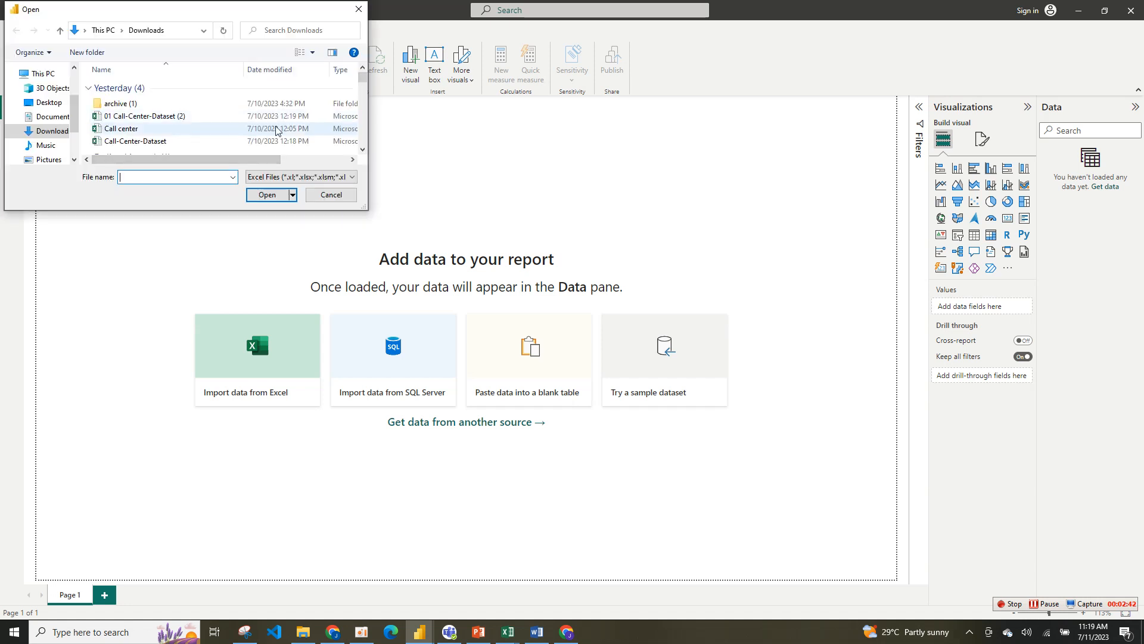
Open the Call-Center-Dataset Excel workbook from Downloads for import.
left_click(192, 142)
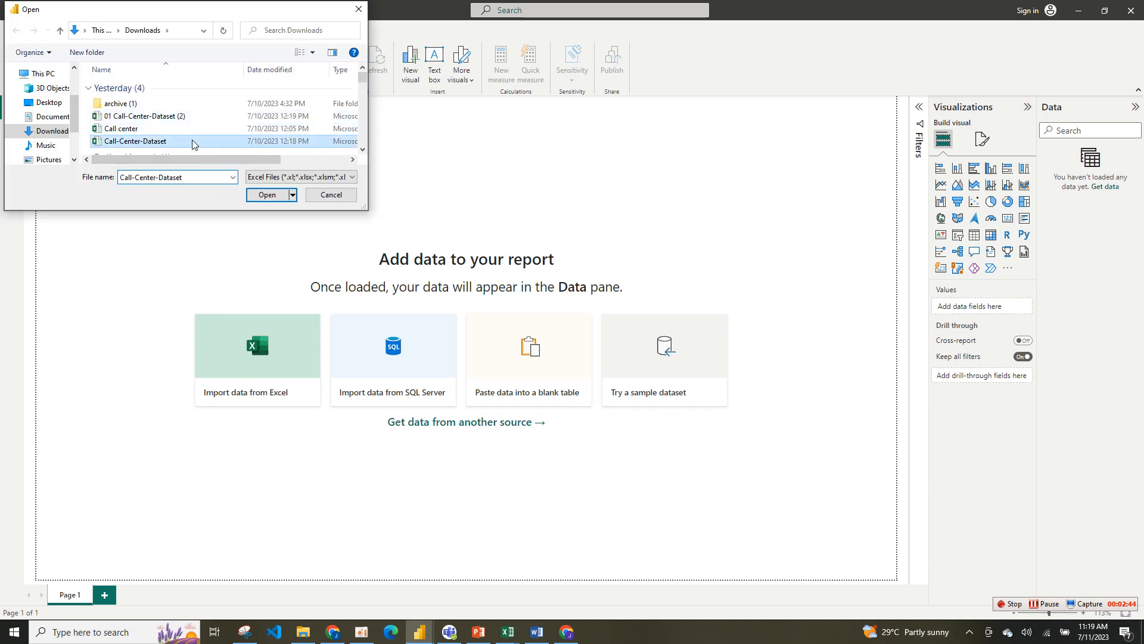
left_click(266, 196)
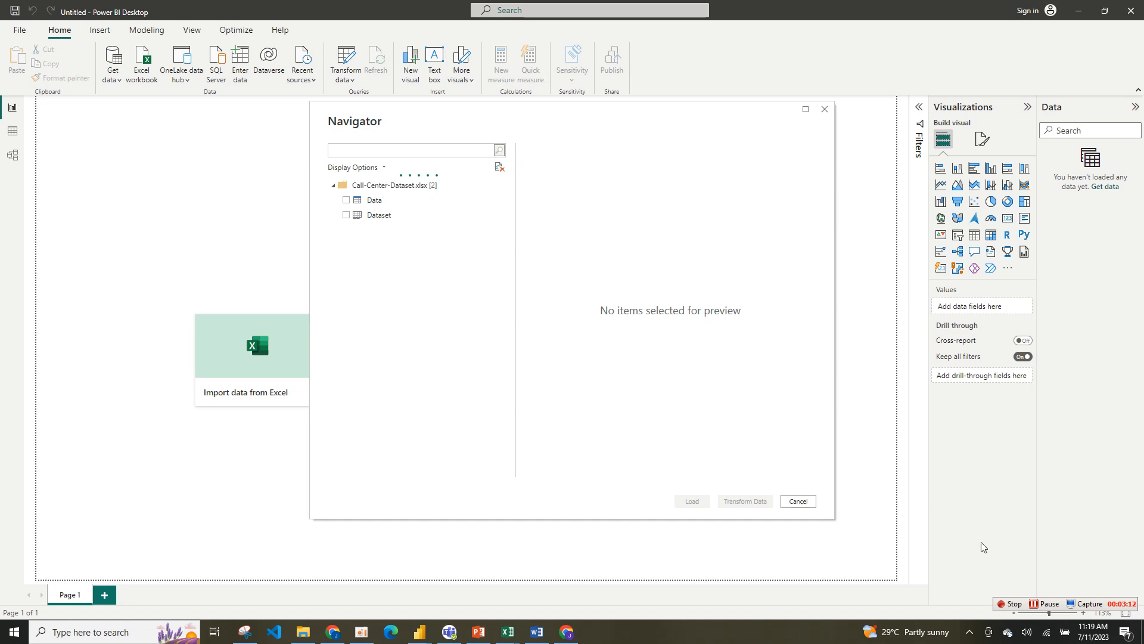
left_click(1050, 604)
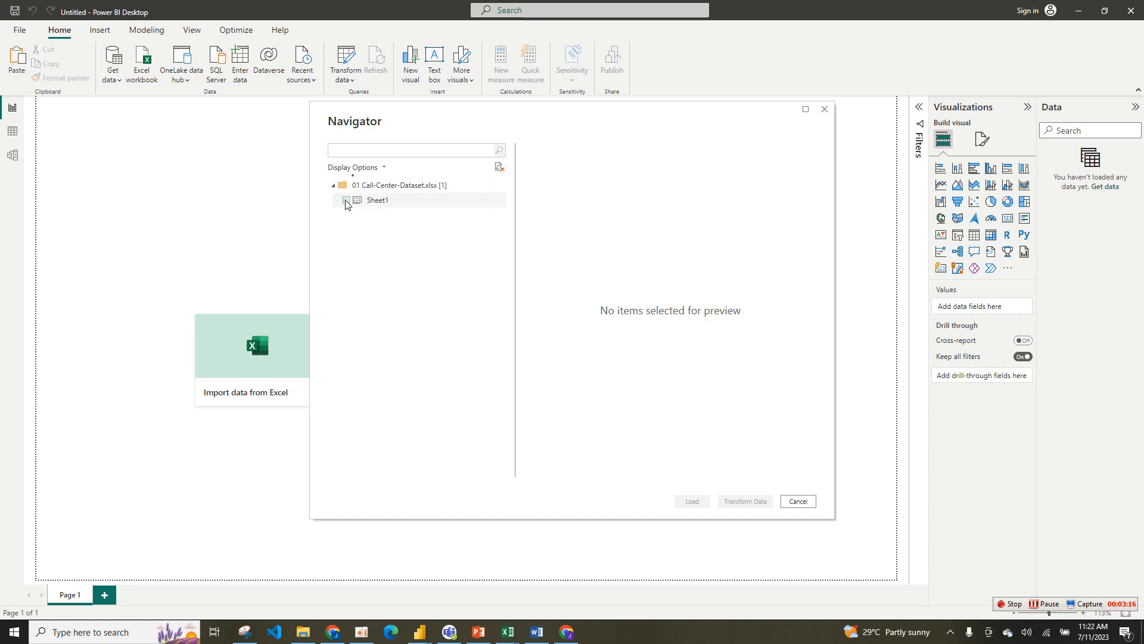
Select Sheet1 of 01 Call-Center-Dataset.xlsx and open it in Power Query for transformation.
left_click(346, 200)
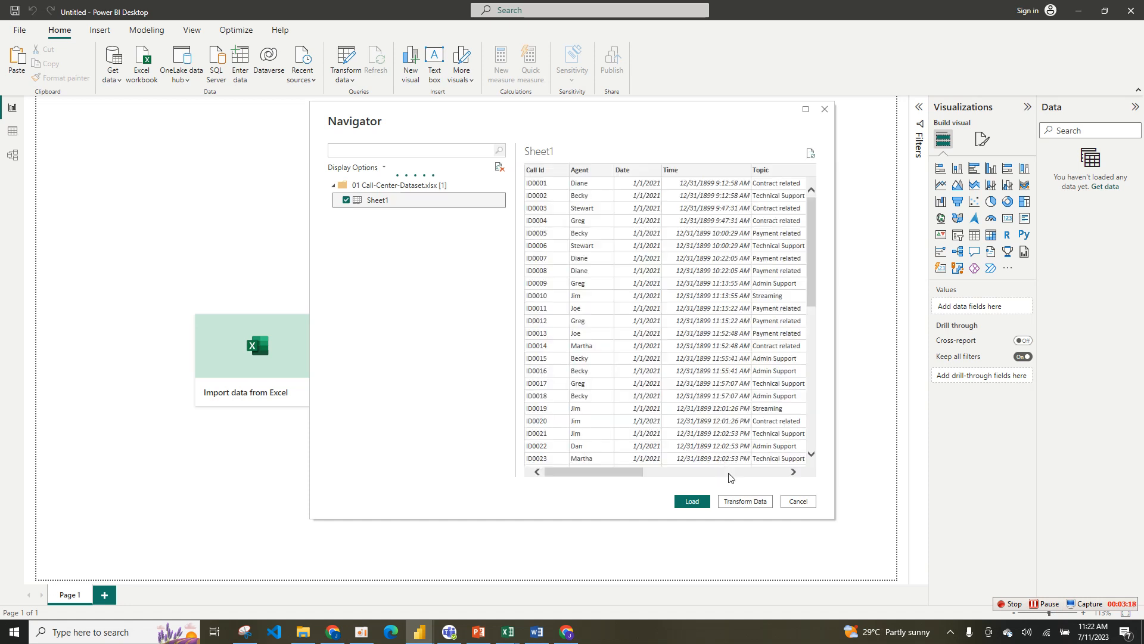
left_click(744, 503)
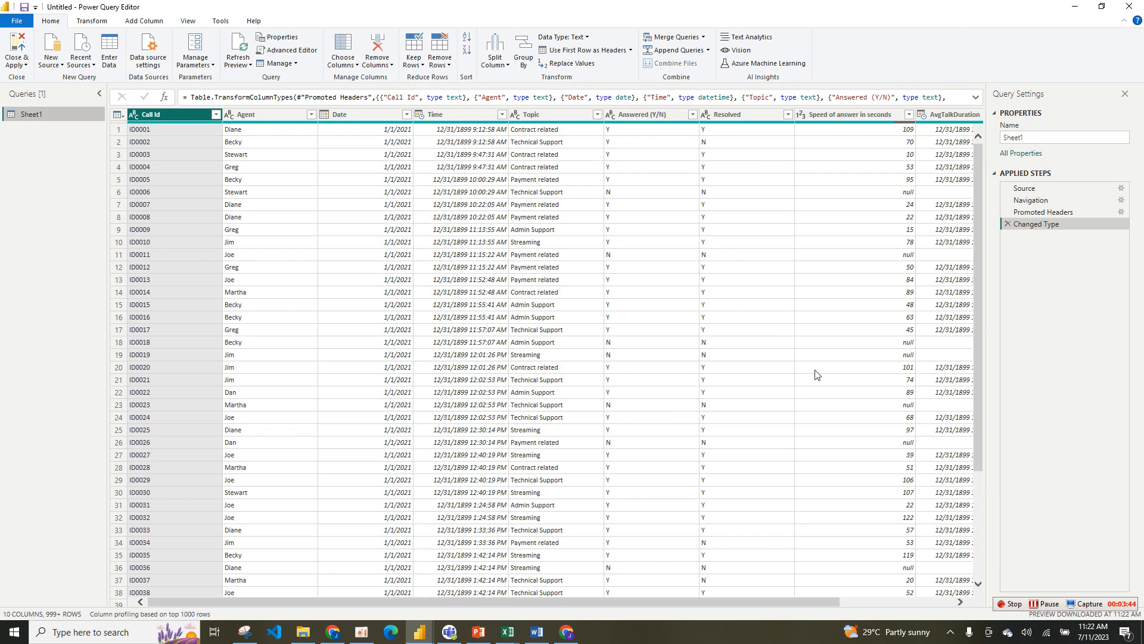
Look over the Sheet1 query's columns, then close Power Query Editor and apply the query to the report.
left_click_drag(691, 602, 954, 571)
left_click_drag(715, 601, 600, 584)
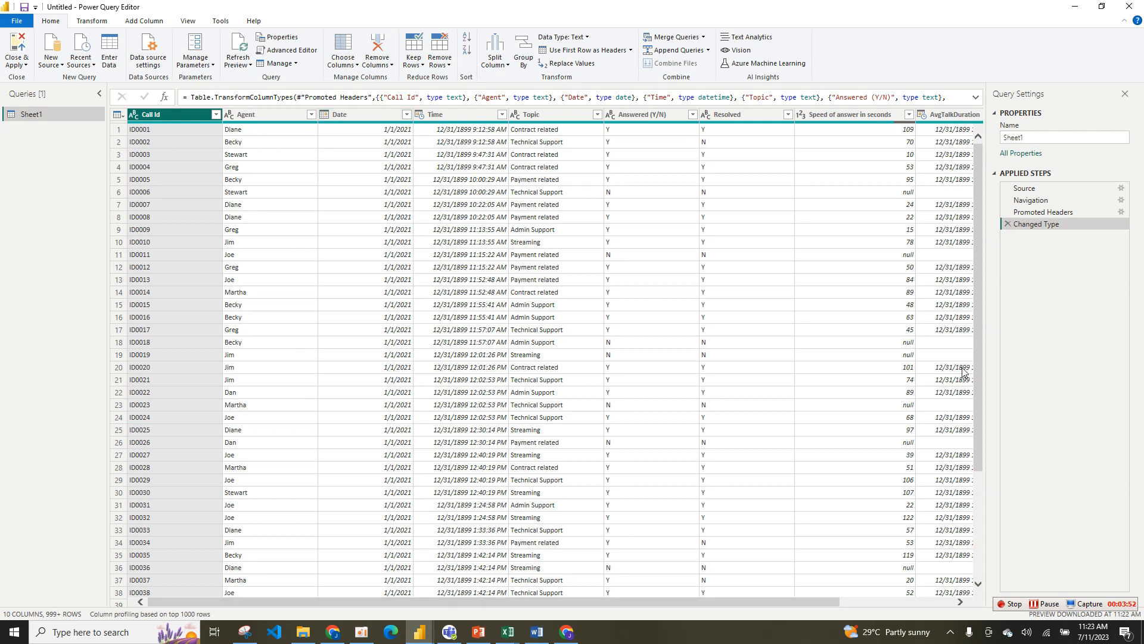
left_click(17, 63)
left_click(32, 90)
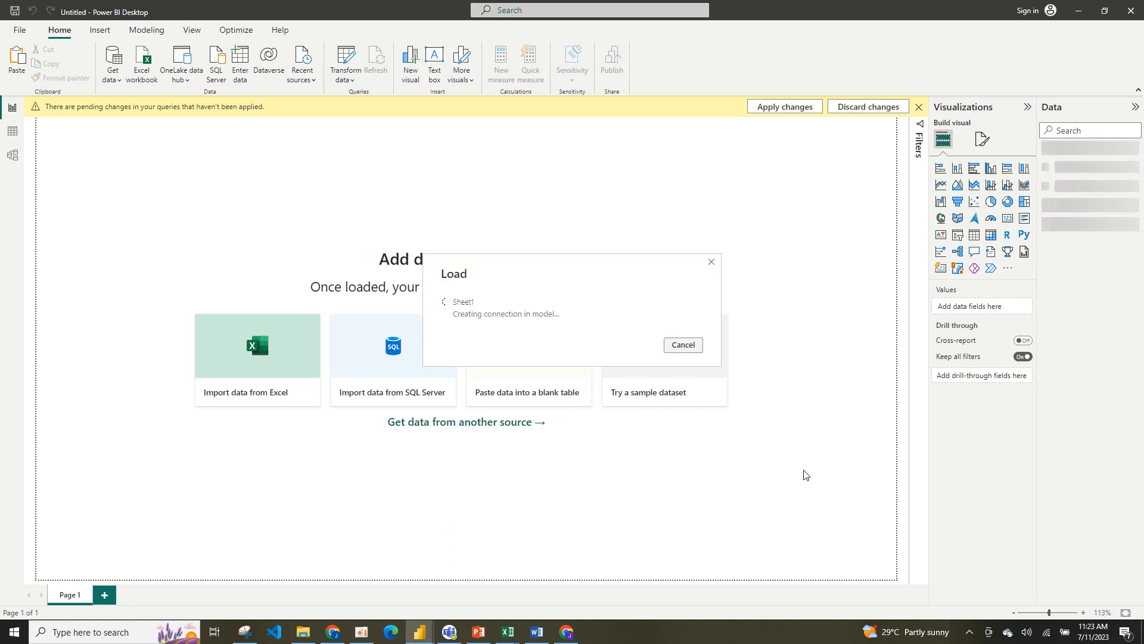
right_click(365, 638)
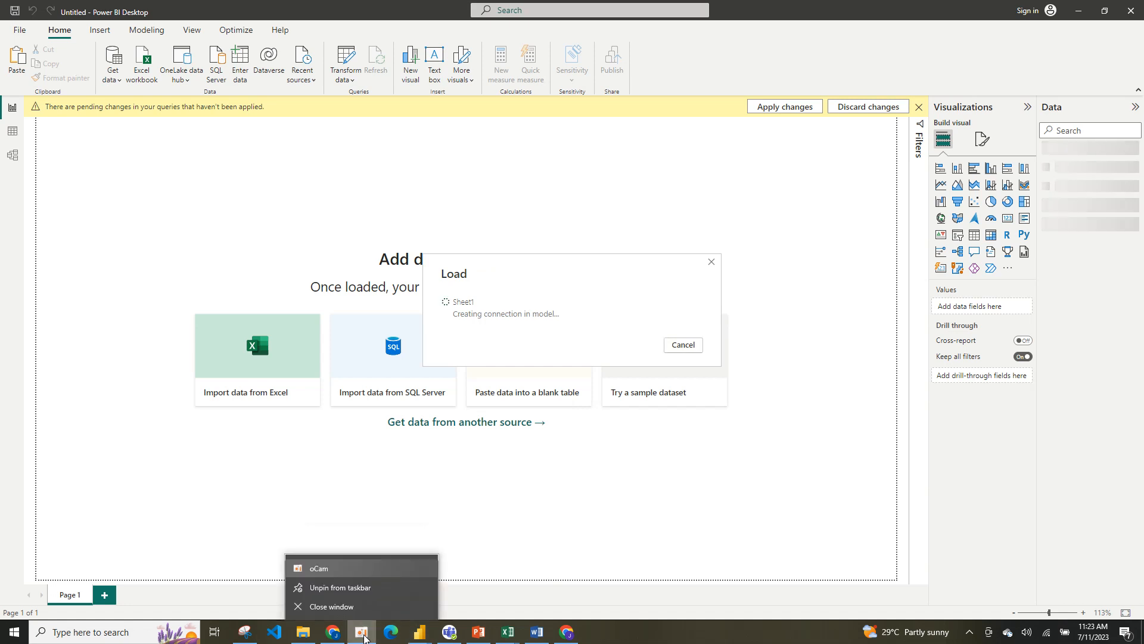
left_click(370, 570)
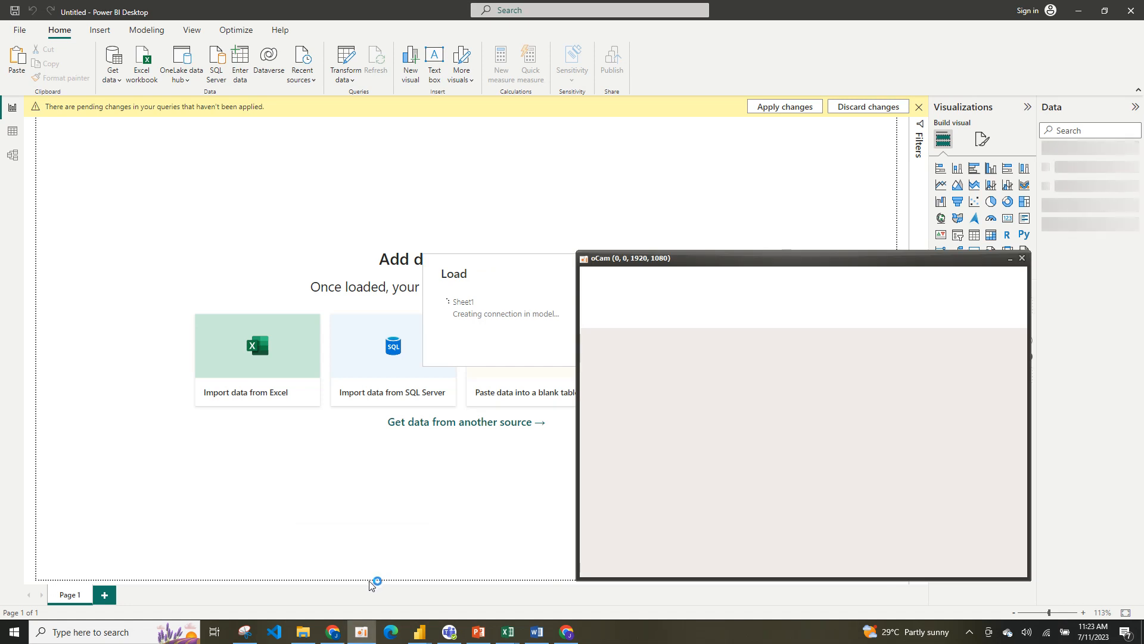
left_click(1011, 259)
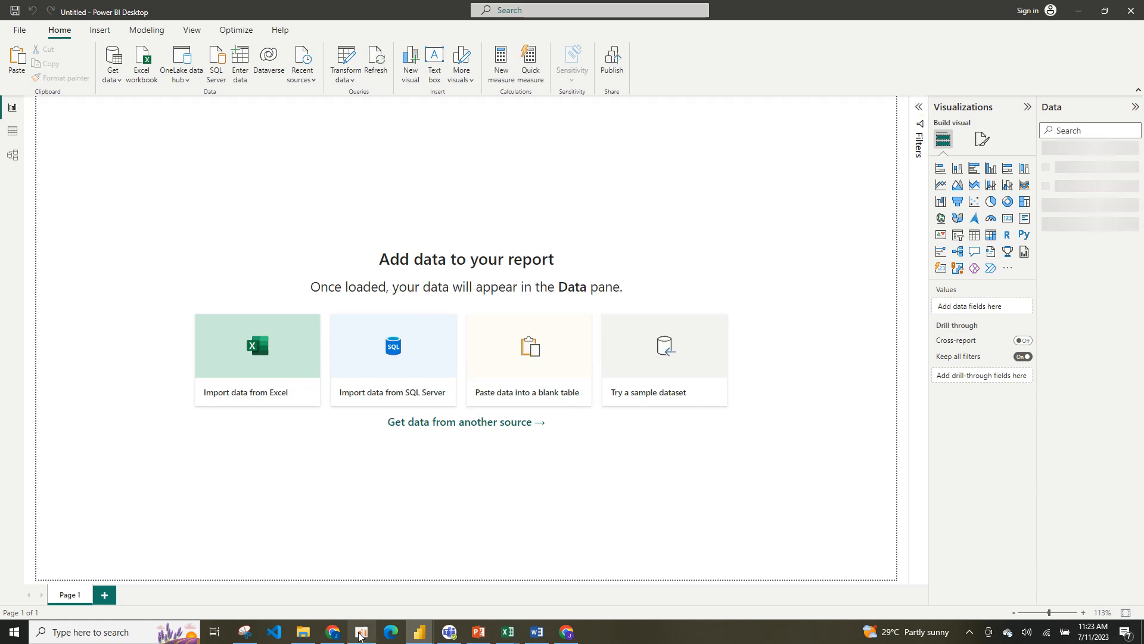
mouse_move(361, 631)
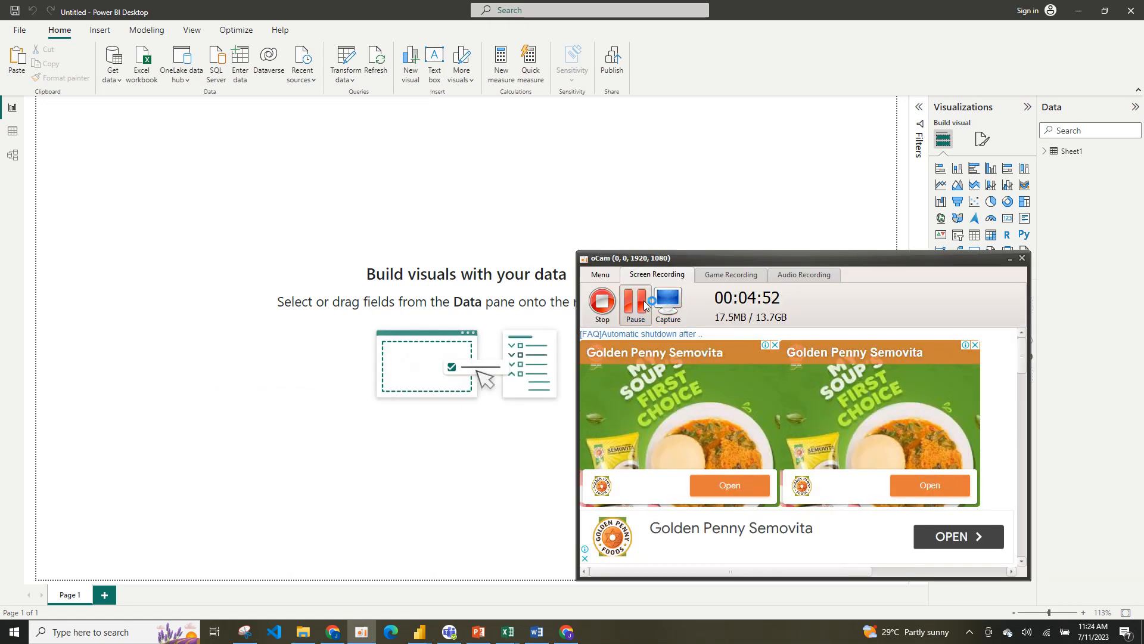
left_click(1010, 258)
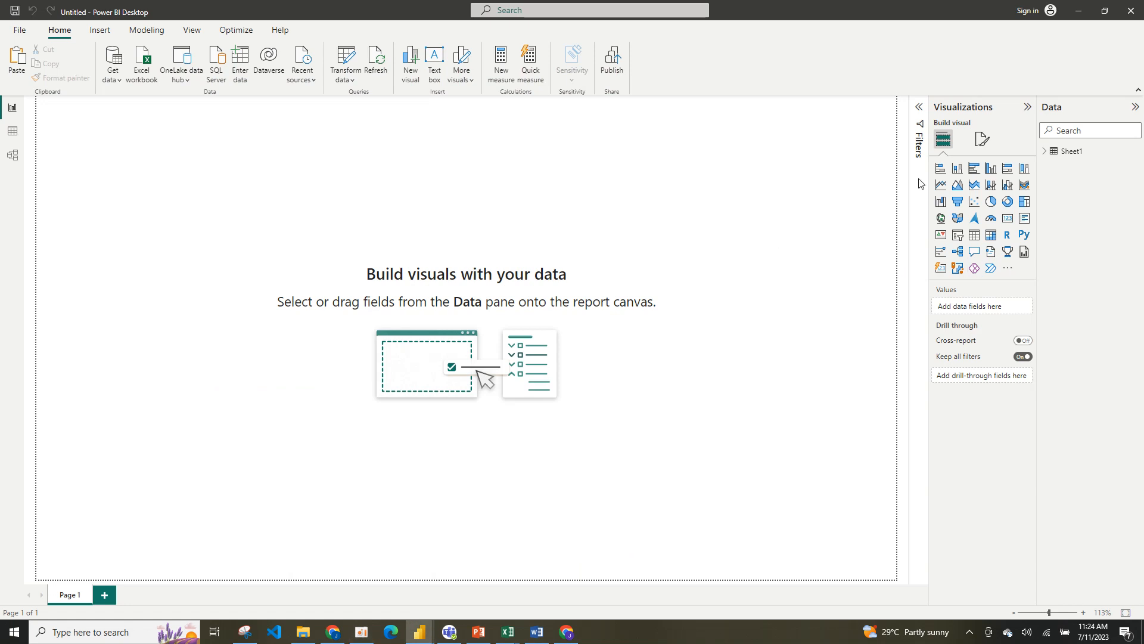
Show the Sheet1 records in the table view and expand the table's field list.
left_click(1050, 151)
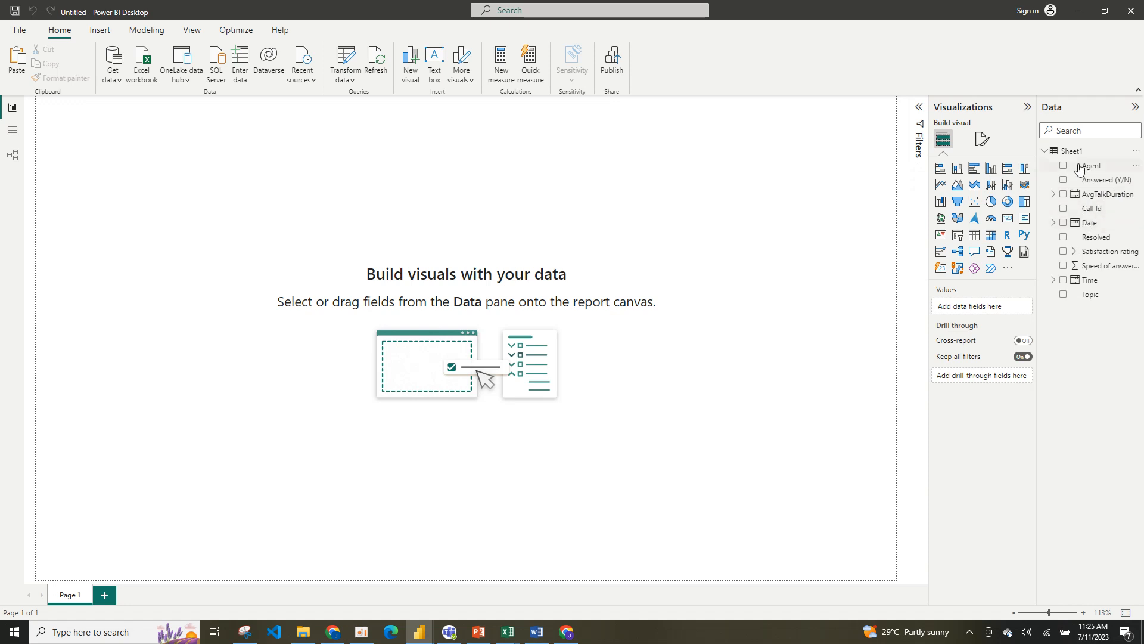
left_click(12, 131)
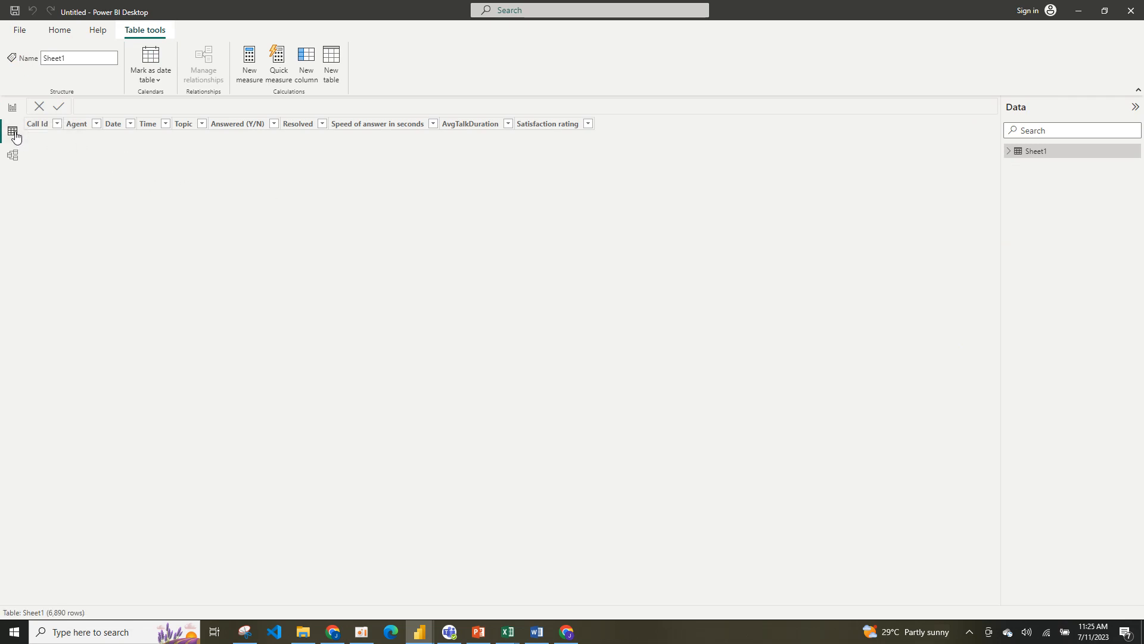
left_click(1011, 152)
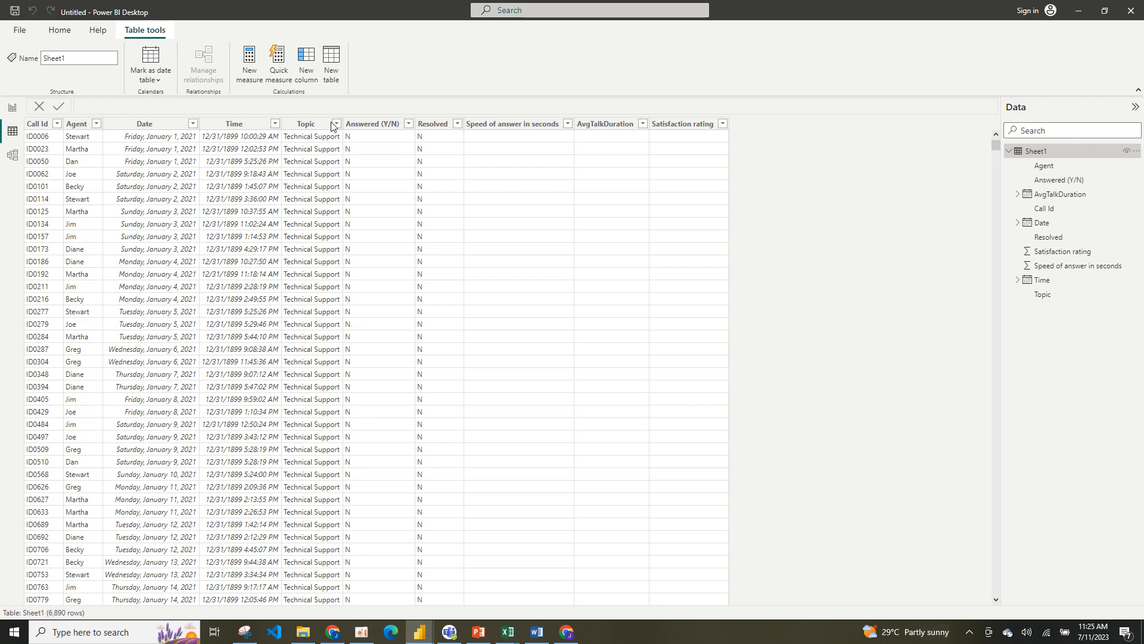
Add a calculated column to Sheet1: Call Answered = IF(Sheet1[Answered (Y/N)]="y",1,0).
left_click(402, 128)
left_click(432, 127)
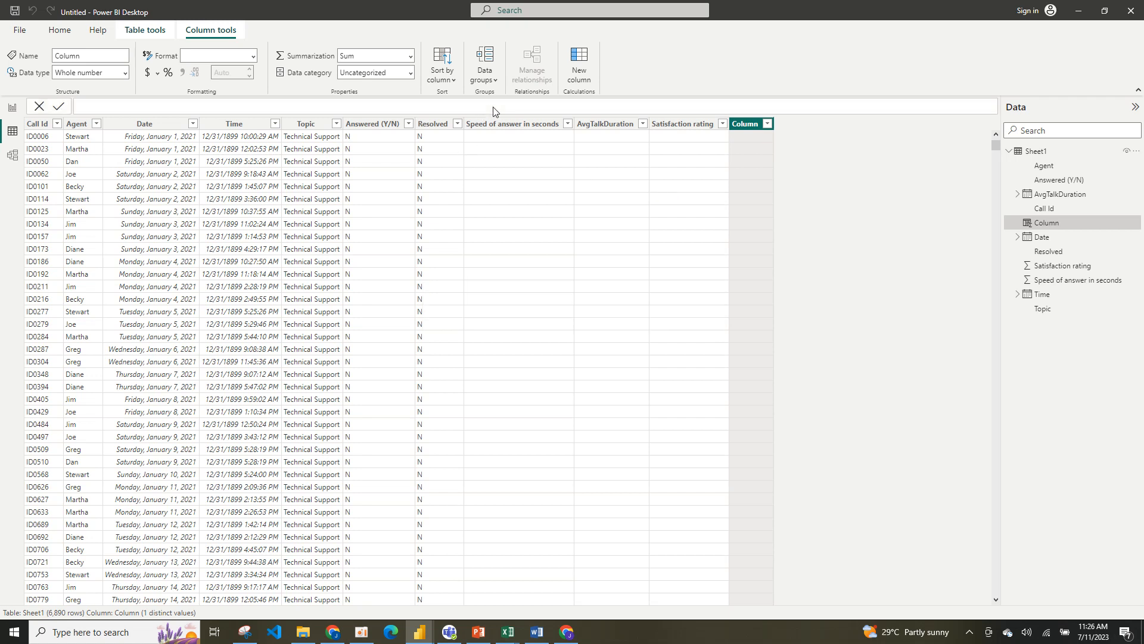
key("BackSpace")
type("Call Answered = If")
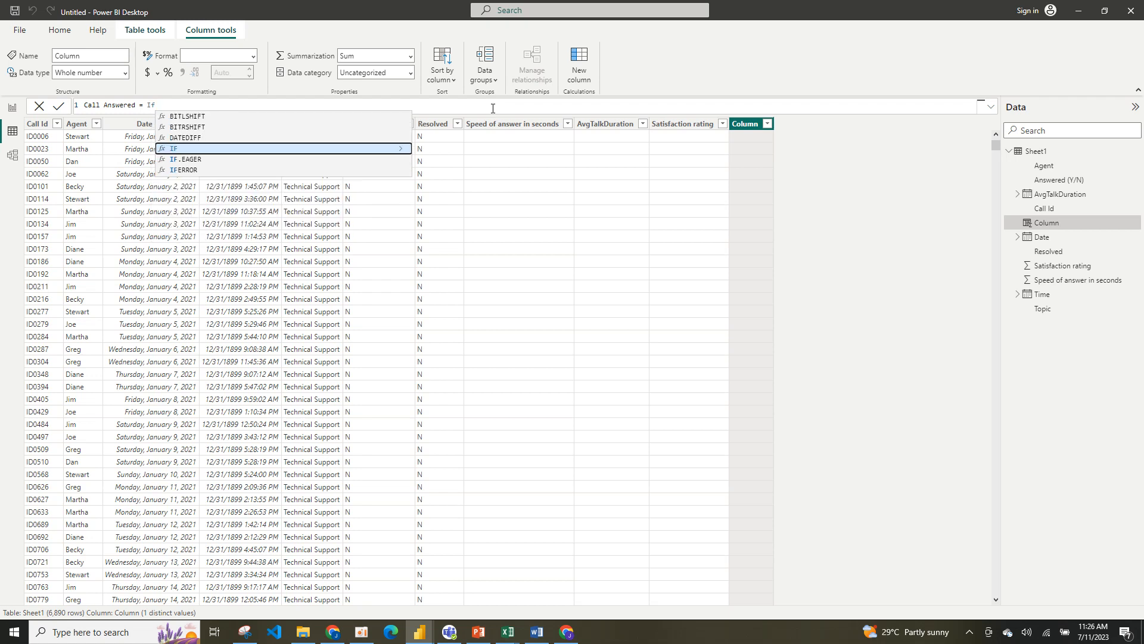
left_click(358, 150)
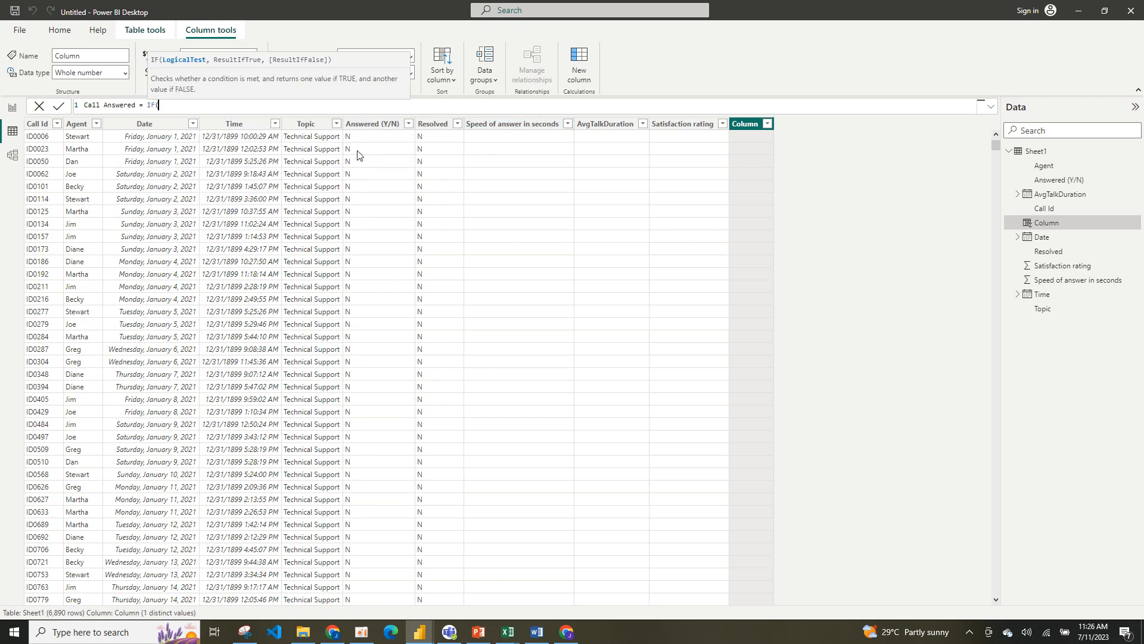
type("ca")
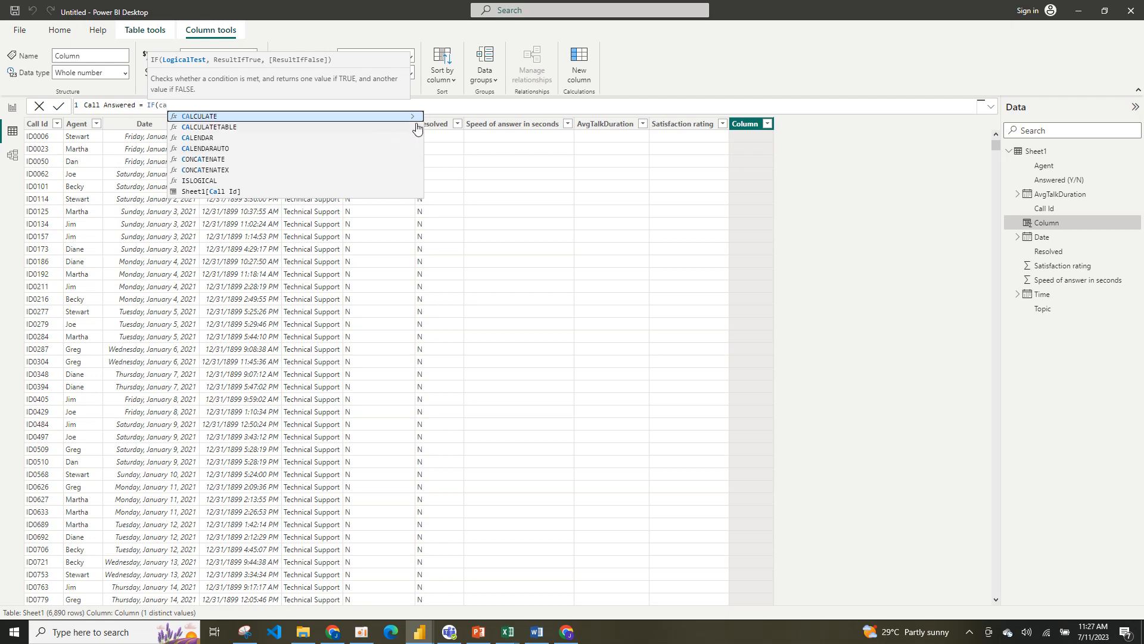
key("BackSpace")
key("BackSpace")
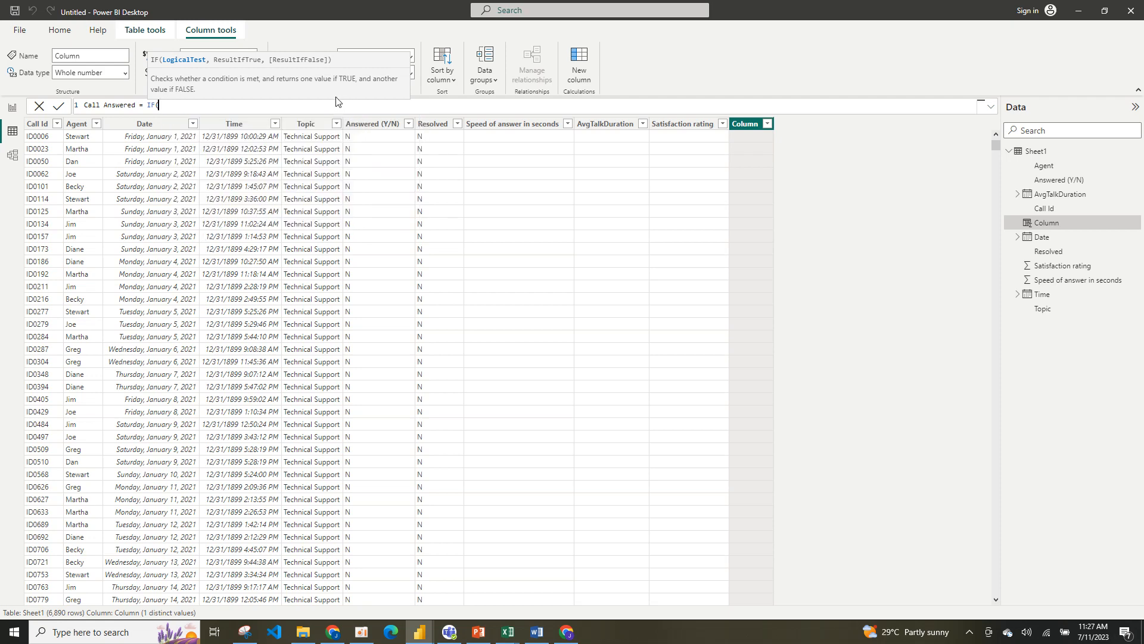
type("answ")
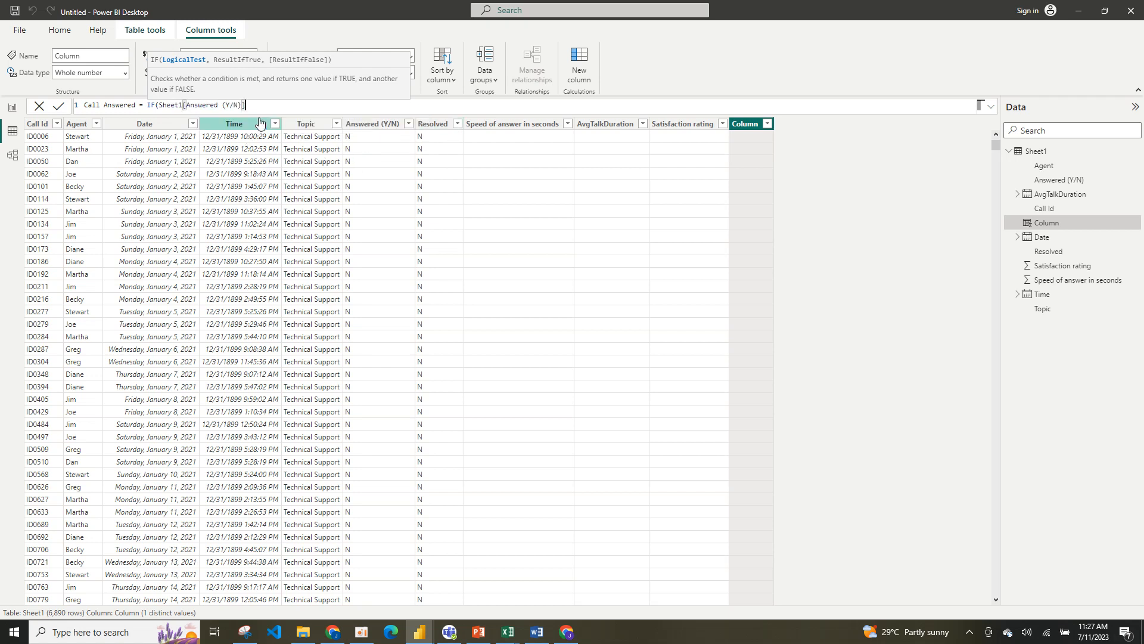
left_click(260, 119)
type("=\"y\"")
type(",1,0)")
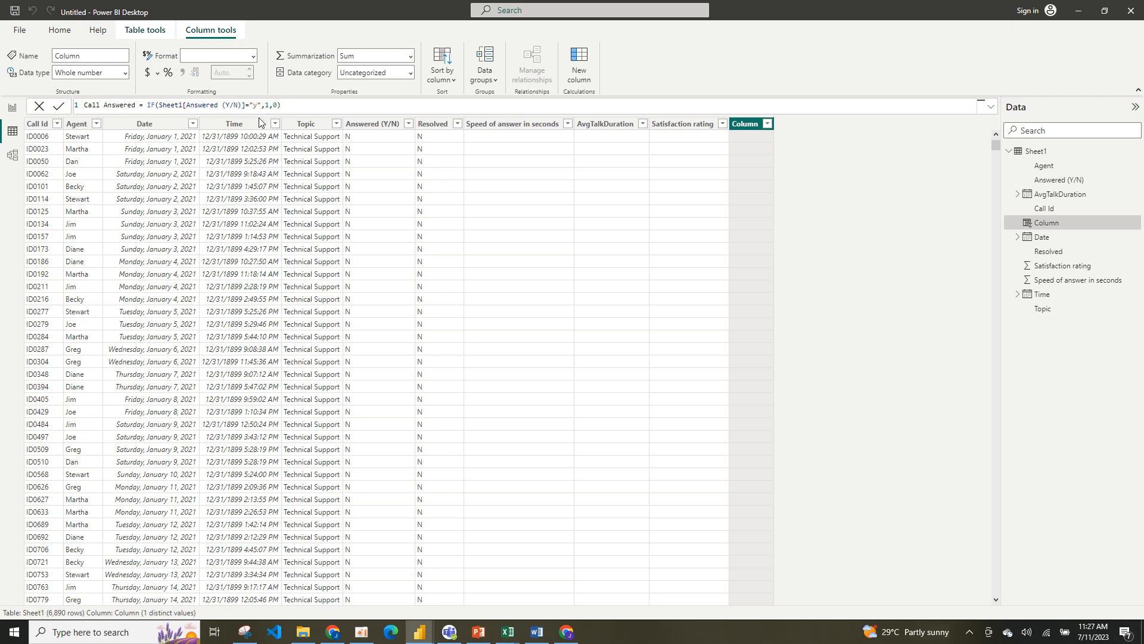
key("Return")
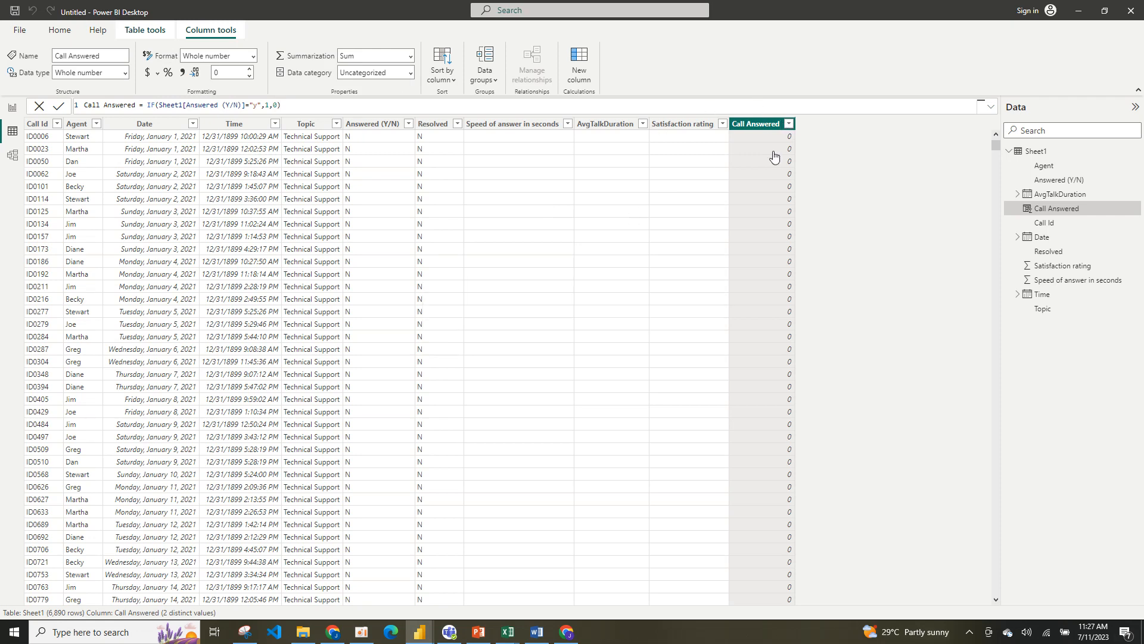
Check the Call Answered column's filter values and apply the thousands separator to its number format.
left_click(788, 125)
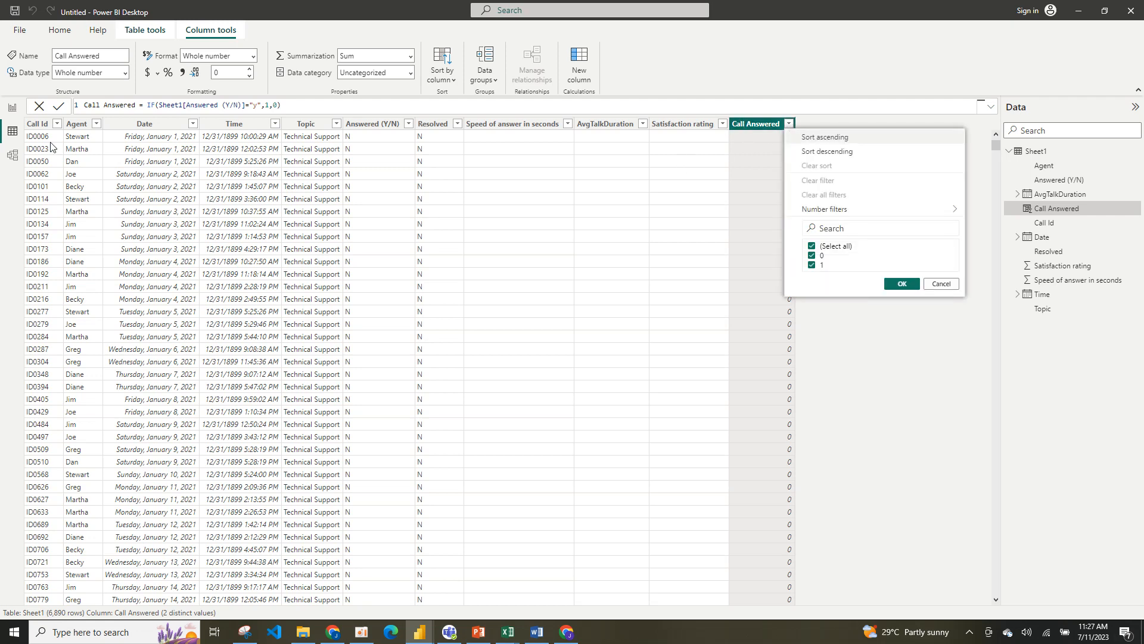
left_click(184, 73)
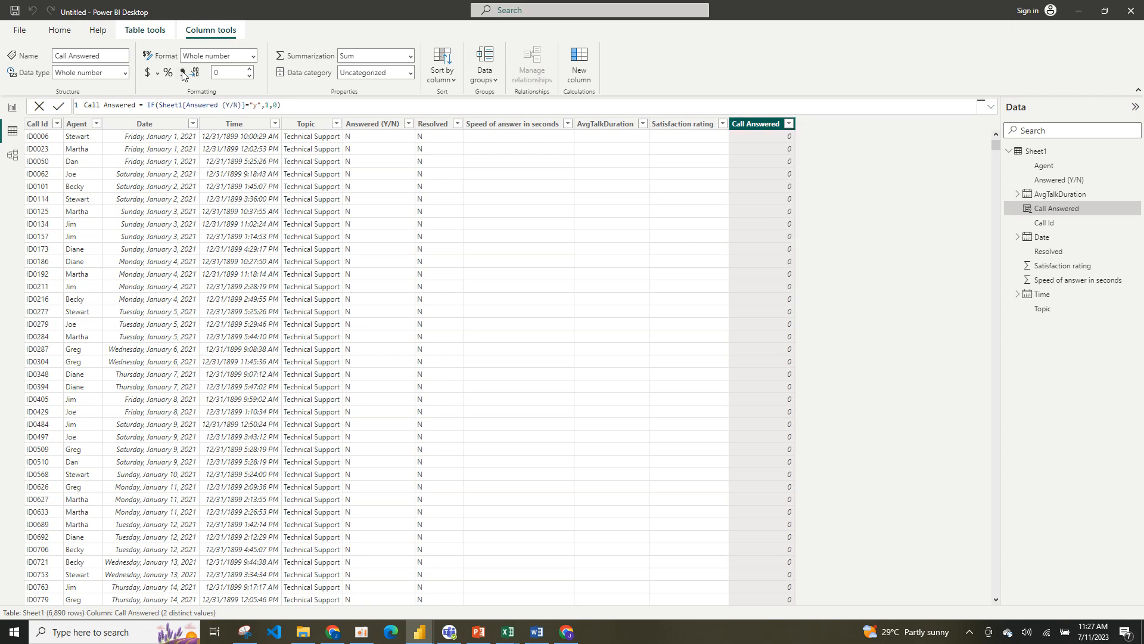
left_click(183, 72)
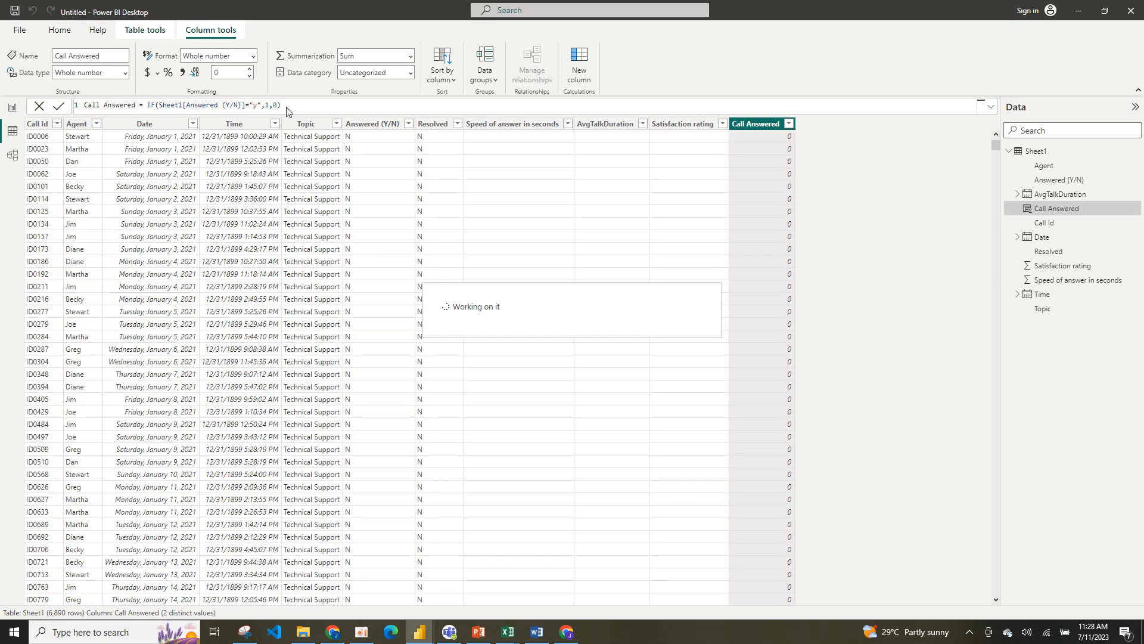
Reuse the Call Answered formula in a new calculated column: Call Rejected = IF(Sheet1[Answered (Y/N)]="n",1,0).
left_click_drag(286, 105, 83, 110)
key("ctrl+c")
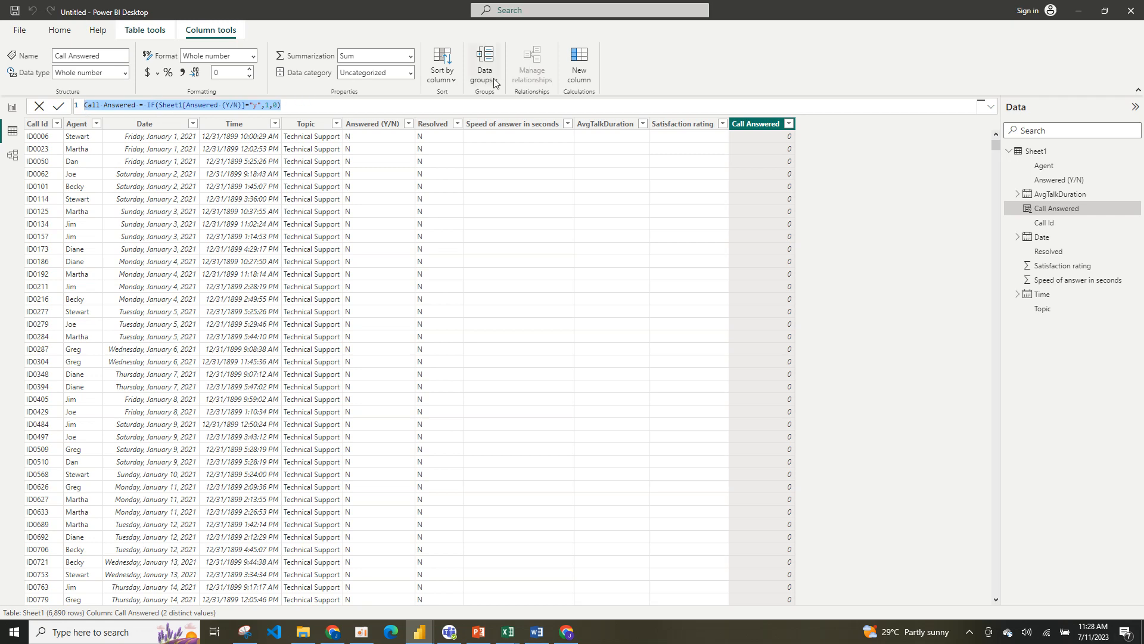
left_click(576, 74)
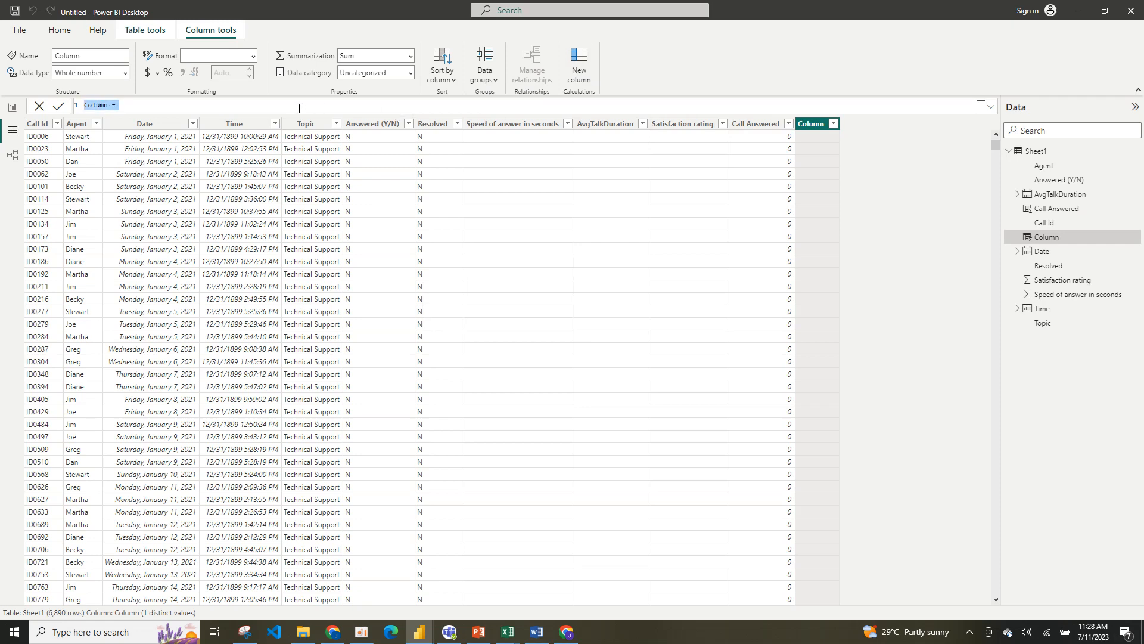
key("ctrl+v")
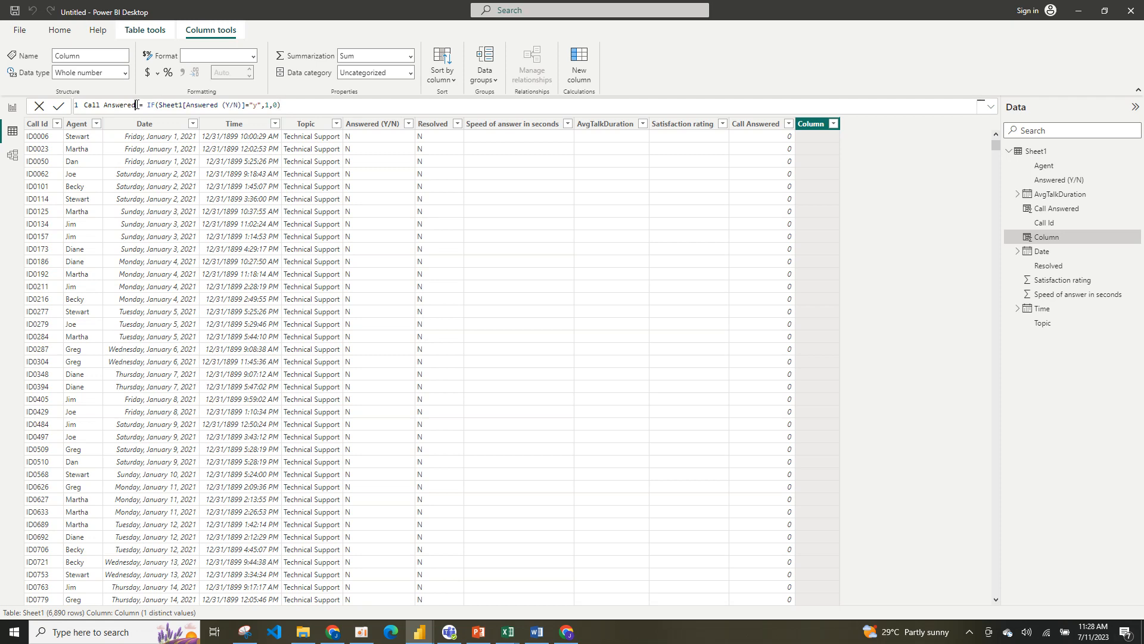
double_click(107, 105)
type("Re")
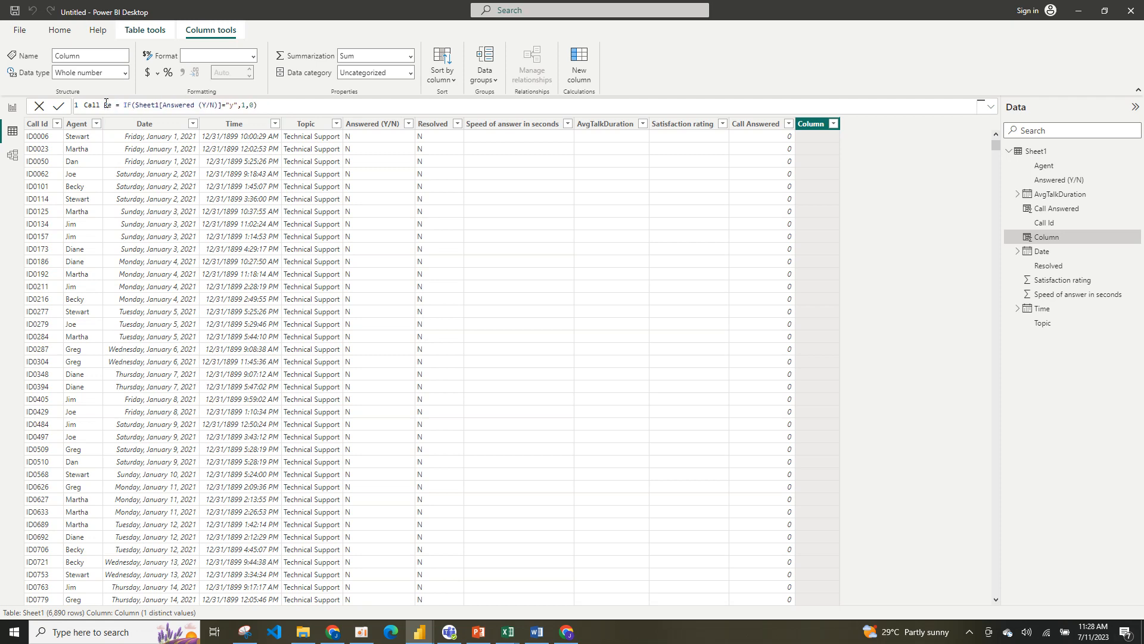
type("jected")
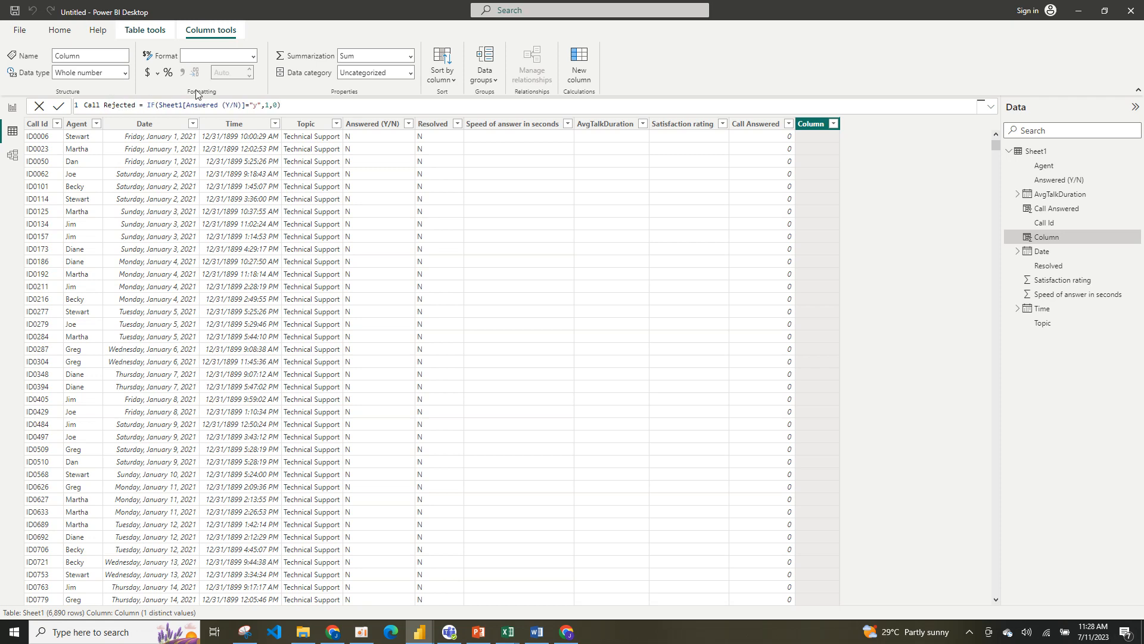
left_click(258, 105)
key("BackSpace")
type("n")
left_click(58, 108)
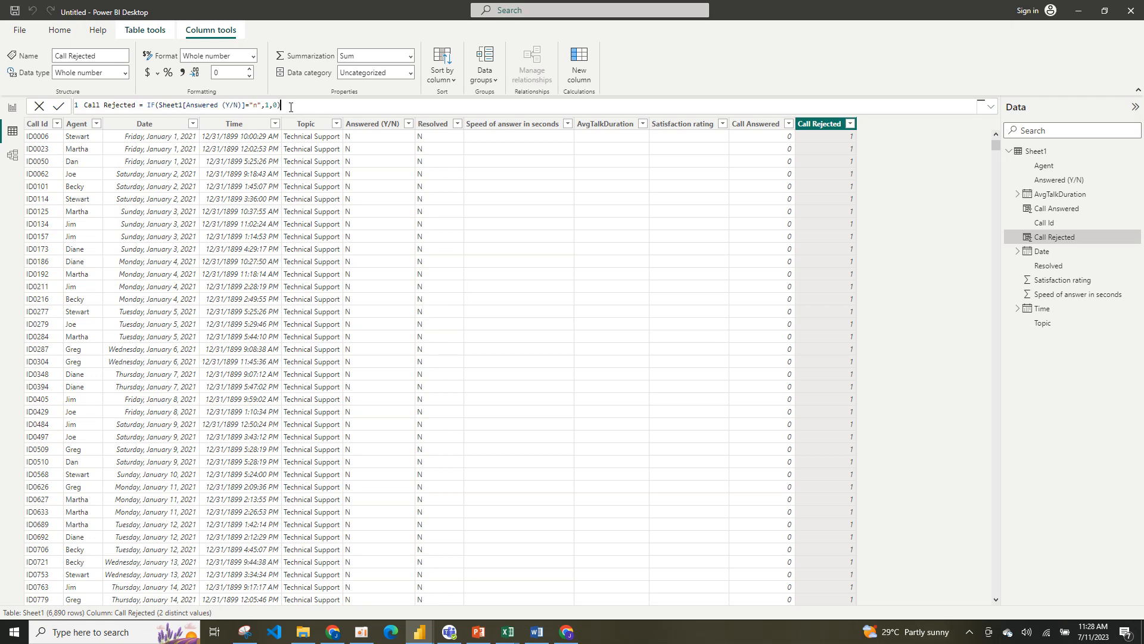
Add a calculated column to Sheet1 from the copied Call Rejected formula and rename it Resolved Calls in the formula.
triple_click(87, 105)
key("ctrl+c")
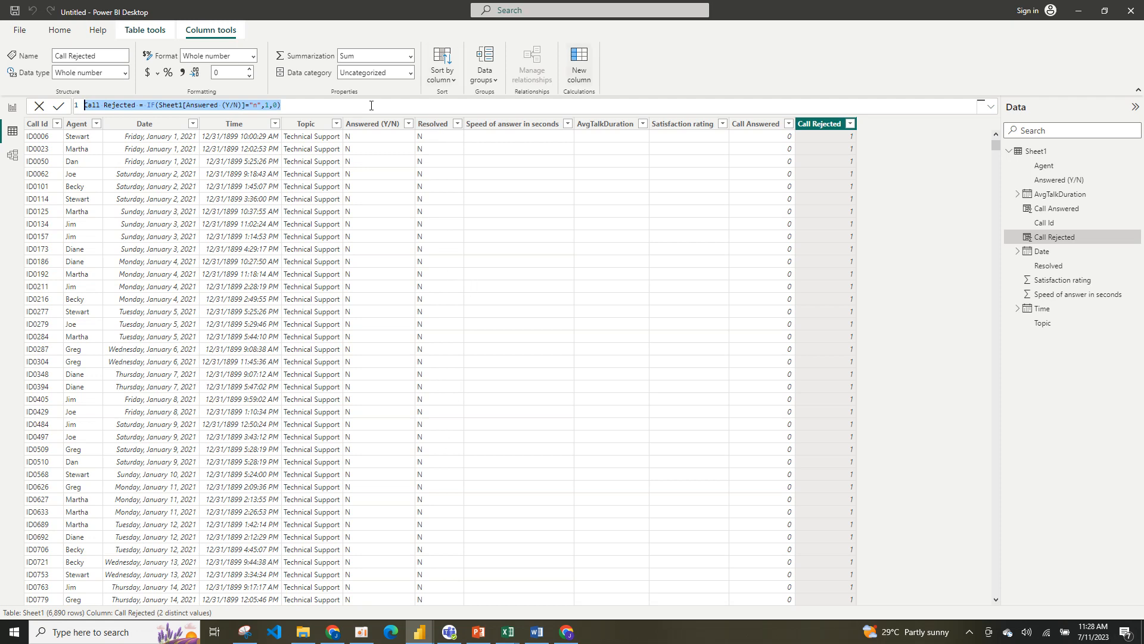
left_click(588, 65)
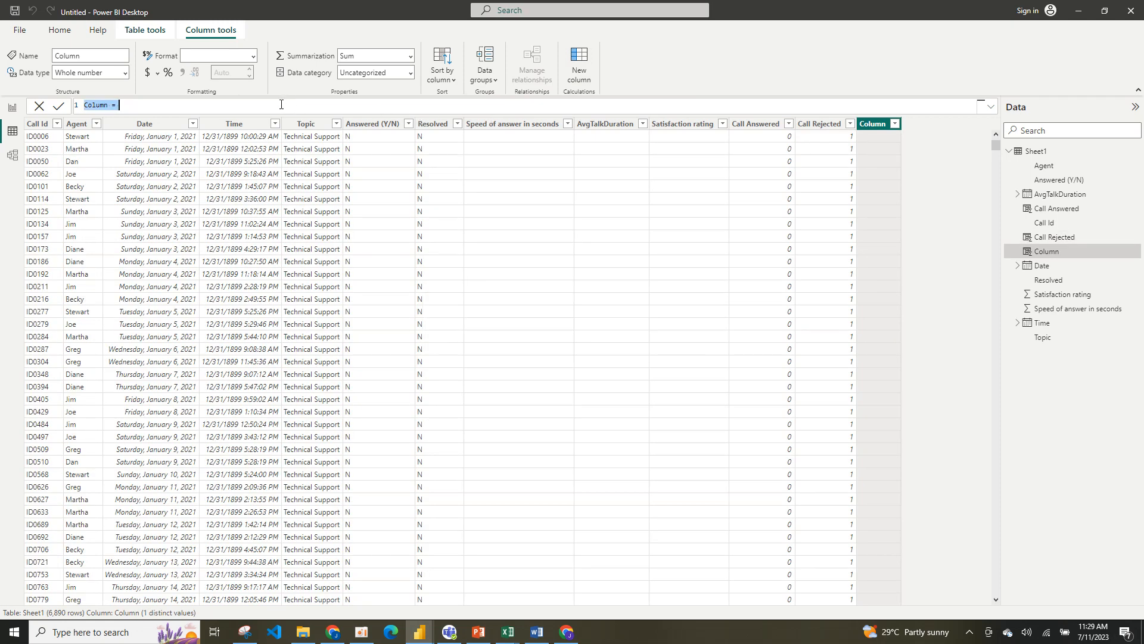
key("ctrl+v")
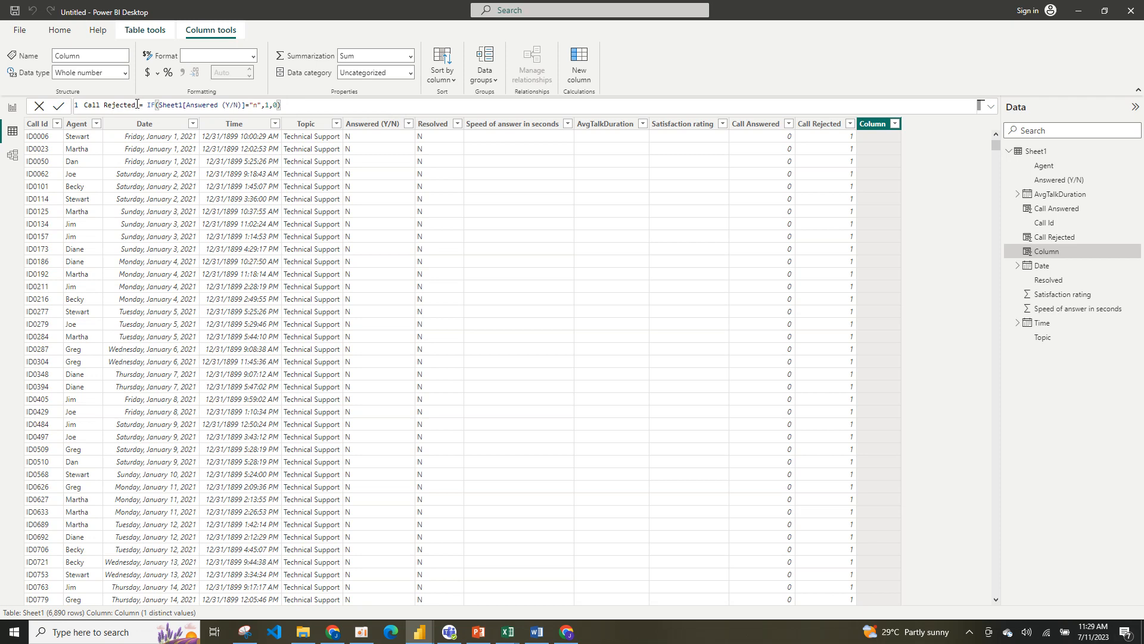
left_click_drag(137, 104, 52, 108)
type("R")
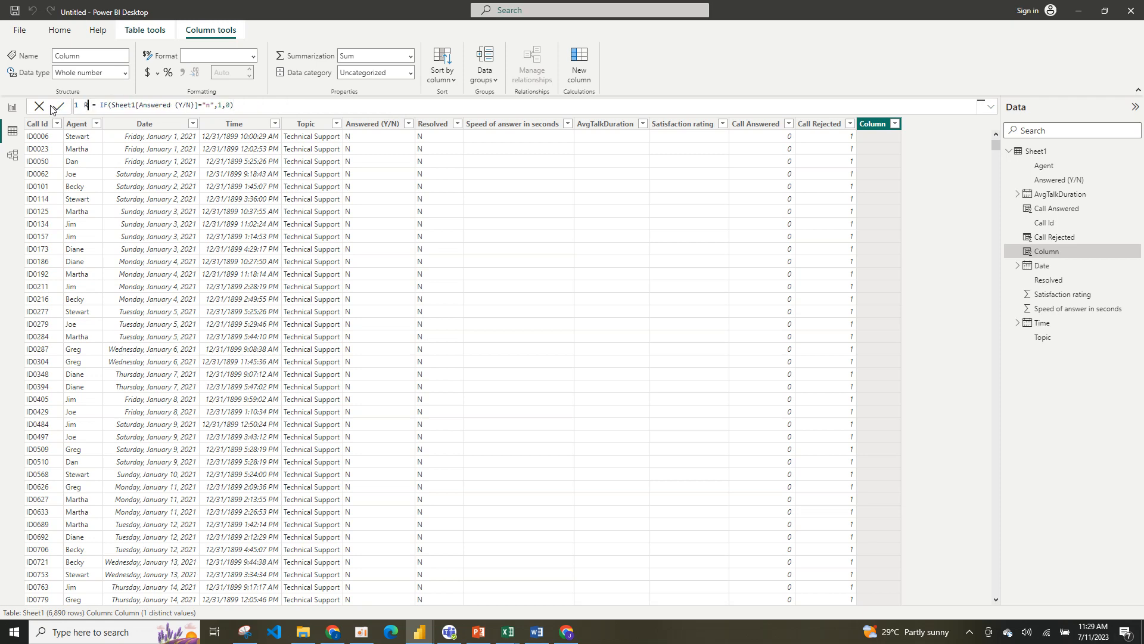
type("esolved ")
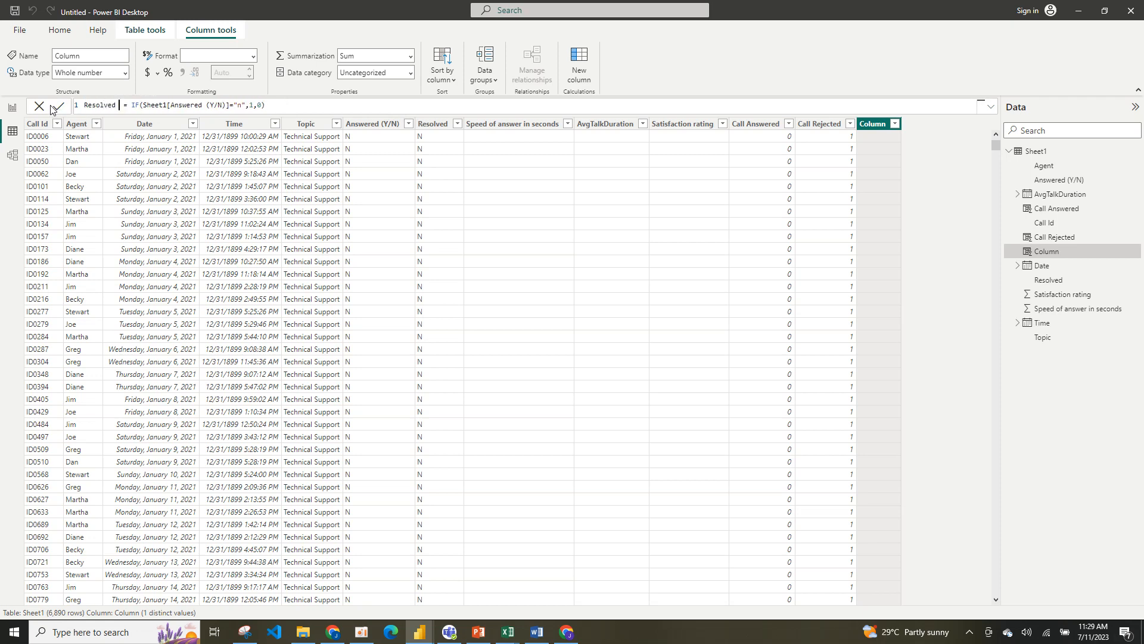
type("Calls")
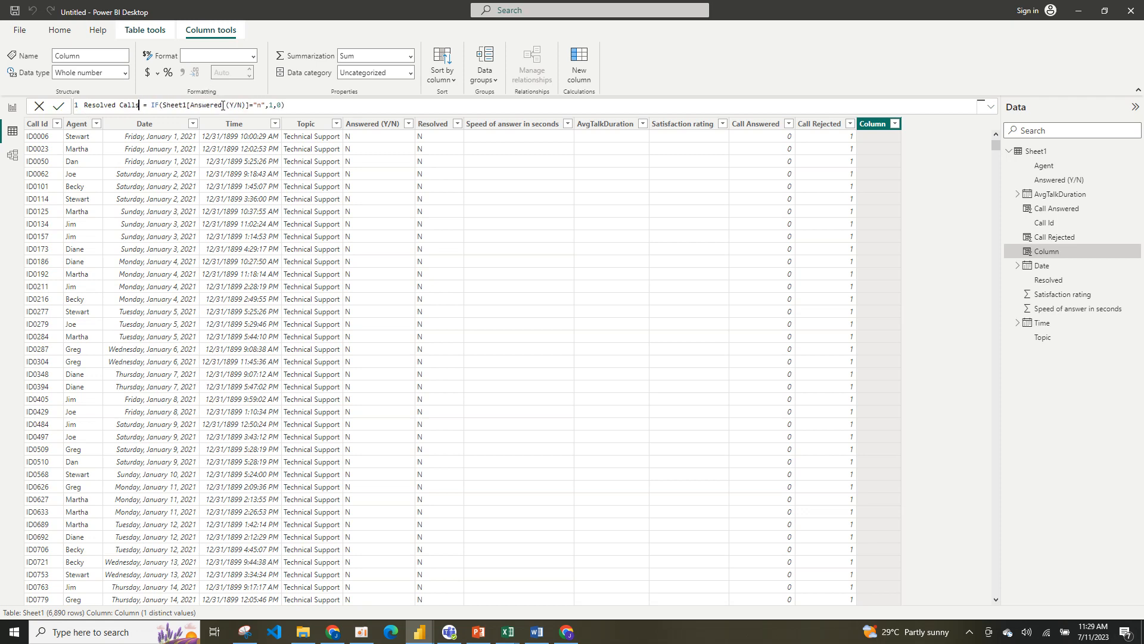
Change the Resolved Calls formula's condition to complete the column as IF(Sheet1[Resolved]="y",1,0).
left_click_drag(223, 106, 164, 105)
type("re")
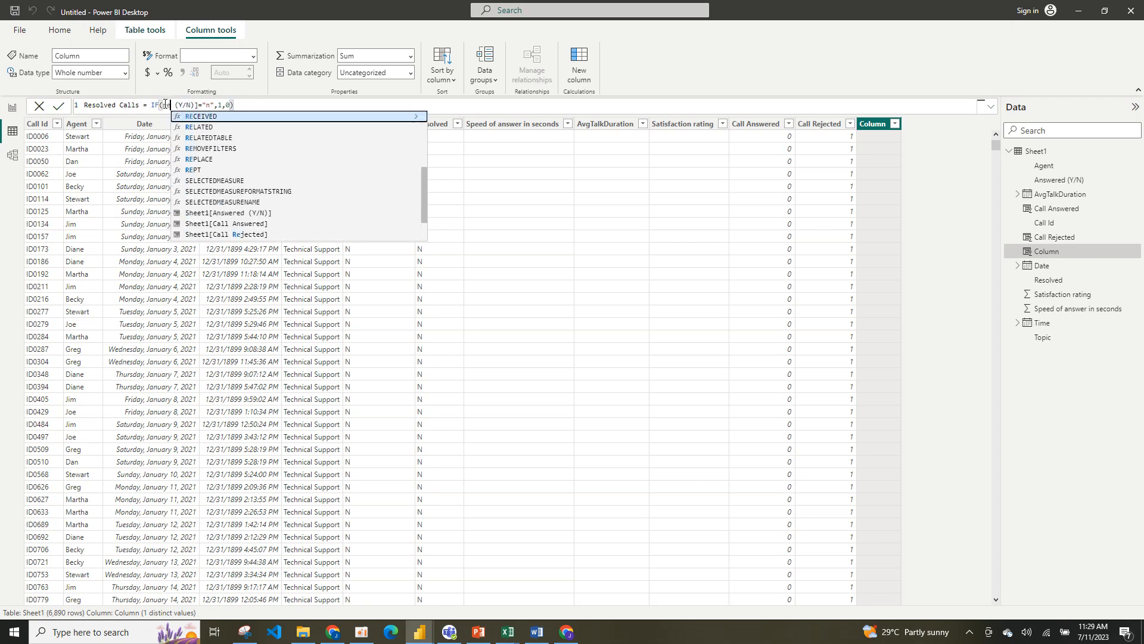
type("sol")
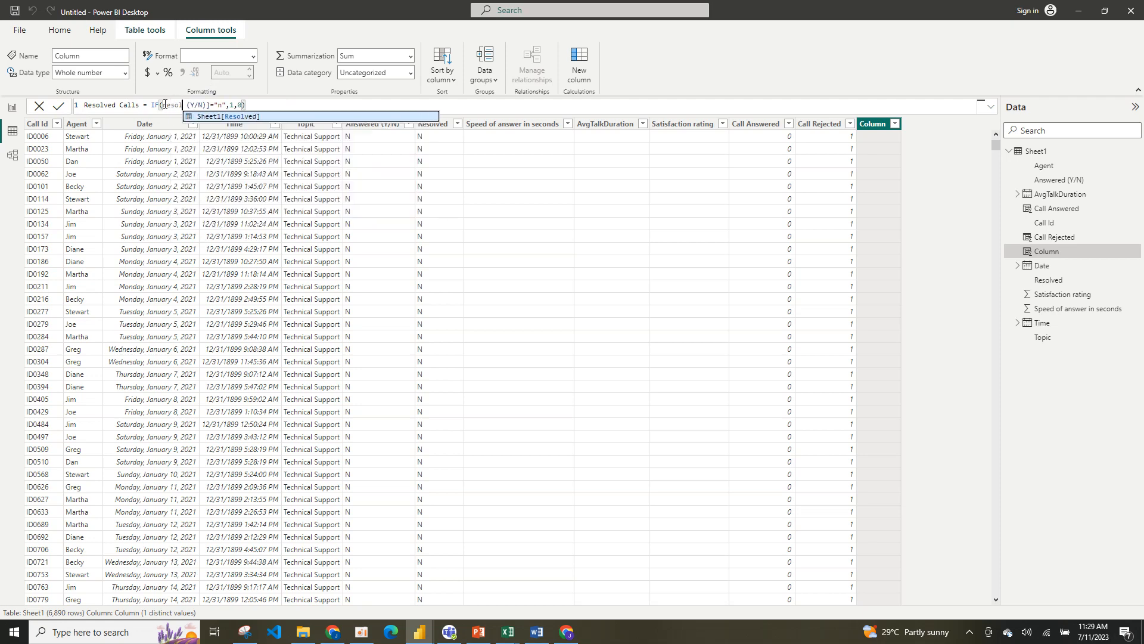
left_click(217, 118)
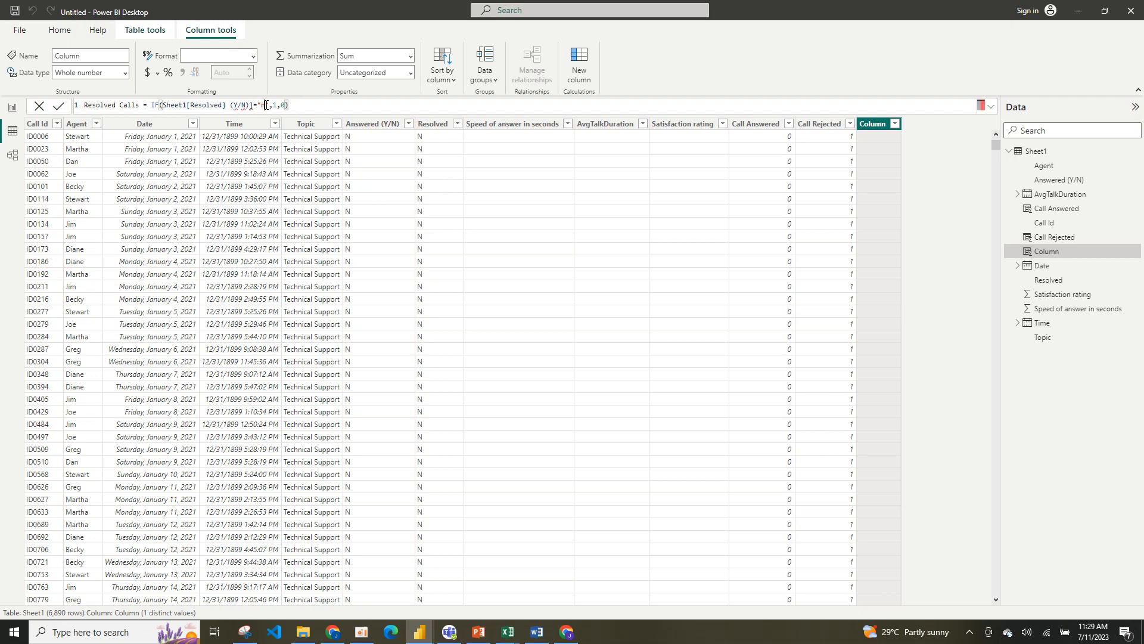
key("BackSpace")
left_click_drag(253, 105, 229, 104)
key("BackSpace")
key("BackSpace")
left_click(278, 106)
key("Return")
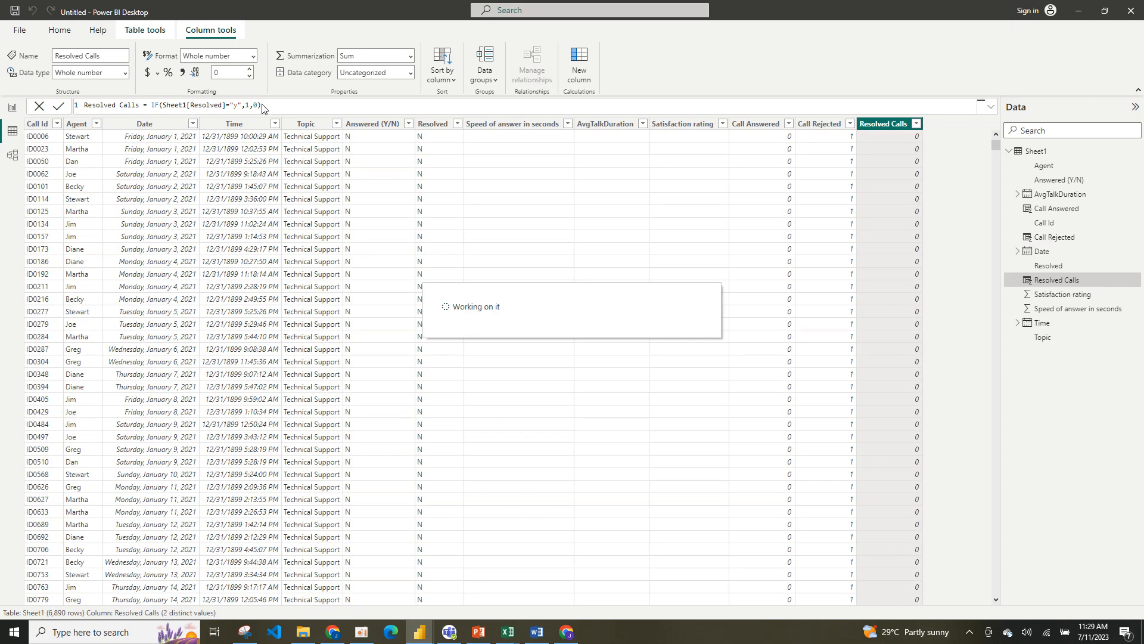
Reuse the Resolved Calls formula in a new calculated column: Unresolved Calls = IF(Sheet1[Resolved]="n",1,0).
left_click(79, 111)
key("ctrl+c")
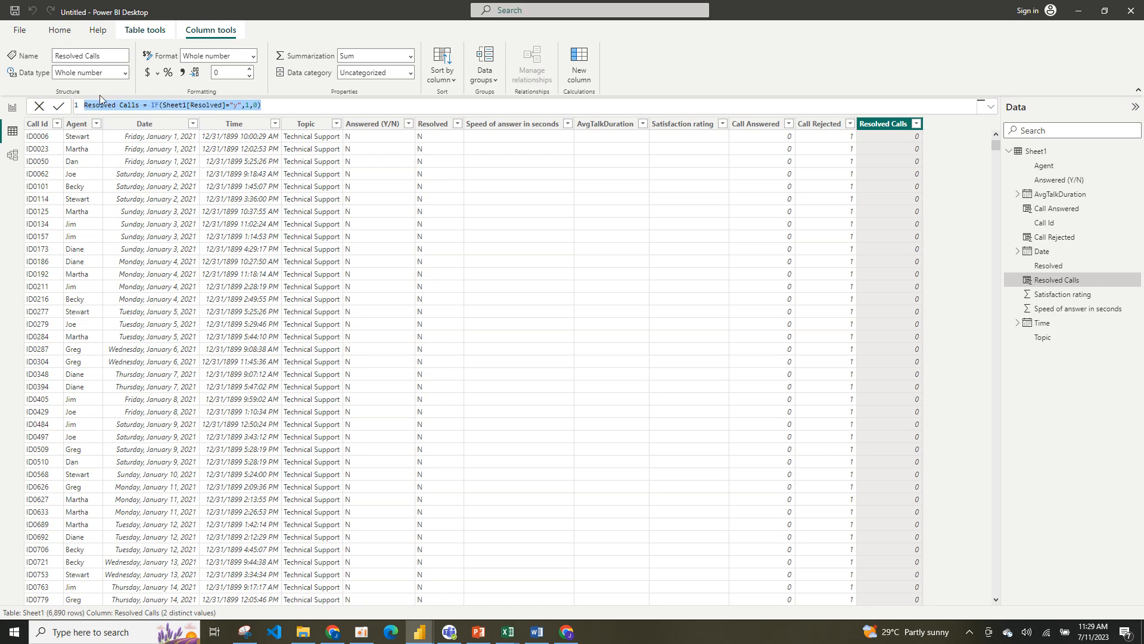
left_click(578, 75)
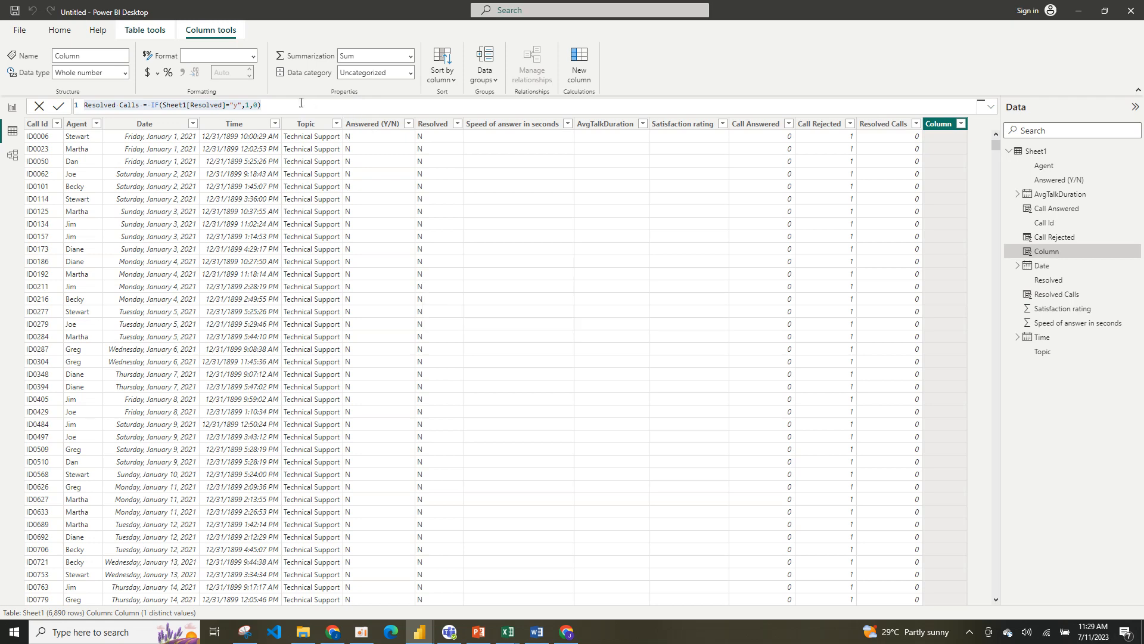
key("ctrl+v")
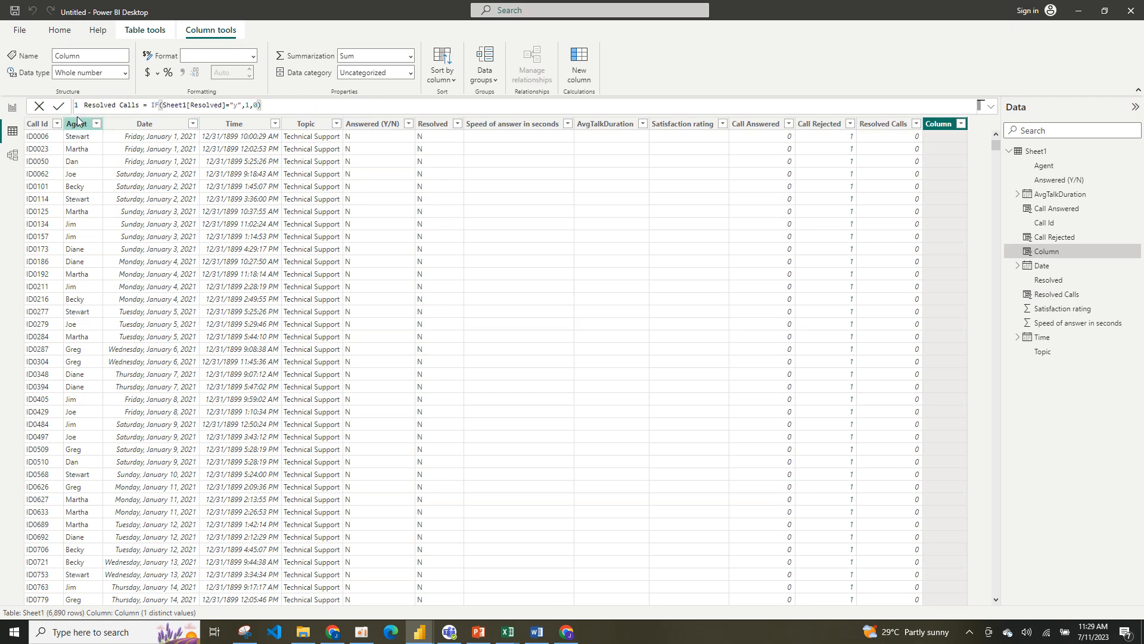
left_click_drag(117, 105, 85, 106)
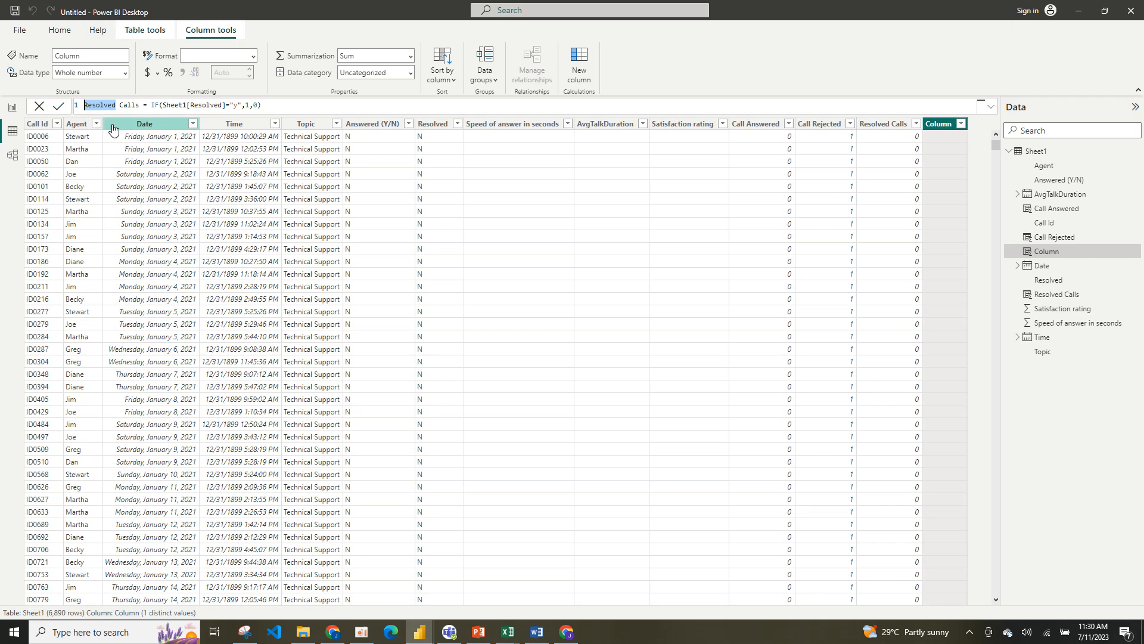
type("Unresolved")
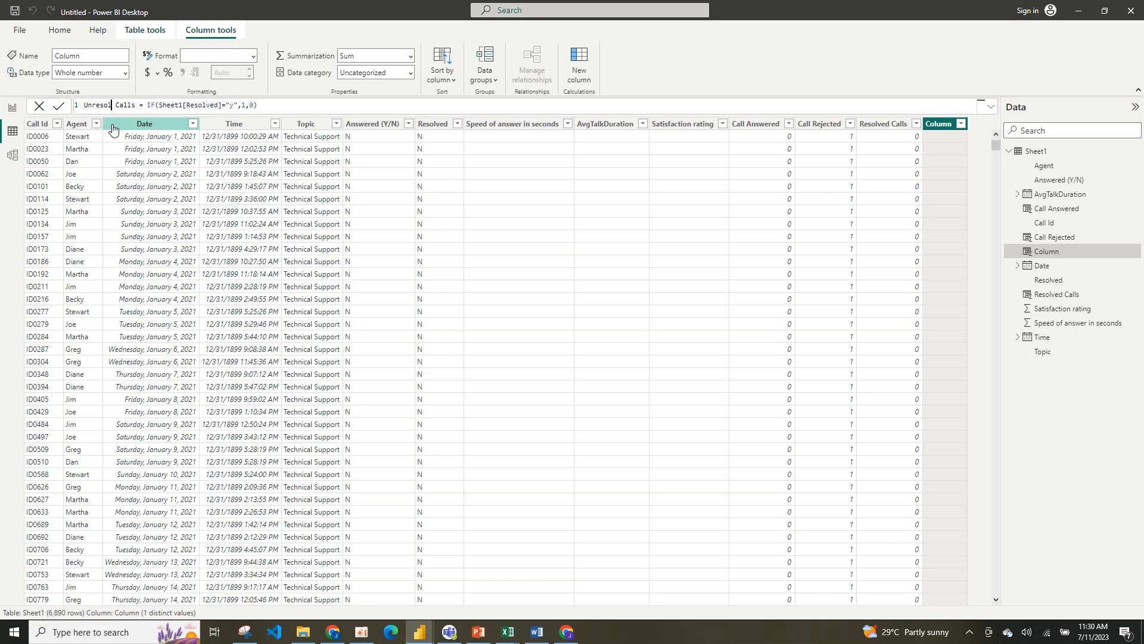
left_click(245, 105)
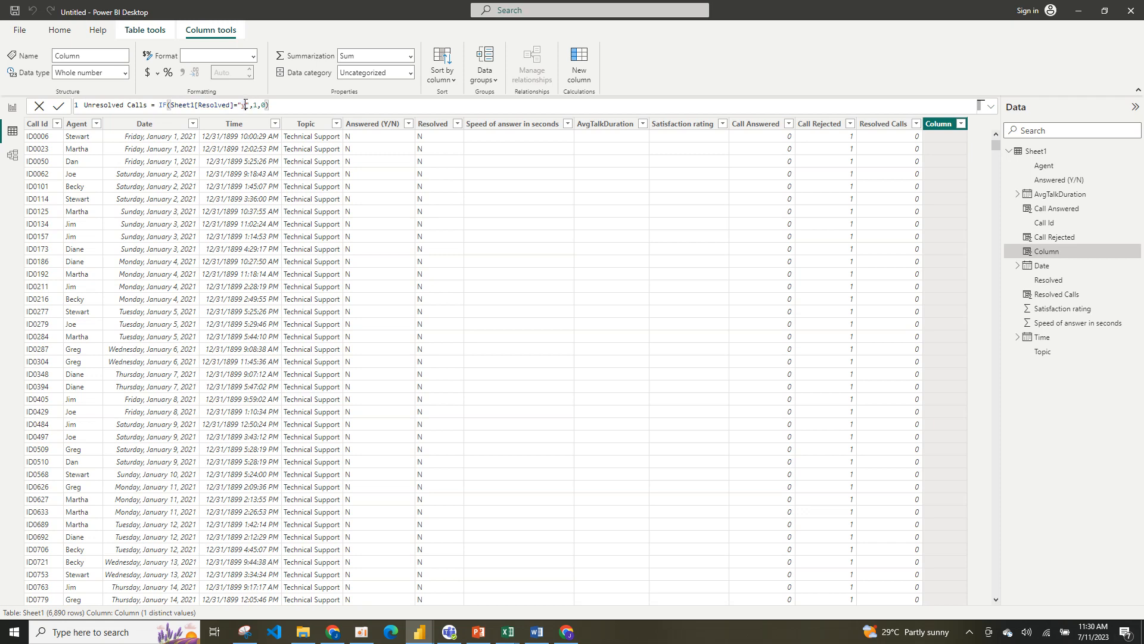
key("BackSpace")
type("n")
key("Return")
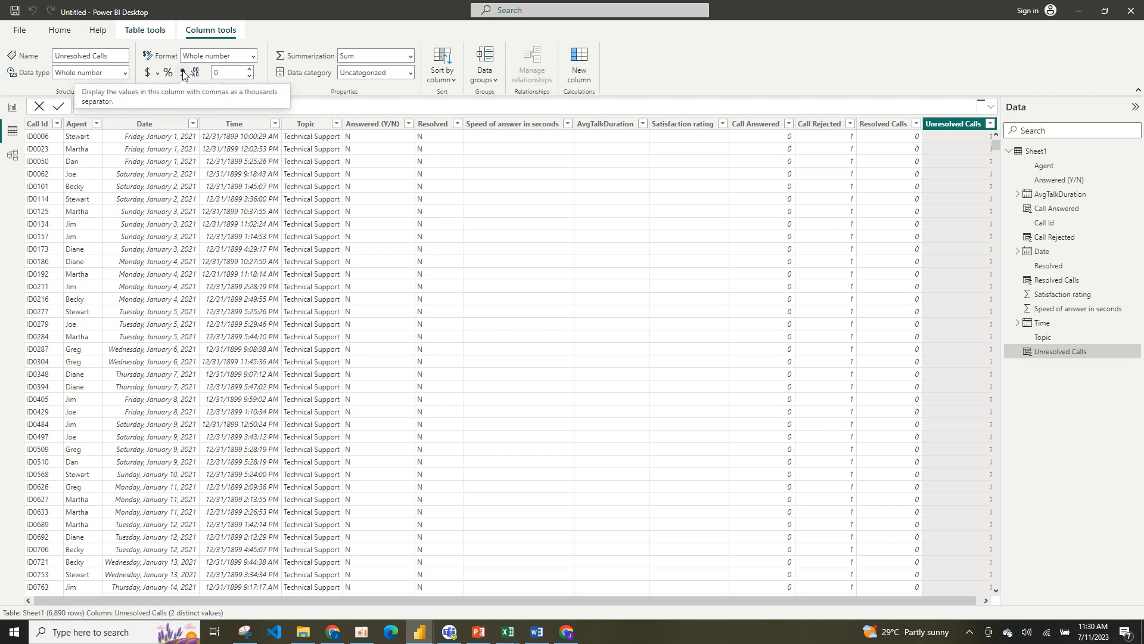
Apply the thousands separator to the Unresolved Calls, Resolved Calls and Call Rejected columns.
left_click(184, 72)
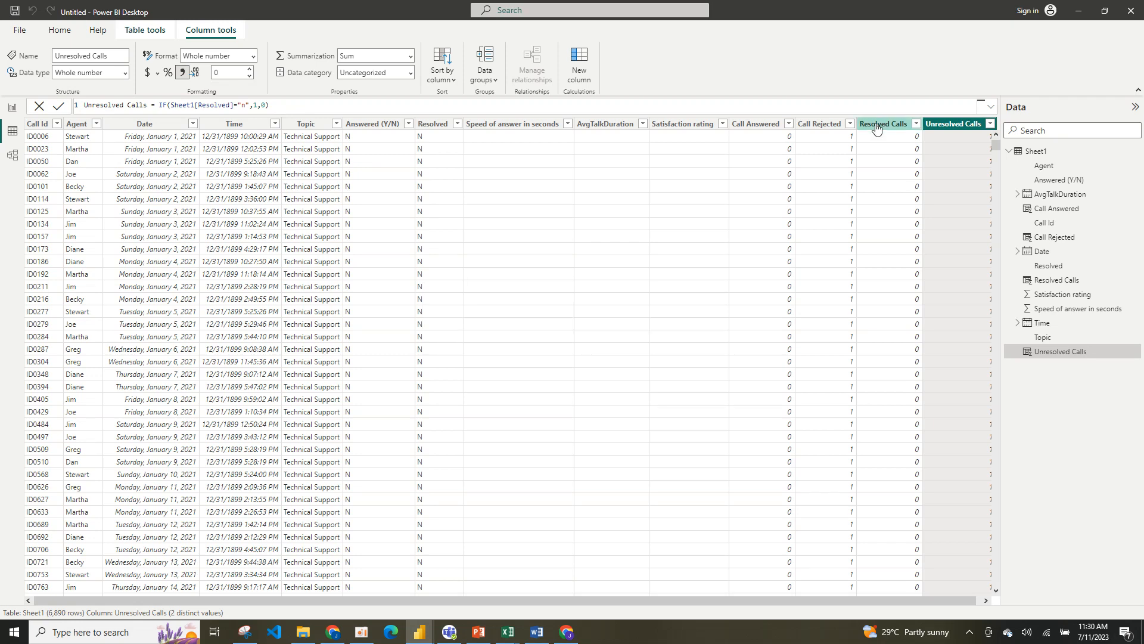
left_click(876, 125)
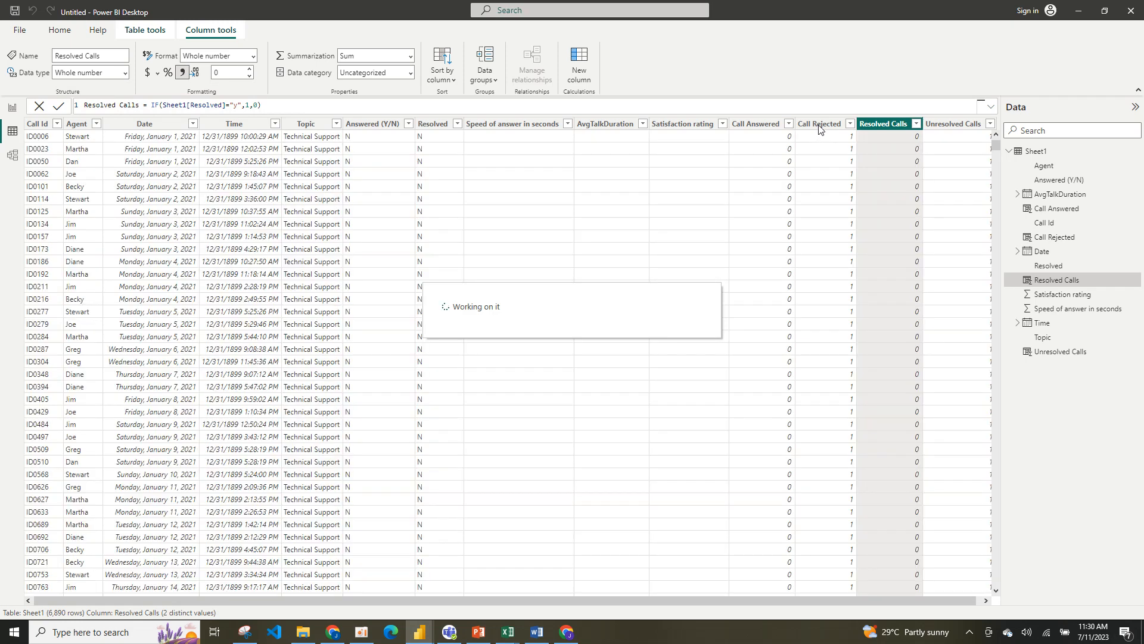
left_click(819, 124)
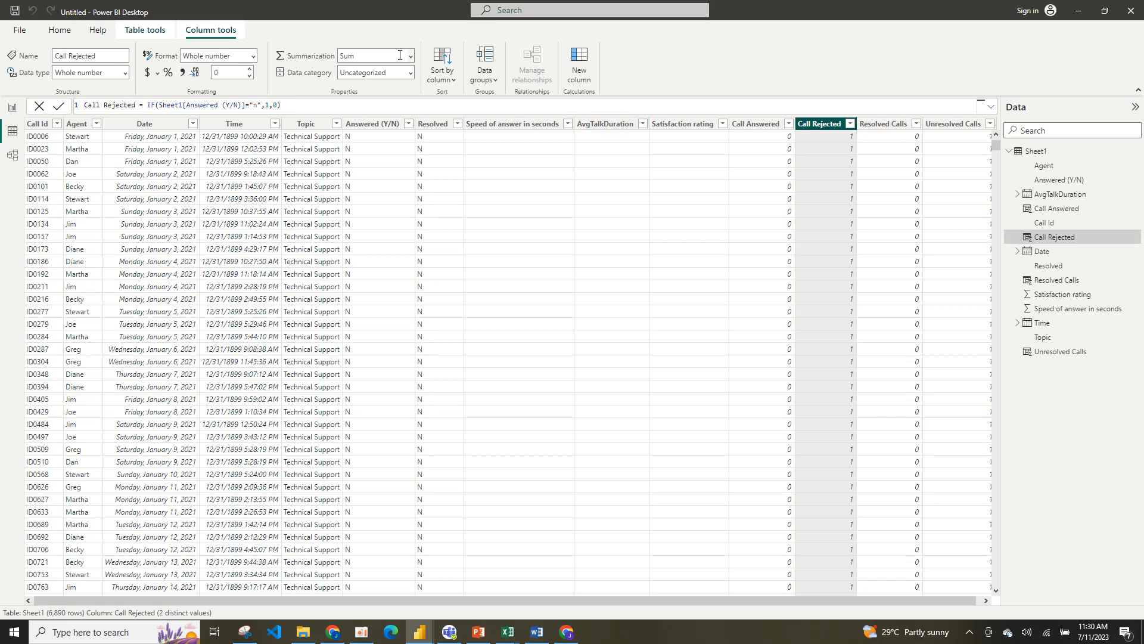
left_click(181, 72)
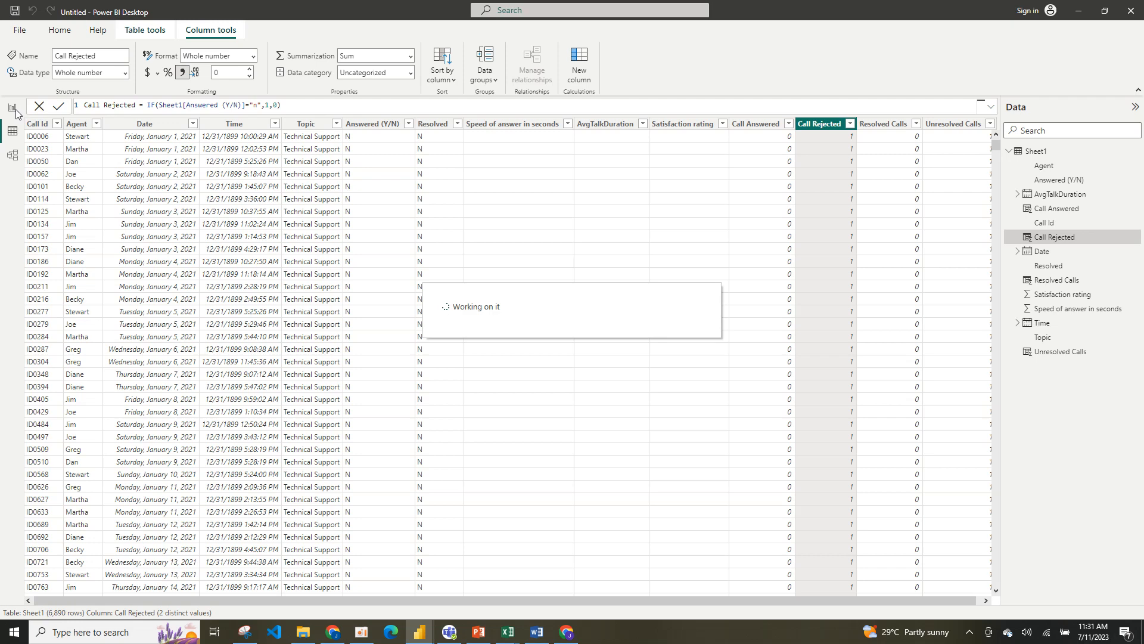
In the report view, add a measure to Sheet1: Total Calls = COUNT(Sheet1[Answered (Y/N)]).
left_click(11, 111)
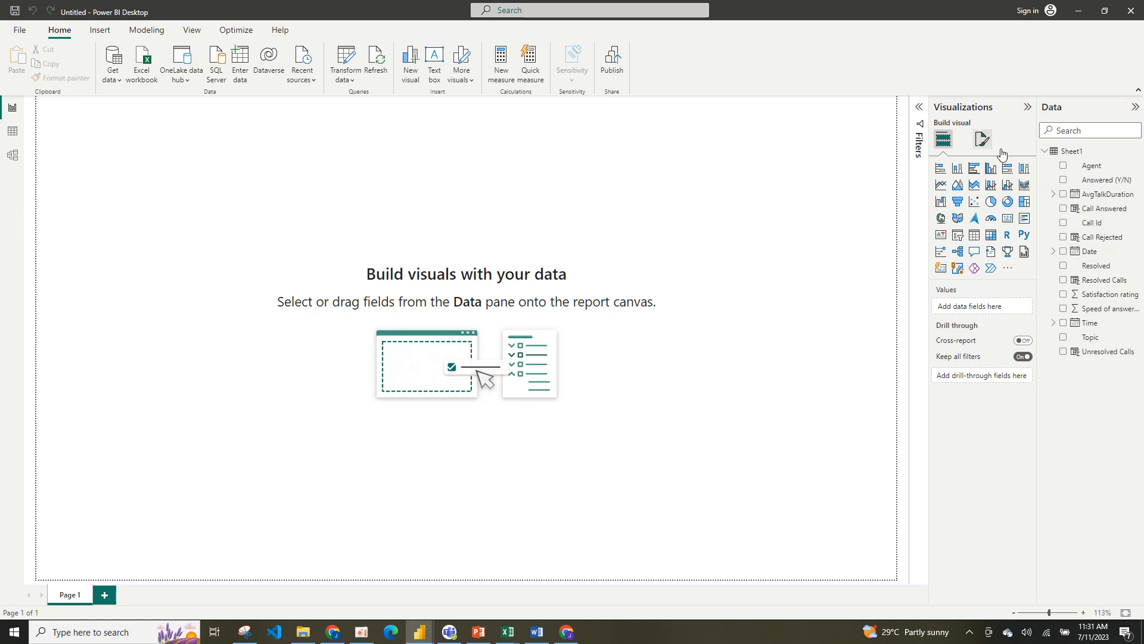
right_click(1062, 154)
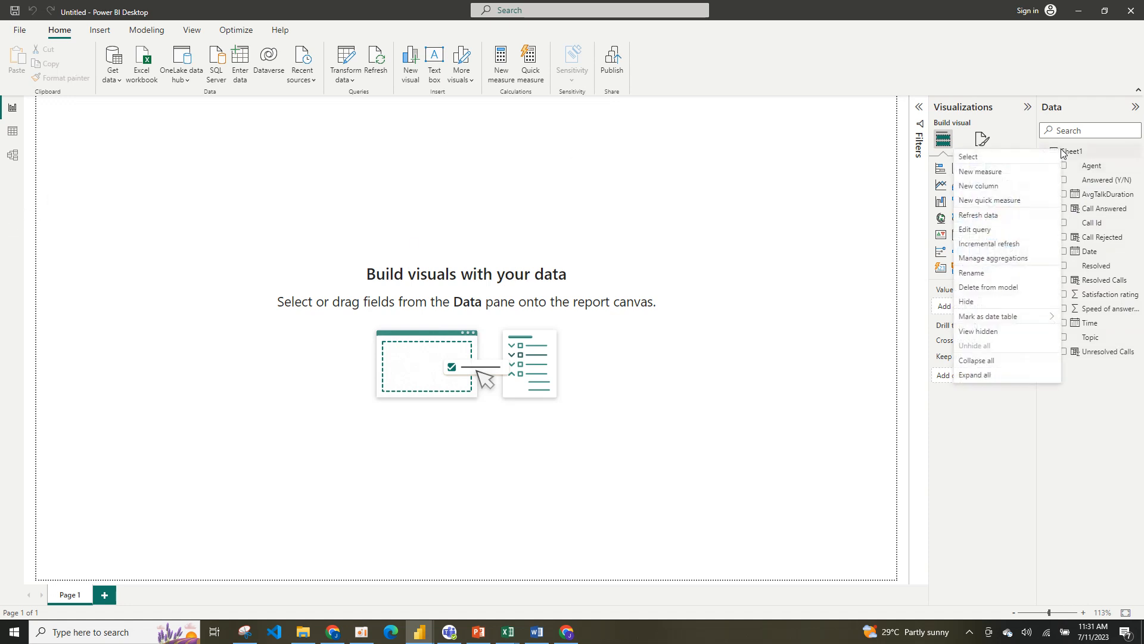
left_click(1001, 173)
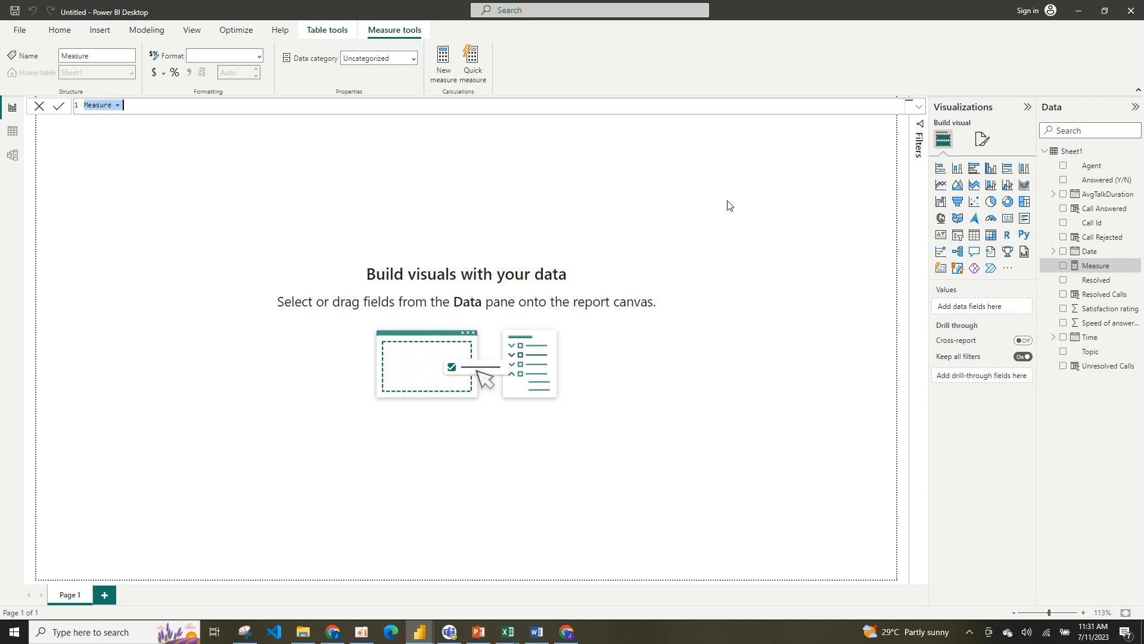
type("Total Calls = cur")
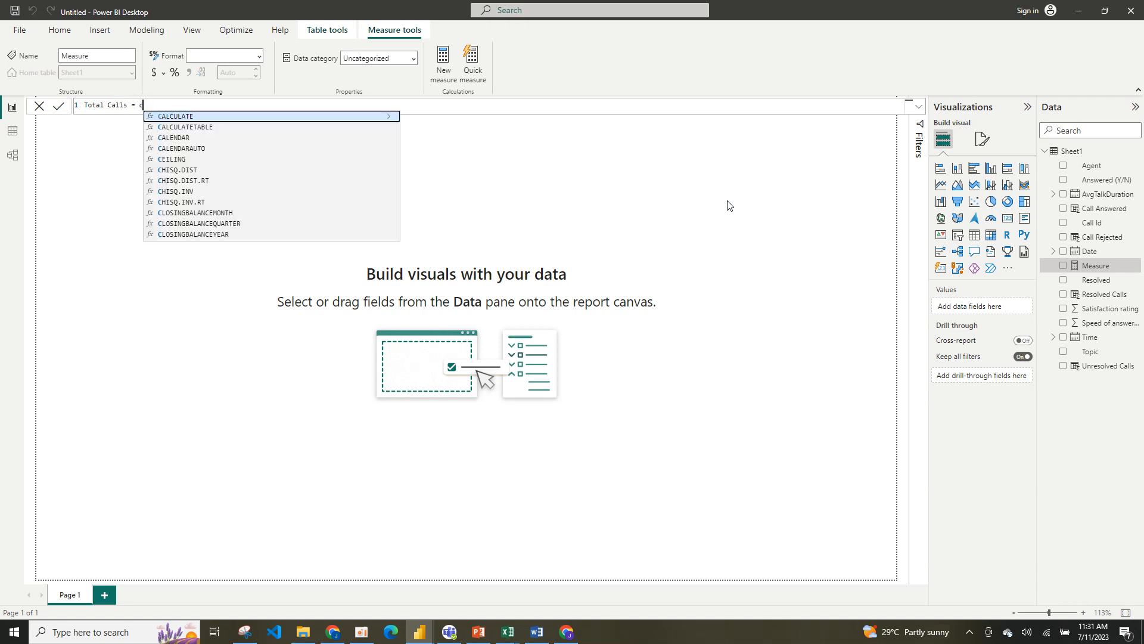
key("BackSpace")
key("BackSpace")
type("oun")
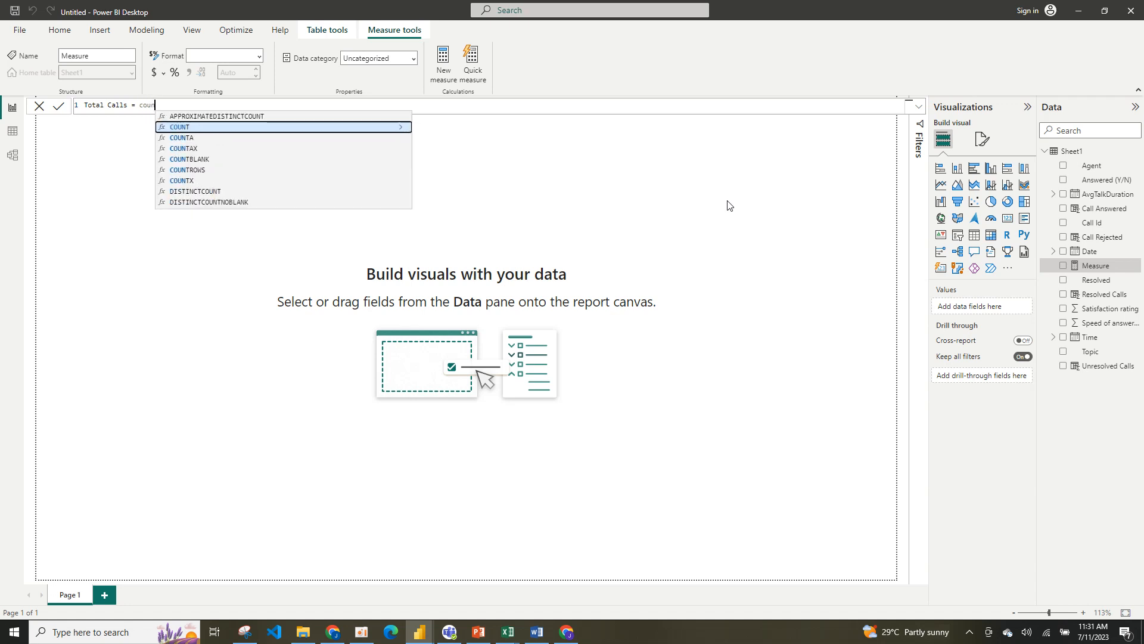
left_click(370, 128)
type("an")
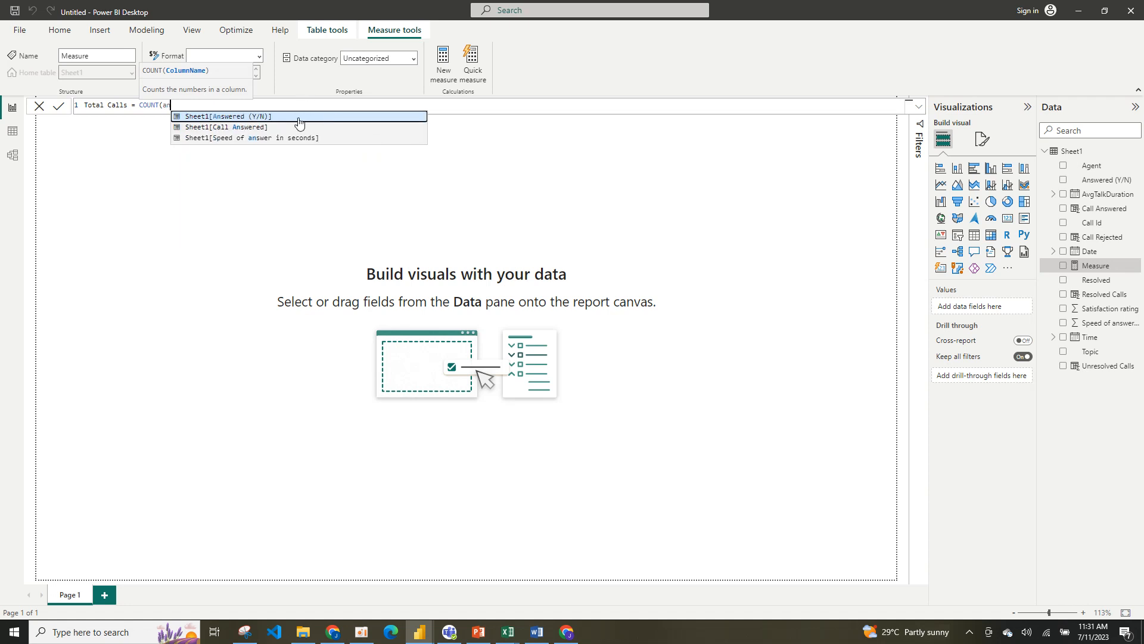
left_click(299, 118)
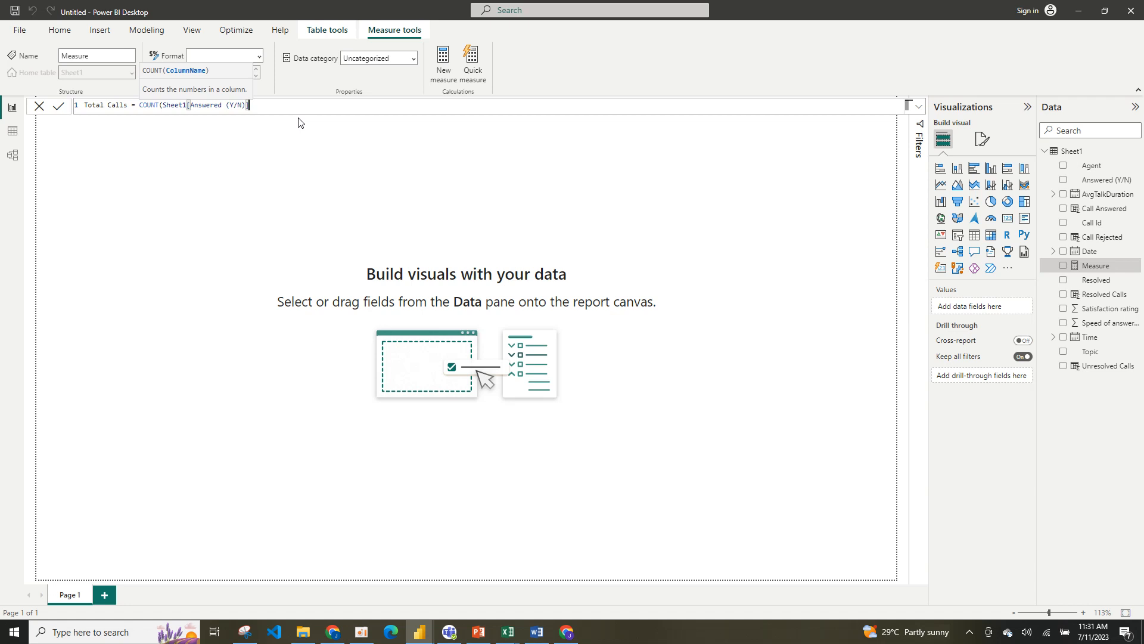
key("Return")
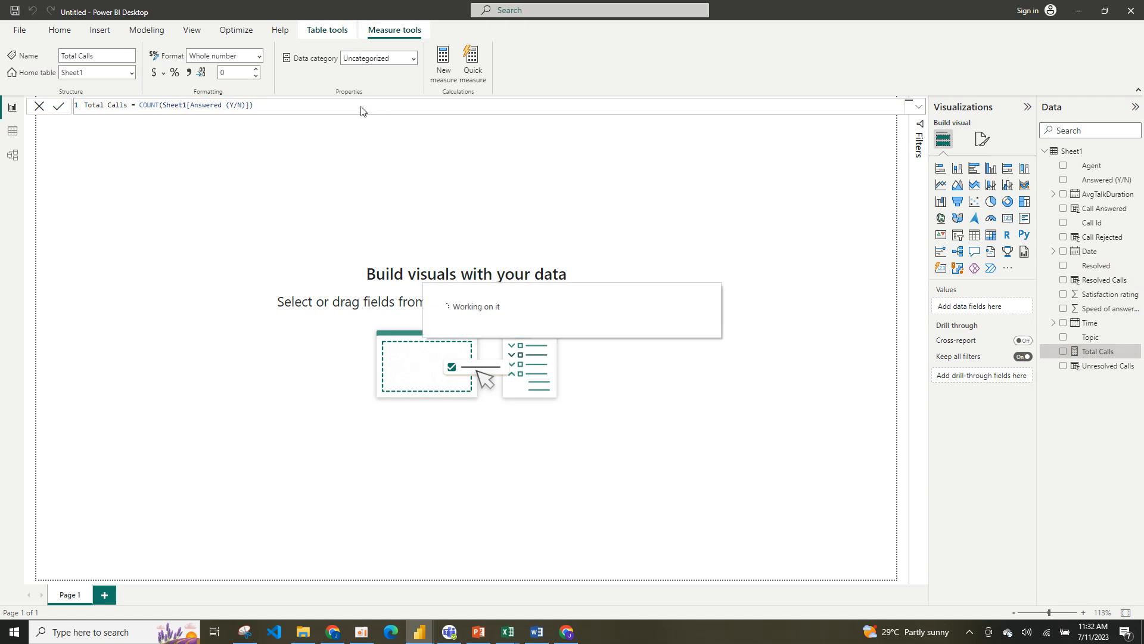
Replace the Total Calls measure's whole definition with Target Rating = 4.5 and close the formula editor.
left_click(276, 105)
left_click_drag(276, 106, 85, 105)
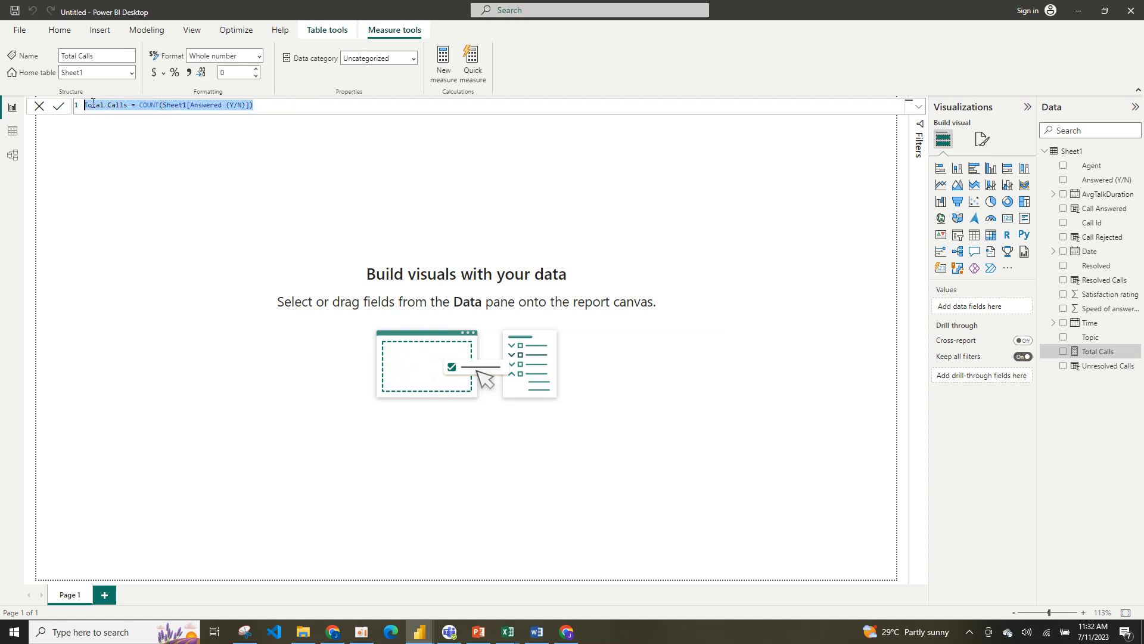
type("T")
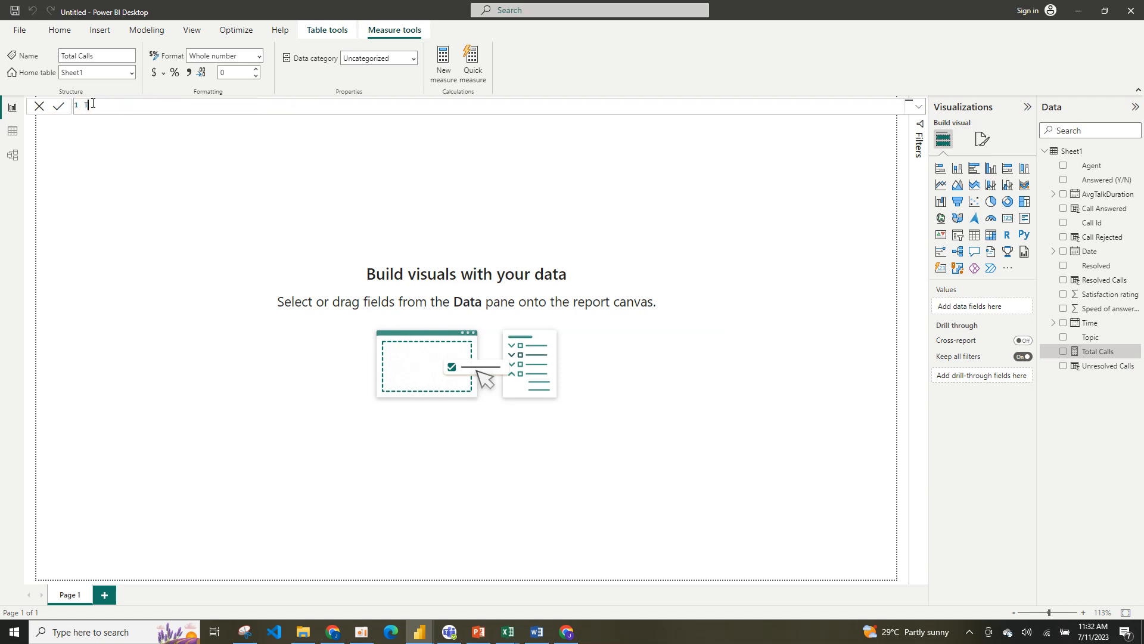
type("arget Rating = 4.5")
left_click(368, 268)
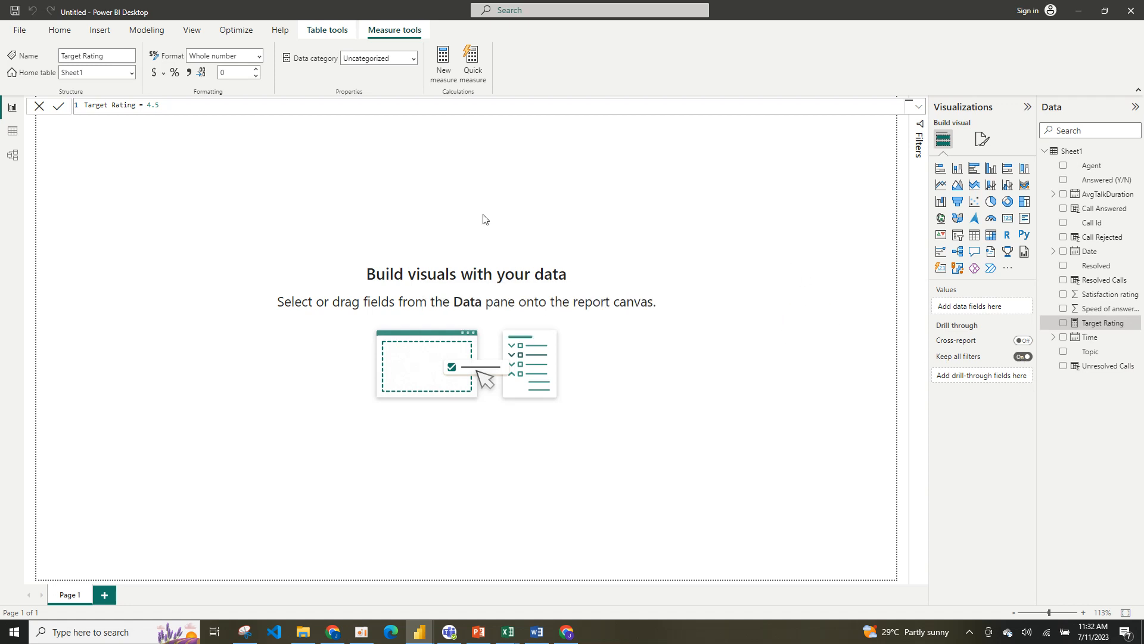
left_click(44, 108)
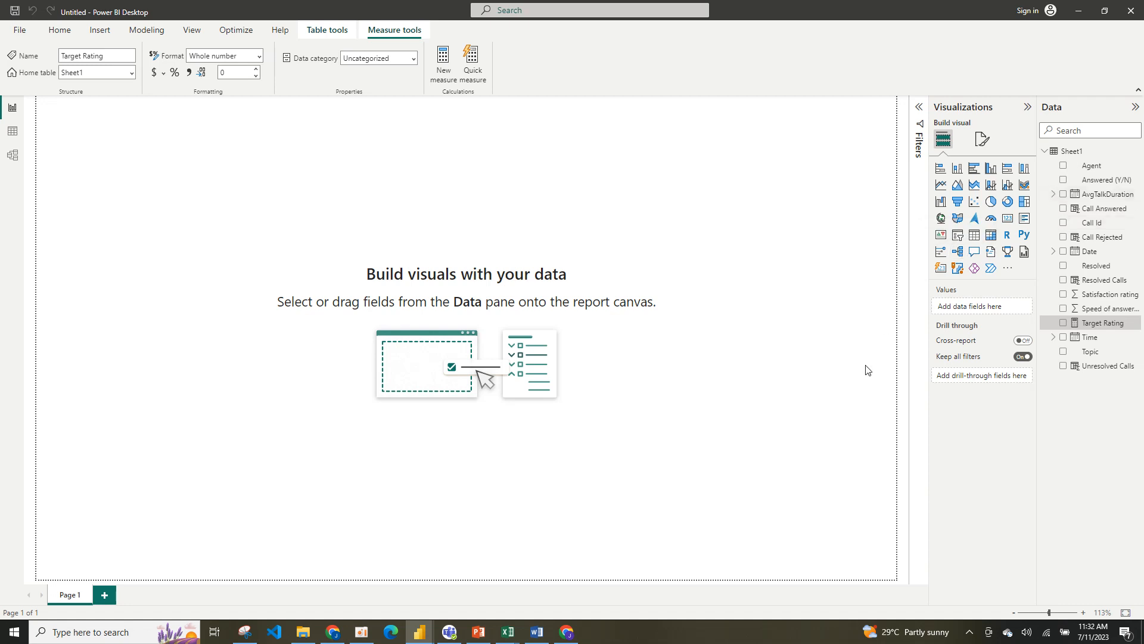
Use the image Picture3 from the Downloads folder as the report page's canvas background.
left_click(983, 143)
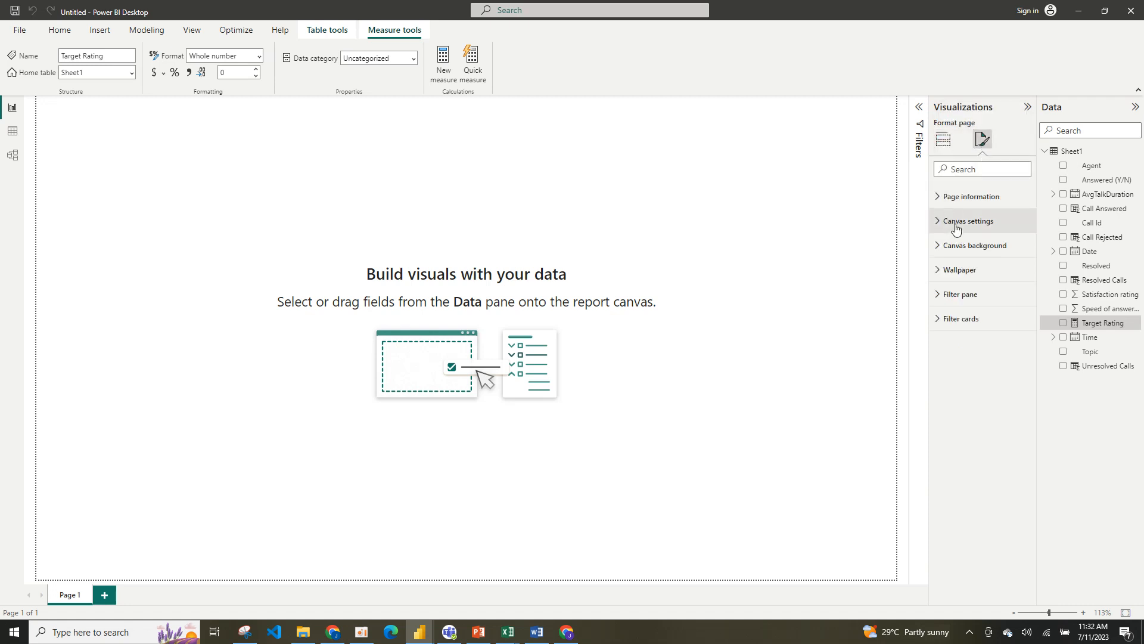
left_click(962, 244)
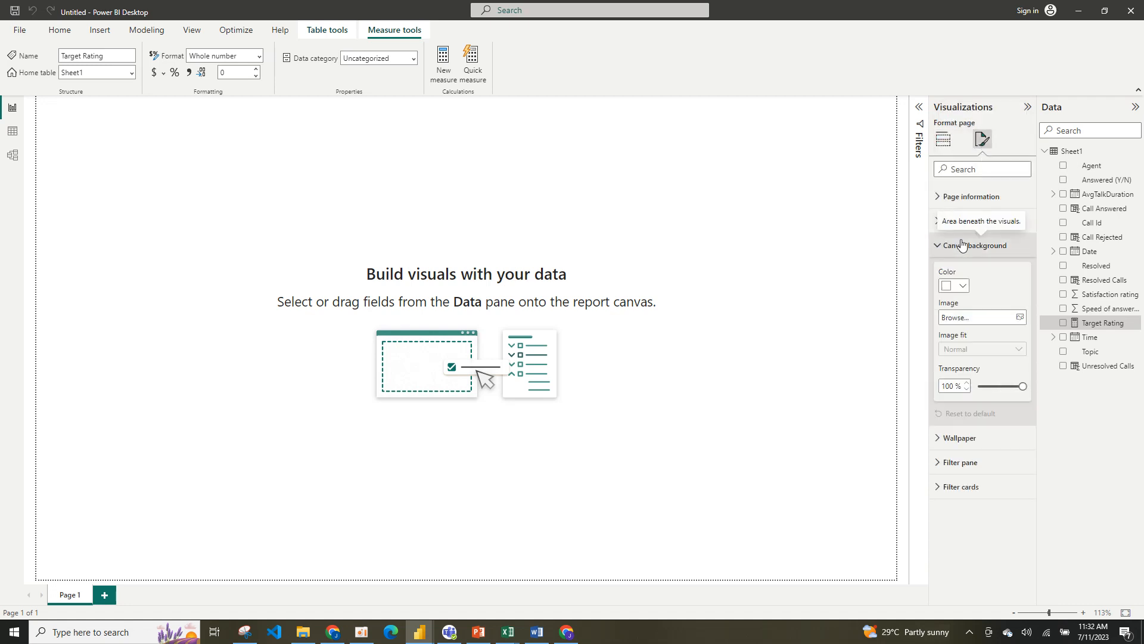
left_click(1021, 319)
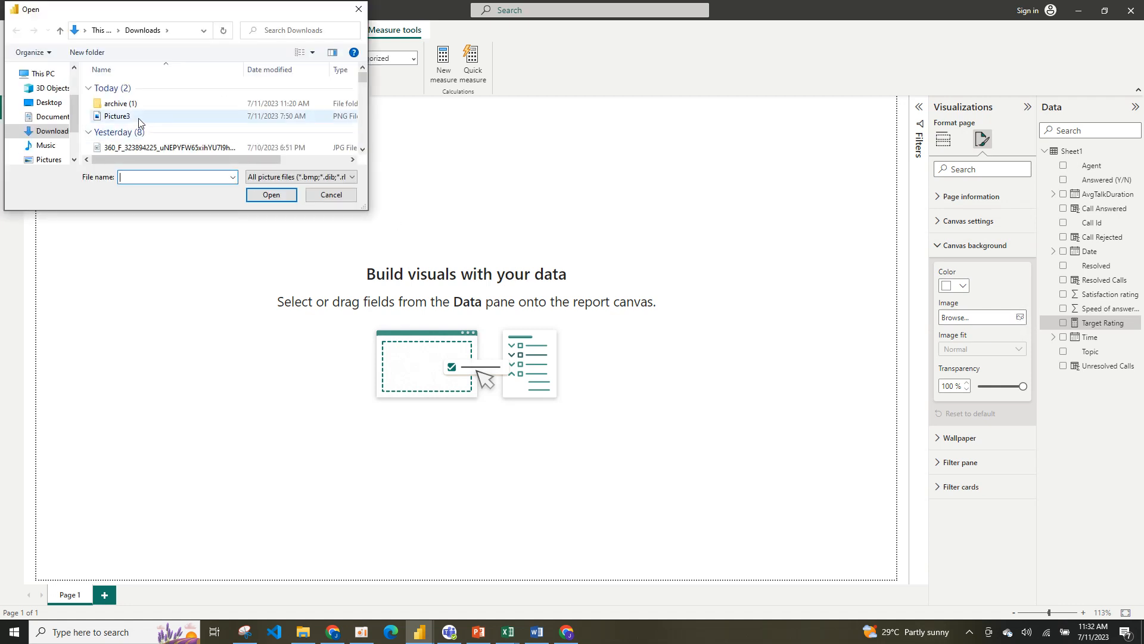
left_click(138, 117)
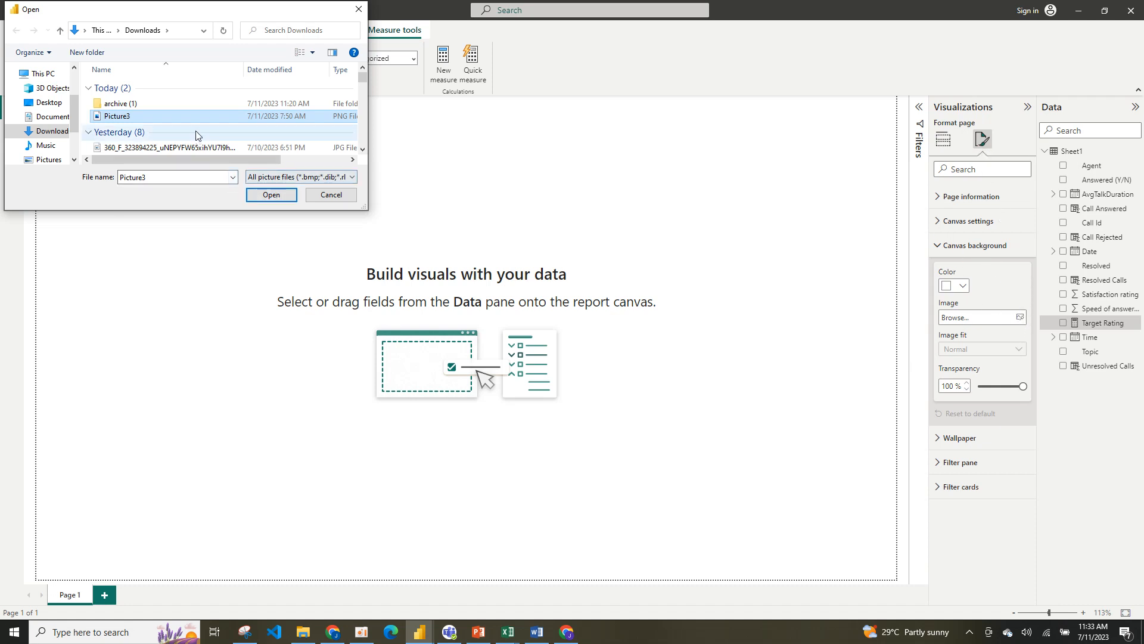
left_click(277, 199)
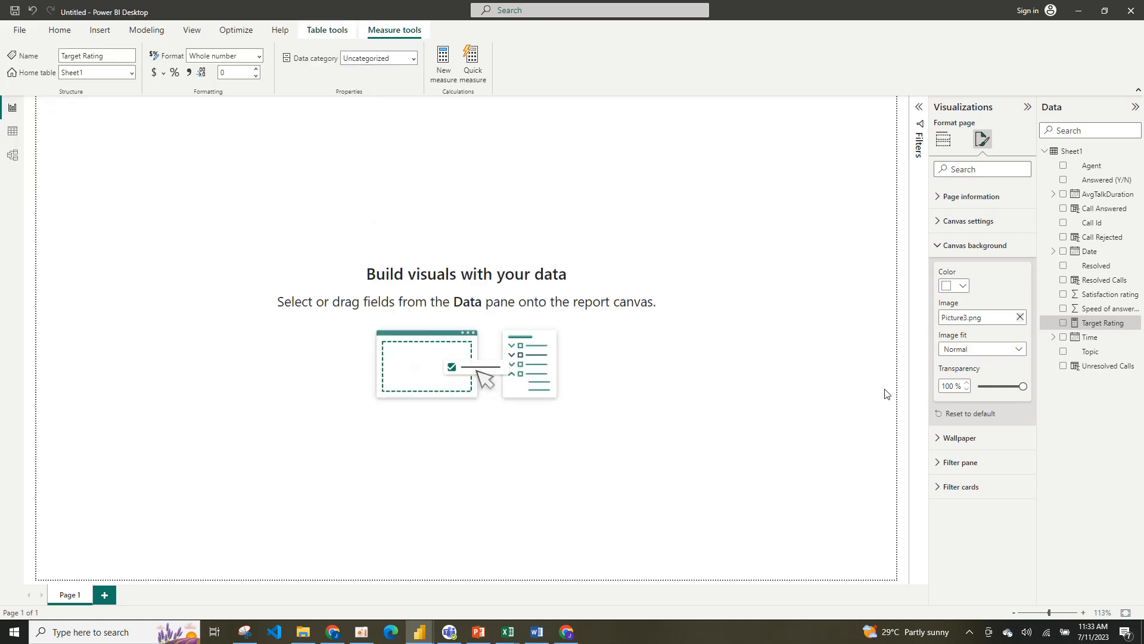
Set the background image fit to Fit and its transparency to 0%.
left_click(1013, 352)
left_click(984, 382)
left_click_drag(1017, 383, 963, 389)
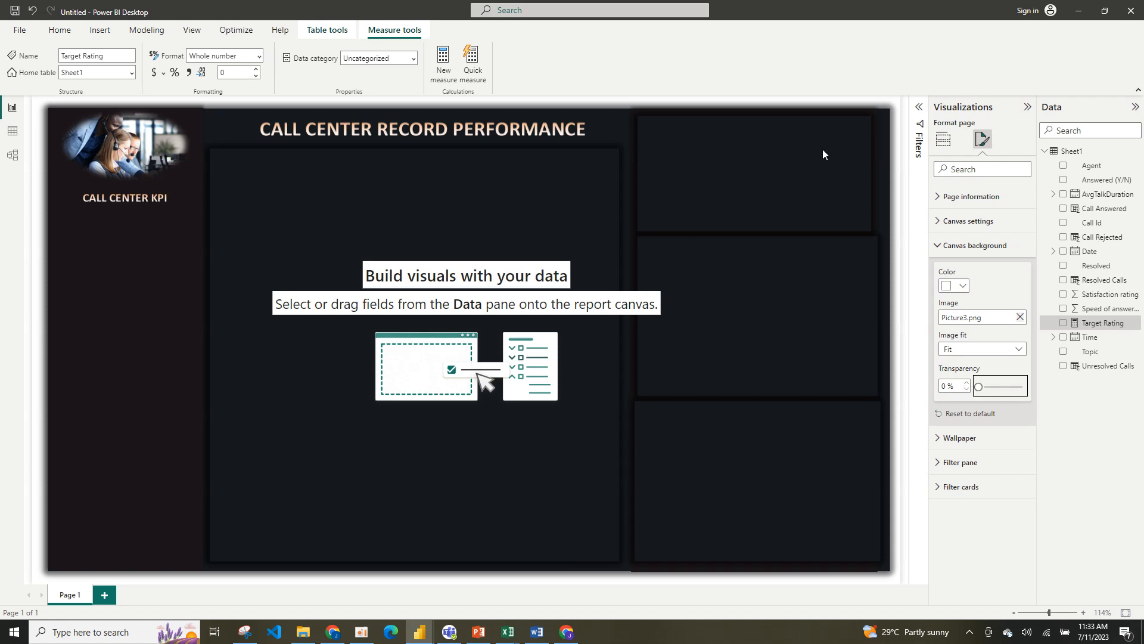
left_click(483, 193)
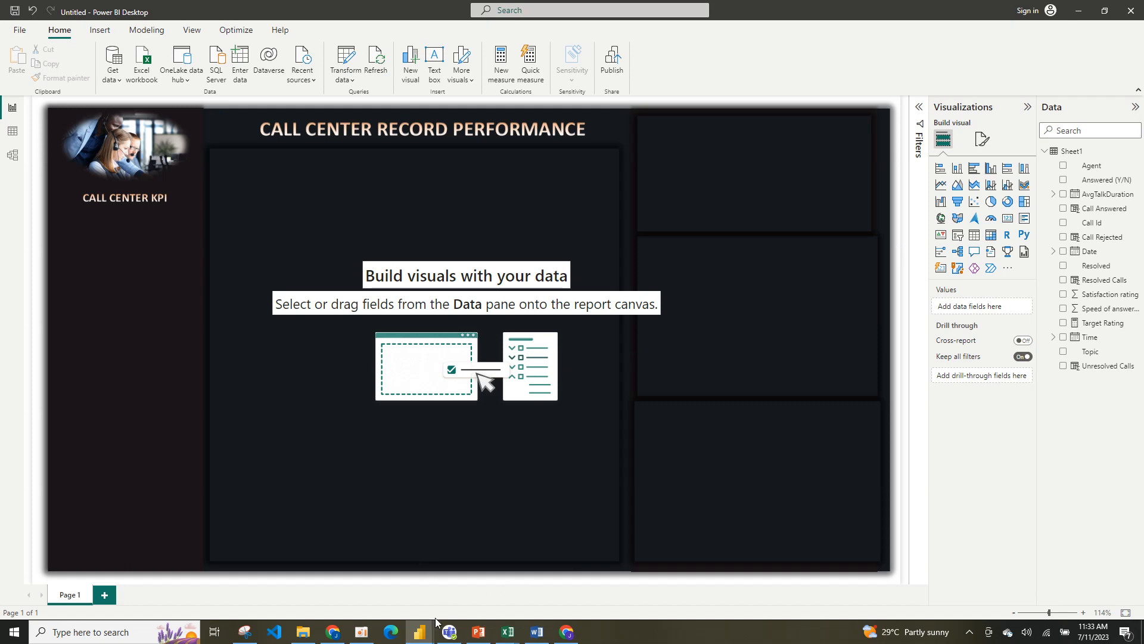
Examine the dashboard layout in the open CALL CENTER RECORD report, and return to the untitled report.
mouse_move(430, 633)
left_click(367, 575)
mouse_move(420, 633)
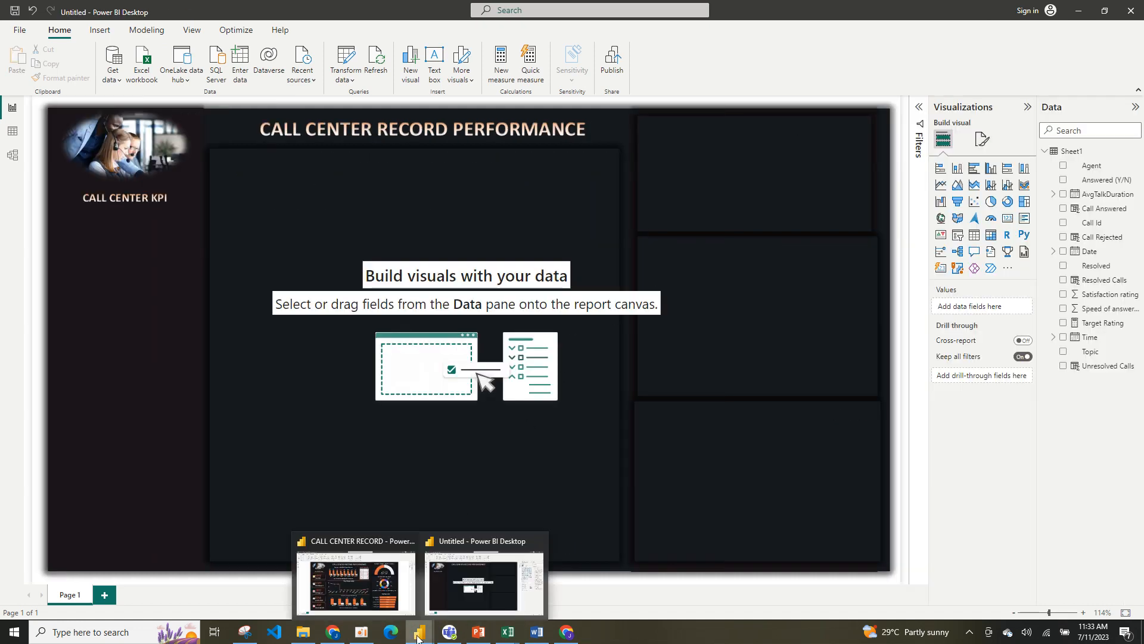
left_click(365, 583)
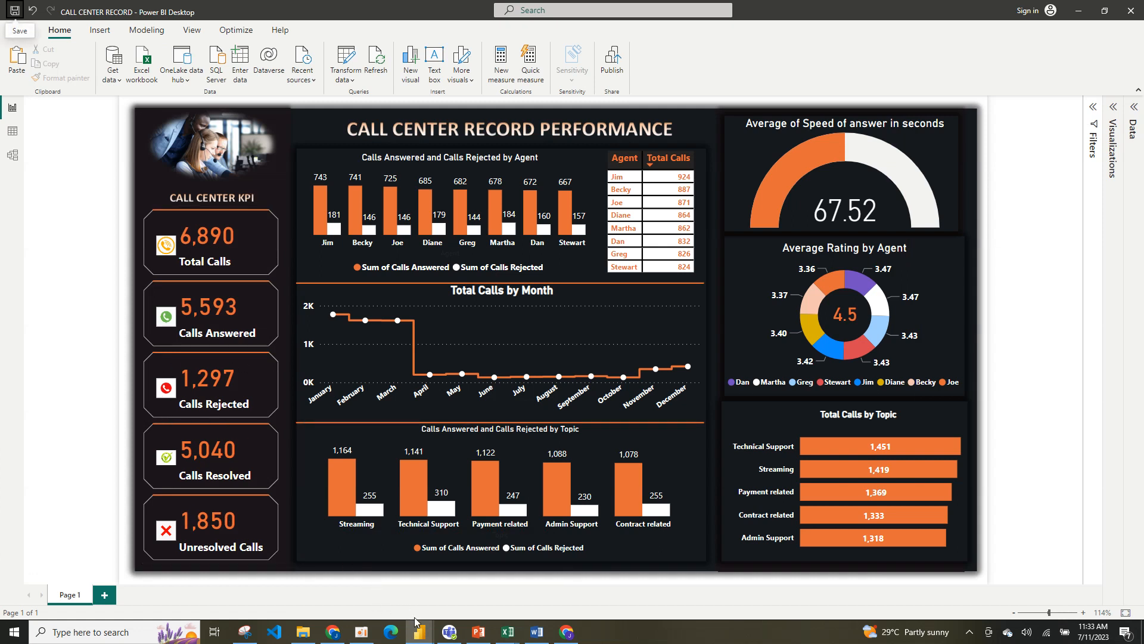
mouse_move(419, 627)
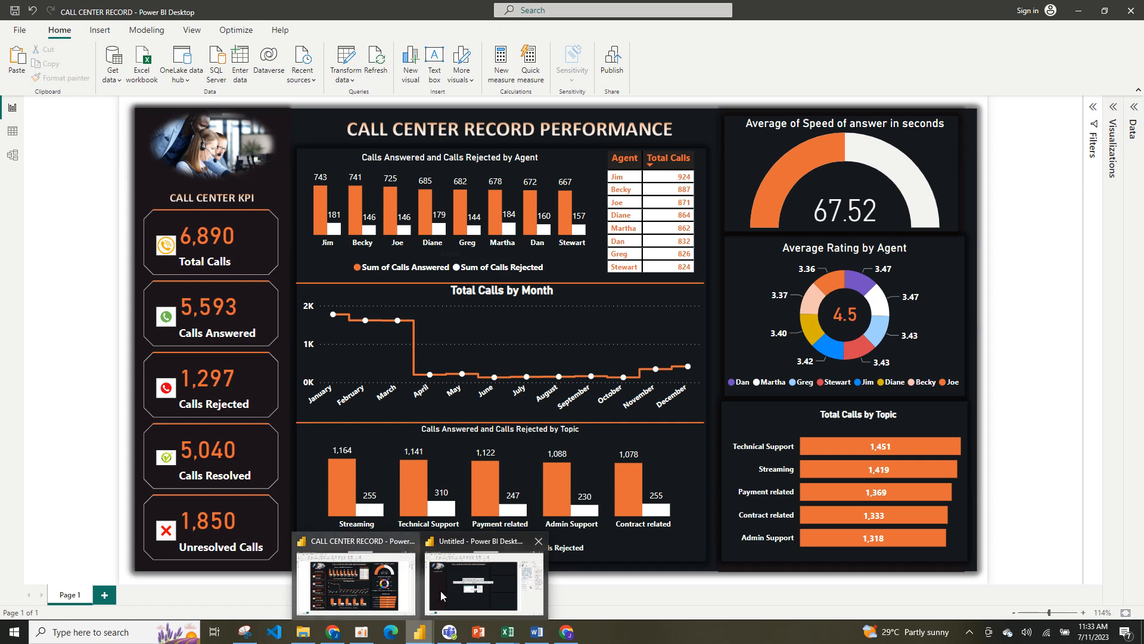
left_click(466, 582)
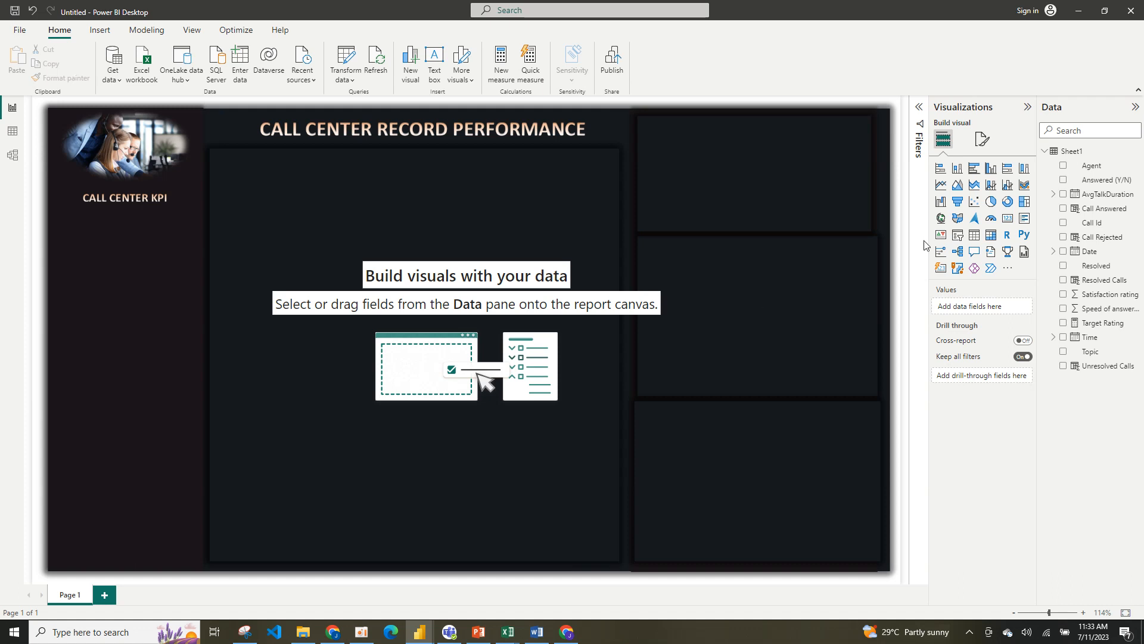
Insert an empty new card visual and place it in the middle of the report page.
left_click(942, 268)
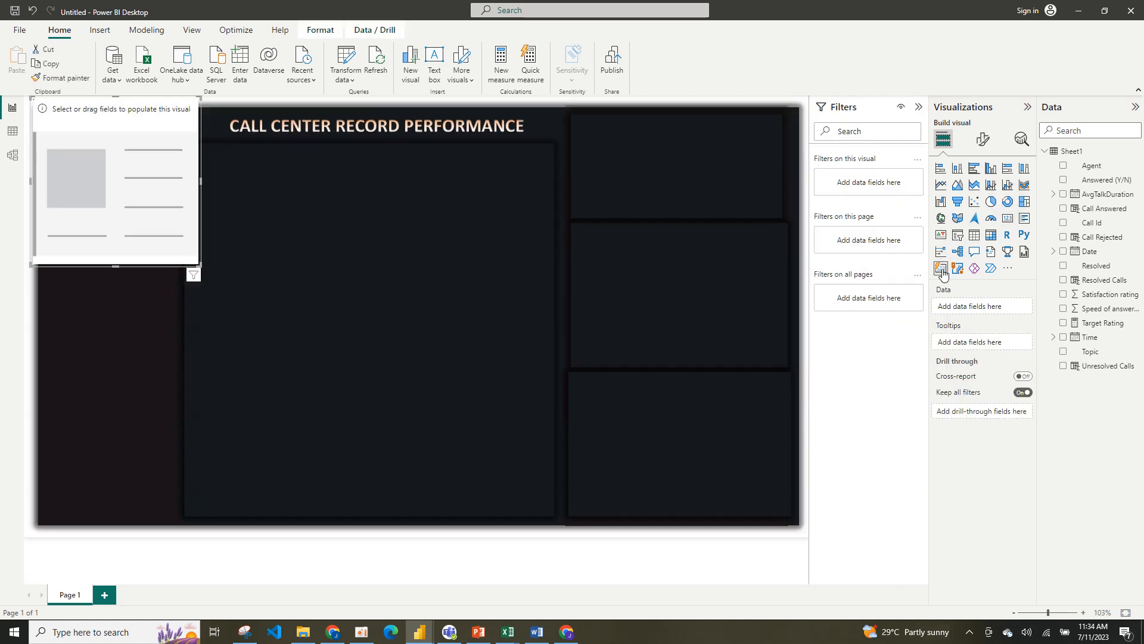
left_click_drag(136, 163, 434, 279)
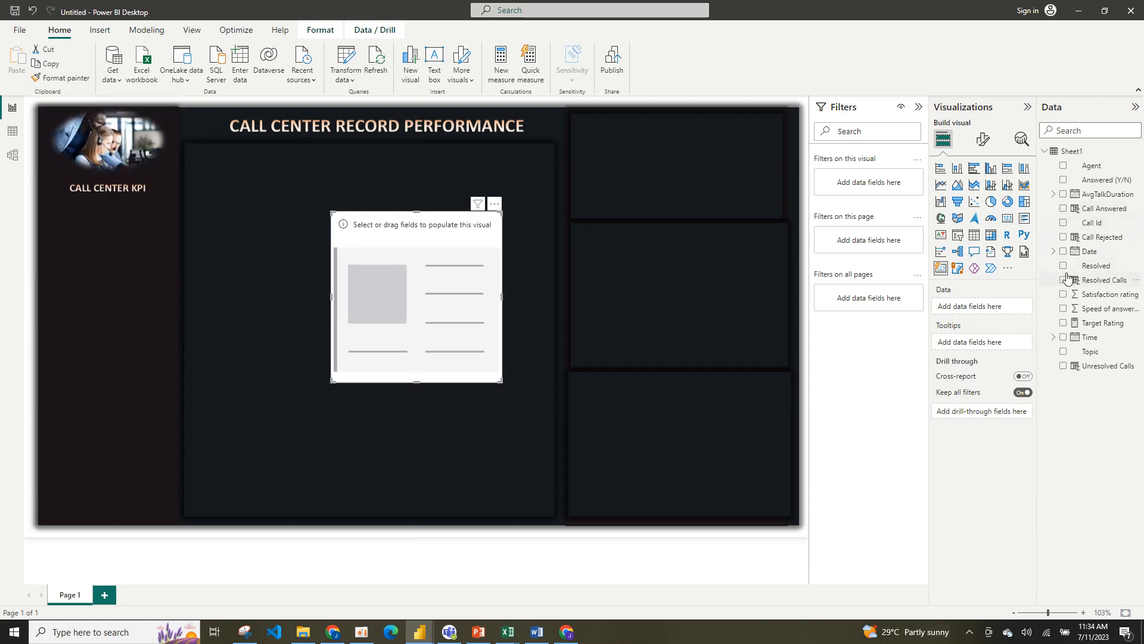
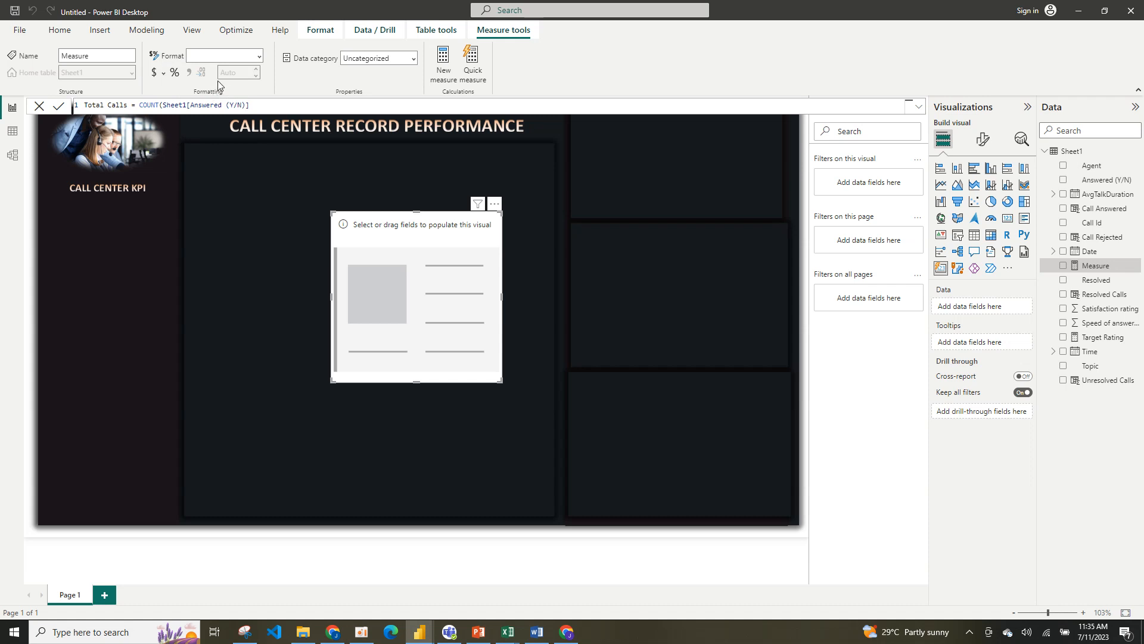
Add the measure Total Calls = COUNT(Sheet1[Answered (Y/N)]) to Sheet1 and format it with the thousands separator.
type(")")
key("Return")
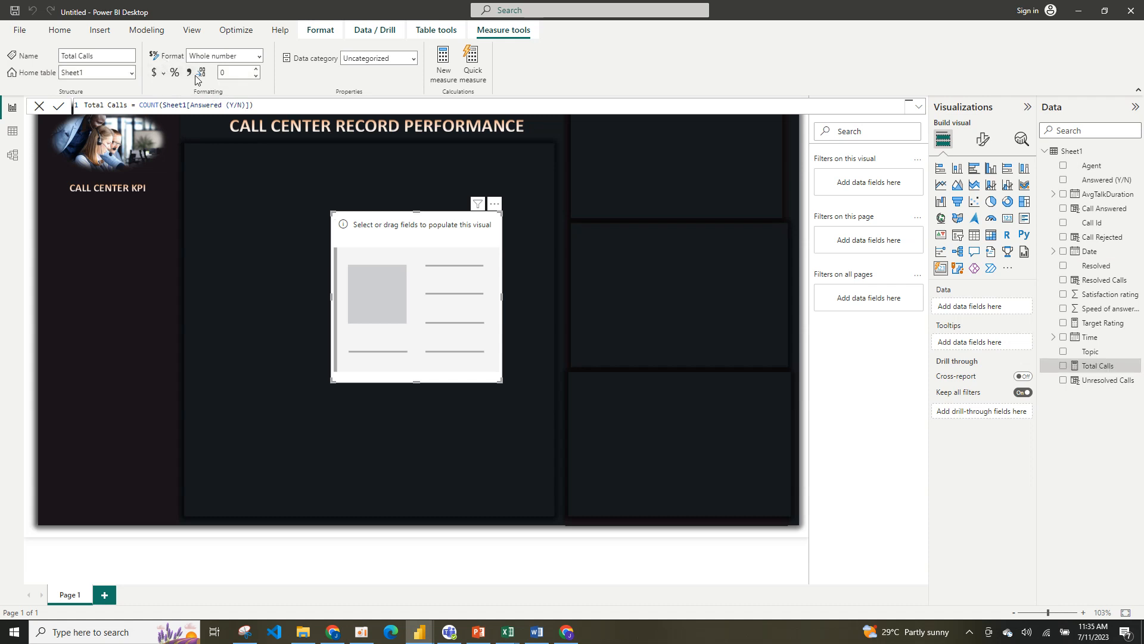
left_click(190, 74)
left_click(189, 73)
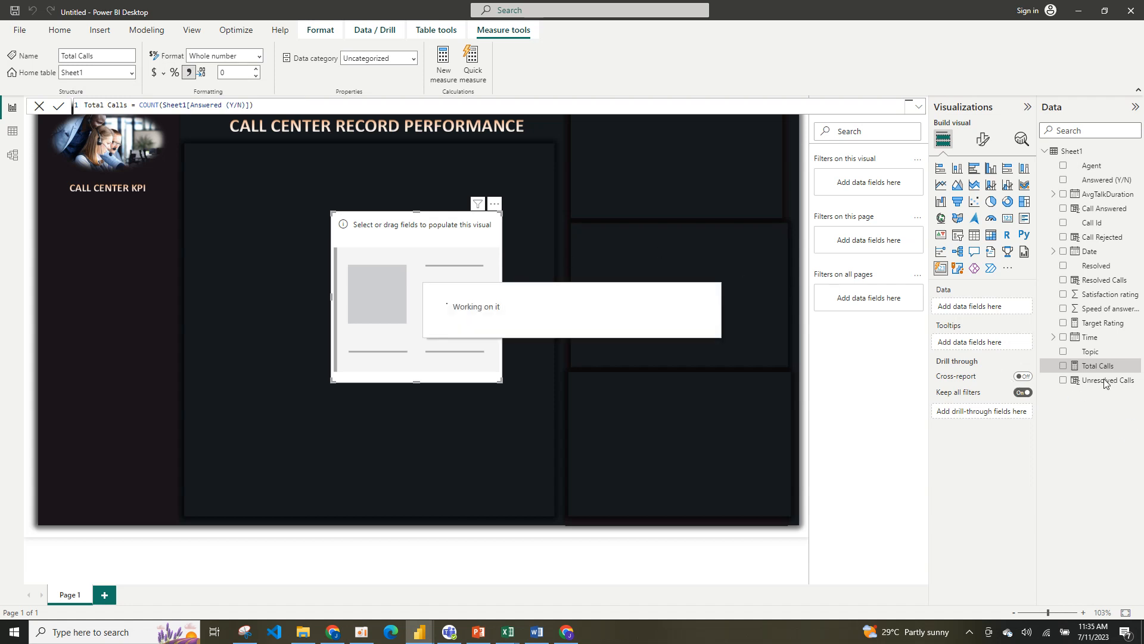
Fill the card visual with Total Calls, Call Answered, Call Rejected, Resolved Calls and Unresolved Calls, and widen it below the page title.
left_click(1065, 367)
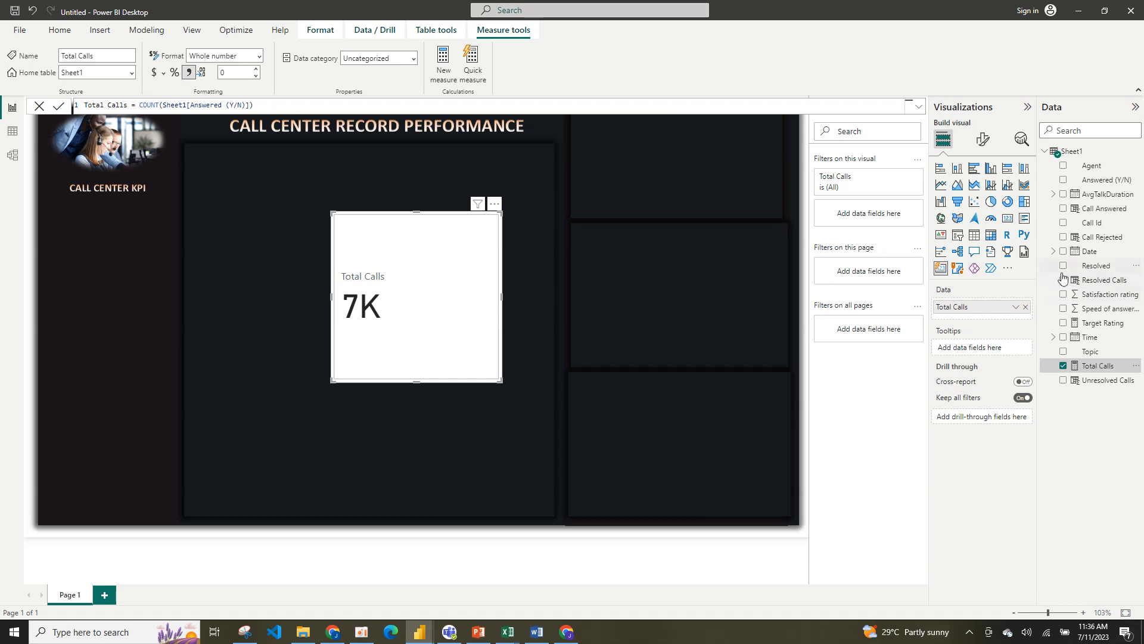
left_click(1063, 208)
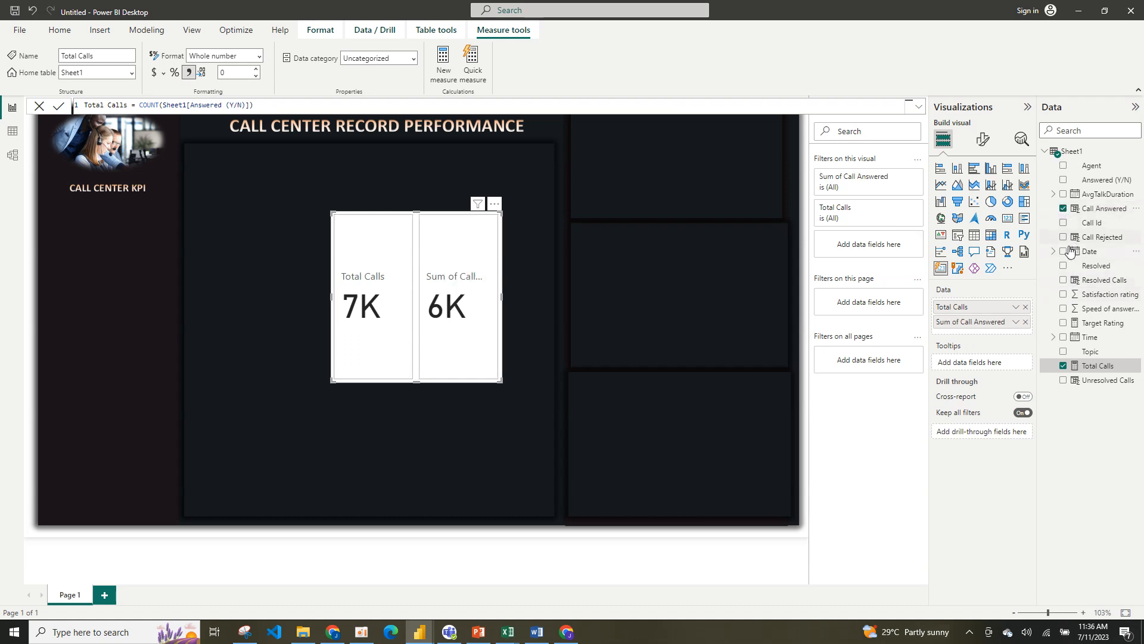
left_click(1064, 237)
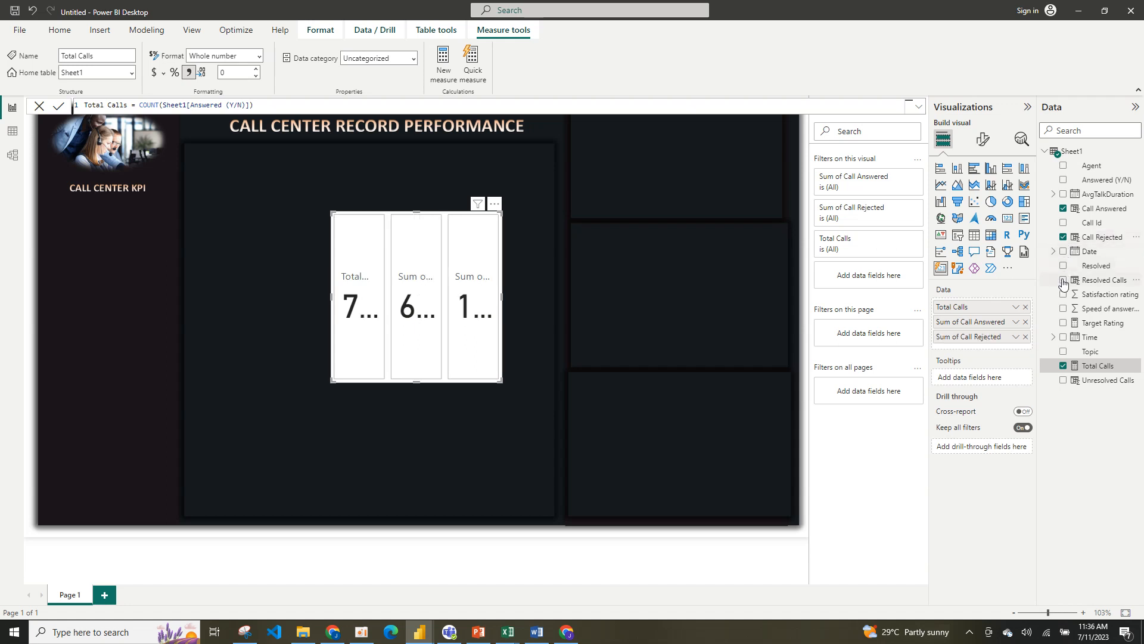
left_click(1064, 280)
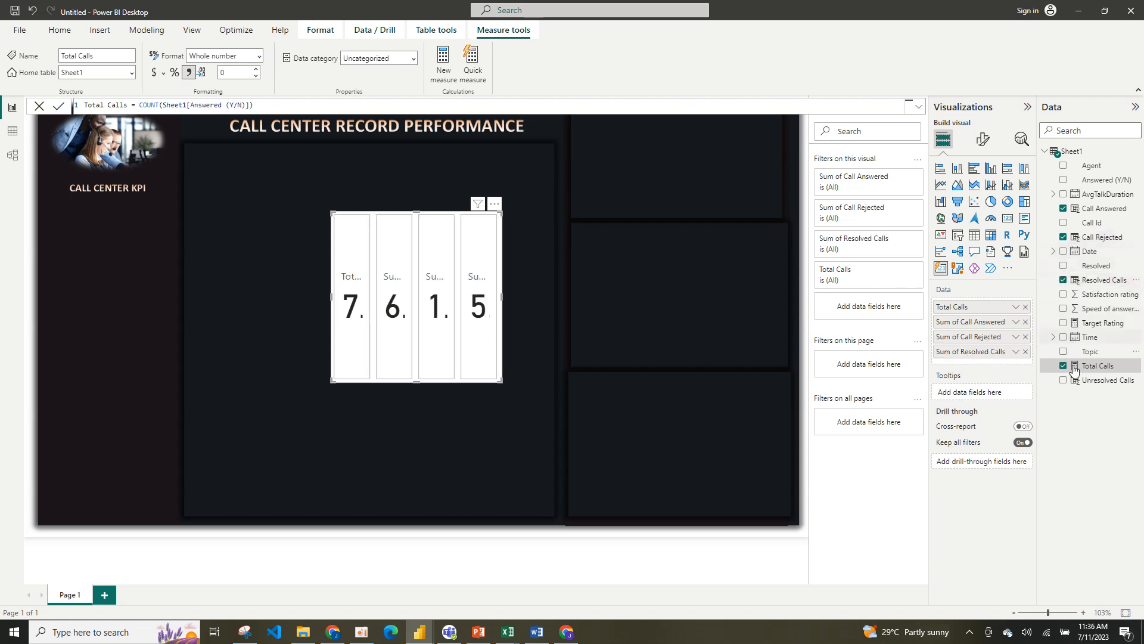
left_click(1065, 381)
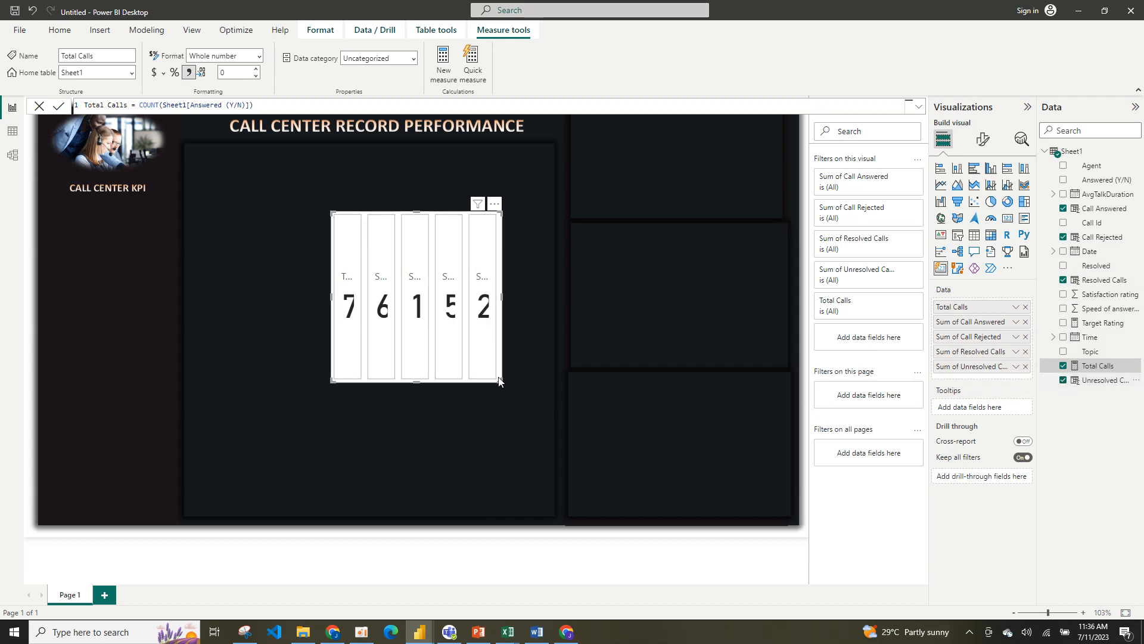
left_click_drag(501, 381, 787, 368)
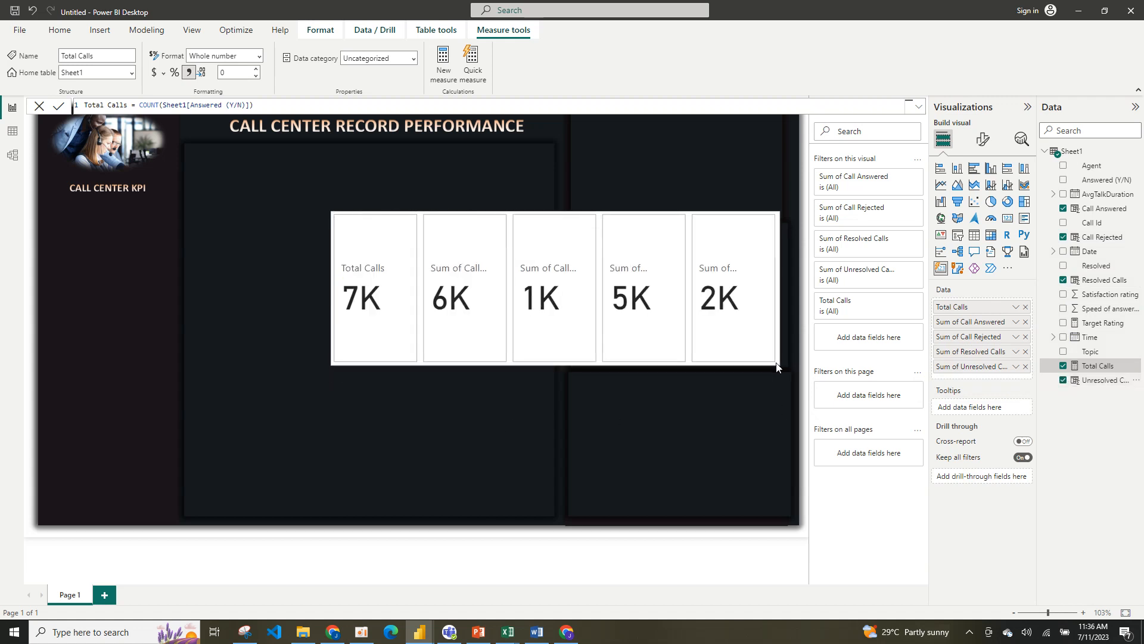
left_click_drag(612, 235, 478, 186)
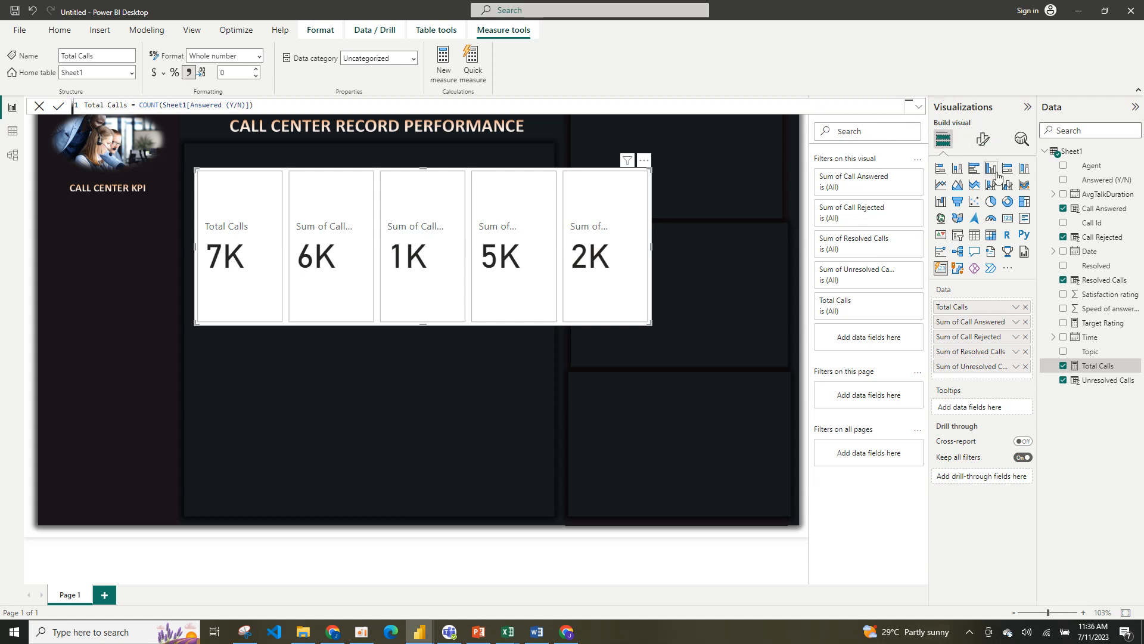
Turn off the overall background of the card visual in its effects settings.
left_click(985, 141)
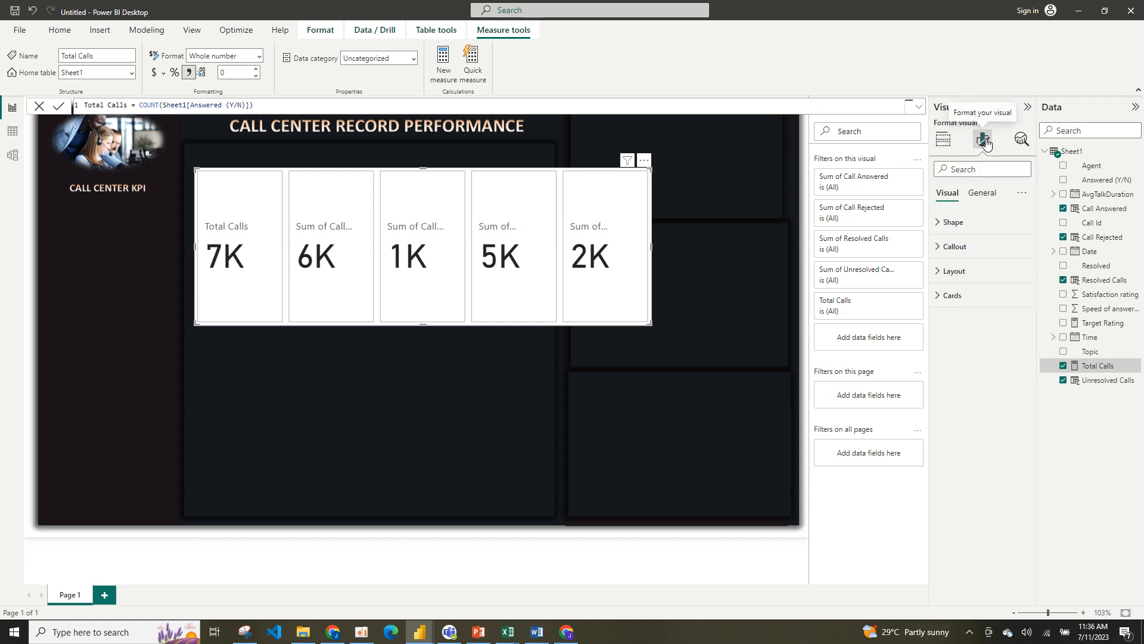
left_click(983, 192)
left_click(989, 271)
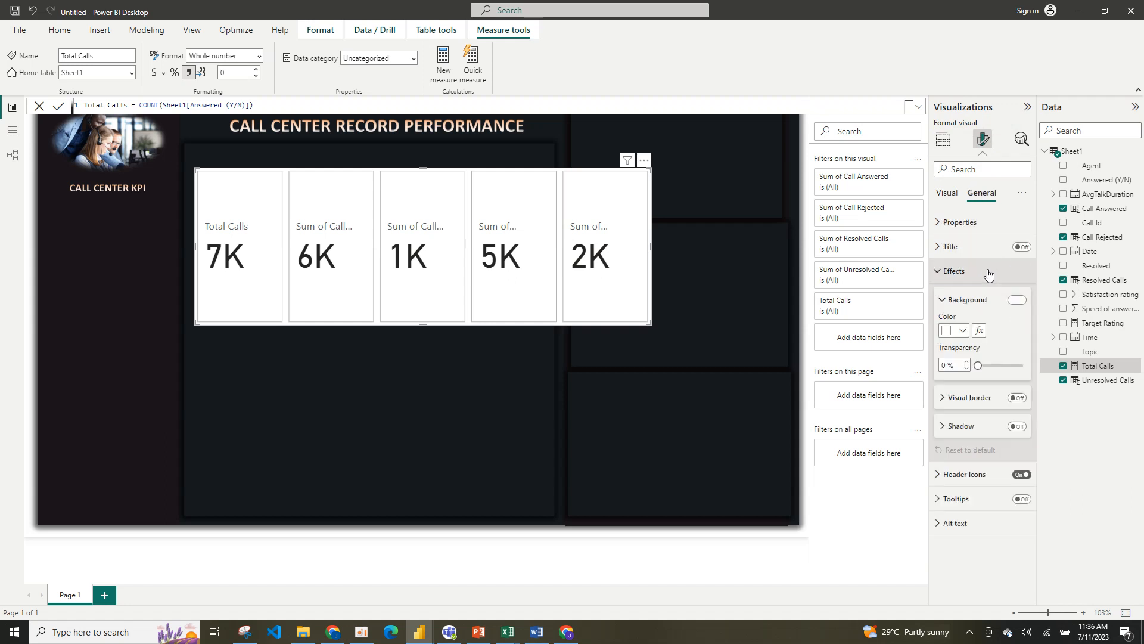
left_click(1017, 300)
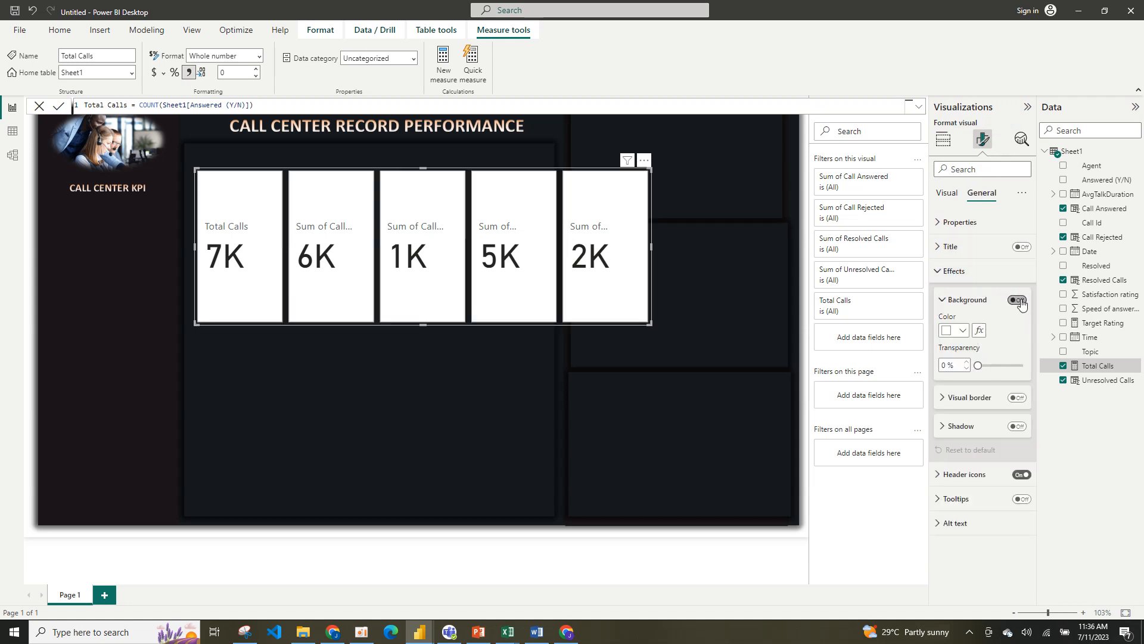
left_click(945, 272)
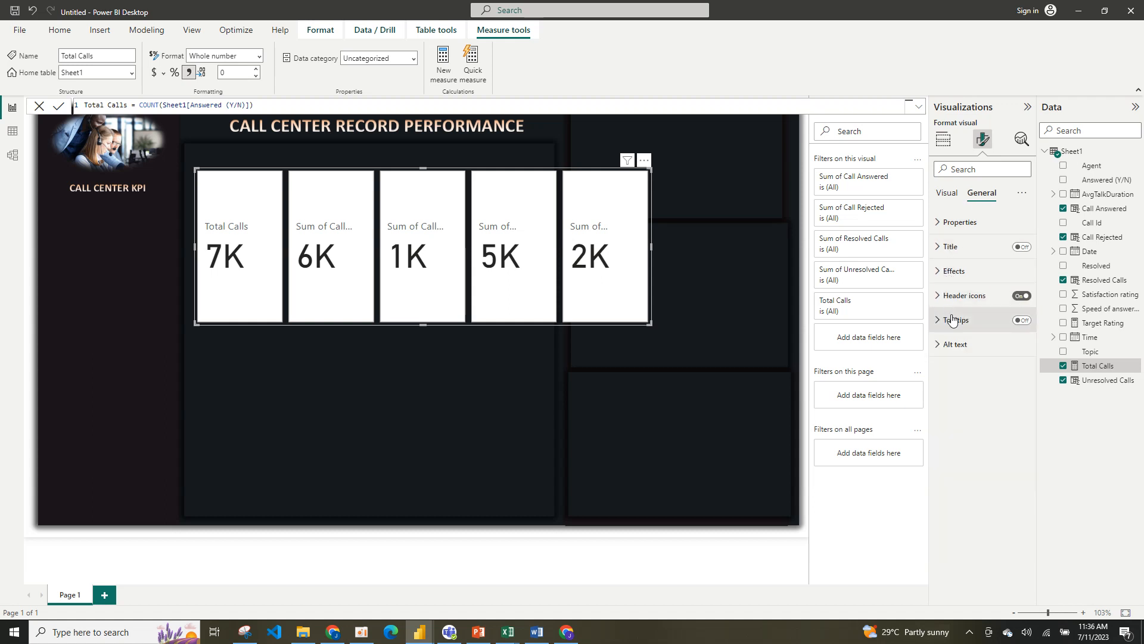
Turn off the fill for all cards in the visual.
left_click(946, 193)
left_click(952, 295)
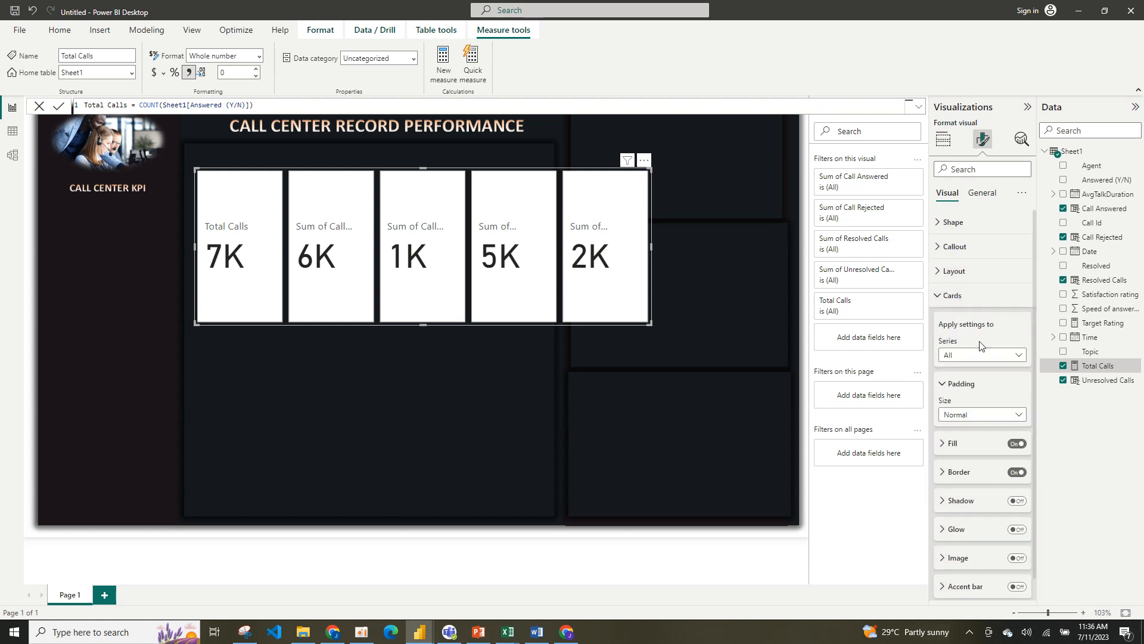
left_click(1018, 445)
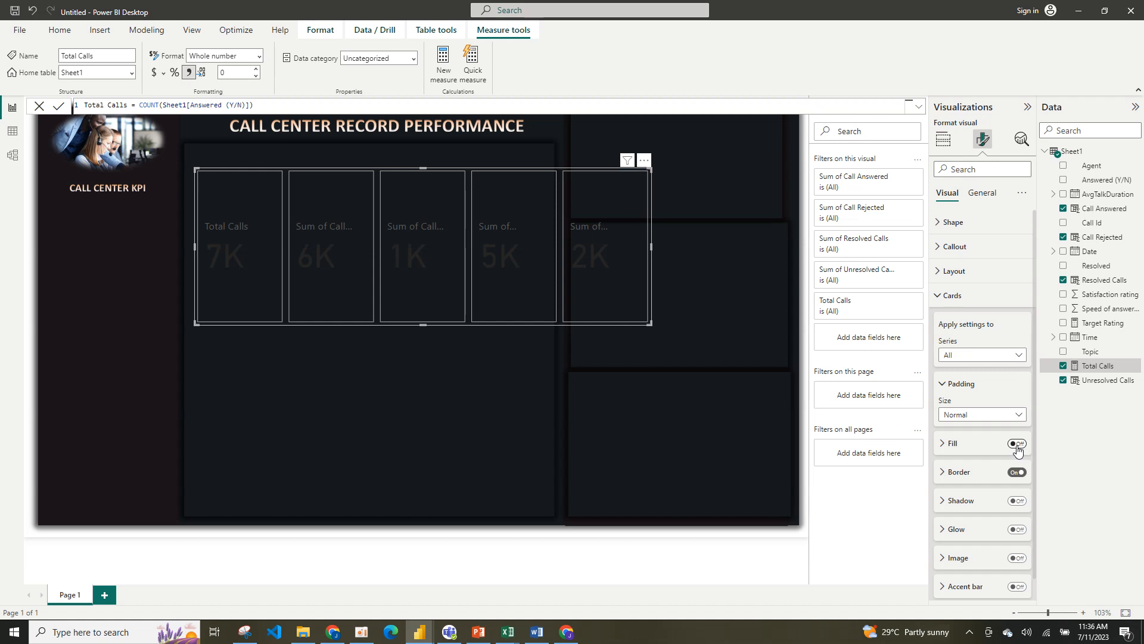
Set the border color of all cards in the visual to white.
left_click(992, 474)
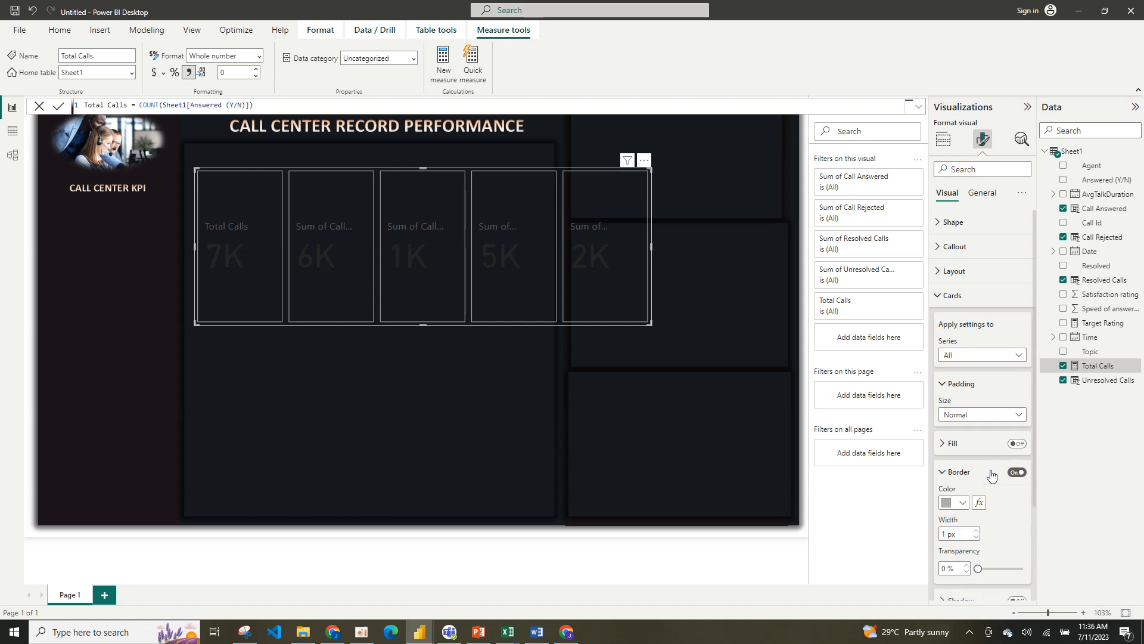
left_click(961, 507)
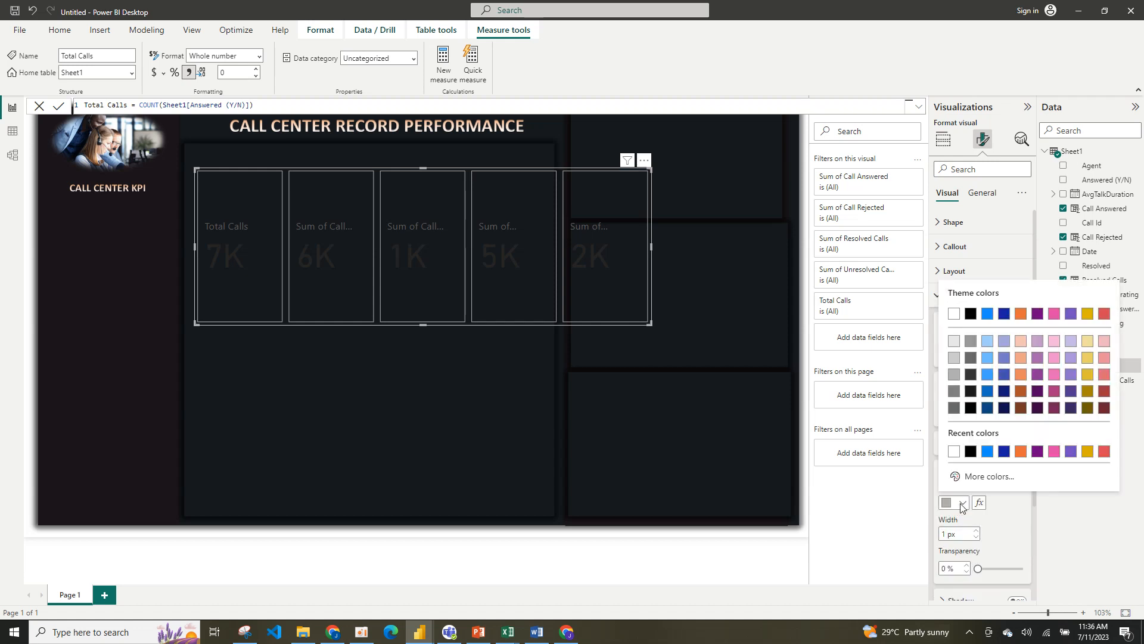
left_click(955, 452)
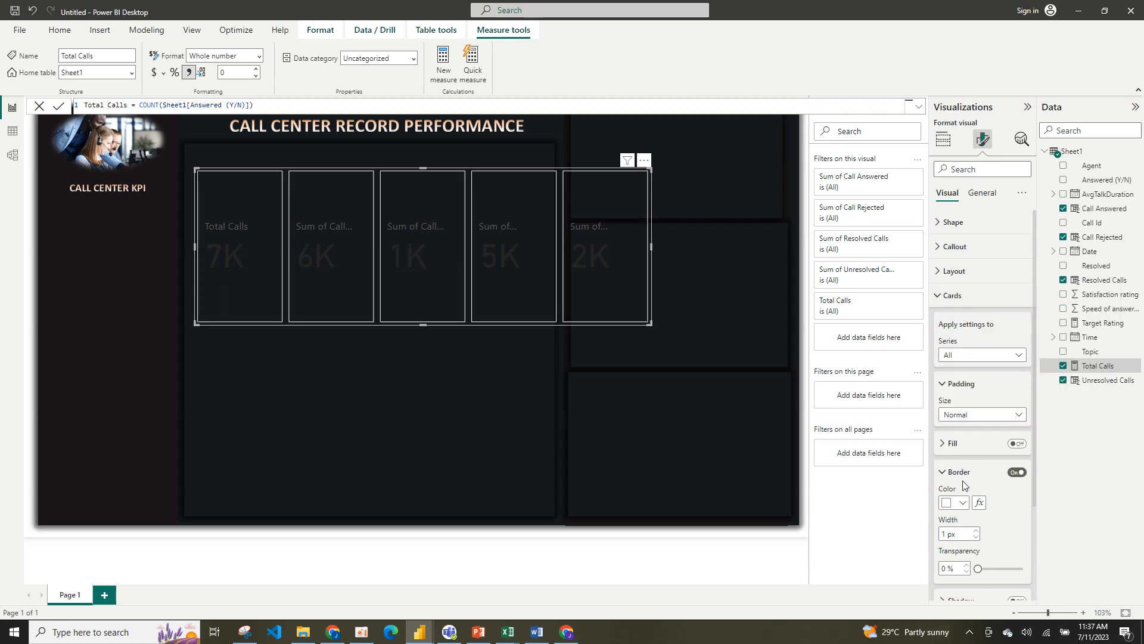
Try the card borders switched off and in black, and return them to white.
left_click(1016, 473)
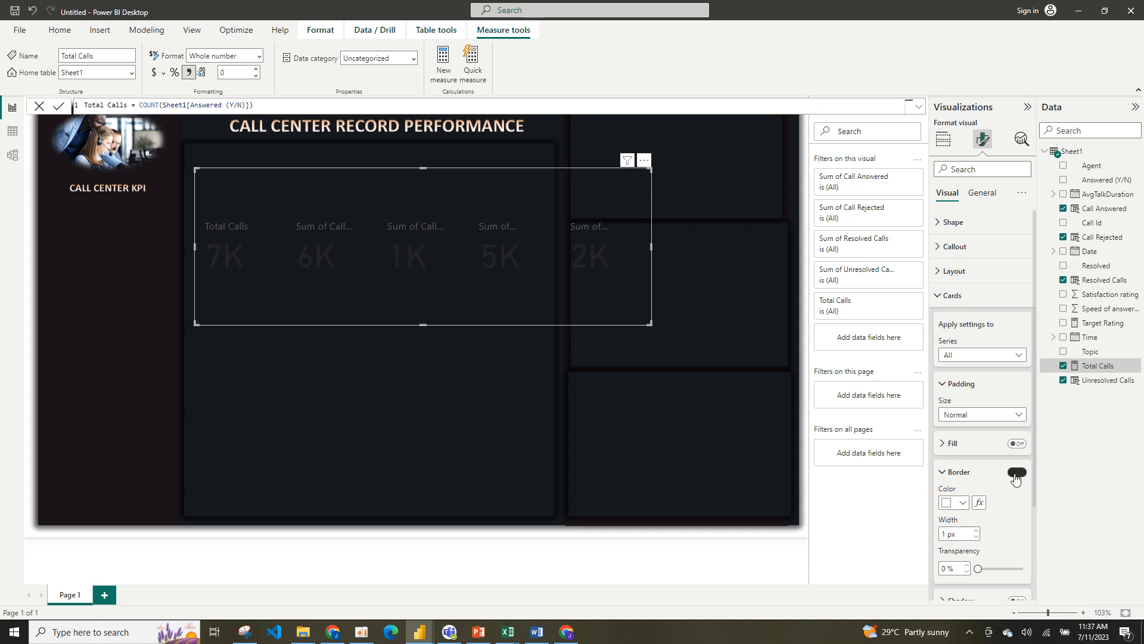
left_click(1016, 473)
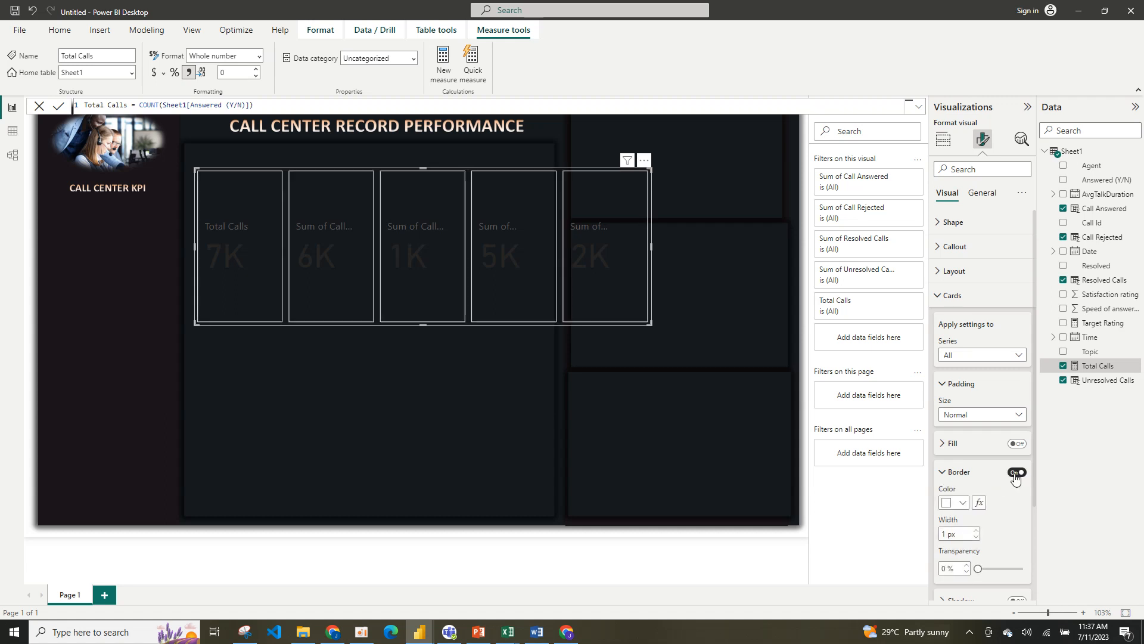
left_click(962, 503)
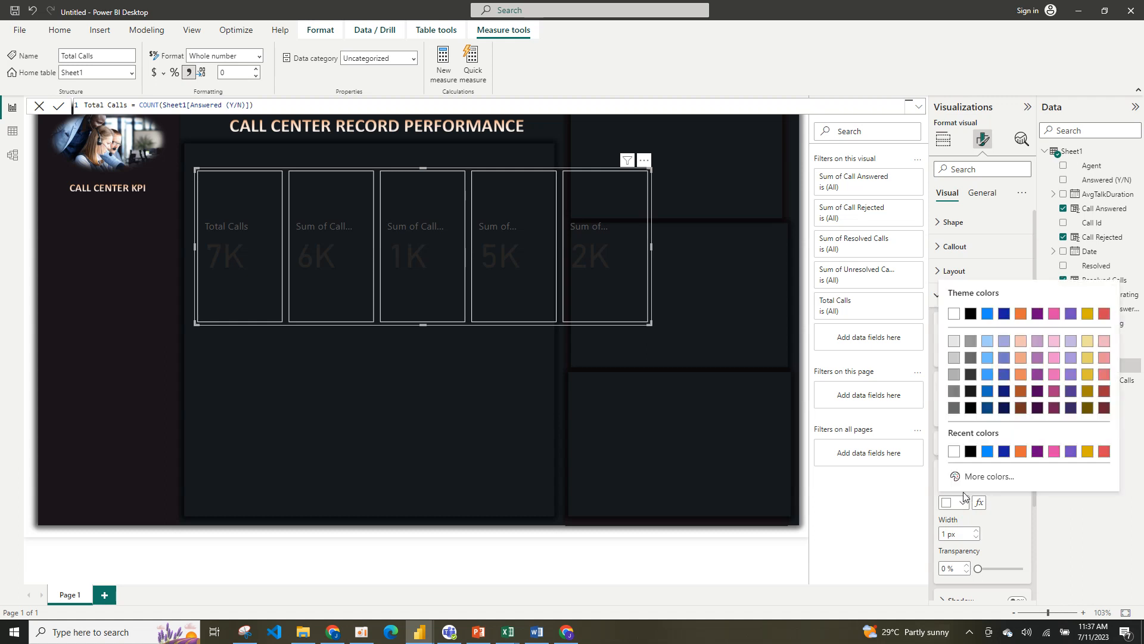
left_click(970, 451)
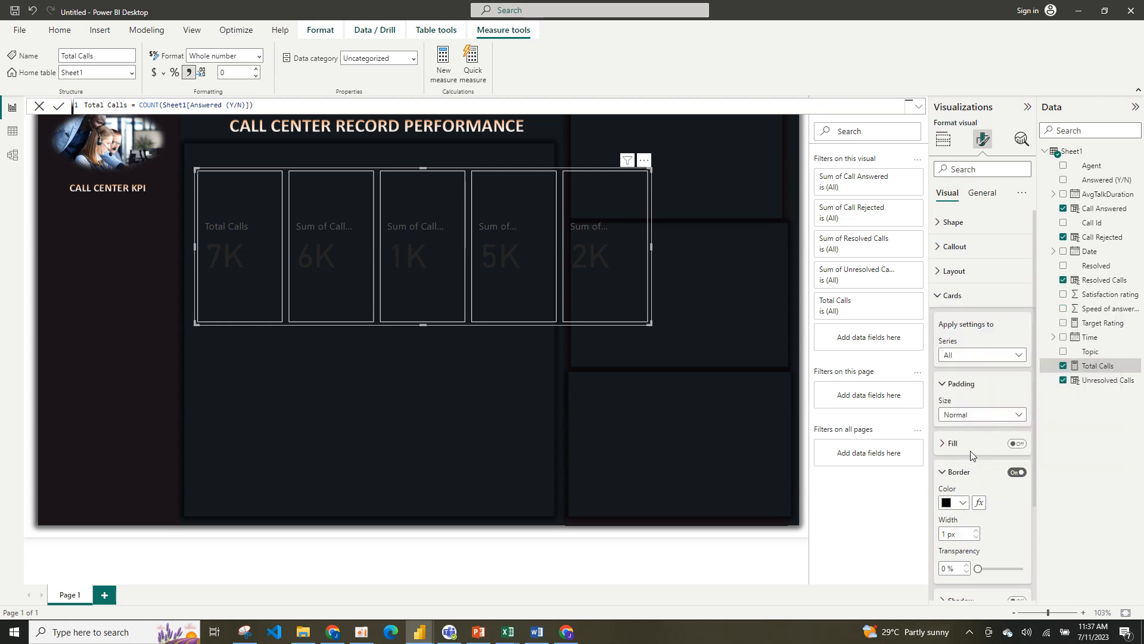
left_click(959, 504)
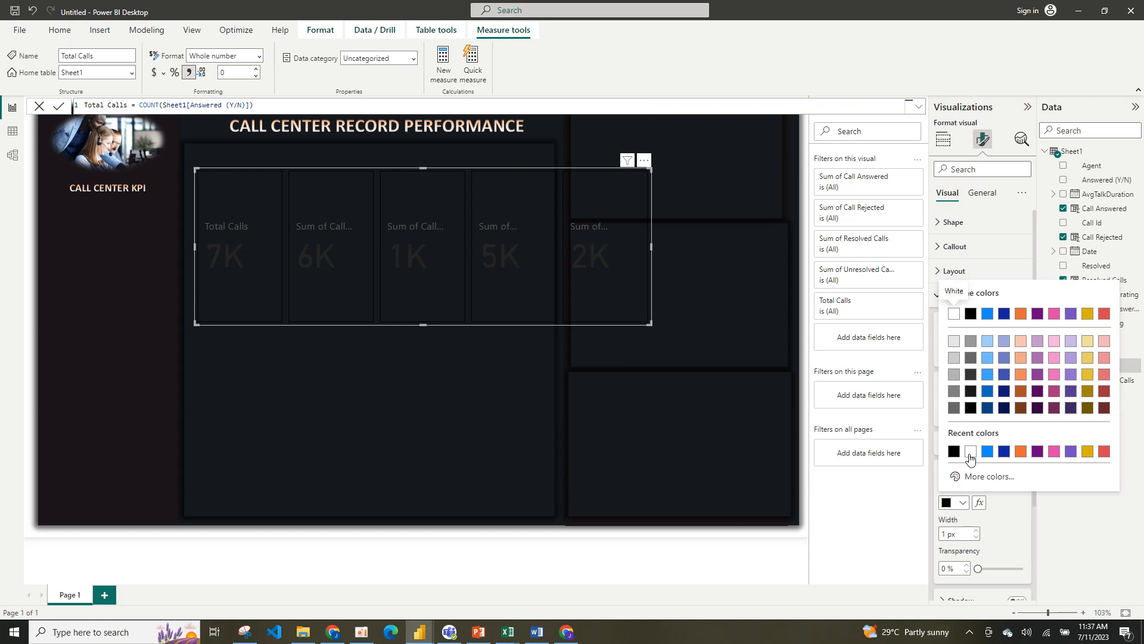
left_click(970, 451)
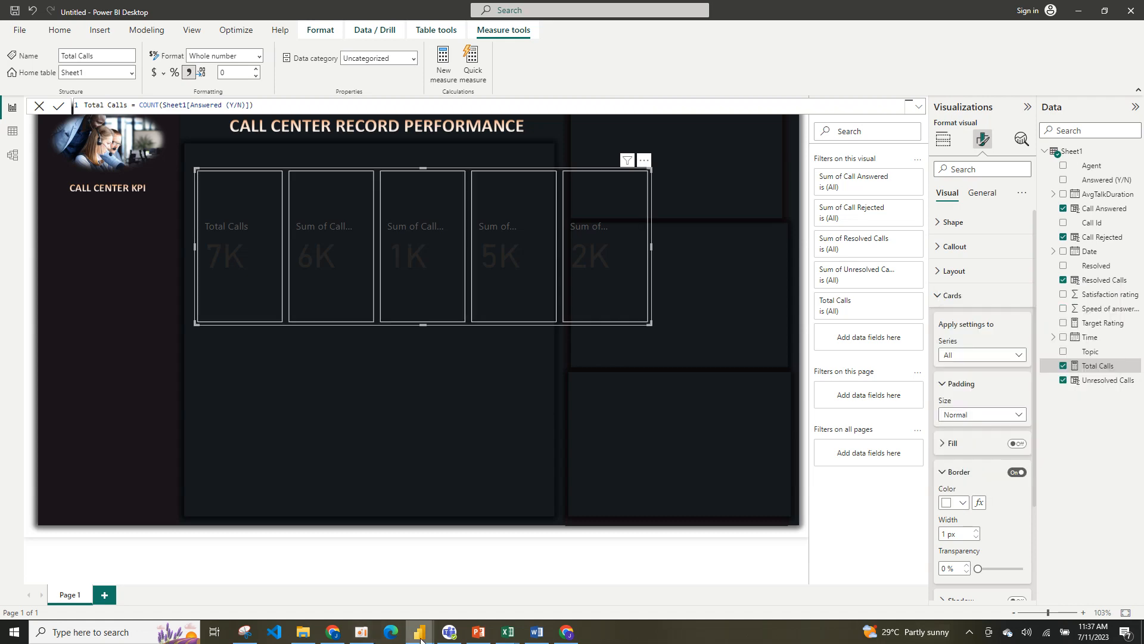
Check the card styling in the finished CALL CENTER RECORD report, and turn on an orange accent bar for all cards.
mouse_move(421, 639)
left_click(356, 578)
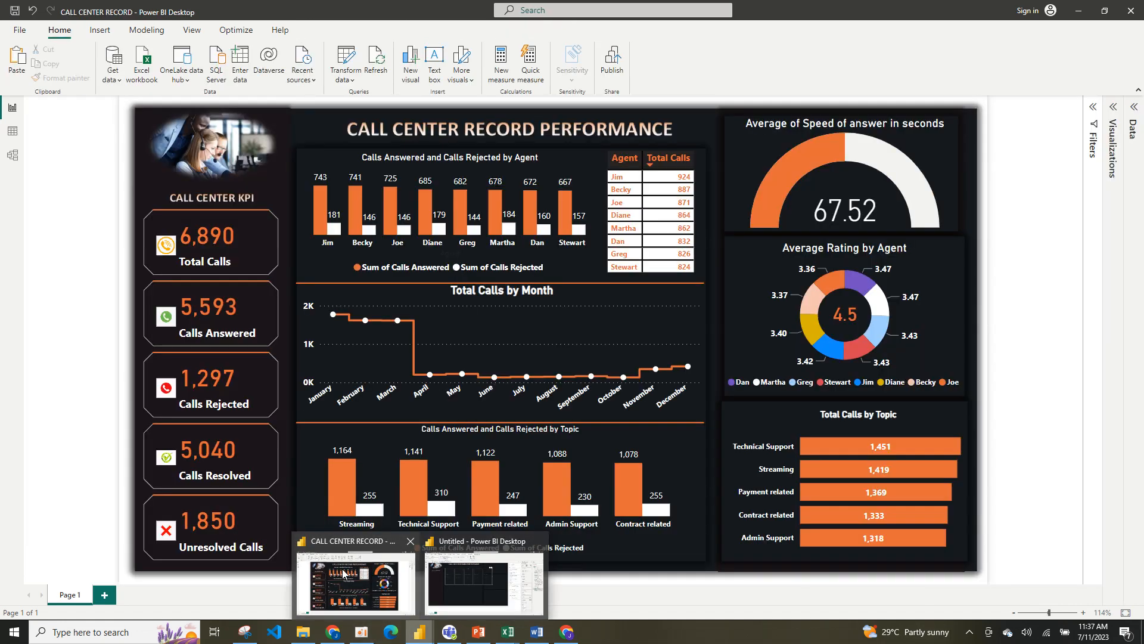
key("alt+Tab")
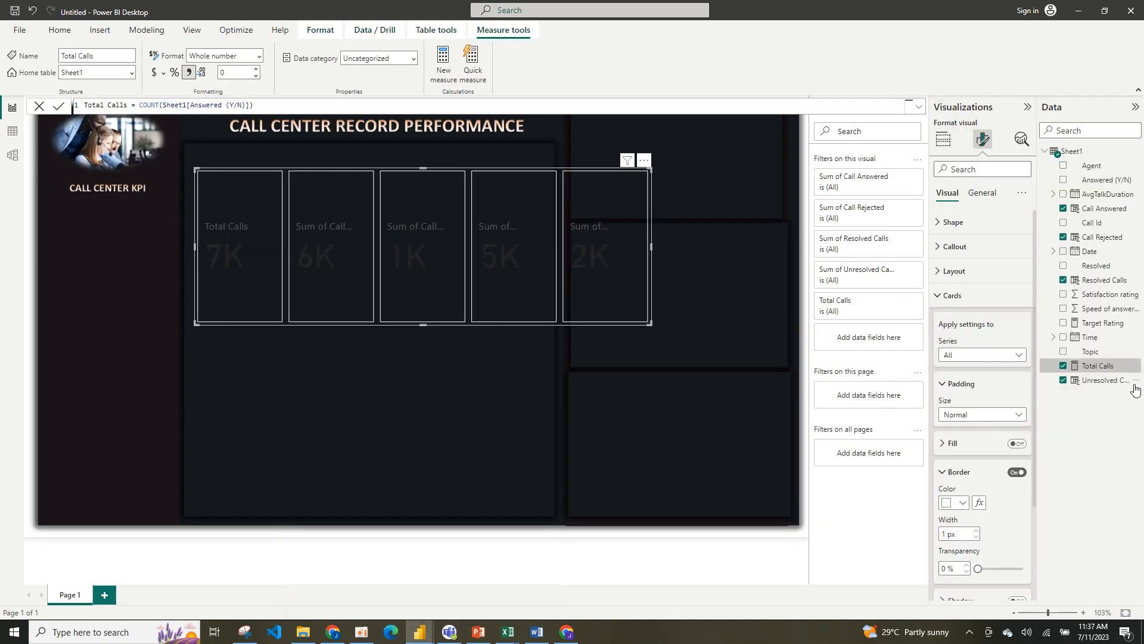
left_click(943, 472)
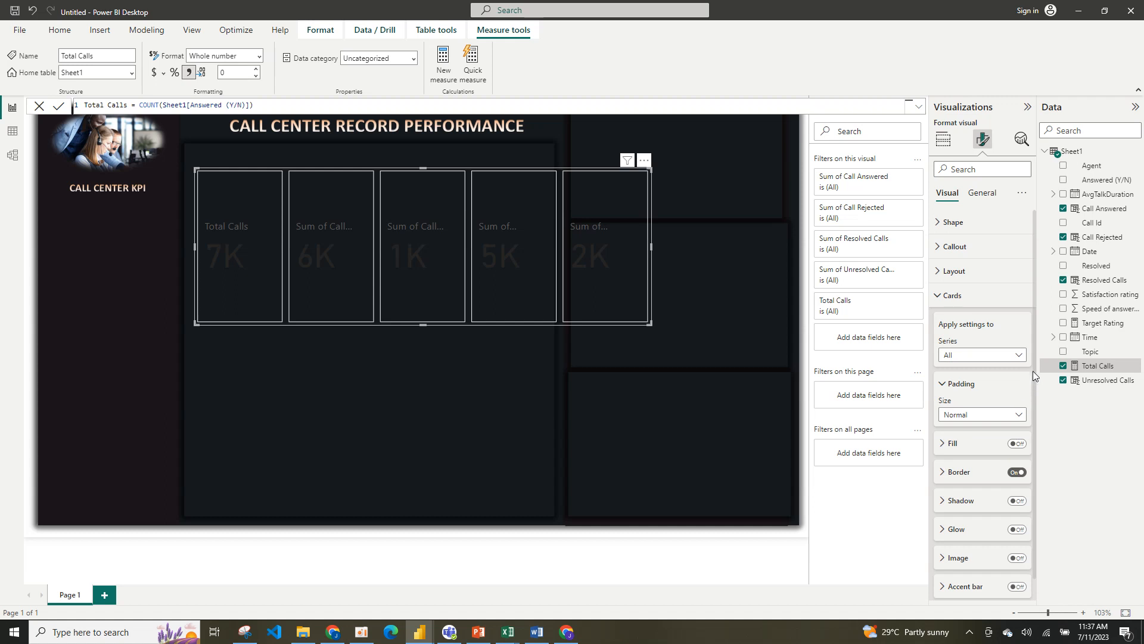
scroll(1032, 370, "down", 2)
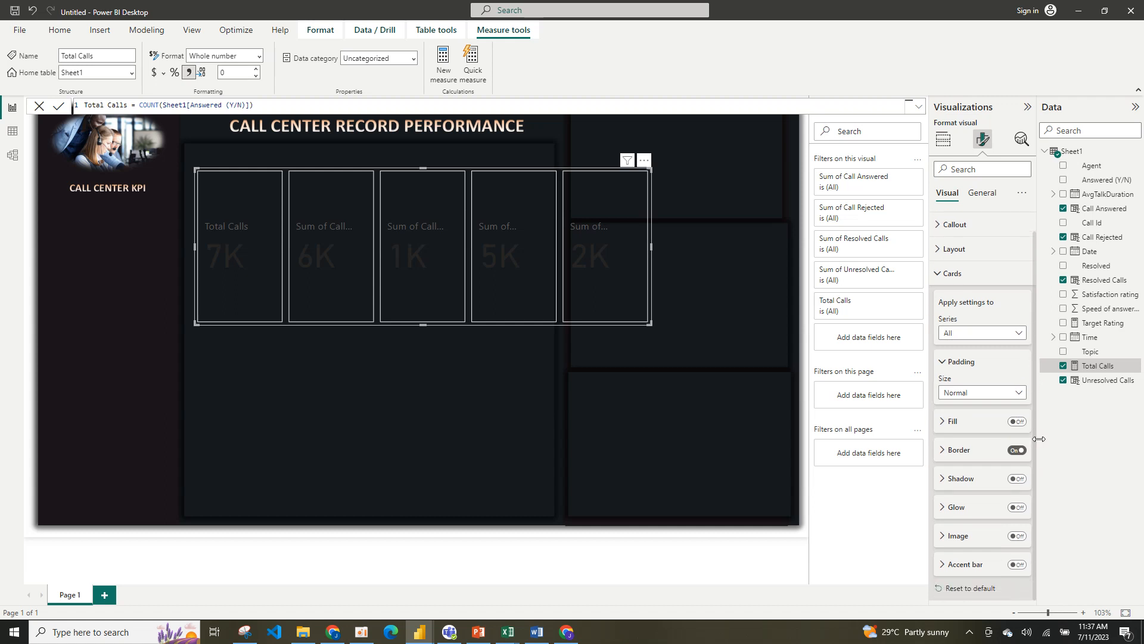
left_click(965, 564)
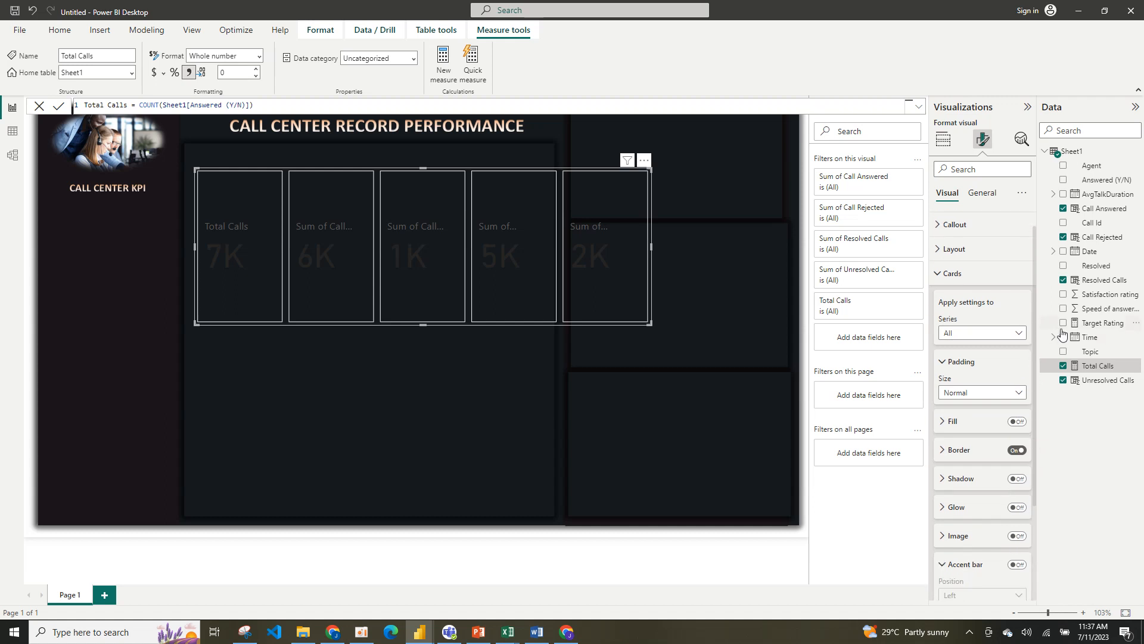
scroll(1036, 344, "down", 2)
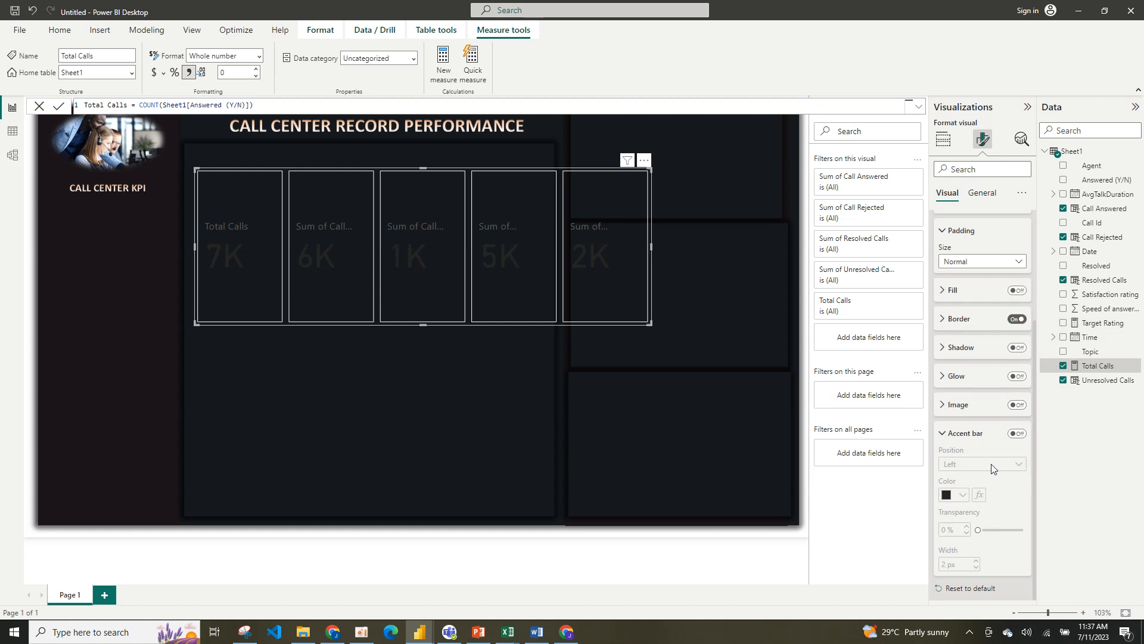
left_click(1018, 437)
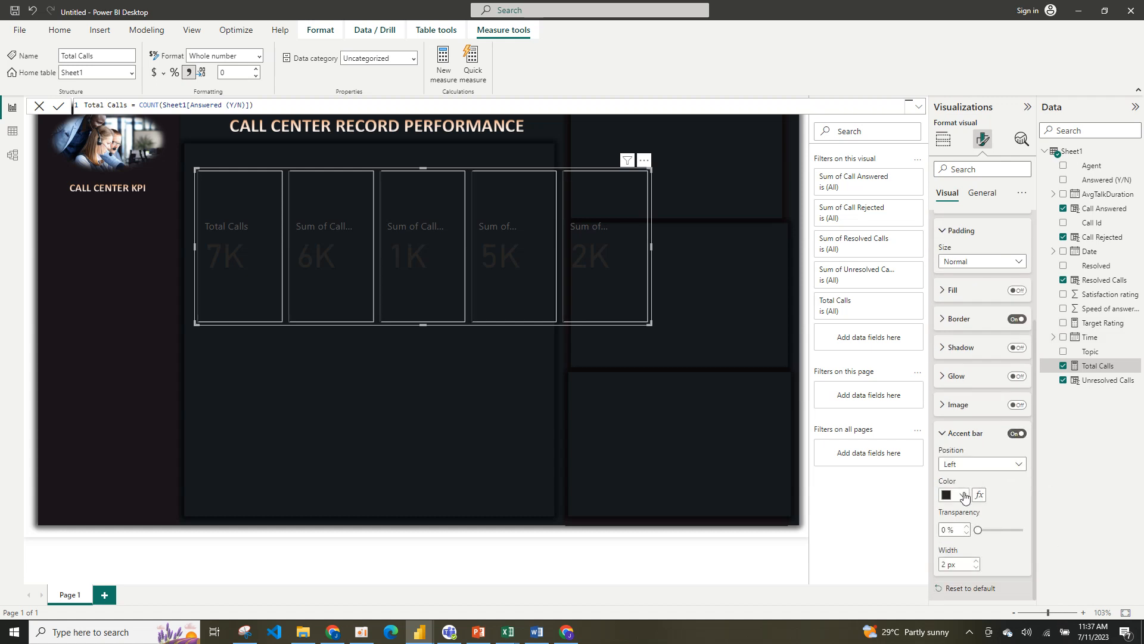
left_click(963, 495)
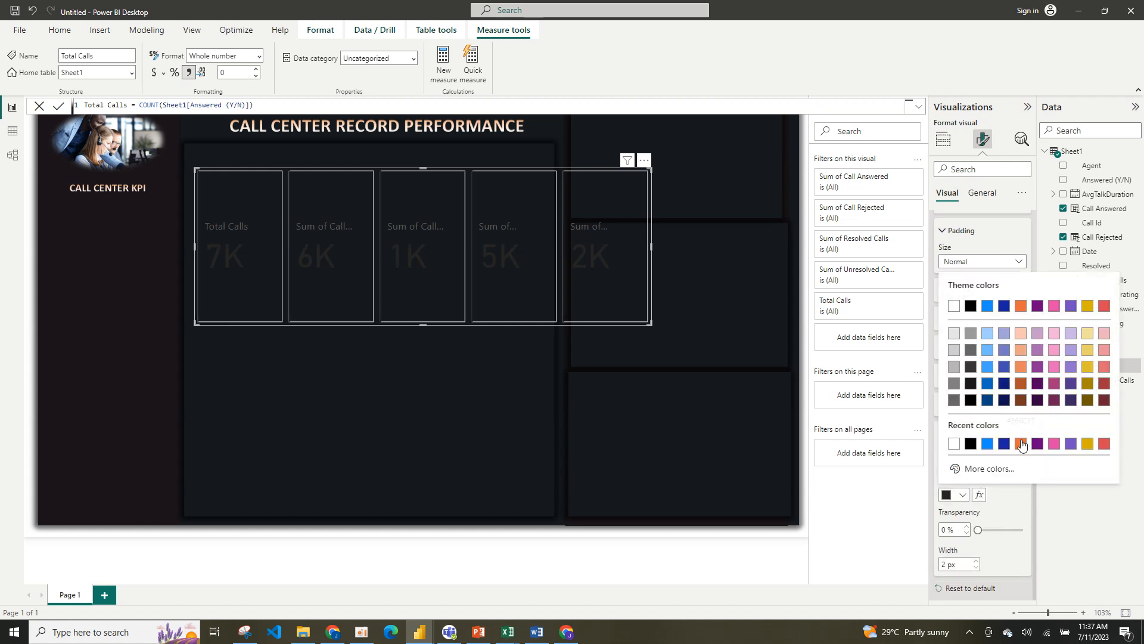
left_click(1021, 444)
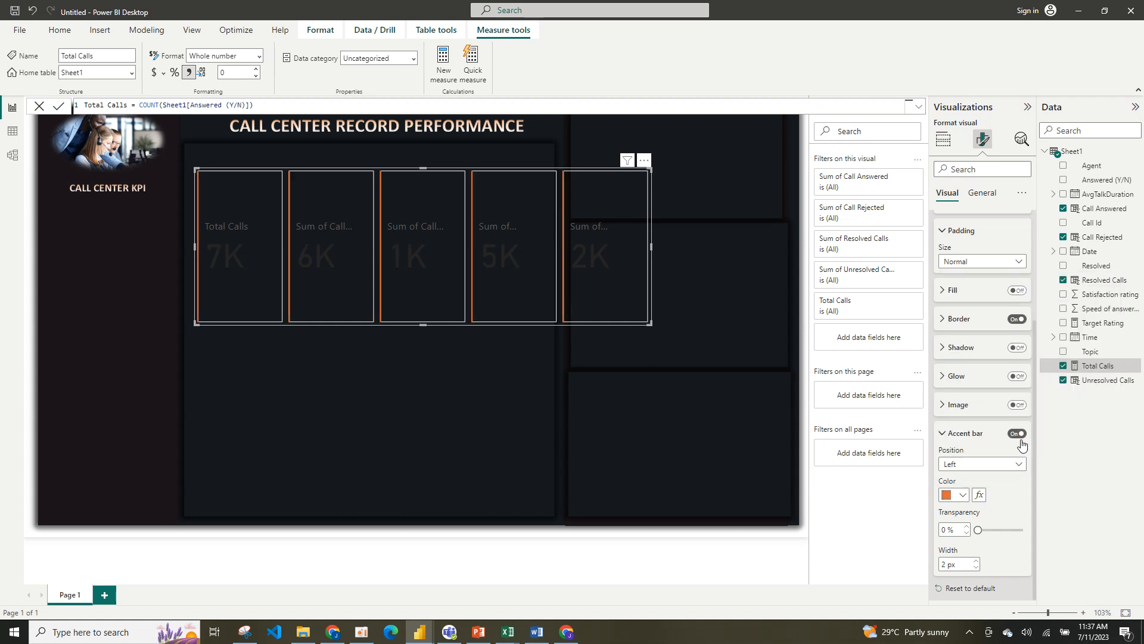
Try the accent bar on the right side of the cards and set its position to Top.
left_click(964, 466)
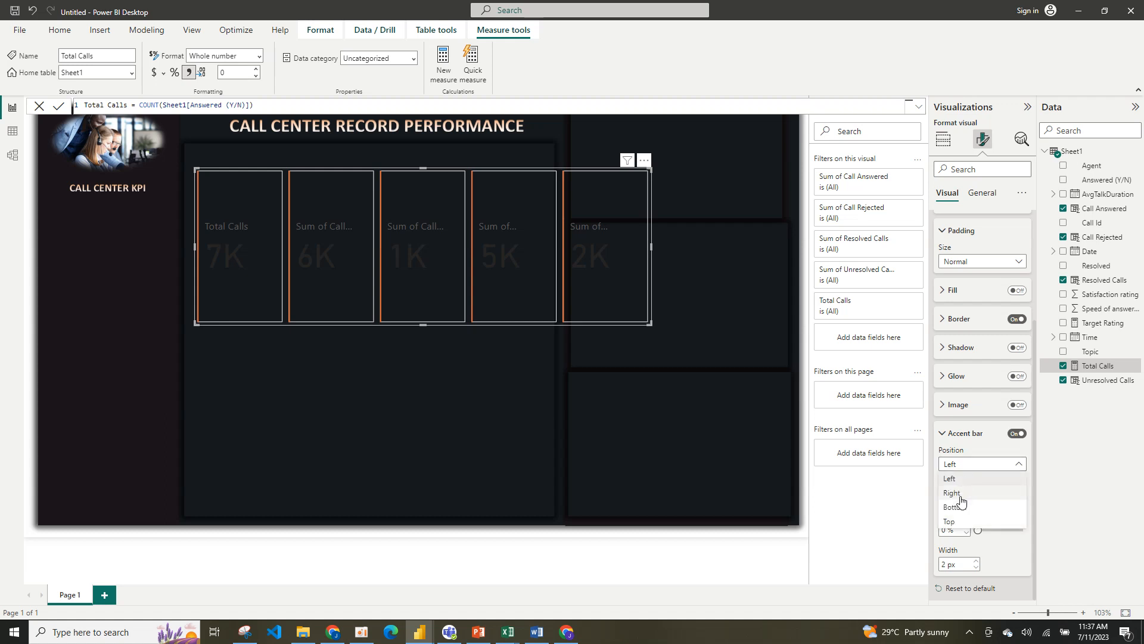
left_click(960, 498)
left_click(982, 470)
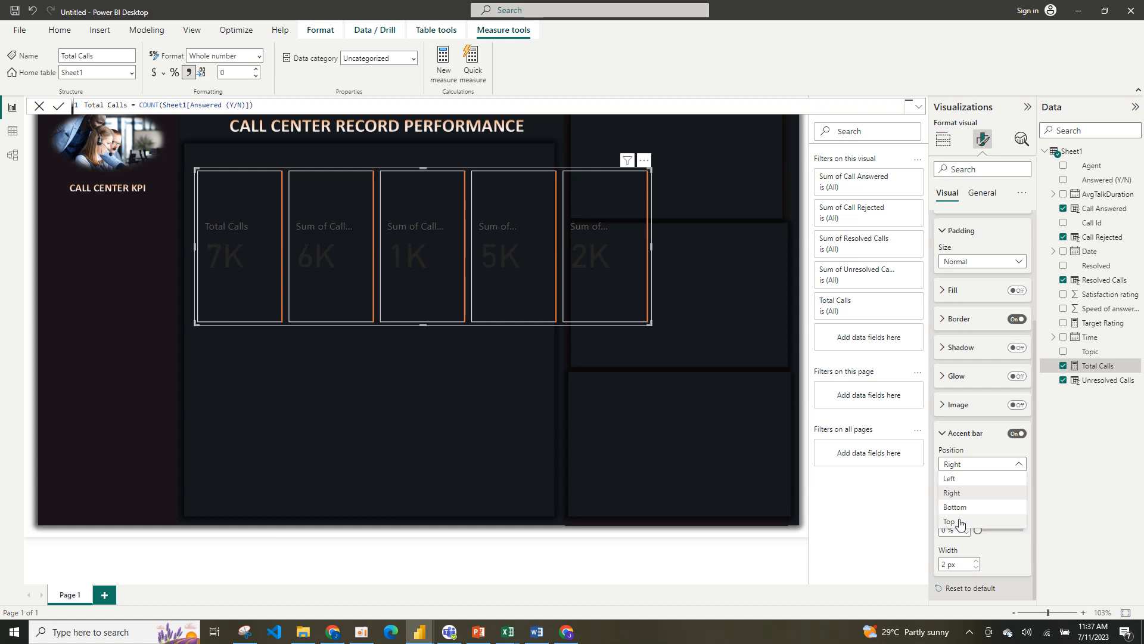
left_click(959, 523)
left_click(989, 466)
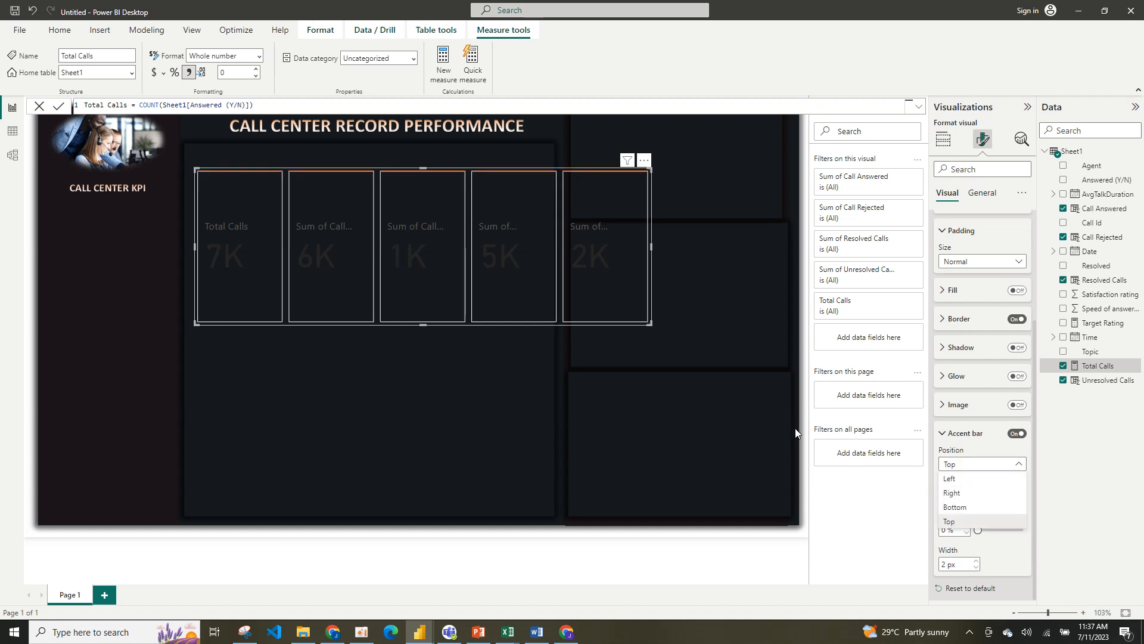
left_click(944, 434)
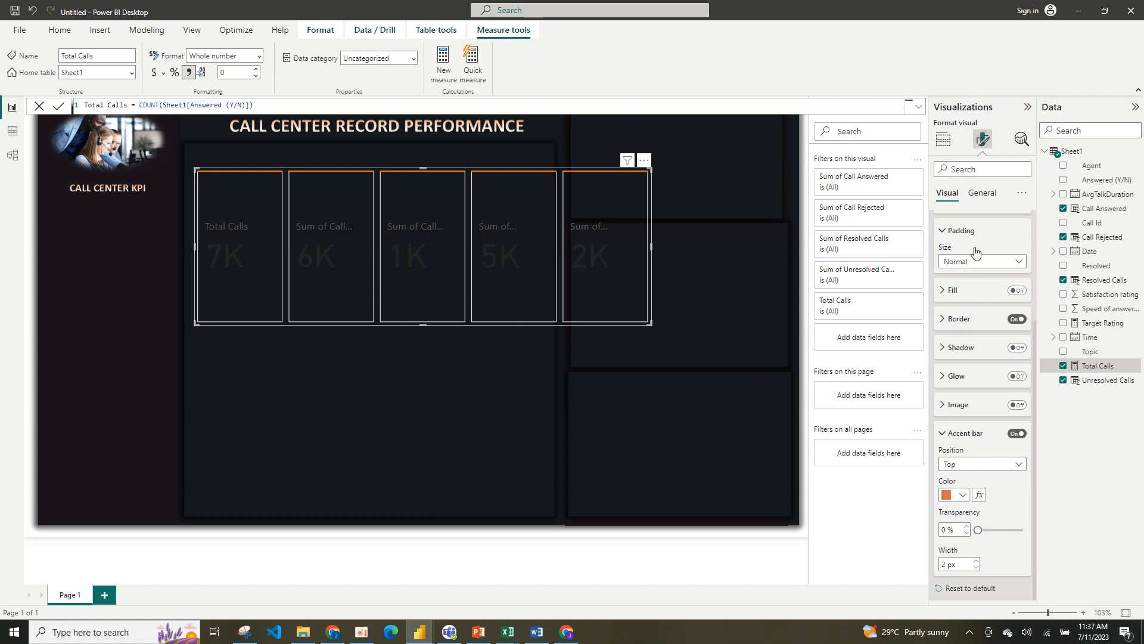
Format the callout values of all cards in orange at font size 42 with centered horizontal alignment.
scroll(1031, 298, "up", 3)
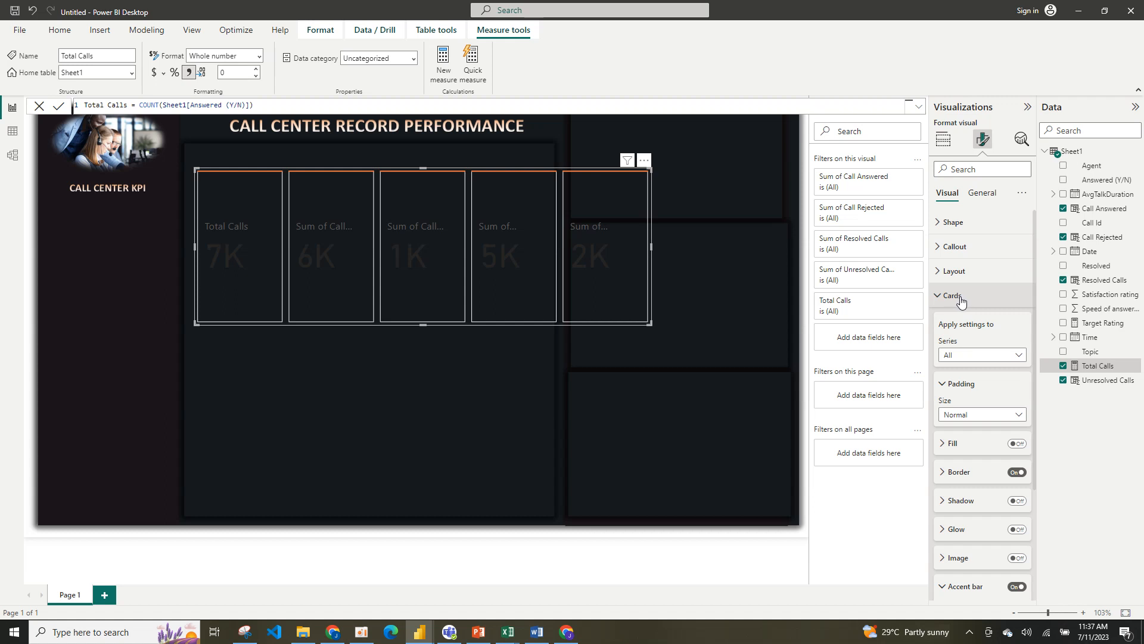
left_click(964, 297)
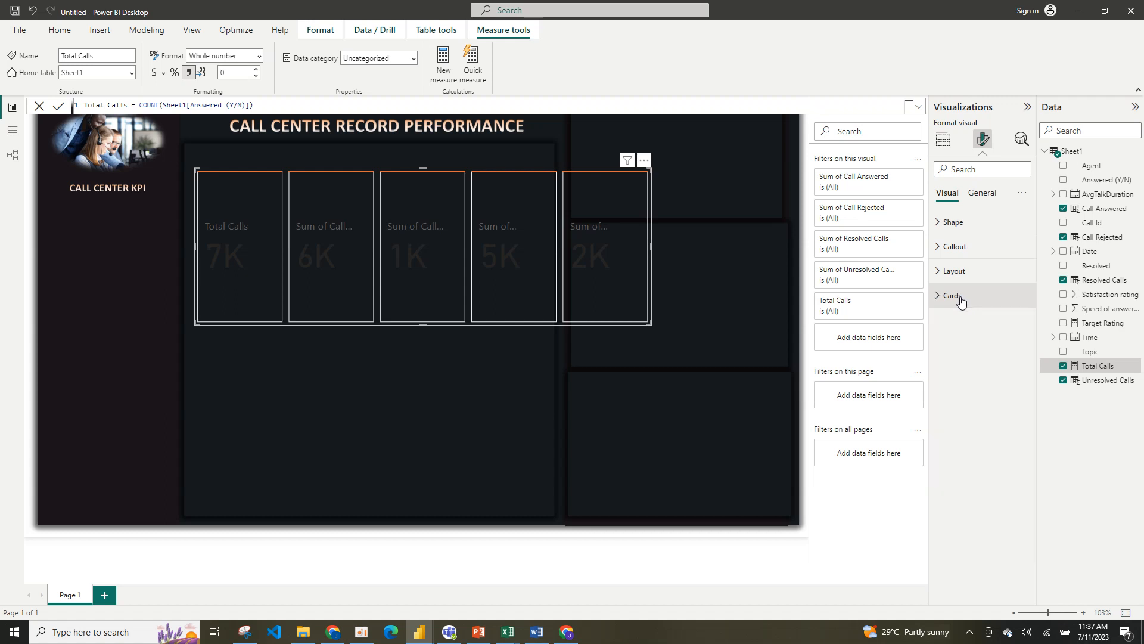
left_click(967, 257)
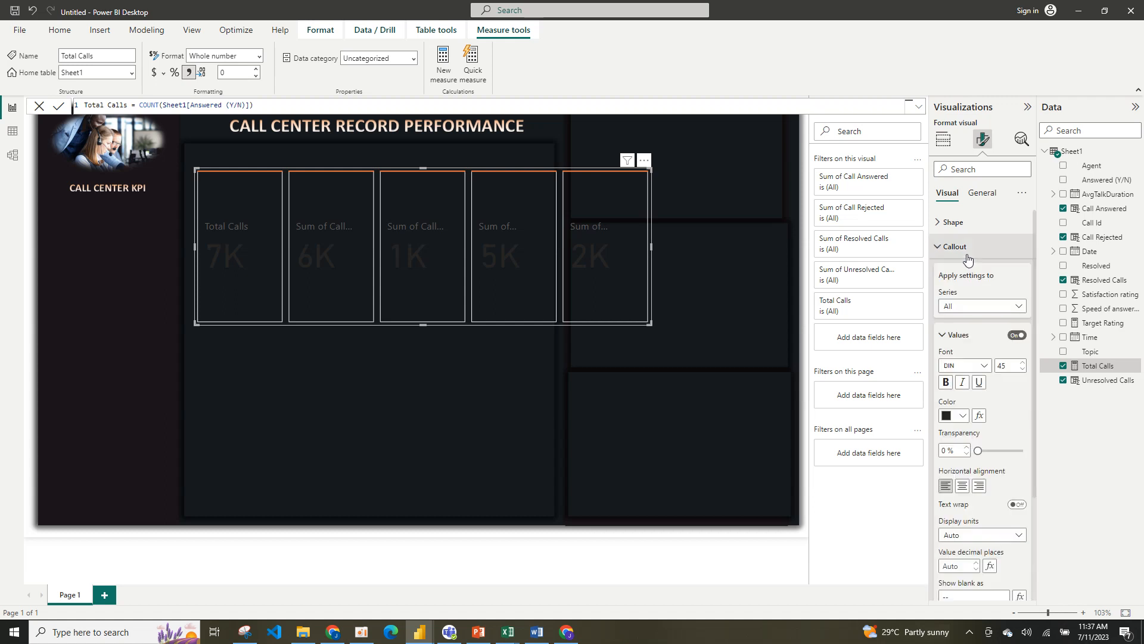
left_click(963, 416)
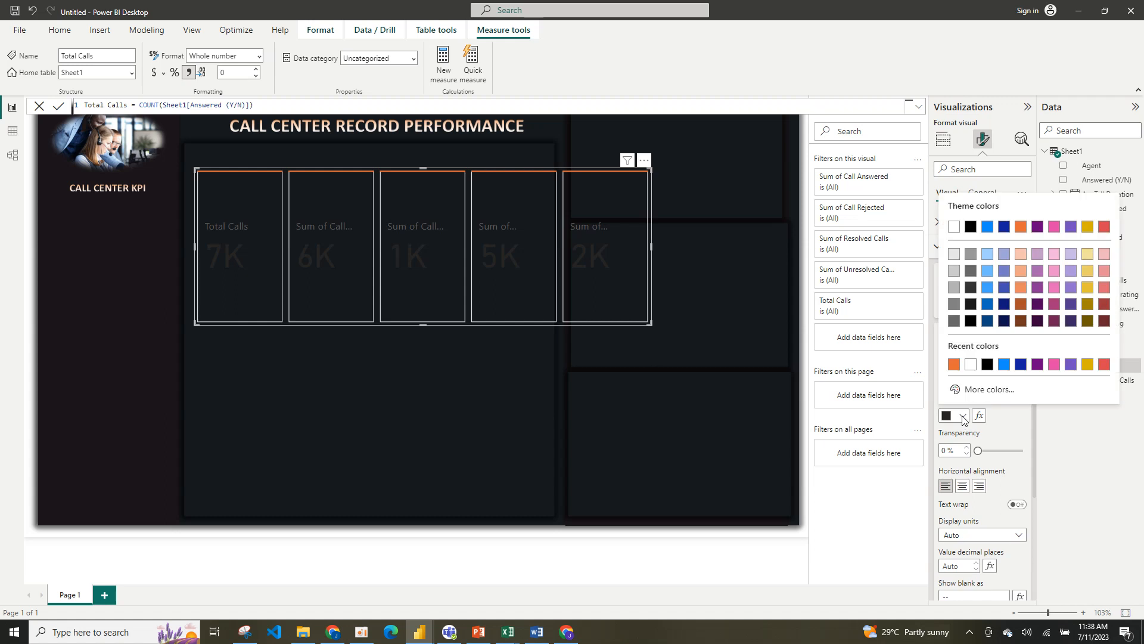
left_click(954, 365)
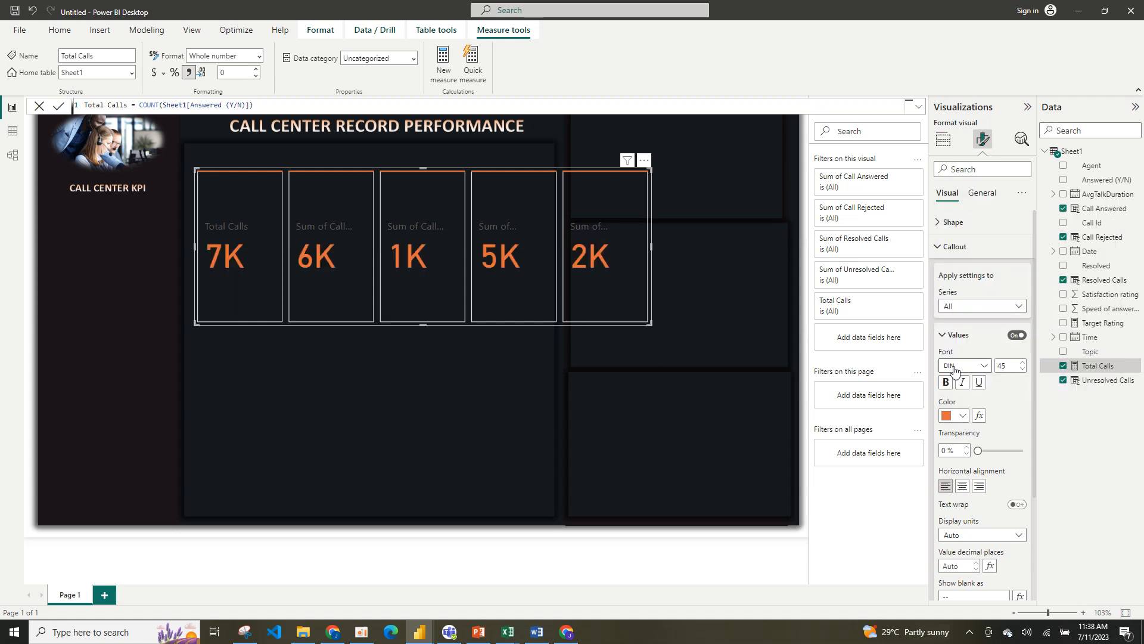
left_click(1022, 370)
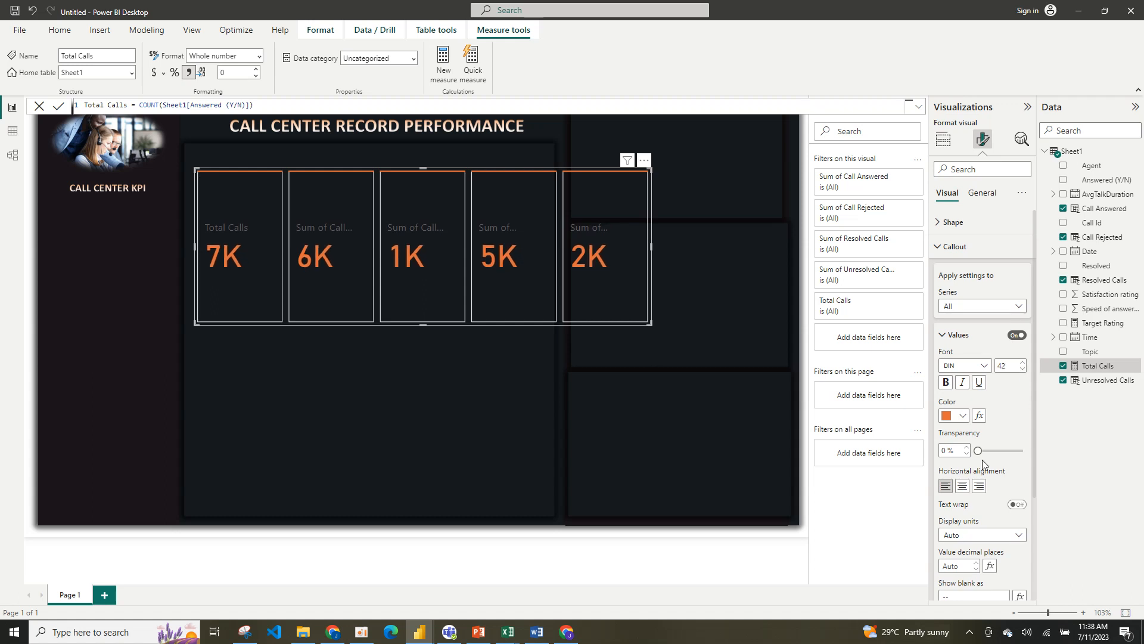
left_click(966, 485)
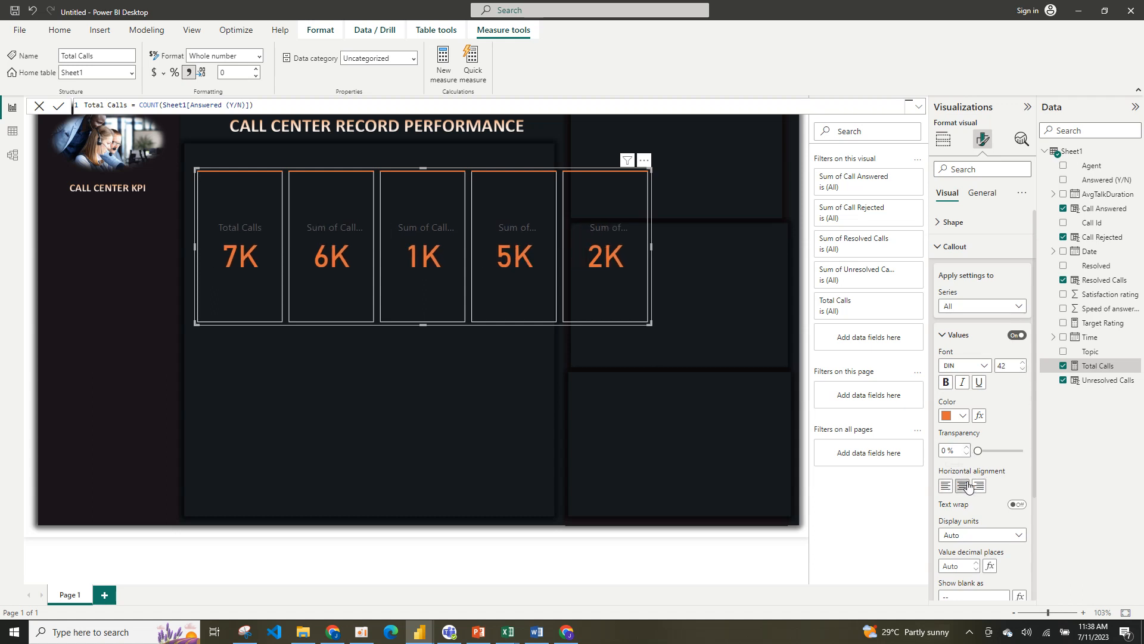
Set the display units of the callout values to None.
right_click(1007, 545)
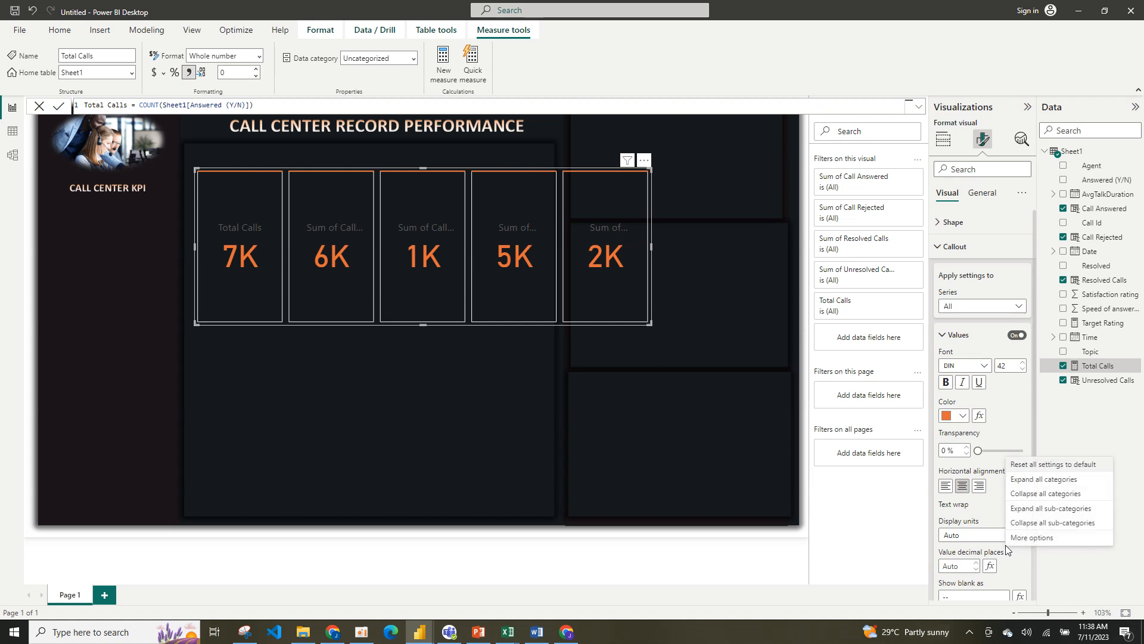
left_click(961, 537)
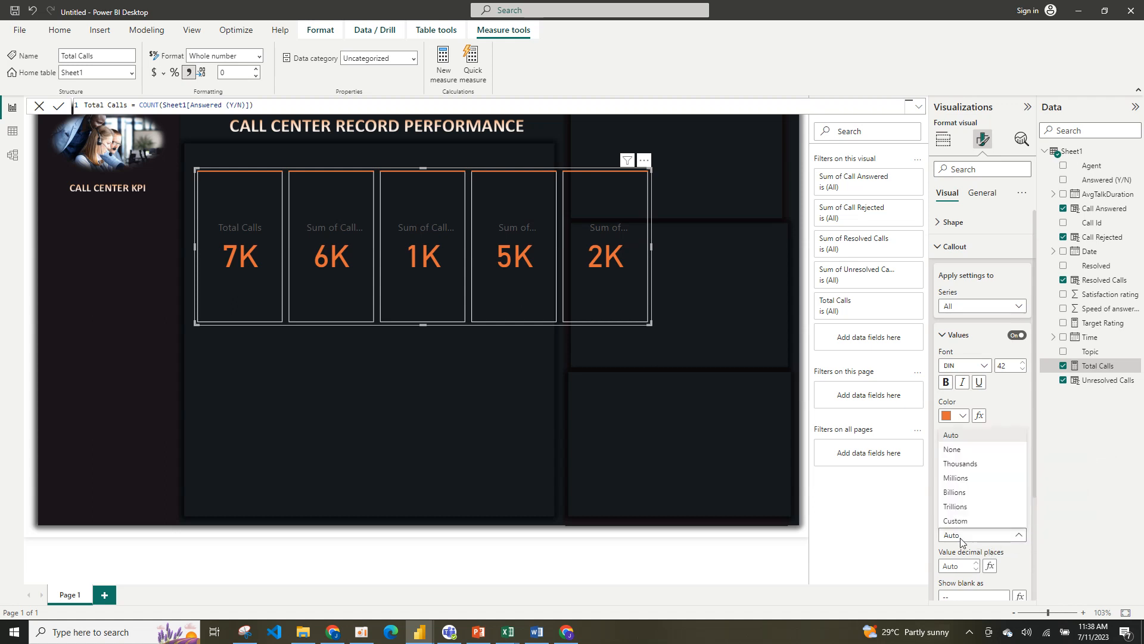
left_click(961, 456)
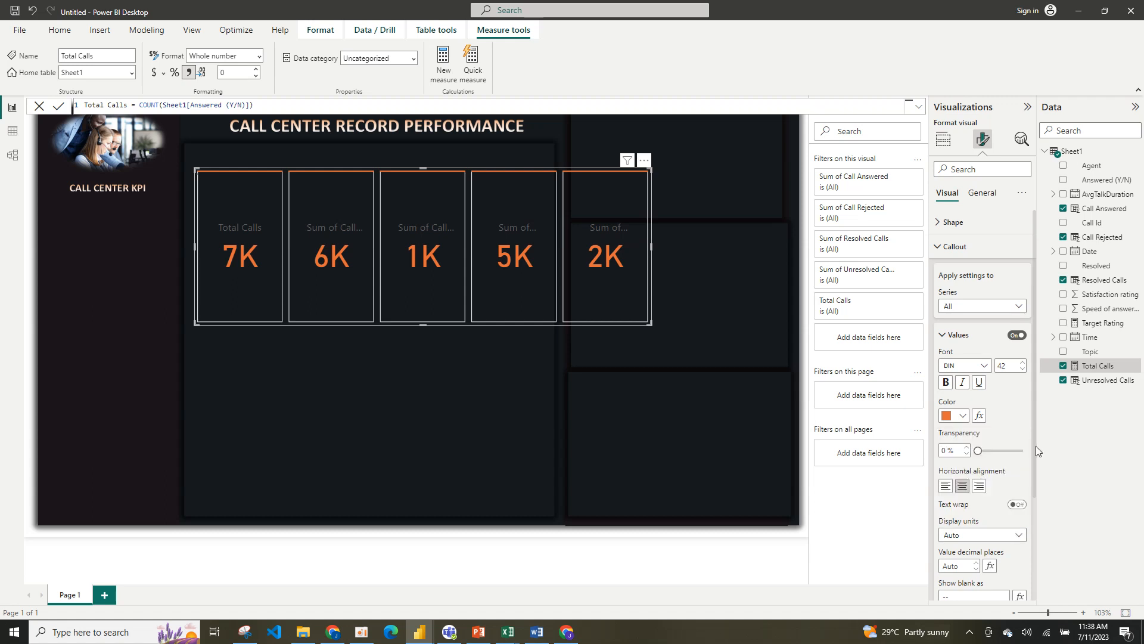
Reduce the callout values' font size to 33 and widen the card visual to fit the full numbers.
left_click_drag(1035, 446, 1042, 504)
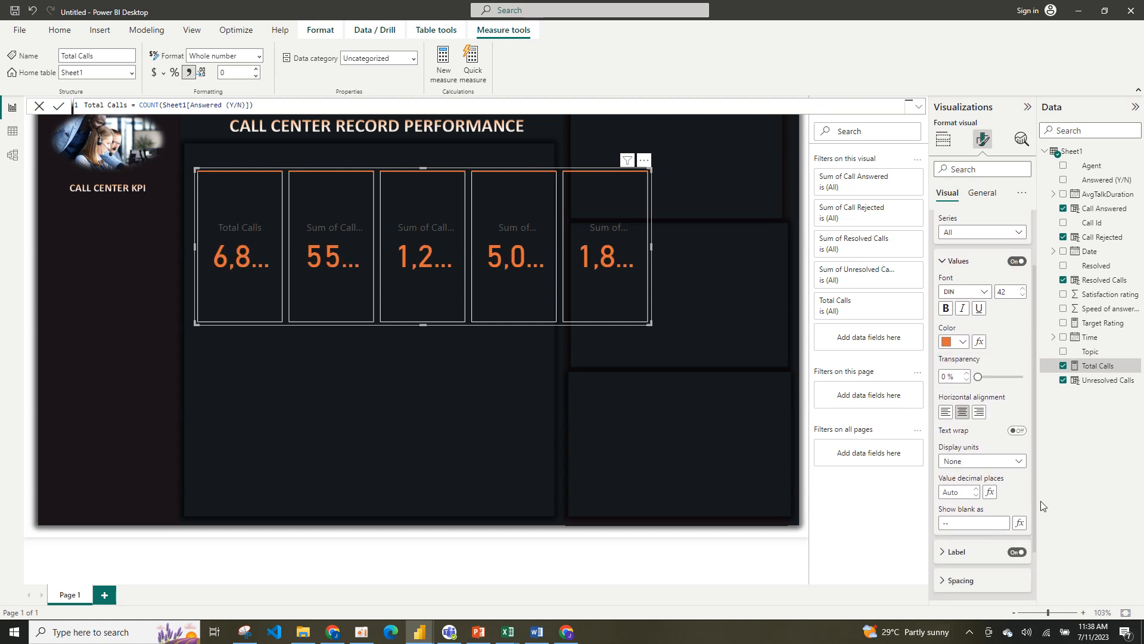
left_click(1022, 296)
left_click(1022, 296)
left_click_drag(651, 323, 714, 327)
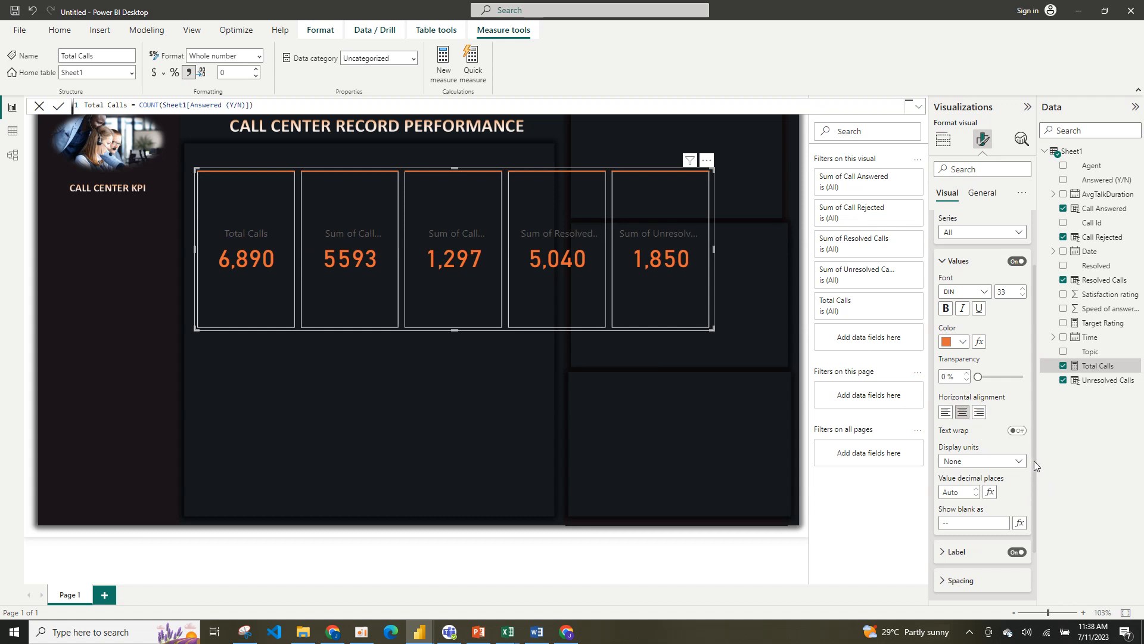
Color the callout labels of all cards white, place them below the values and set their font size to 10.
scroll(1034, 464, "down", 2)
left_click(982, 495)
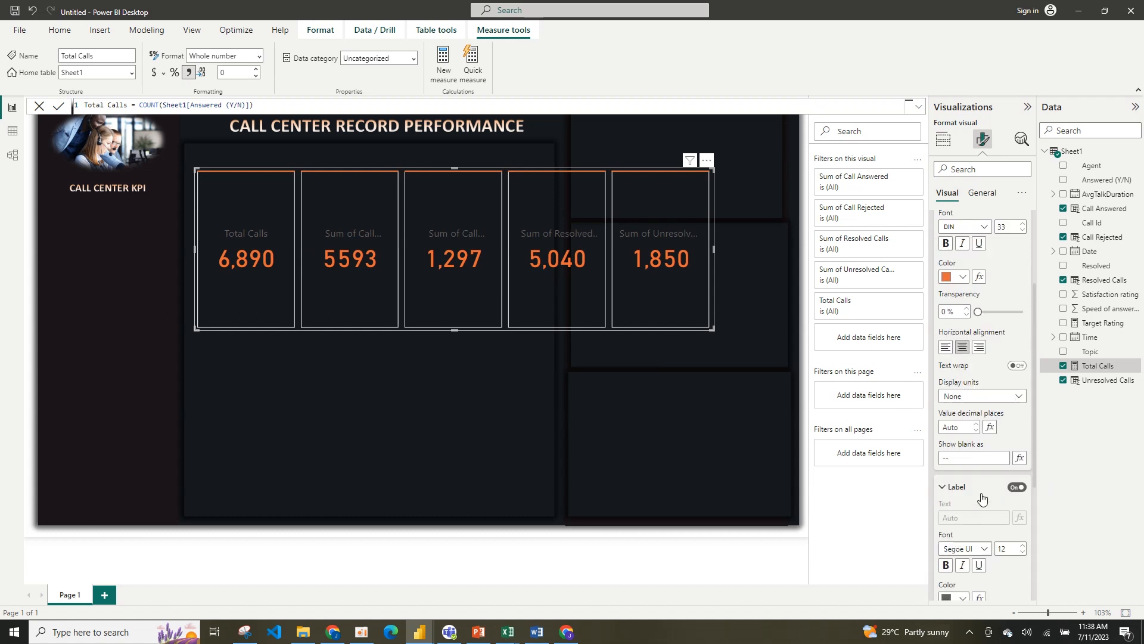
scroll(1034, 472, "down", 5)
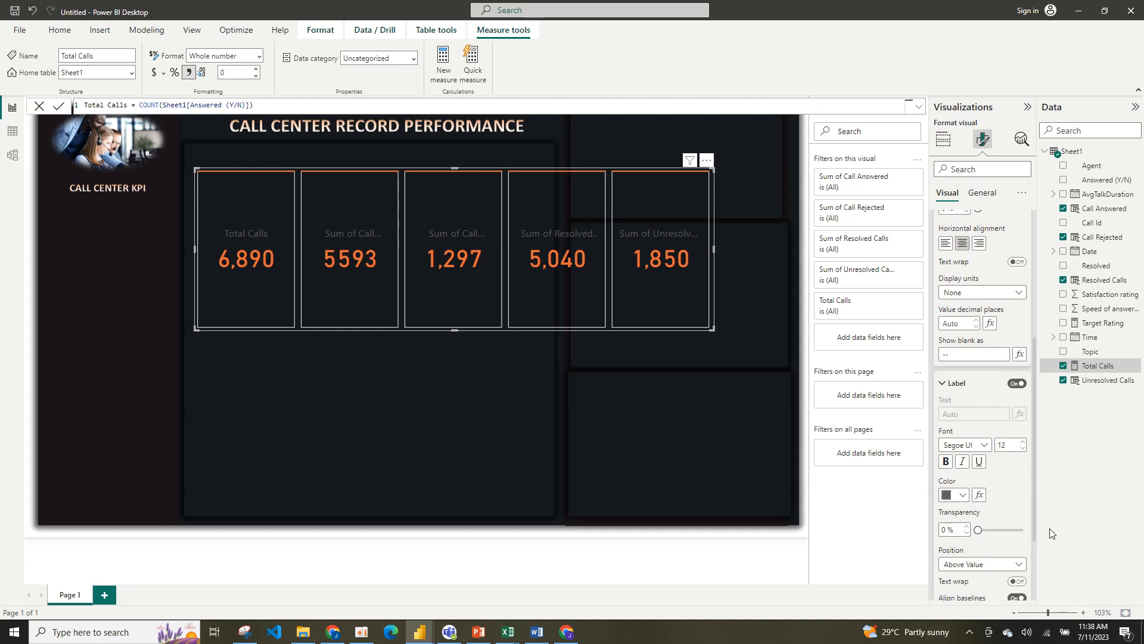
left_click(961, 429)
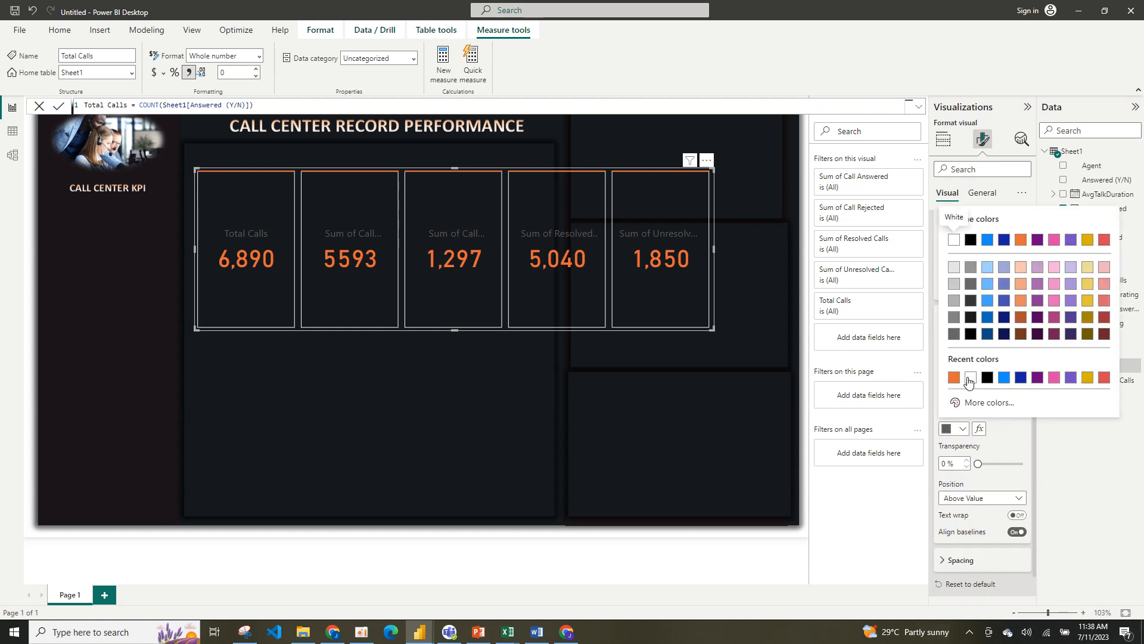
left_click(969, 379)
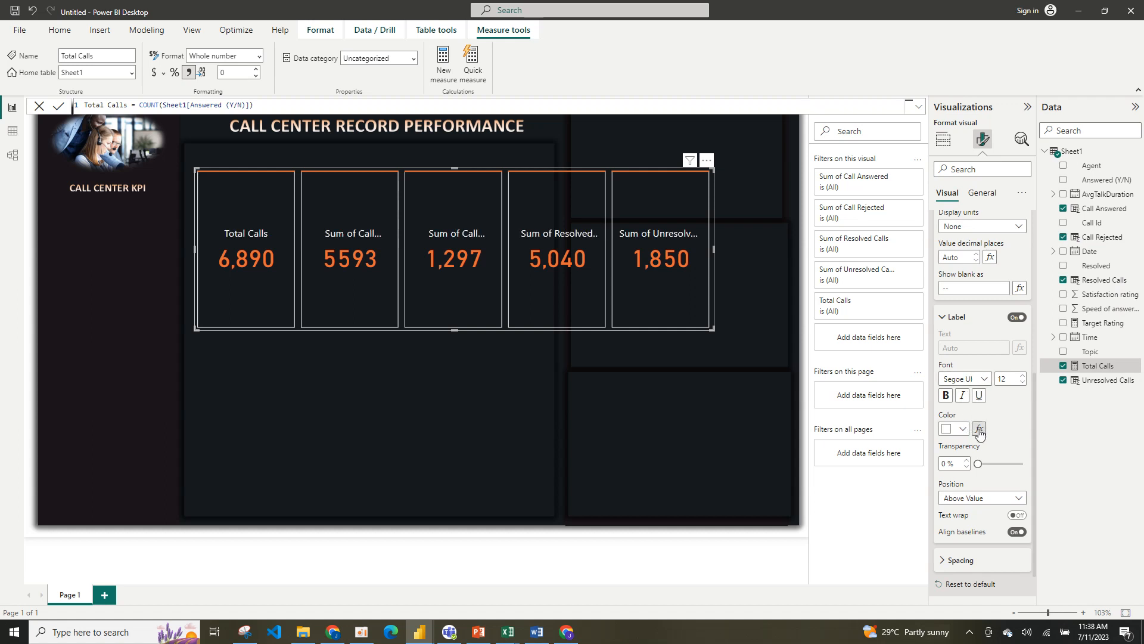
left_click(986, 498)
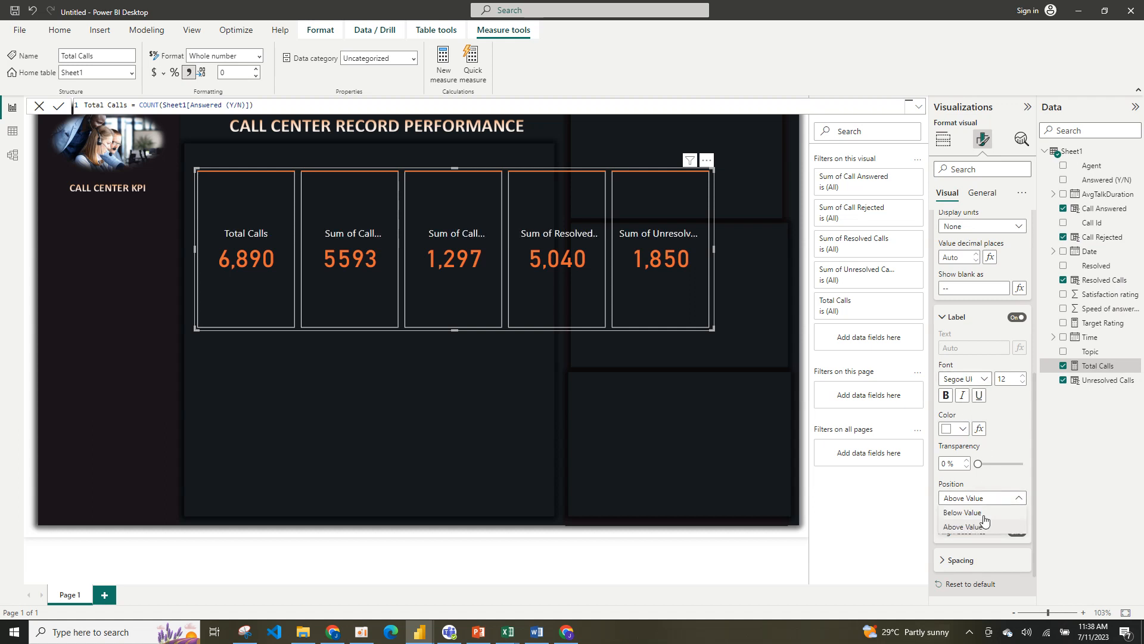
left_click(982, 514)
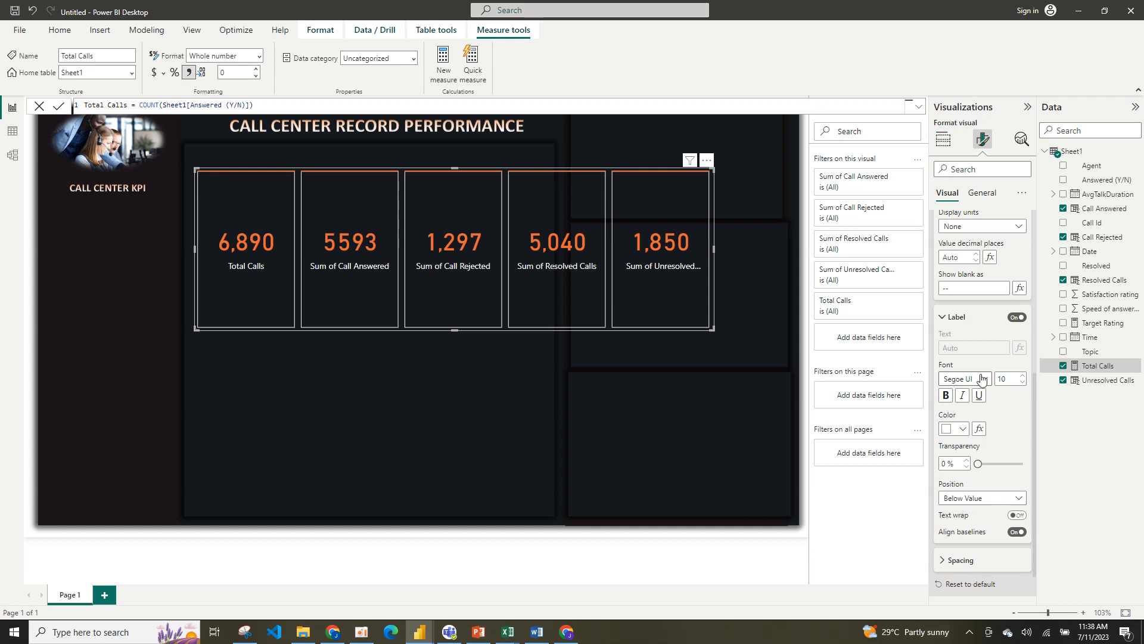
Try the Rounded Rectangle shape on the cards.
left_click_drag(1034, 391, 1026, 223)
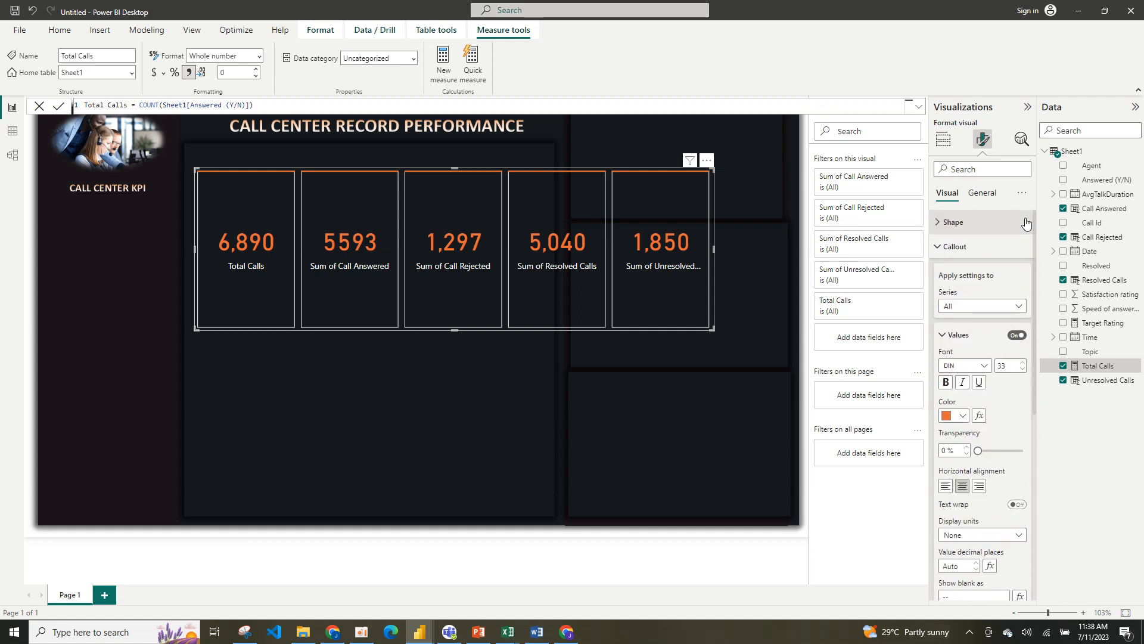
left_click(949, 336)
left_click(941, 247)
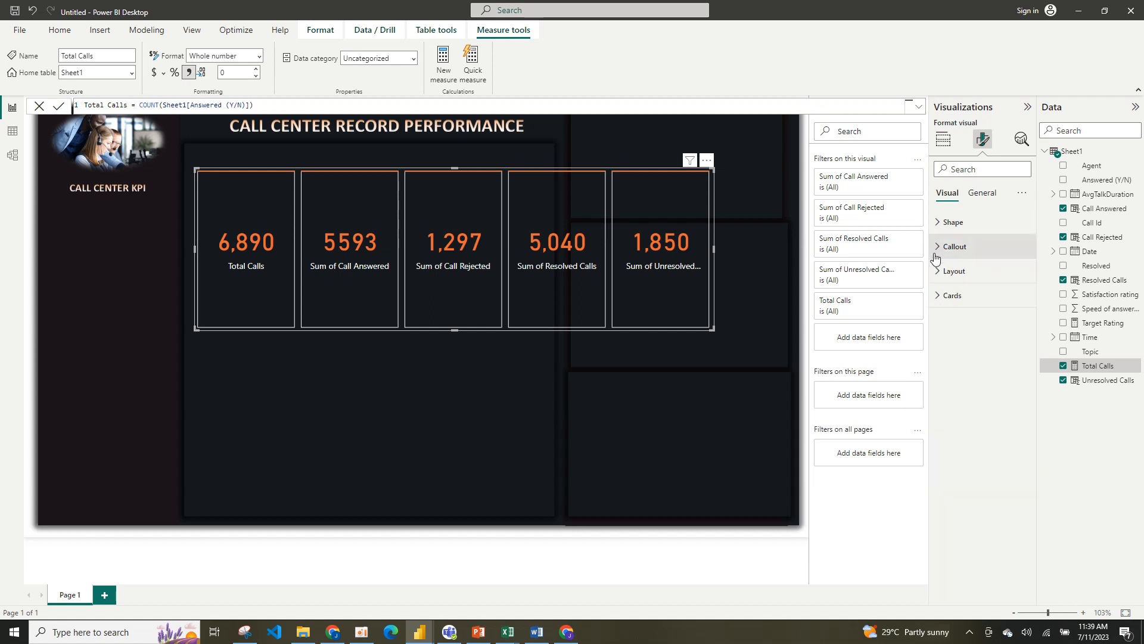
left_click(957, 225)
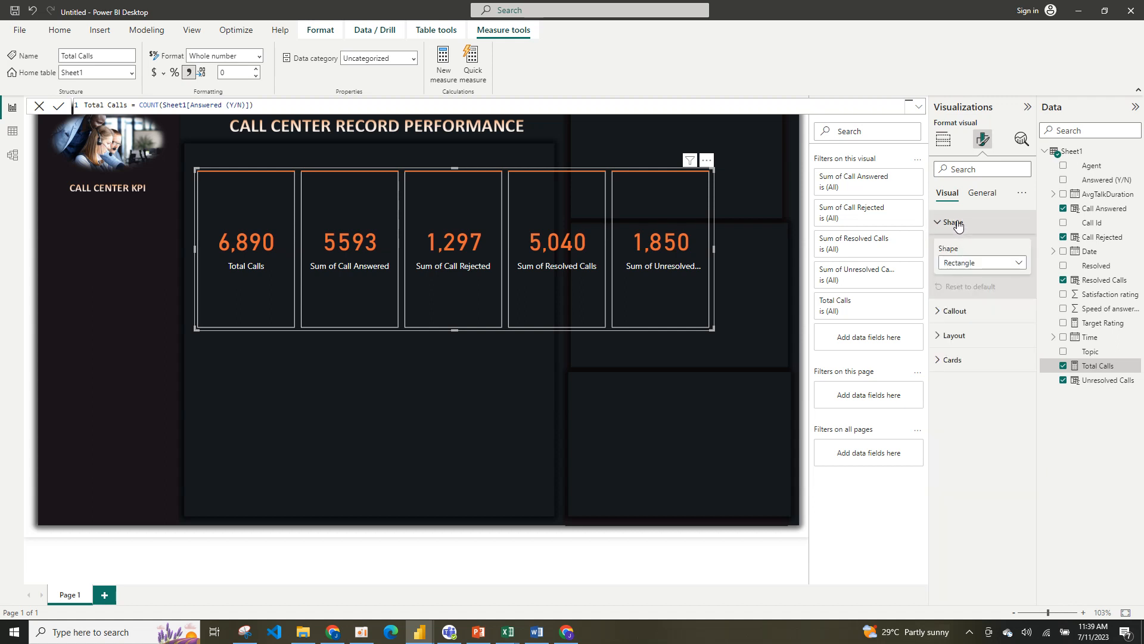
left_click(983, 263)
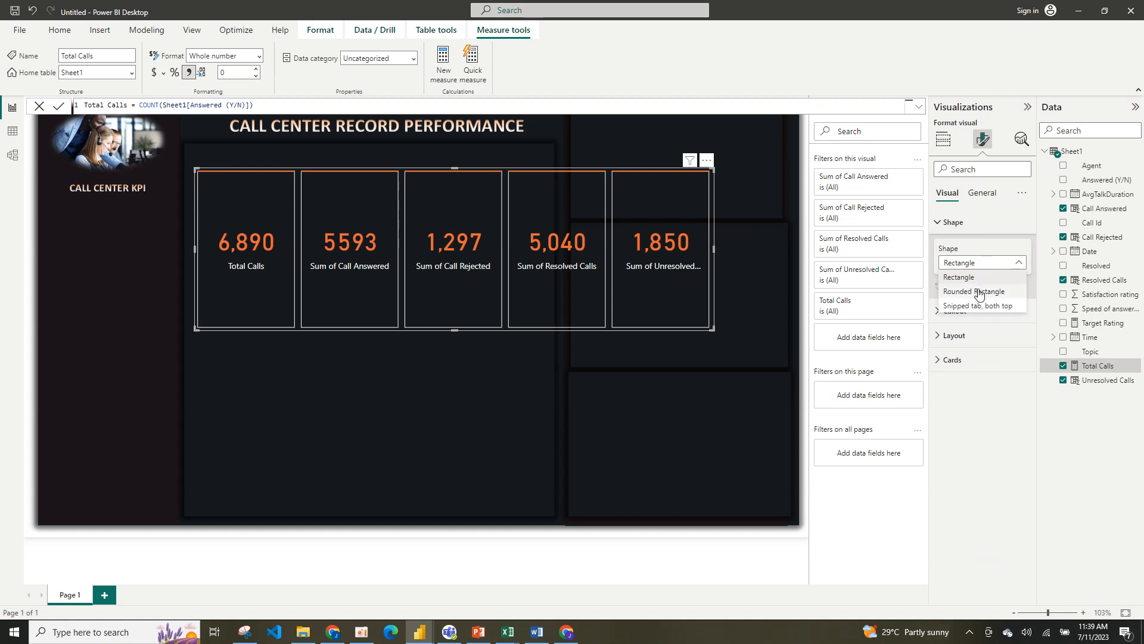
left_click(978, 291)
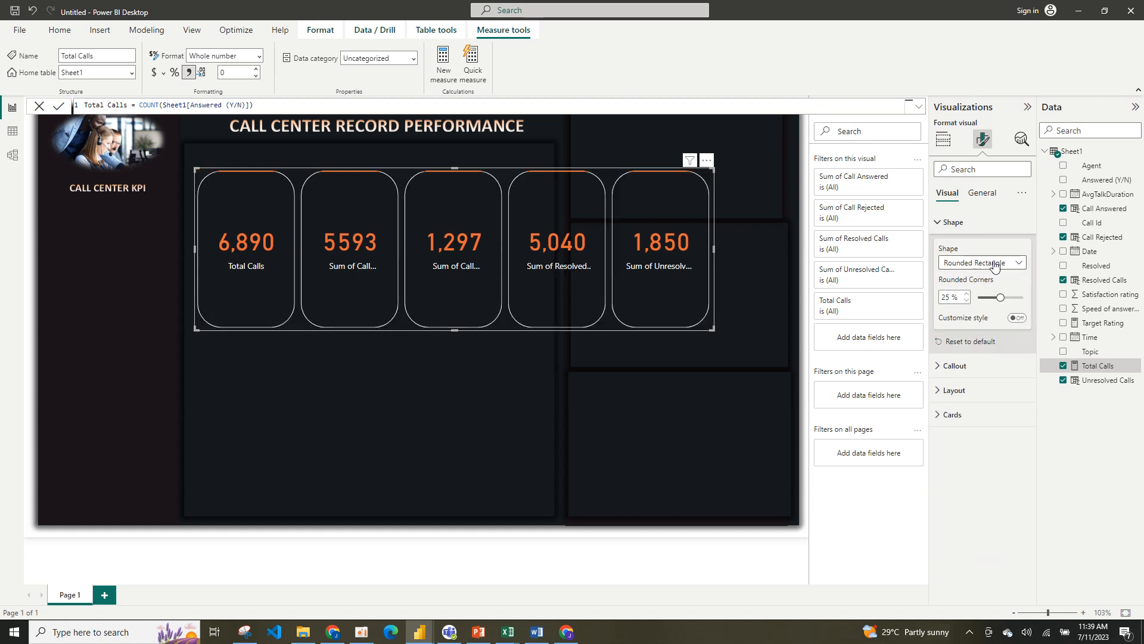
Set the card shape to "Snipped tab, both top" with top and bottom snips of 16%.
left_click(994, 266)
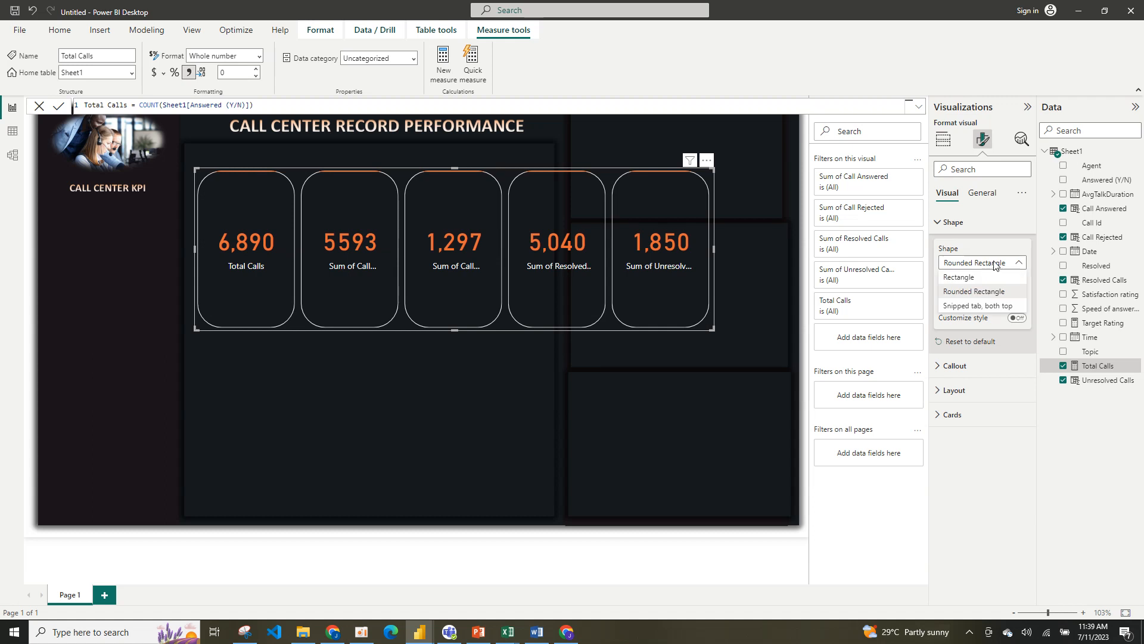
left_click(993, 307)
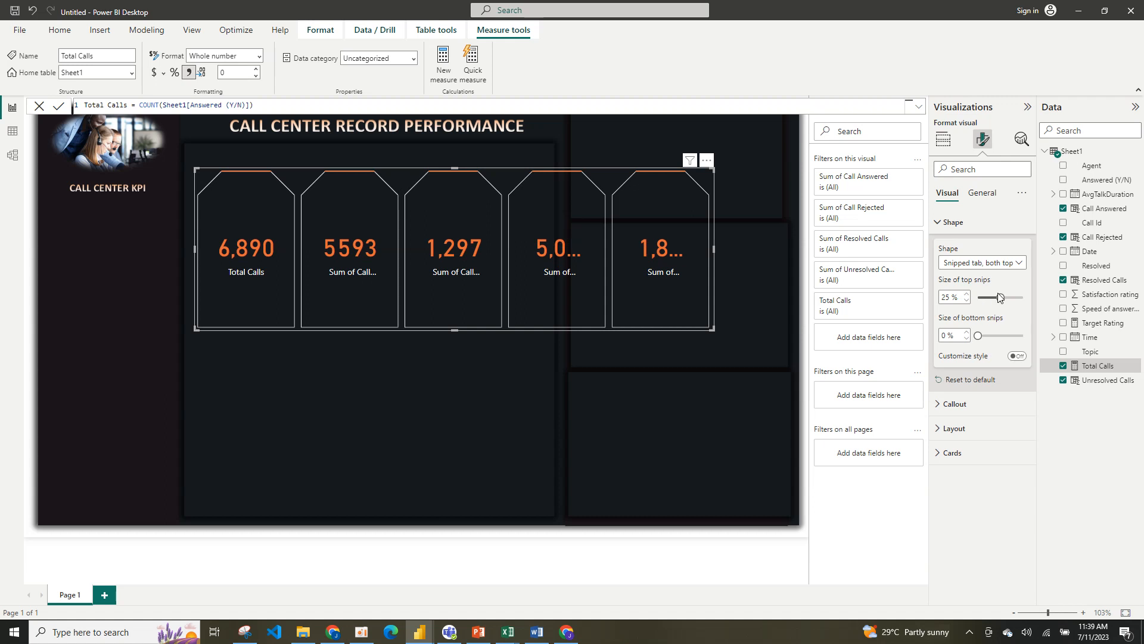
left_click_drag(1000, 298, 993, 298)
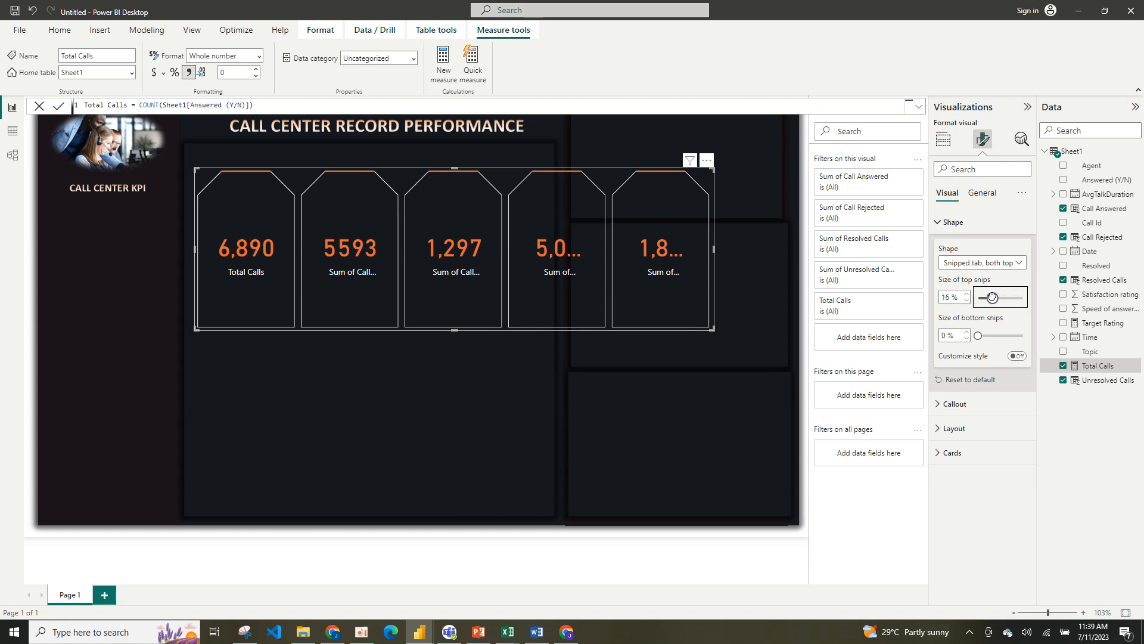
left_click(979, 336)
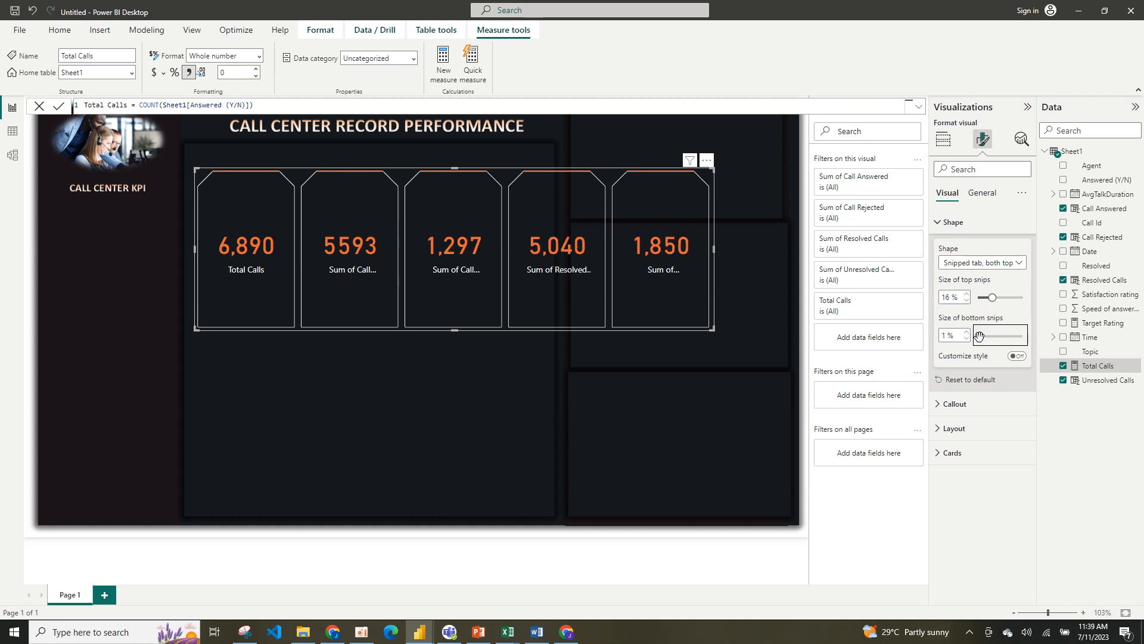
left_click_drag(979, 336, 991, 337)
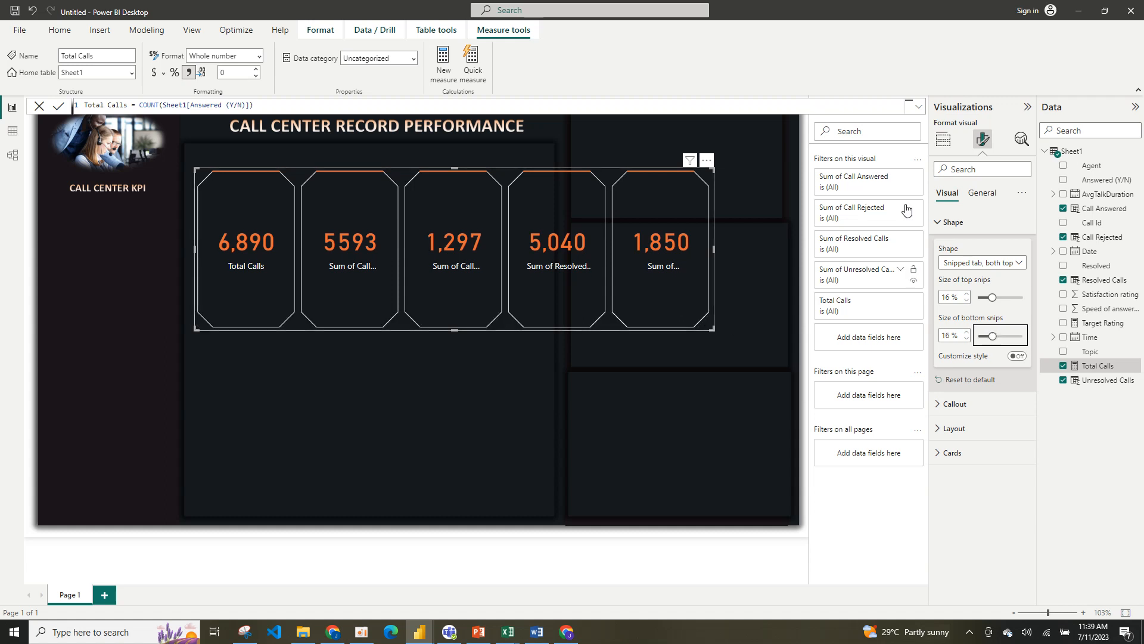
left_click(943, 218)
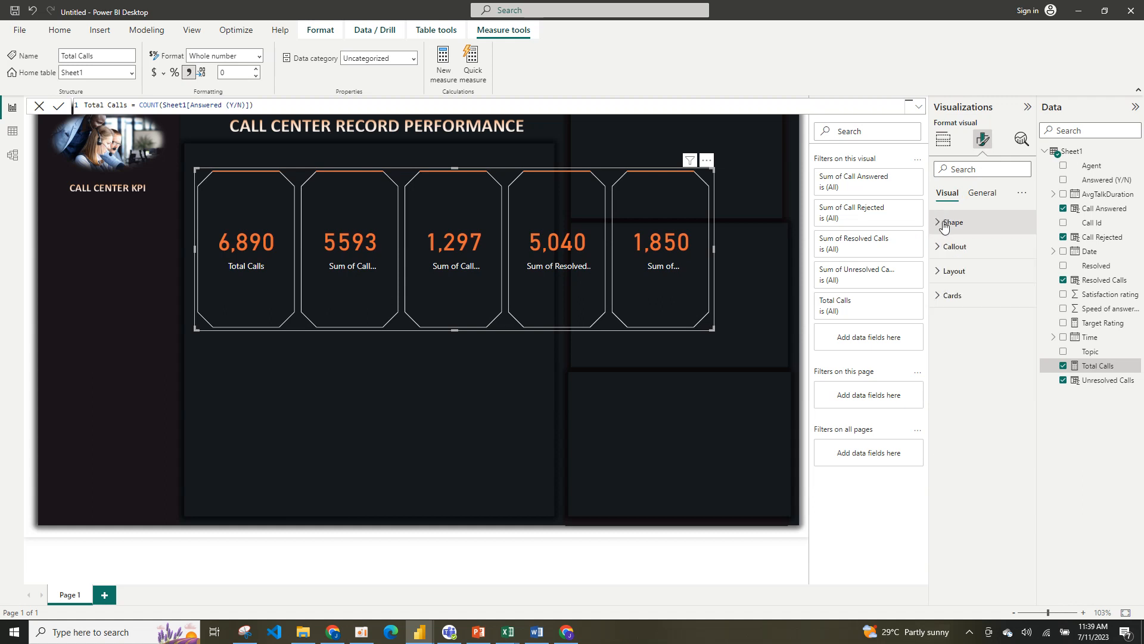
Try the Grid orientation in the card layout and set the orientation to Vertical.
left_click(965, 272)
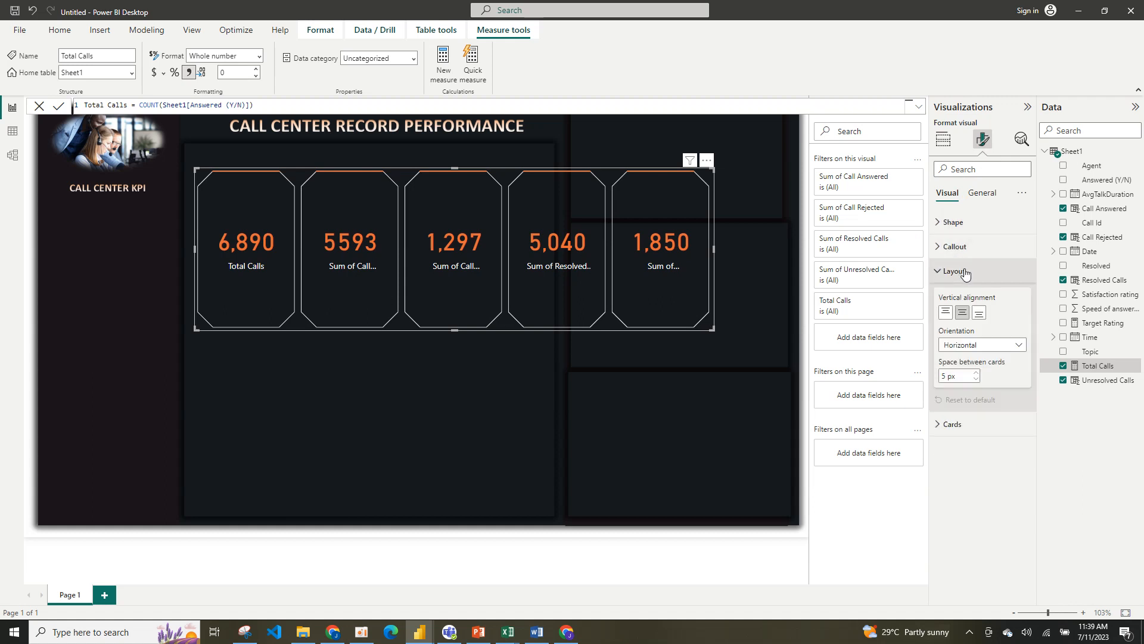
left_click(981, 346)
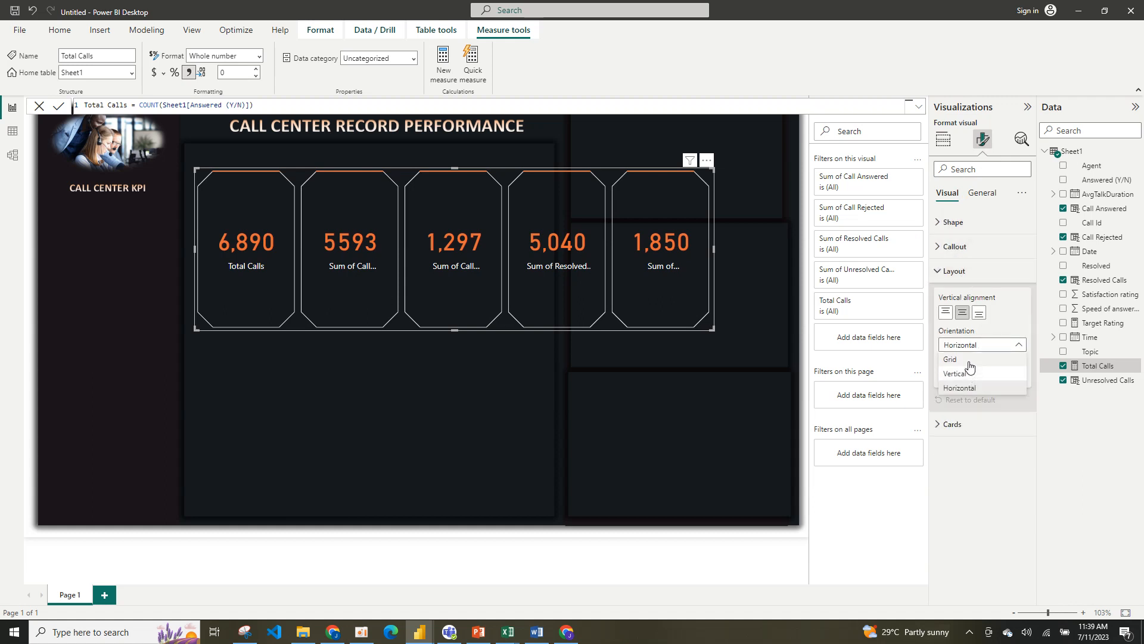
left_click(969, 361)
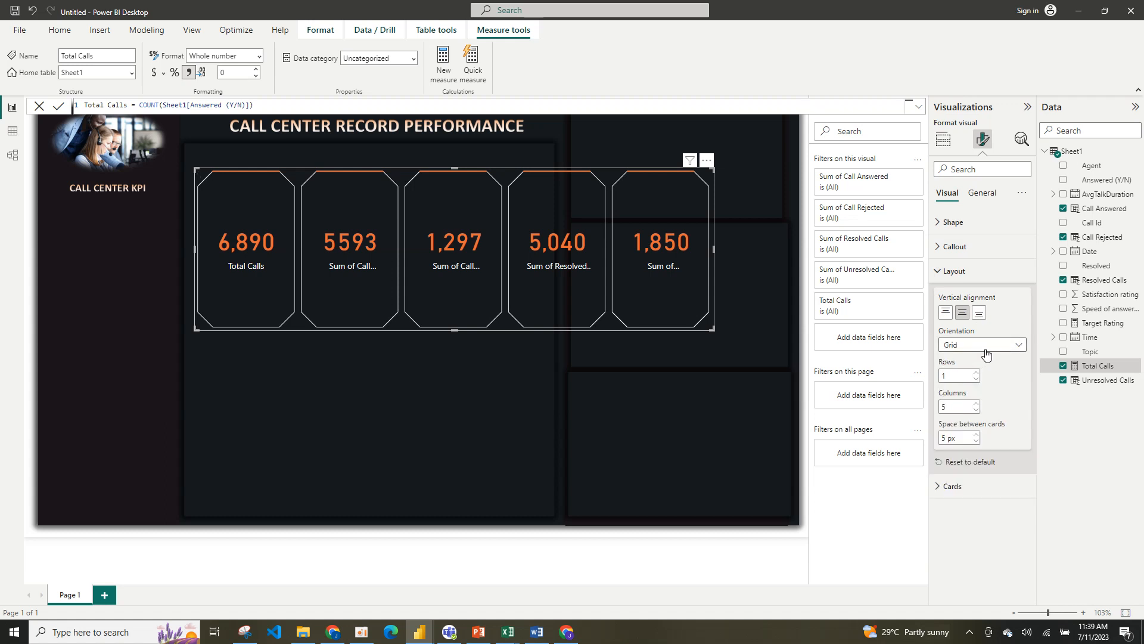
left_click(990, 346)
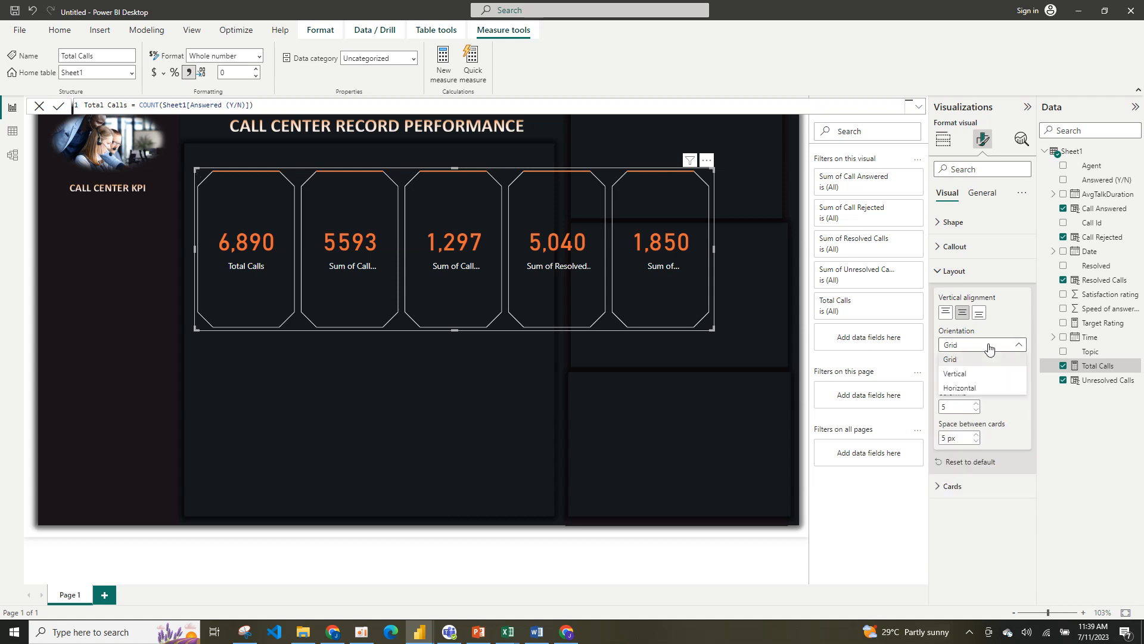
left_click(967, 374)
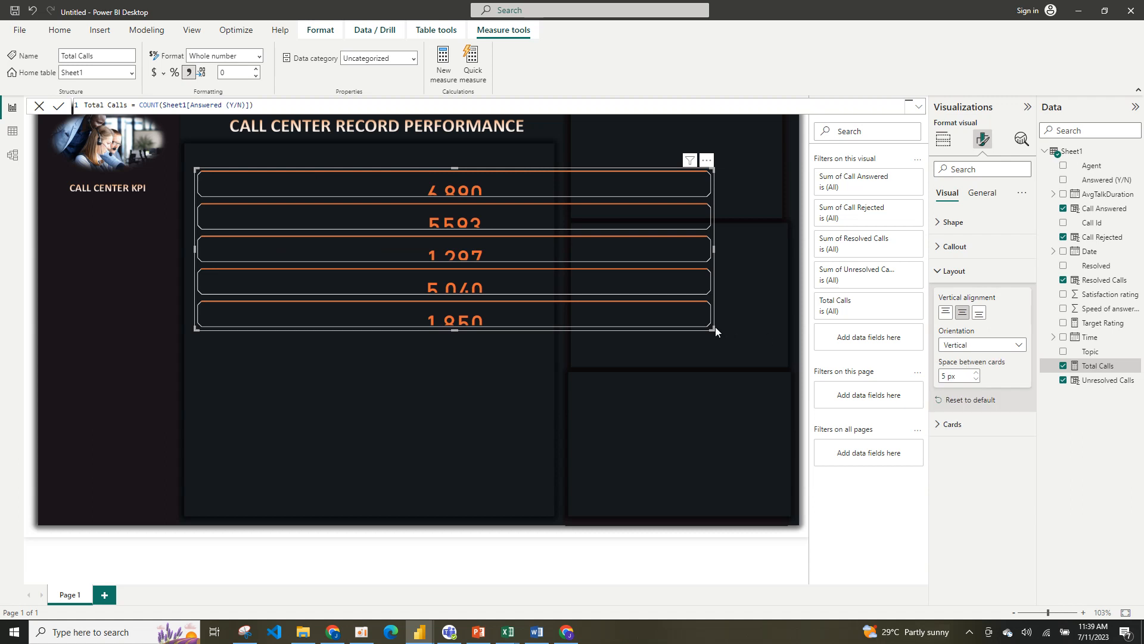
Resize the card visual into a narrow column and fit it in the dark sidebar below the CALL CENTER KPI heading.
left_click_drag(714, 327, 315, 508)
left_click_drag(308, 439, 166, 445)
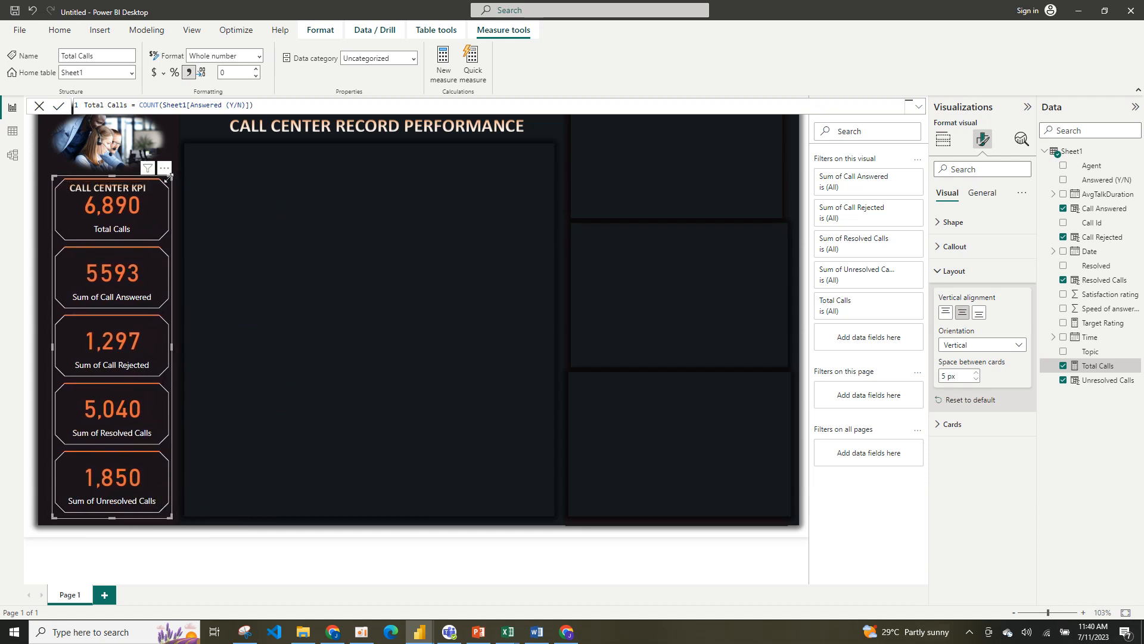
left_click_drag(171, 178, 159, 195)
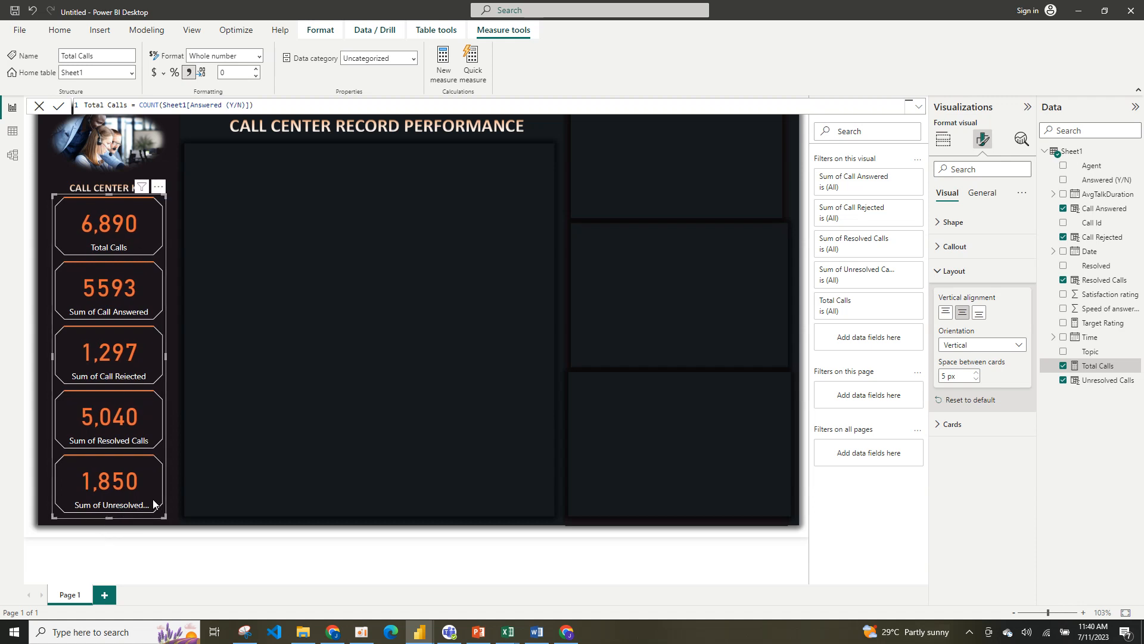
left_click_drag(158, 501, 170, 516)
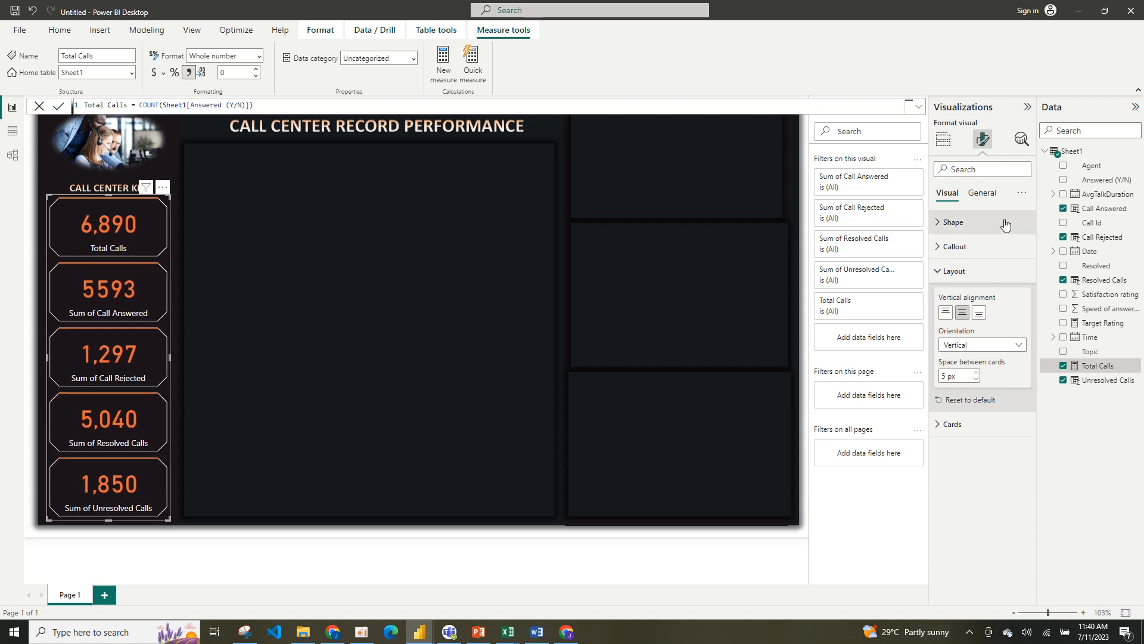
left_click(983, 193)
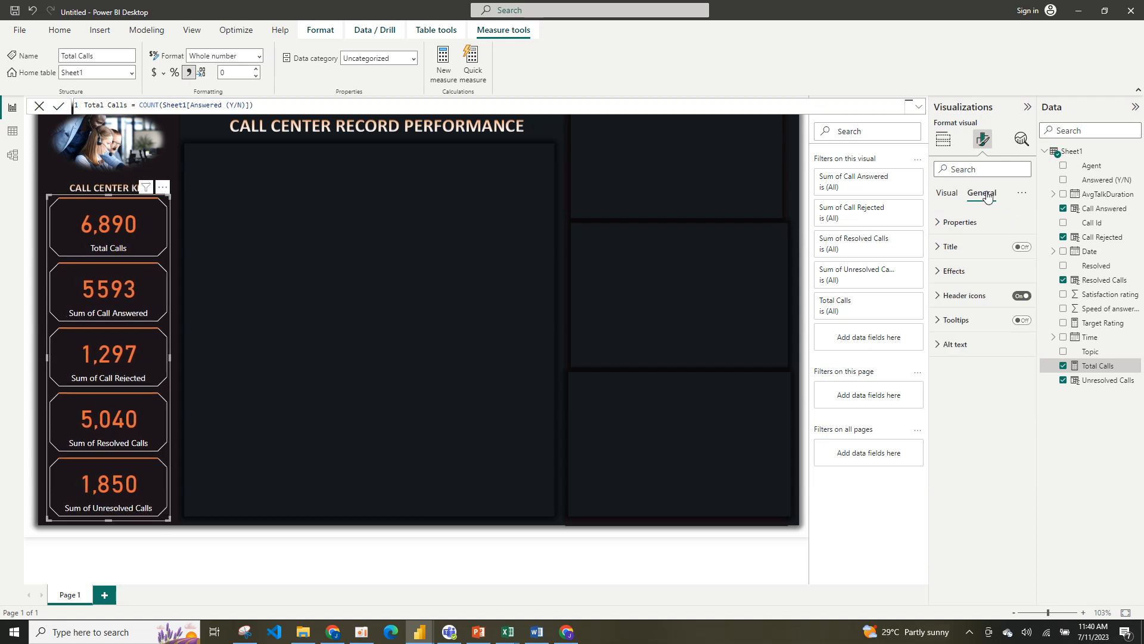
left_click(987, 246)
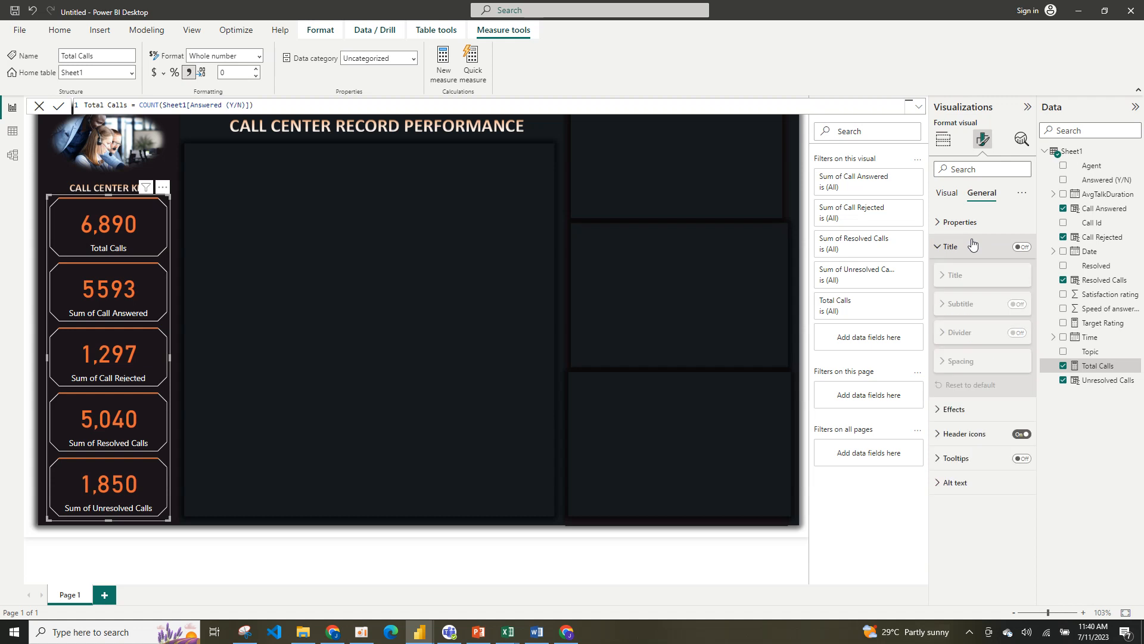
left_click(1020, 247)
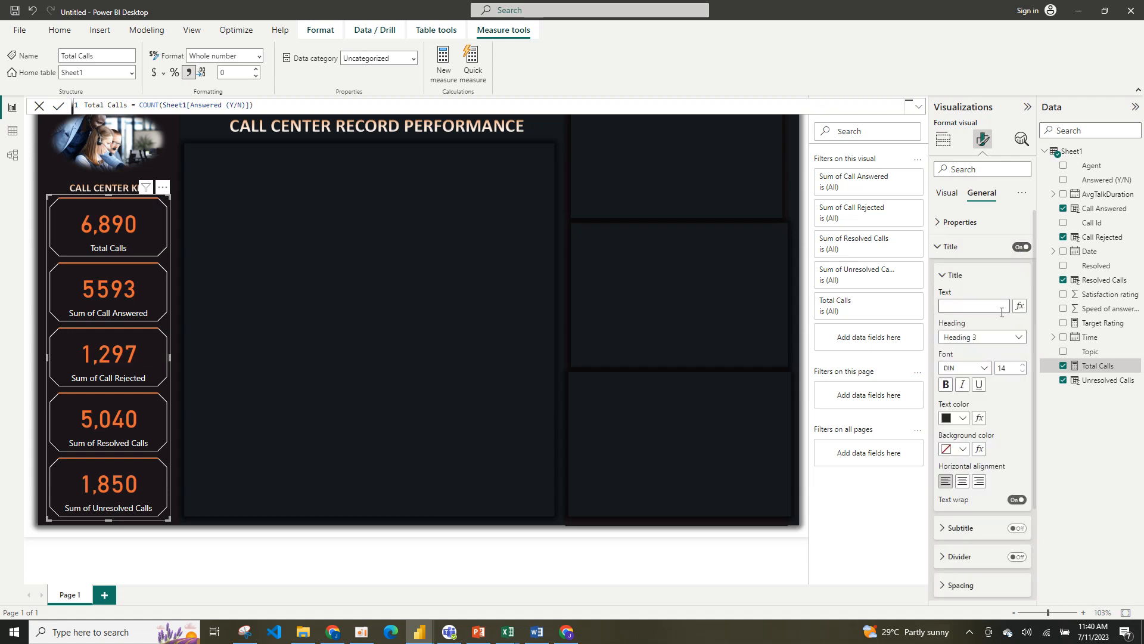
left_click(1021, 247)
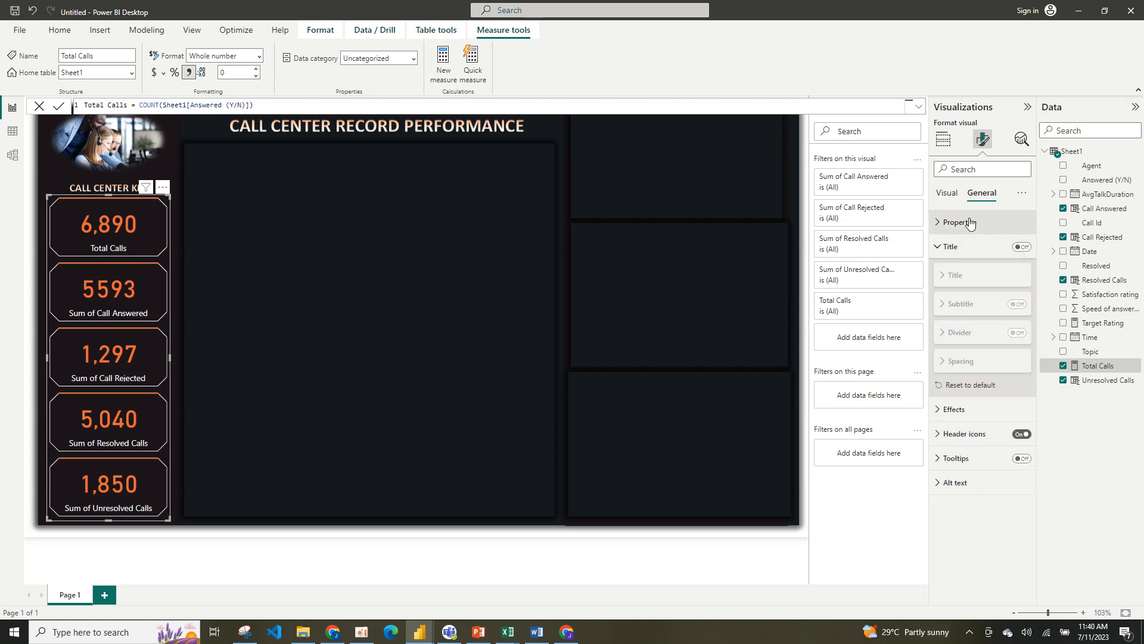
left_click(944, 247)
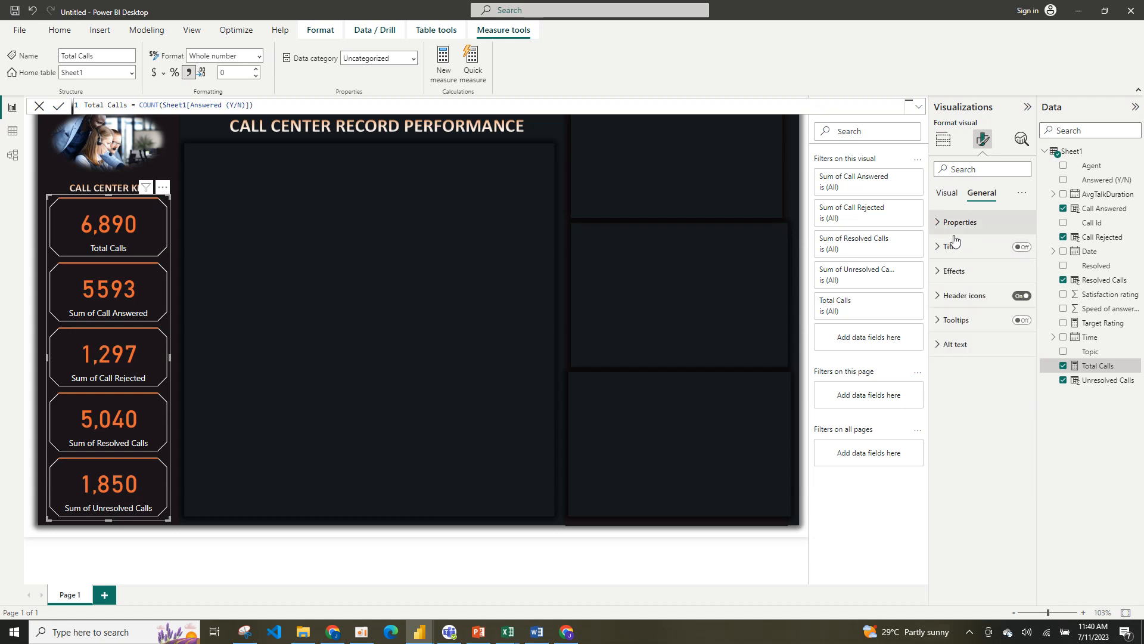
Review the callout and layout formatting settings of the KPI card visual.
left_click(946, 194)
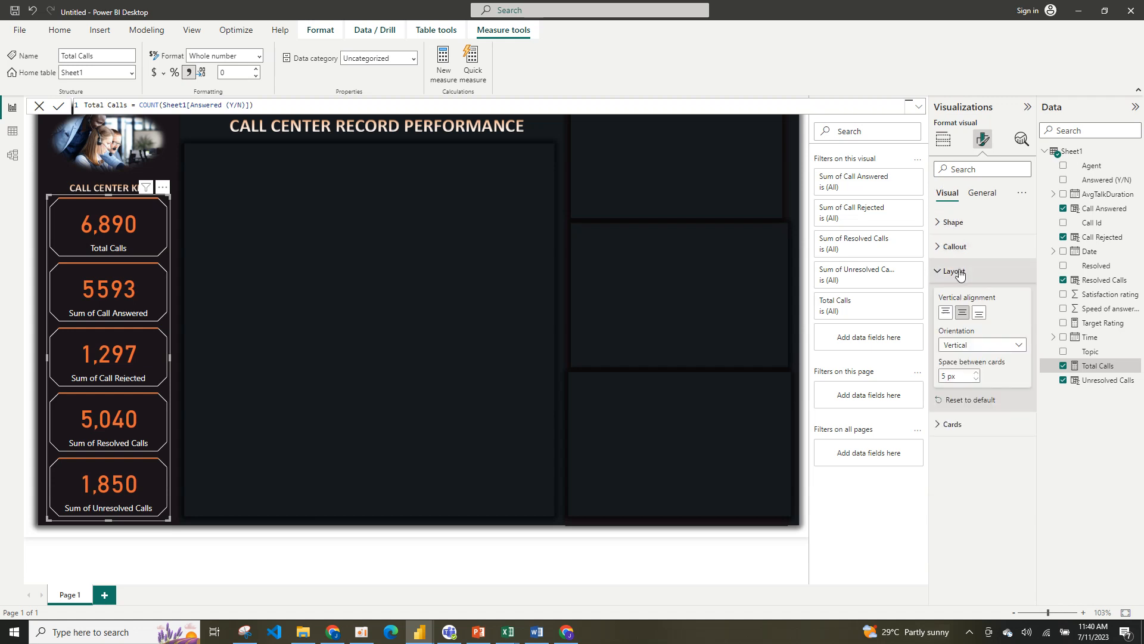
left_click(961, 246)
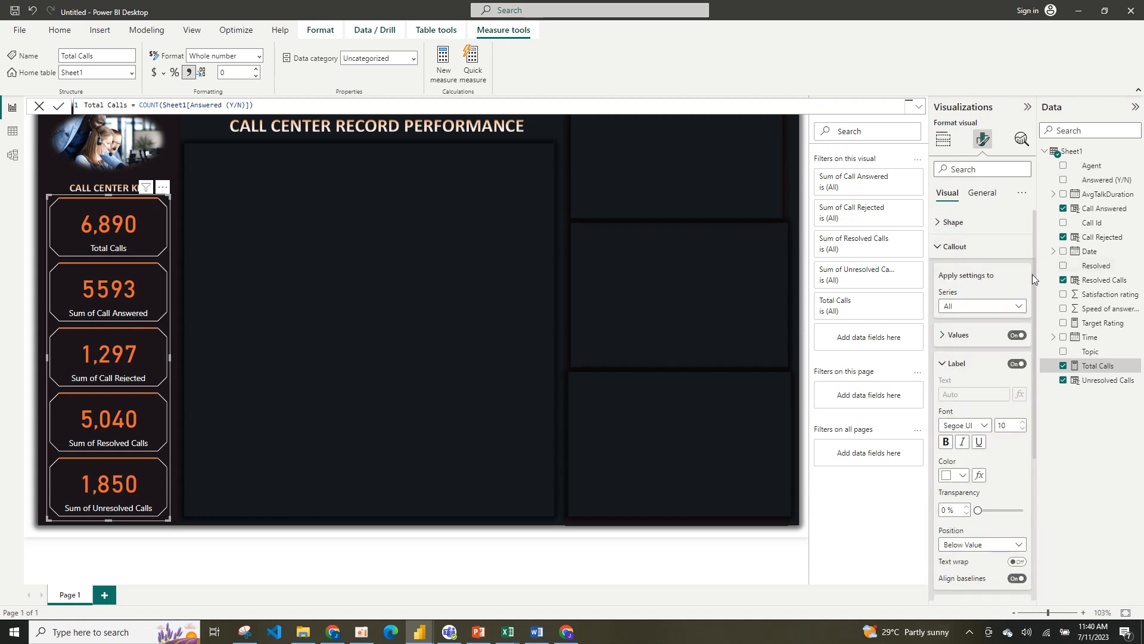
left_click_drag(1034, 437, 1039, 586)
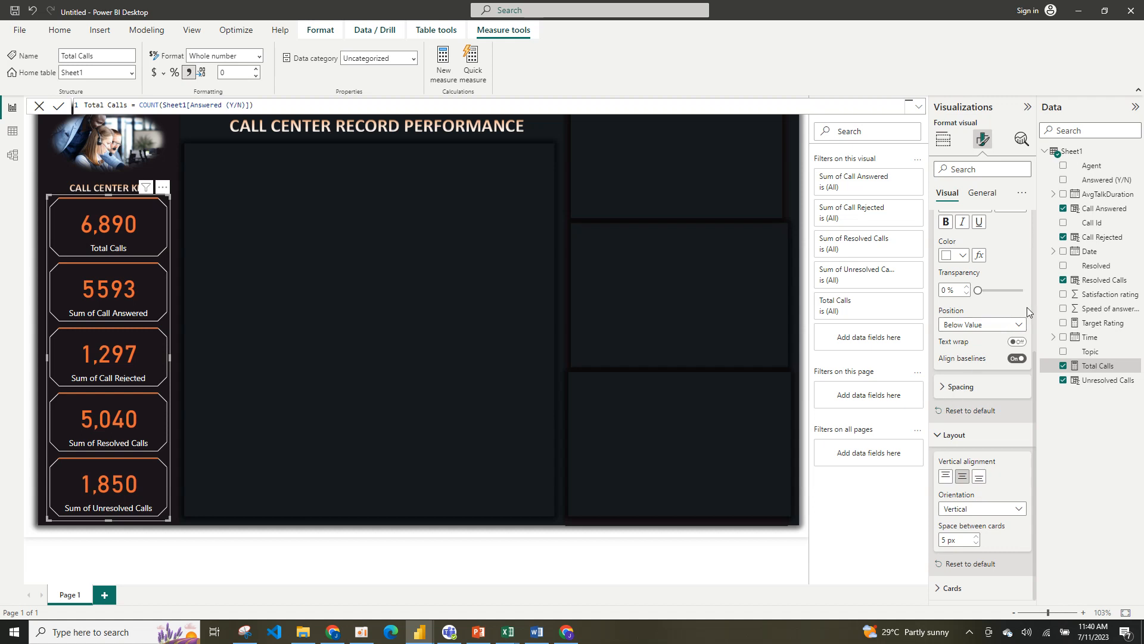
scroll(1035, 358, "up", 2)
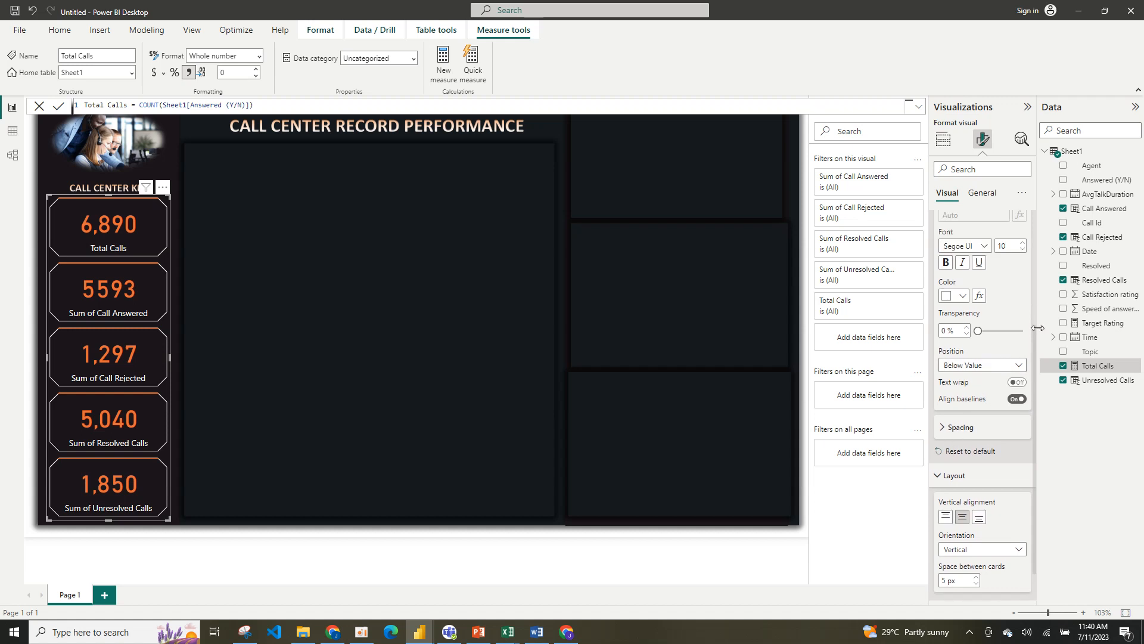
scroll(1037, 287, "down", 2)
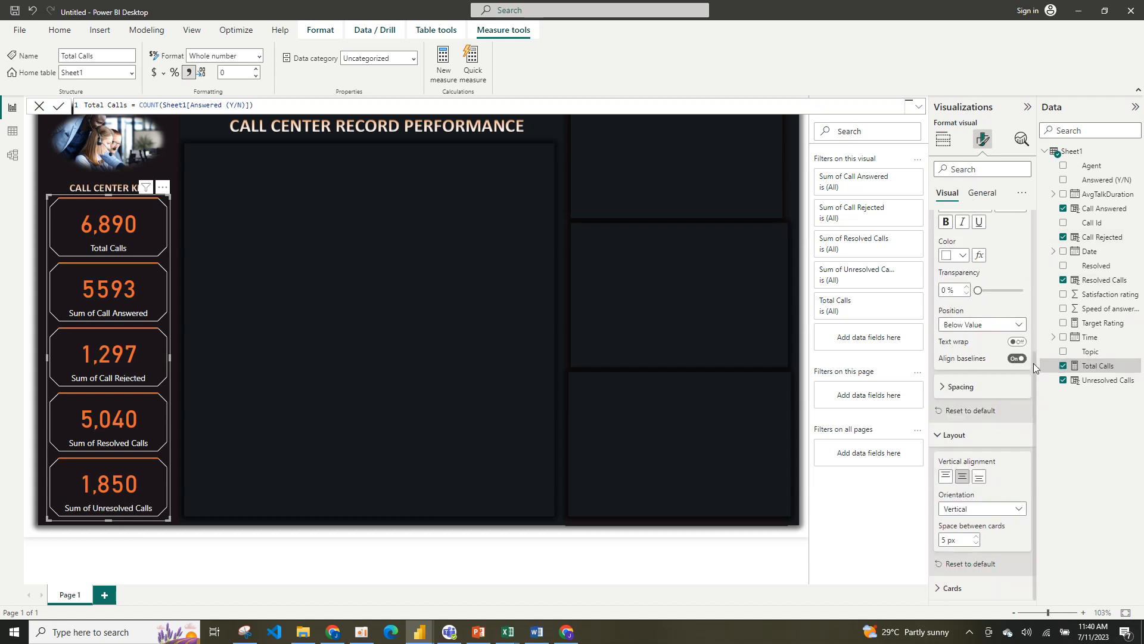
scroll(1029, 395, "up", 4)
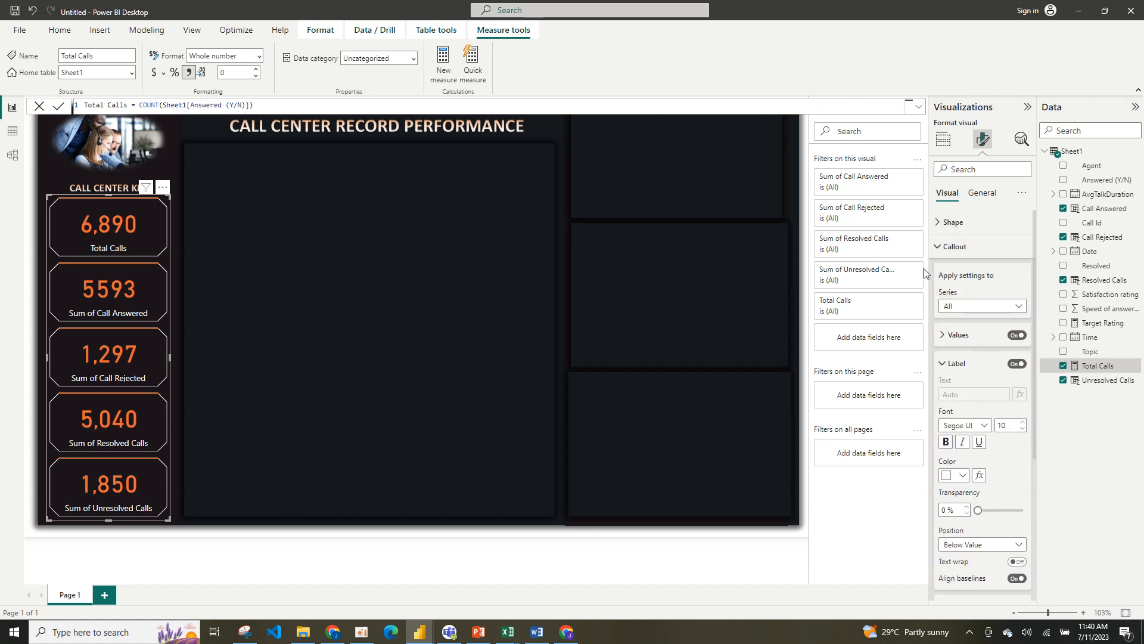
left_click(954, 247)
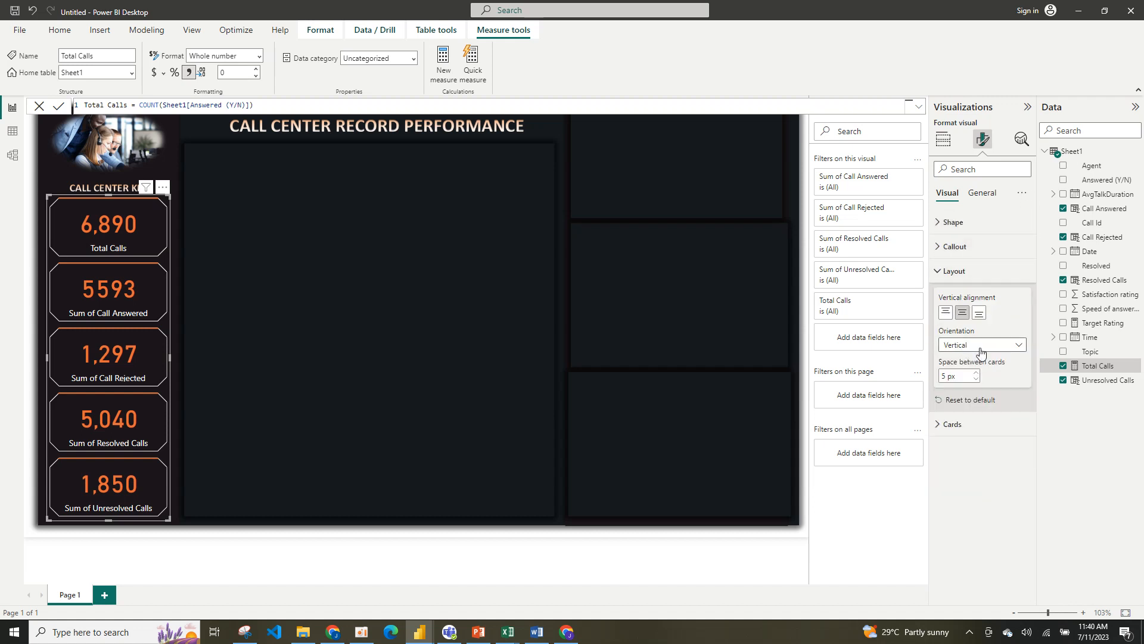
left_click(945, 273)
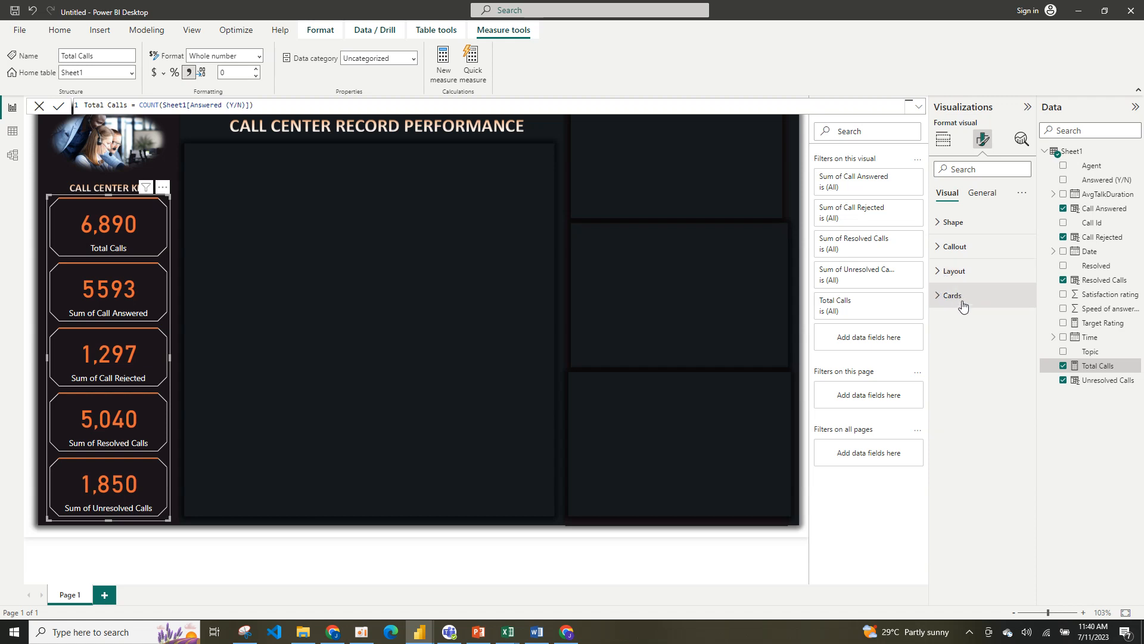
Set the card formatting to apply to the Total Calls series.
left_click(963, 303)
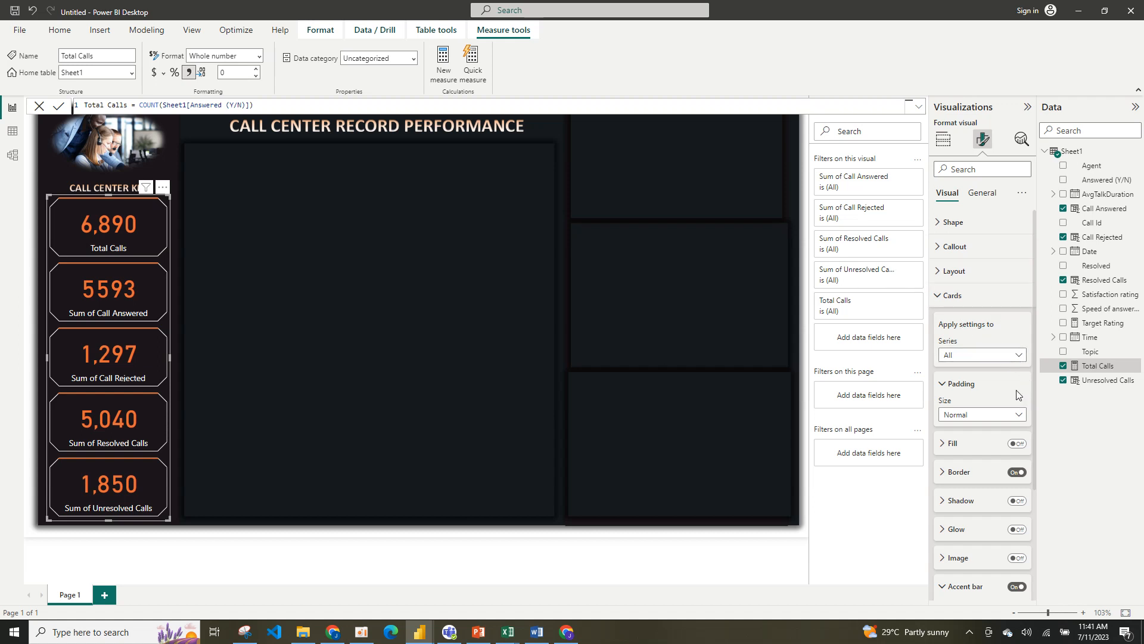
left_click(1015, 357)
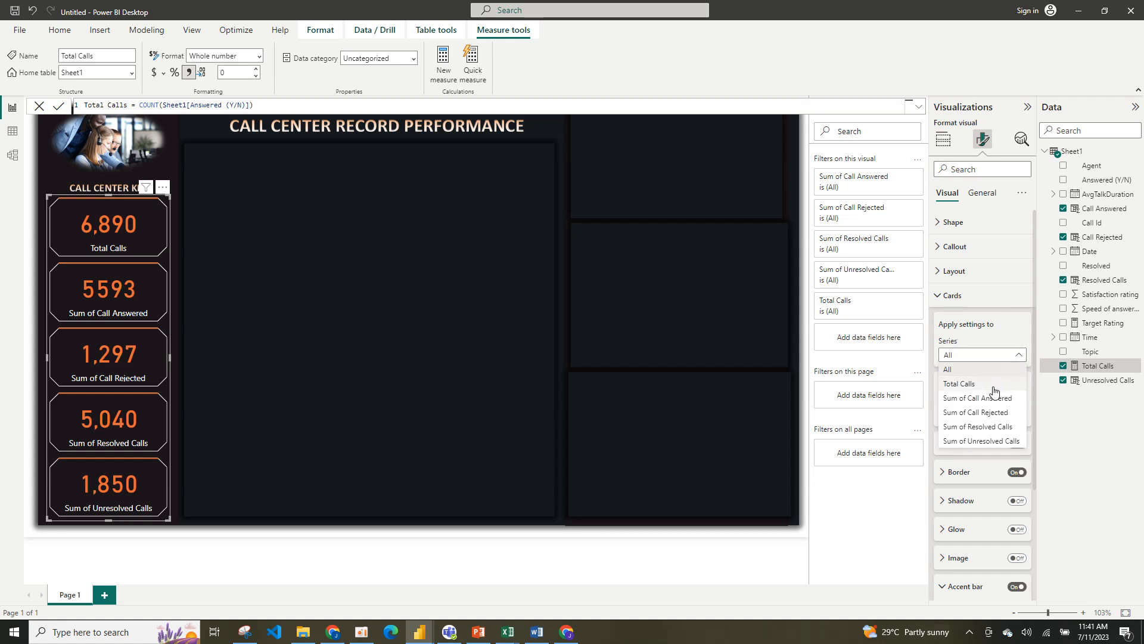
left_click(969, 384)
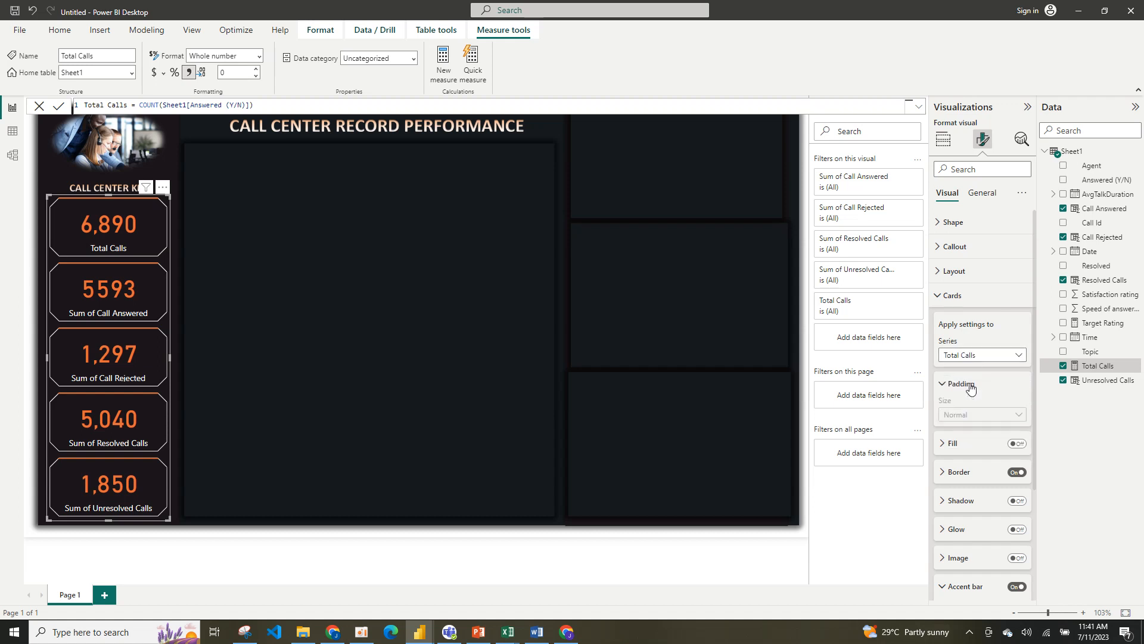
left_click(939, 296)
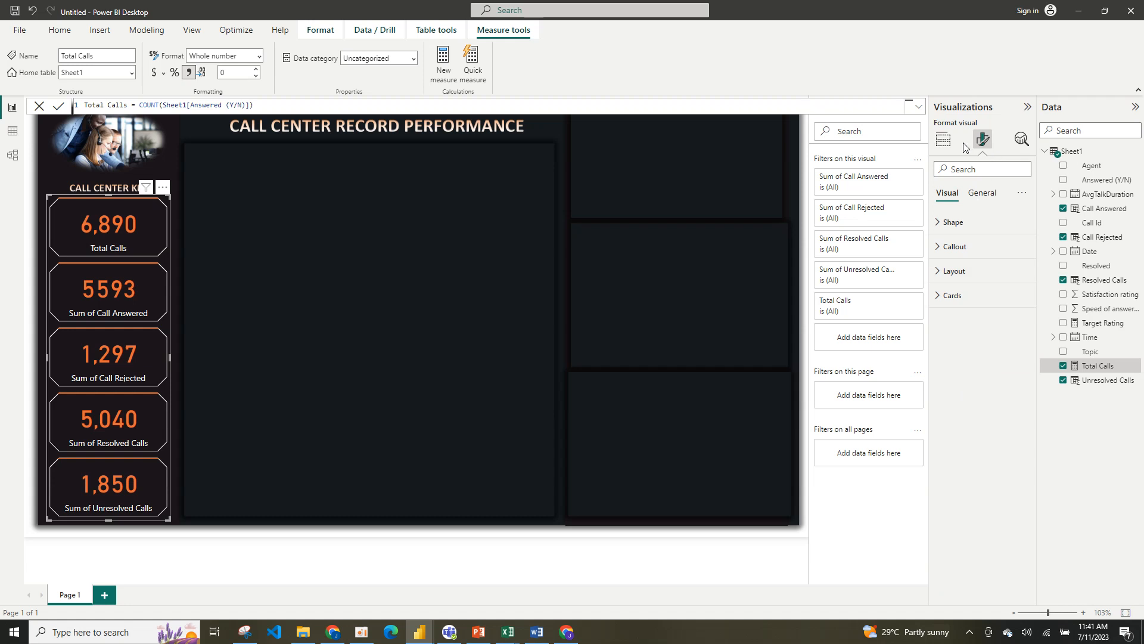
Rename the "Sum of Call Answered" field in the card visual to "Call Answered".
left_click(944, 140)
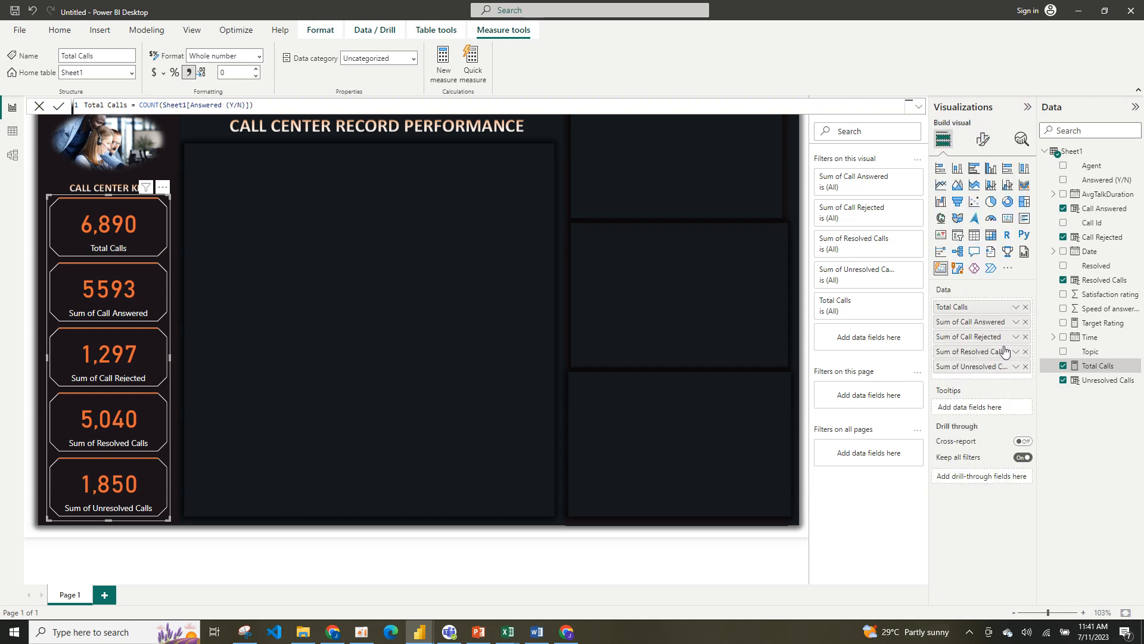
double_click(960, 321)
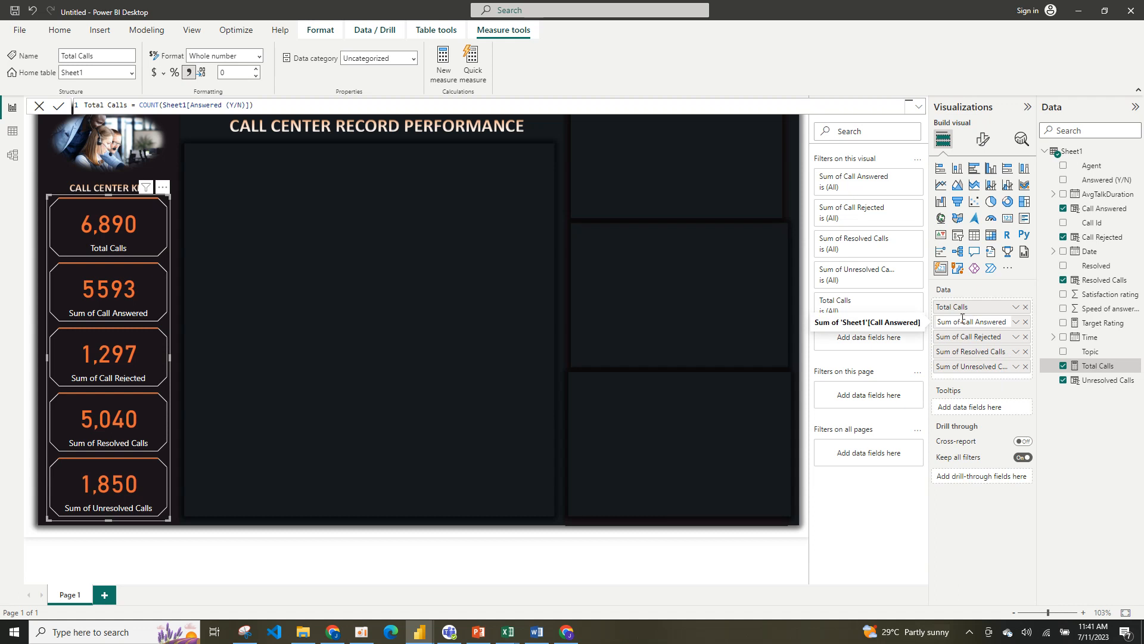
key("BackSpace")
key("BackSpace")
key("BackSpace")
key("BackSpace")
key("BackSpace")
key("BackSpace")
key("BackSpace")
left_click(966, 340)
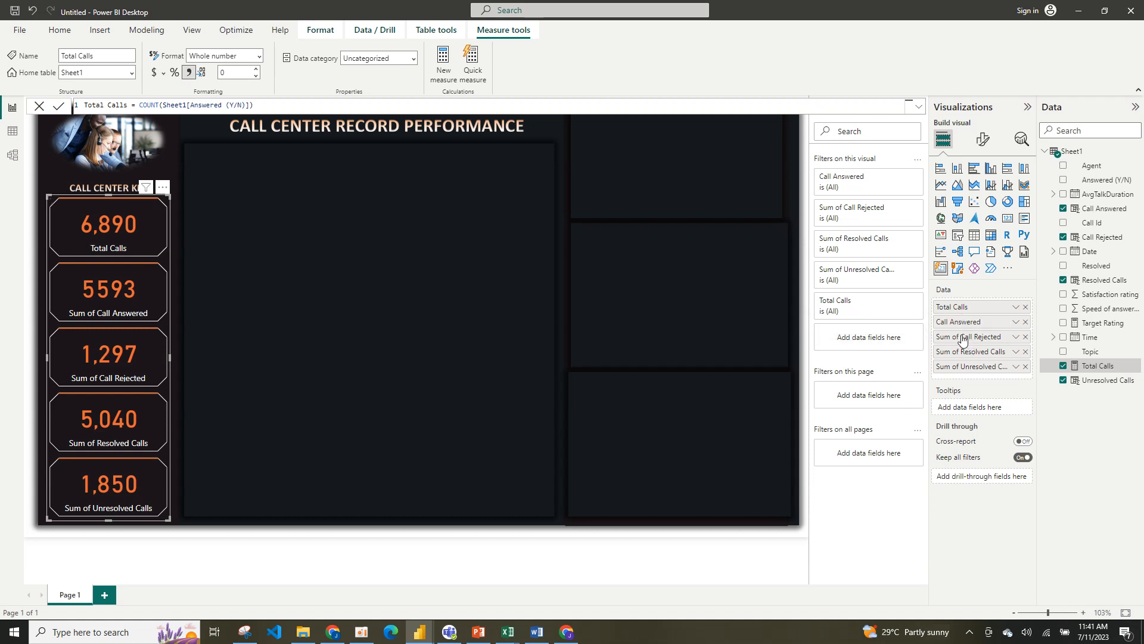
Rename the "Sum of Call Rejected" field in the card visual to "Call Rejected".
double_click(963, 337)
left_click(962, 336)
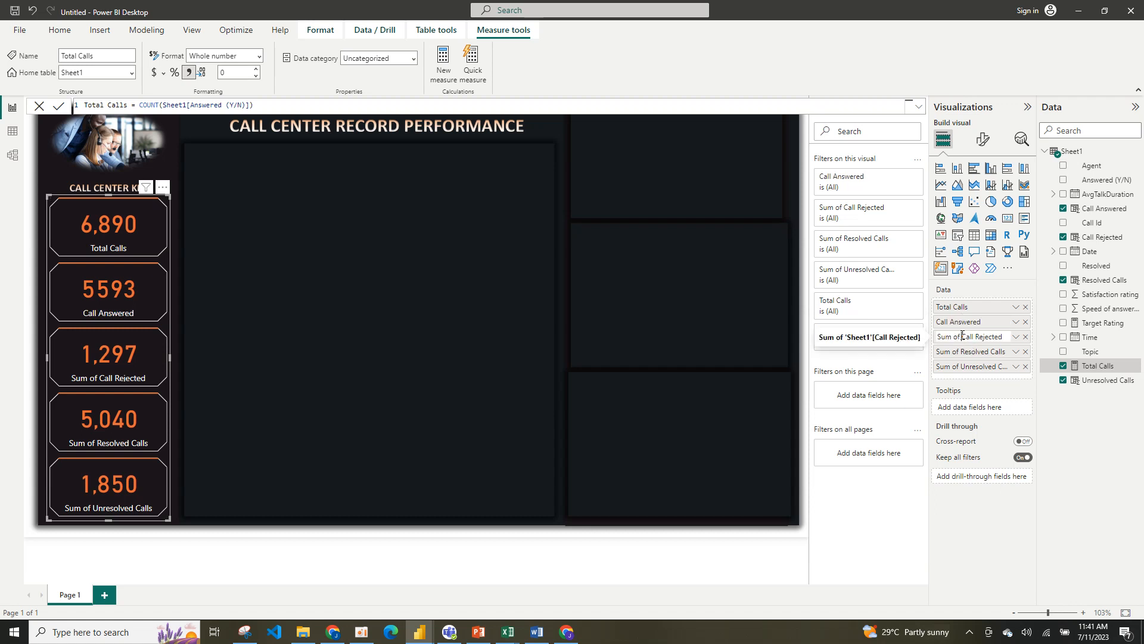
key("BackSpace")
key("BackSpace")
key("BackSpace")
key("BackSpace")
key("BackSpace")
key("BackSpace")
key("BackSpace")
Rename the "Sum of Resolved Calls" field in the card visual to "Resolved Calls".
double_click(963, 351)
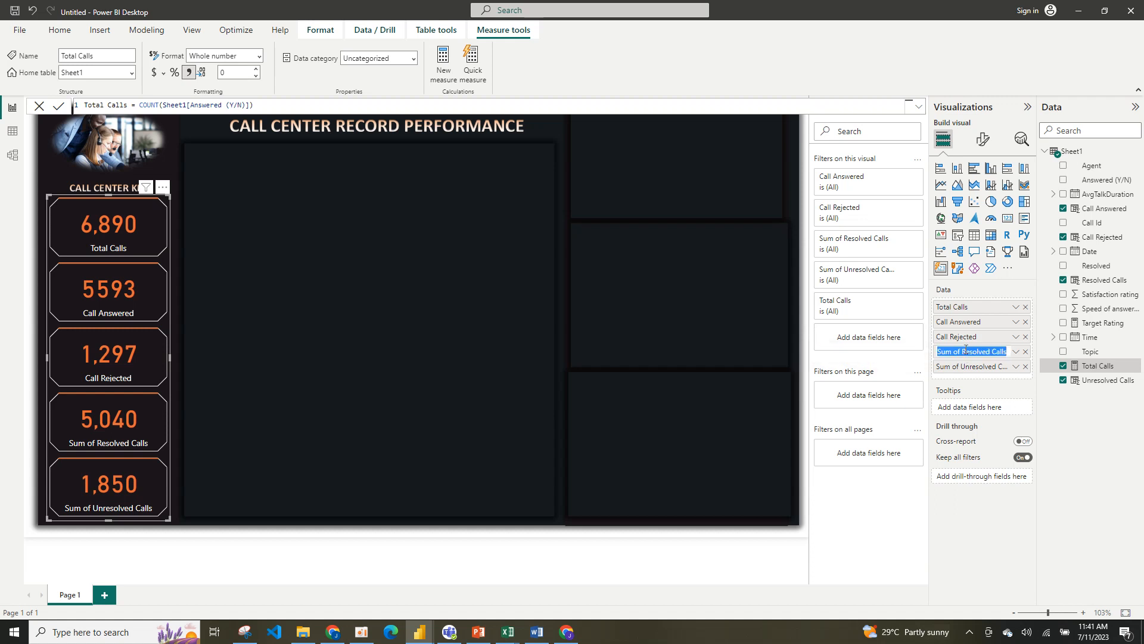
left_click(966, 351)
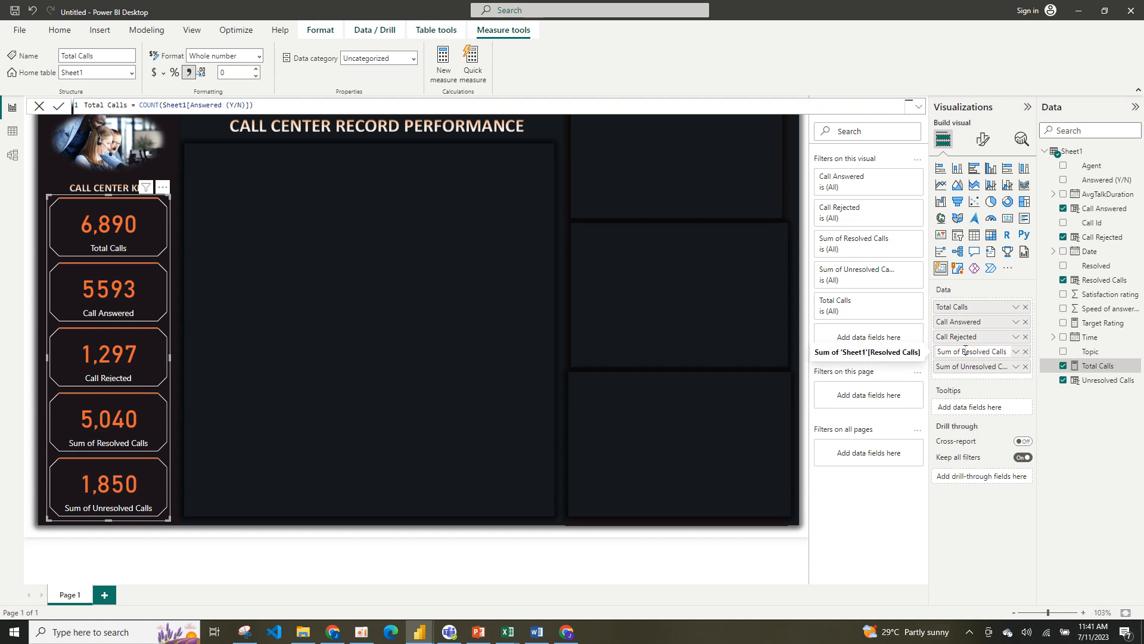
key("BackSpace")
key("BackSpace")
key("BackSpace")
key("BackSpace")
key("BackSpace")
key("BackSpace")
key("BackSpace")
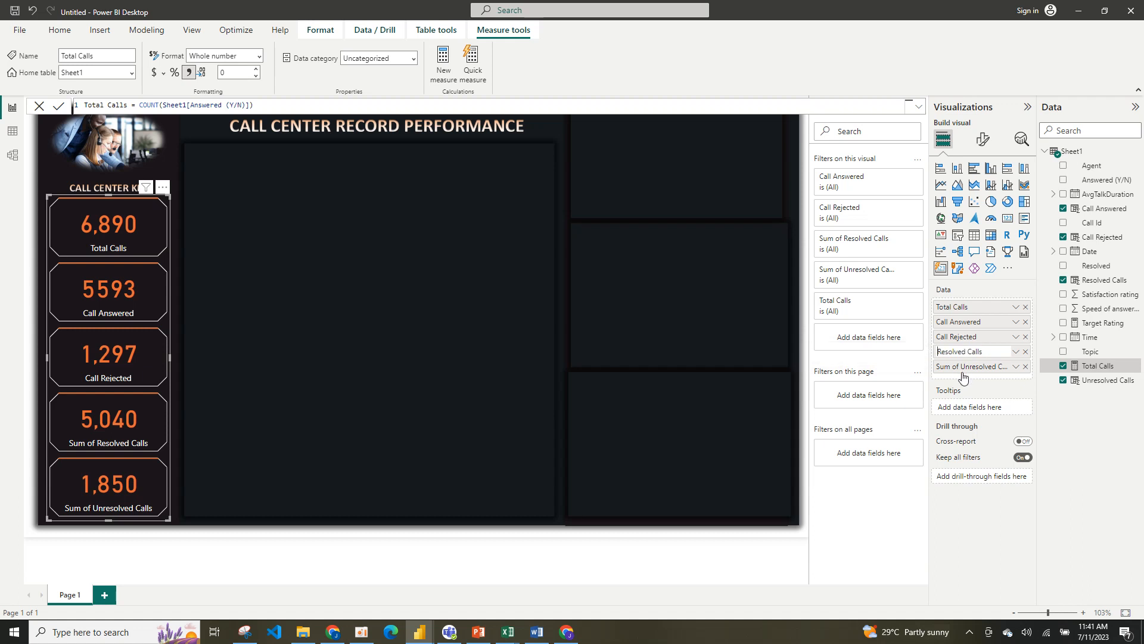
key("Return")
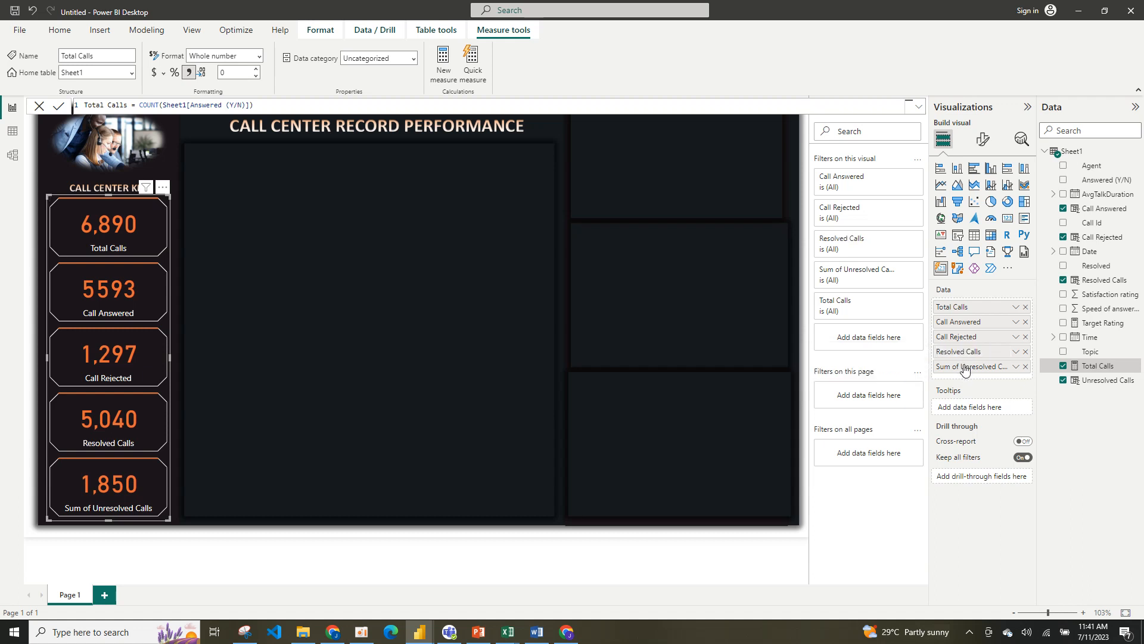
Rename the "Sum of Unresolved Calls" field in the card visual to "Unresolved Calls".
double_click(965, 365)
left_click(963, 364)
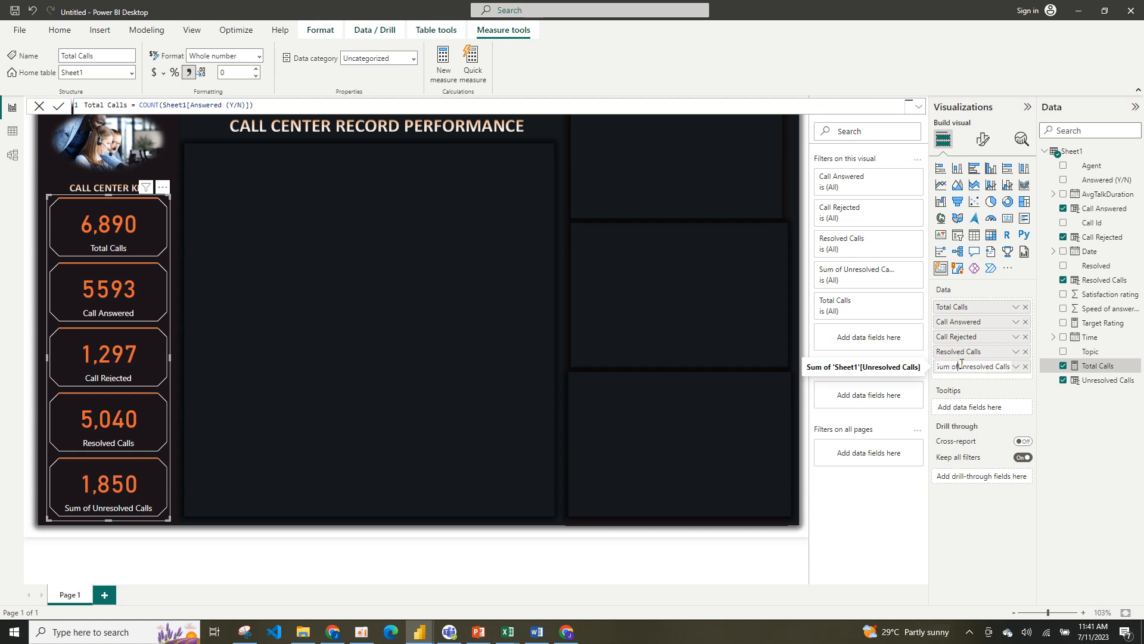
key("BackSpace")
key("BackSpace")
key("BackSpace")
key("BackSpace")
key("BackSpace")
key("BackSpace")
key("BackSpace")
Turn on the image option for the Total Calls card and show its image settings.
left_click(982, 138)
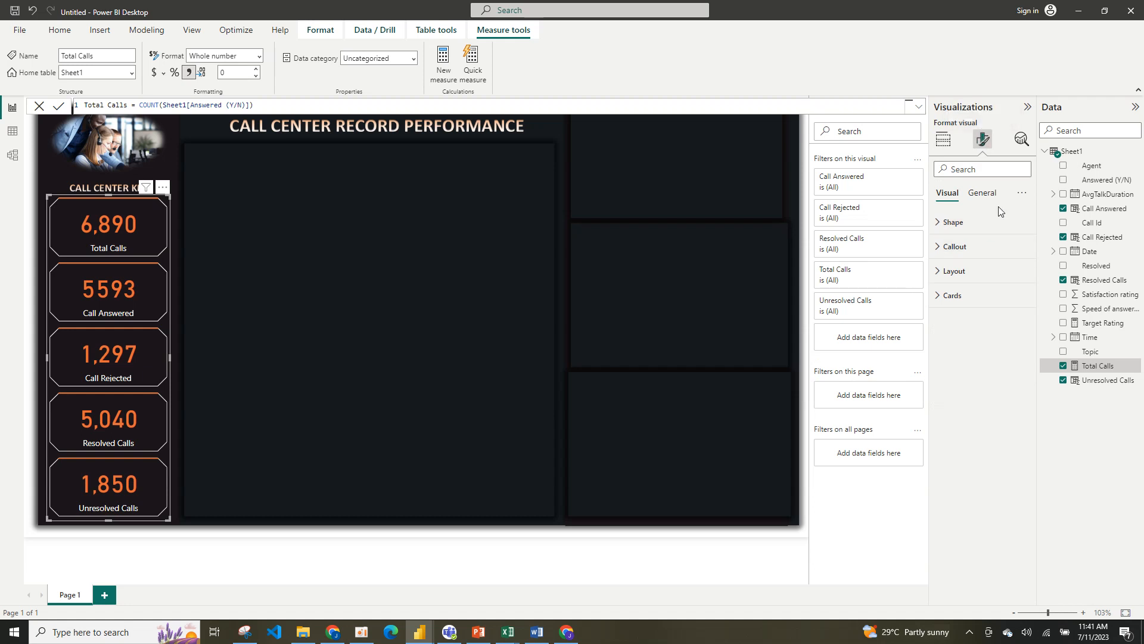
left_click(969, 298)
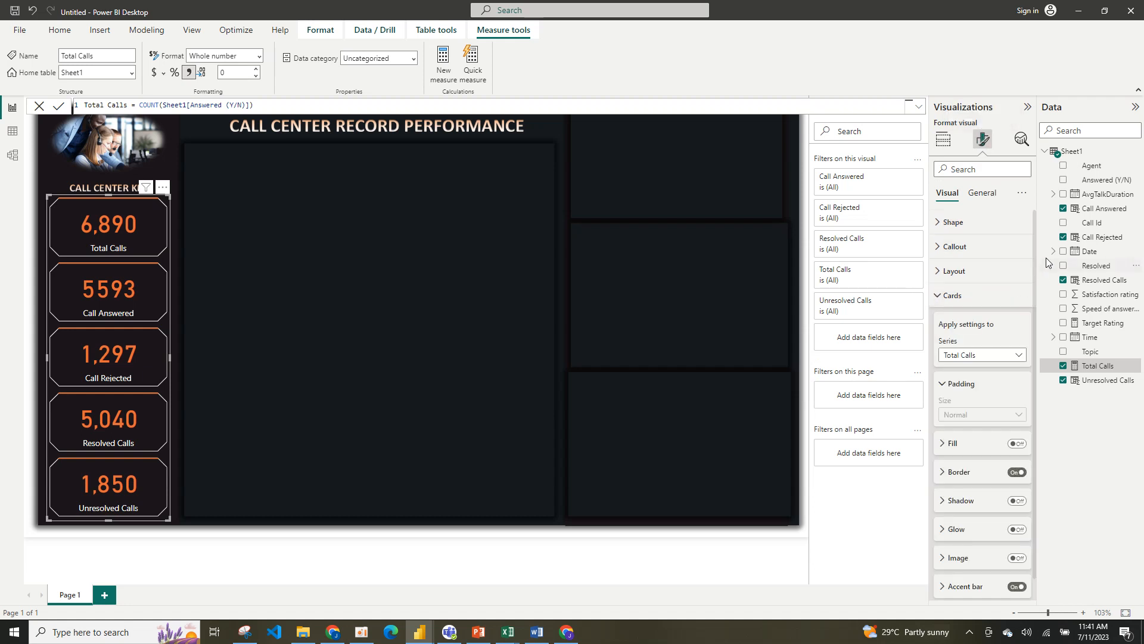
scroll(1036, 267, "down", 1)
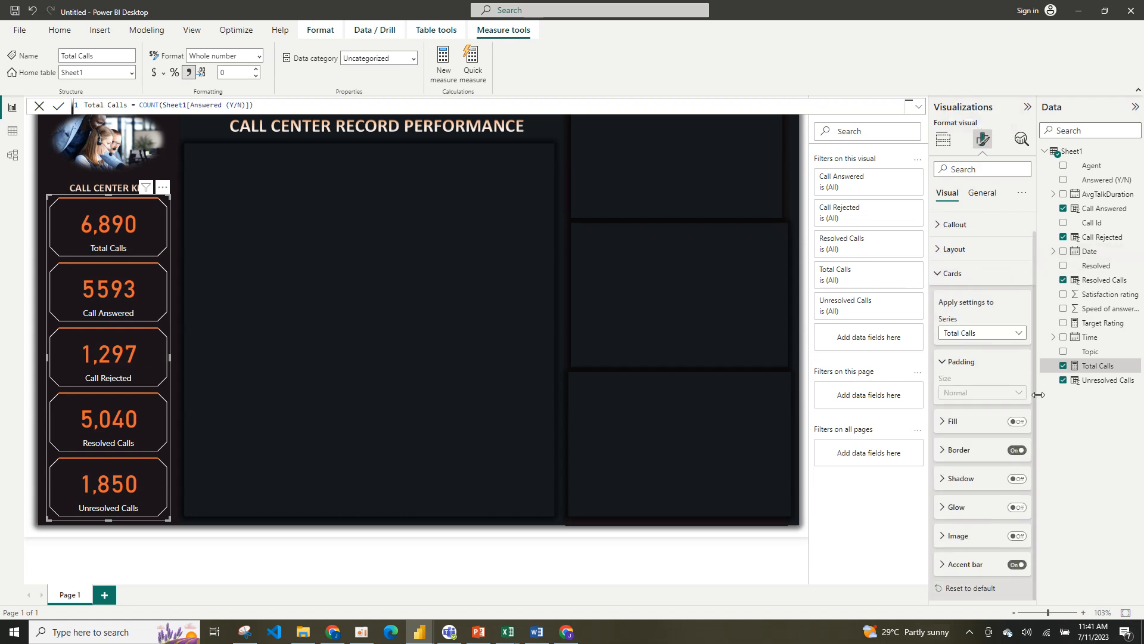
left_click(1017, 536)
left_click(978, 535)
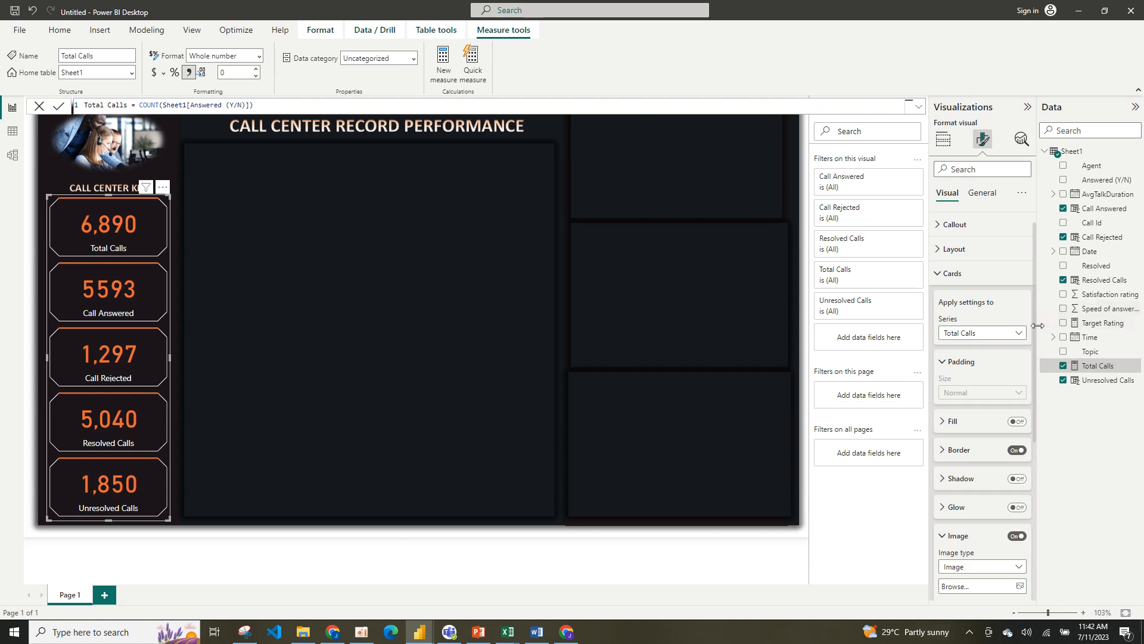
left_click_drag(1035, 329, 1035, 417)
scroll(1035, 417, "down", 2)
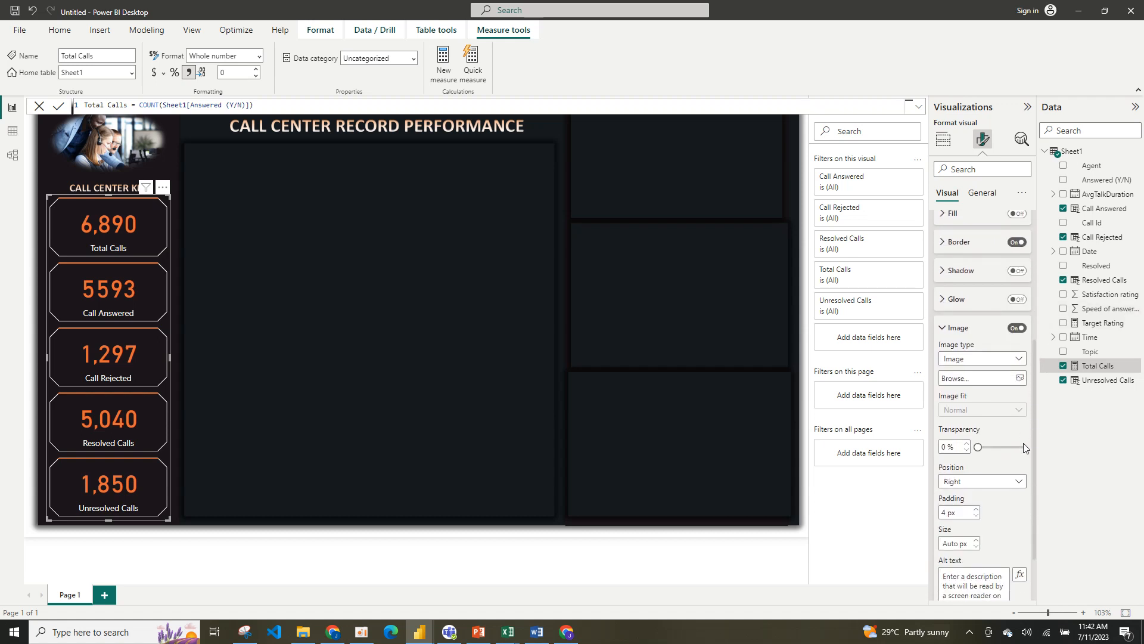
Try the call-center-vector-logo-icon-illustration picture from Downloads as the Total Calls card image, and remove it.
left_click(1017, 382)
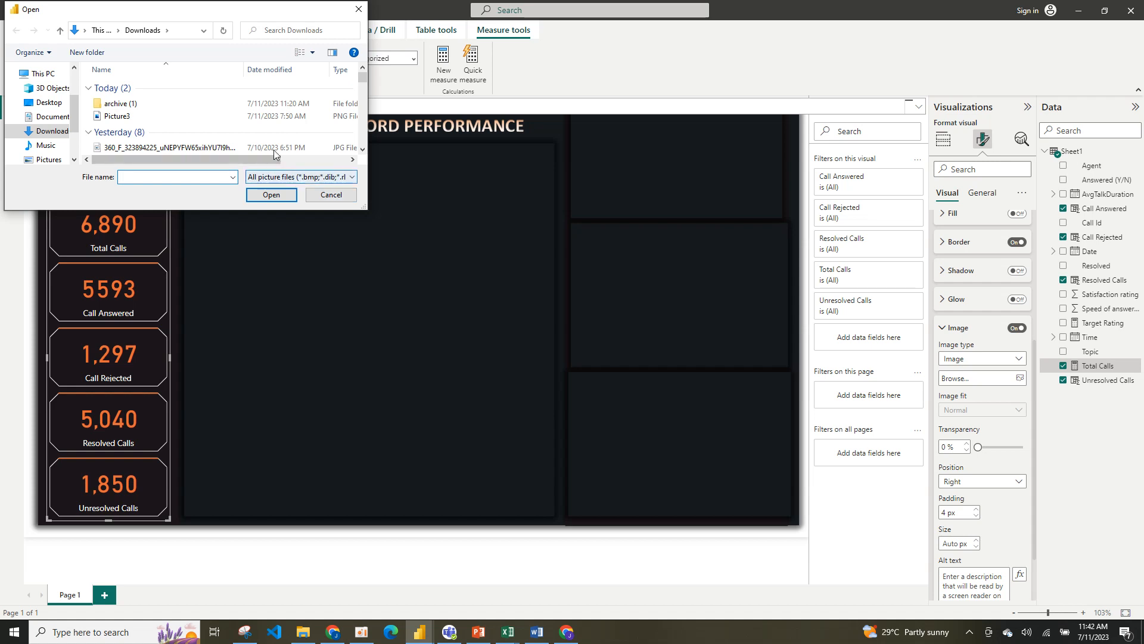
left_click(361, 149)
left_click(362, 150)
left_click(361, 152)
left_click(361, 152)
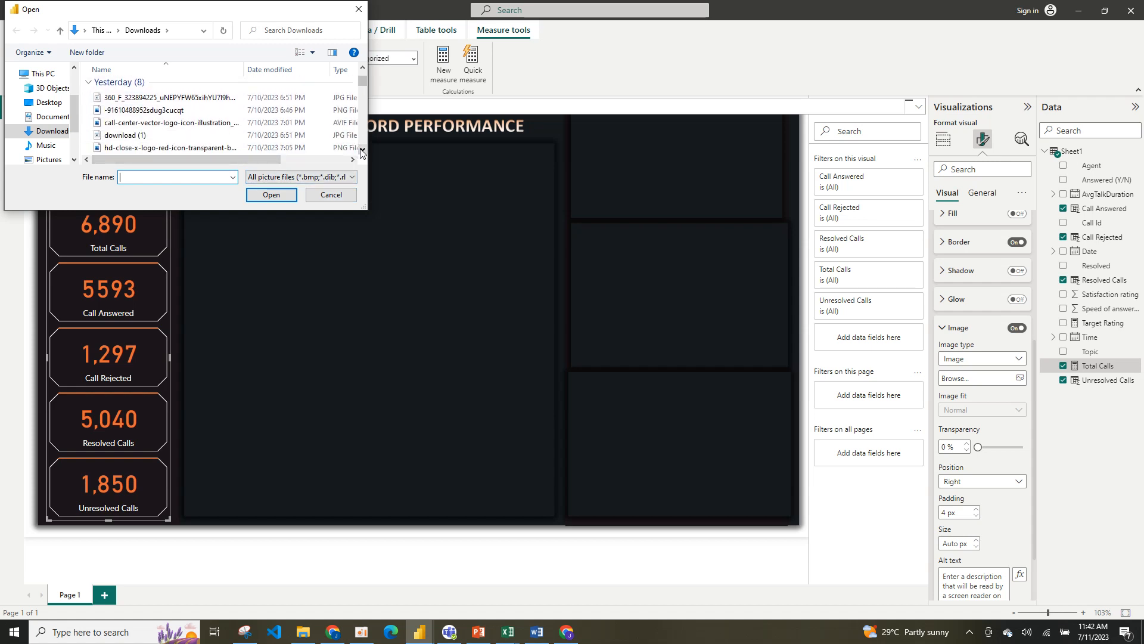
left_click(361, 152)
left_click(361, 151)
left_click(361, 152)
left_click(361, 152)
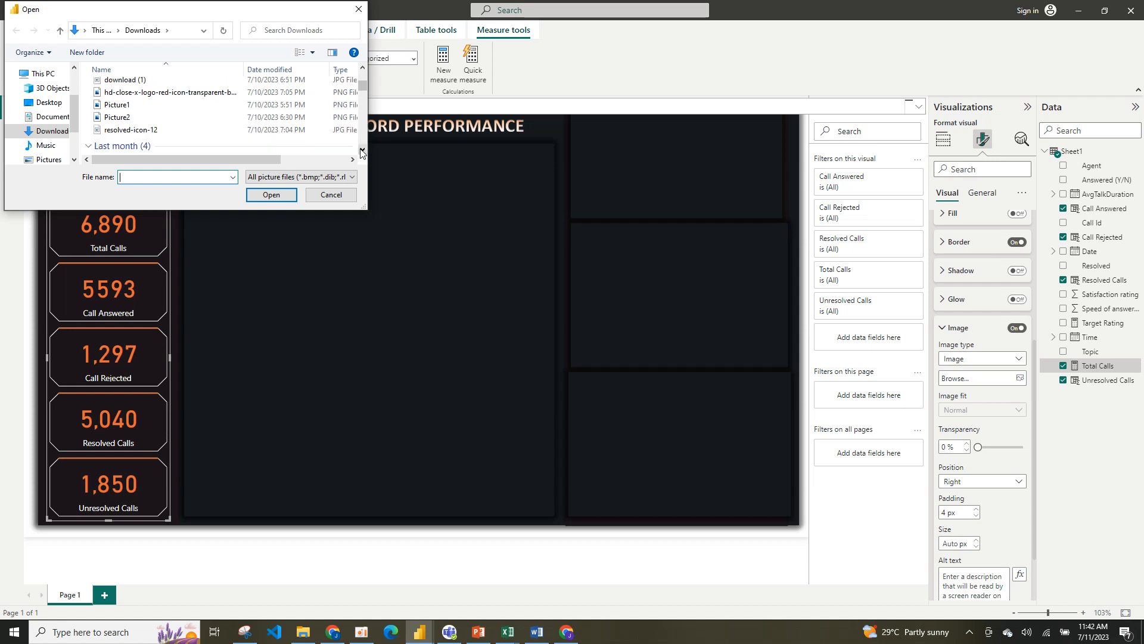
left_click_drag(363, 85, 369, 80)
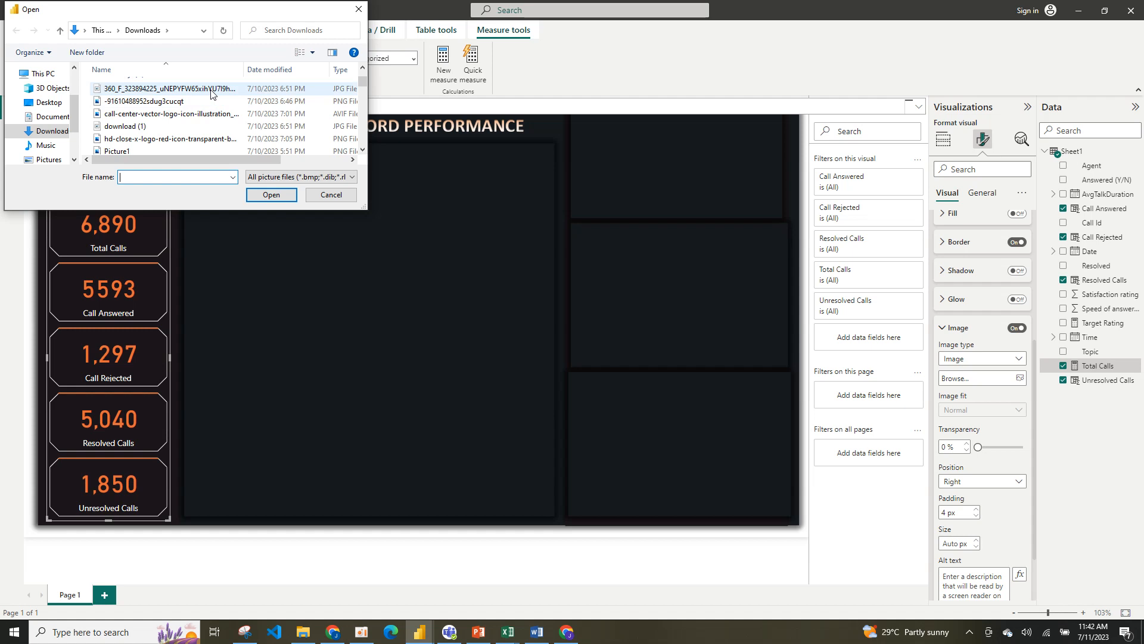
left_click(213, 114)
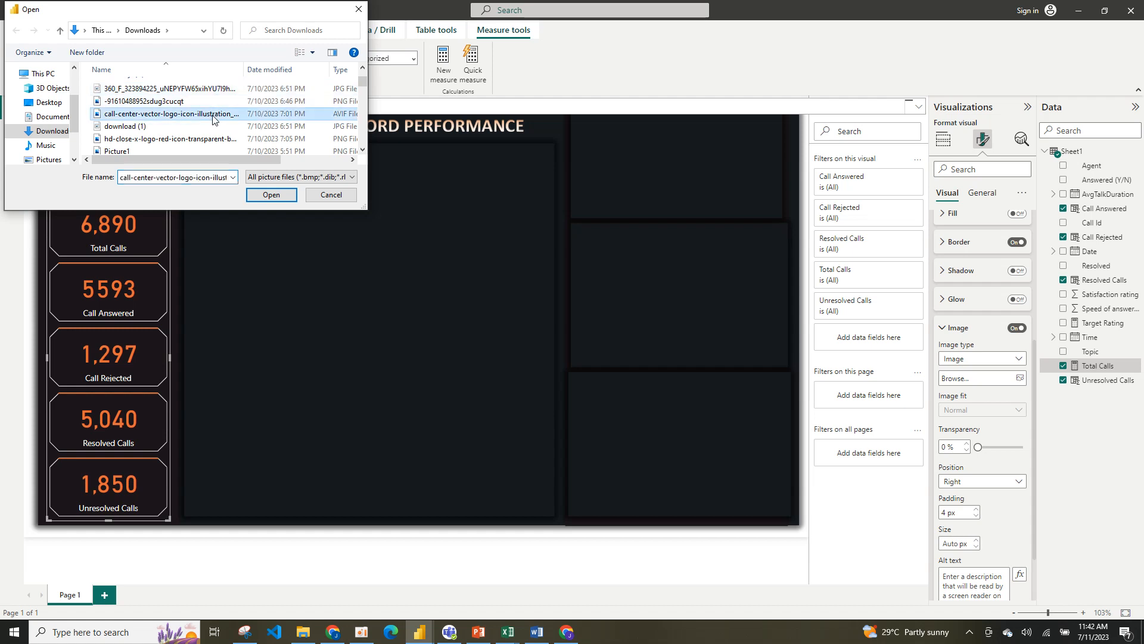
left_click(272, 195)
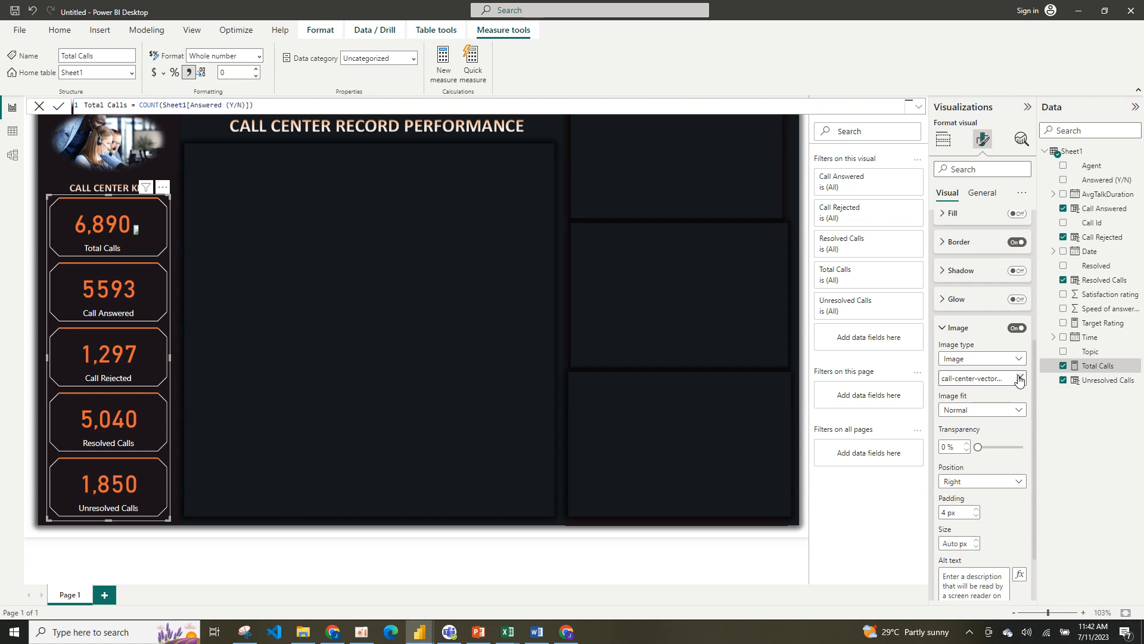
left_click(1019, 380)
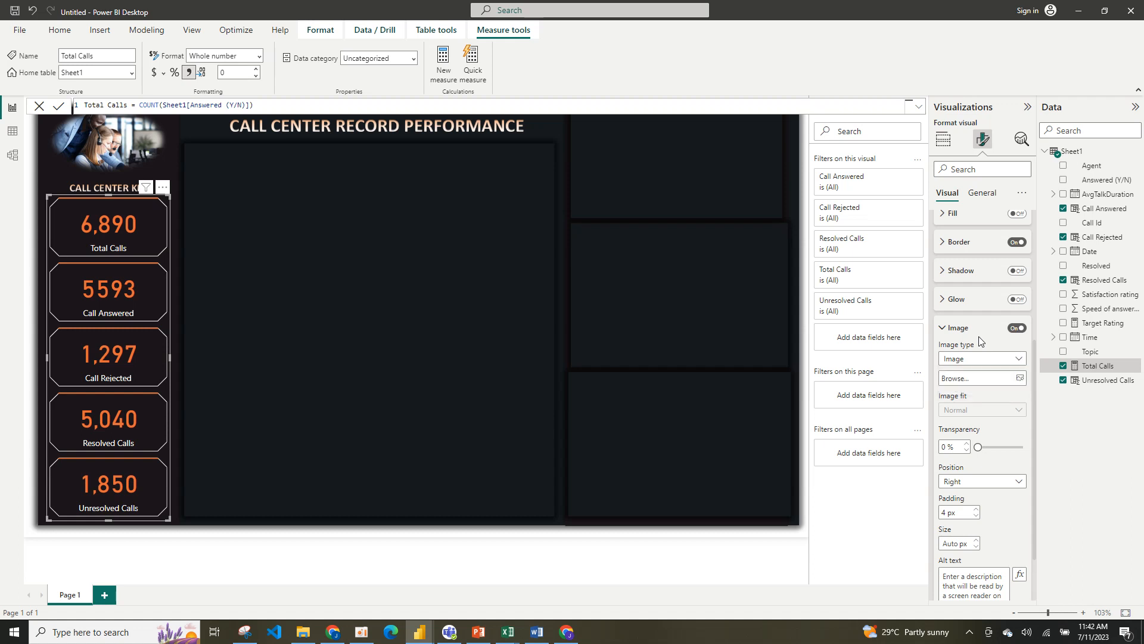
left_click(1020, 378)
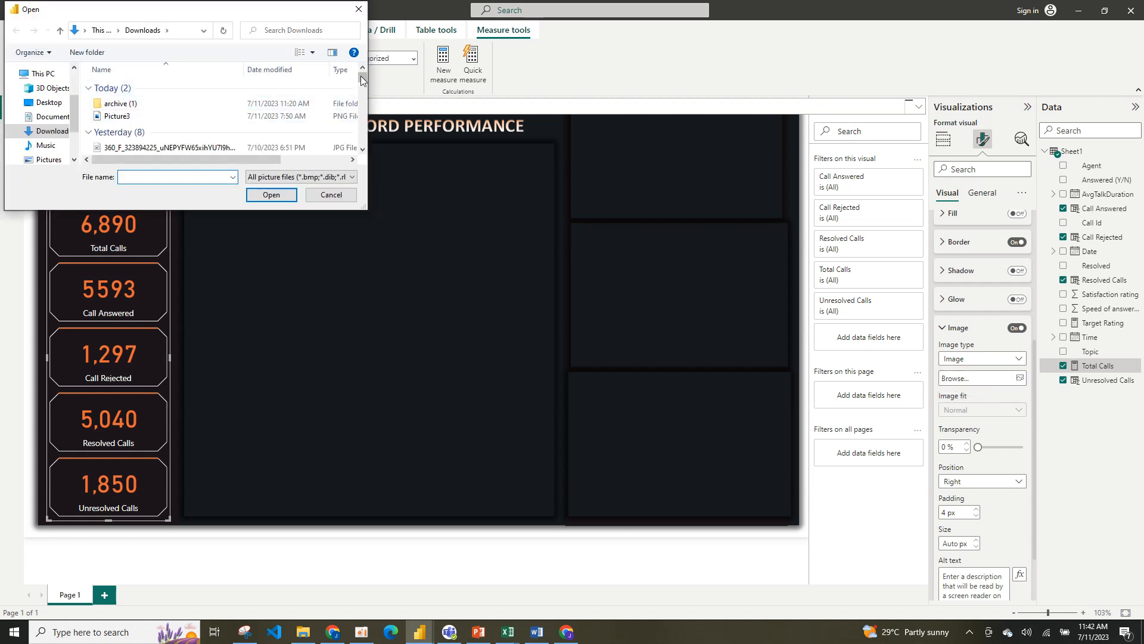
left_click_drag(362, 76, 363, 85)
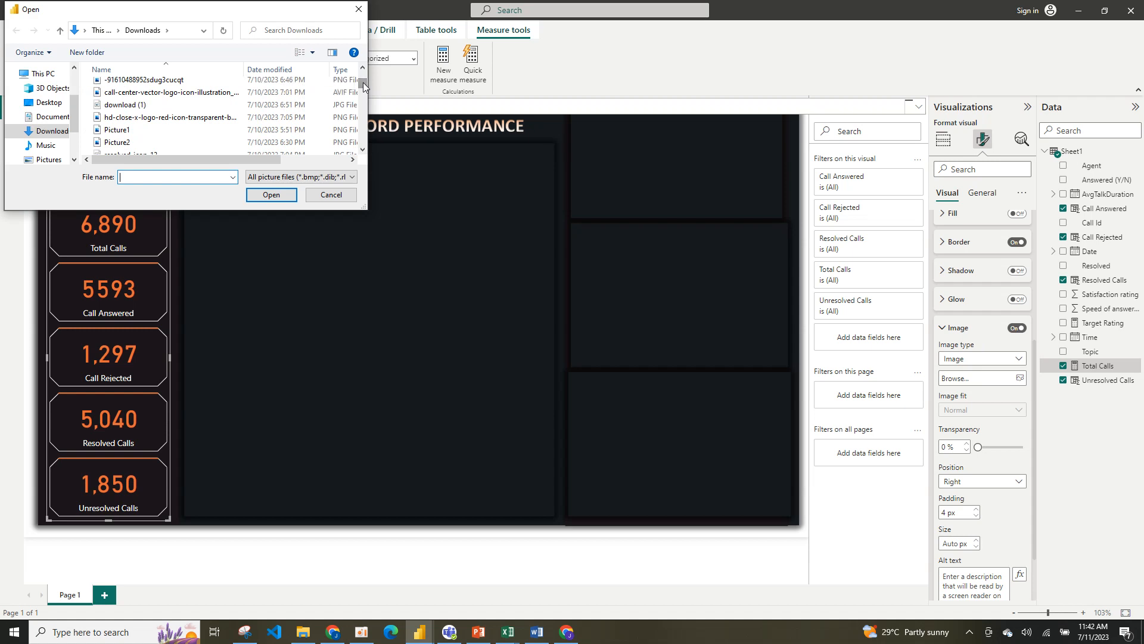
left_click(55, 104)
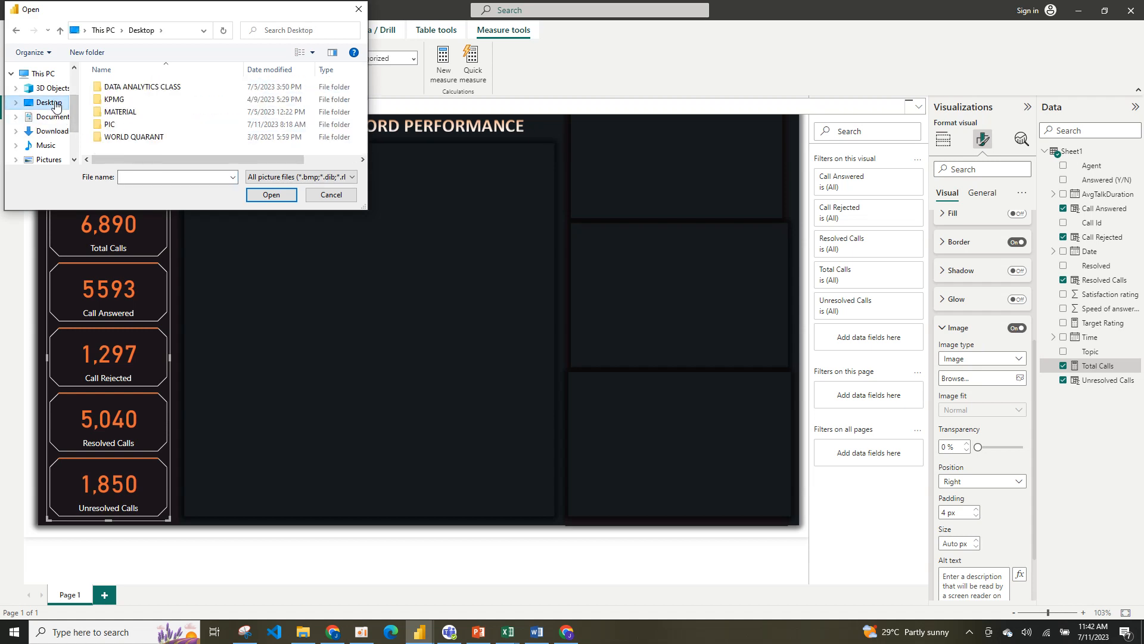
double_click(136, 126)
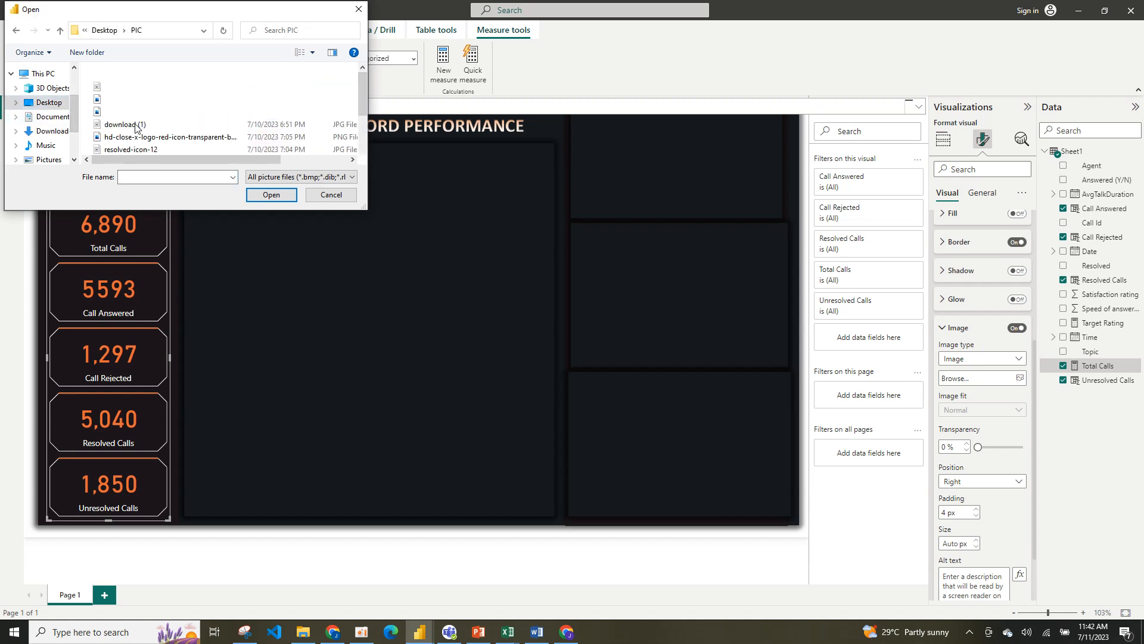
left_click(214, 105)
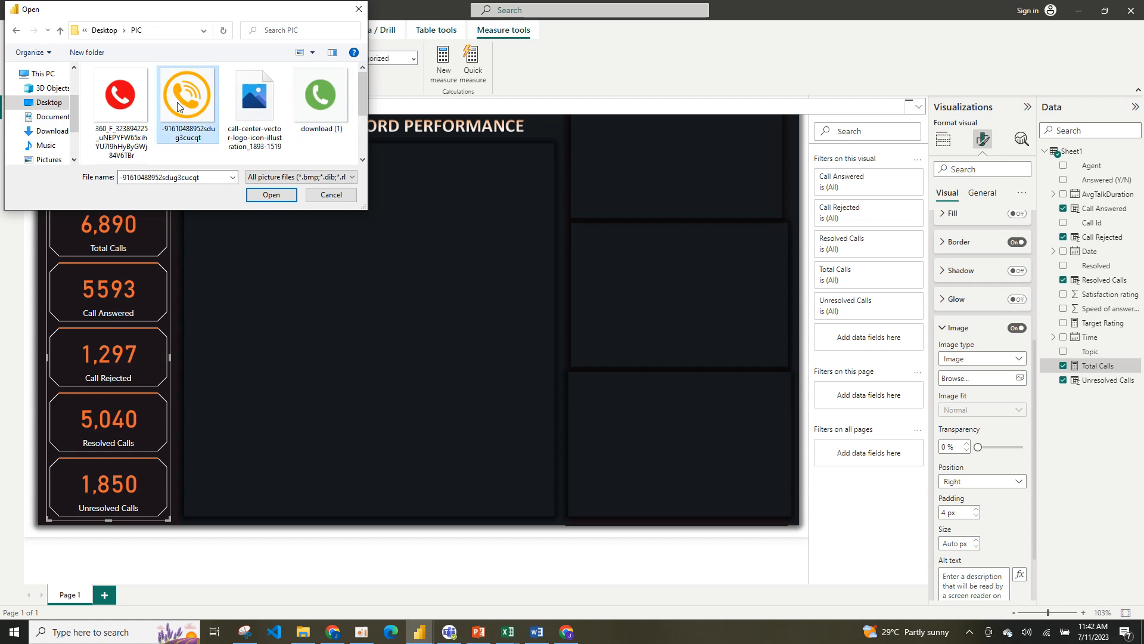
left_click(272, 194)
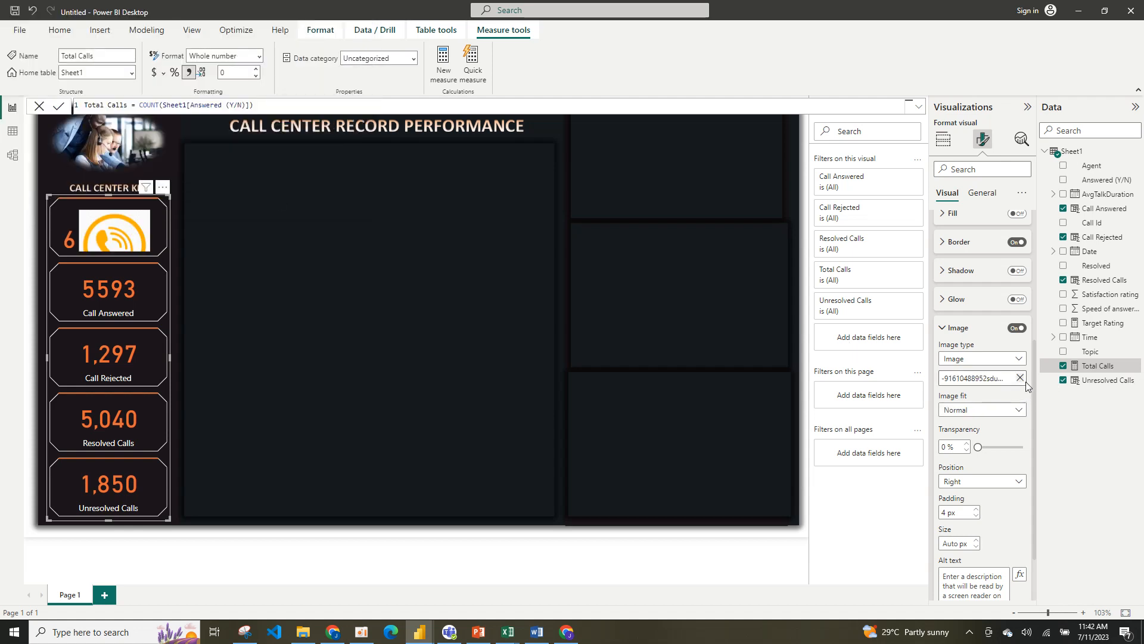
Format the Total Calls card image with image fit Fit, position Left and size 40 px.
left_click(1013, 409)
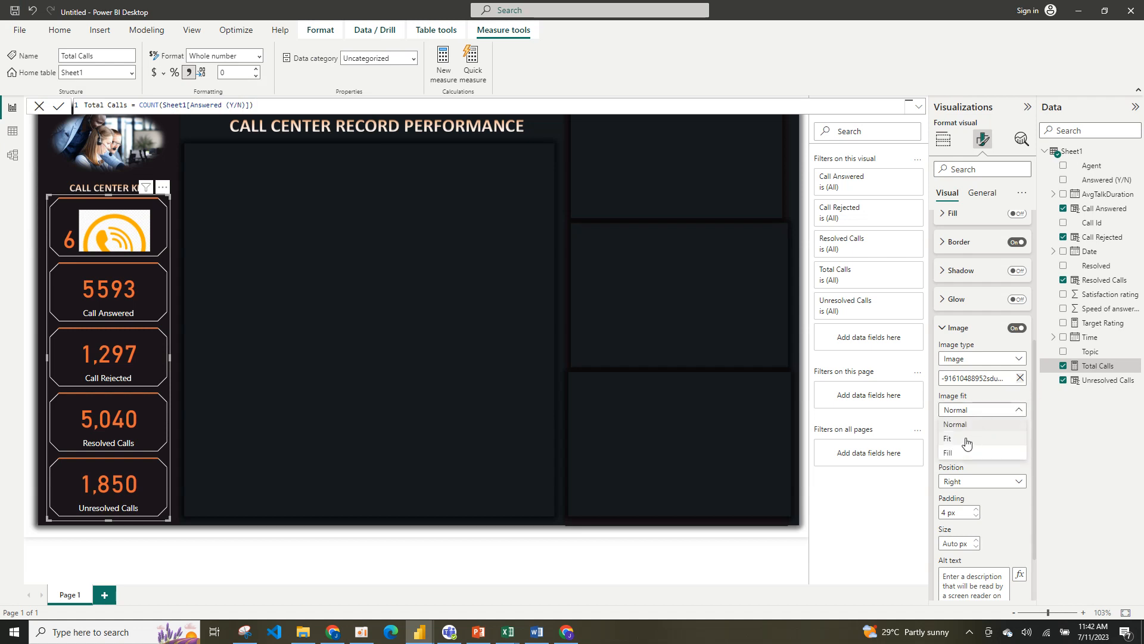
left_click(965, 440)
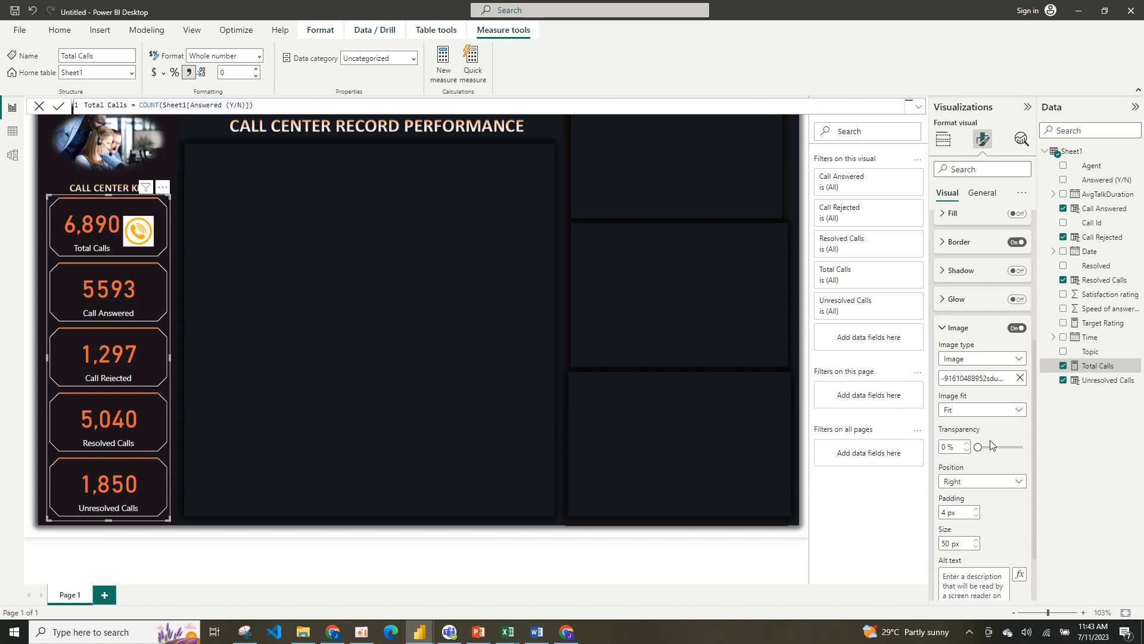
left_click(1016, 481)
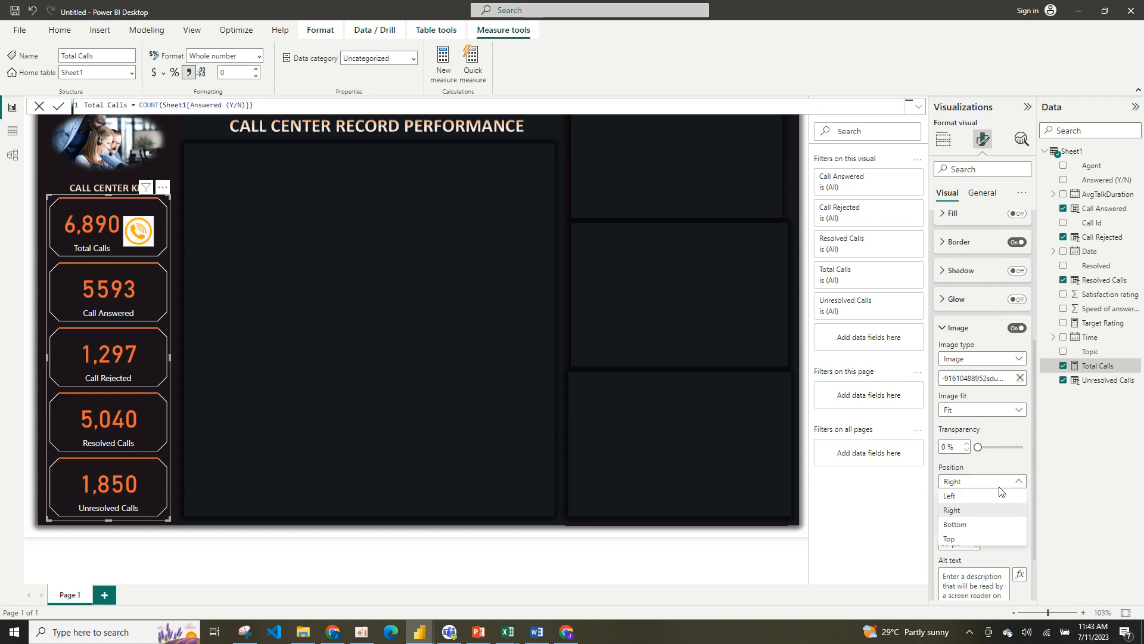
left_click(964, 498)
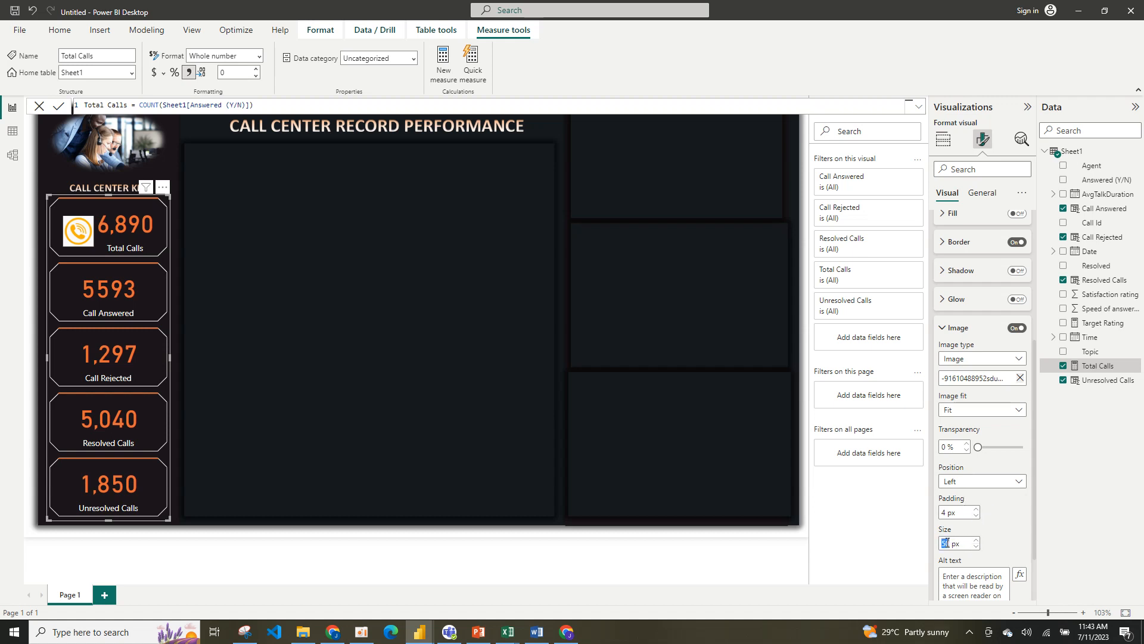
type("40")
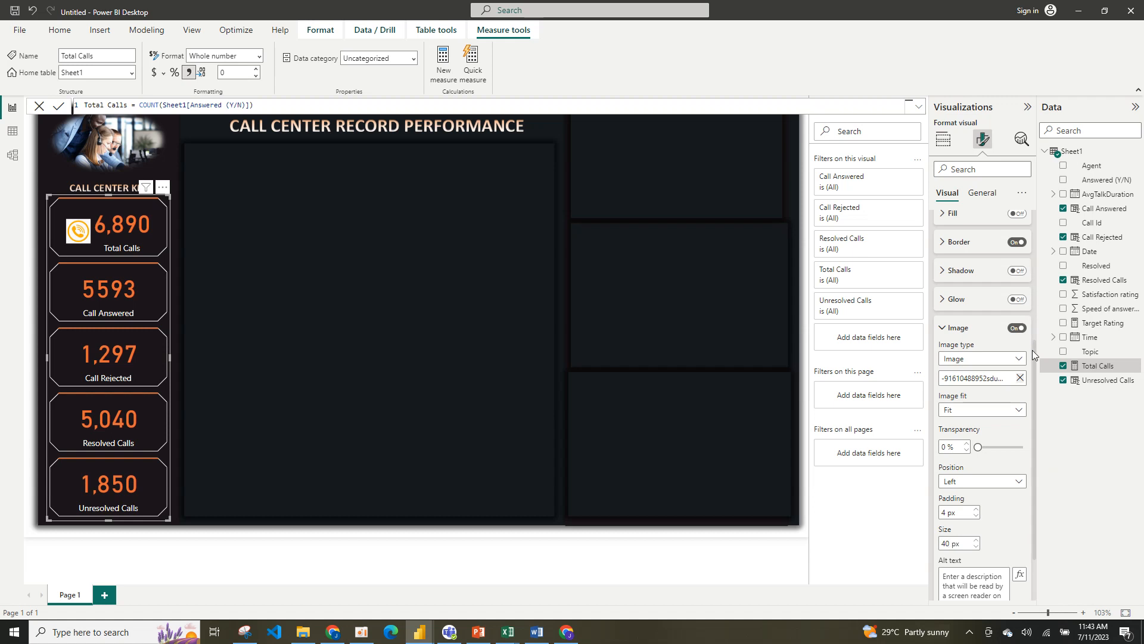
Add the green phone icon picture download (1) from the PIC folder as the Call Answered card image.
scroll(1032, 294, "up", 3)
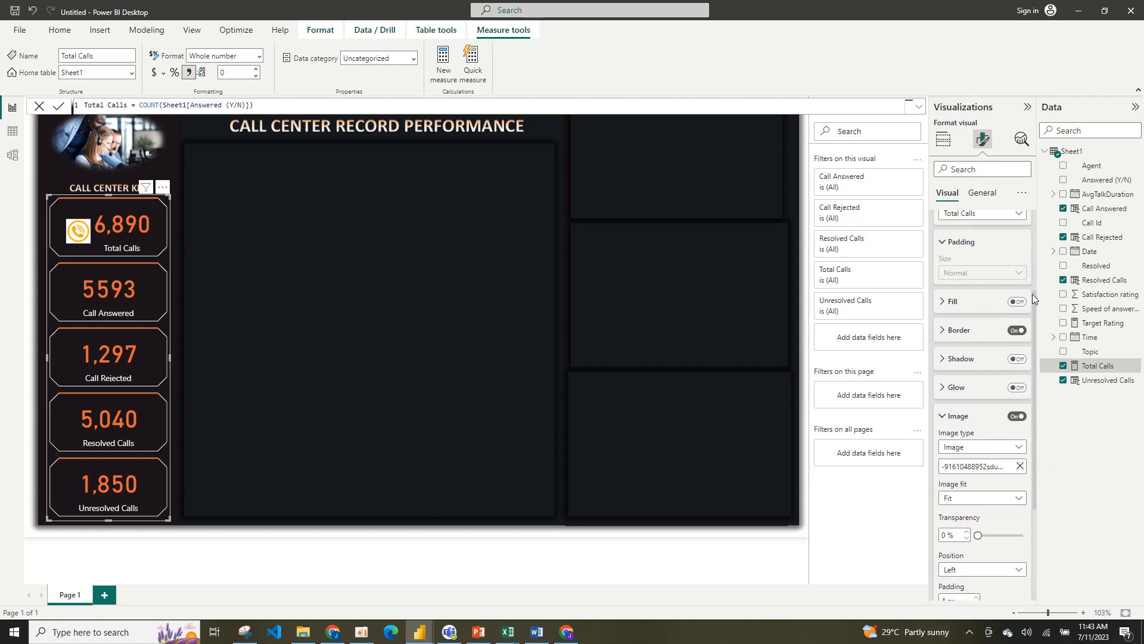
left_click(1005, 286)
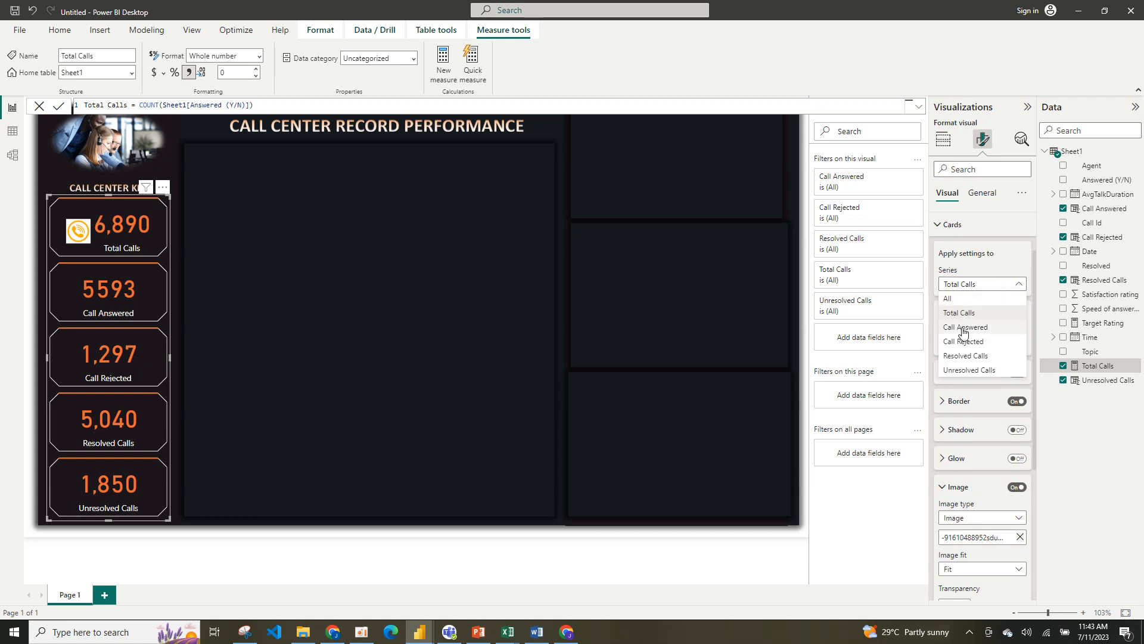
left_click(963, 328)
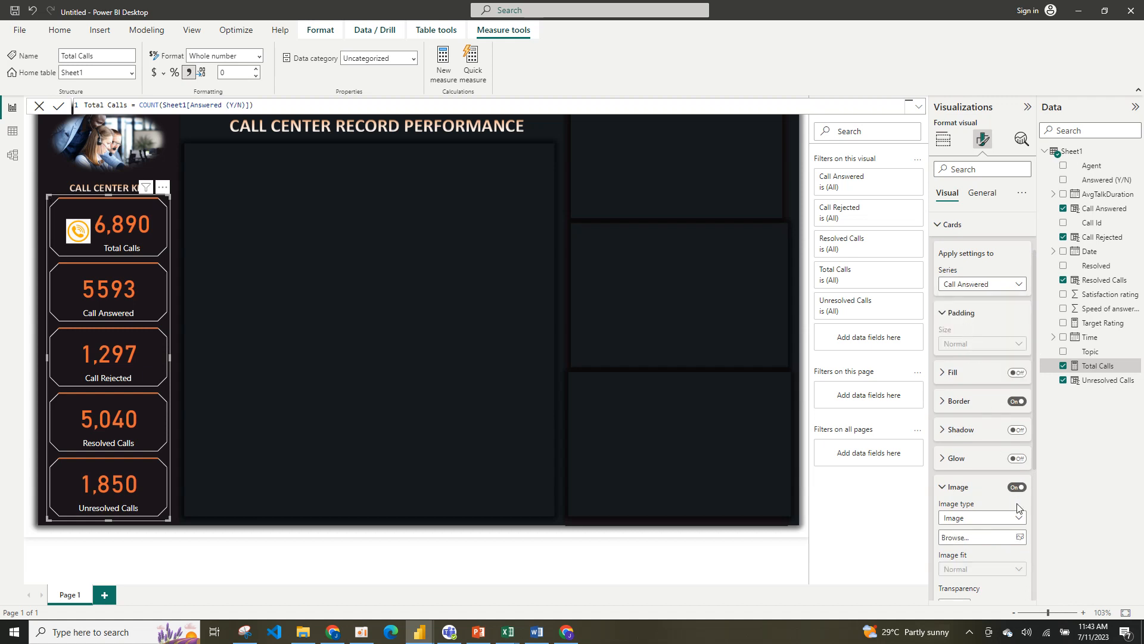
left_click(1017, 538)
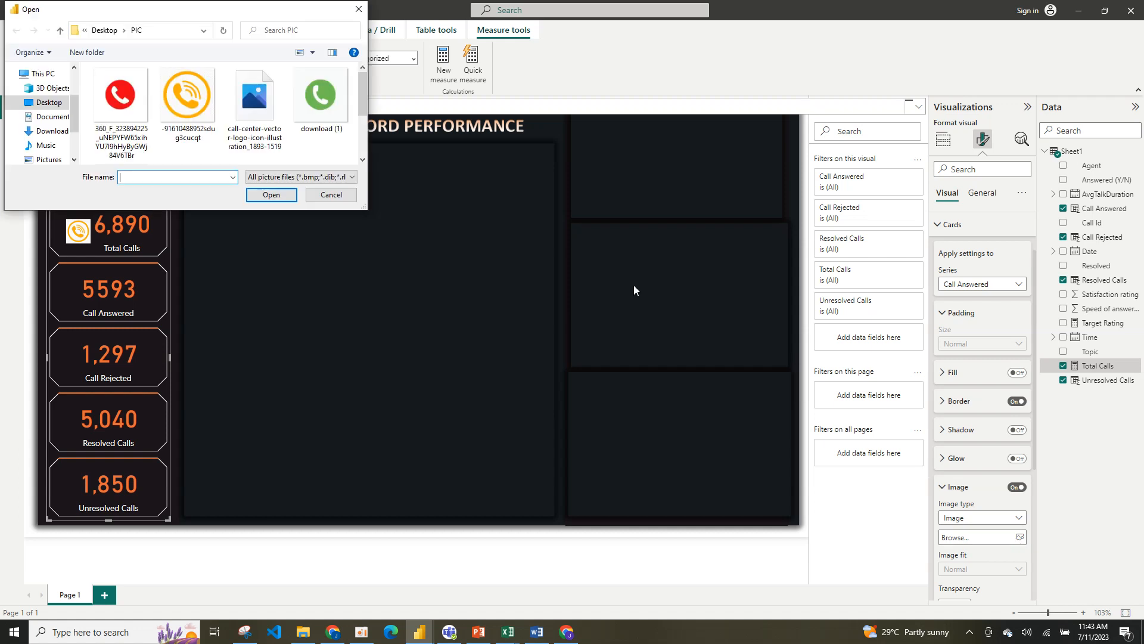
left_click(319, 113)
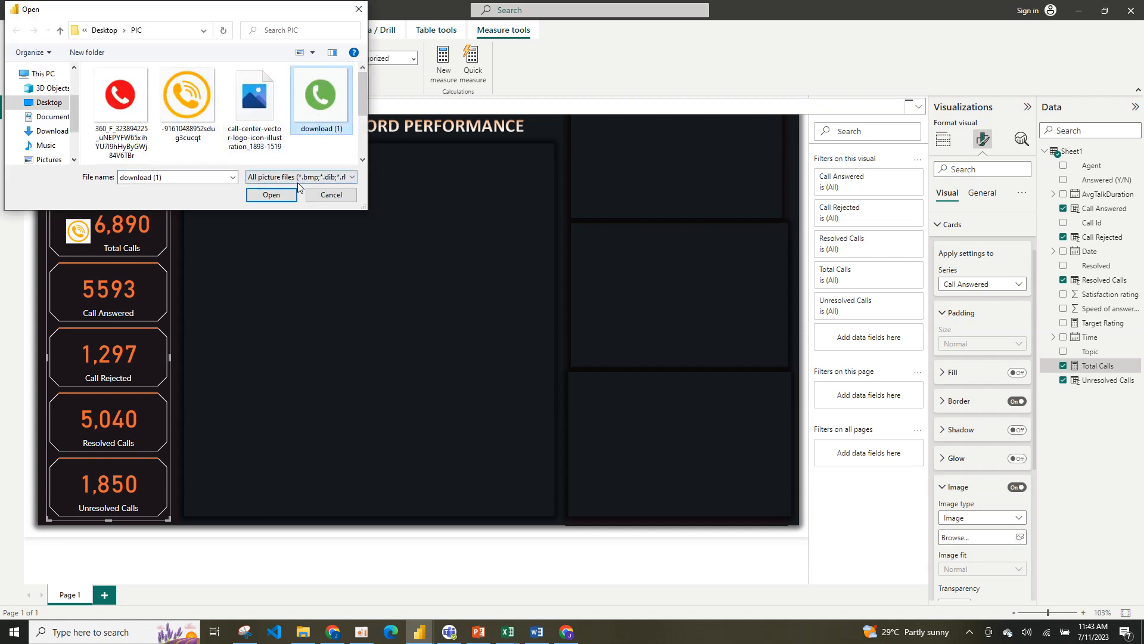
left_click(288, 196)
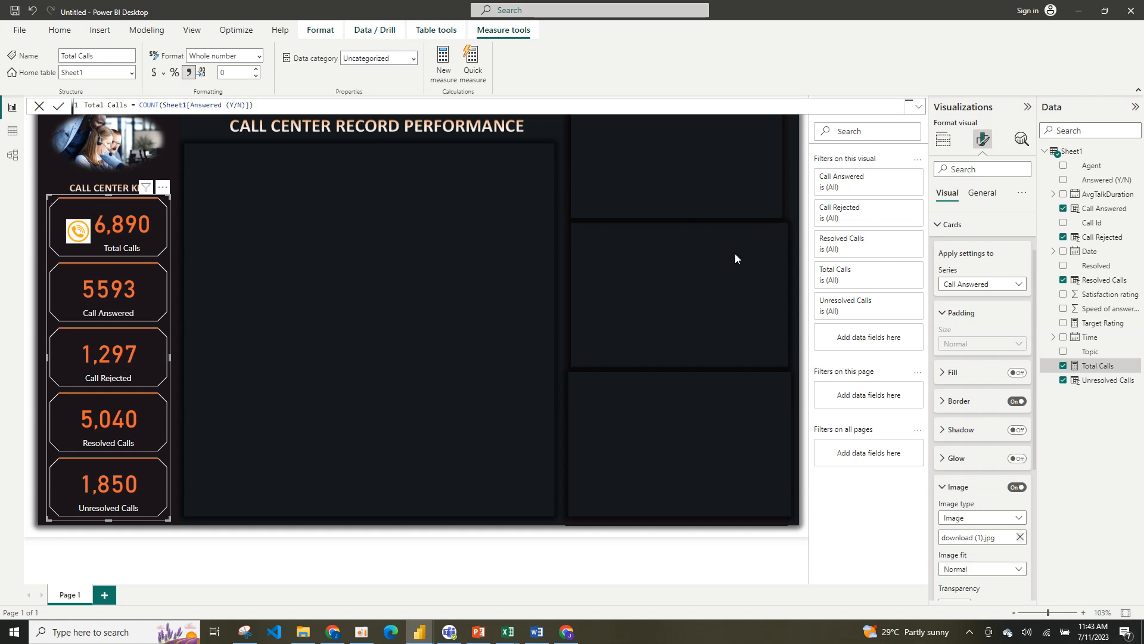
Format the Call Answered card image with image fit Fit, position Left and size 40 px.
left_click(1022, 569)
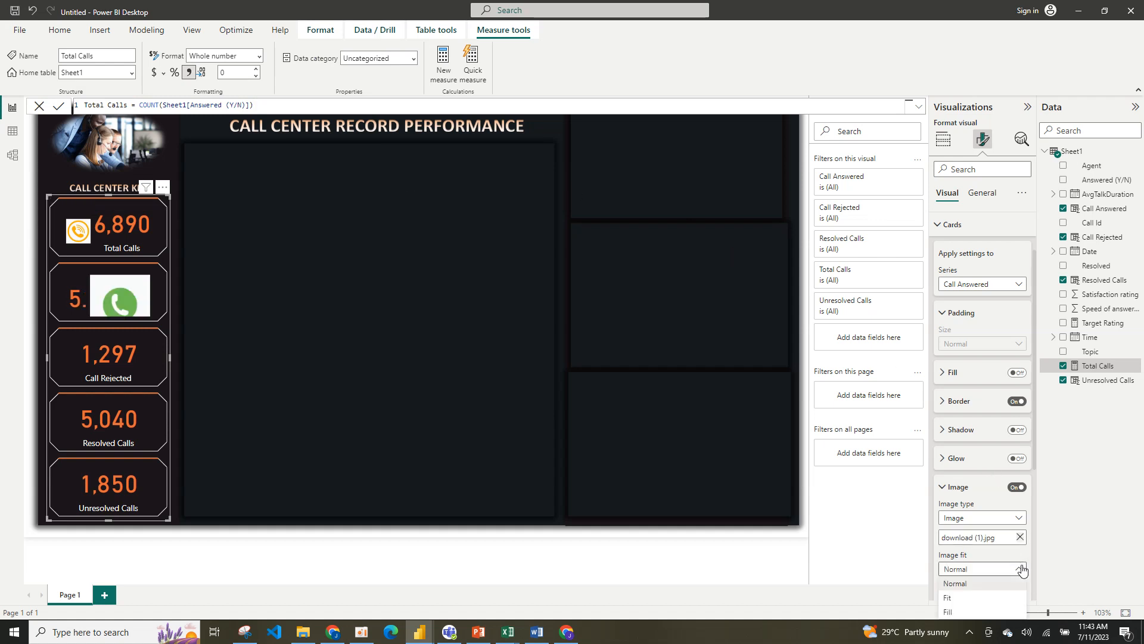
left_click(979, 598)
left_click_drag(1034, 451, 1035, 537)
left_click(989, 486)
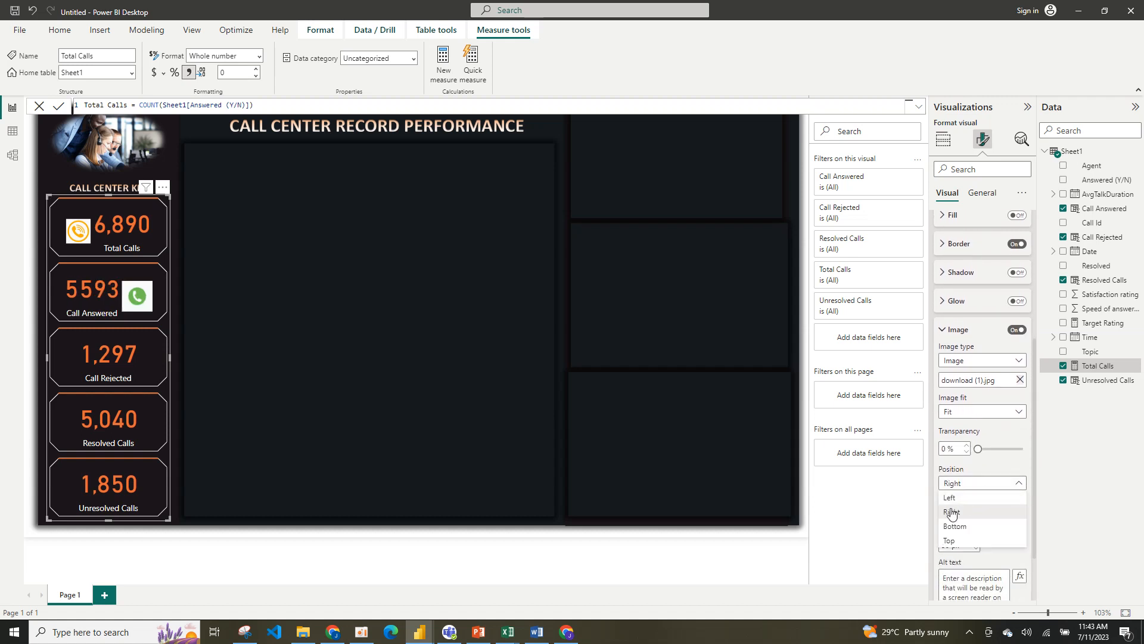
left_click(952, 498)
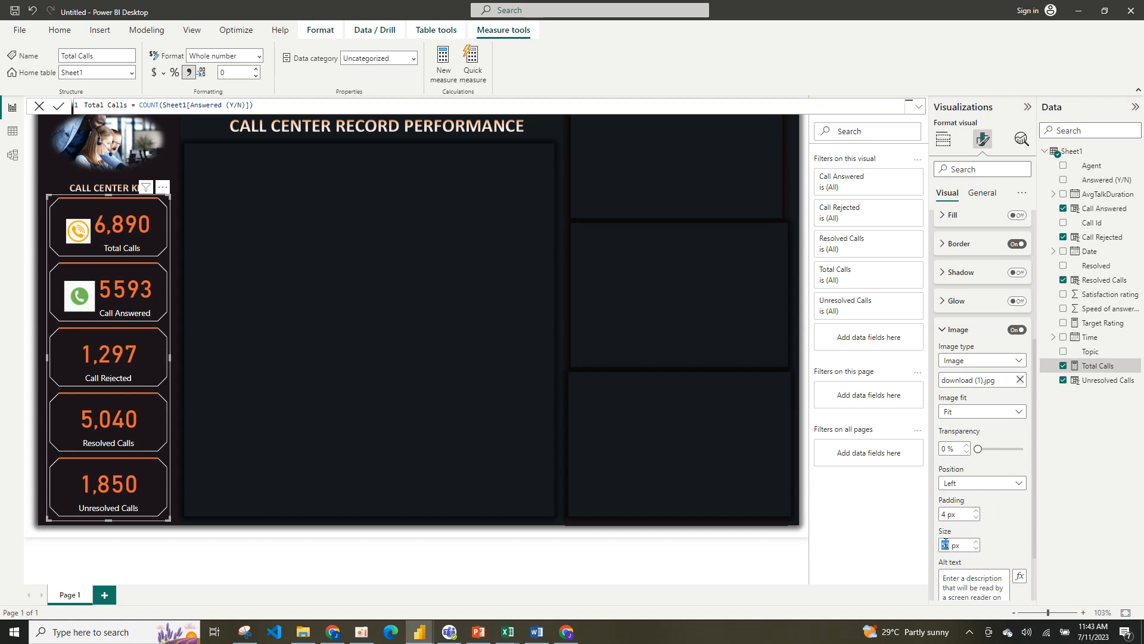
key("BackSpace")
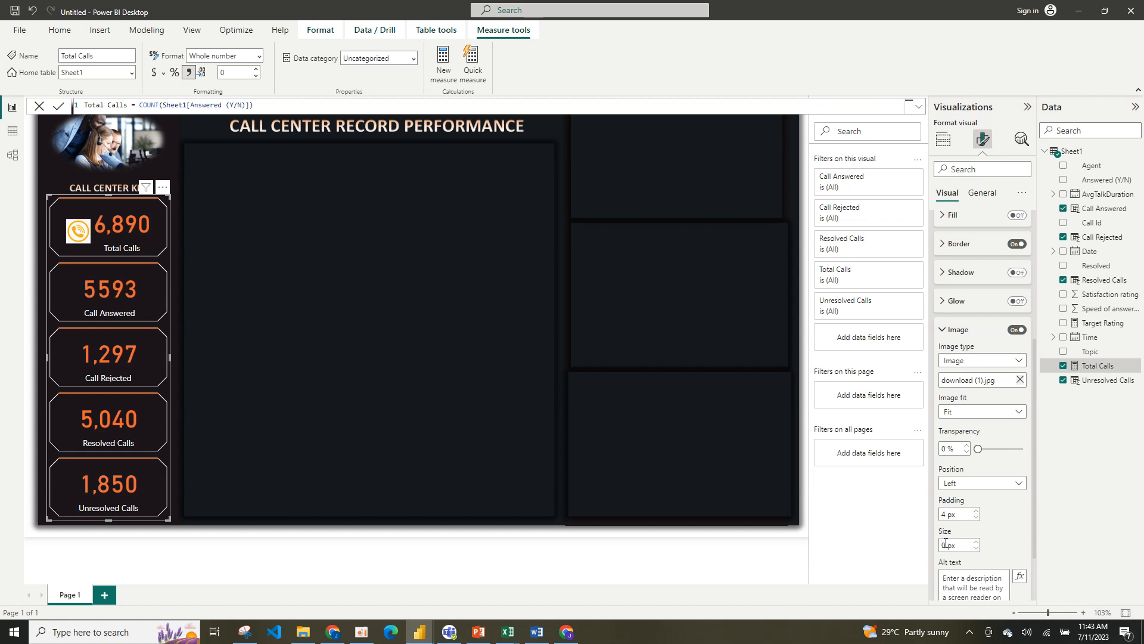
type("4")
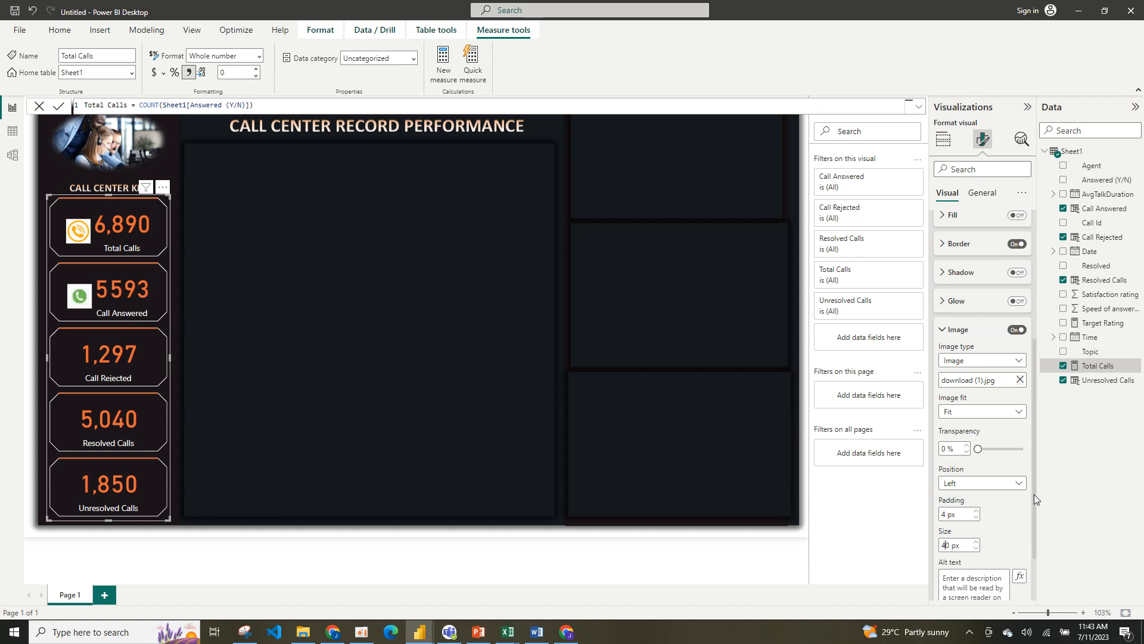
Add the red phone icon picture starting with 360_F_323894225 from the PIC folder as the Call Rejected card image.
left_click_drag(1035, 495, 1032, 310)
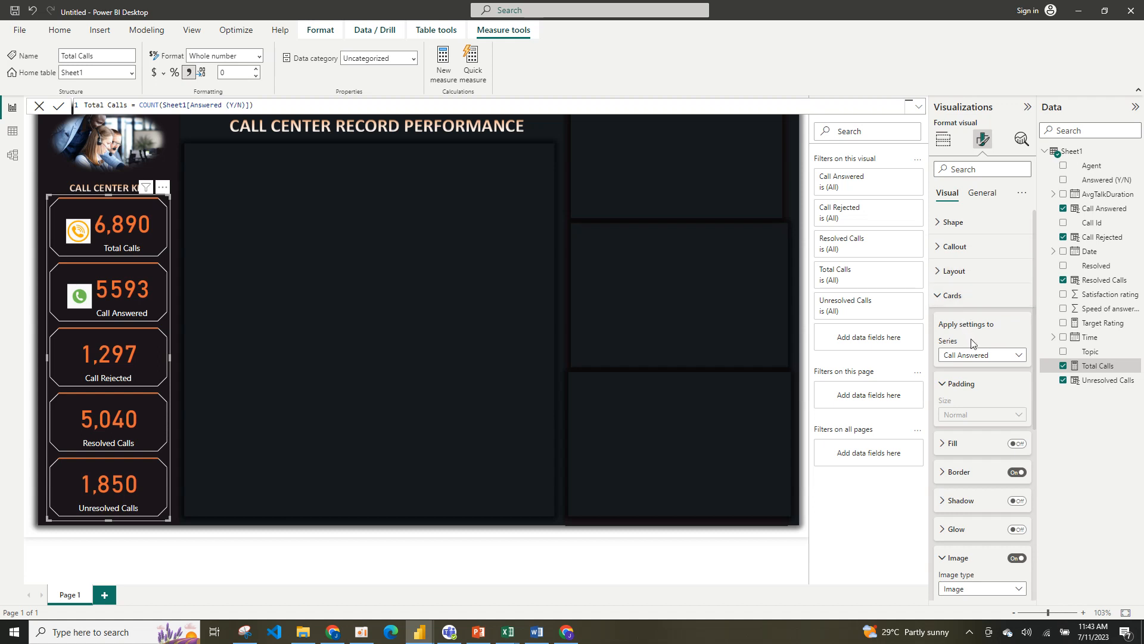
left_click(983, 356)
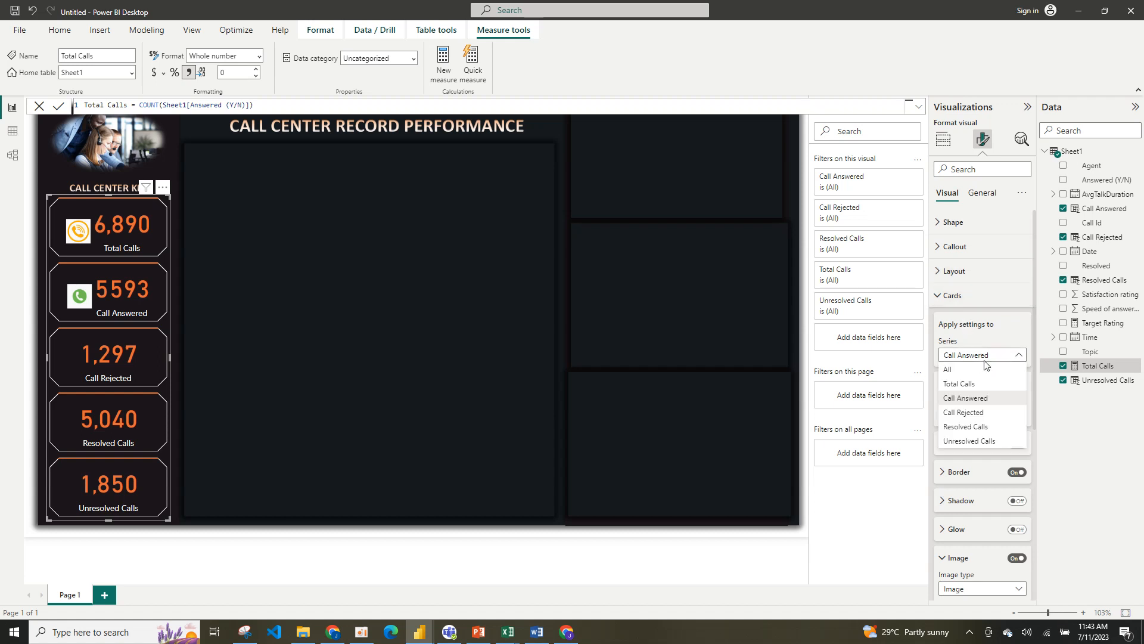
left_click(975, 416)
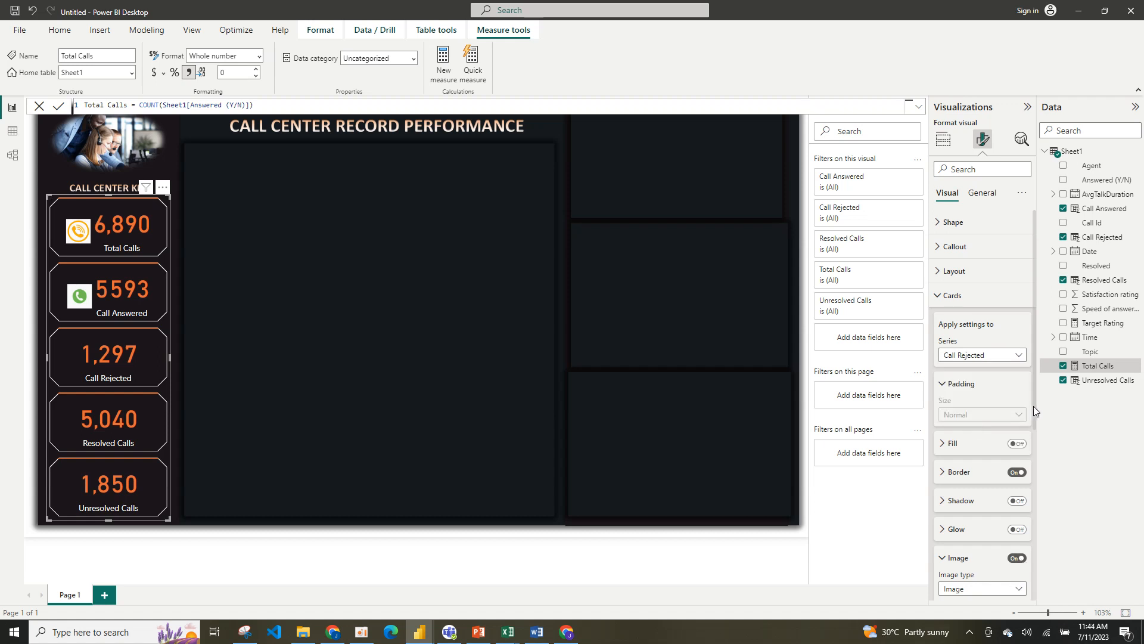
left_click_drag(1034, 411, 1035, 469)
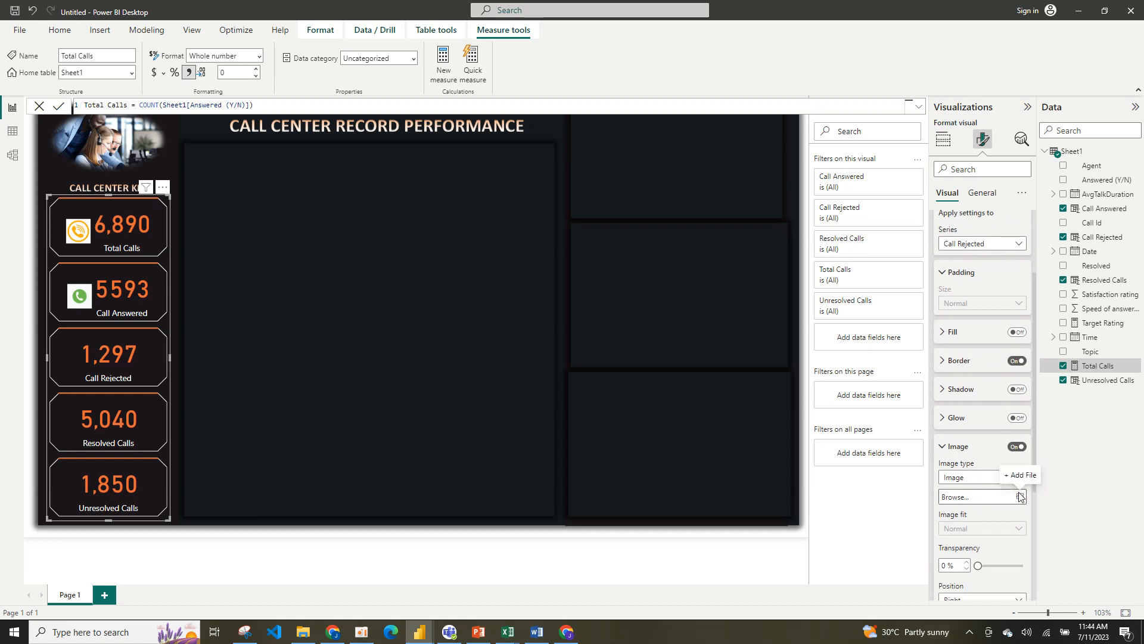
left_click(1021, 497)
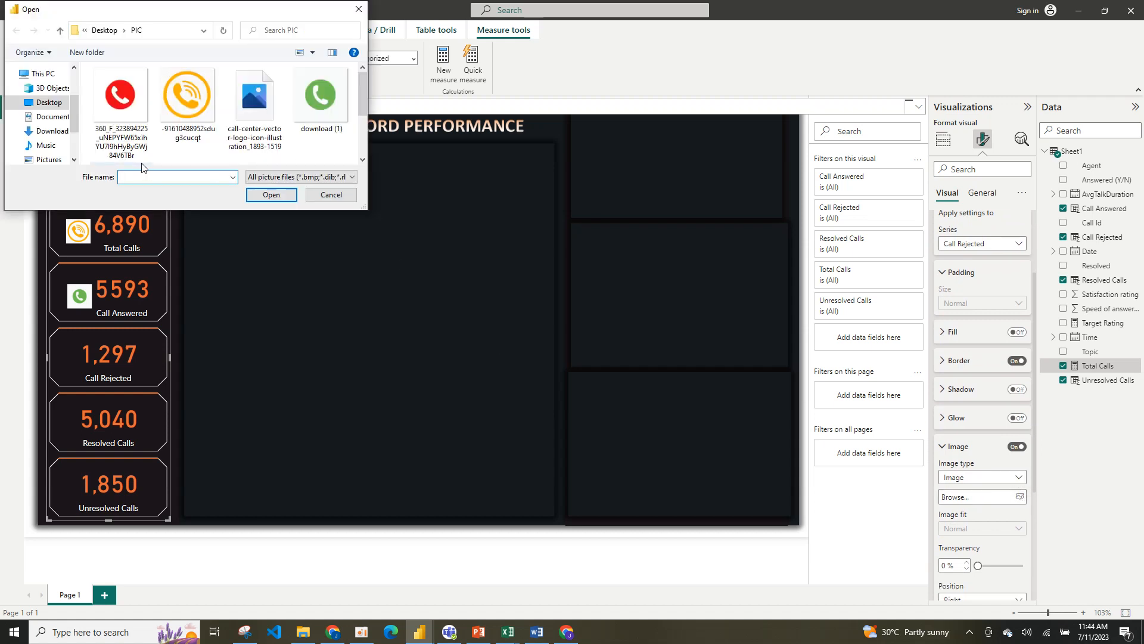
left_click(113, 111)
left_click(272, 195)
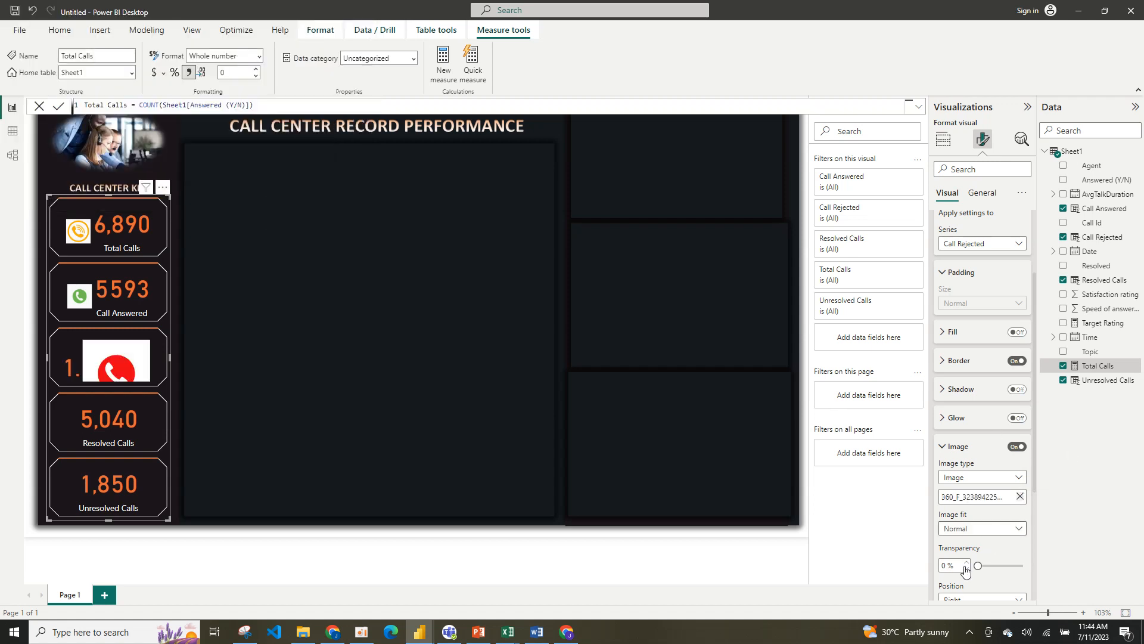
Format the Call Rejected card image with image fit Fit, position Left and size 40 px.
left_click(1015, 528)
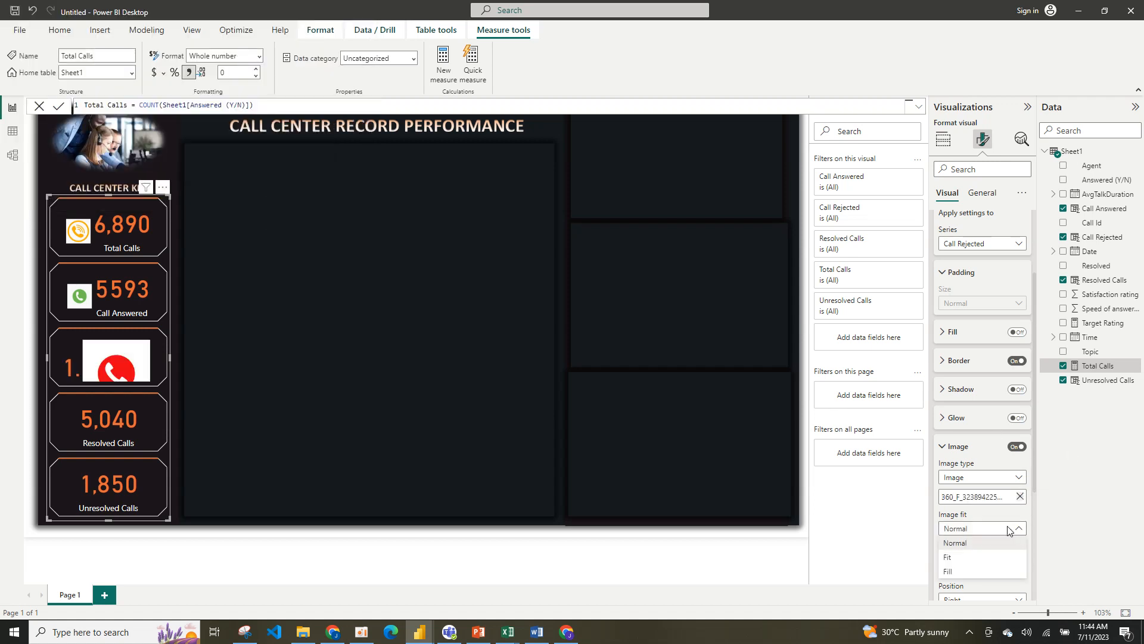
left_click(964, 560)
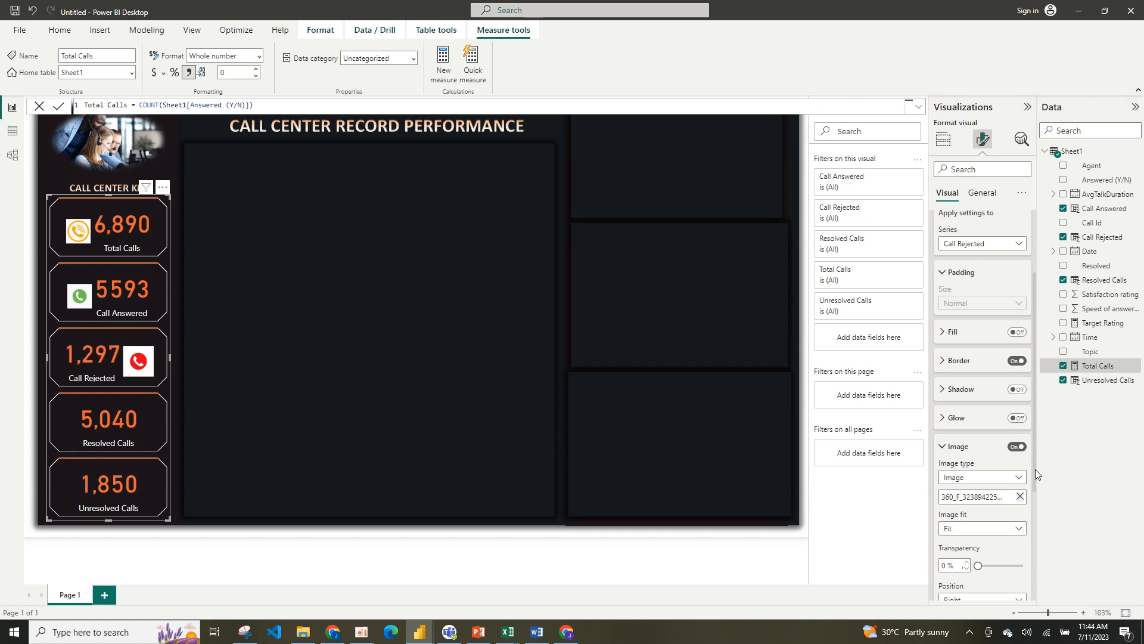
scroll(1035, 470, "down", 2)
left_click(981, 519)
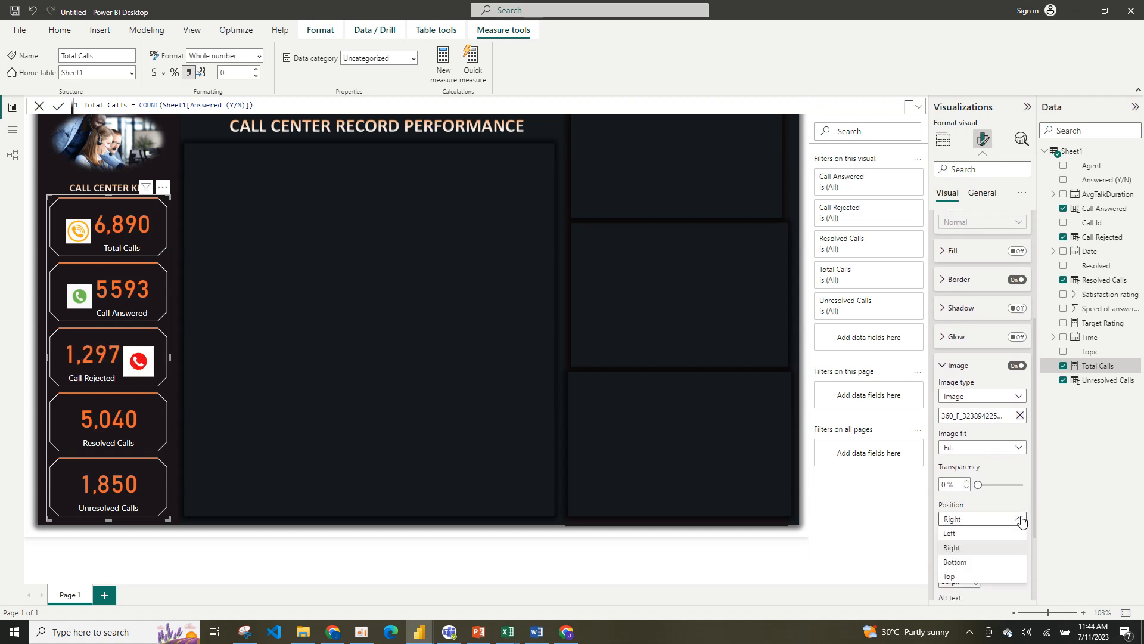
left_click(972, 533)
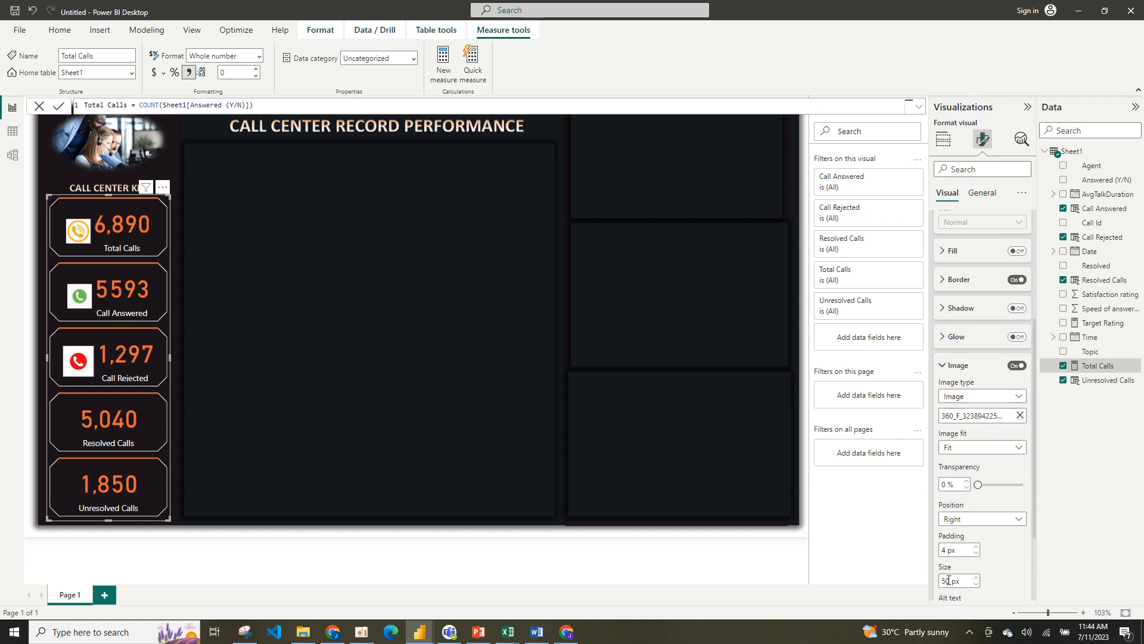
double_click(949, 580)
type("40")
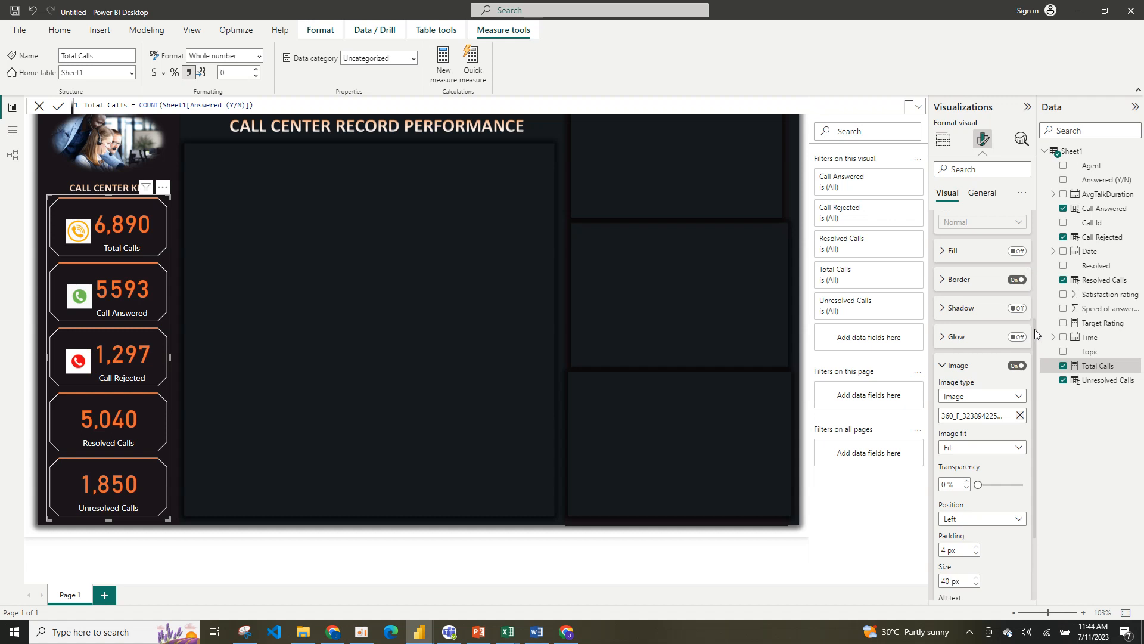
Add the green check mark picture resolved-icon-12 from the PIC folder as the Resolved Calls card image.
left_click_drag(1037, 334, 1043, 284)
left_click(1016, 250)
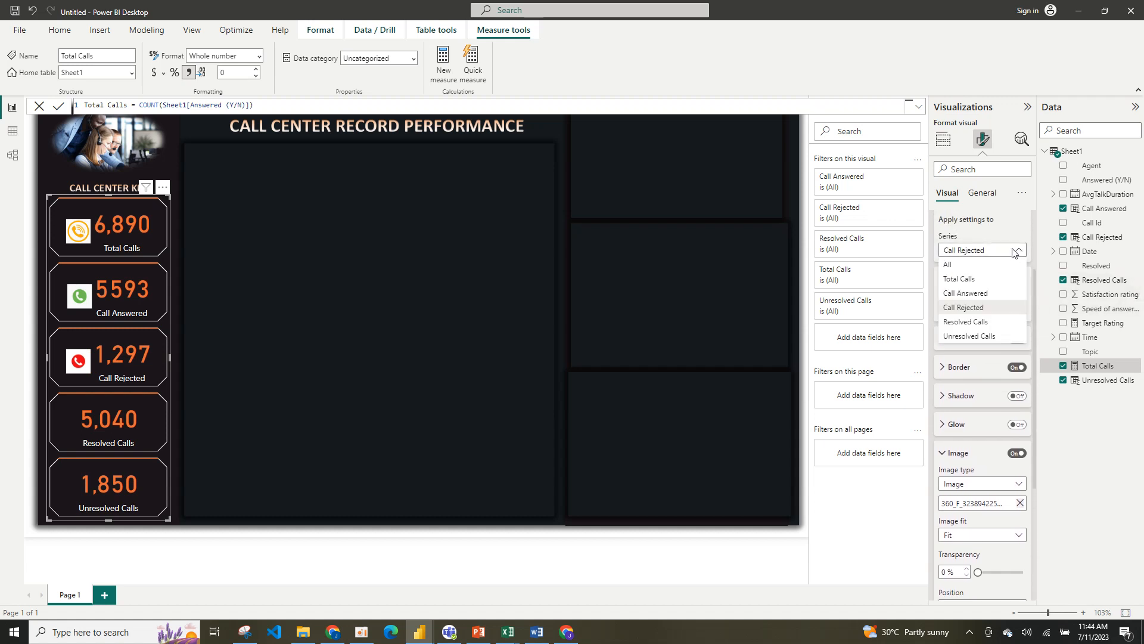
left_click(975, 323)
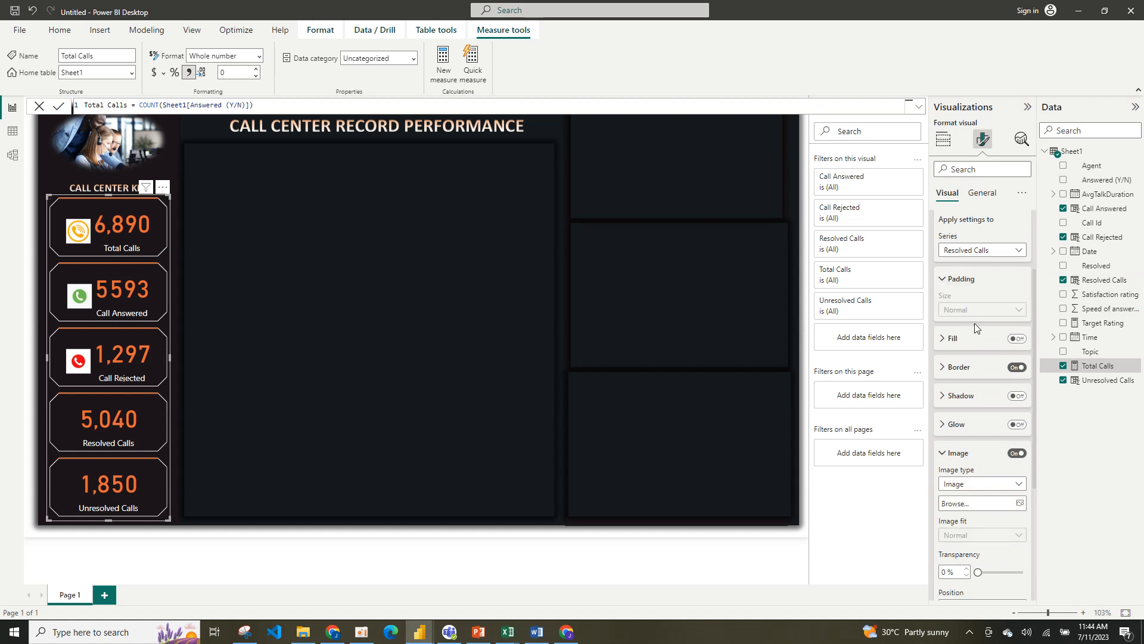
left_click(1020, 504)
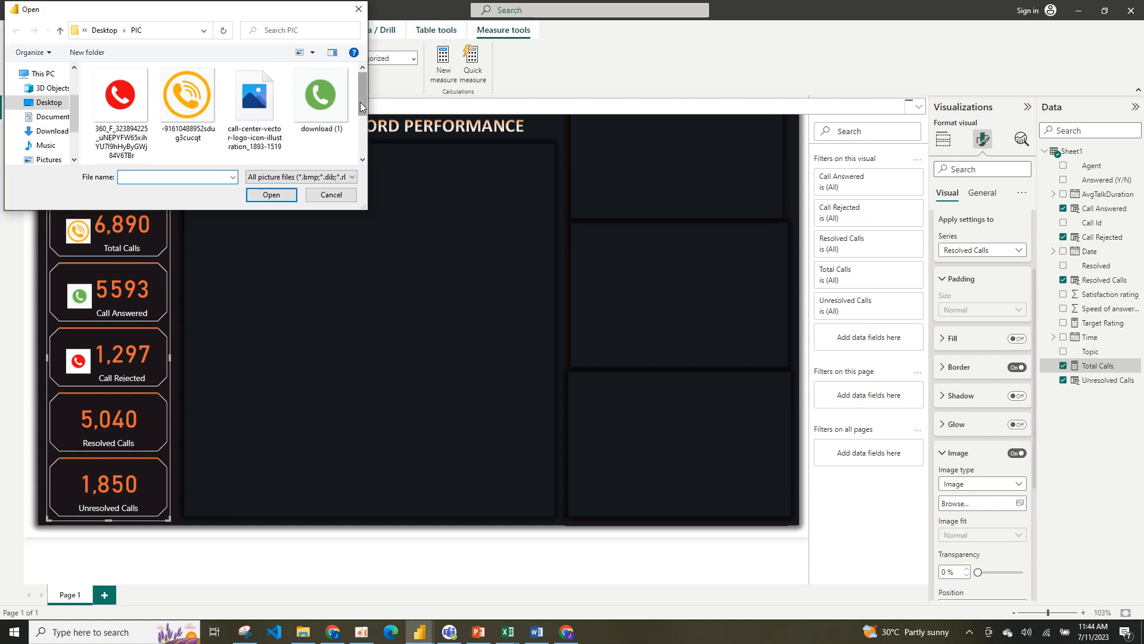
left_click_drag(363, 115, 363, 150)
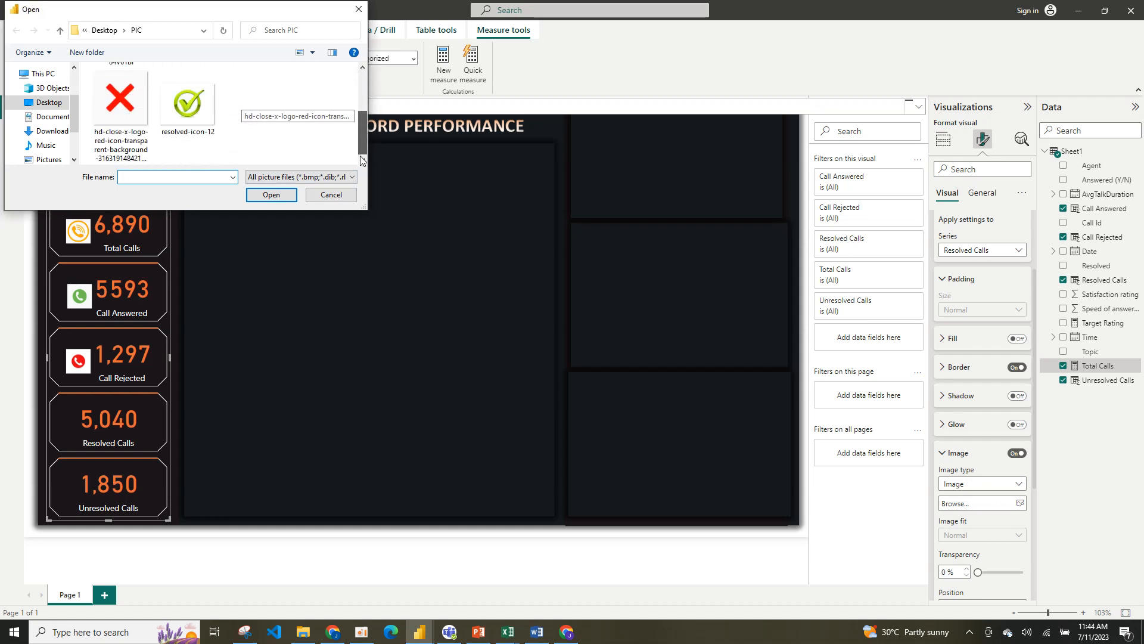
left_click(199, 113)
left_click(270, 195)
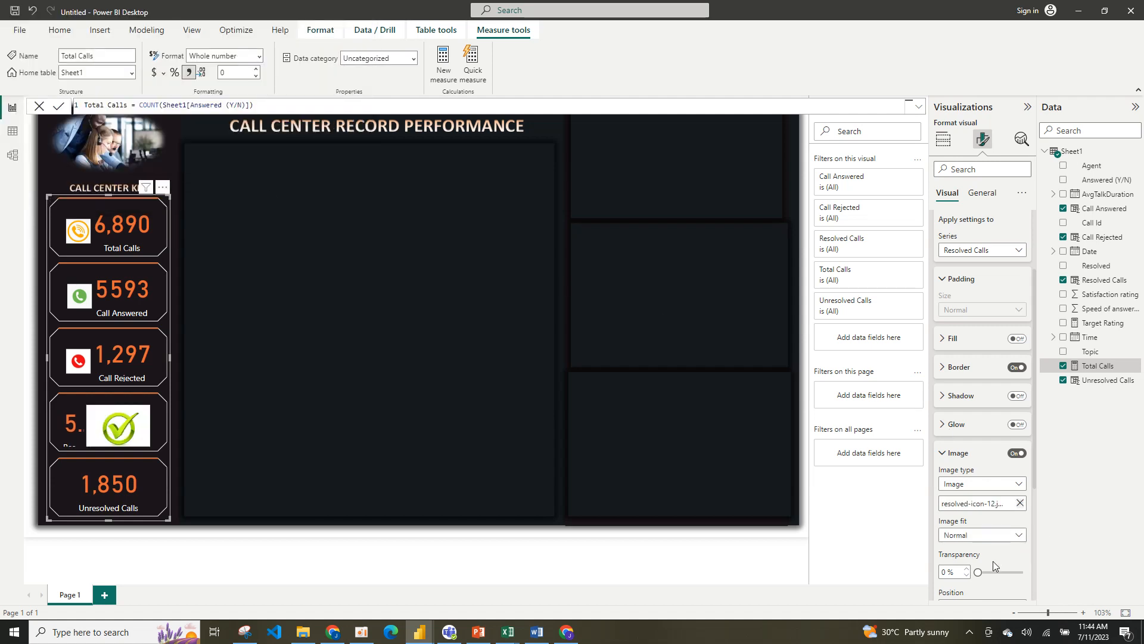
Set the Resolved Calls card image to image fit Fit and size 40 px.
left_click(1003, 535)
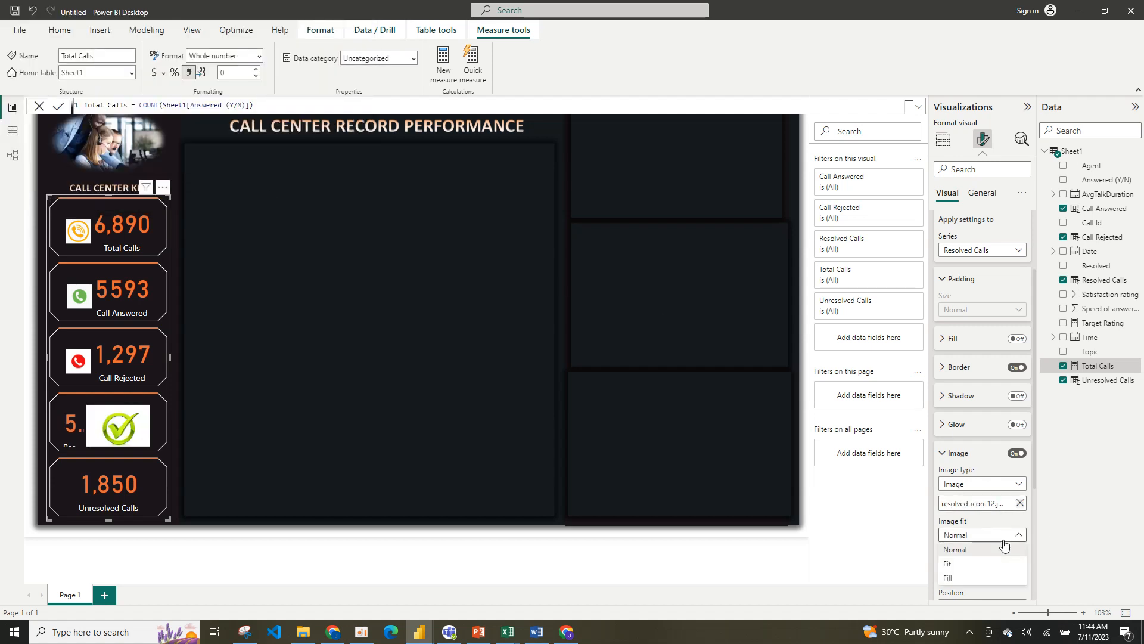
left_click(964, 565)
left_click_drag(1035, 461, 1043, 548)
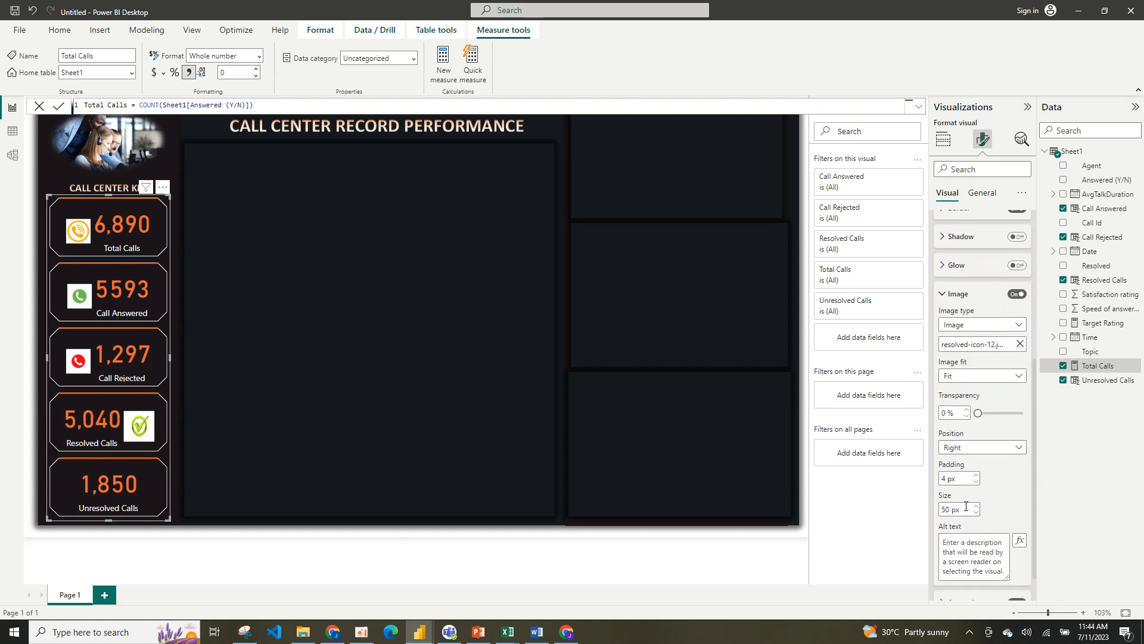
double_click(943, 508)
type("40")
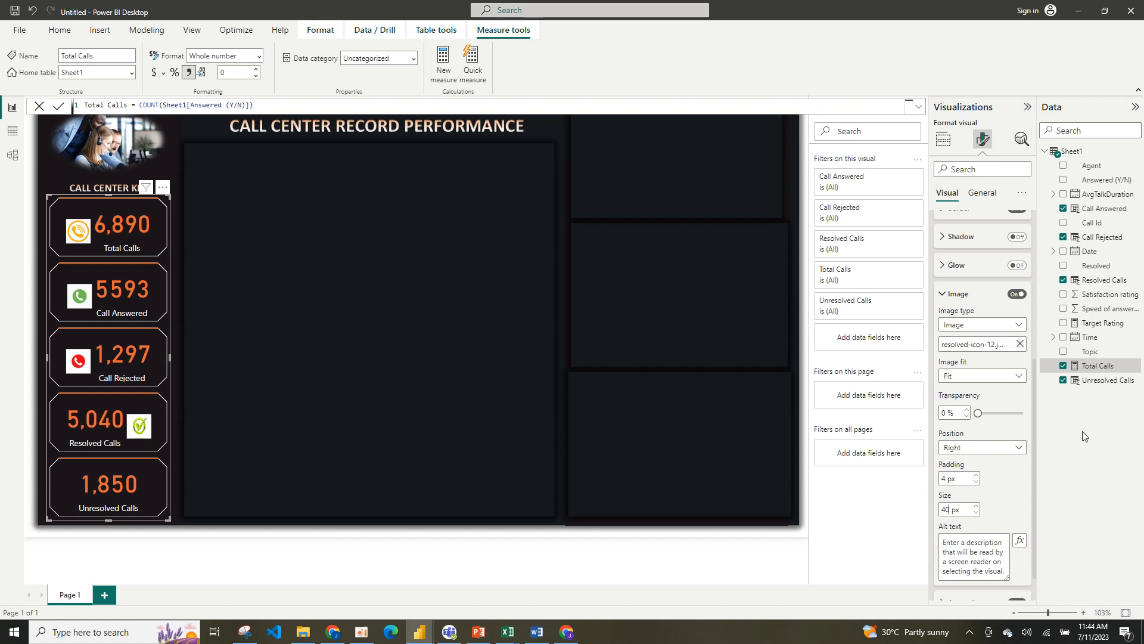
Add the red X picture starting with hd-close-x-logo-red-icon from the PIC folder as the Unresolved Calls card image.
scroll(1034, 407, "up", 5)
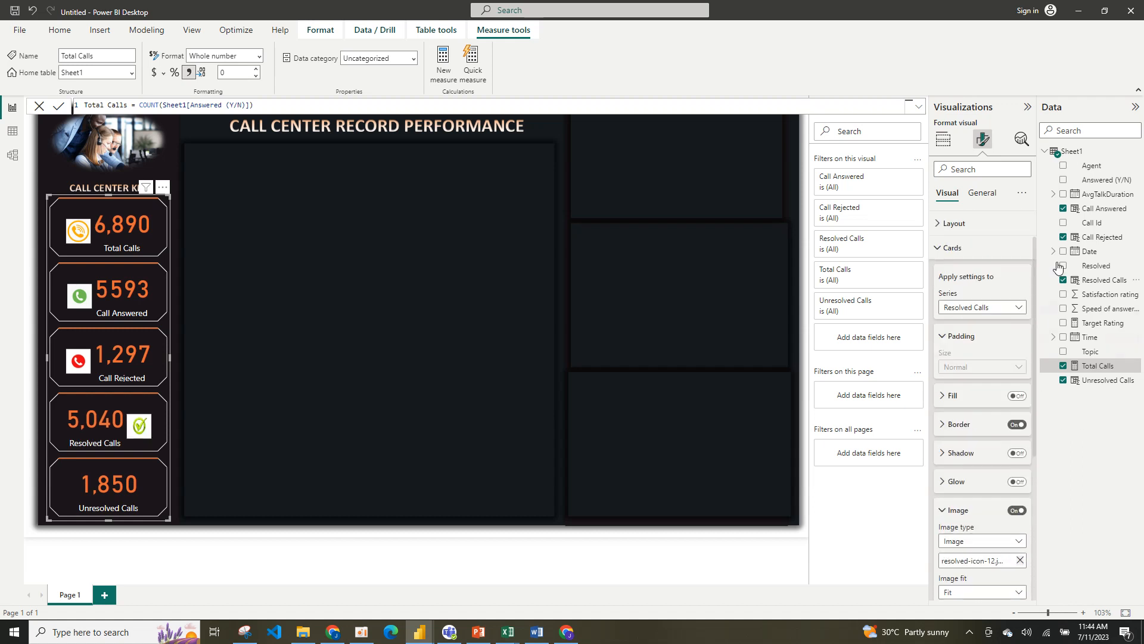
left_click(980, 355)
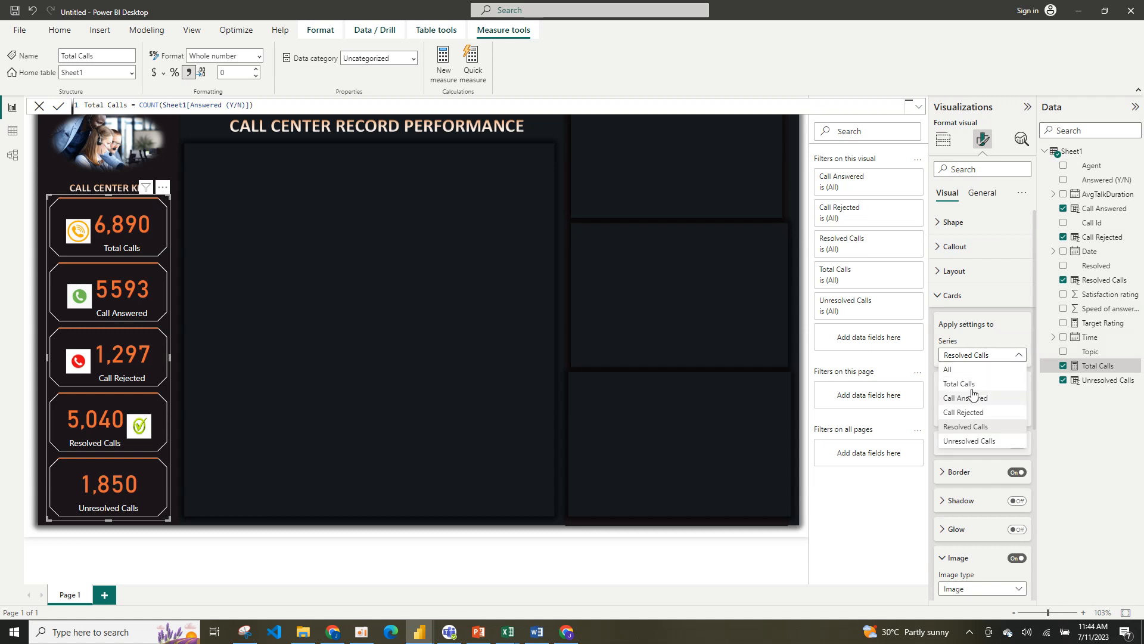
left_click(962, 441)
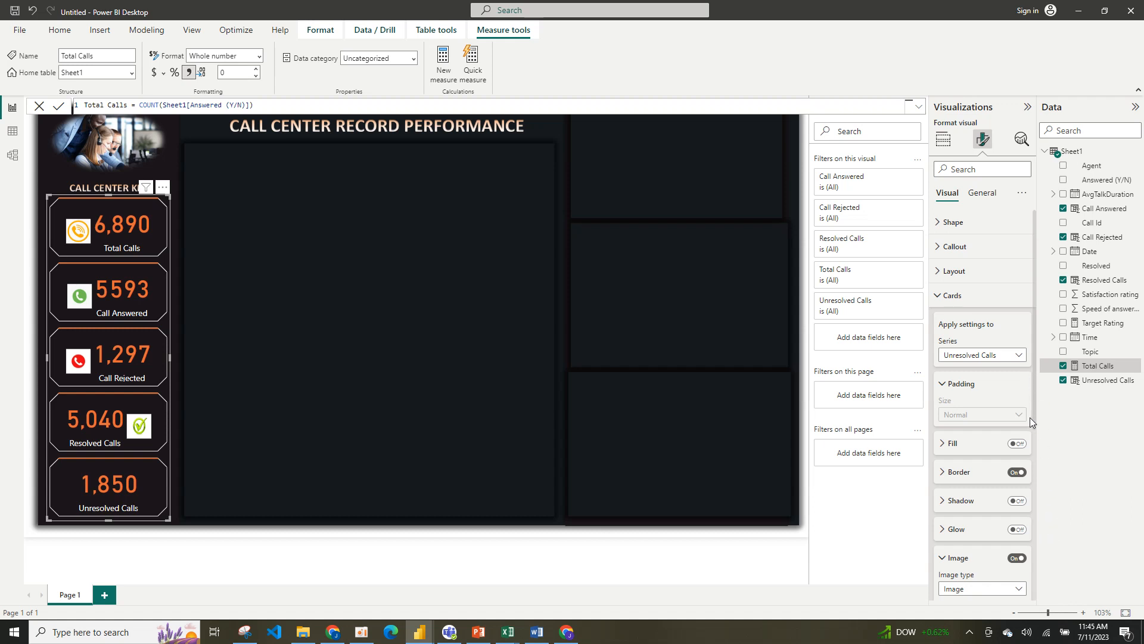
left_click_drag(1031, 417, 1036, 568)
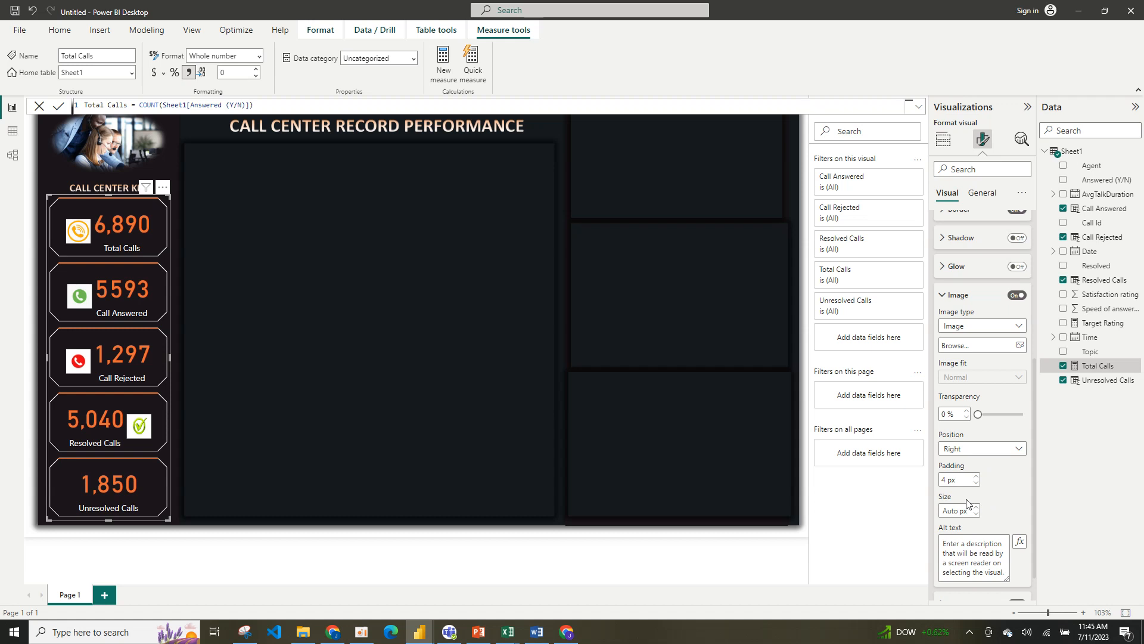
left_click(1019, 347)
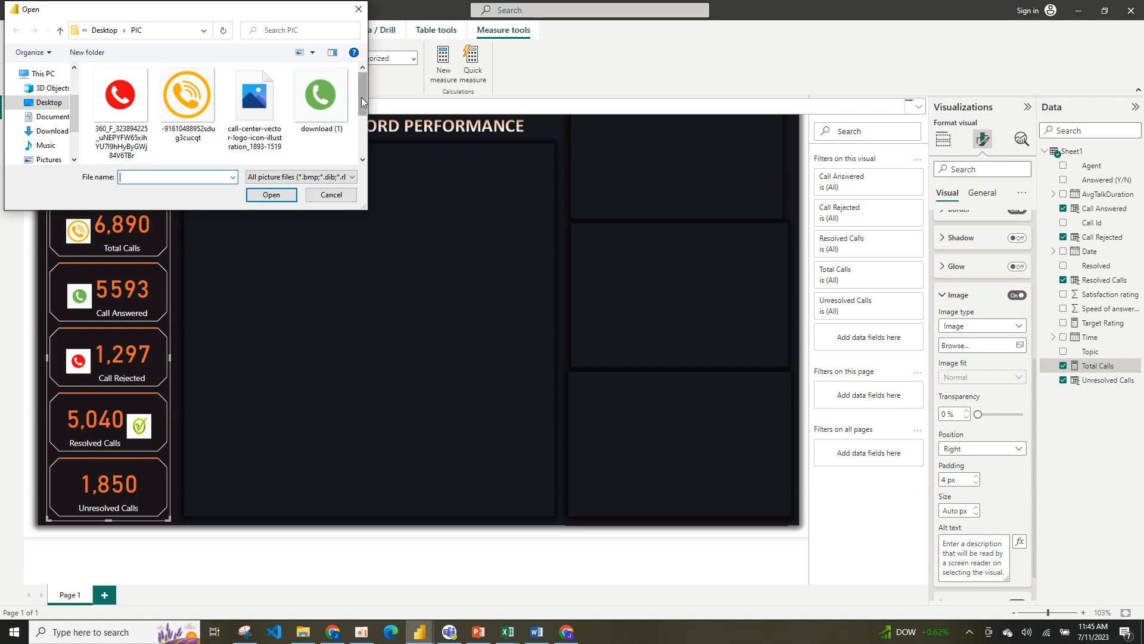
left_click_drag(364, 102, 188, 153)
left_click_drag(366, 94, 363, 133)
left_click(135, 109)
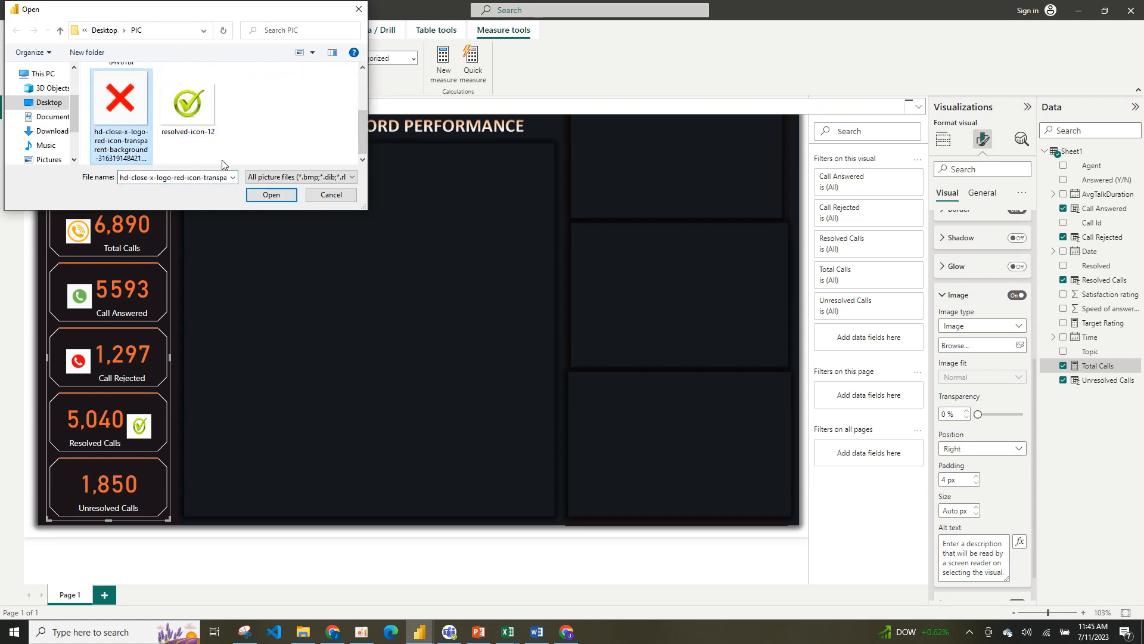
left_click(258, 194)
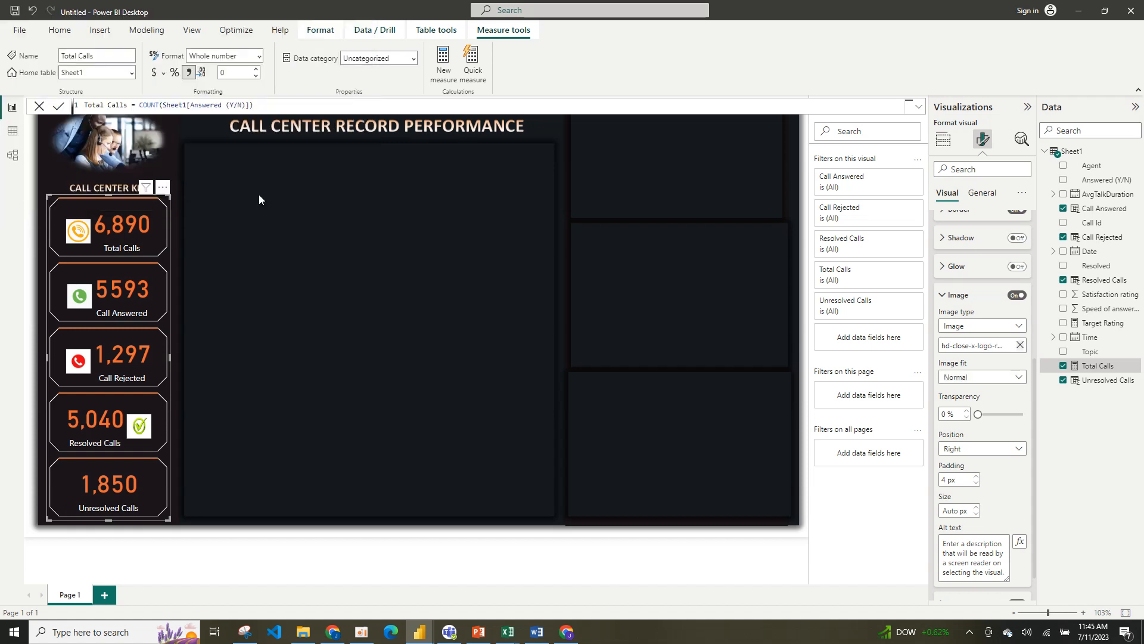
Format the Unresolved Calls card image with image fit Fit, size 40 px and position Left.
left_click(992, 383)
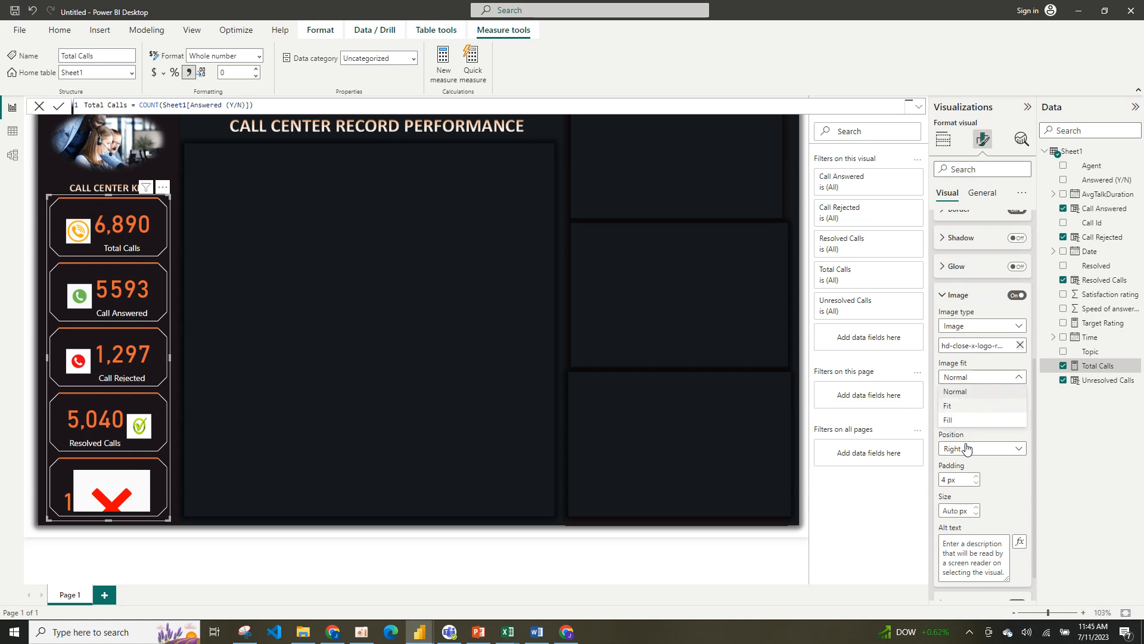
left_click(954, 405)
left_click(956, 511)
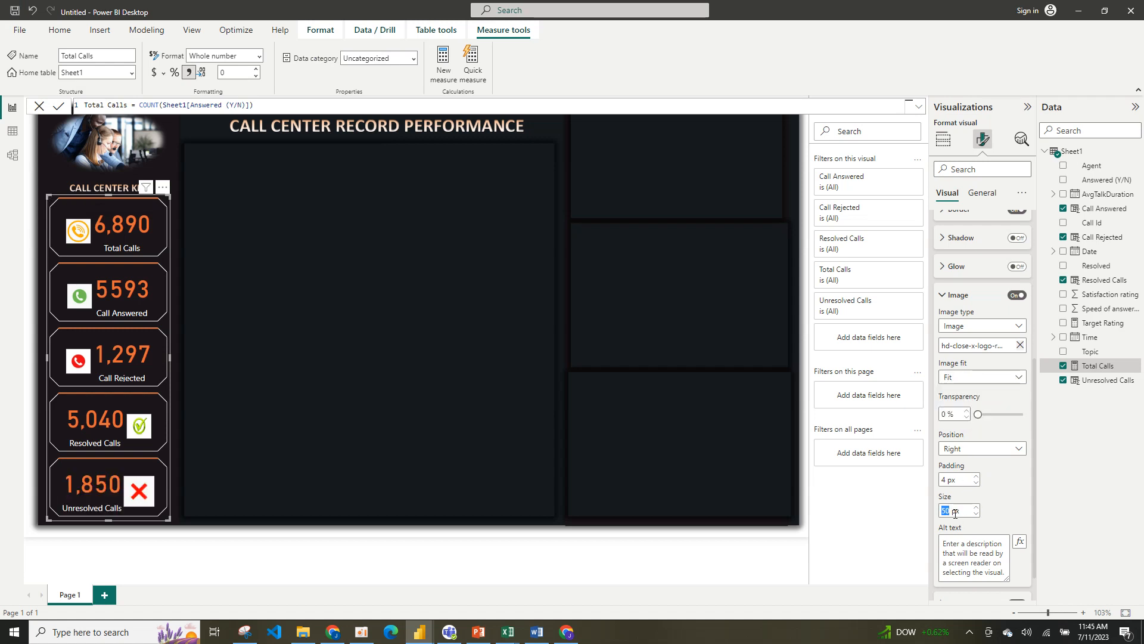
type("4")
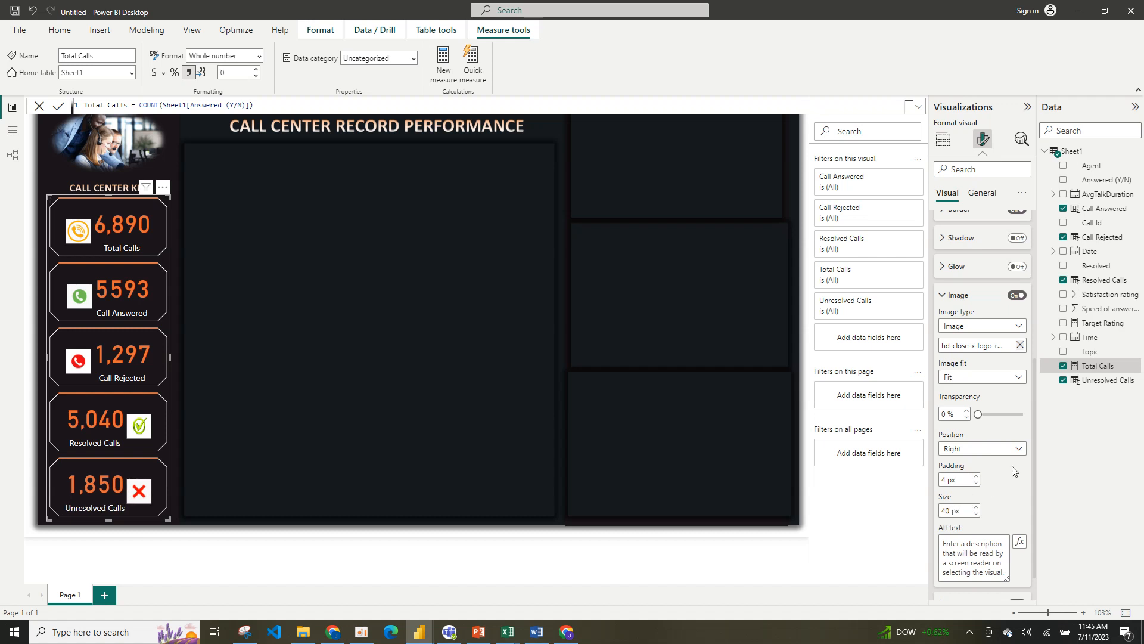
left_click(1013, 450)
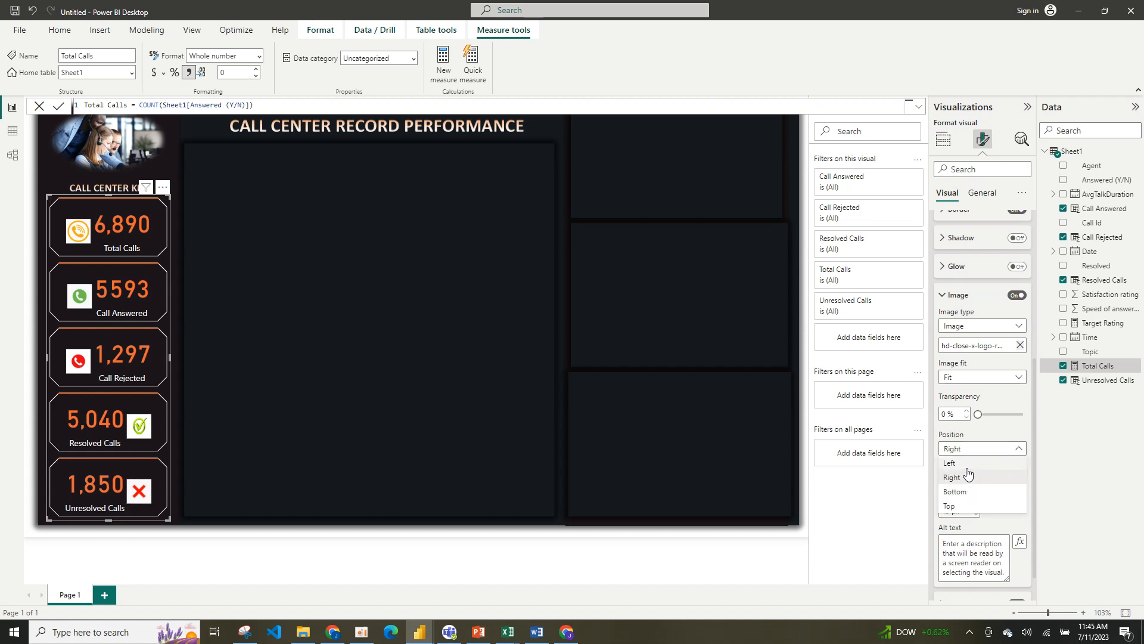
left_click(963, 477)
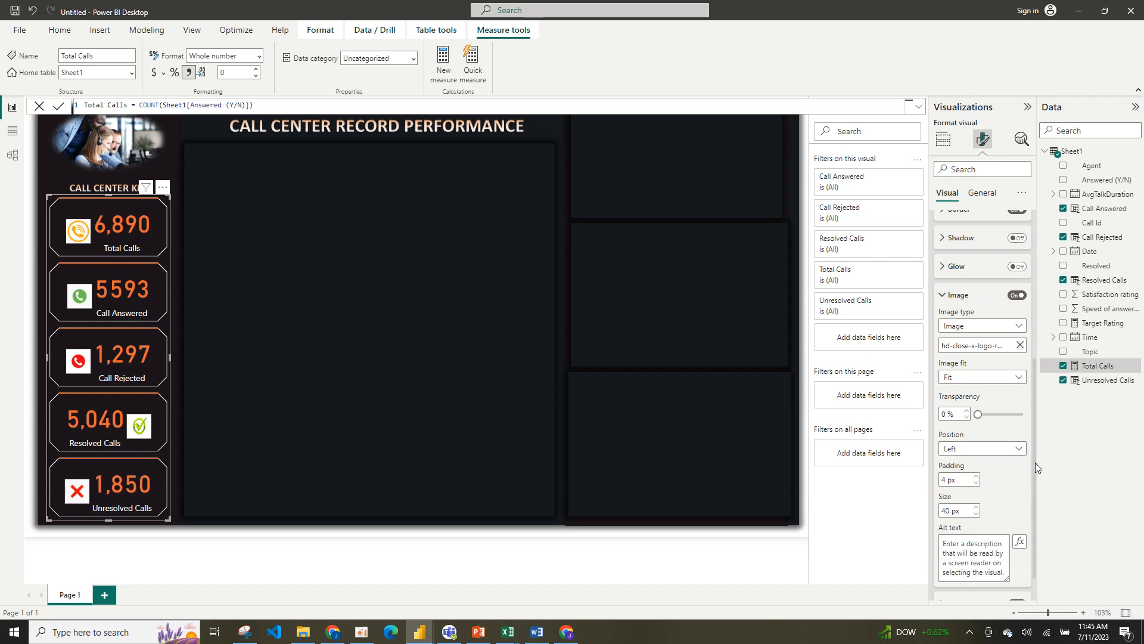
Set the Resolved Calls card image position to Left and deselect the KPI cards.
left_click_drag(1035, 456, 1041, 287)
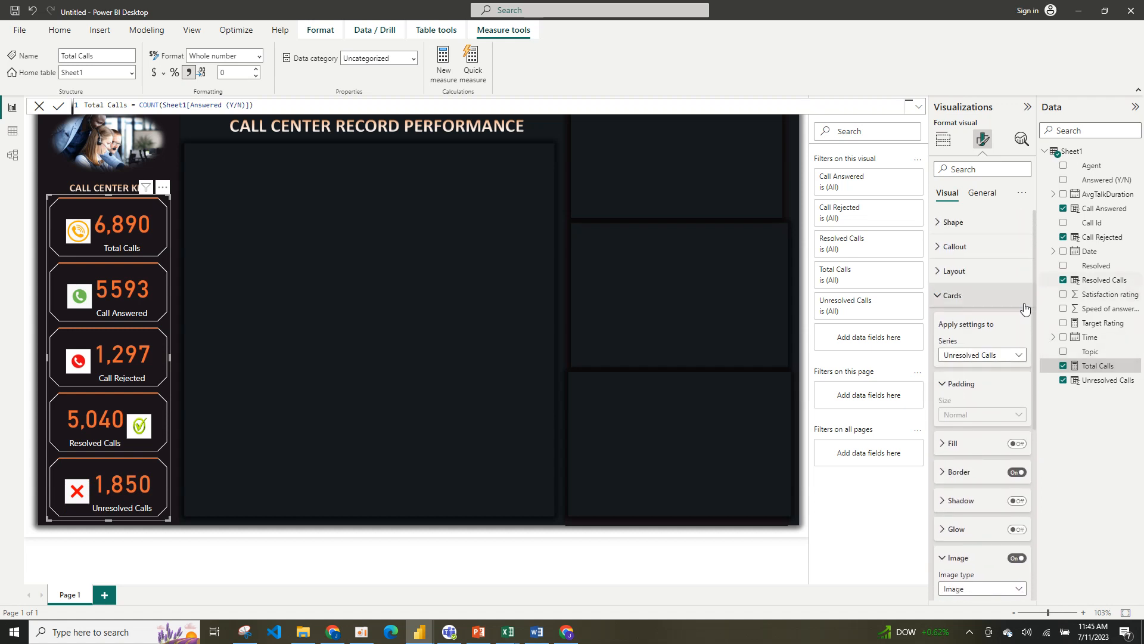
left_click(1007, 355)
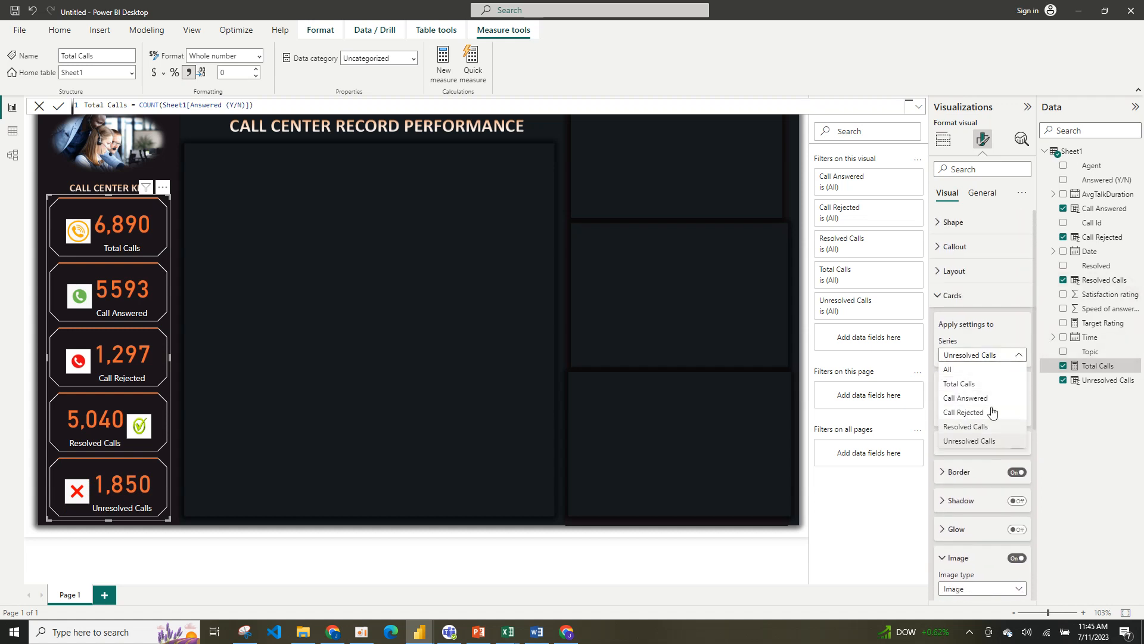
left_click(969, 426)
left_click_drag(1032, 370, 1060, 520)
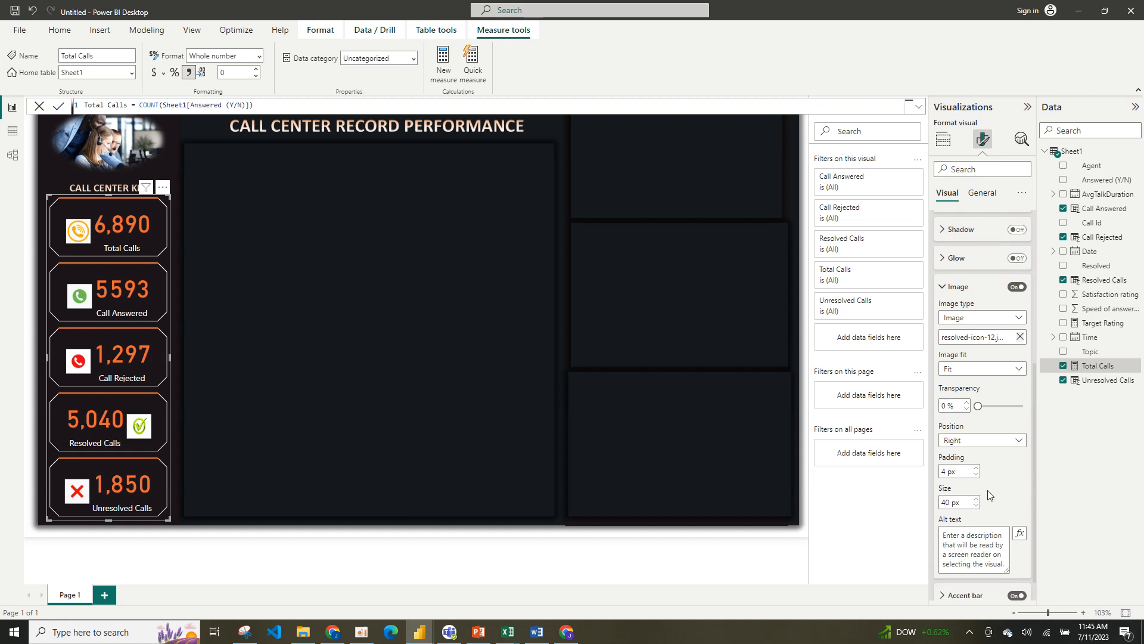
left_click(957, 440)
left_click(954, 457)
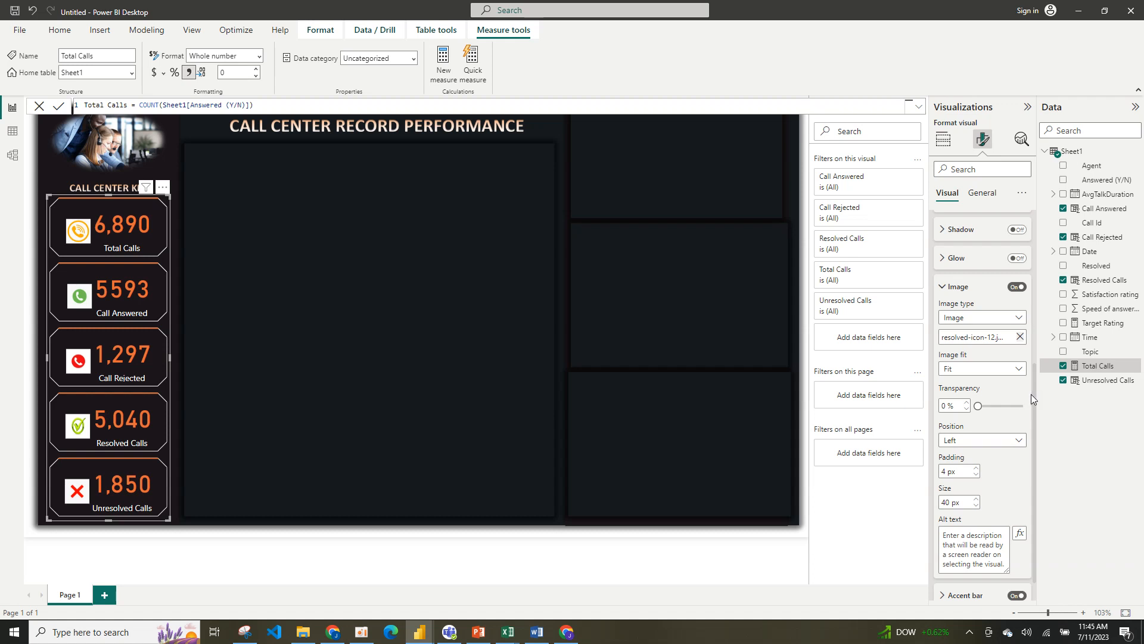
left_click_drag(1039, 398, 1035, 179)
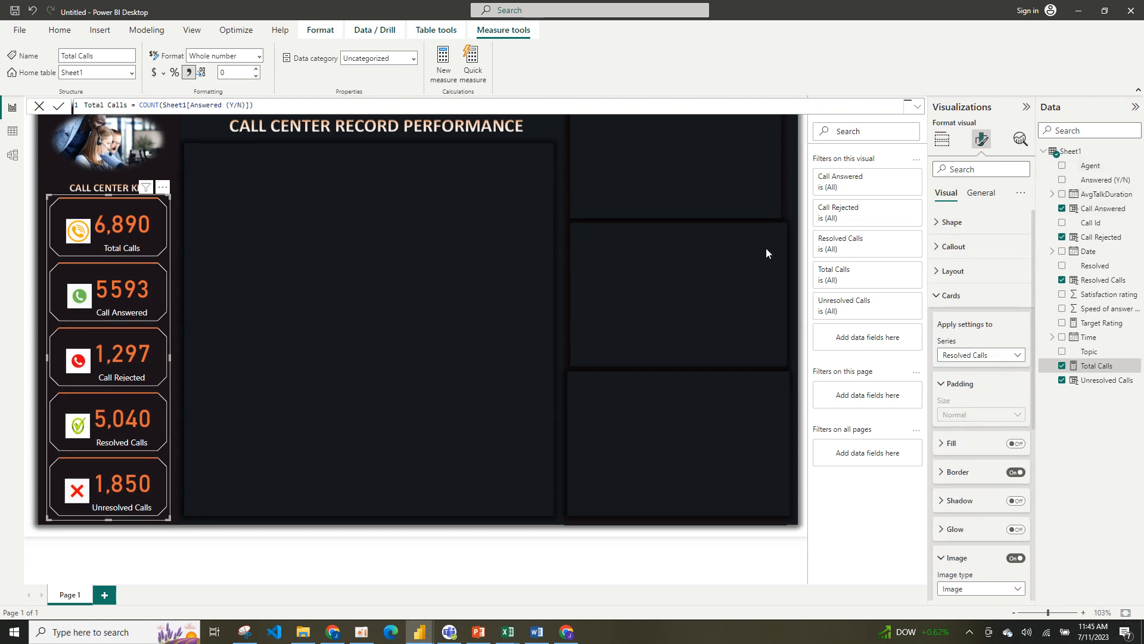
left_click(413, 283)
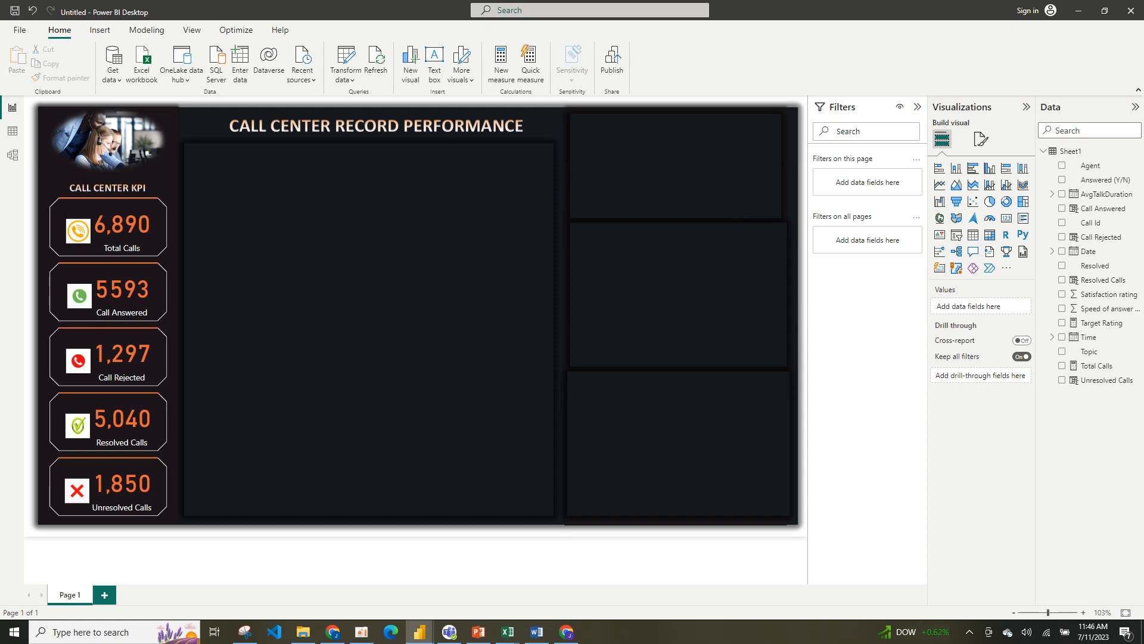
Examine the finished dashboard's visuals in the CALL CENTER RECORD report and return to the untitled report.
mouse_move(420, 631)
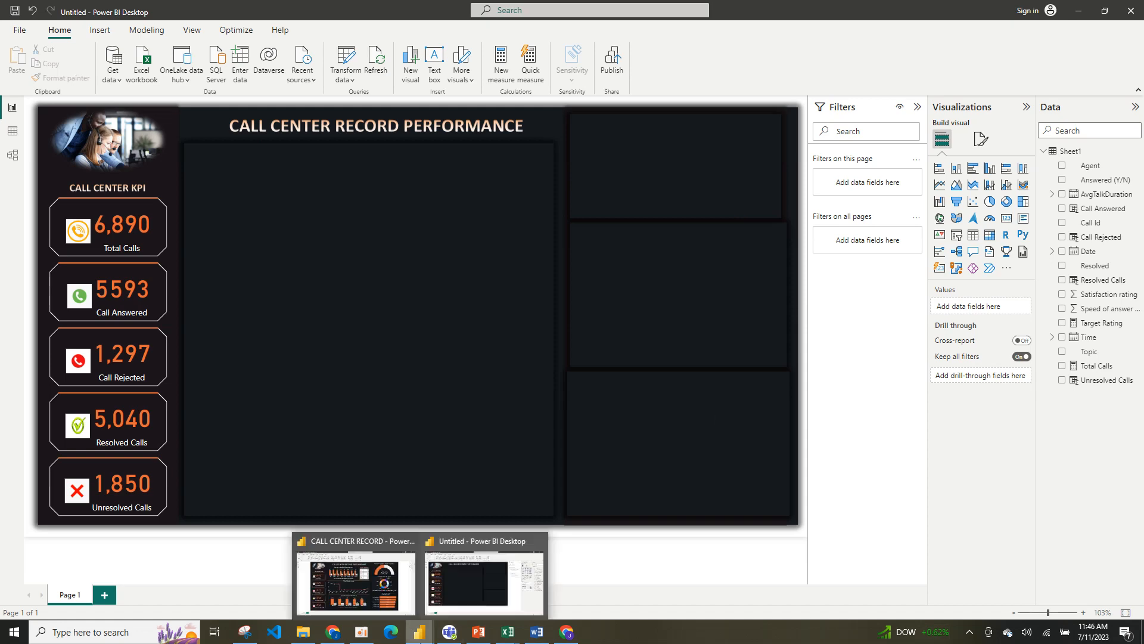
left_click(379, 593)
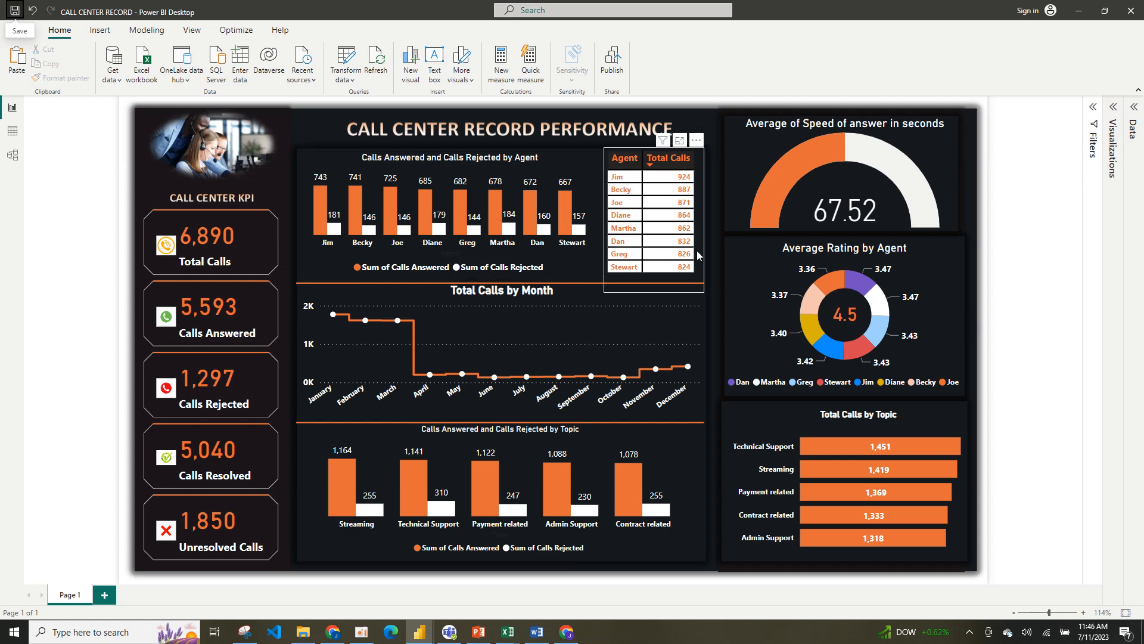
mouse_move(425, 636)
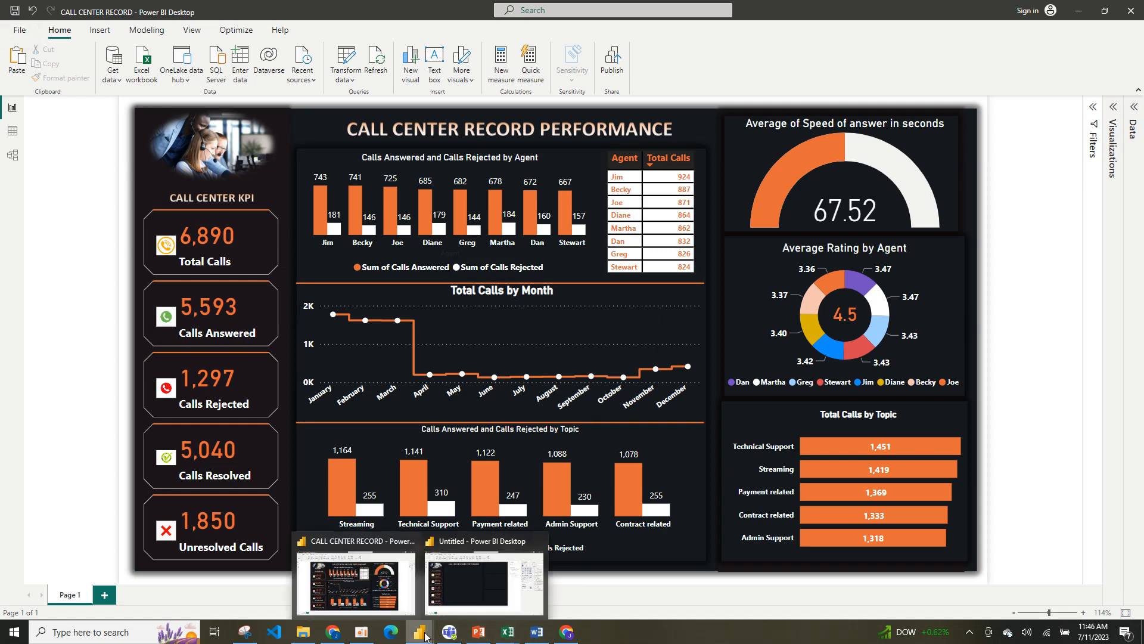
left_click(476, 565)
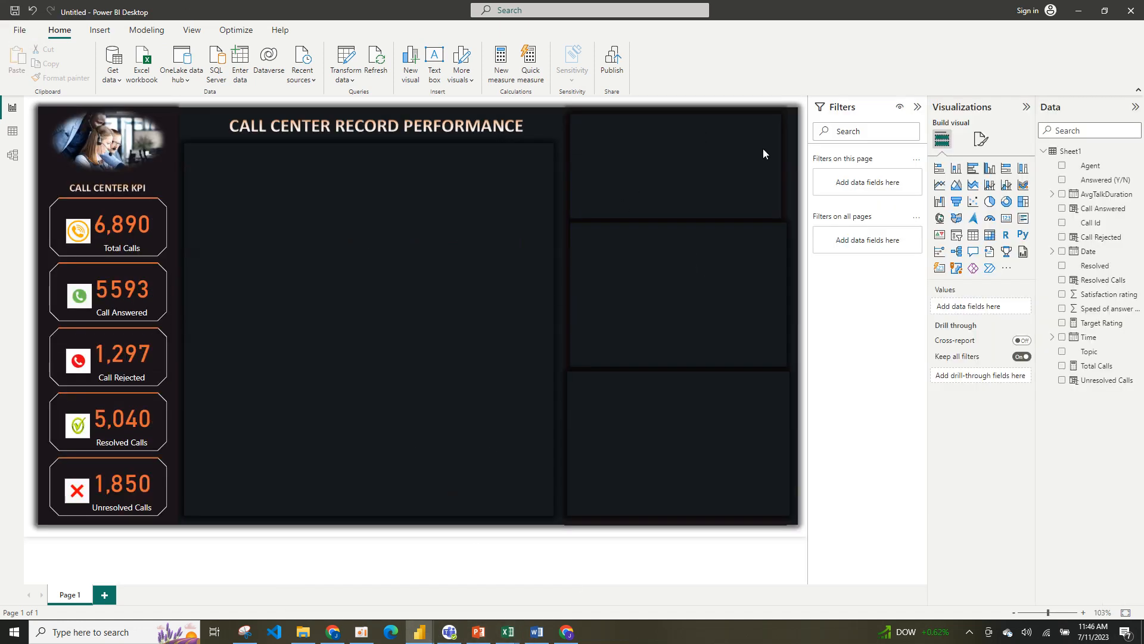
Insert a clustered column chart and fit it into the upper-left part of the large central background panel.
left_click(986, 180)
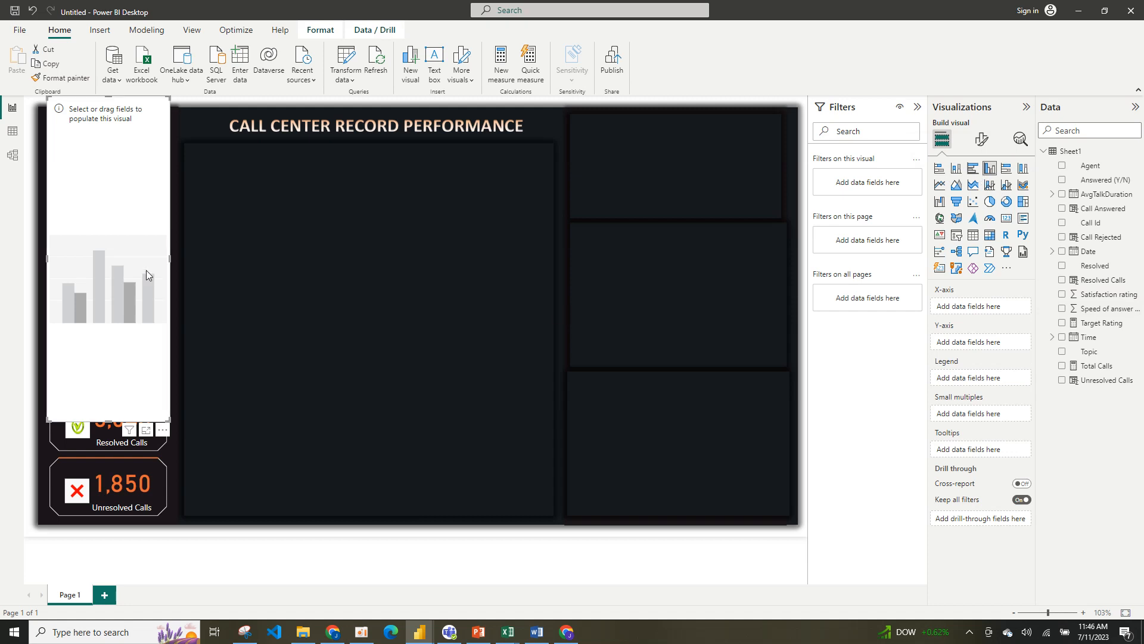
left_click_drag(149, 267, 399, 295)
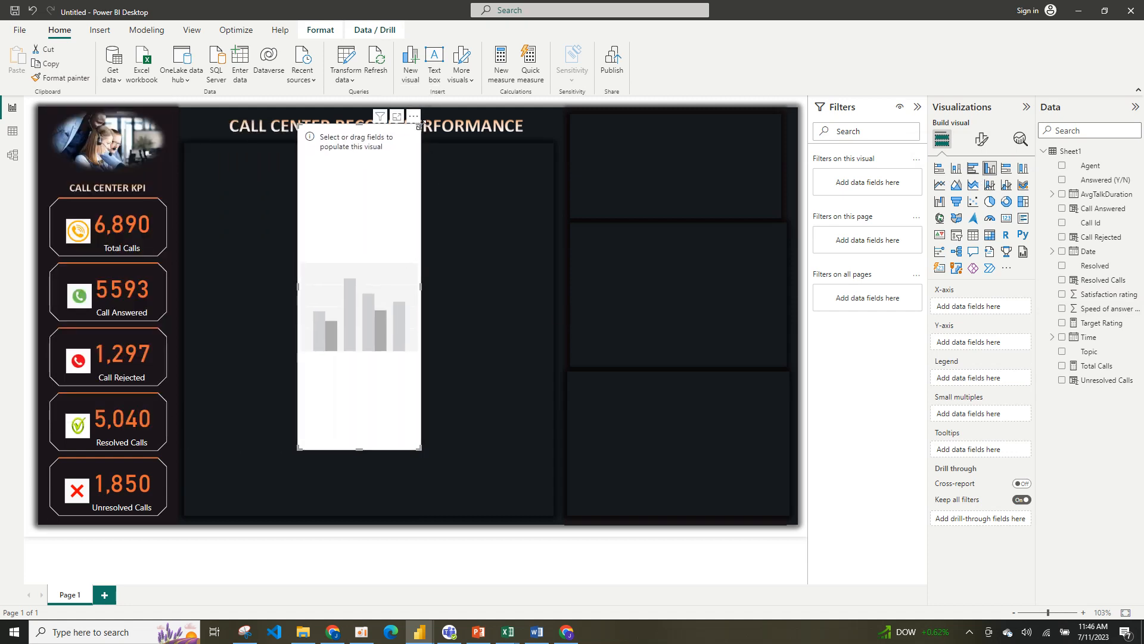
left_click_drag(451, 200, 383, 165)
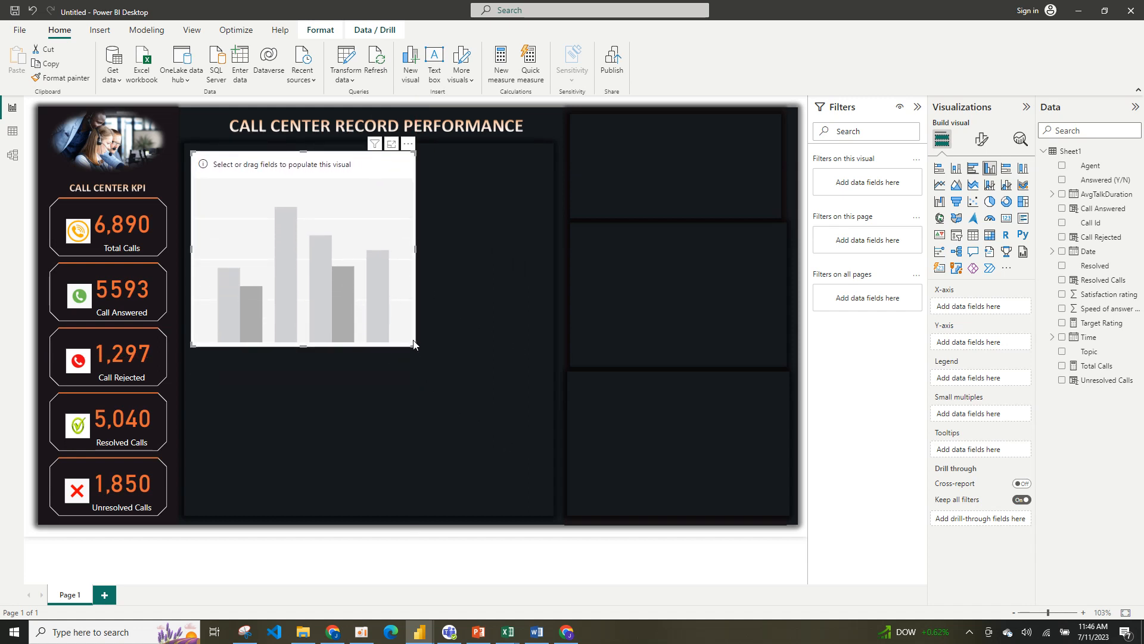
left_click_drag(411, 346, 391, 240)
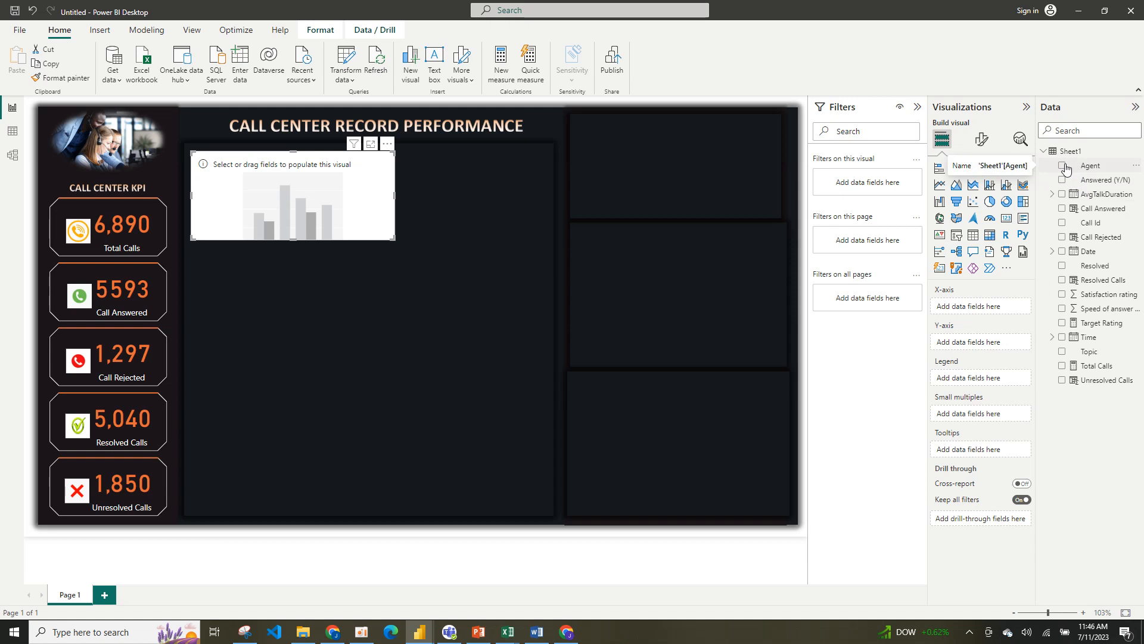
Plot Call Answered and Call Rejected by Agent in the clustered column chart and make the chart slightly taller.
left_click_drag(1066, 169, 1066, 169)
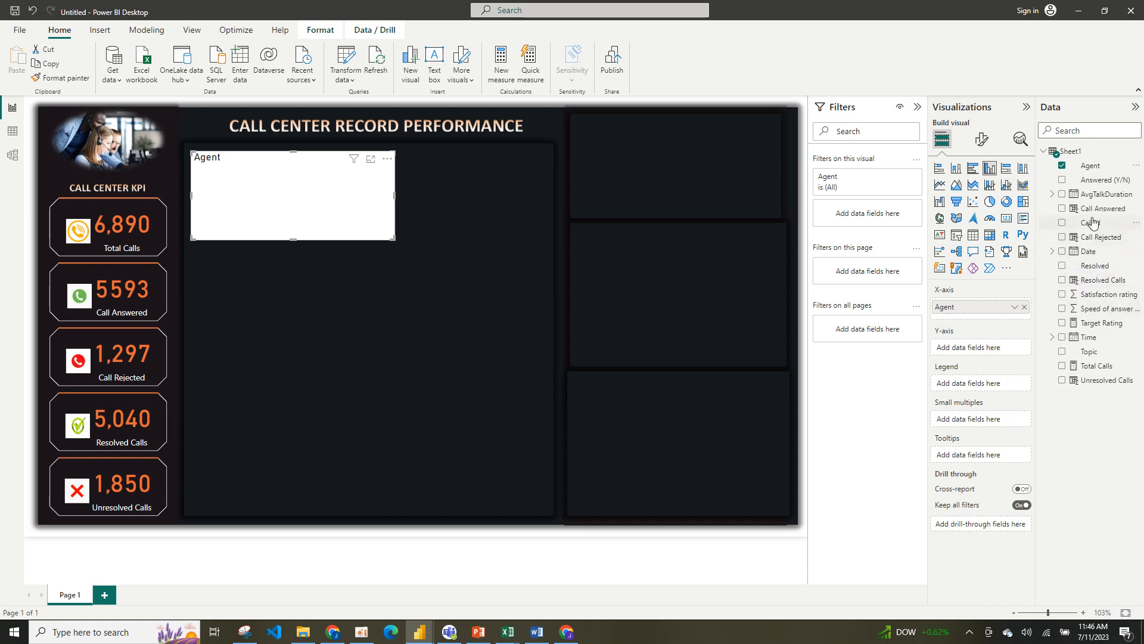
left_click(1062, 181)
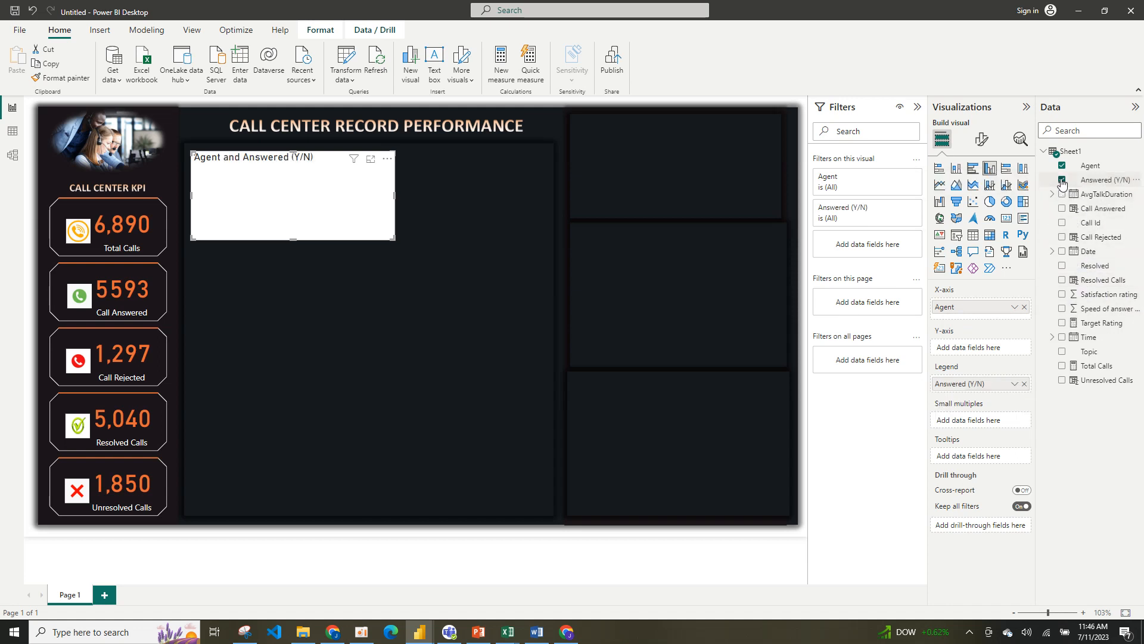
left_click(1062, 181)
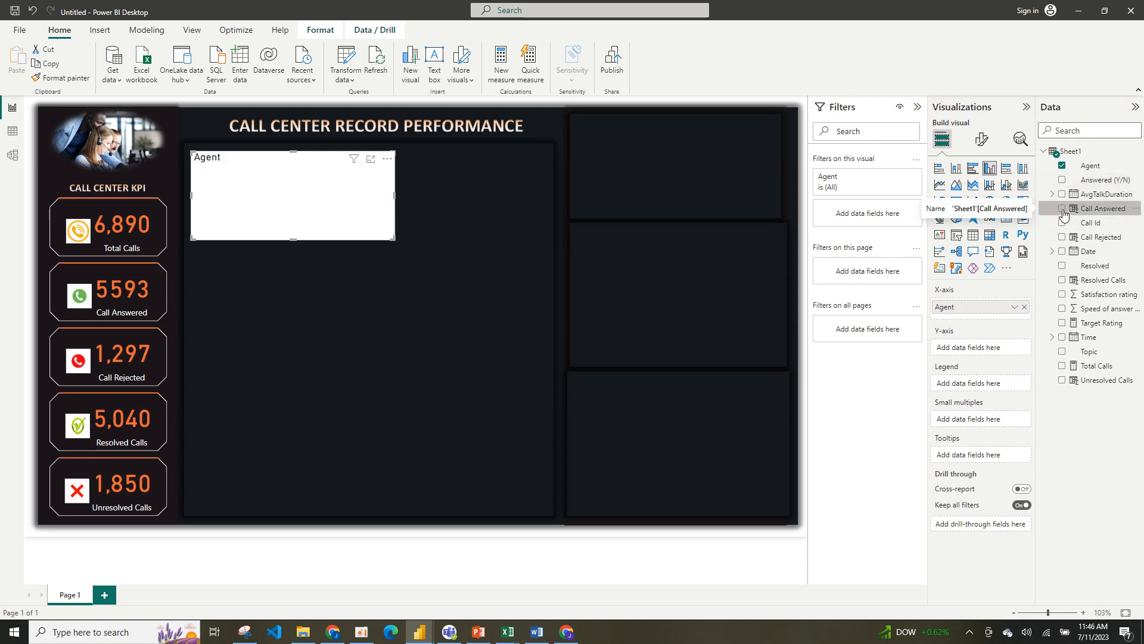
left_click(1062, 209)
left_click(1062, 237)
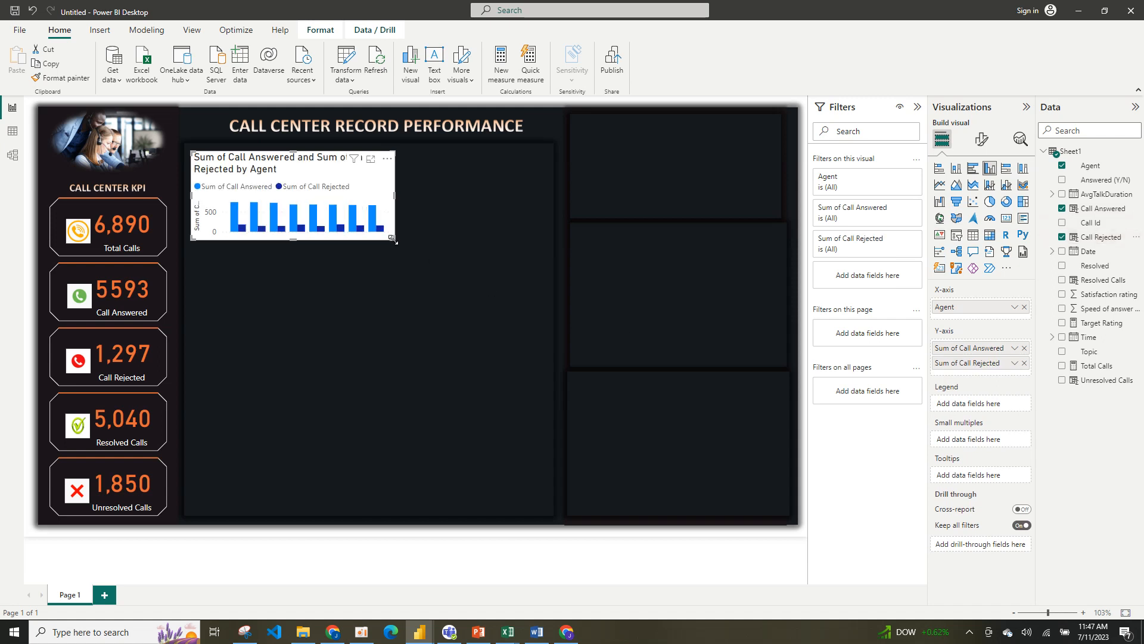
mouse_move(392, 238)
left_mouse_down()
mouse_move(401, 273)
mouse_move(440, 266)
mouse_move(391, 257)
left_mouse_up()
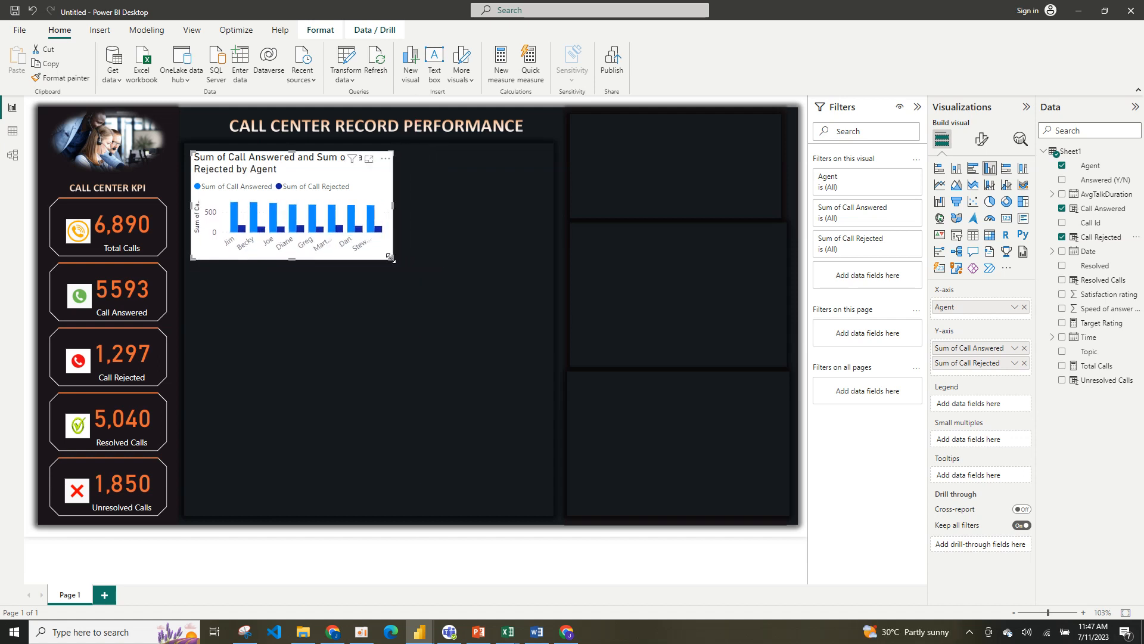
Turn off the column chart's Y-axis title.
left_click(981, 141)
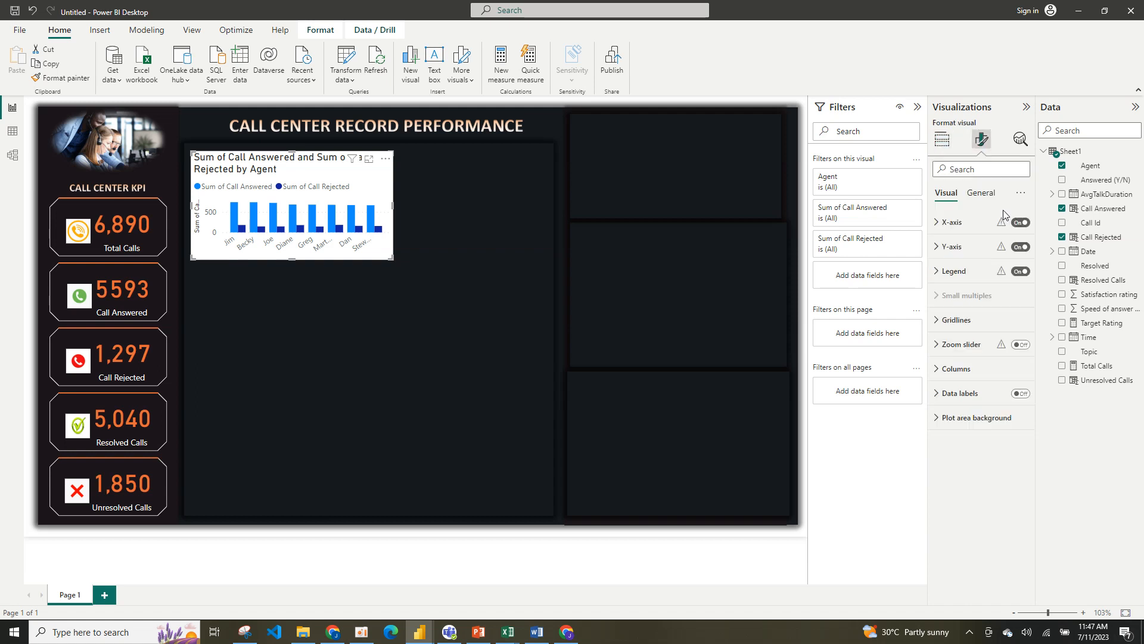
left_click(977, 246)
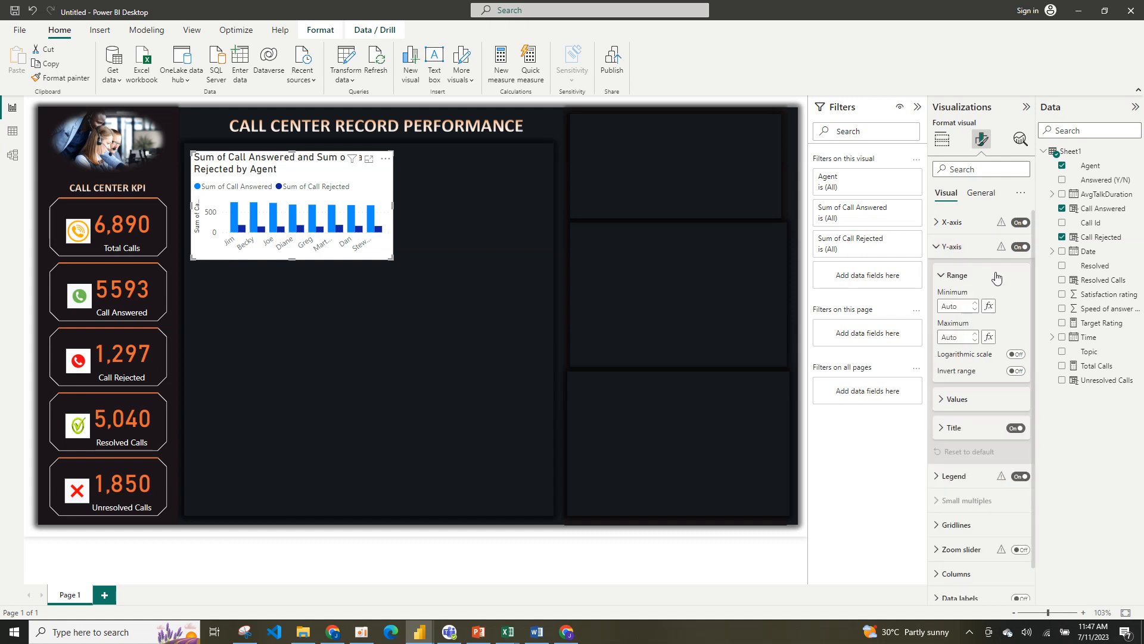
left_click(1015, 429)
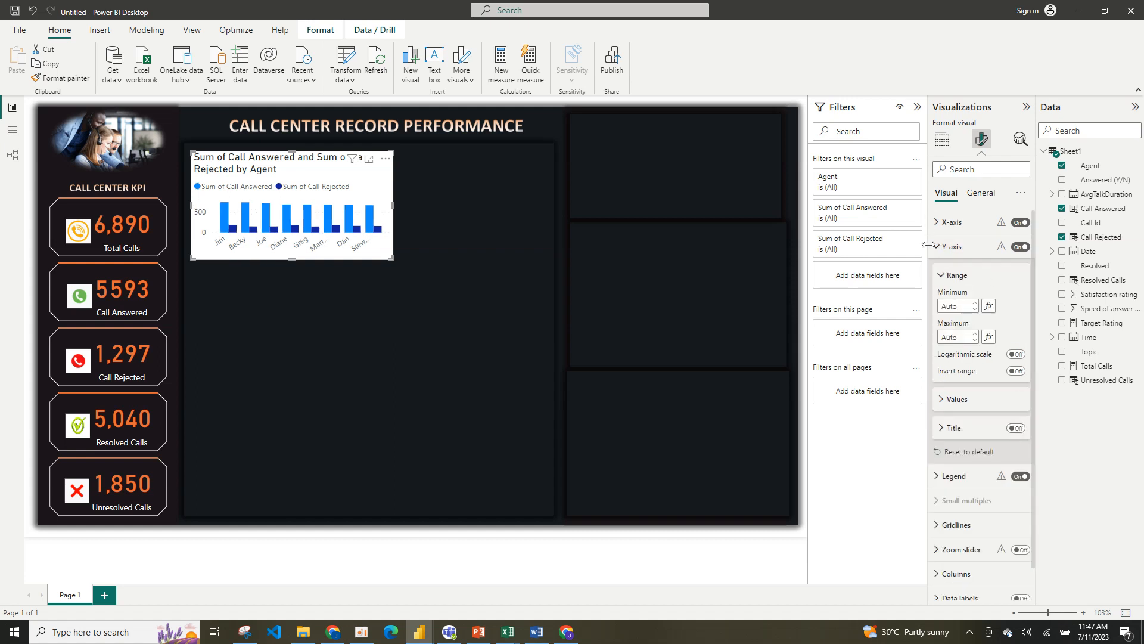
left_click(937, 250)
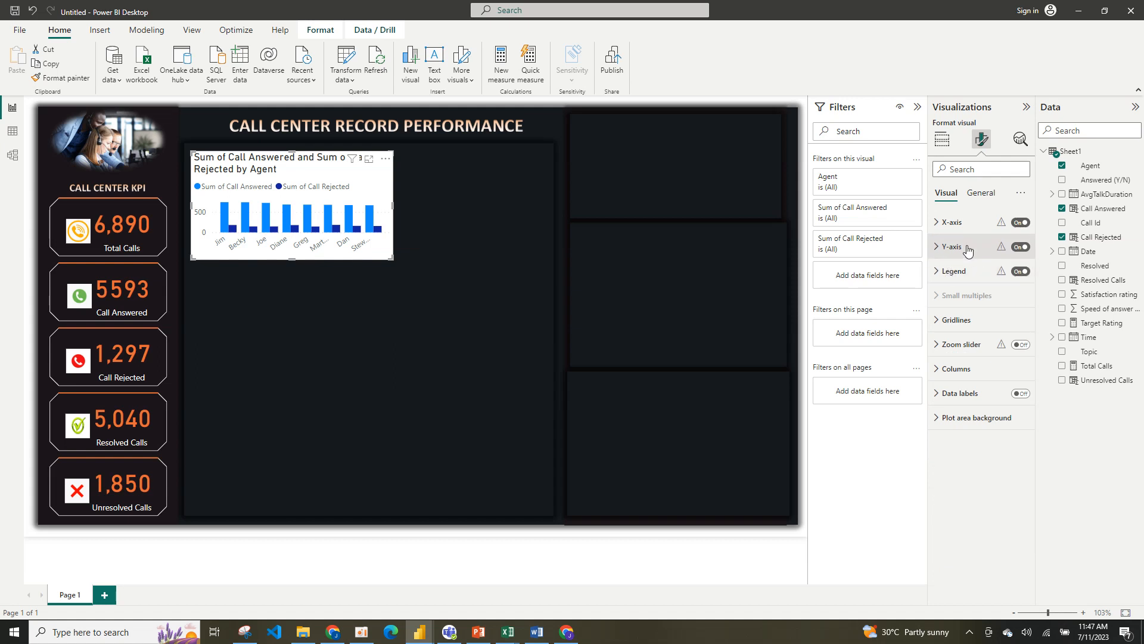
Format the column chart's Y-axis values in white and bold.
left_click(968, 248)
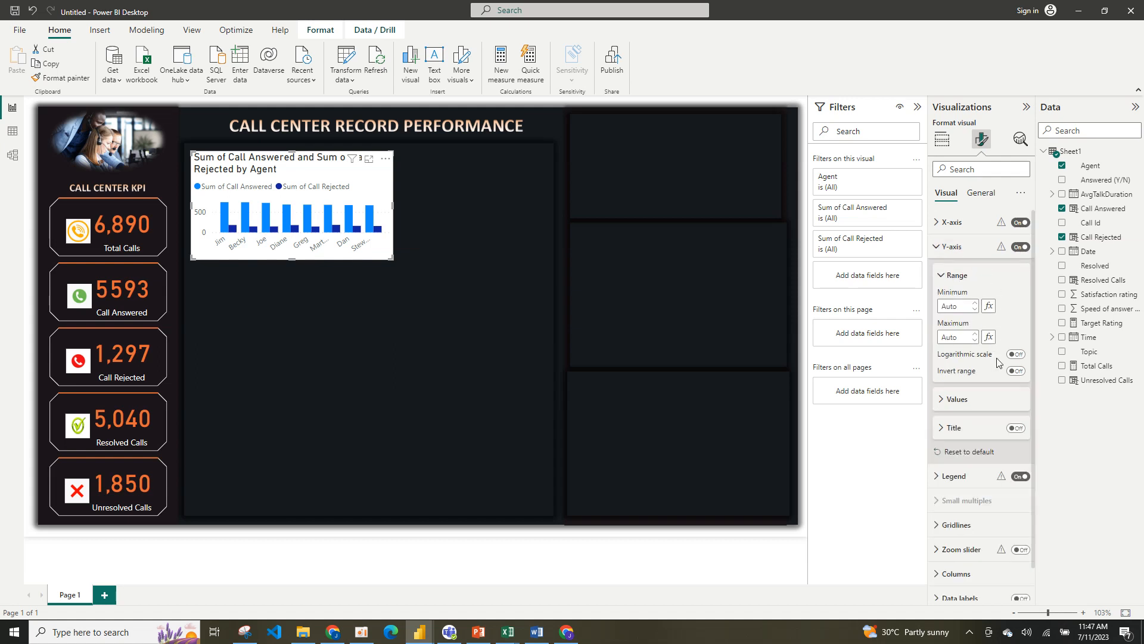
left_click(994, 405)
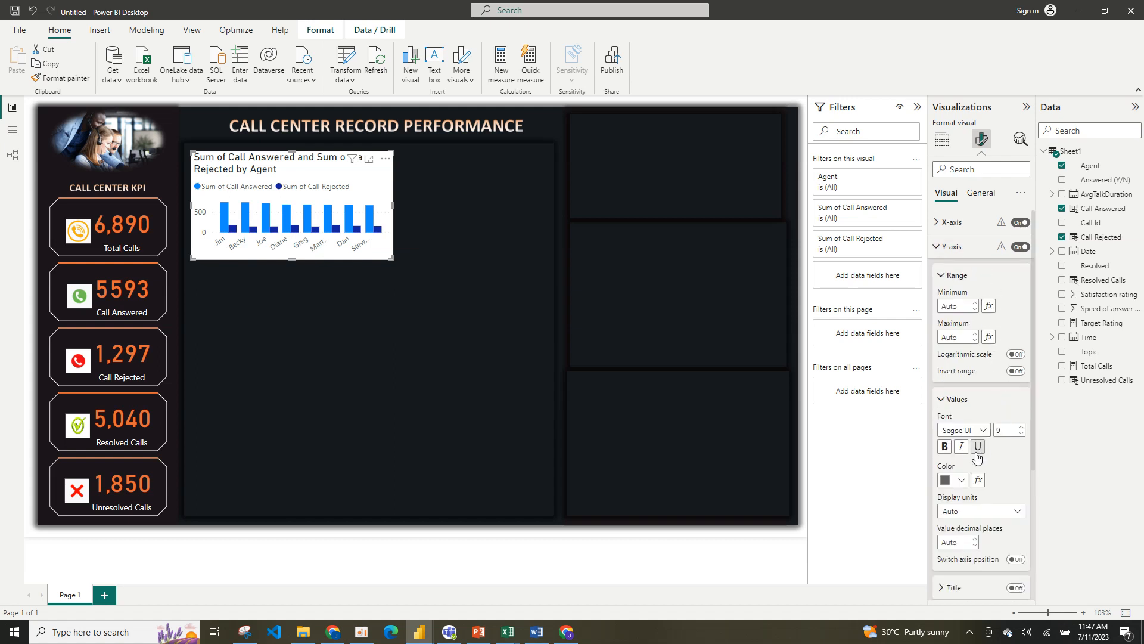
left_click(961, 483)
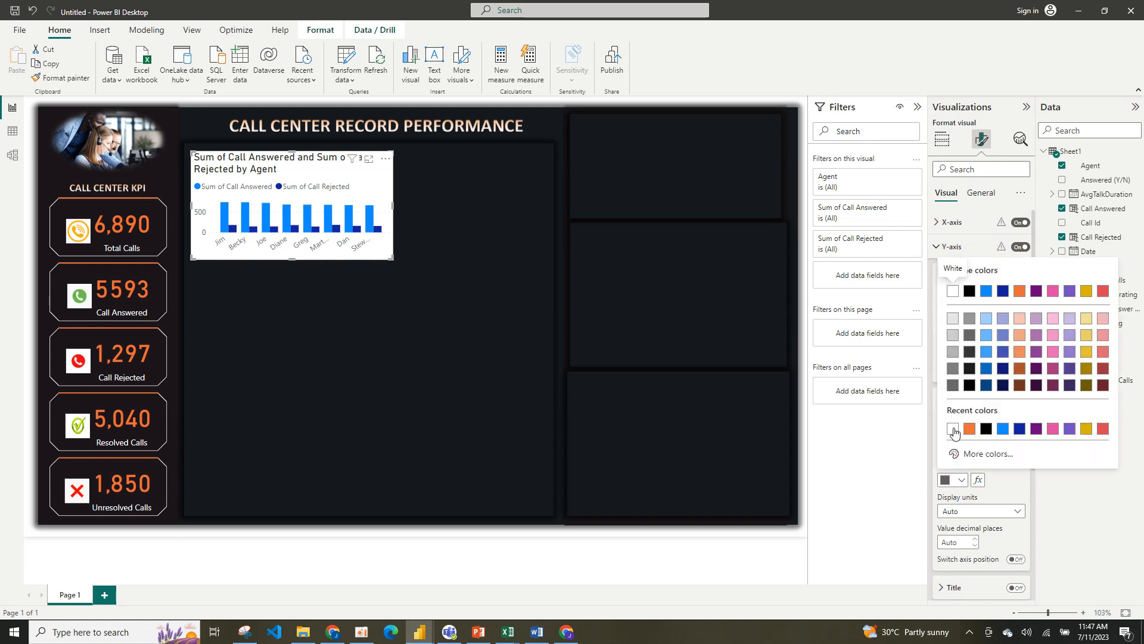
left_click(953, 428)
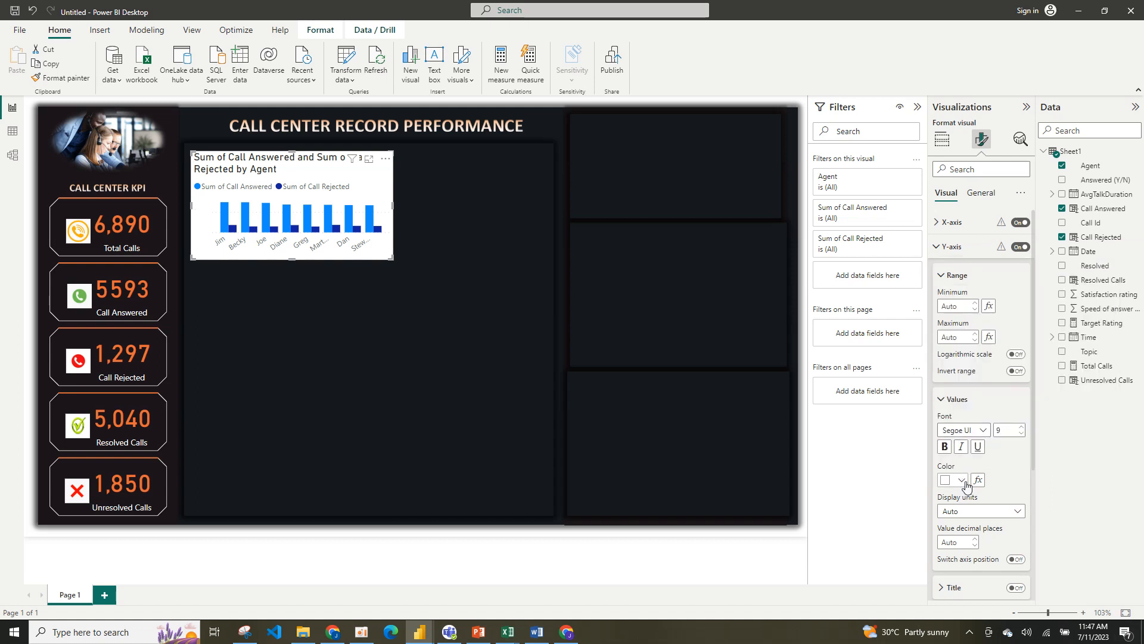
left_click(944, 448)
left_click(991, 512)
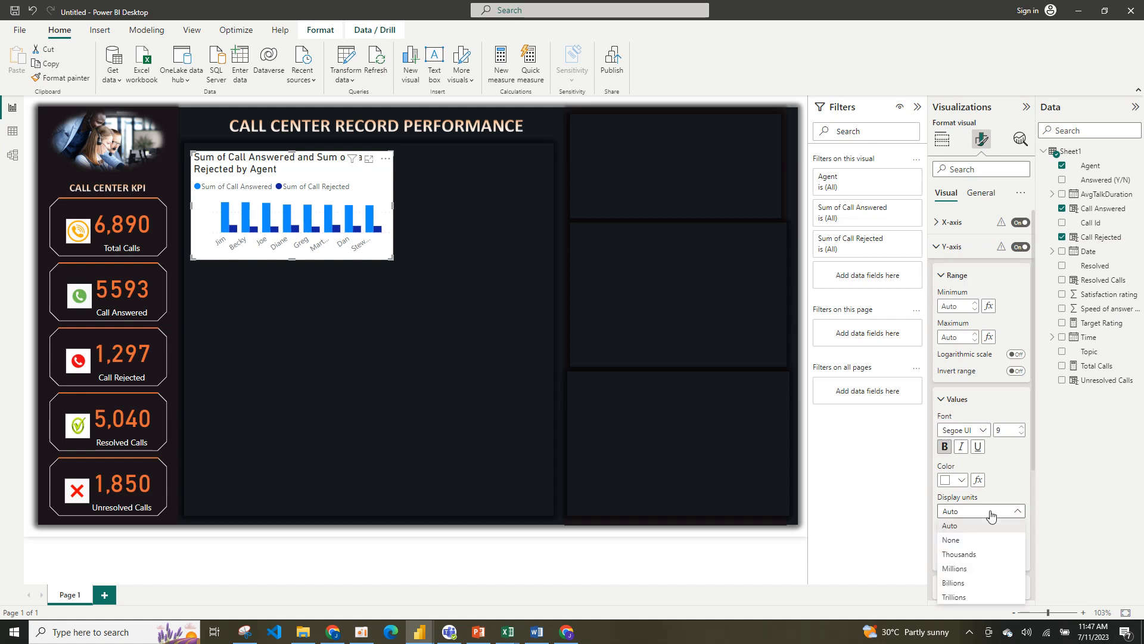
left_click(991, 512)
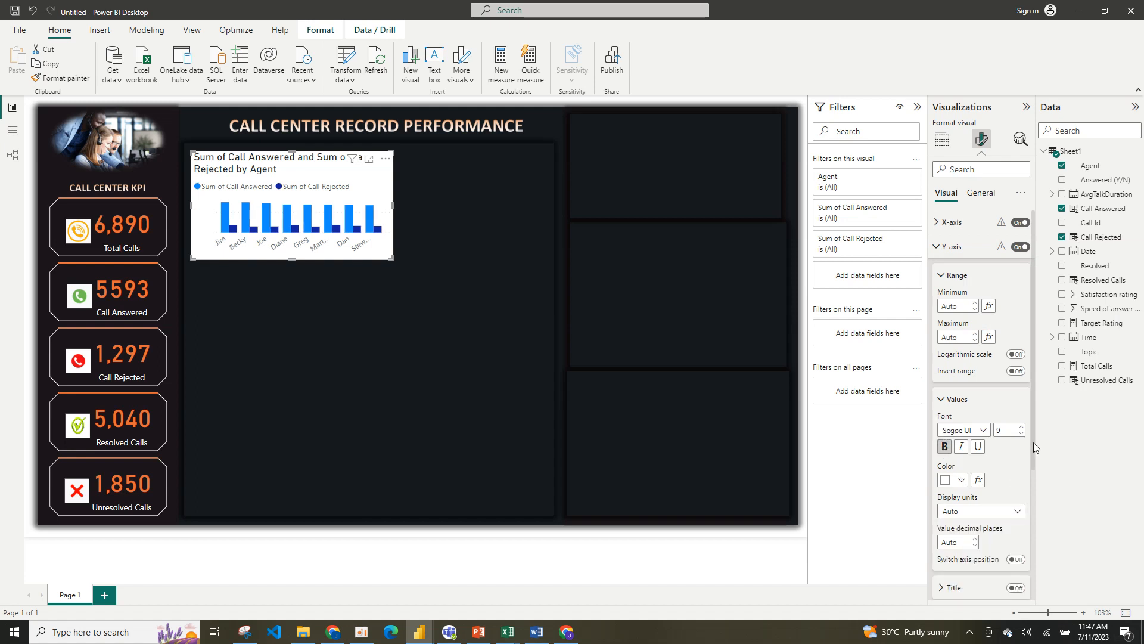
left_click_drag(1034, 444, 1033, 543)
scroll(959, 266, "up", 2)
left_click(940, 276)
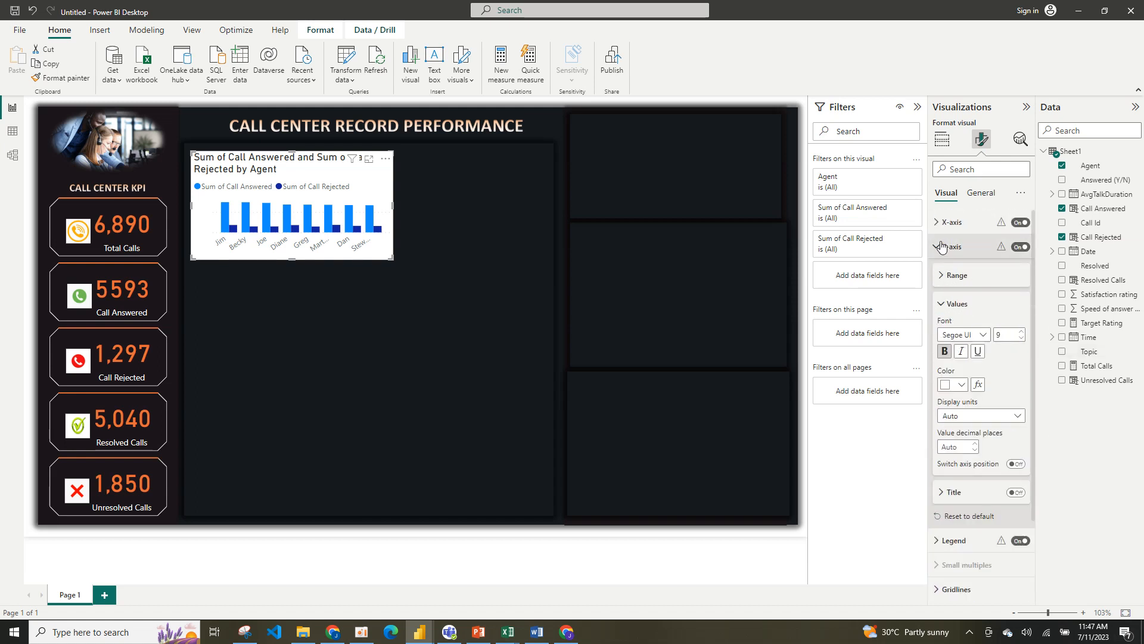
Format the column chart's X-axis values in white and bold.
left_click(942, 246)
left_click(948, 223)
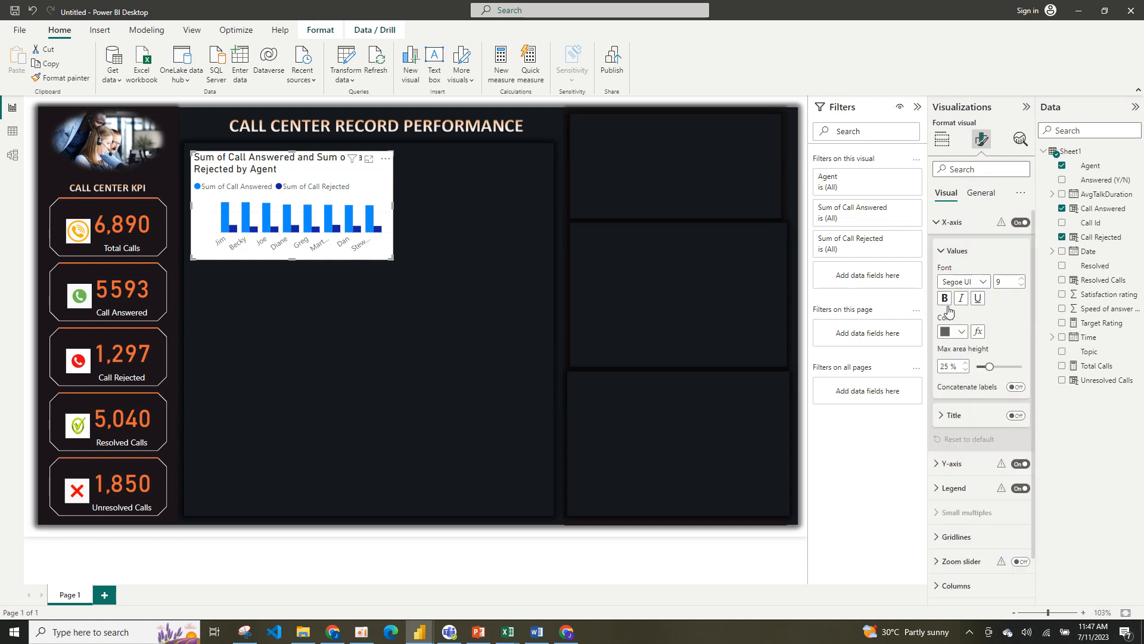
left_click(959, 332)
left_click(951, 376)
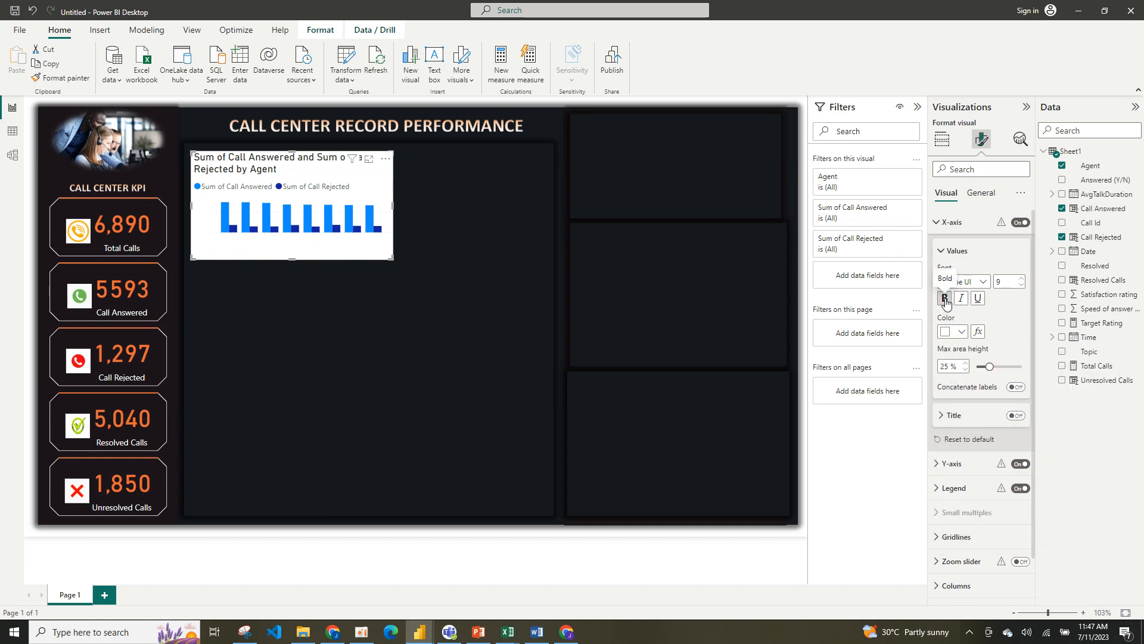
left_click(944, 223)
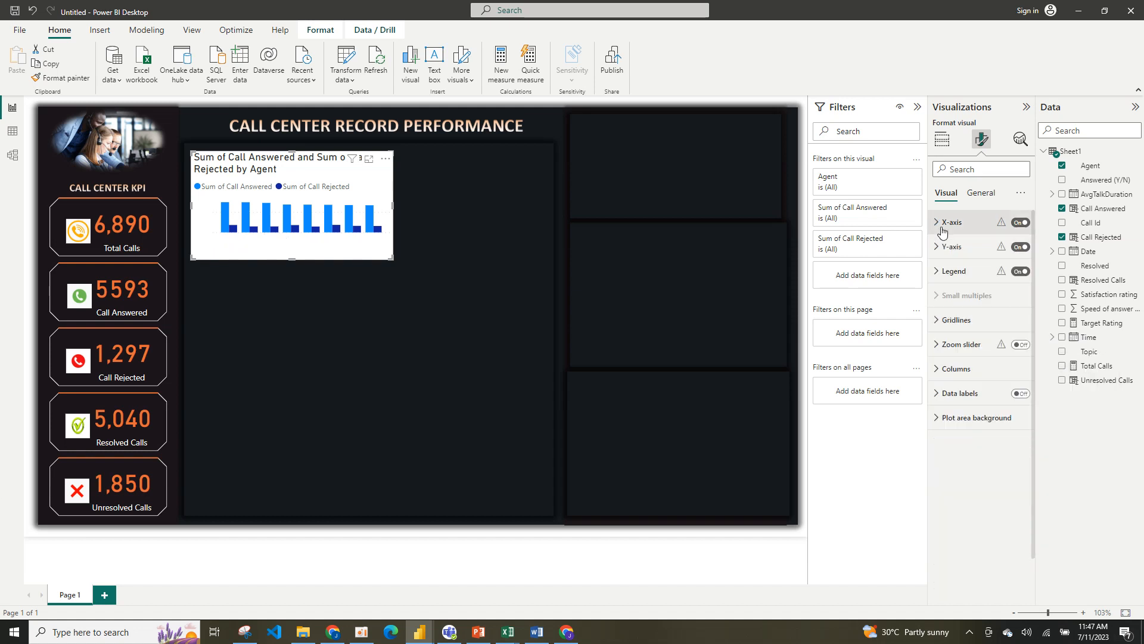
Turn off the column chart's background so the dashboard's dark panel shows through.
left_click(982, 197)
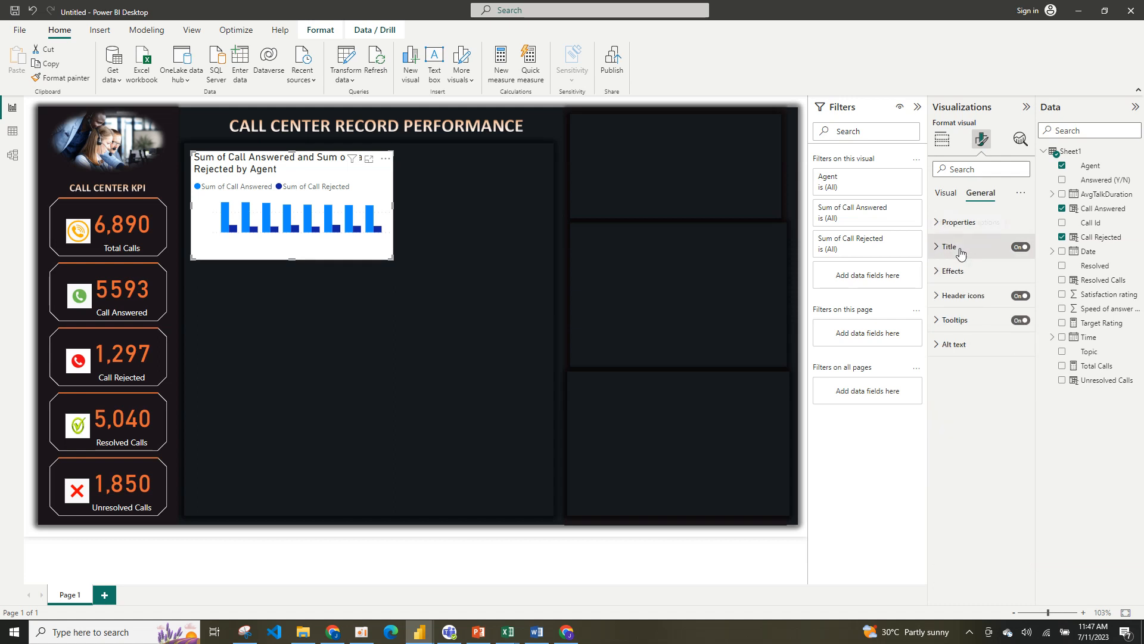
left_click(953, 271)
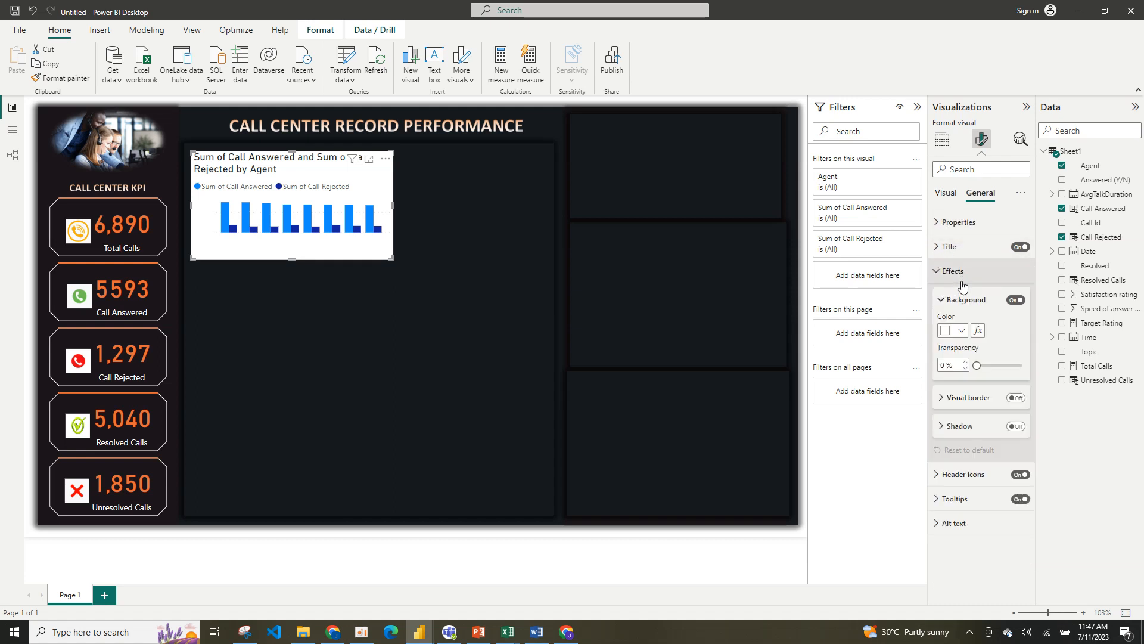
left_click(1017, 300)
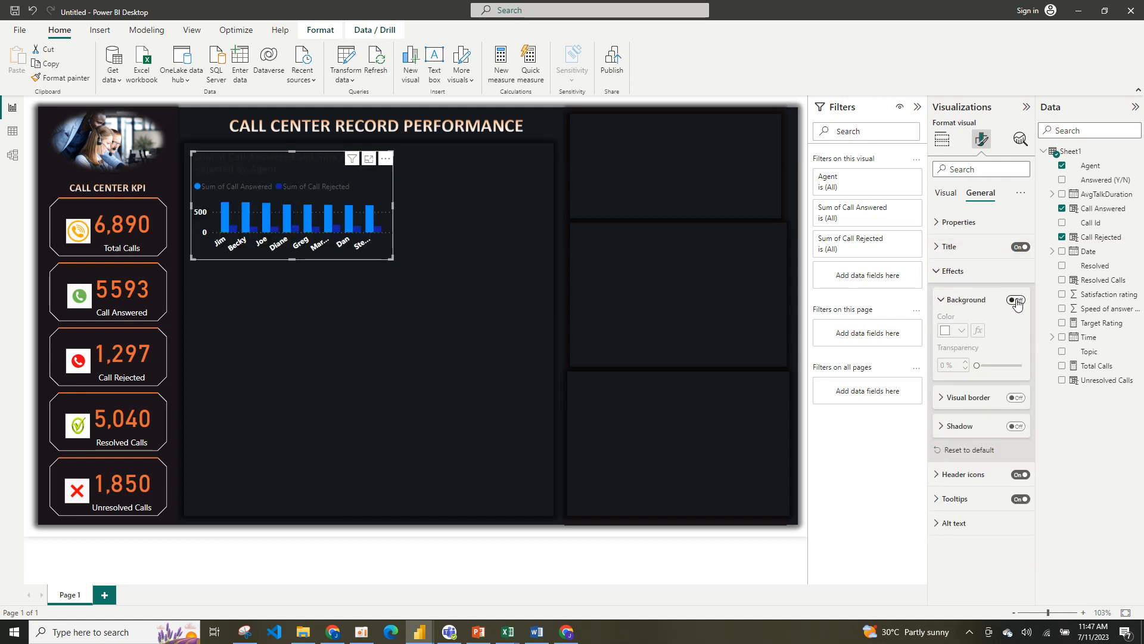
Remove both "Sum of" phrases from the chart title so it reads "Call Answered and Call Rejected by Agent".
left_click(984, 255)
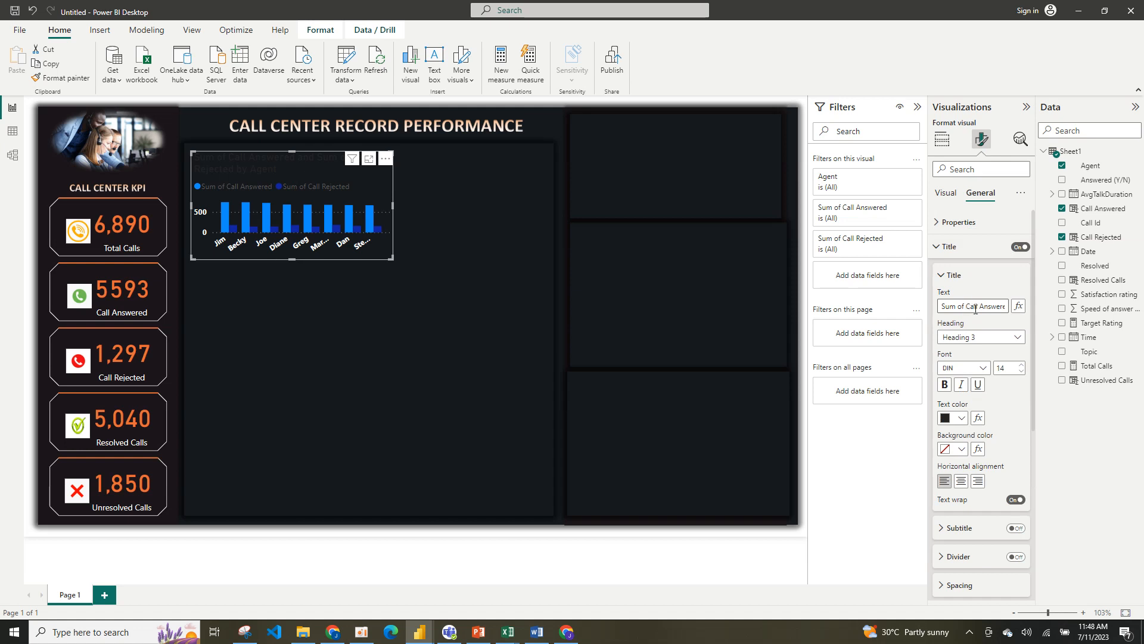
key("BackSpace")
key("BackSpace")
key("BackSpace")
key("BackSpace")
key("BackSpace")
key("BackSpace")
key("BackSpace")
key("Right")
key("Right")
key("Right")
key("Right")
key("Right")
key("Right")
key("Right")
key("Right")
key("Right")
key("Right")
key("Right")
key("Right")
key("Right")
key("Right")
key("Right")
key("Right")
key("Right")
key("Right")
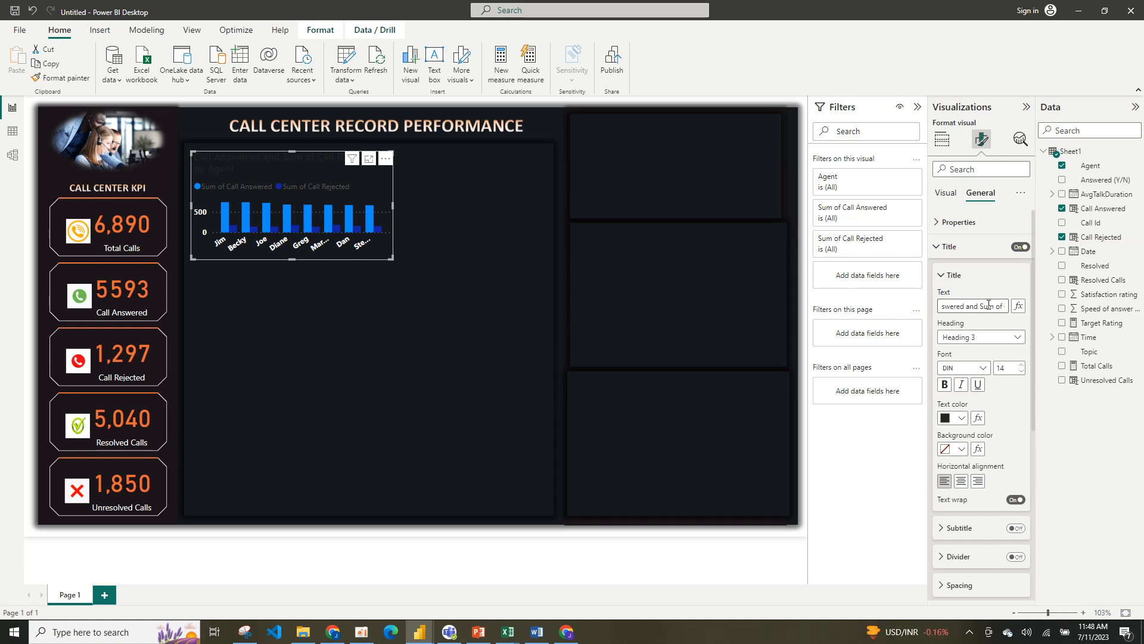
key("BackSpace")
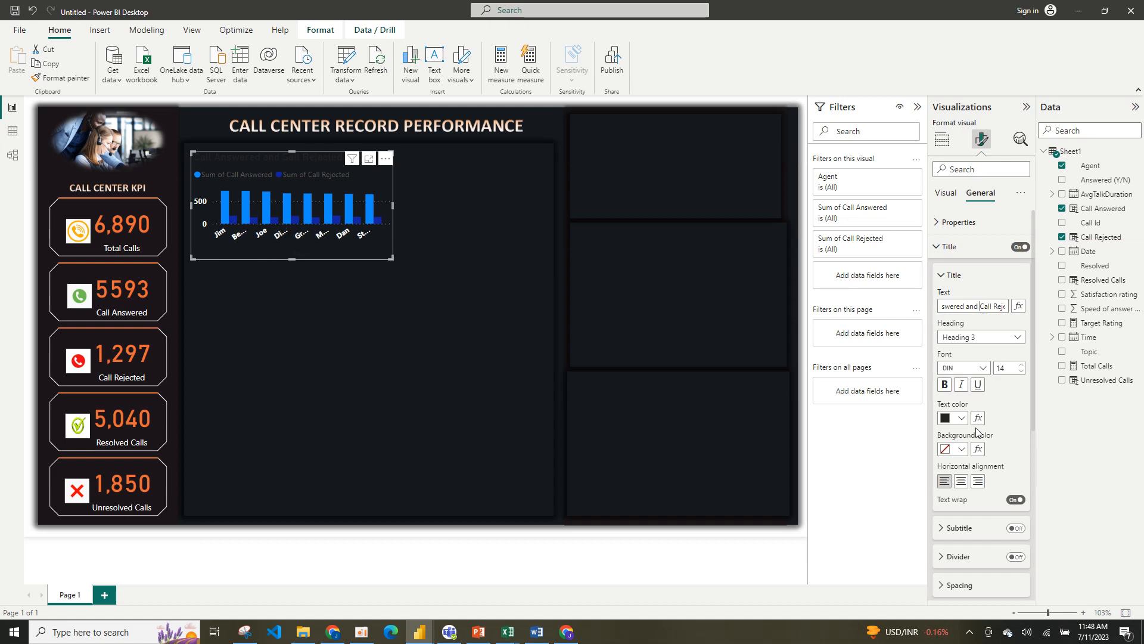
Center the column chart's title and set its text color to white.
left_click(962, 482)
left_click(963, 483)
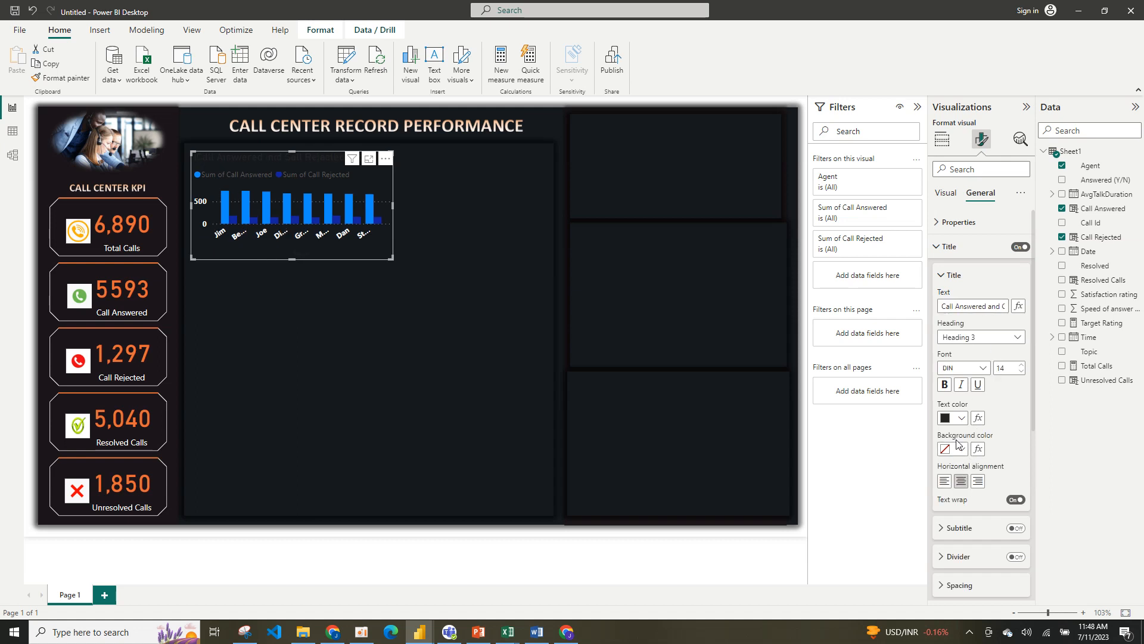
left_click(960, 419)
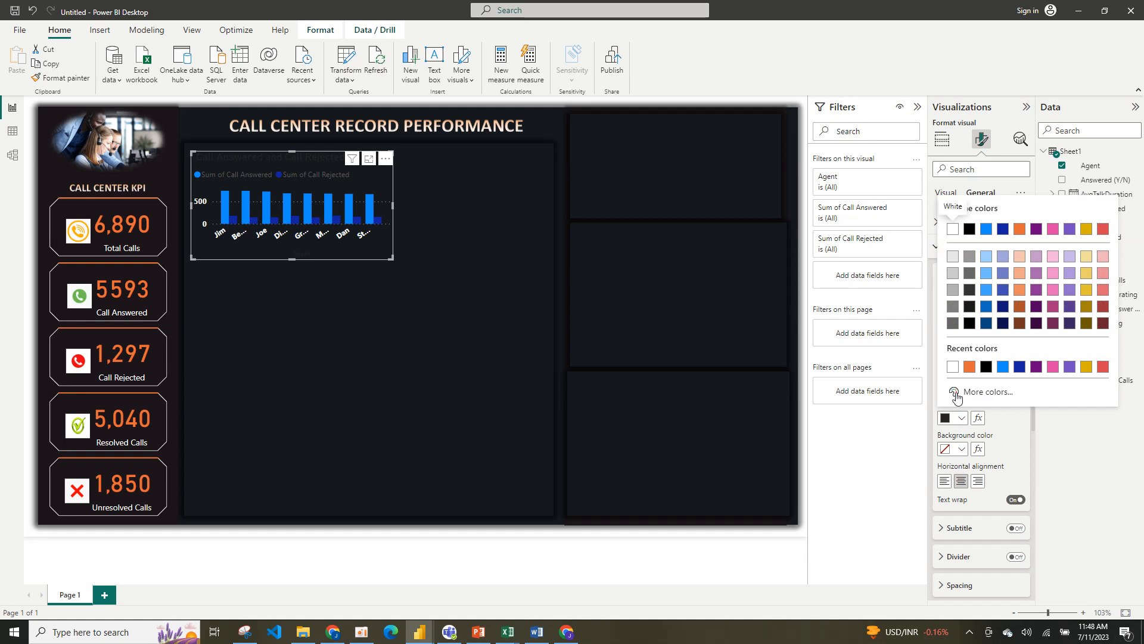
left_click(952, 367)
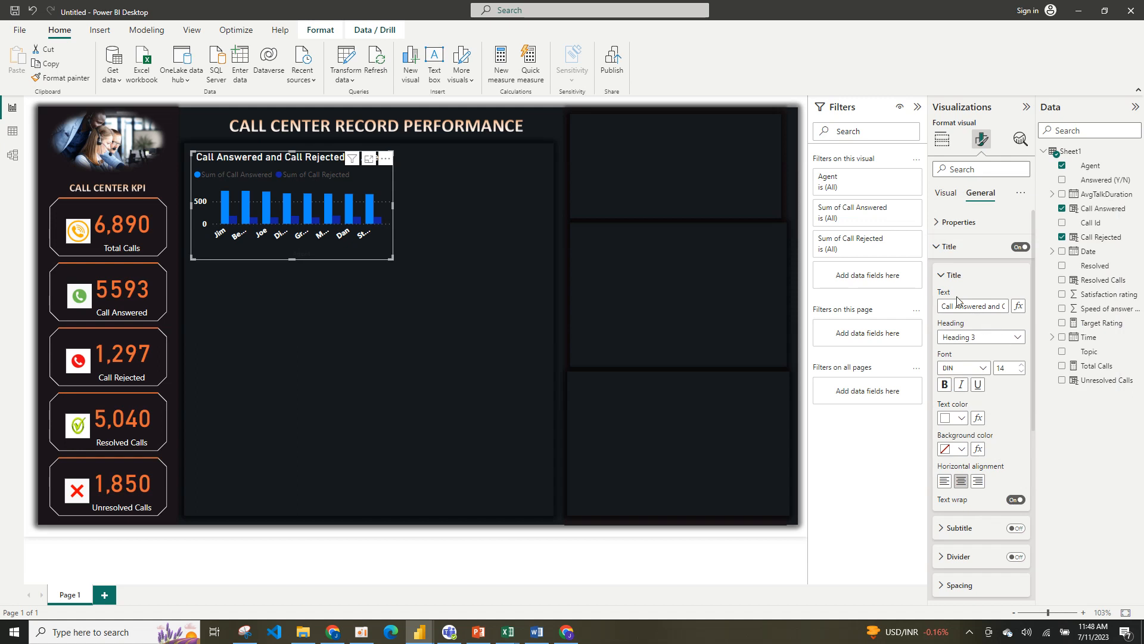
left_click(941, 277)
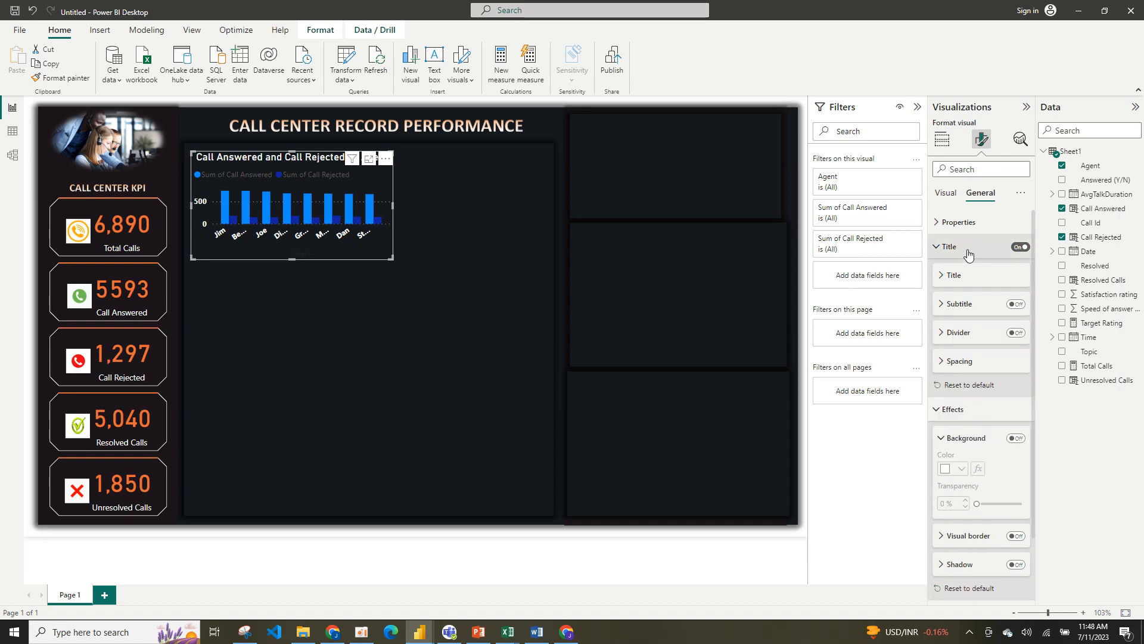
Color the Call Answered columns orange and the Call Rejected columns white, and enlarge the chart slightly.
left_click(949, 194)
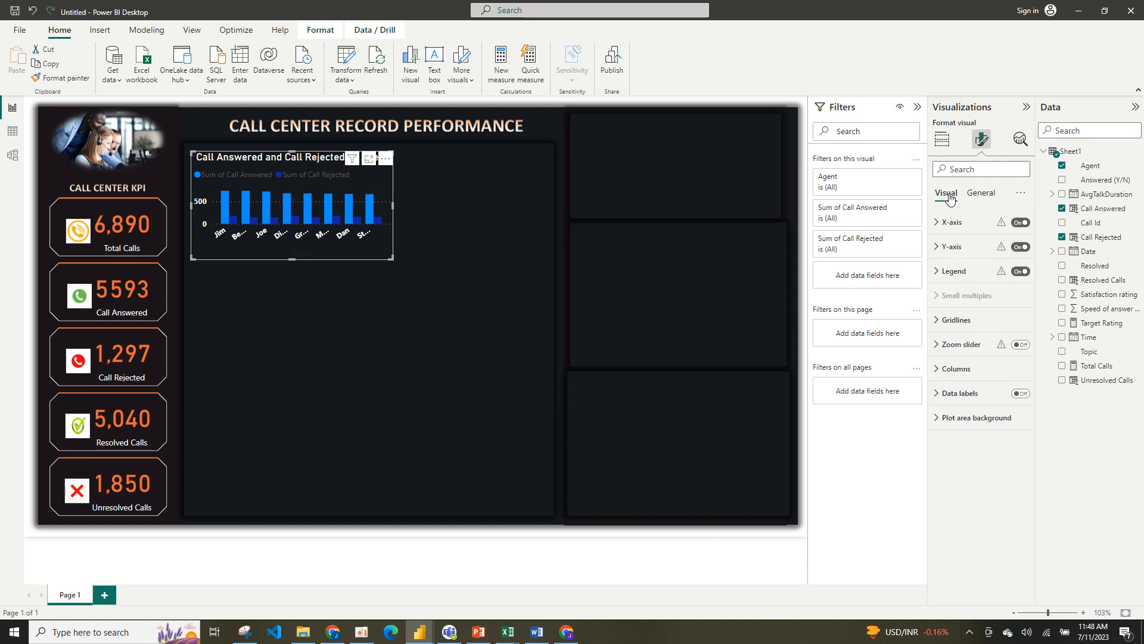
left_click(955, 368)
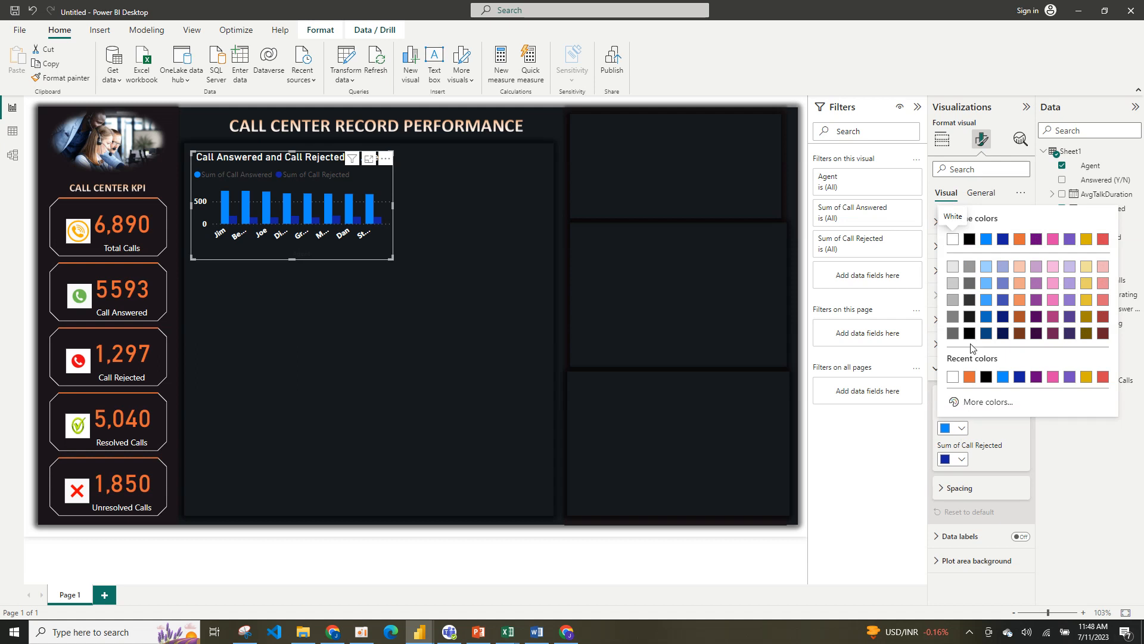
left_click(970, 377)
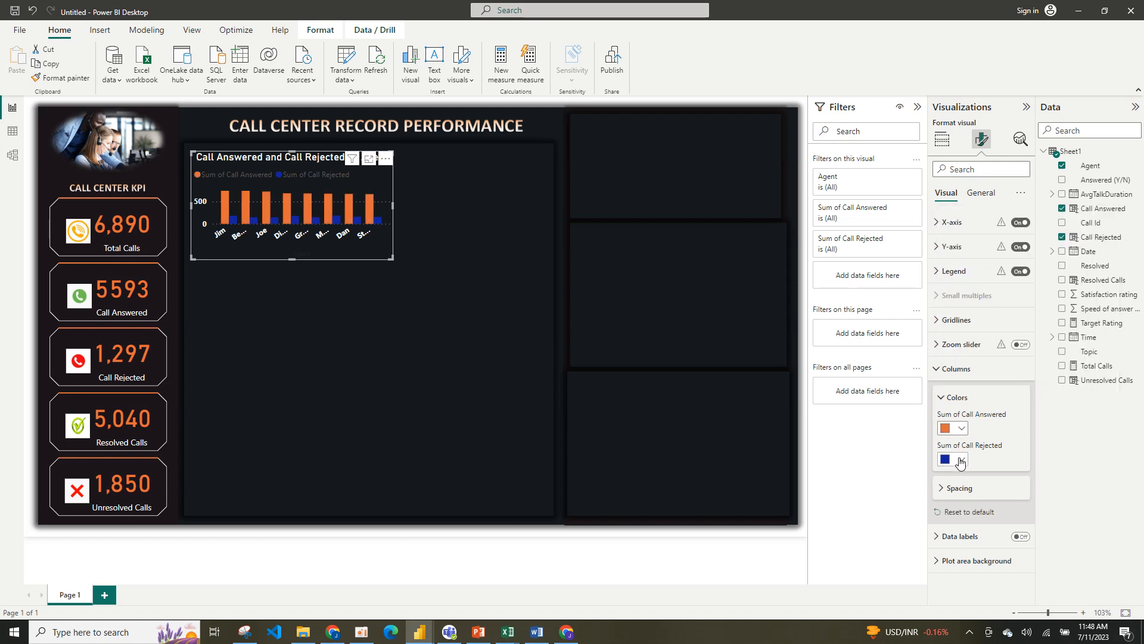
left_click(961, 459)
left_click(966, 409)
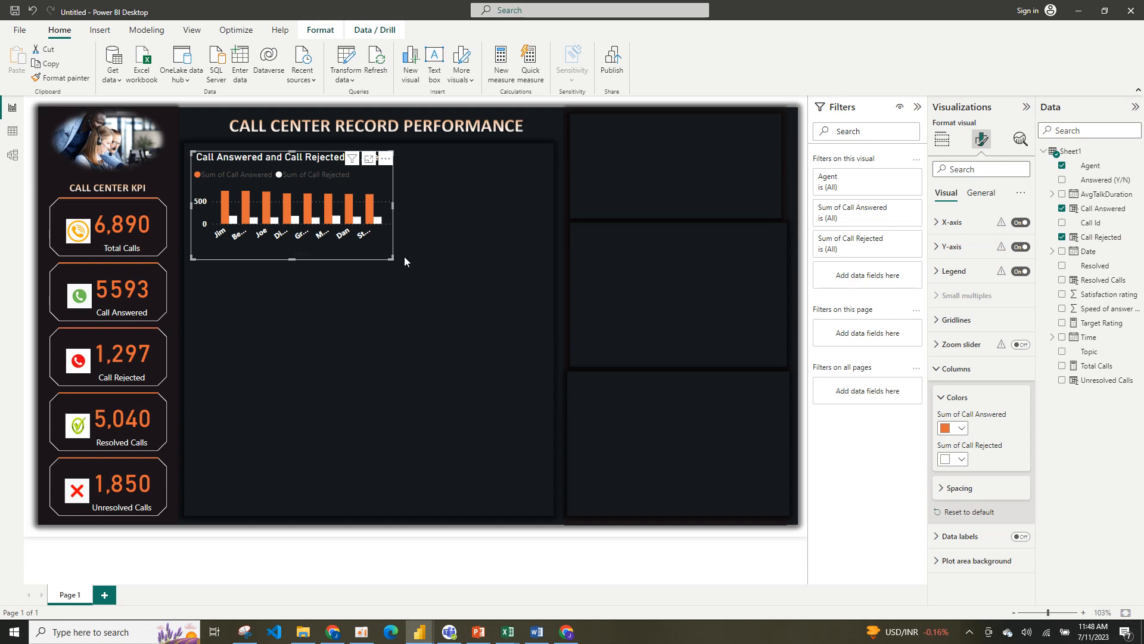
left_click_drag(390, 255, 411, 263)
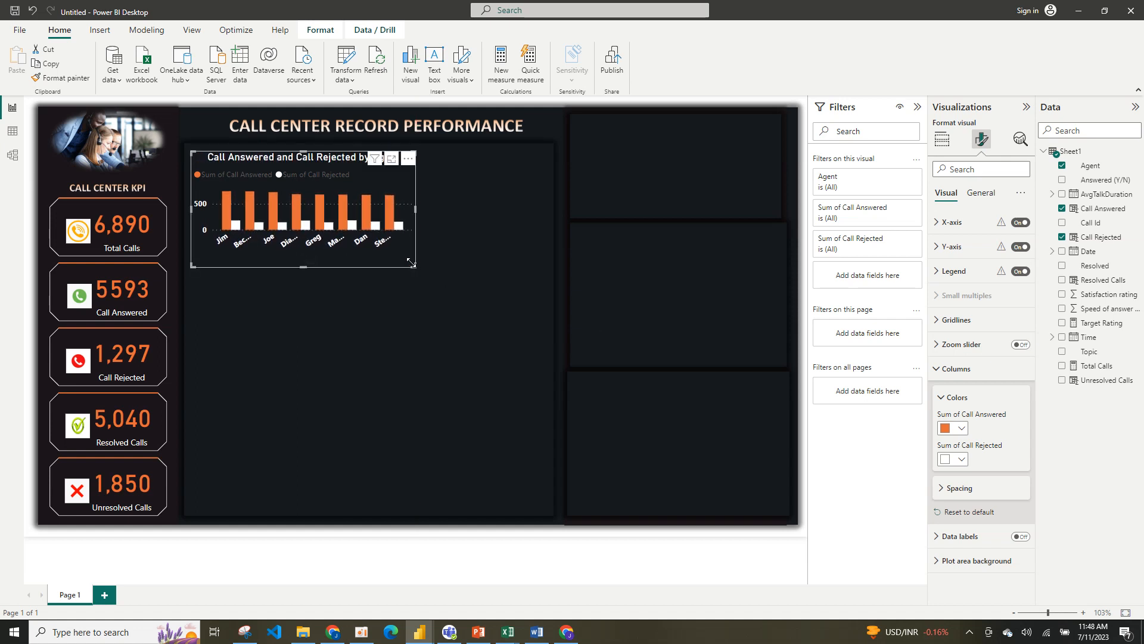
Set the column chart's legend text color to white and turn off the legend title.
left_click(946, 374)
left_click(981, 276)
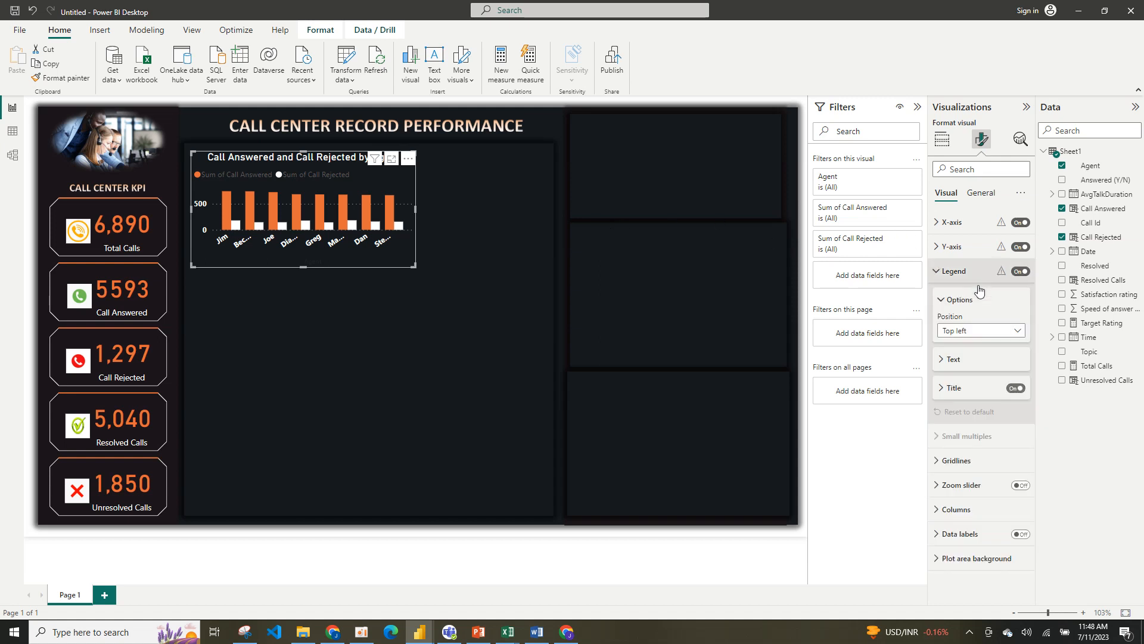
left_click(987, 363)
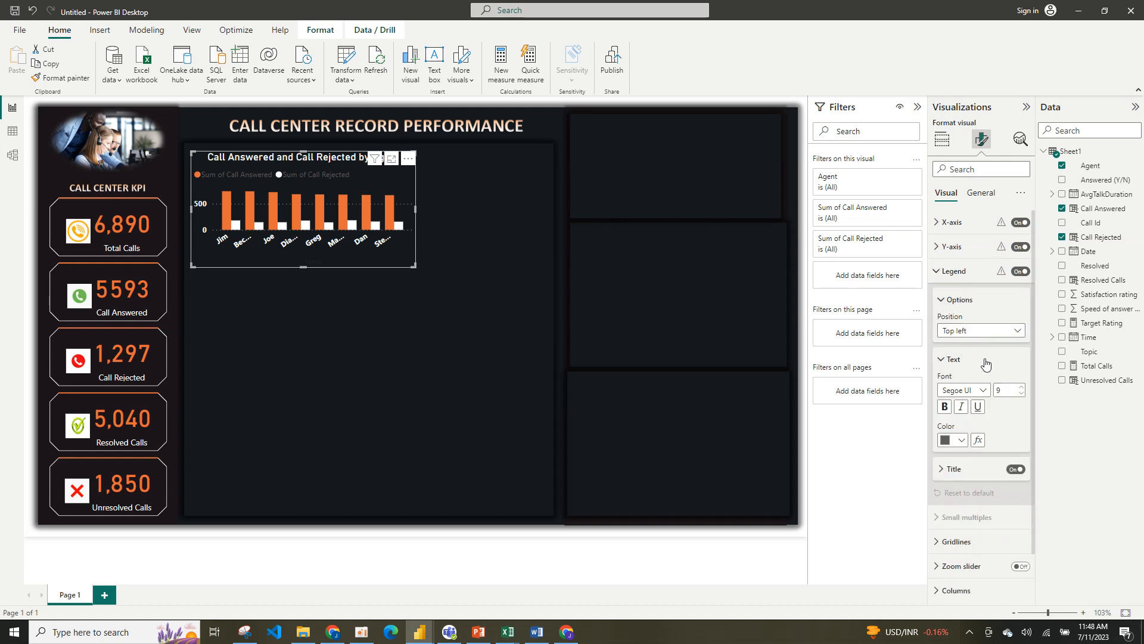
left_click(958, 440)
left_click(952, 388)
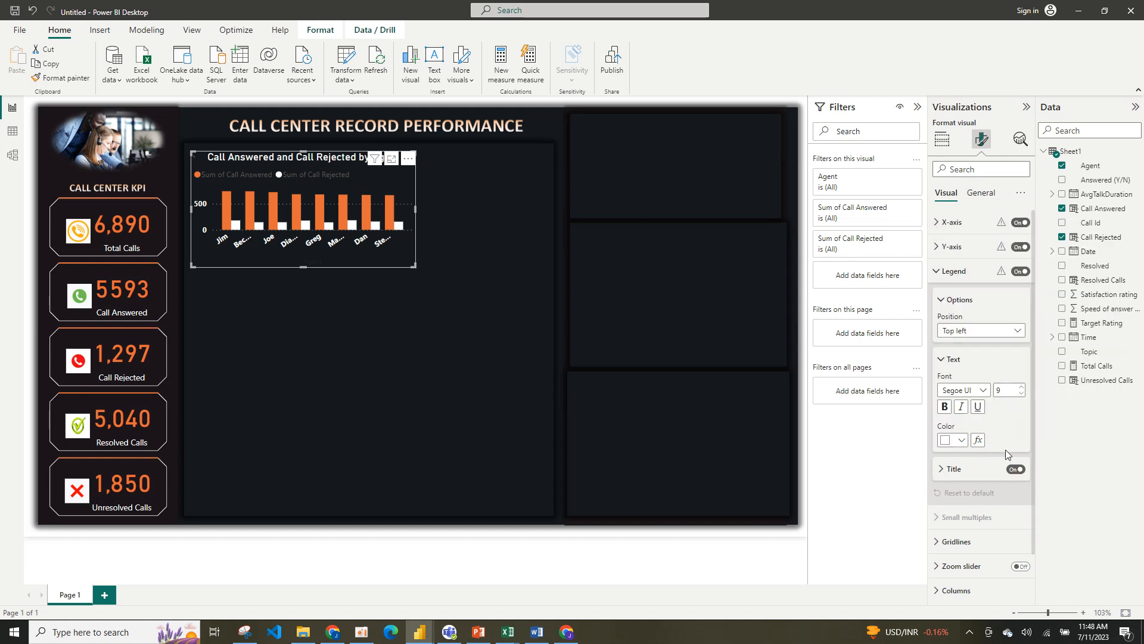
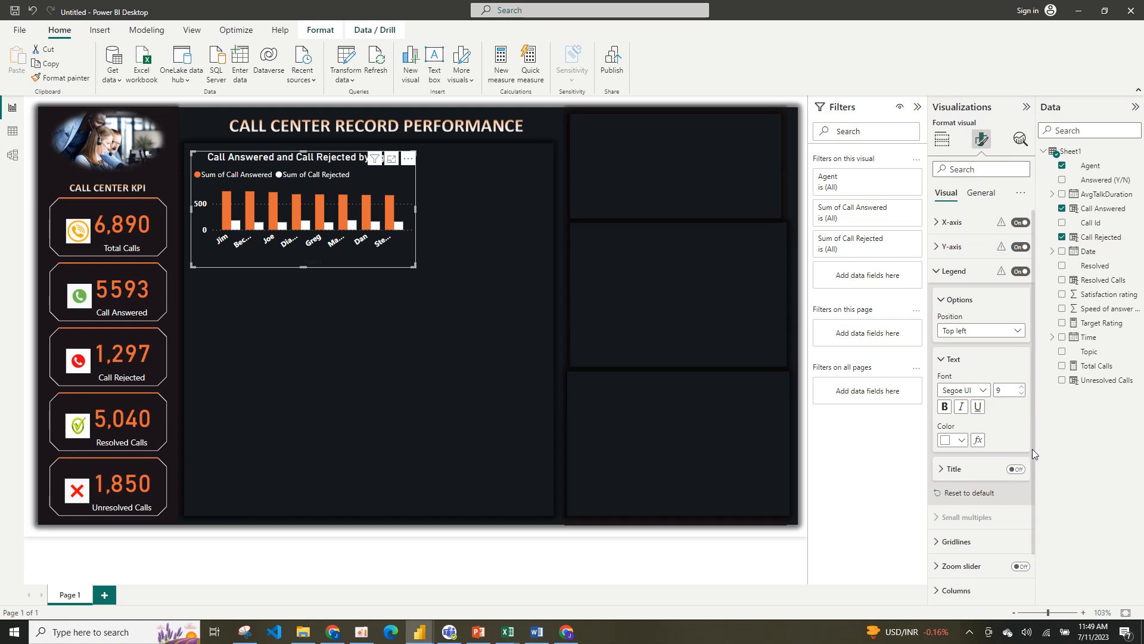
scroll(1033, 449, "down", 2)
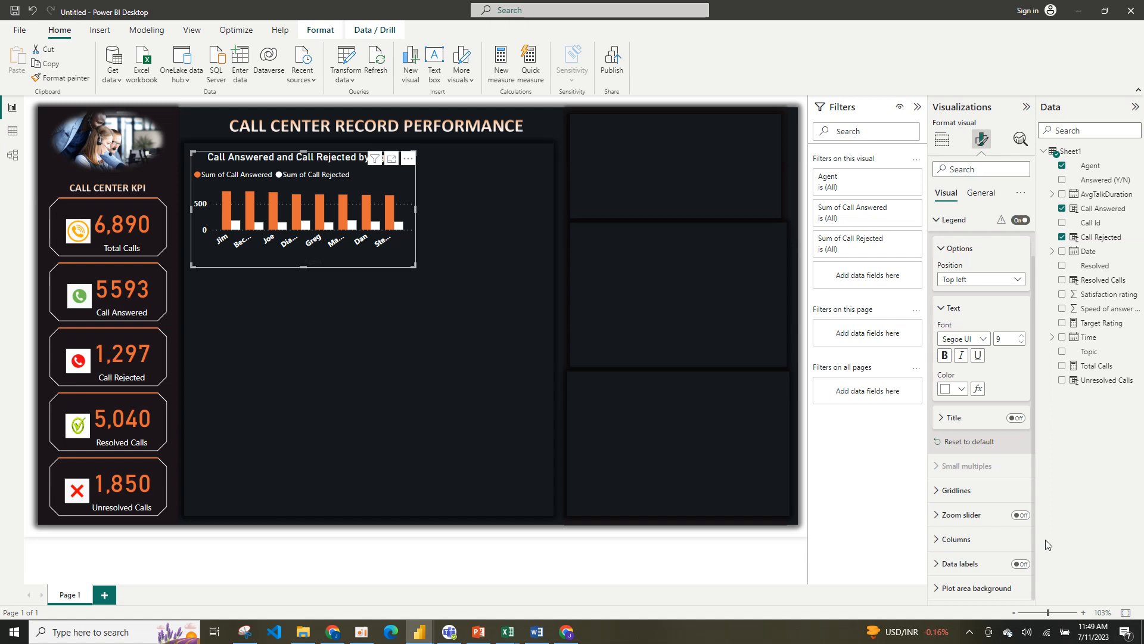
scroll(1047, 481, "up", 1)
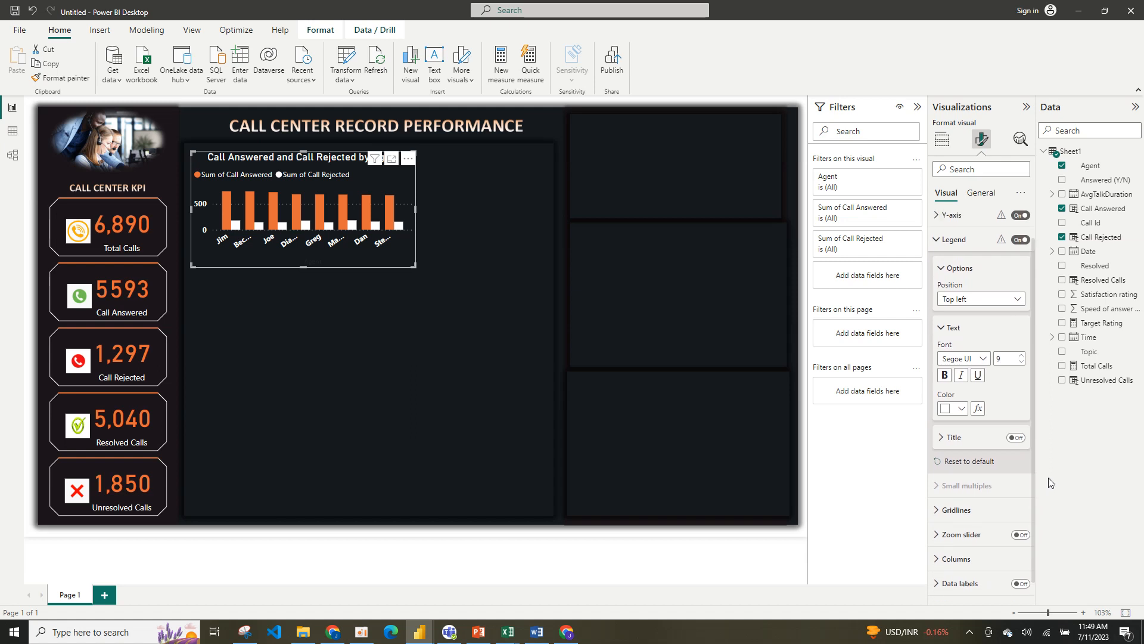
left_click(986, 437)
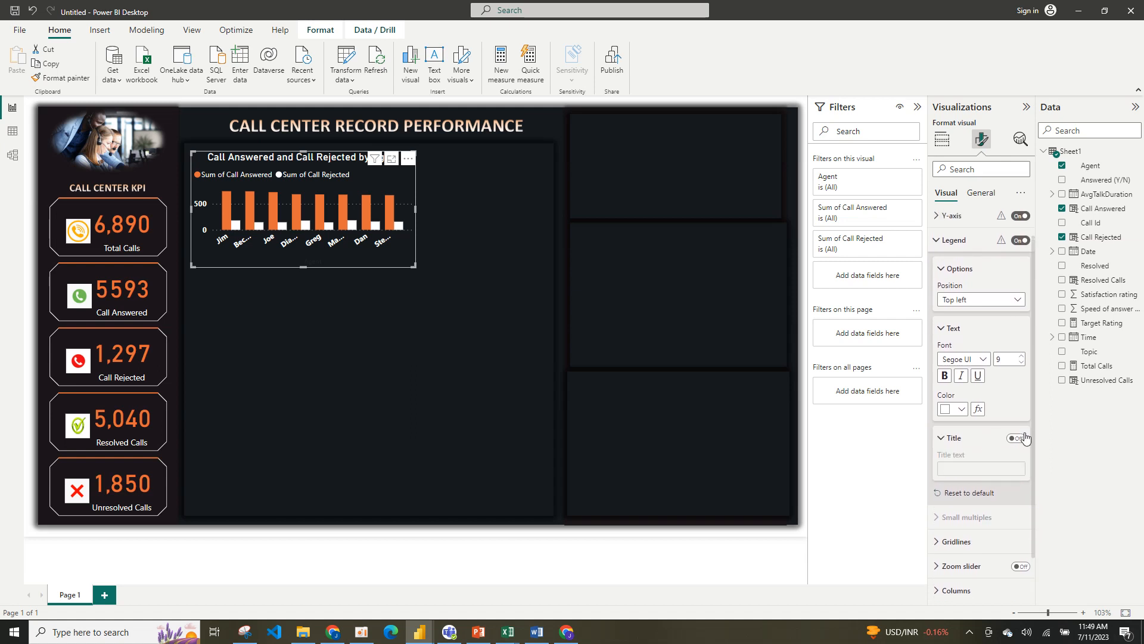
left_click(1020, 438)
left_click(982, 445)
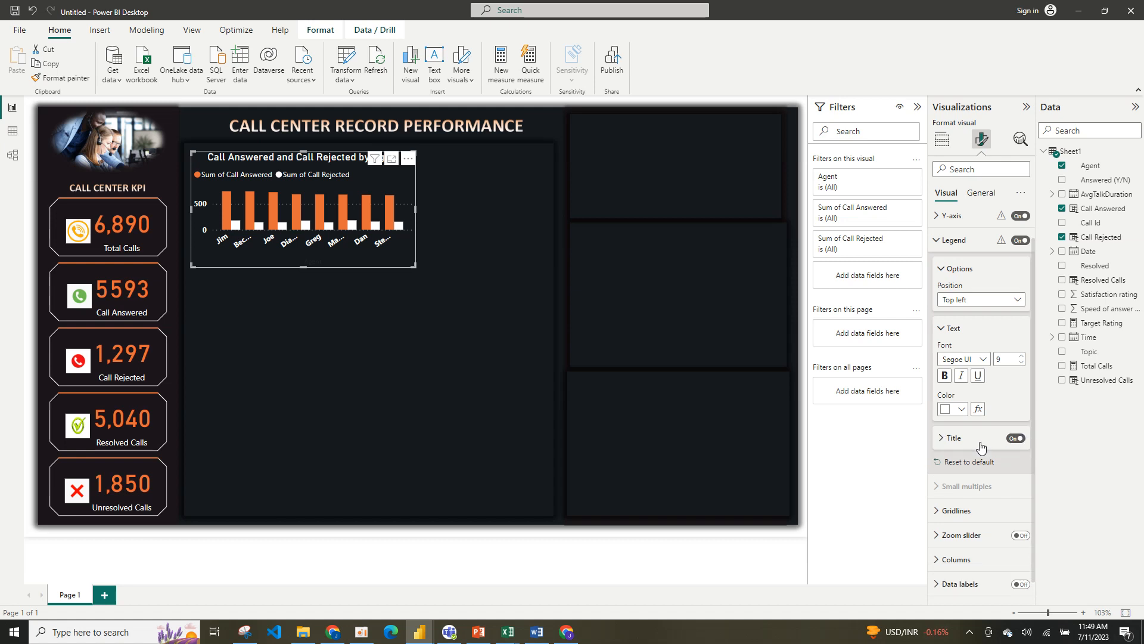
left_click(982, 446)
left_click(1015, 438)
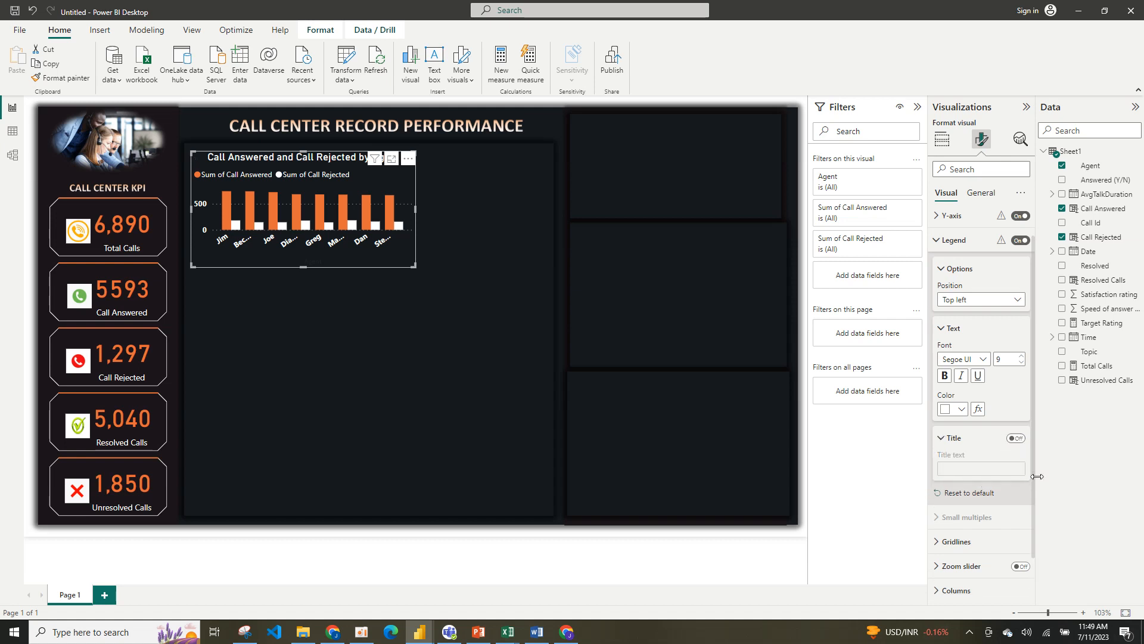
left_click(948, 441)
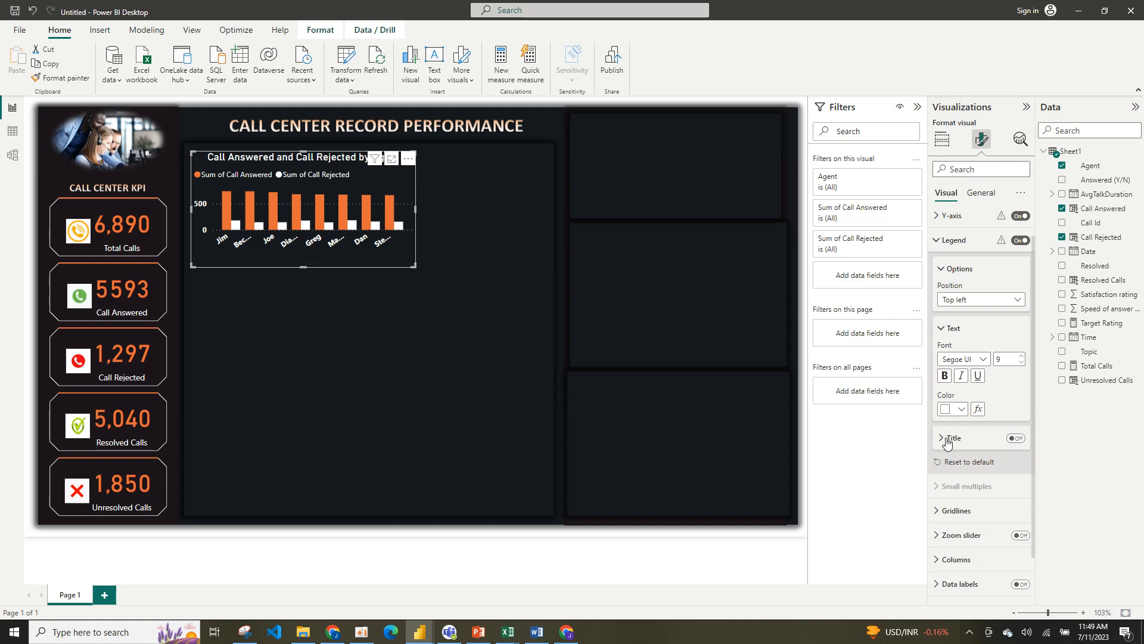
Move the column chart's legend to the Bottom center position.
left_click(942, 330)
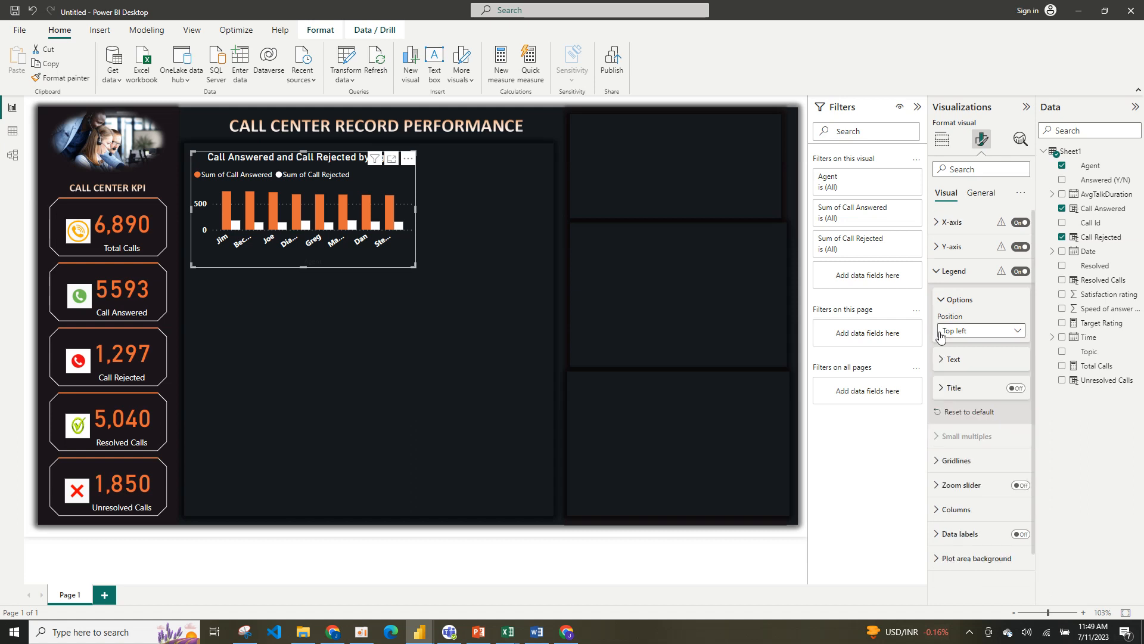
left_click(985, 329)
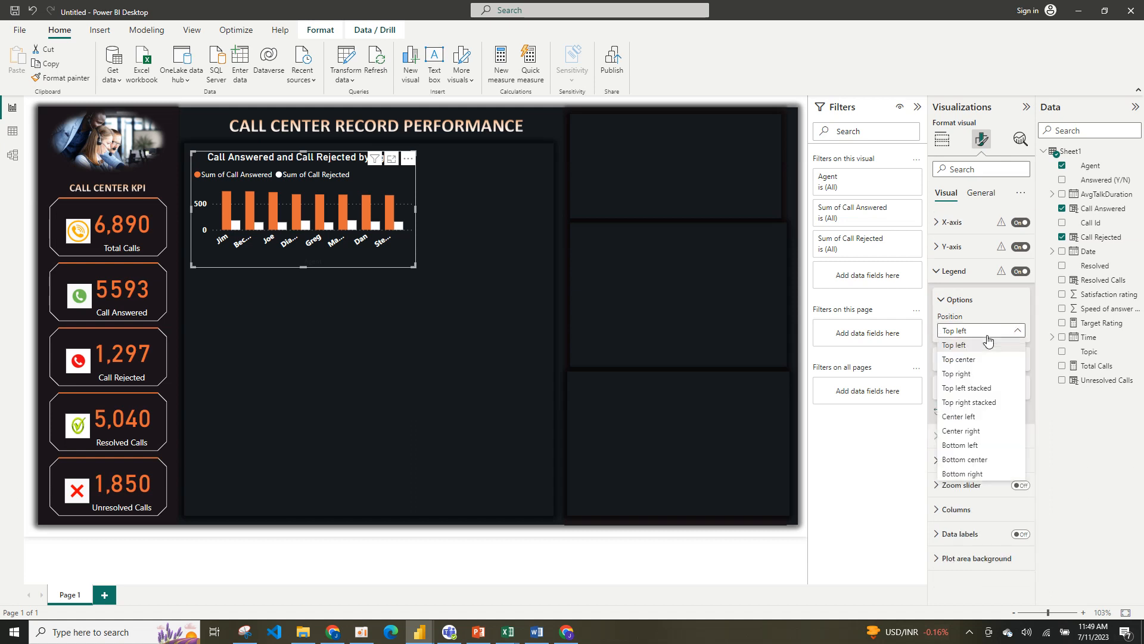
left_click(985, 461)
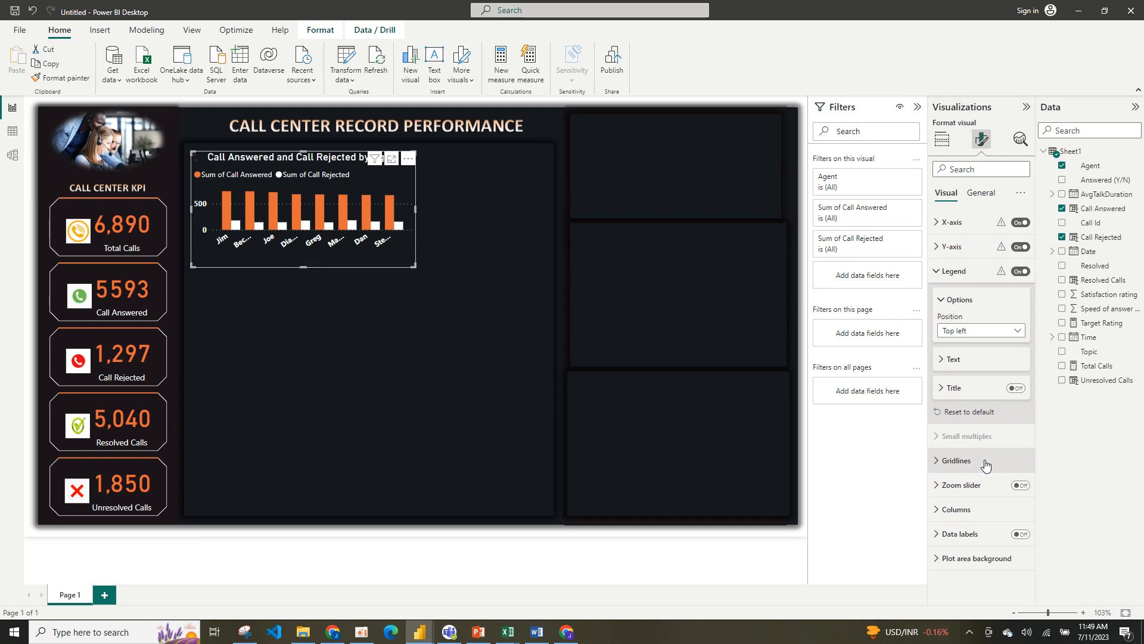
left_click(946, 302)
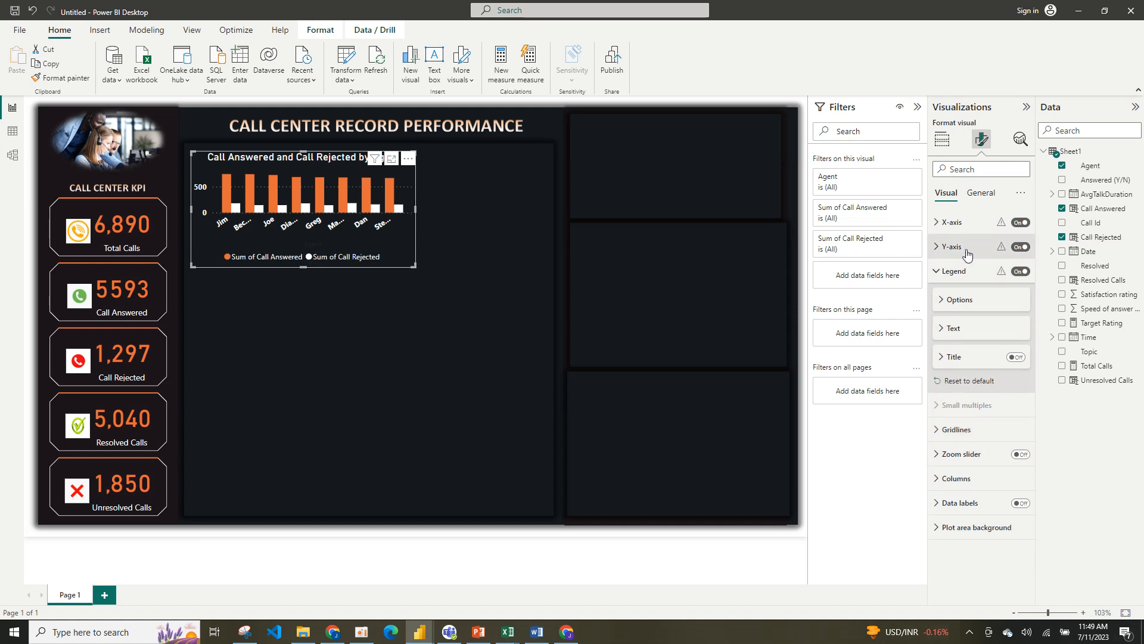
Reduce the font size of the chart's X-axis values to 8.
left_click(952, 223)
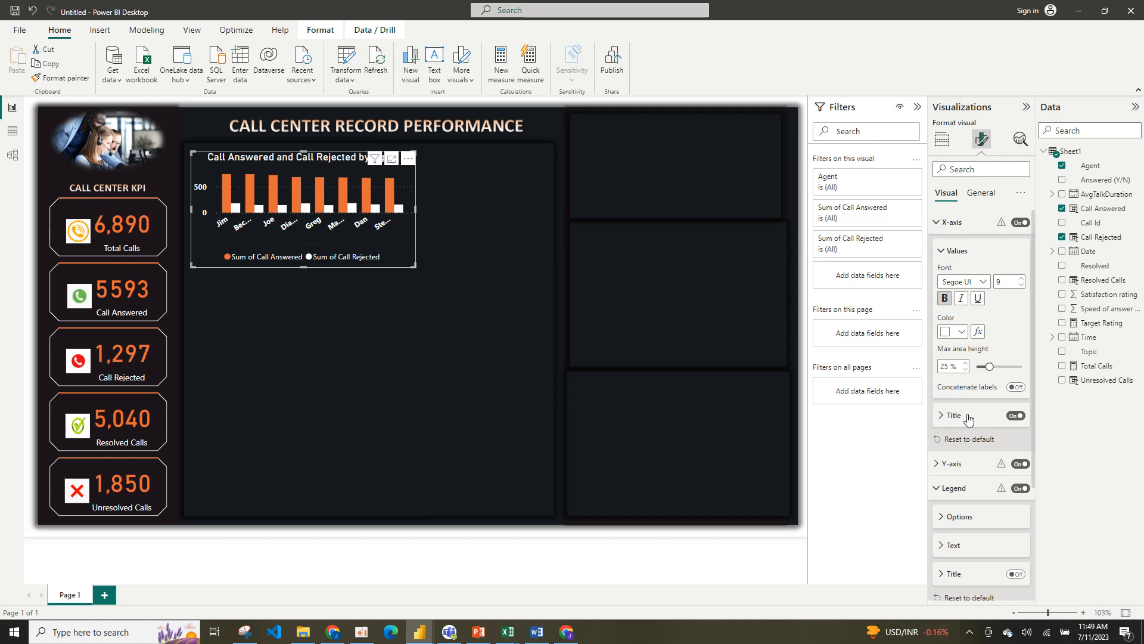
left_click(1020, 284)
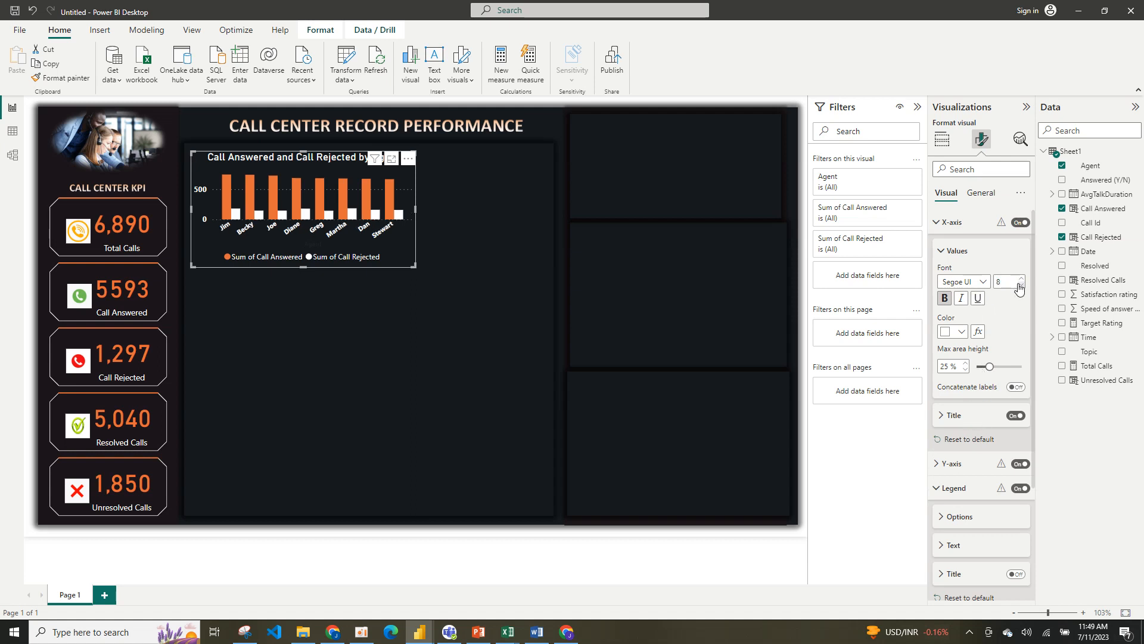
left_click(944, 252)
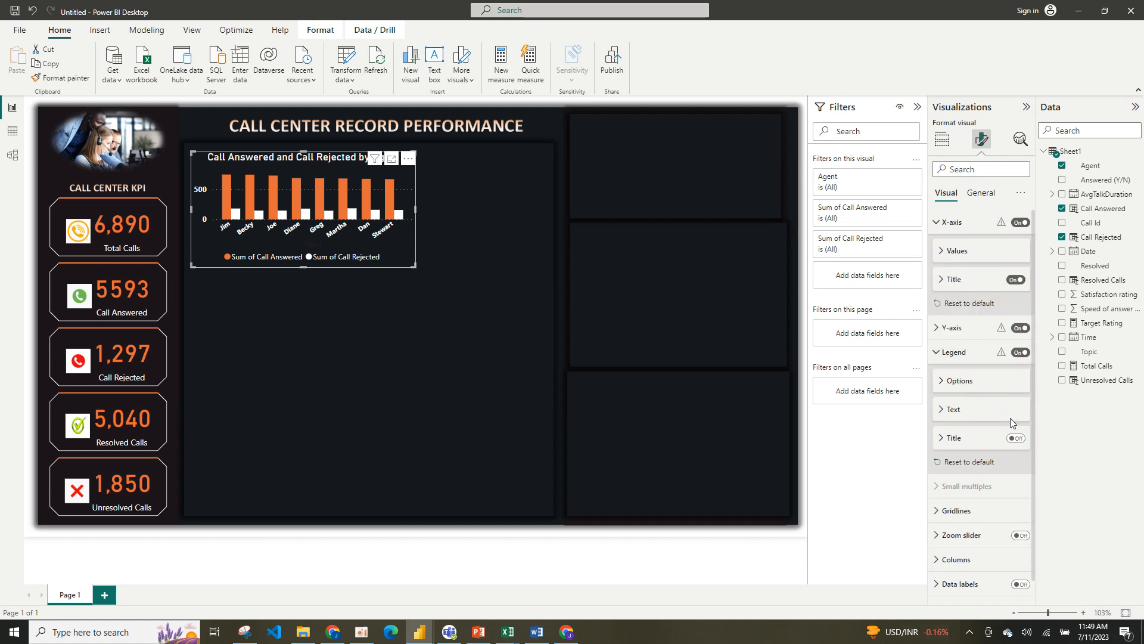
left_click(939, 225)
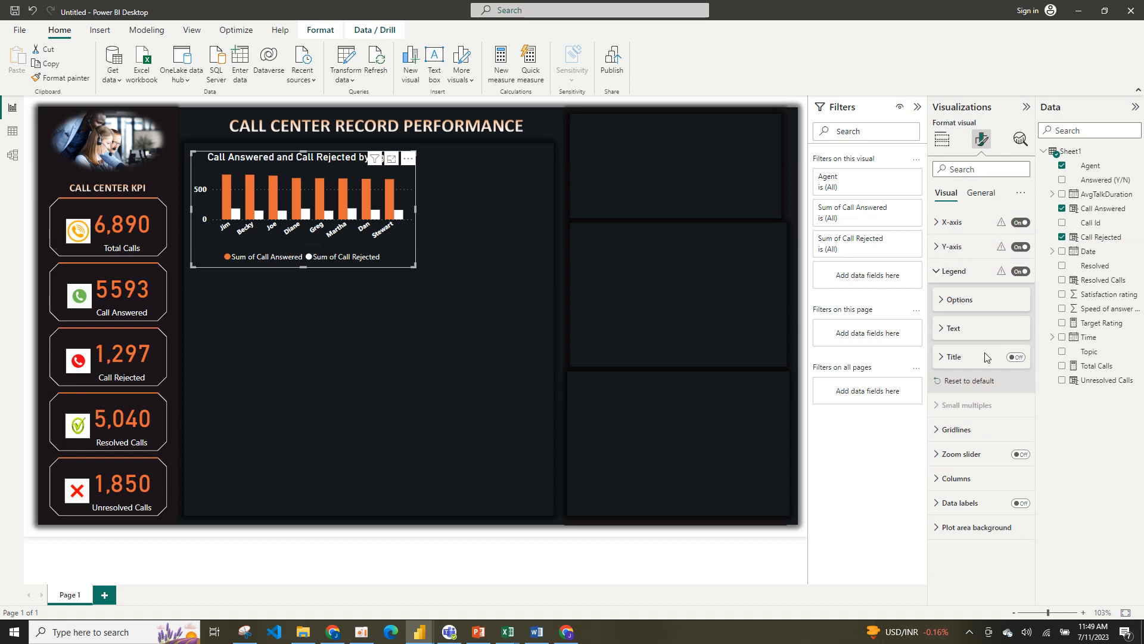
Turn on data labels for all series of the chart and format their values in bold white.
left_click(1018, 503)
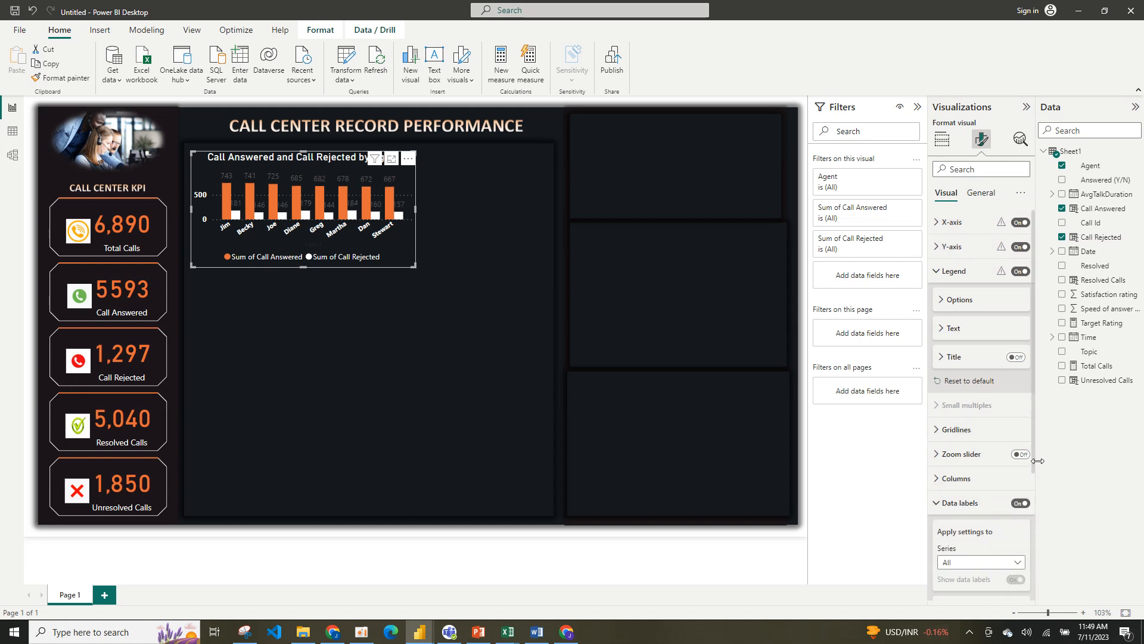
left_click_drag(1035, 460, 1047, 591)
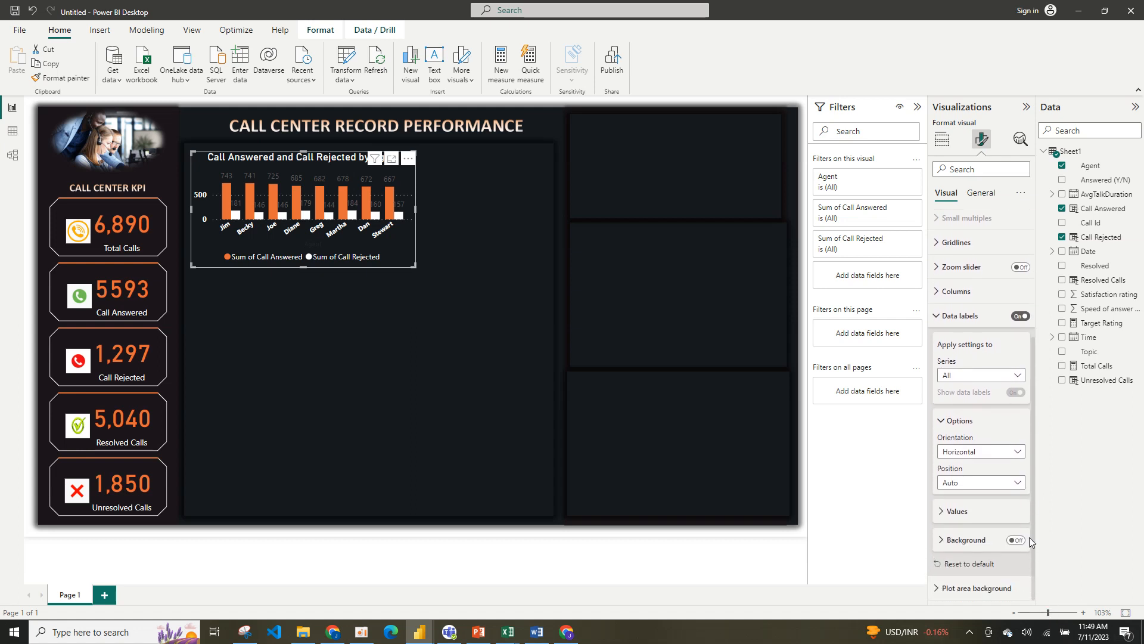
left_click(1013, 482)
left_click(1014, 482)
left_click(985, 514)
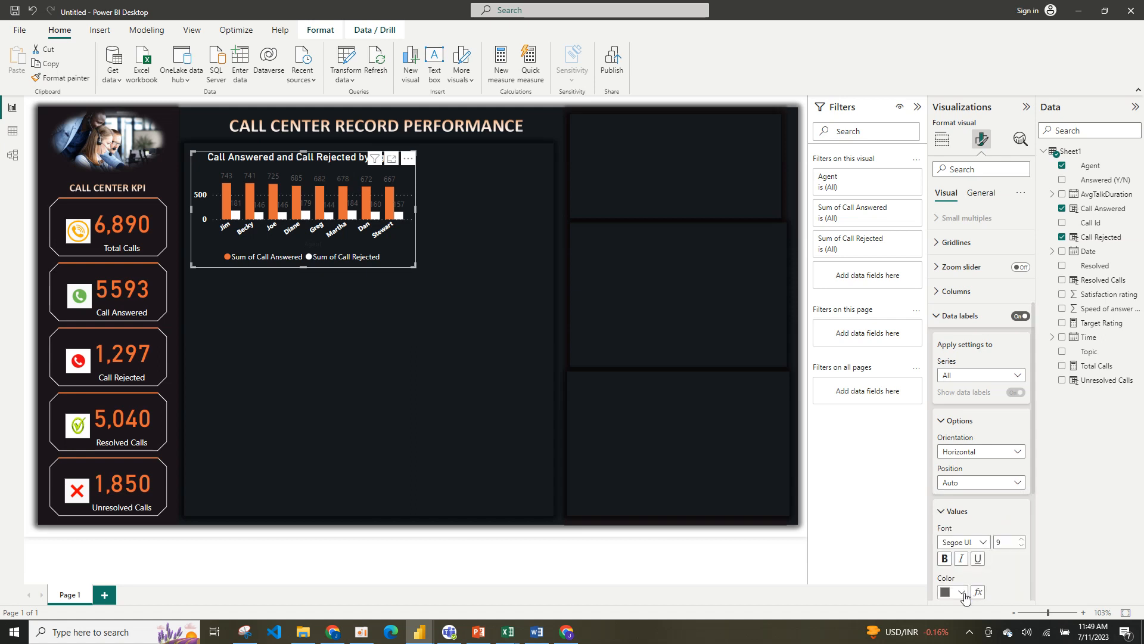
left_click(961, 592)
left_click(953, 542)
left_click(946, 559)
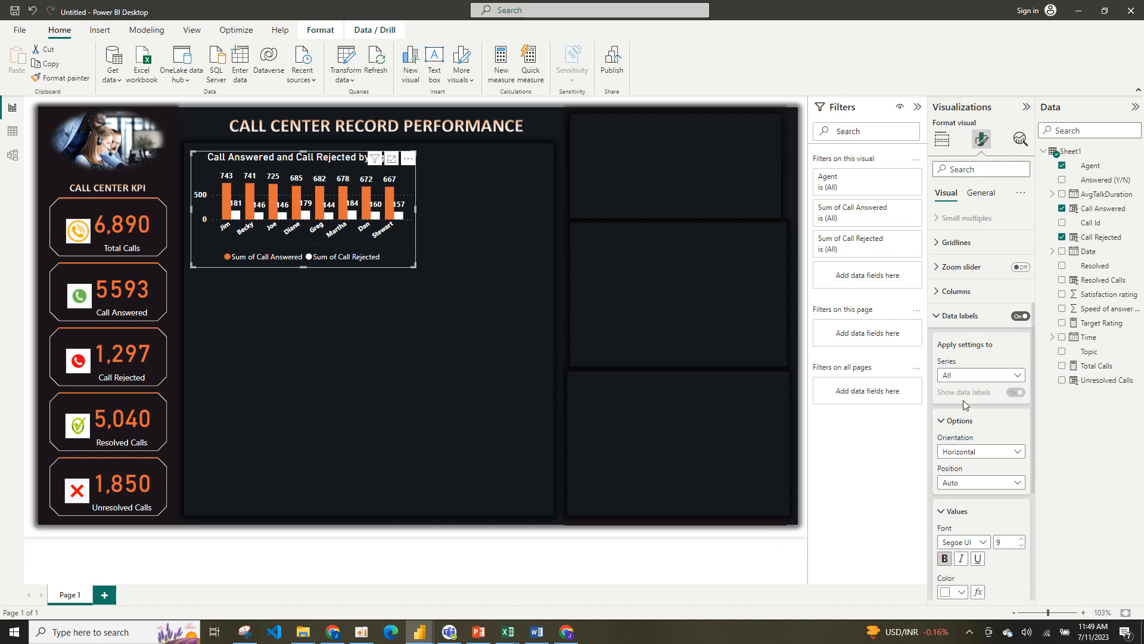
left_click(943, 424)
left_click(943, 317)
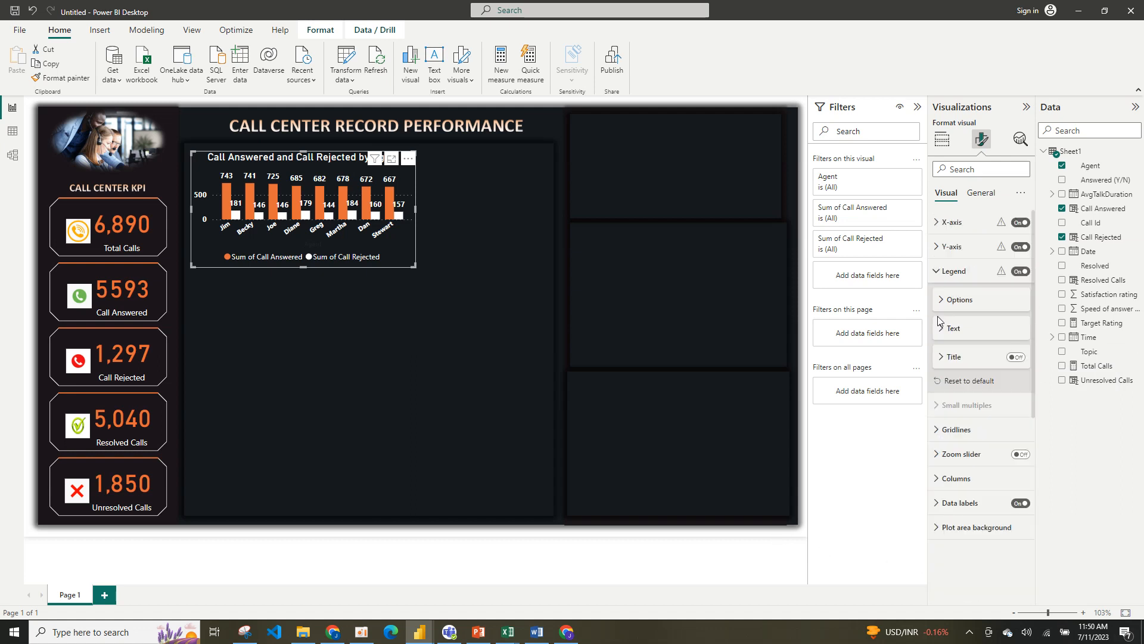
Turn off the horizontal gridlines of the Call Answered and Call Rejected chart.
left_click(957, 429)
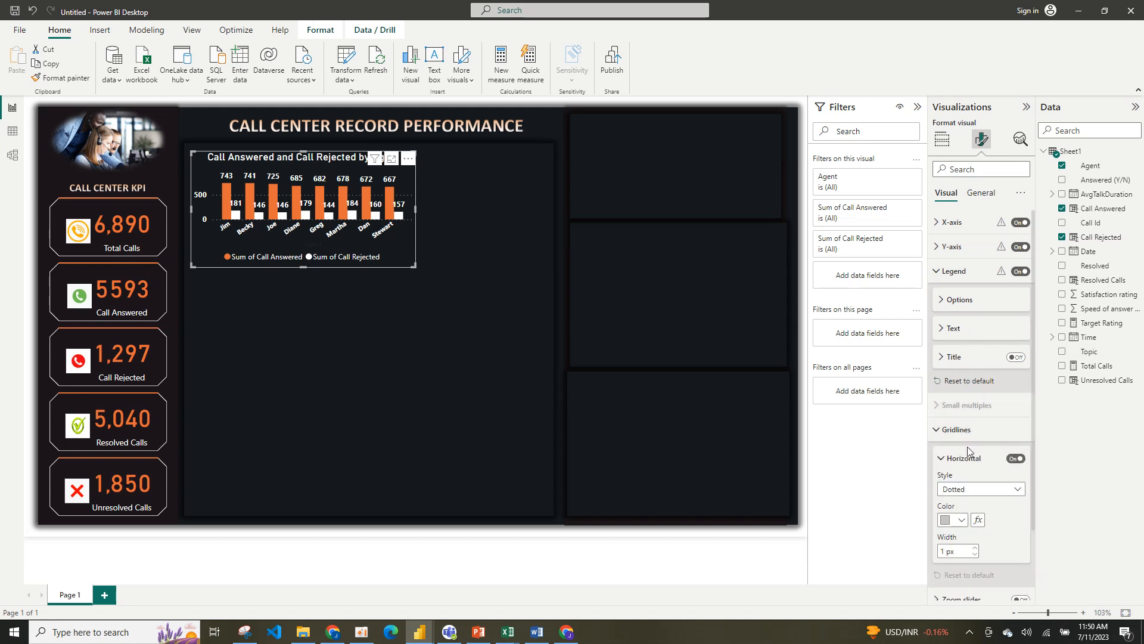
left_click(1015, 461)
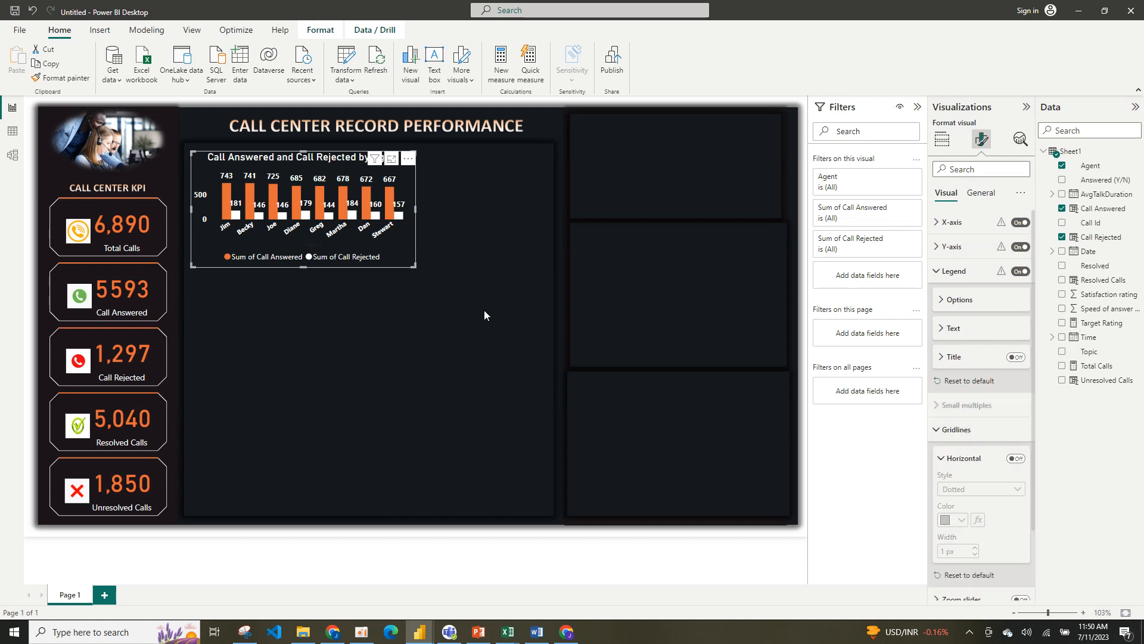
left_click(435, 291)
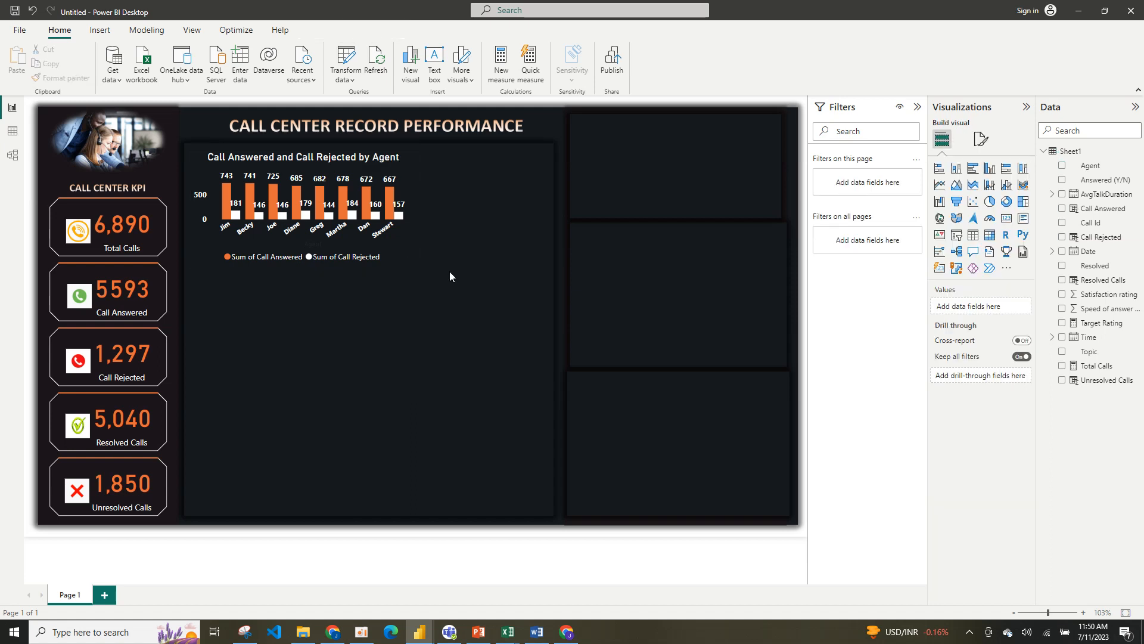
Turn off the Y-axis of the Call Answered and Call Rejected chart.
left_click(377, 250)
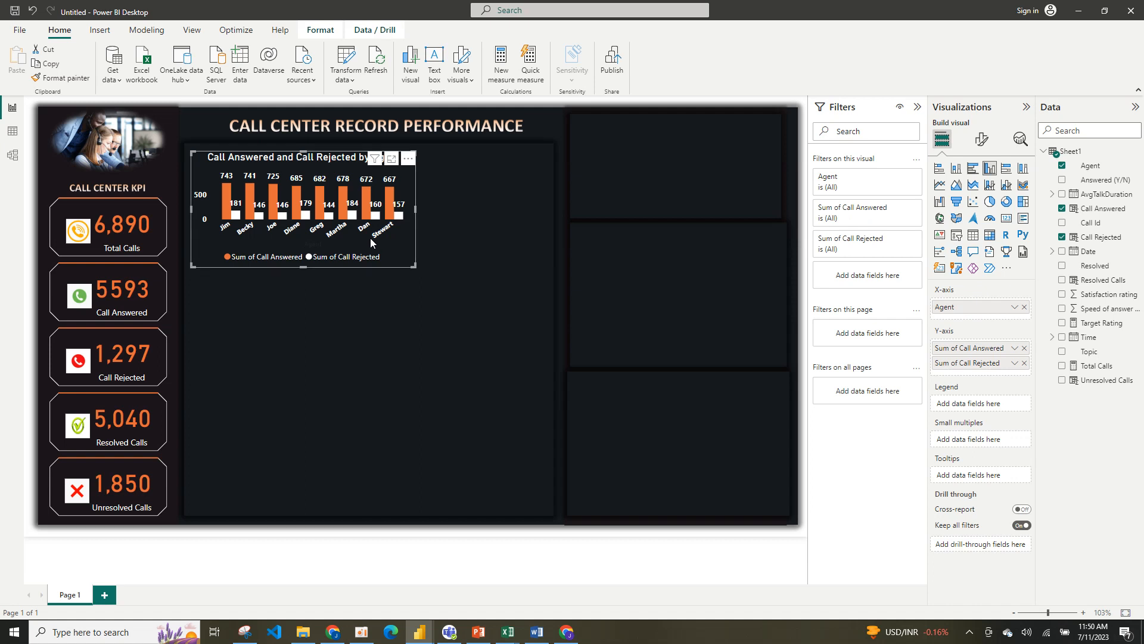
left_click(984, 141)
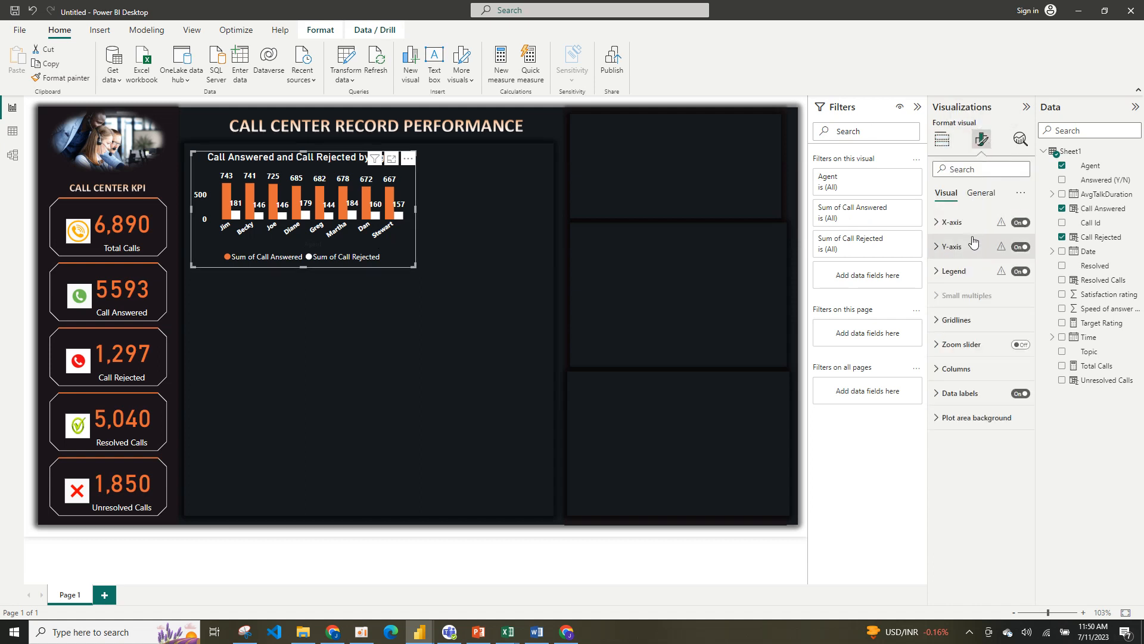
left_click(1021, 247)
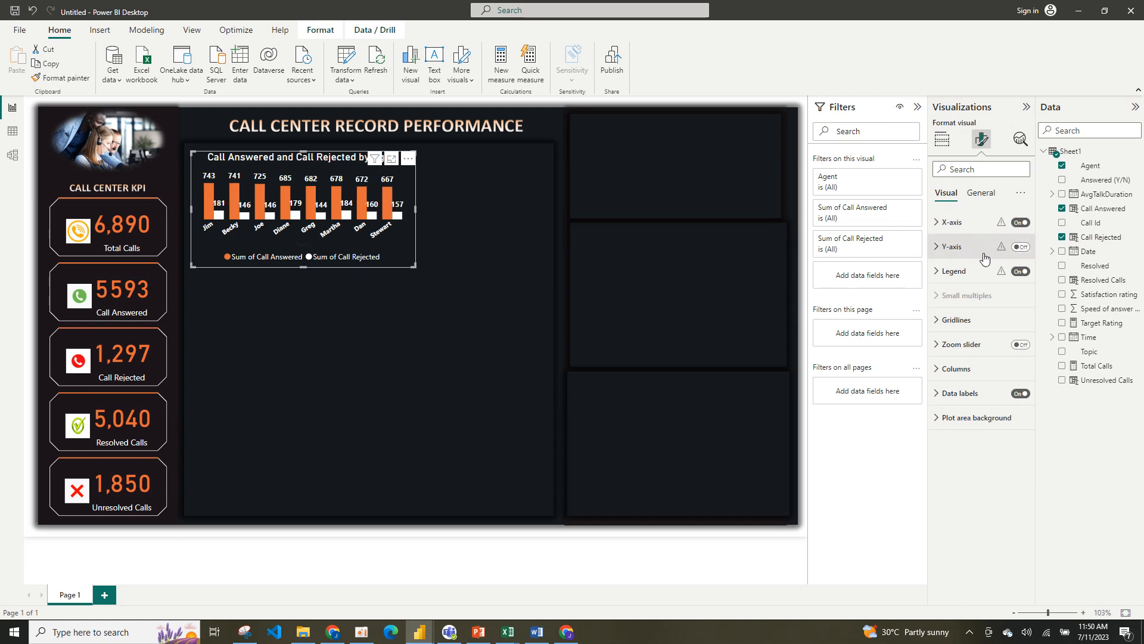
left_click(540, 231)
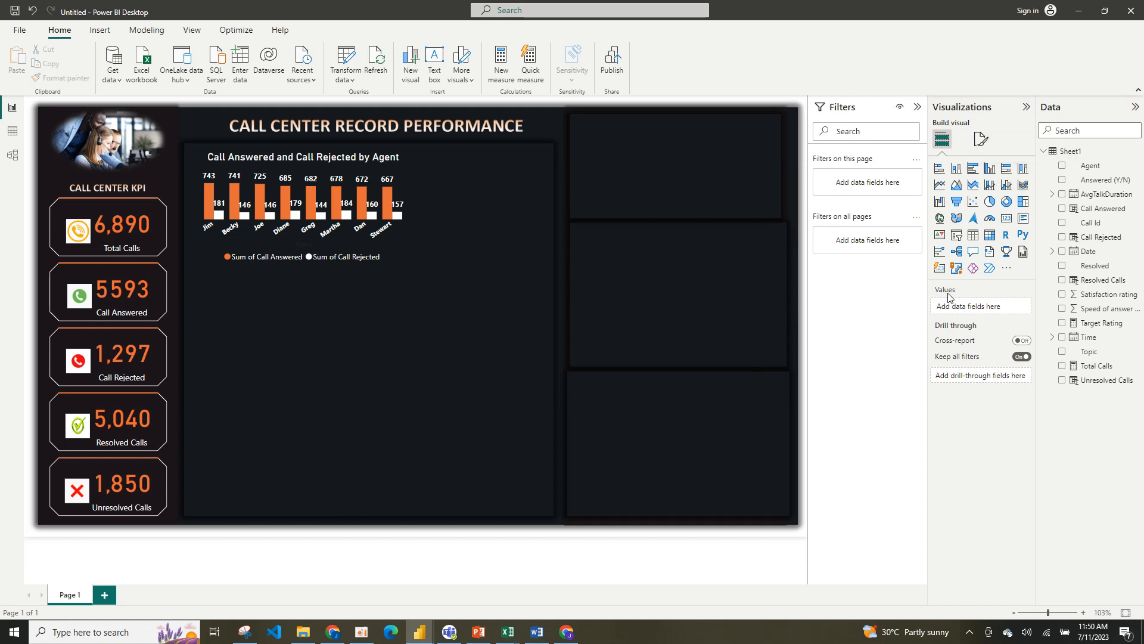
Add a small table visual beside the column chart with Agent and Total Calls as its columns.
left_click(972, 234)
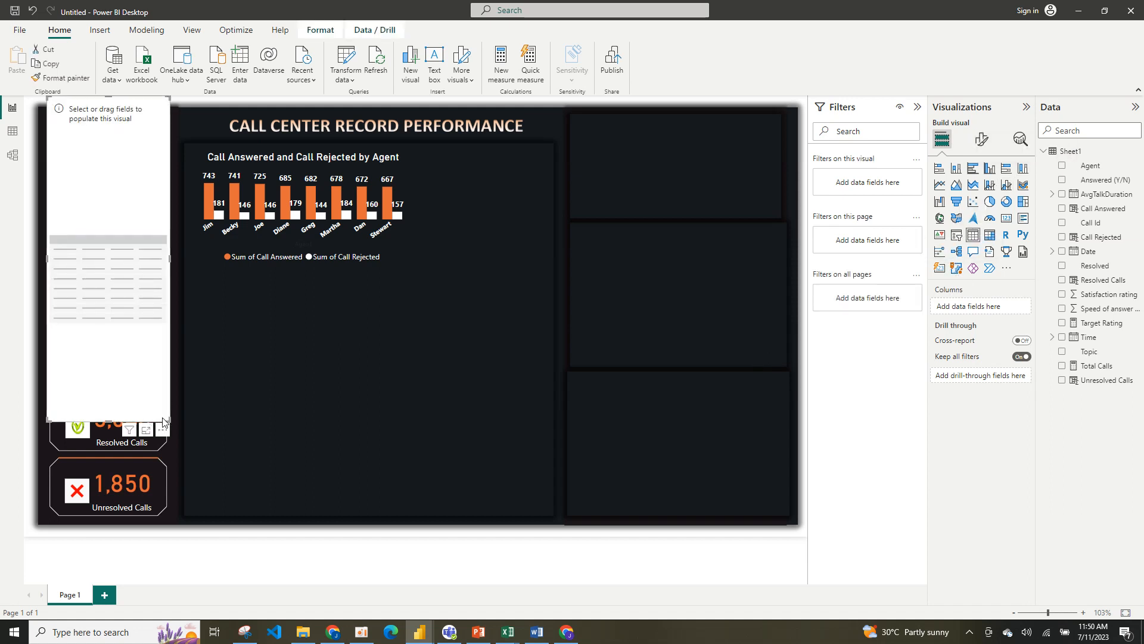
left_click_drag(163, 421, 499, 223)
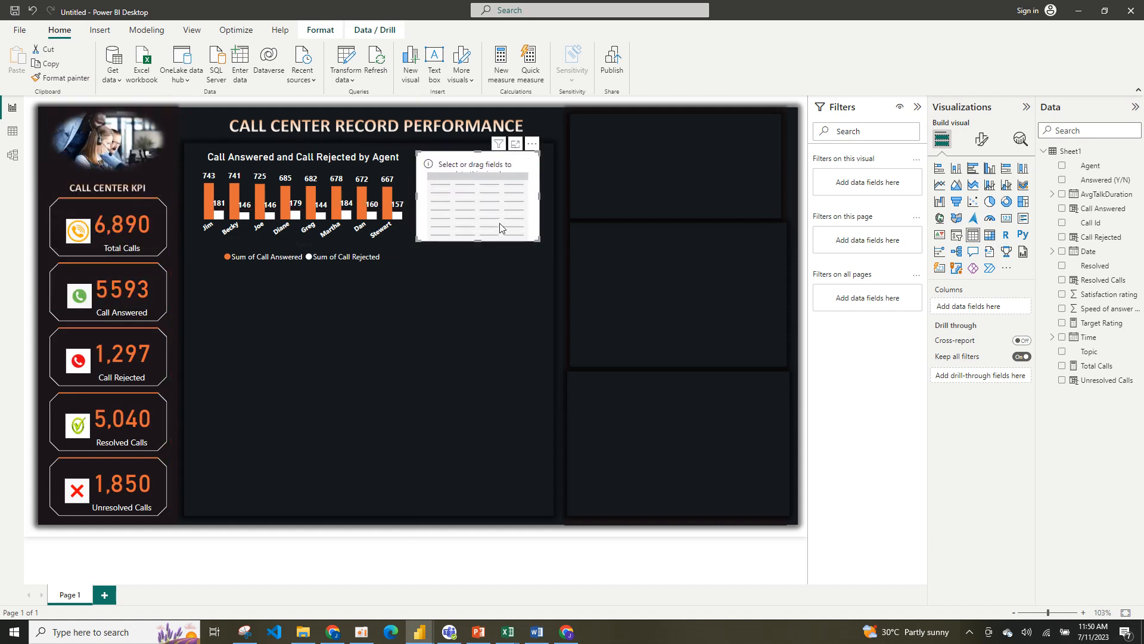
left_click(1062, 166)
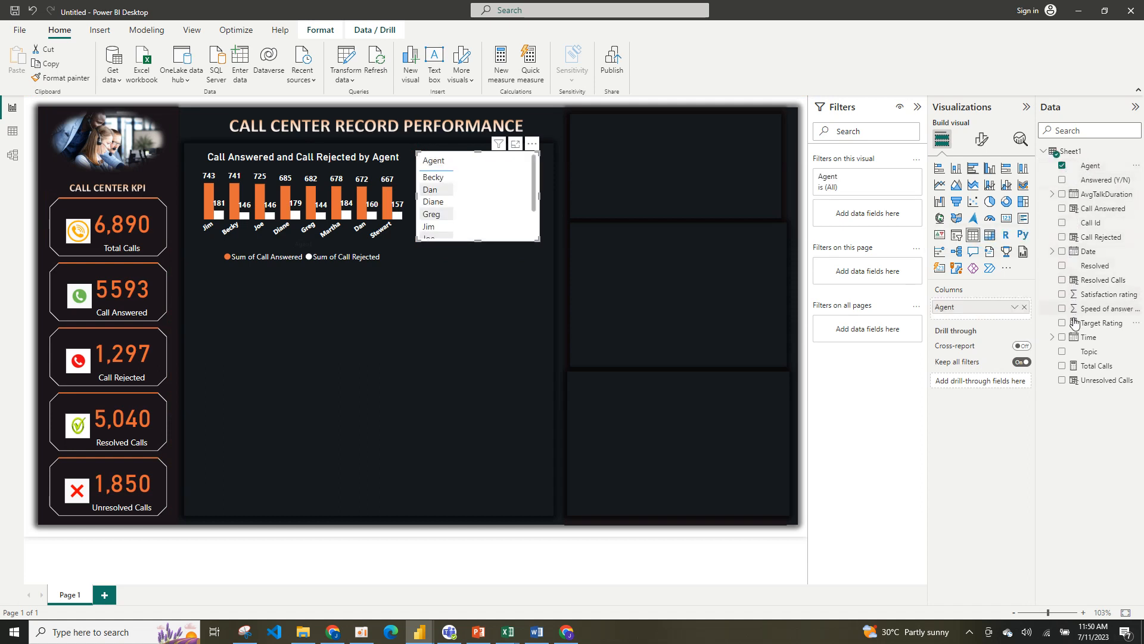
left_click(1062, 366)
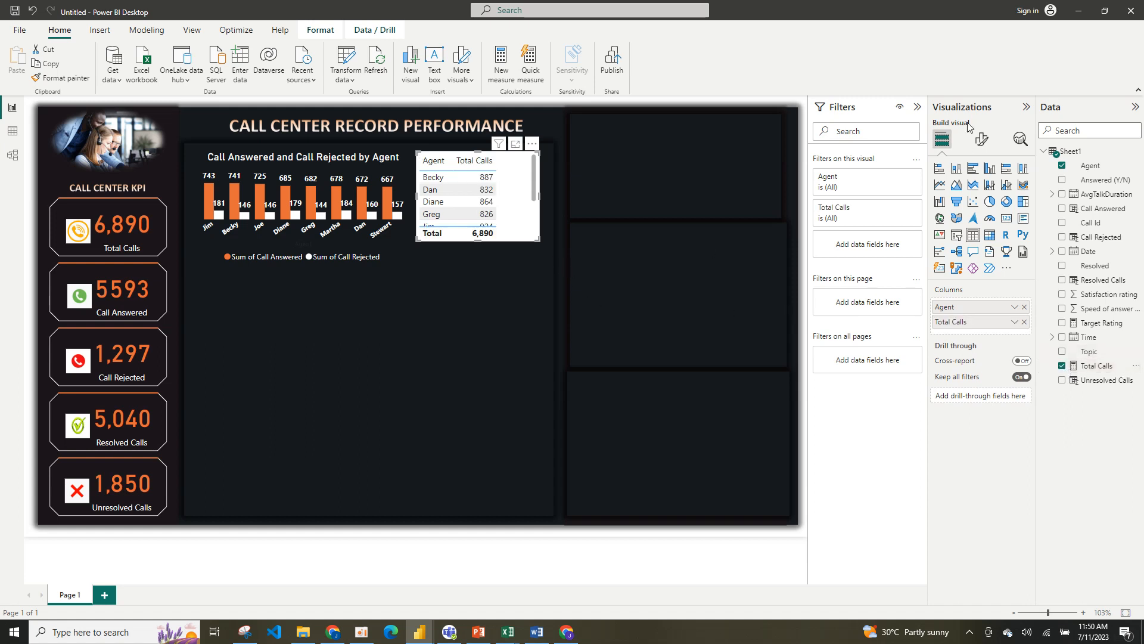
Make the total calls table taller so that all agent rows and the total row fit.
left_click(981, 138)
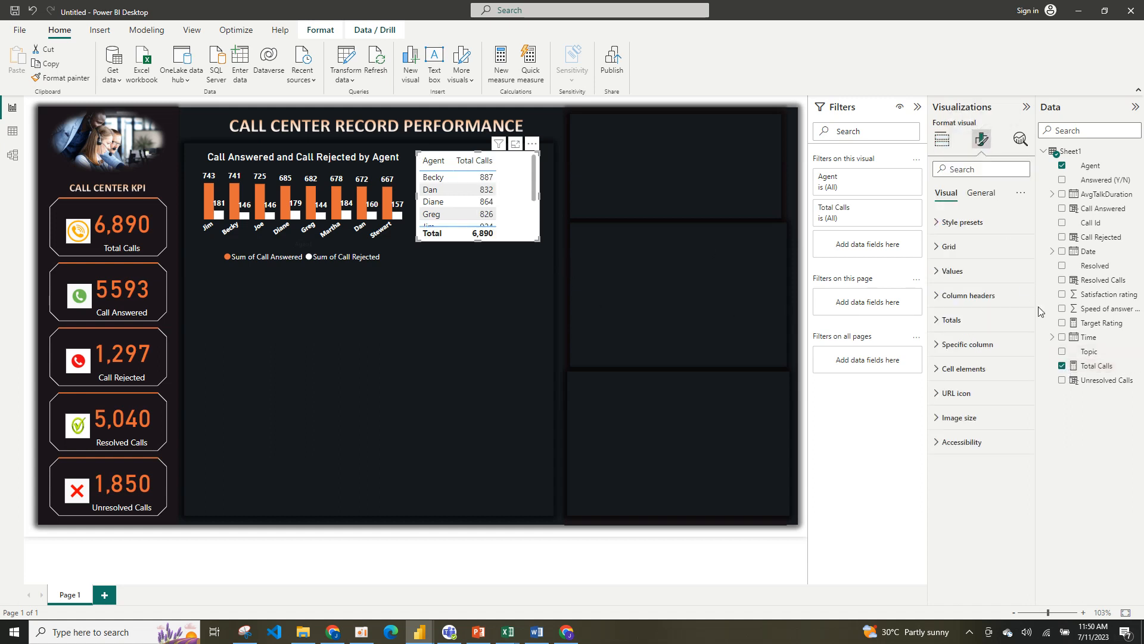
left_click(541, 242)
left_click_drag(536, 238, 538, 297)
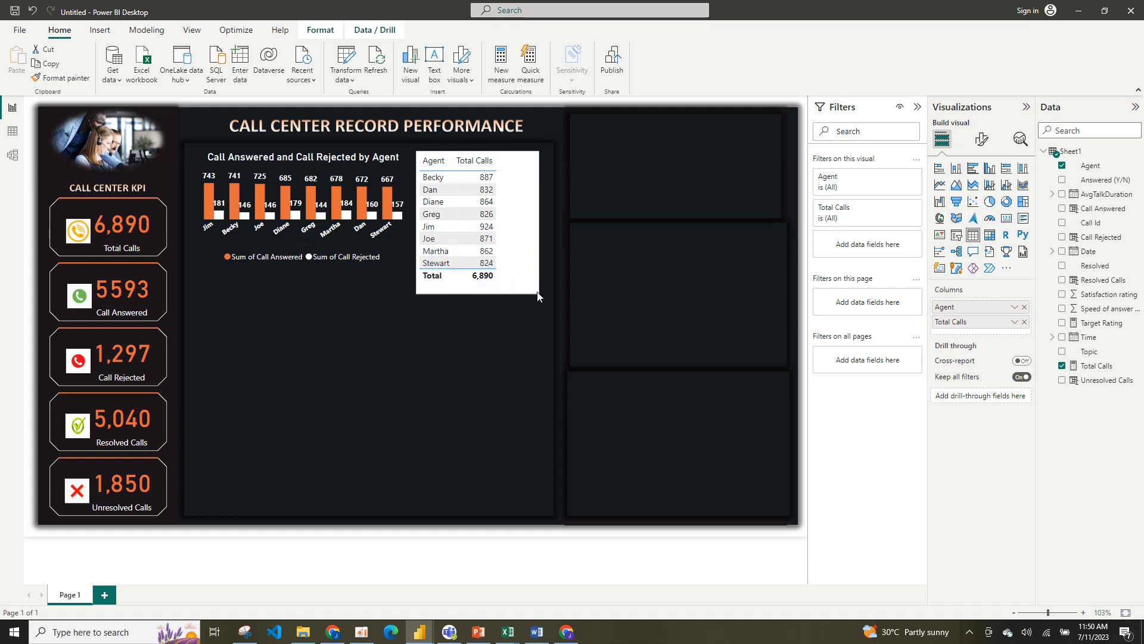
Turn off the totals row of the table and shorten the table so it ends just below the last agent.
left_click(982, 139)
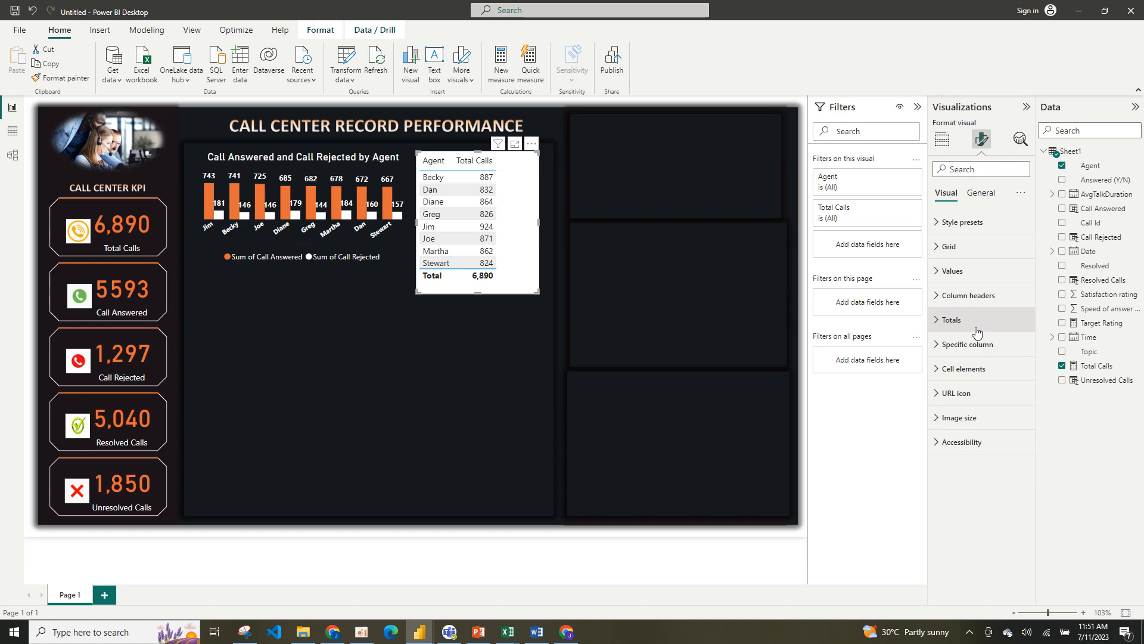
left_click(977, 322)
left_click(1016, 352)
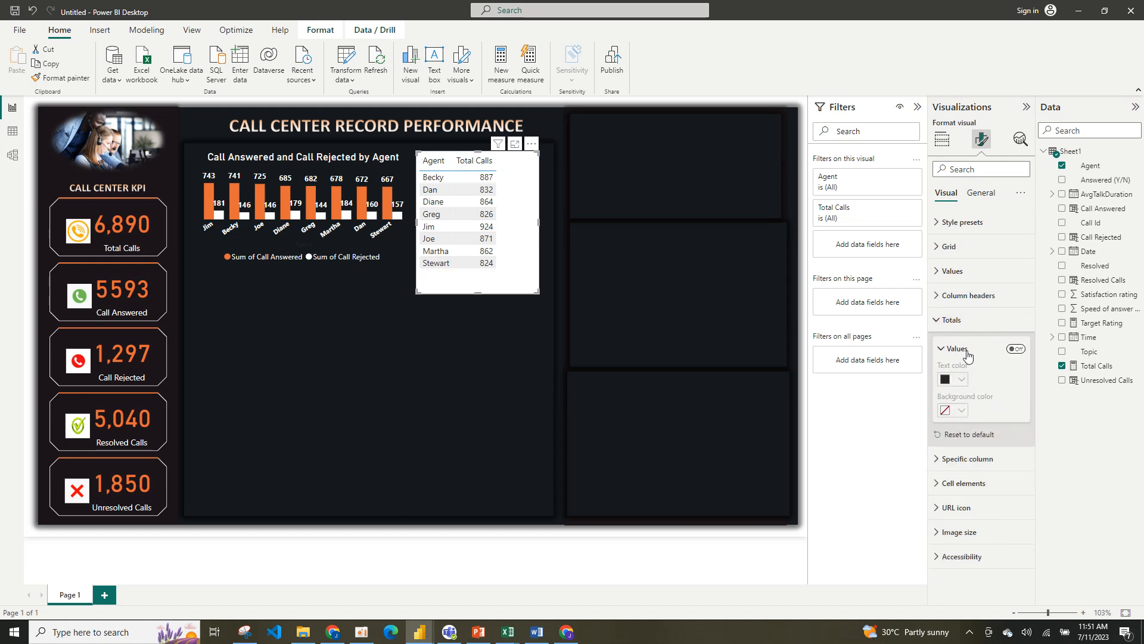
left_click(949, 352)
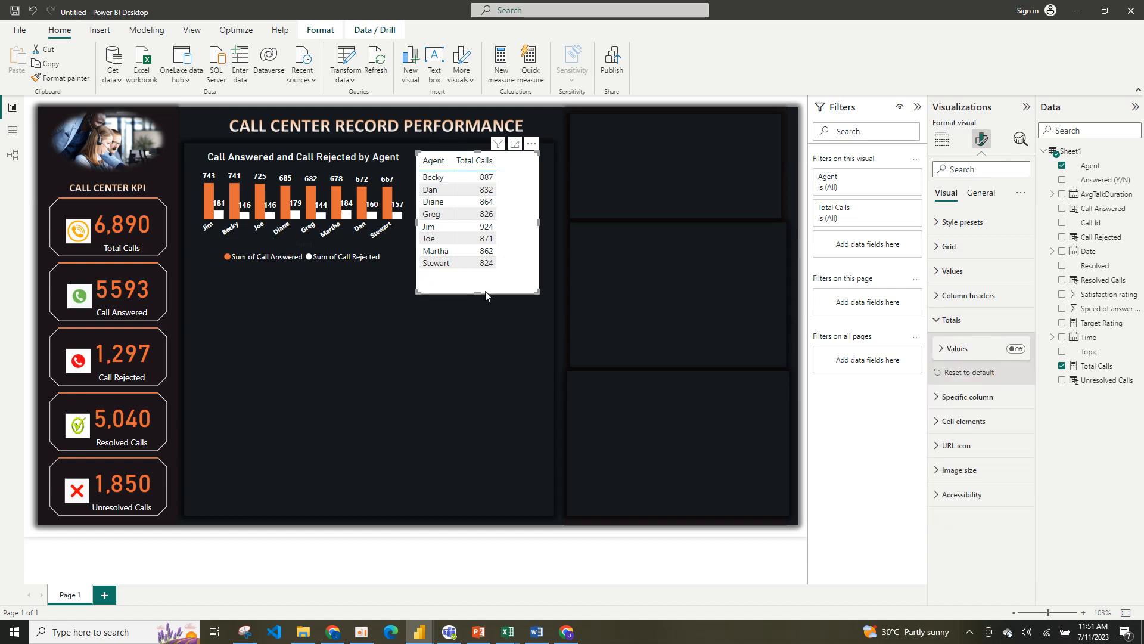
left_click_drag(481, 293, 478, 272)
left_click(947, 320)
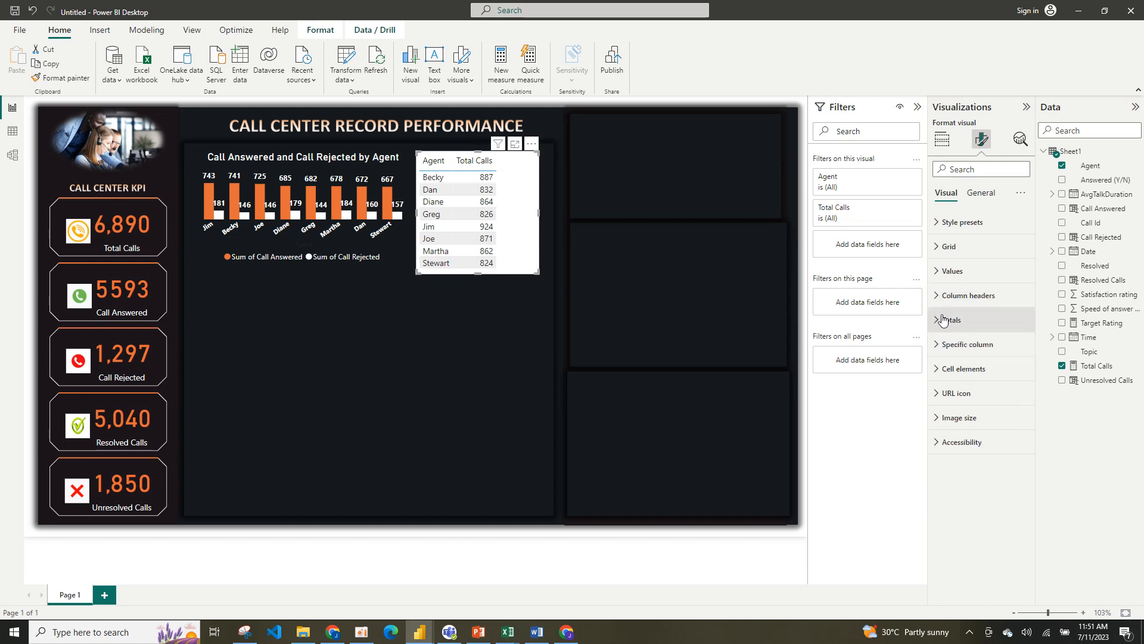
Format the table's column headers with orange text on a black background.
left_click(982, 295)
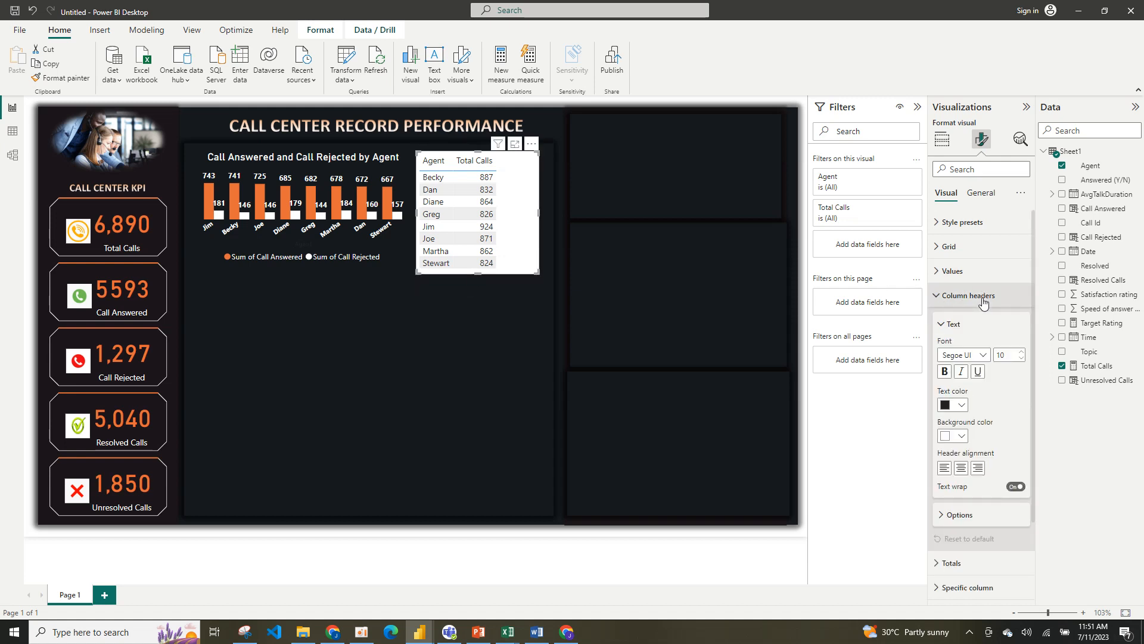
left_click(964, 407)
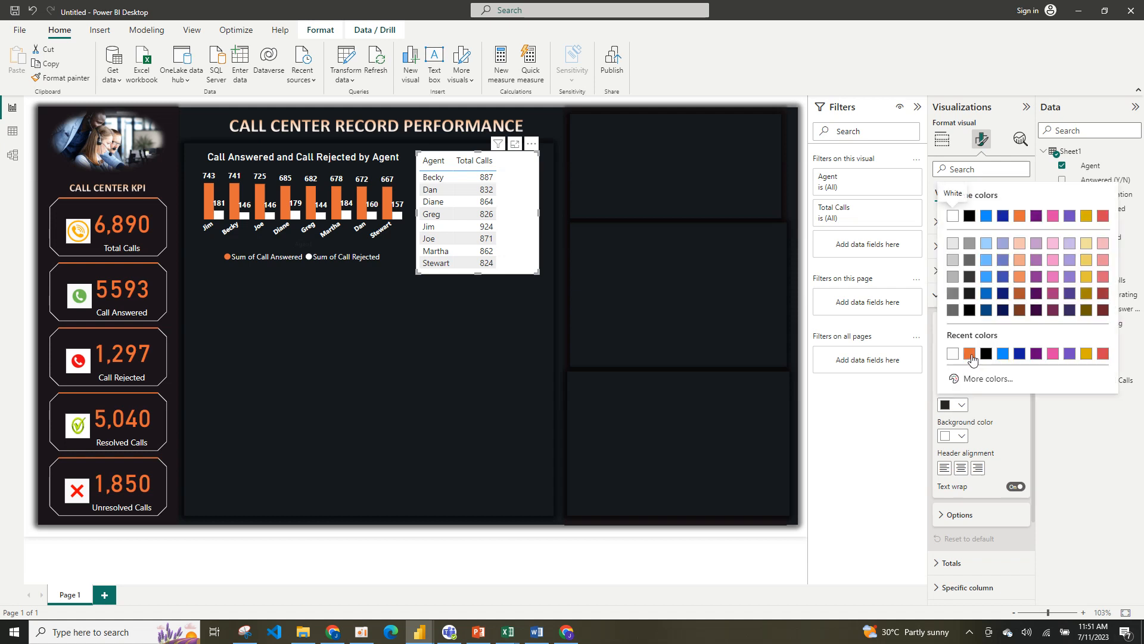
left_click(970, 354)
left_click(960, 436)
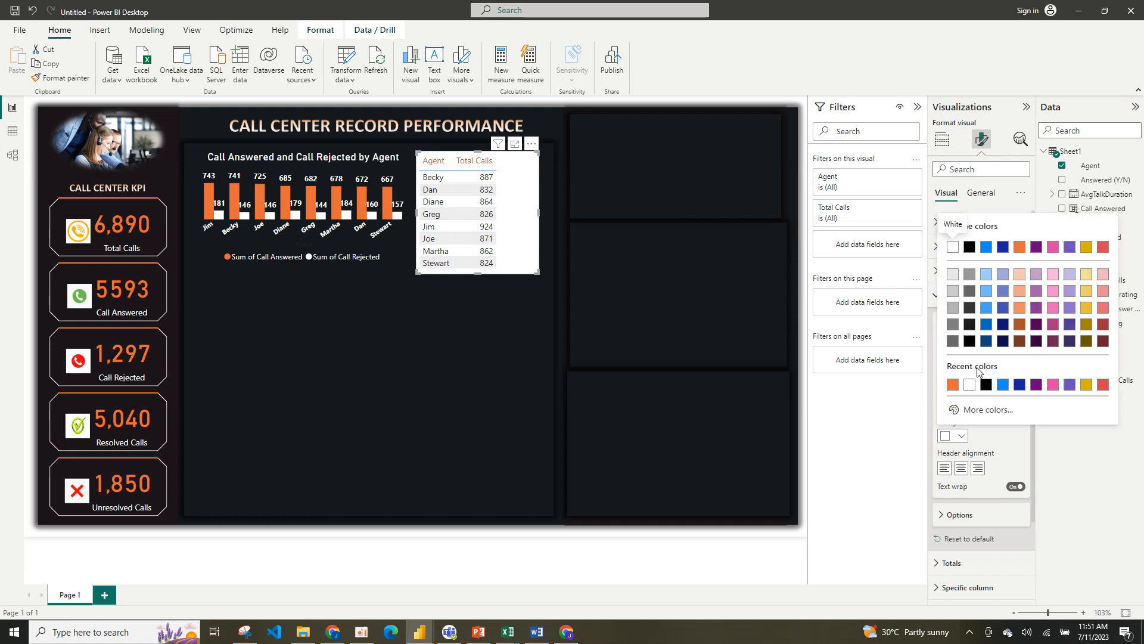
left_click(985, 388)
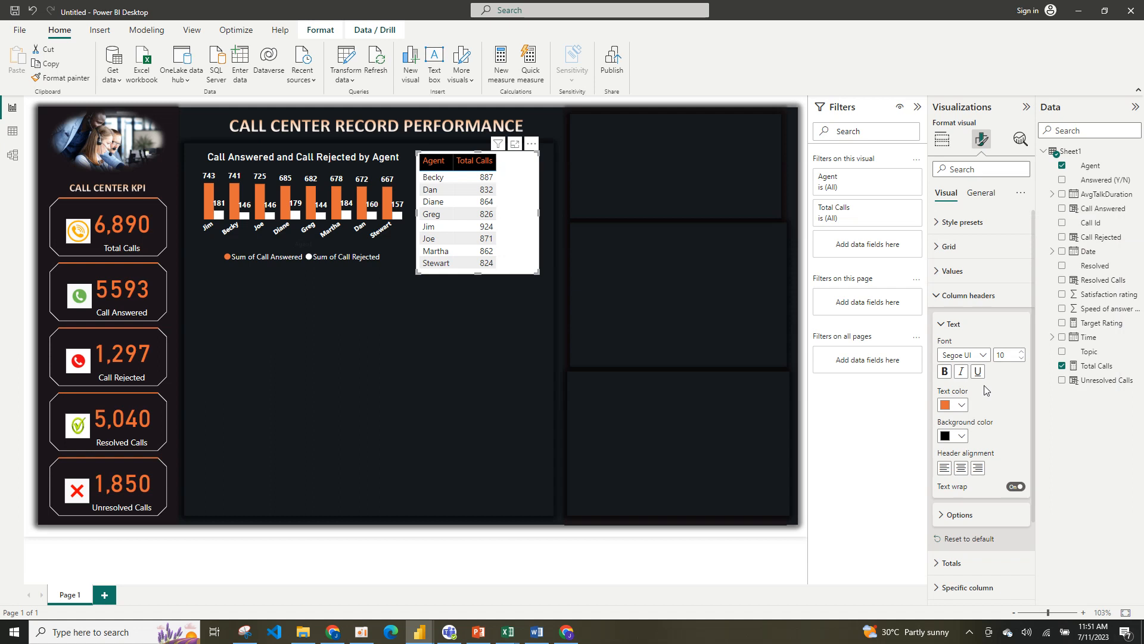
left_click(943, 327)
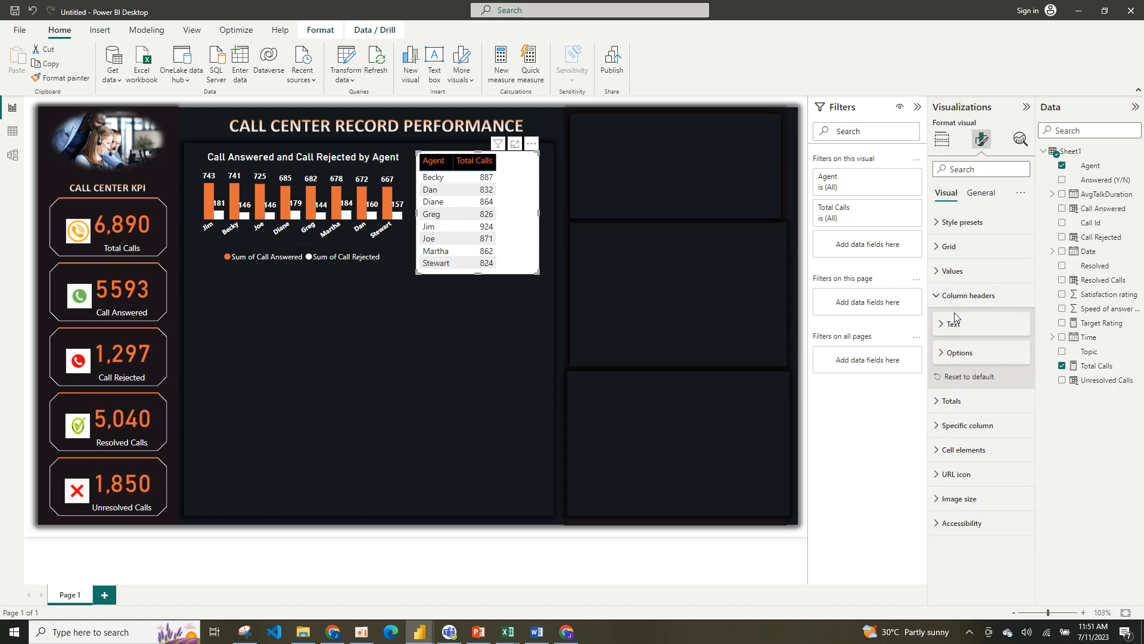
left_click(944, 296)
Set the text color and the alternate text color of the table's values to orange.
left_click(950, 276)
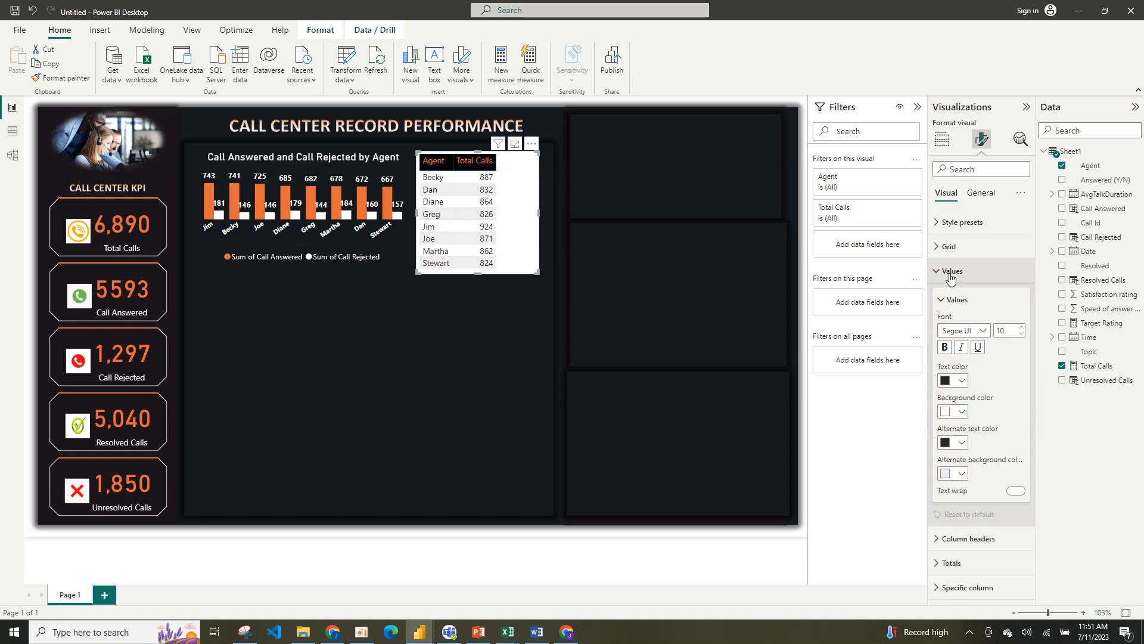
left_click(961, 381)
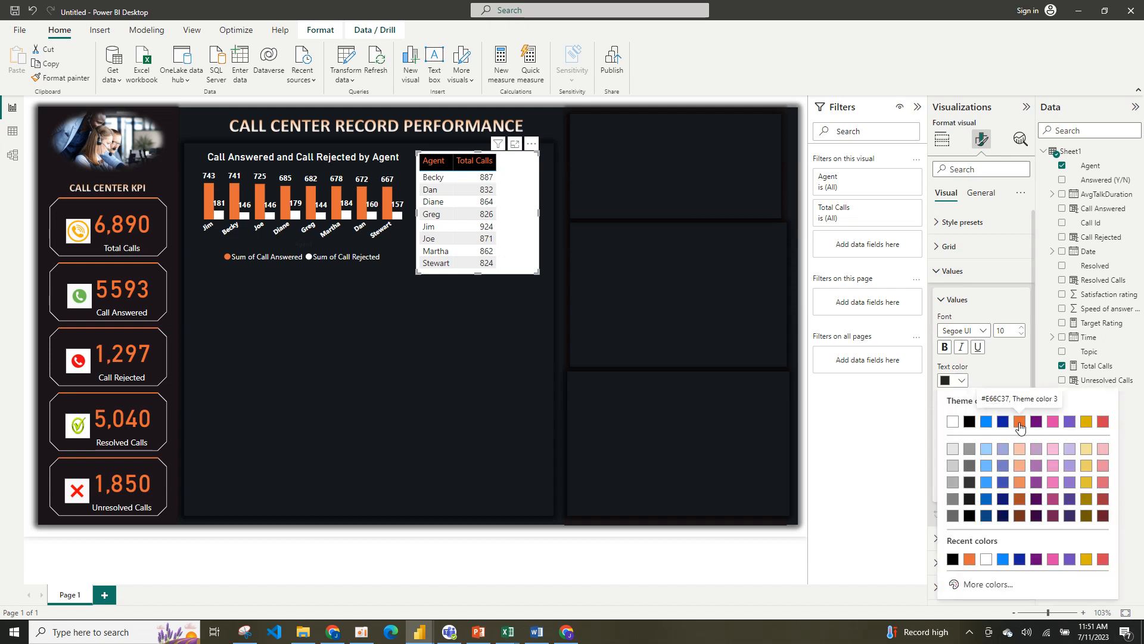
left_click(1020, 423)
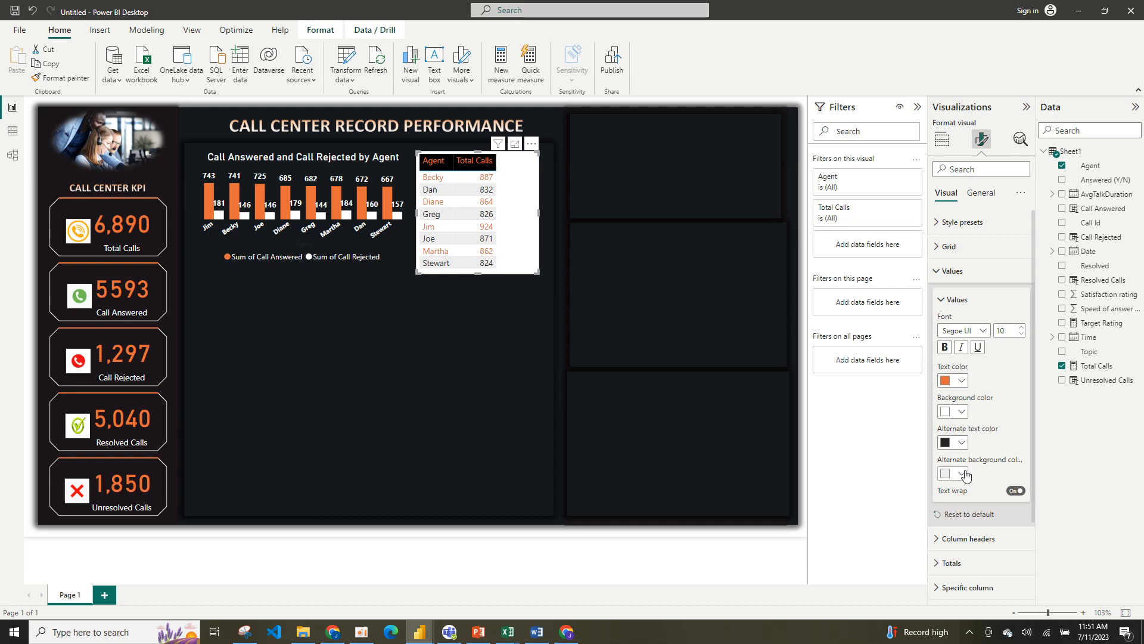
left_click(961, 442)
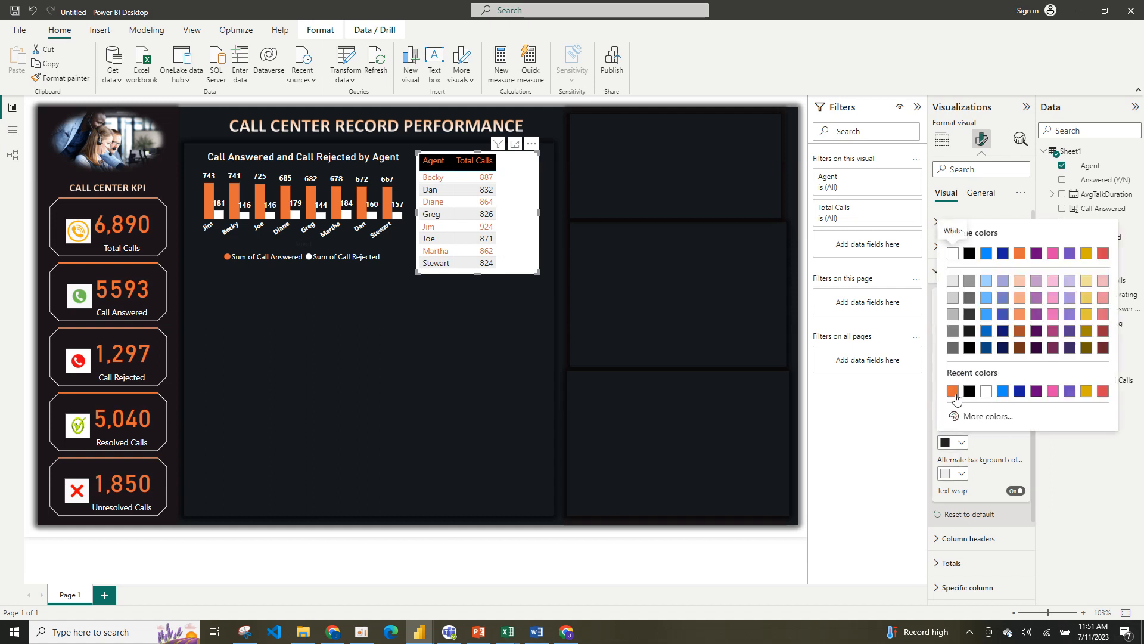
left_click(954, 392)
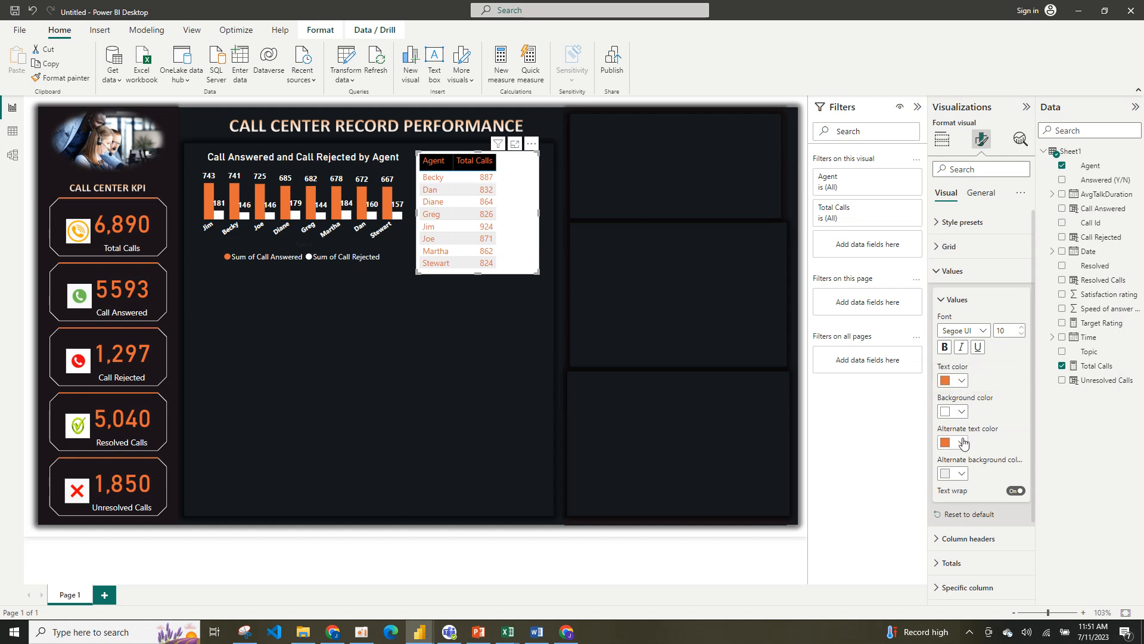
Try black as the alternate background color of the table's values and settle on white.
left_click(961, 474)
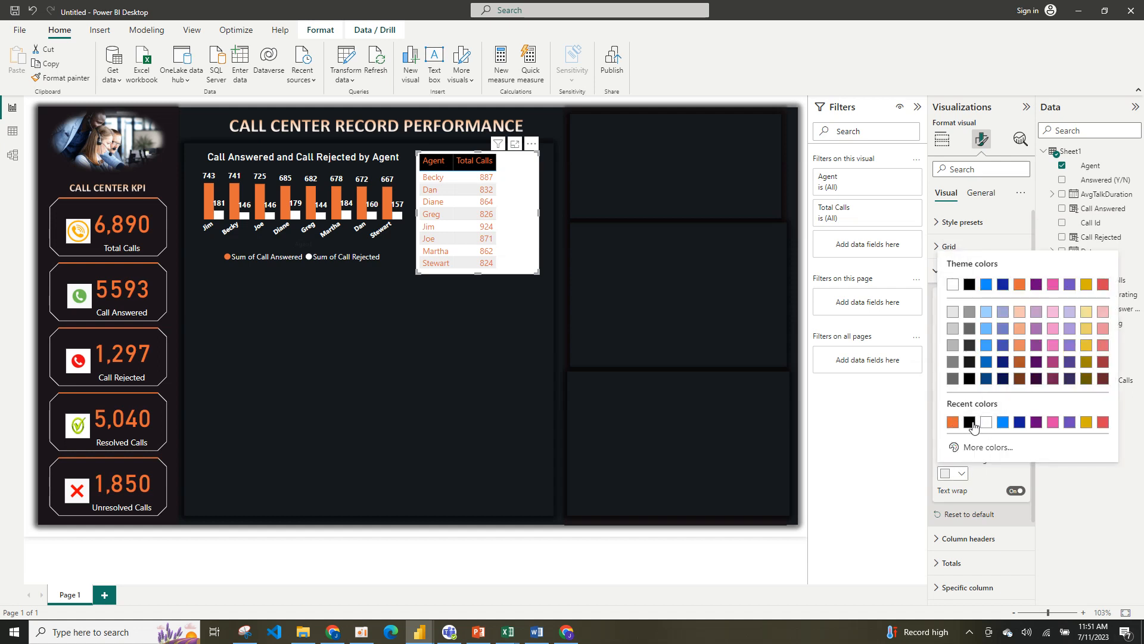
left_click(969, 423)
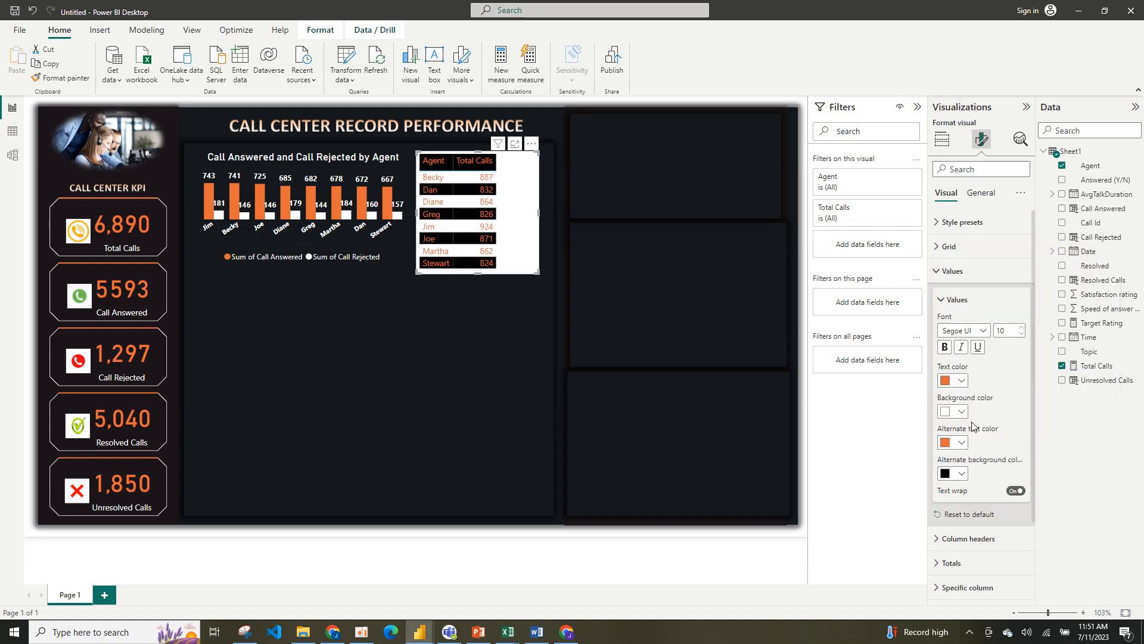
left_click(961, 474)
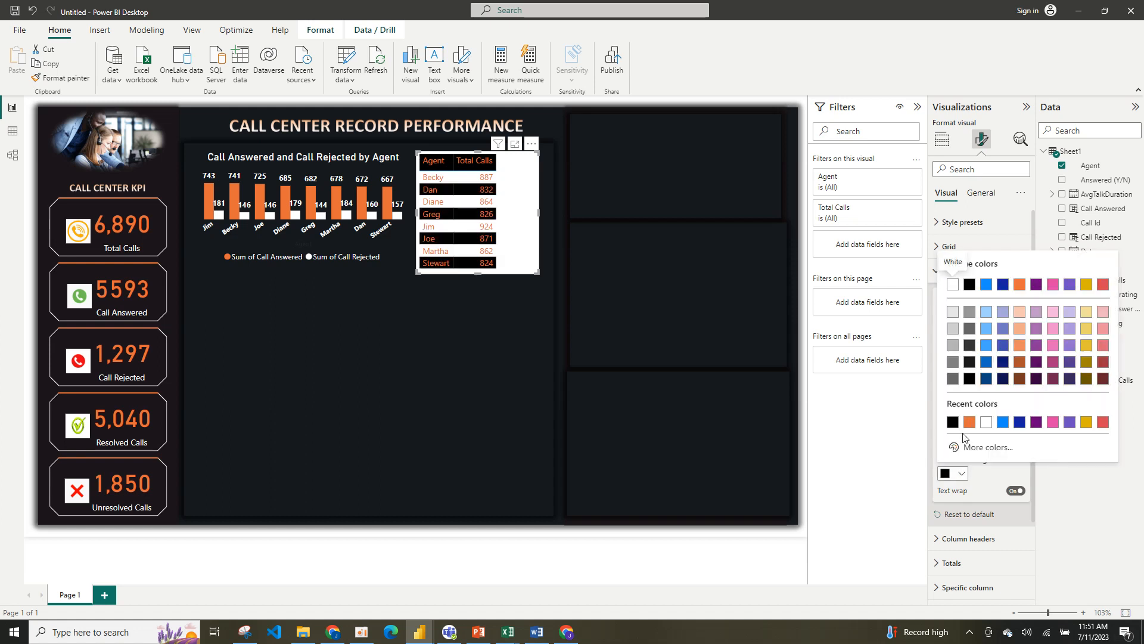
left_click(985, 424)
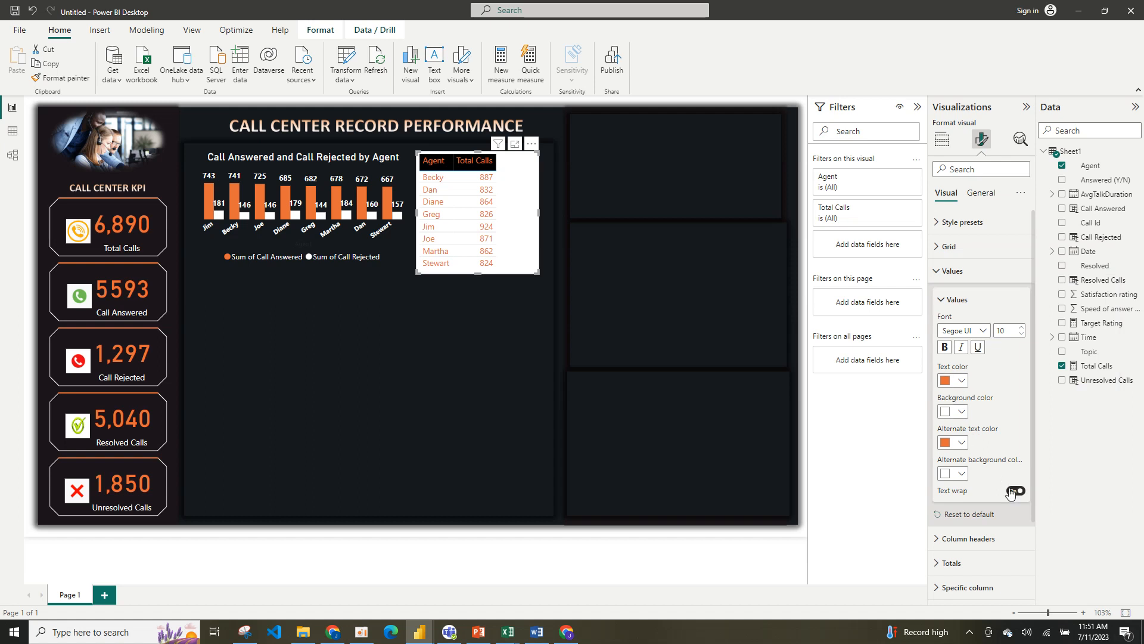
left_click(937, 300)
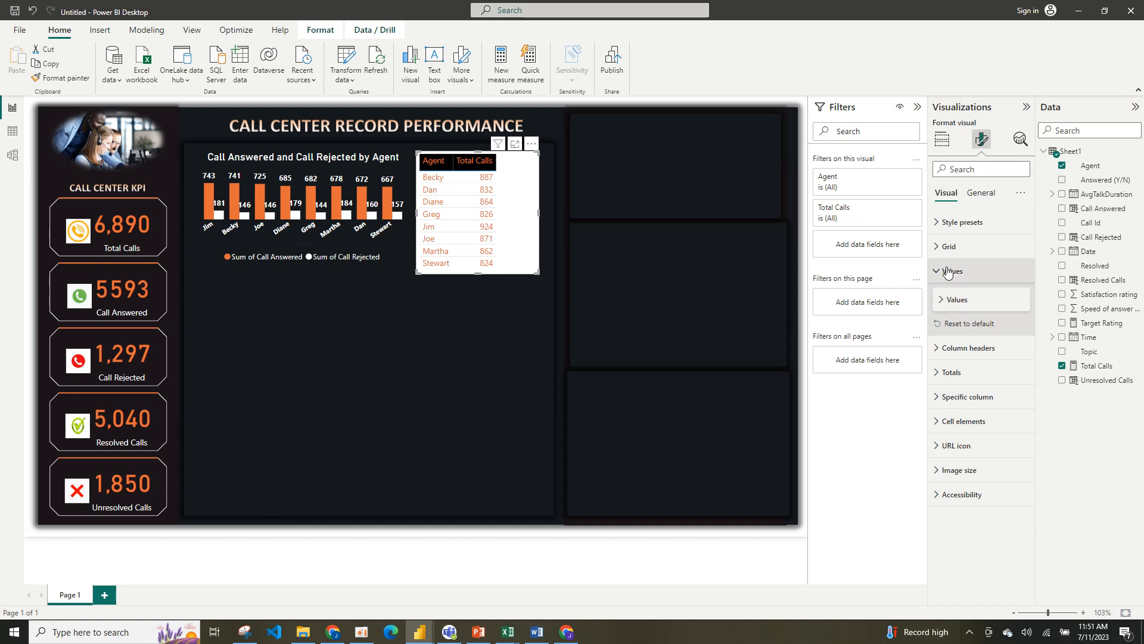
Color the table's horizontal gridlines black and increase their width.
left_click(954, 249)
left_click(961, 305)
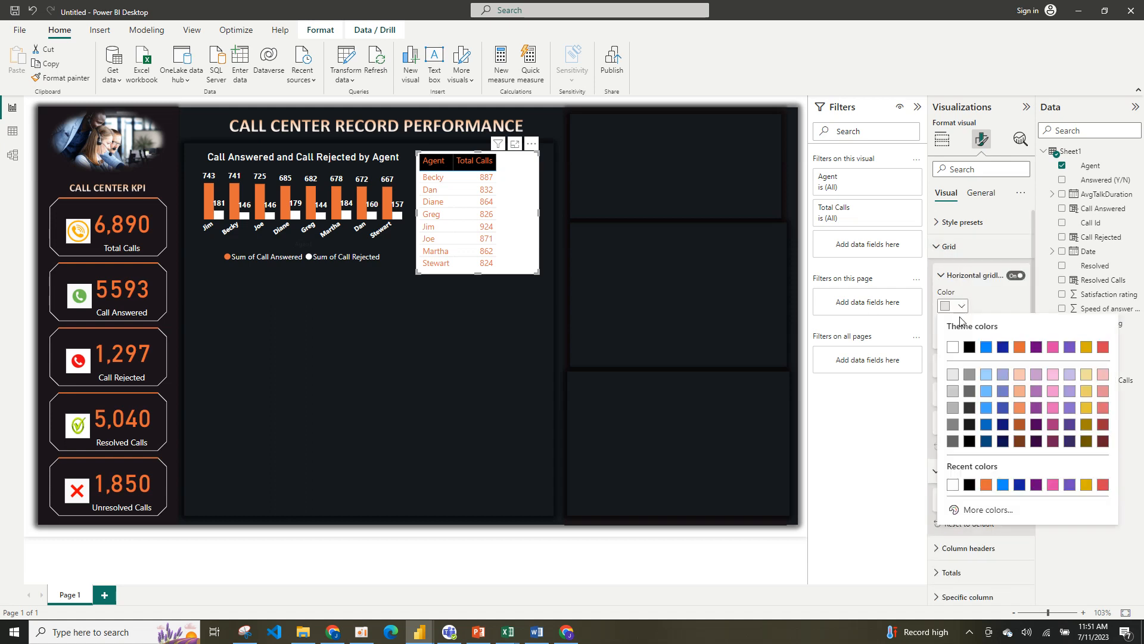
left_click(969, 348)
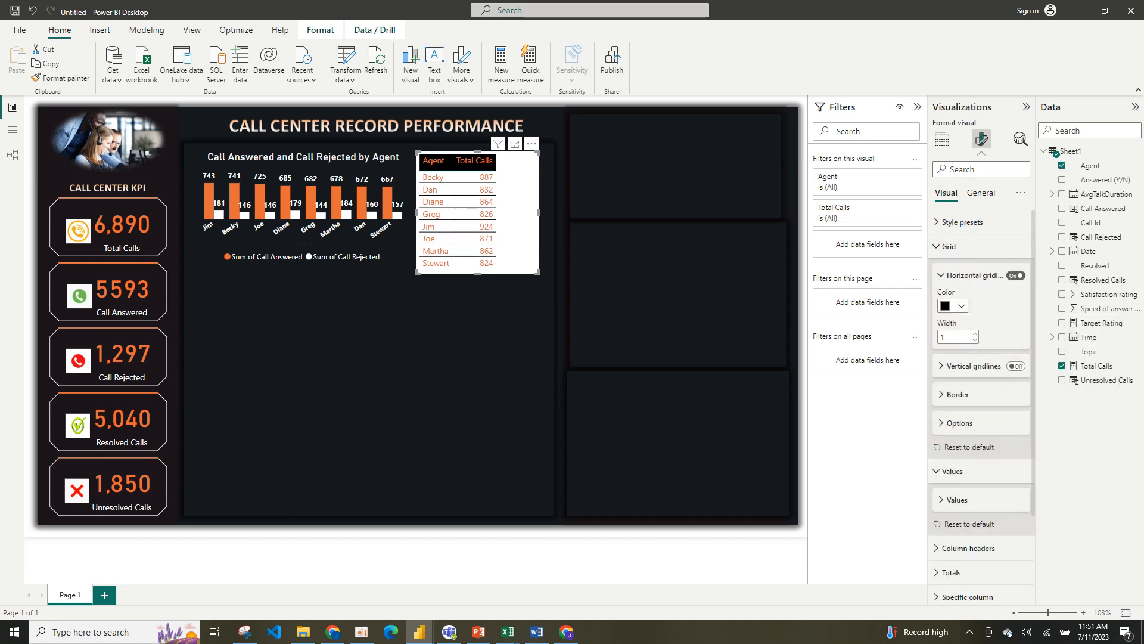
left_click(974, 335)
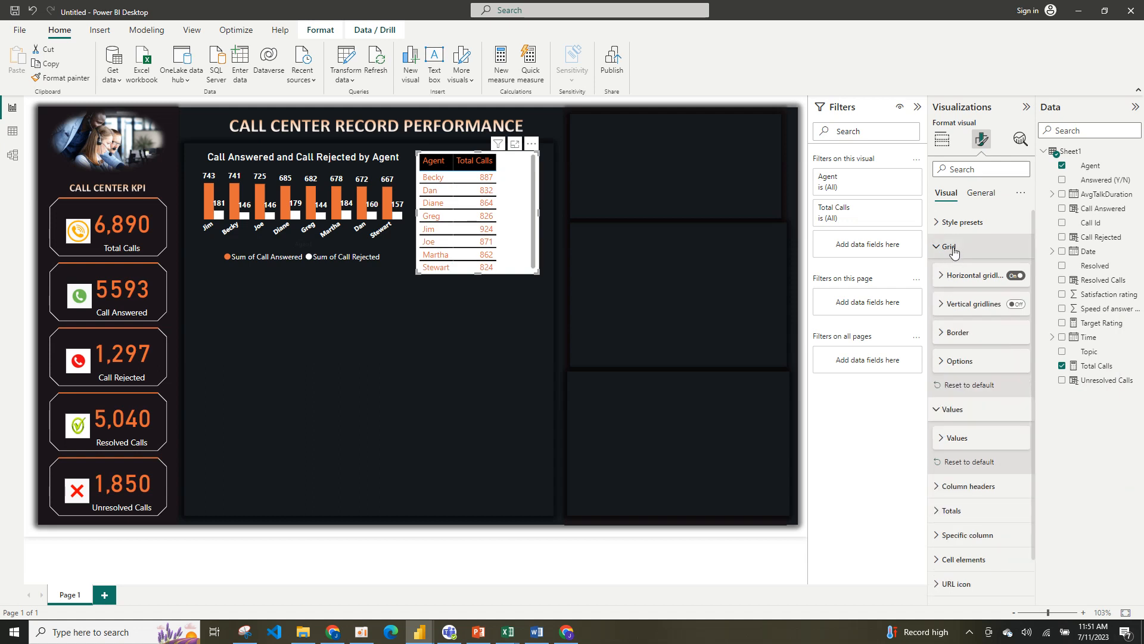
Turn on the table's vertical gridlines and set them to black with a width of 2.
left_click(1016, 305)
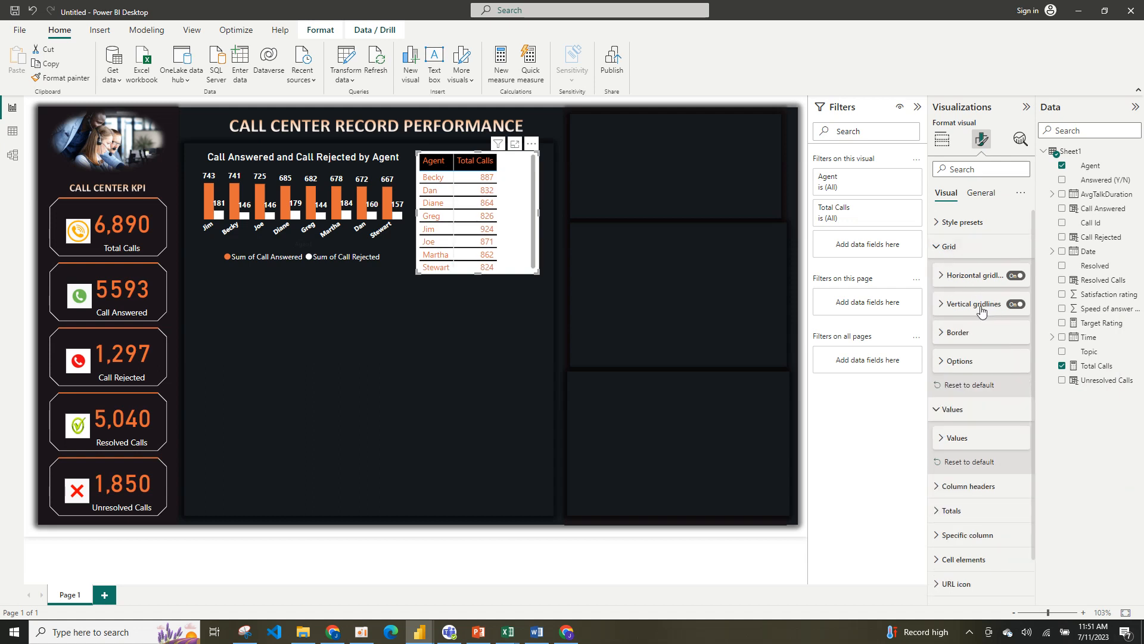
left_click(981, 305)
left_click(964, 335)
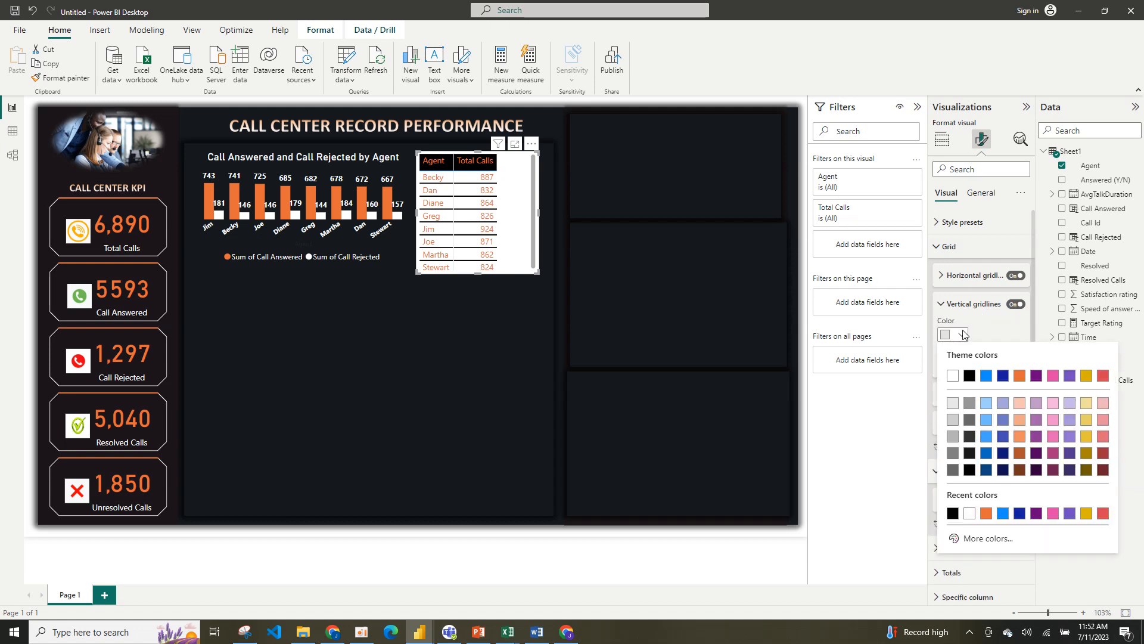
left_click(966, 377)
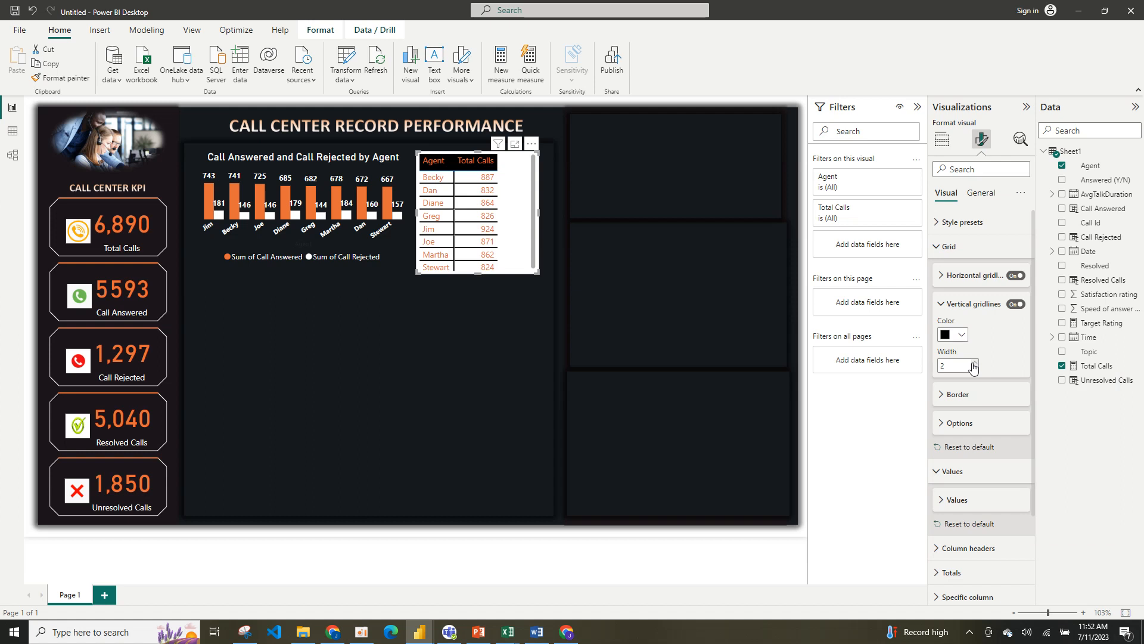
left_click(950, 246)
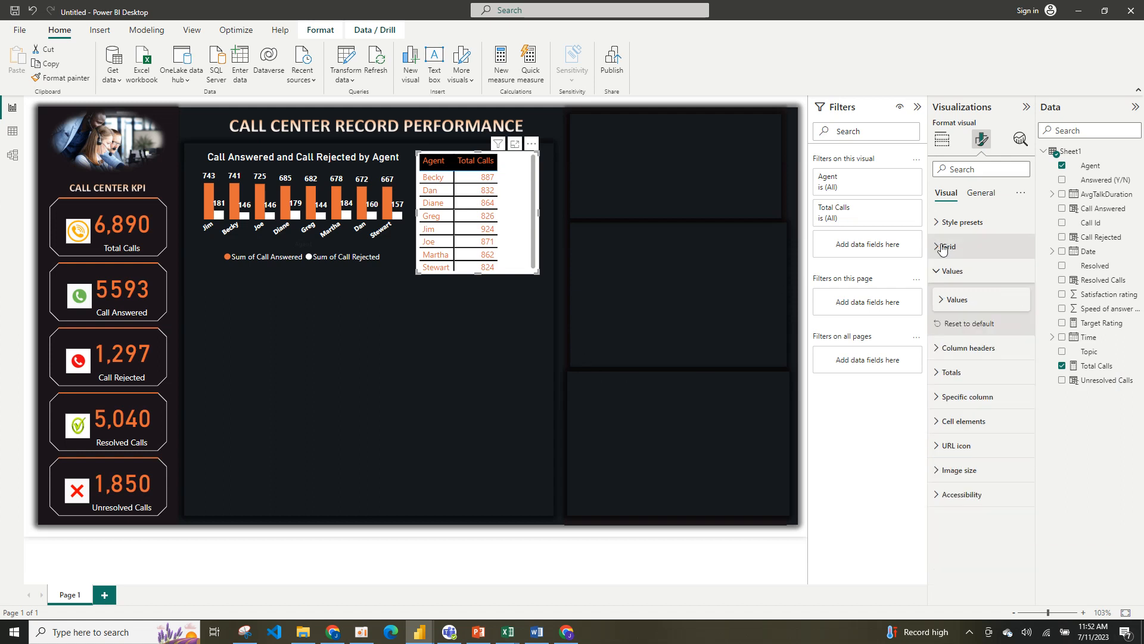
Set the font size of the table's values to 9 and turn off the table's background.
left_click(953, 299)
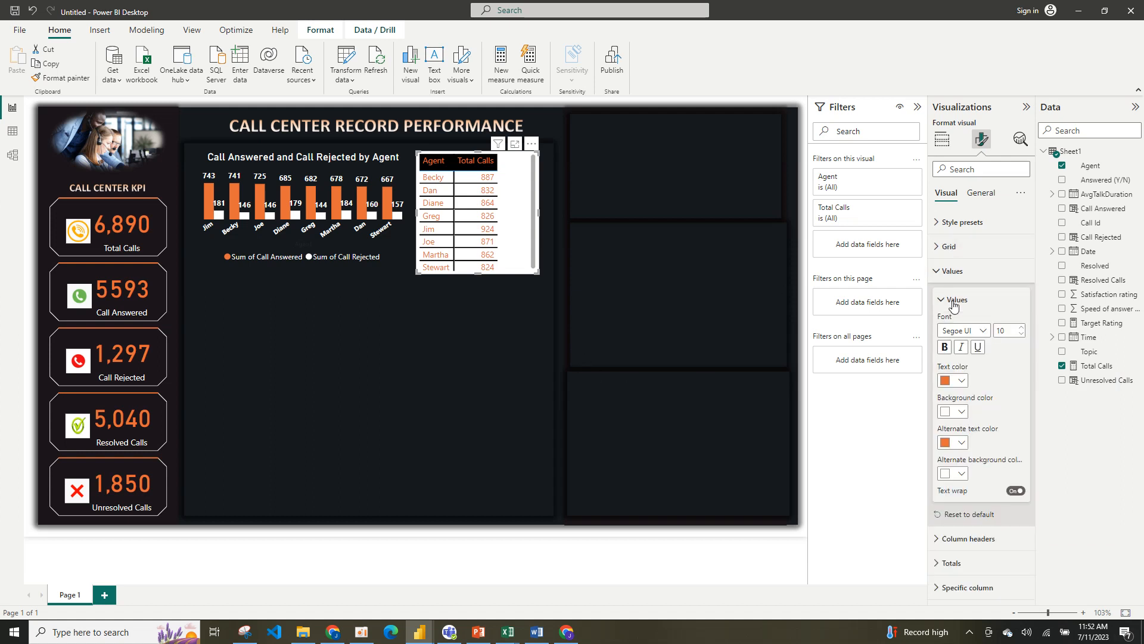
left_click(1021, 335)
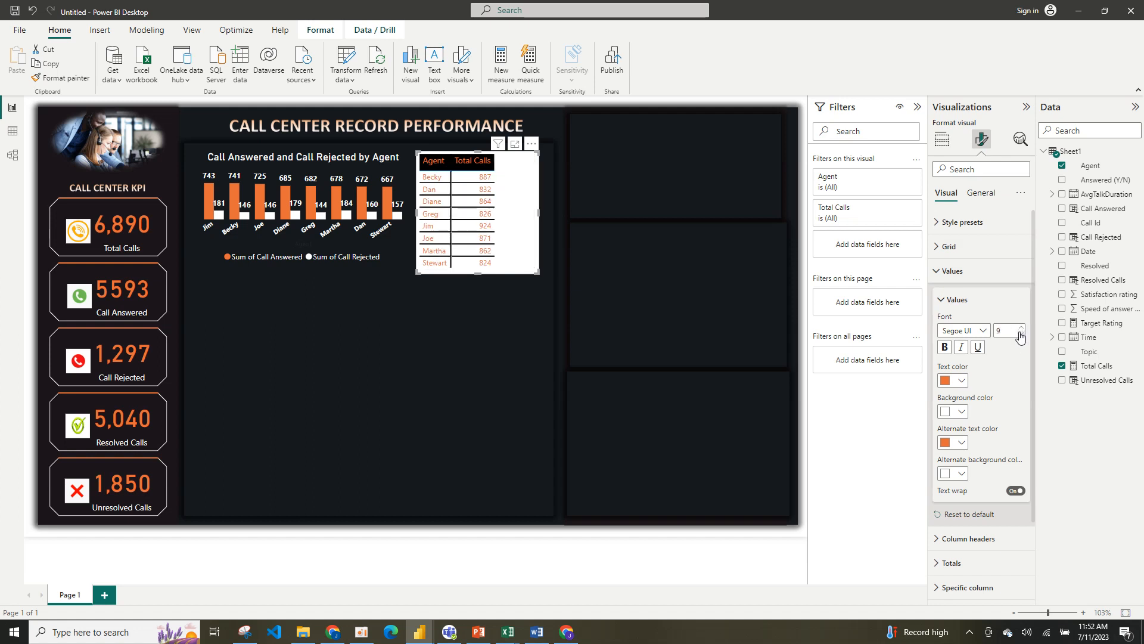
left_click(981, 194)
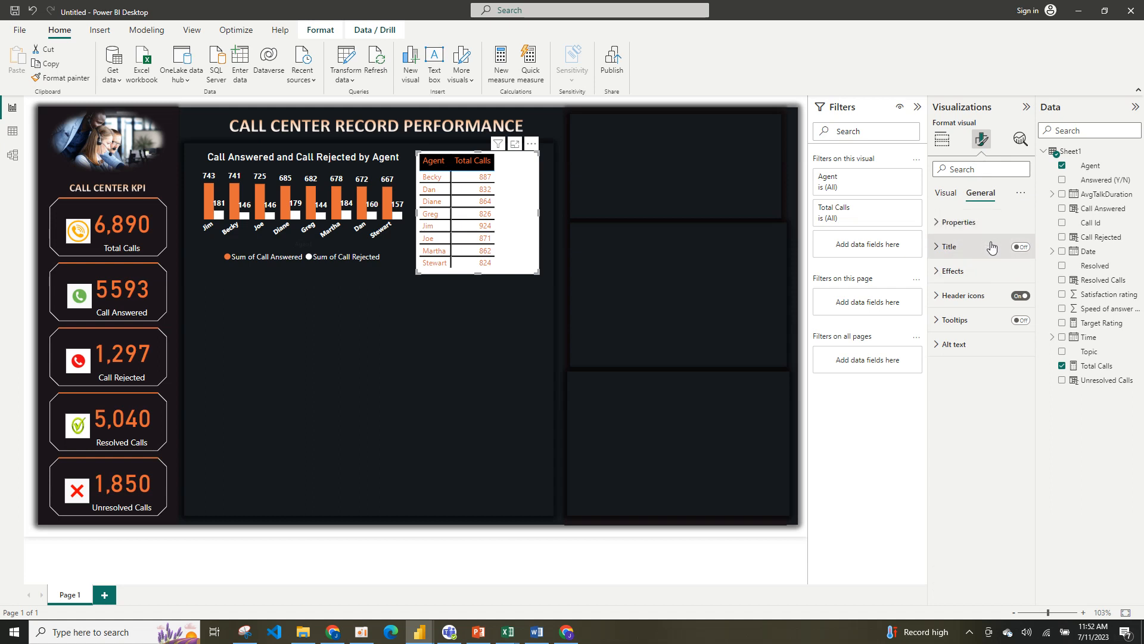
left_click(993, 274)
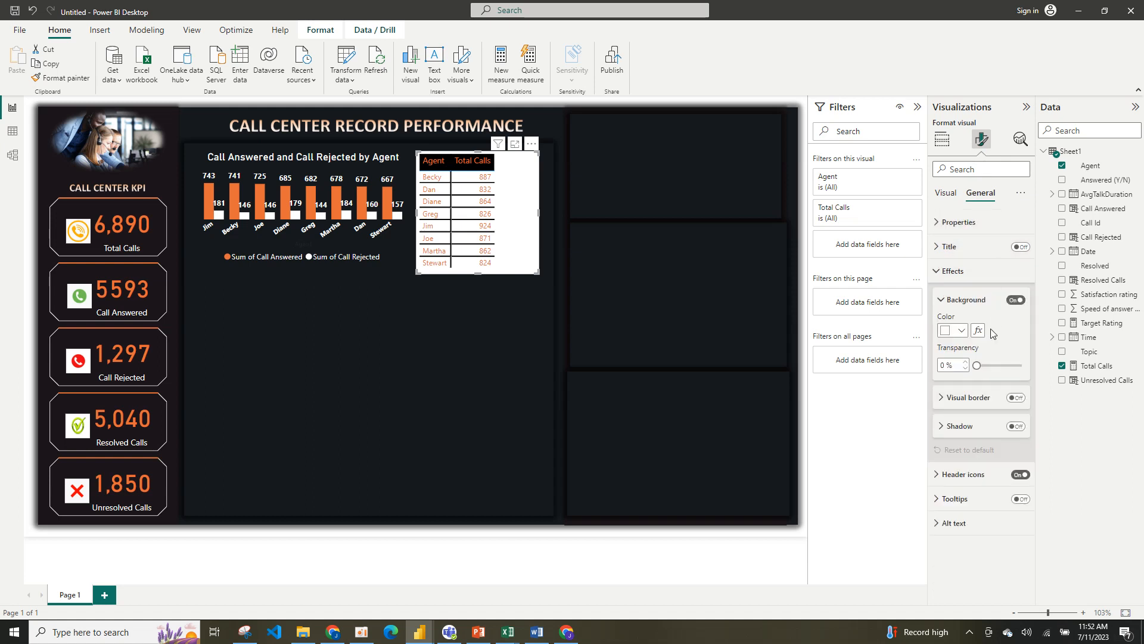
left_click(1017, 301)
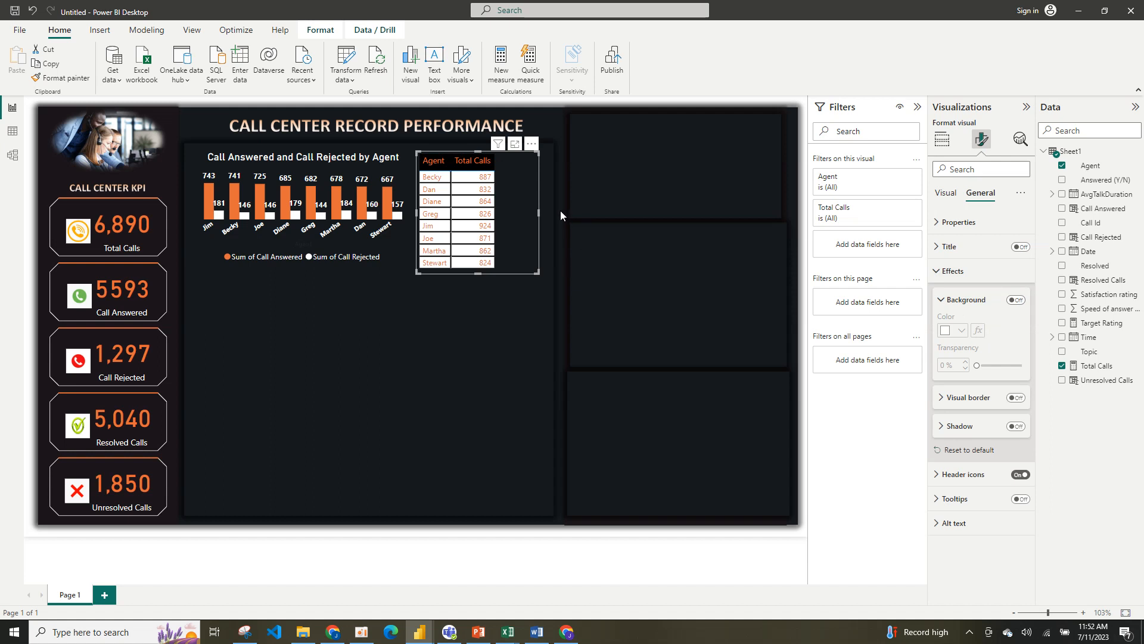
Narrow the table and place it at the dark panel's right edge, and enlarge the column chart to fill the gap beside it.
mouse_move(538, 212)
left_mouse_down()
mouse_move(495, 210)
mouse_move(530, 230)
left_mouse_up()
left_click(529, 229)
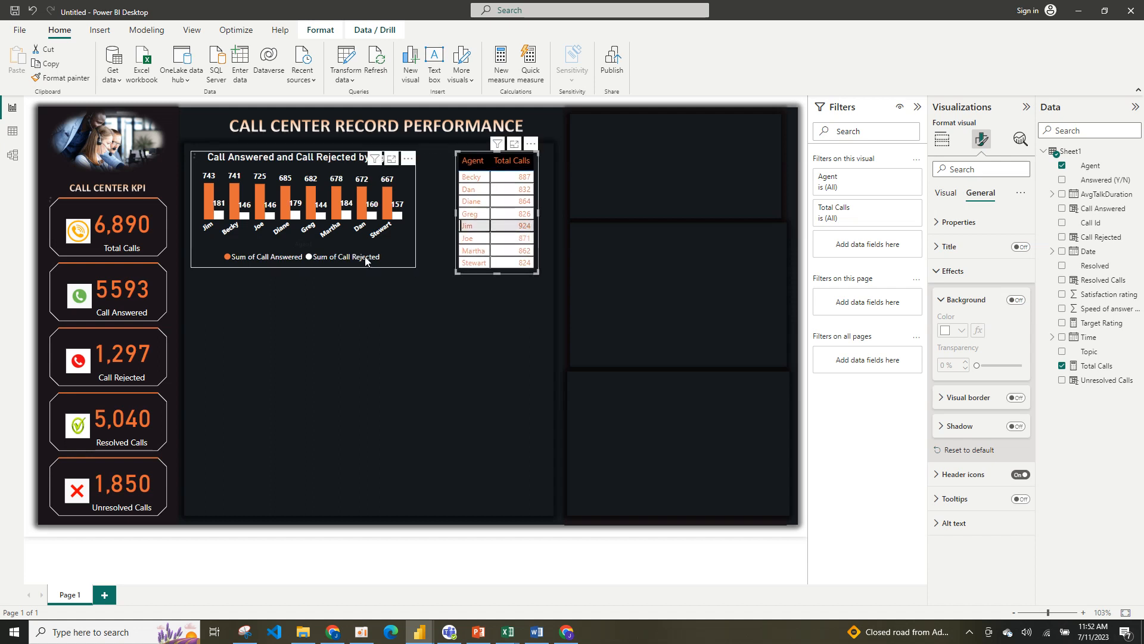
left_click(400, 252)
left_click_drag(415, 266, 454, 273)
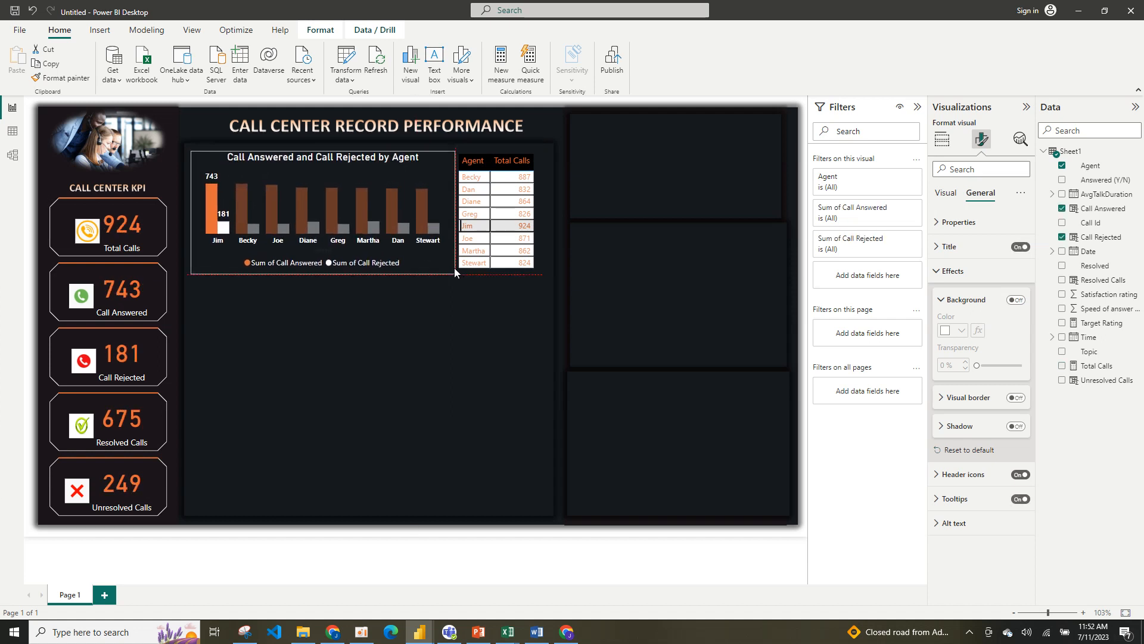
Clear the agent highlighting in the answered and rejected calls chart so the dashboard covers all agents, and deselect the chart.
left_click(430, 225)
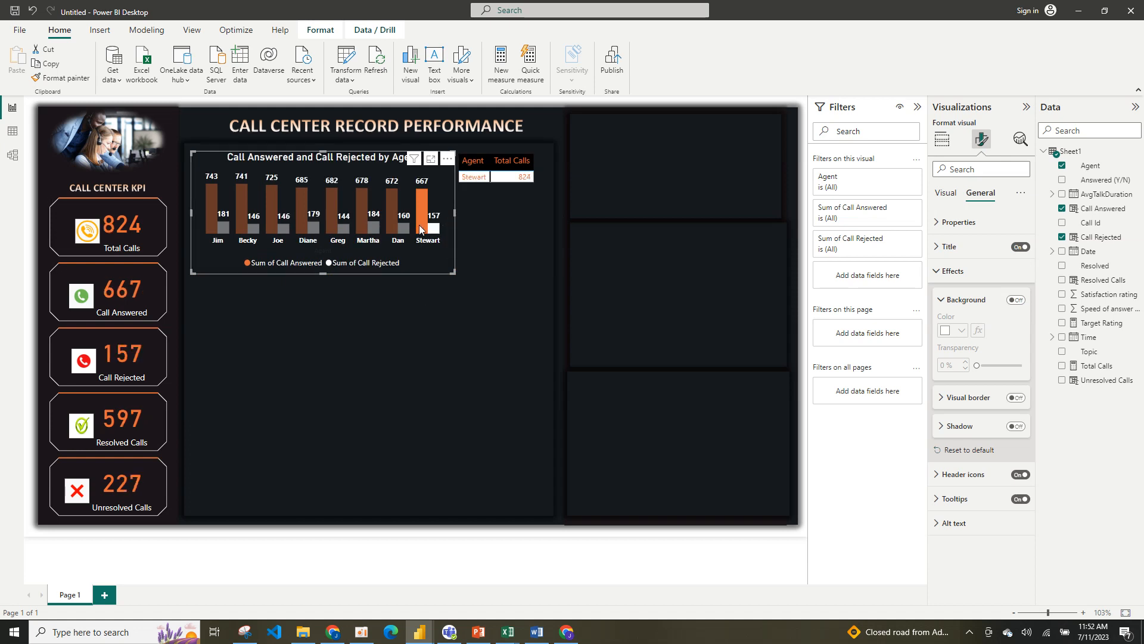
left_click(420, 229)
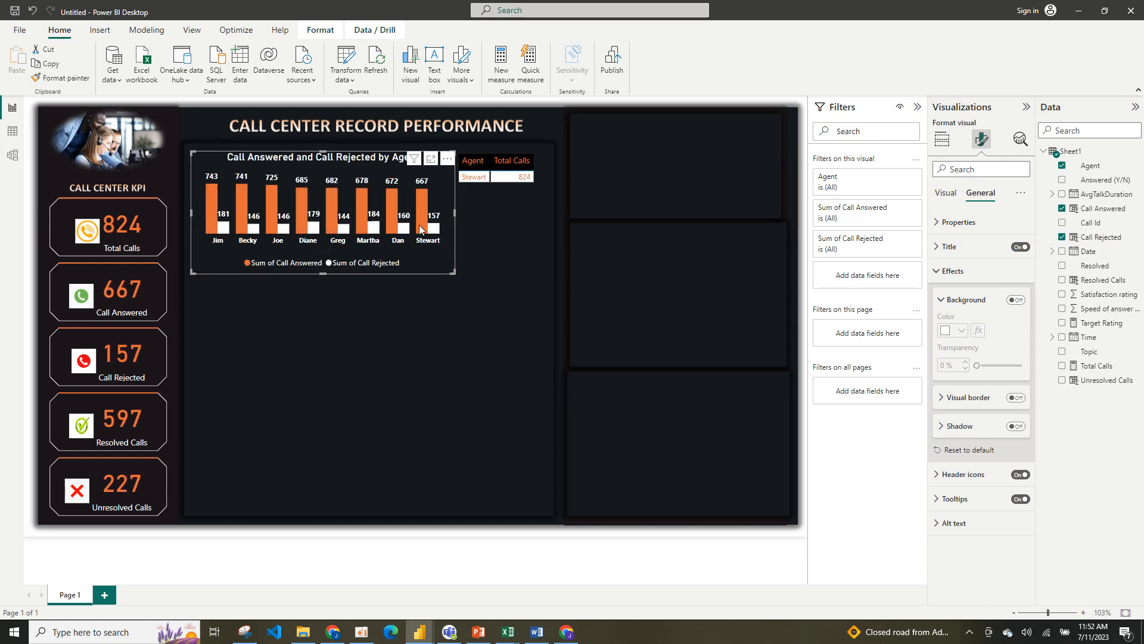
left_click(418, 357)
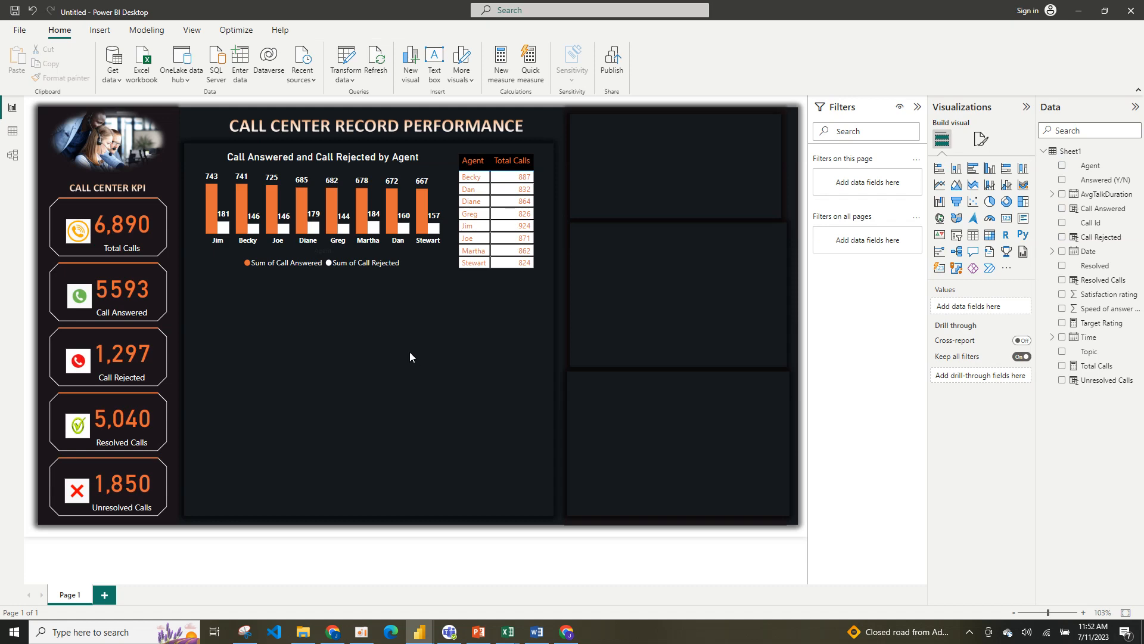
Insert a line shape and place it horizontally below the column chart and table, spanning the dark panel's width.
mouse_move(415, 633)
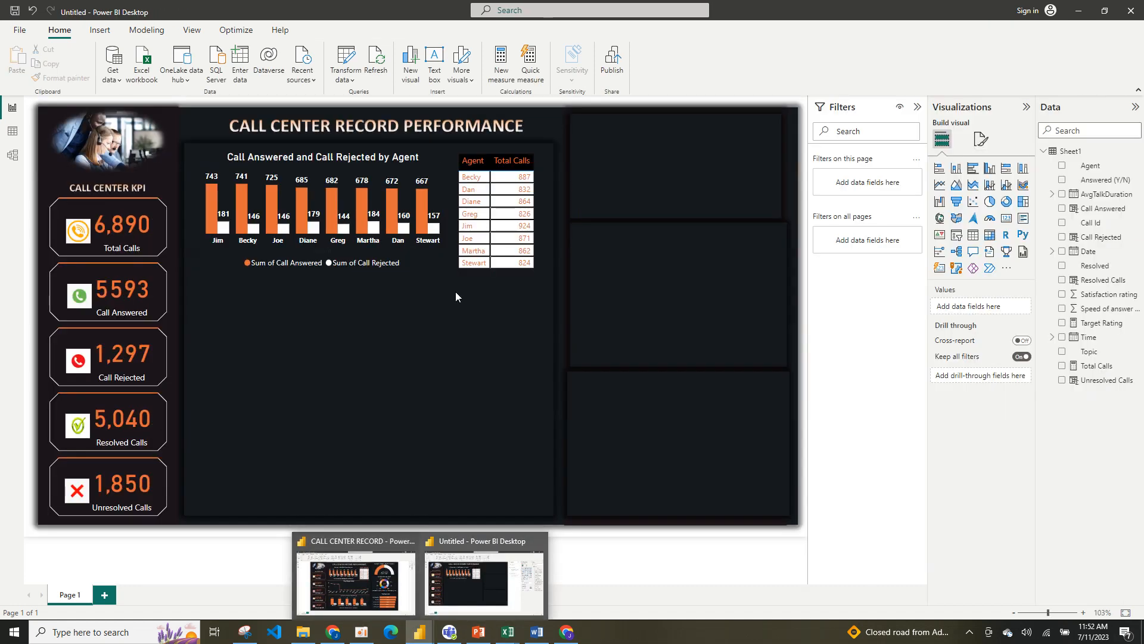
left_click(99, 30)
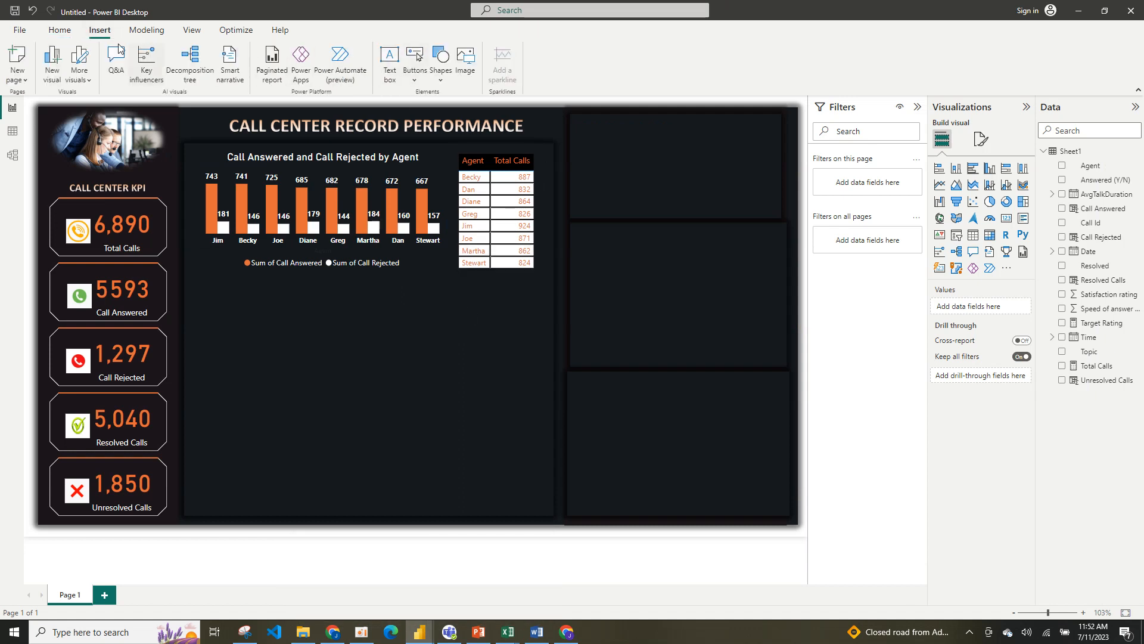
left_click(446, 83)
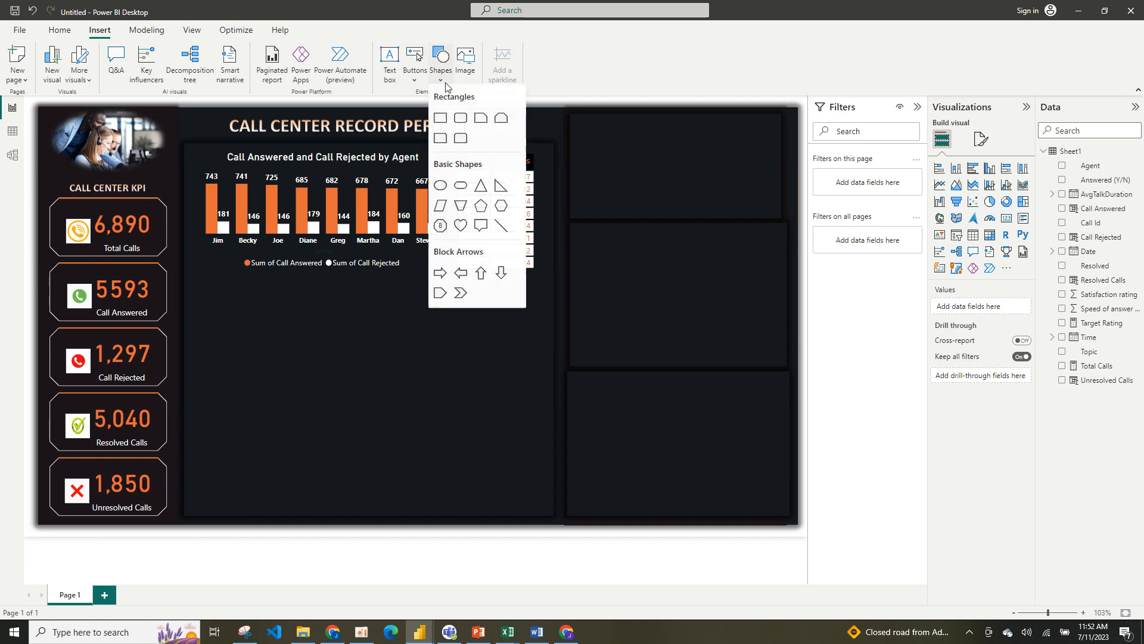
left_click(509, 236)
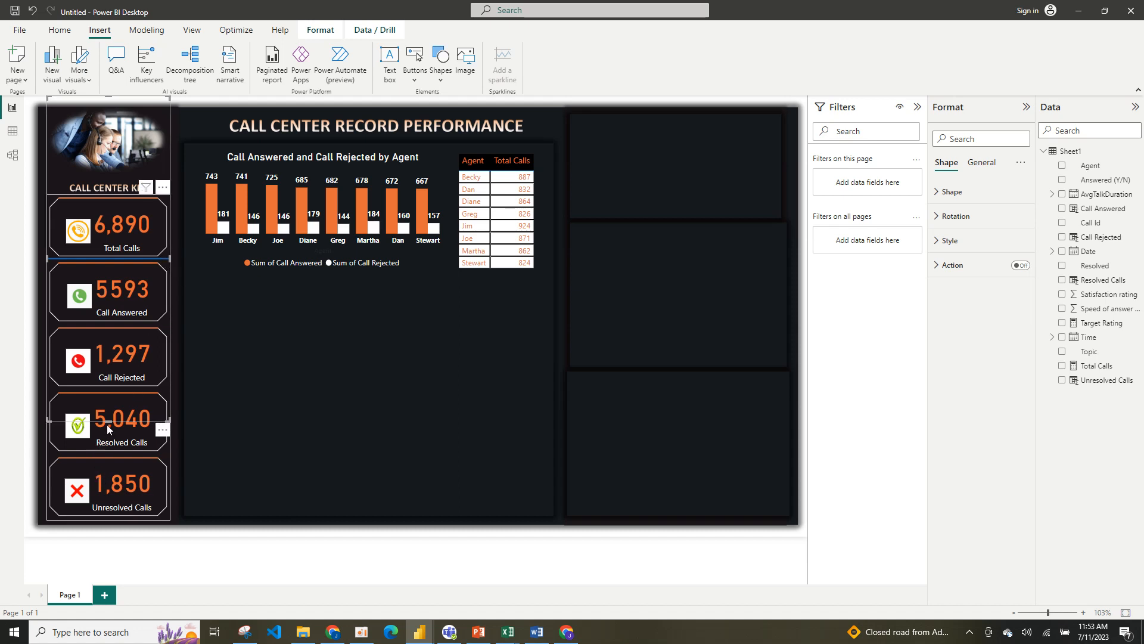
left_click_drag(109, 420, 540, 287)
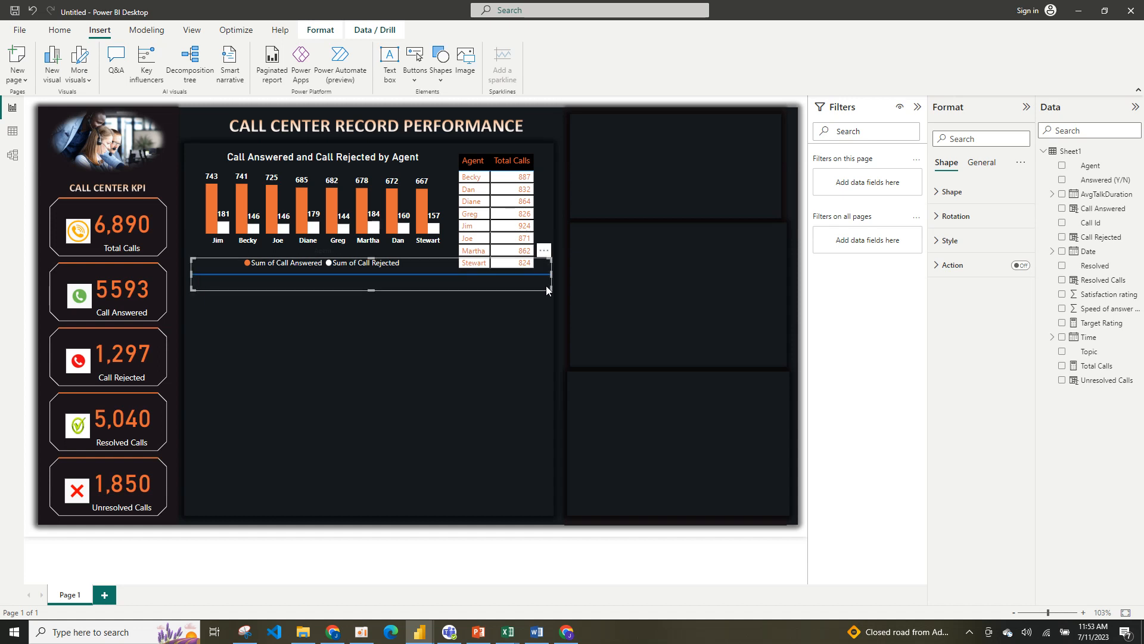
left_click(531, 315)
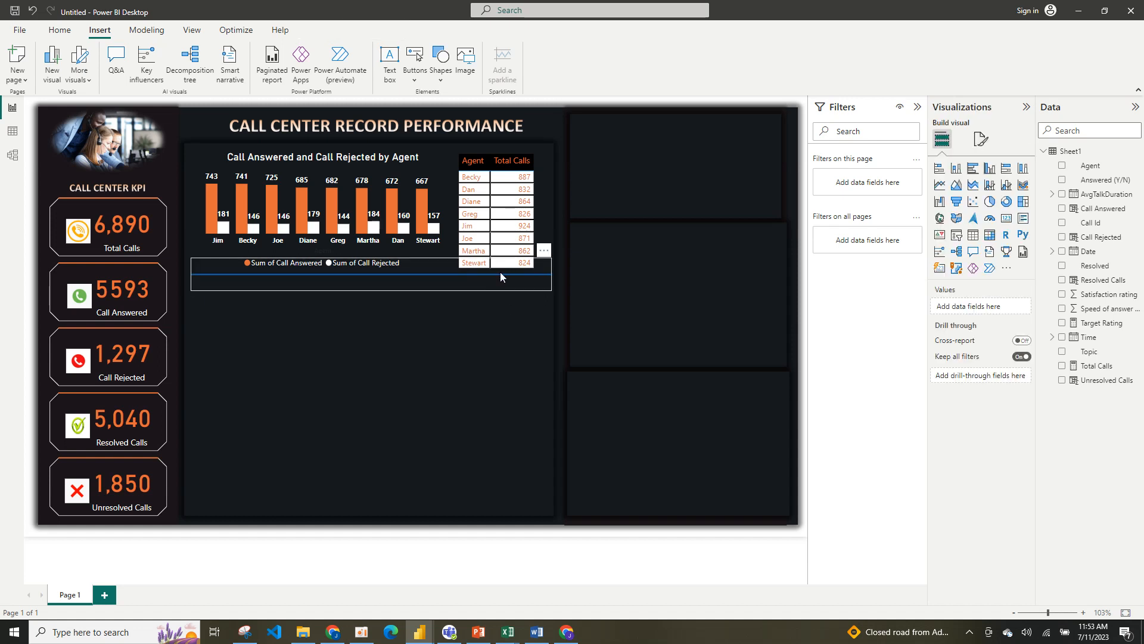
left_click(494, 272)
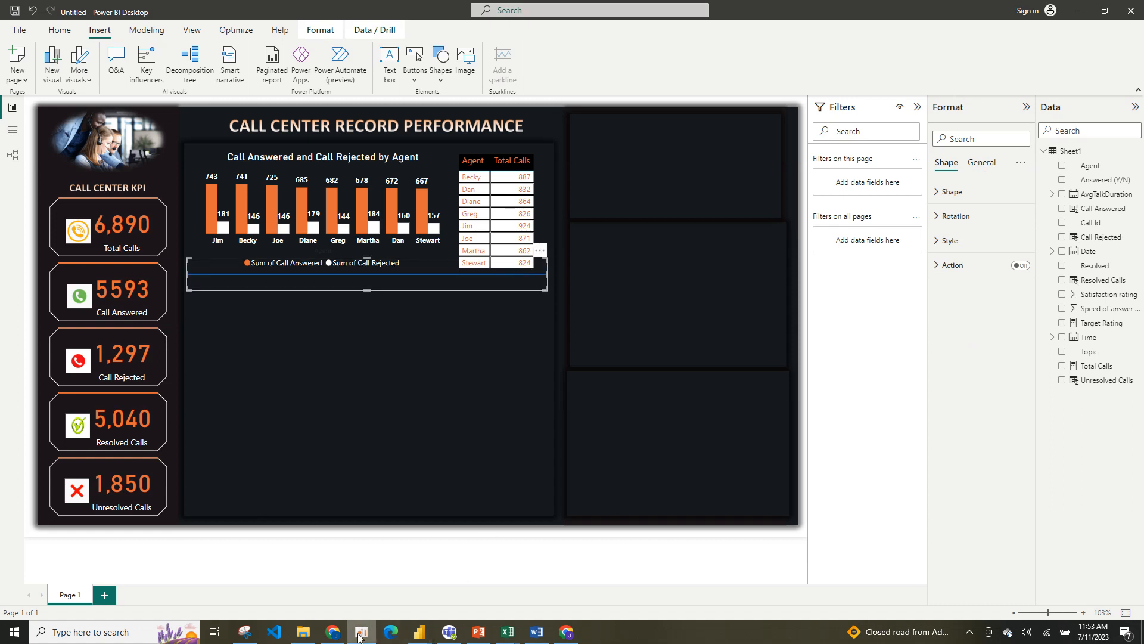
right_click(357, 639)
left_click(349, 569)
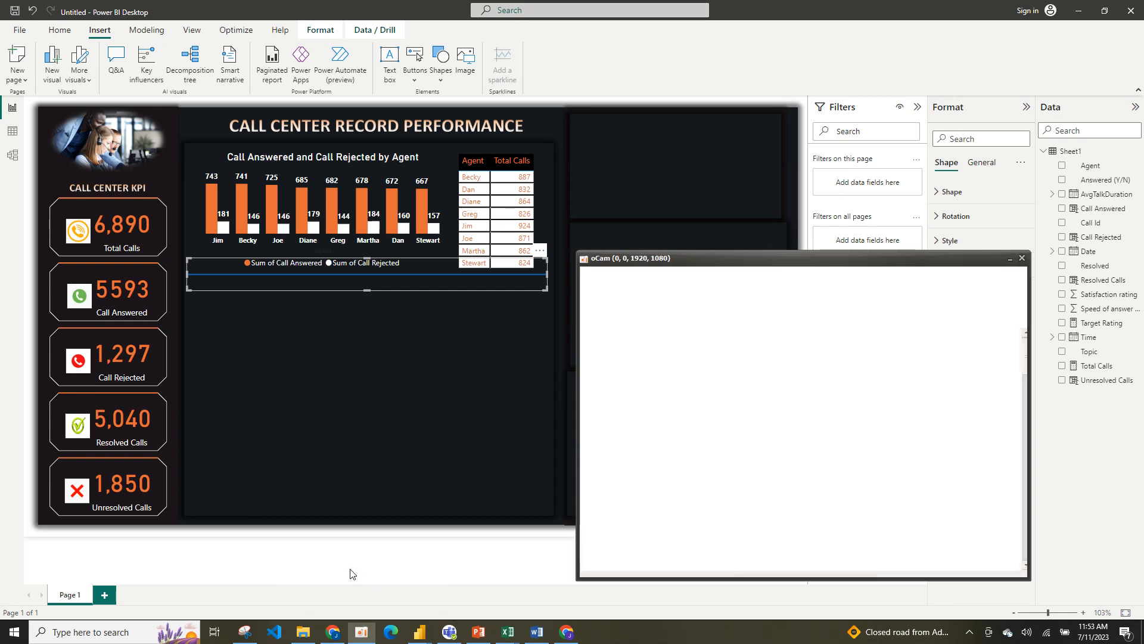
left_click(1010, 258)
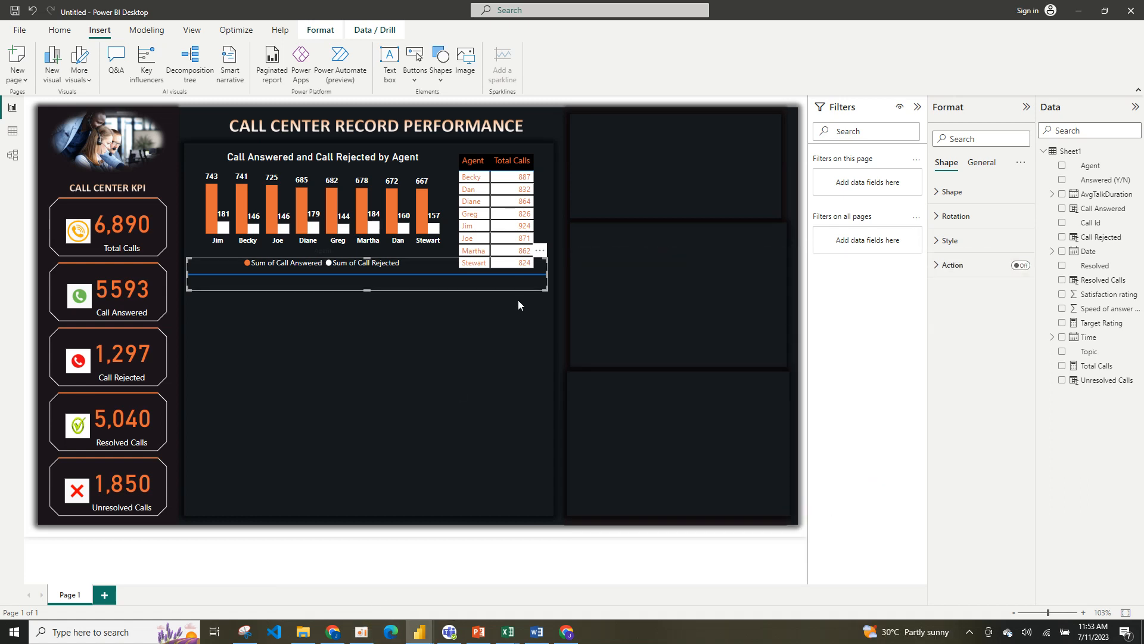
left_click(982, 164)
left_click(969, 252)
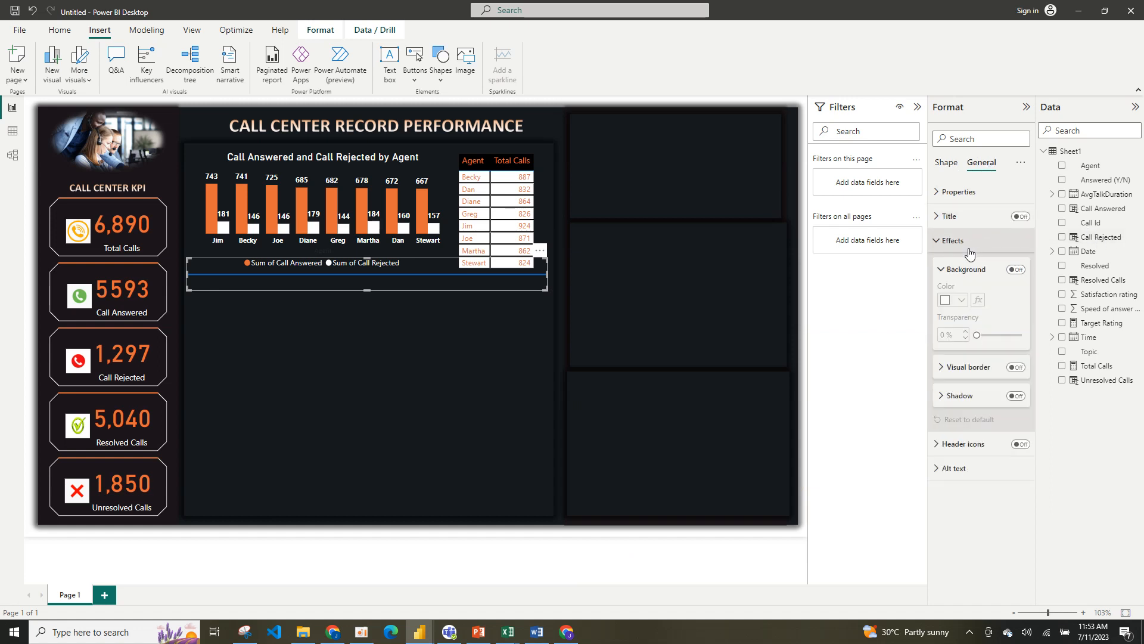
left_click(970, 245)
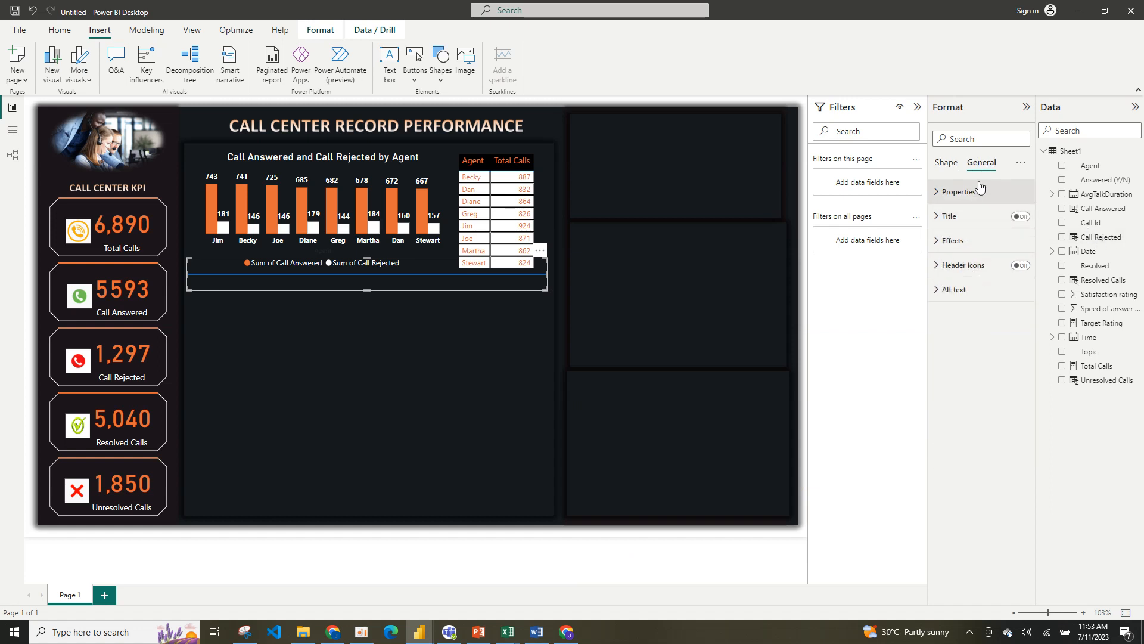
Set the line shape's fill color to orange and turn its fill off.
left_click(946, 163)
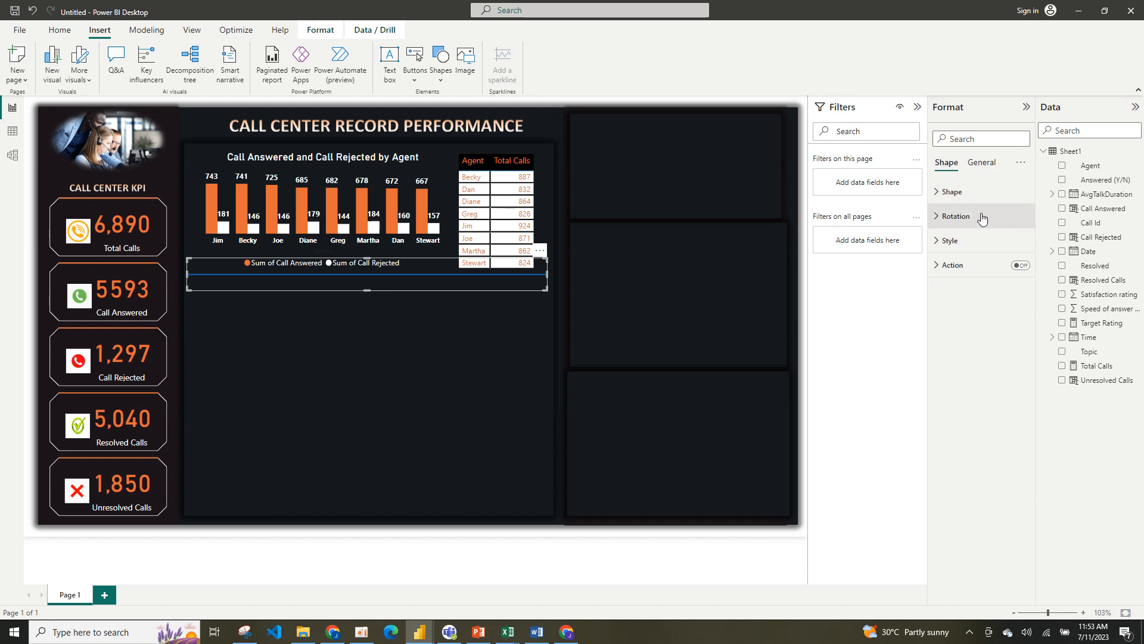
left_click(984, 192)
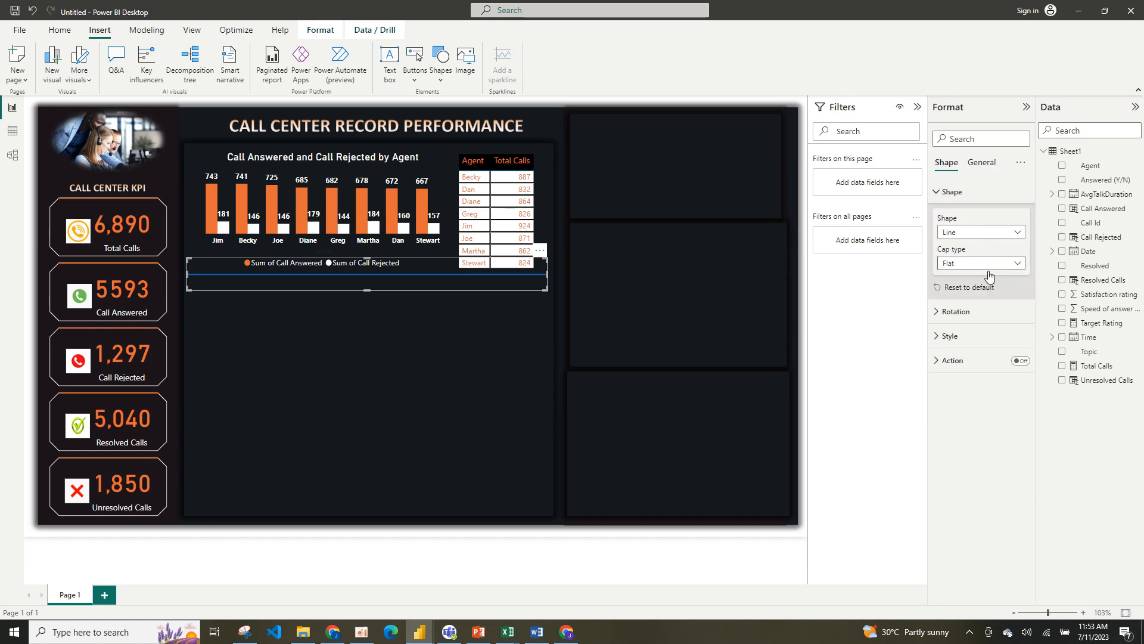
left_click(966, 349)
left_click(956, 396)
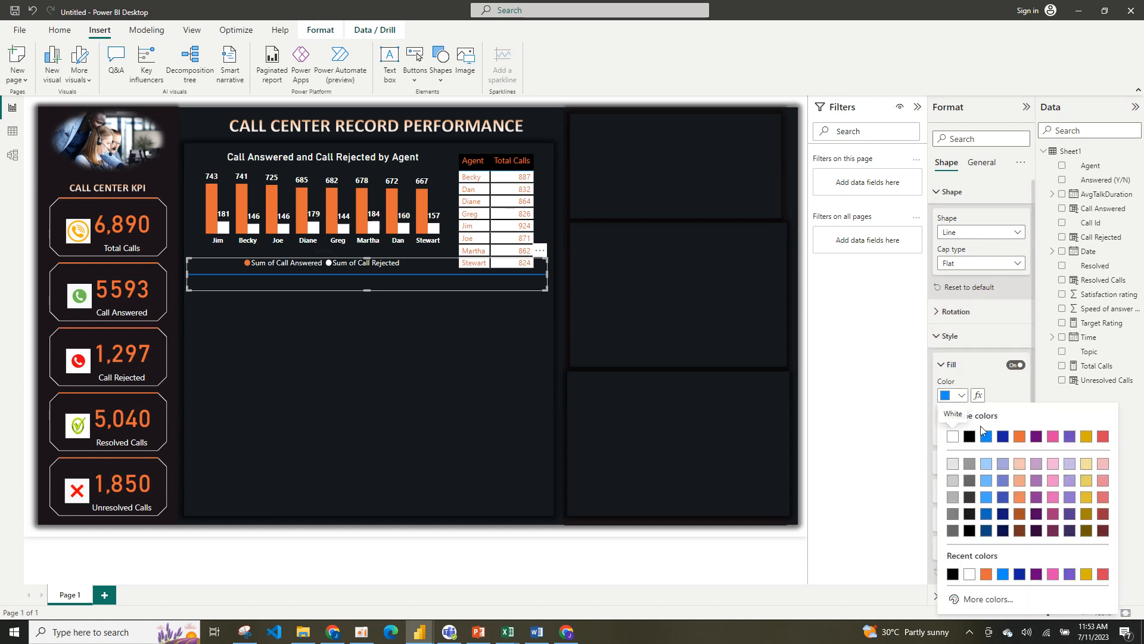
left_click(1020, 437)
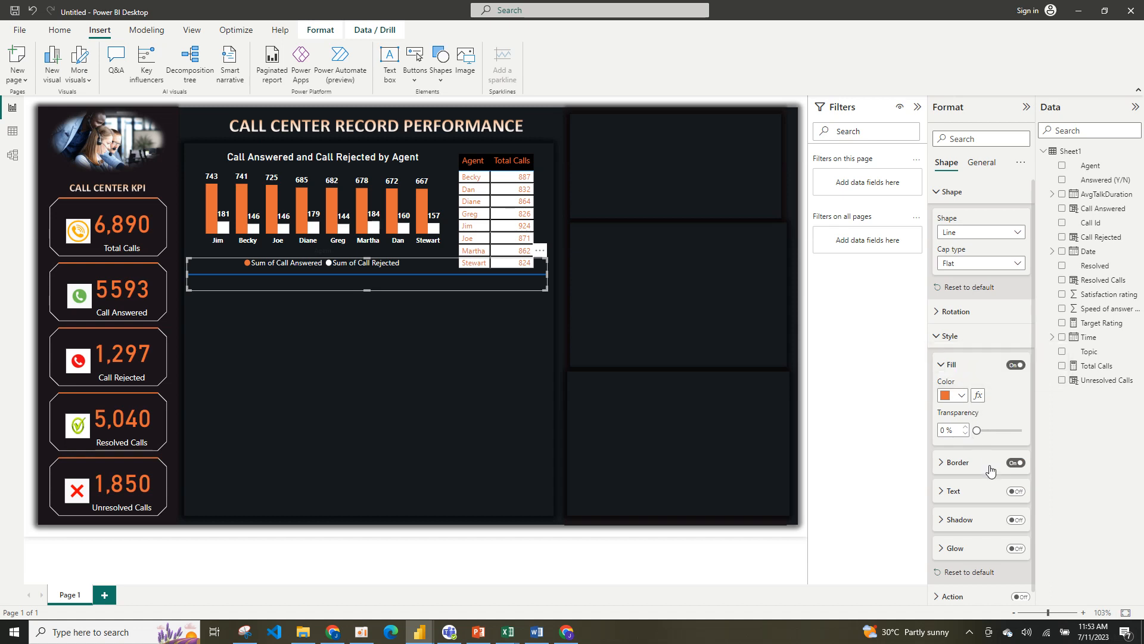
left_click(1015, 365)
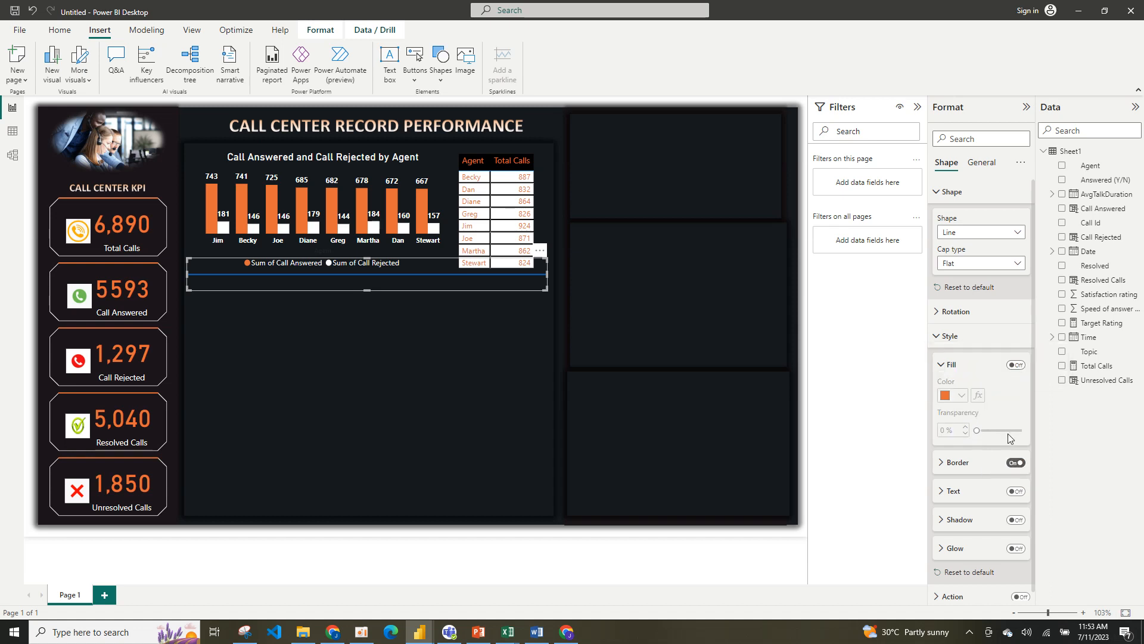
Change the line shape's border color to orange and deselect the line.
left_click(1016, 464)
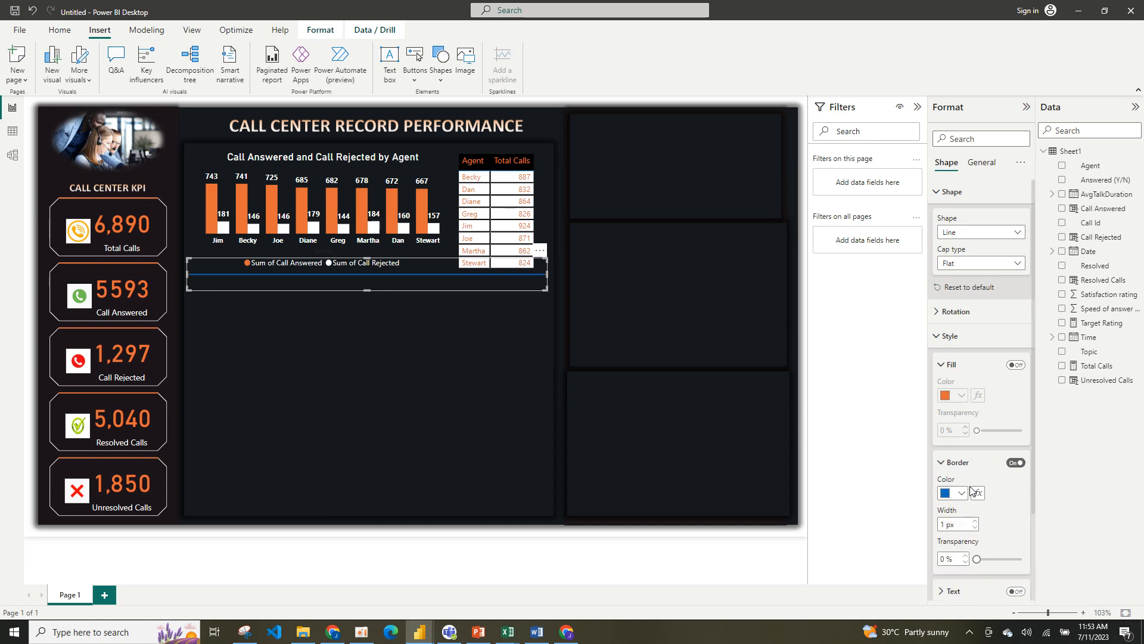
left_click(960, 492)
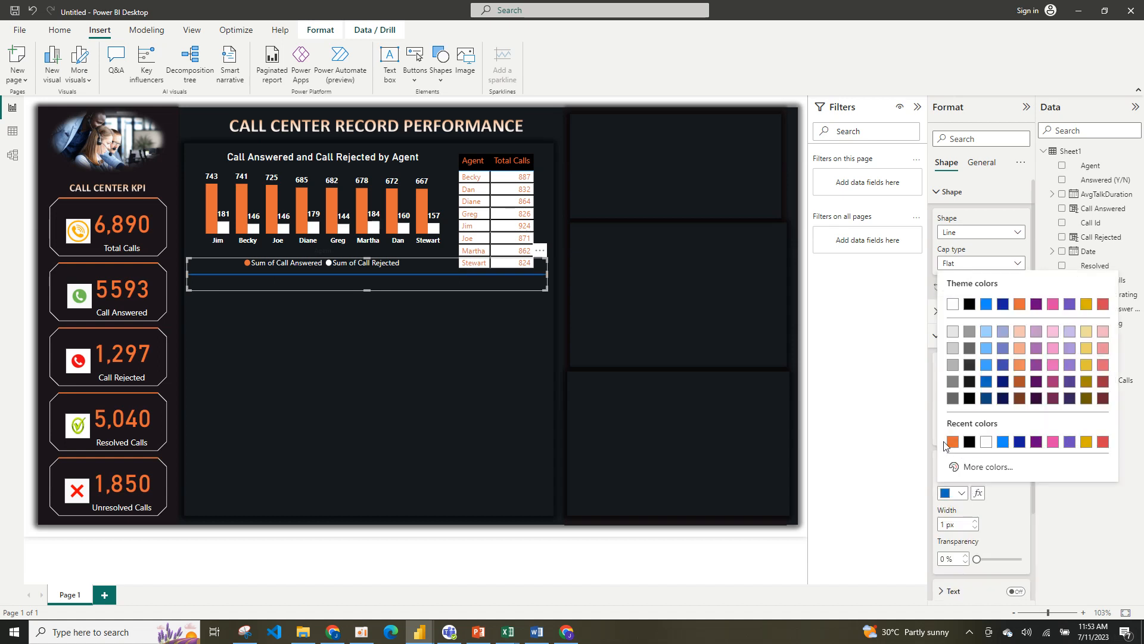
left_click(952, 442)
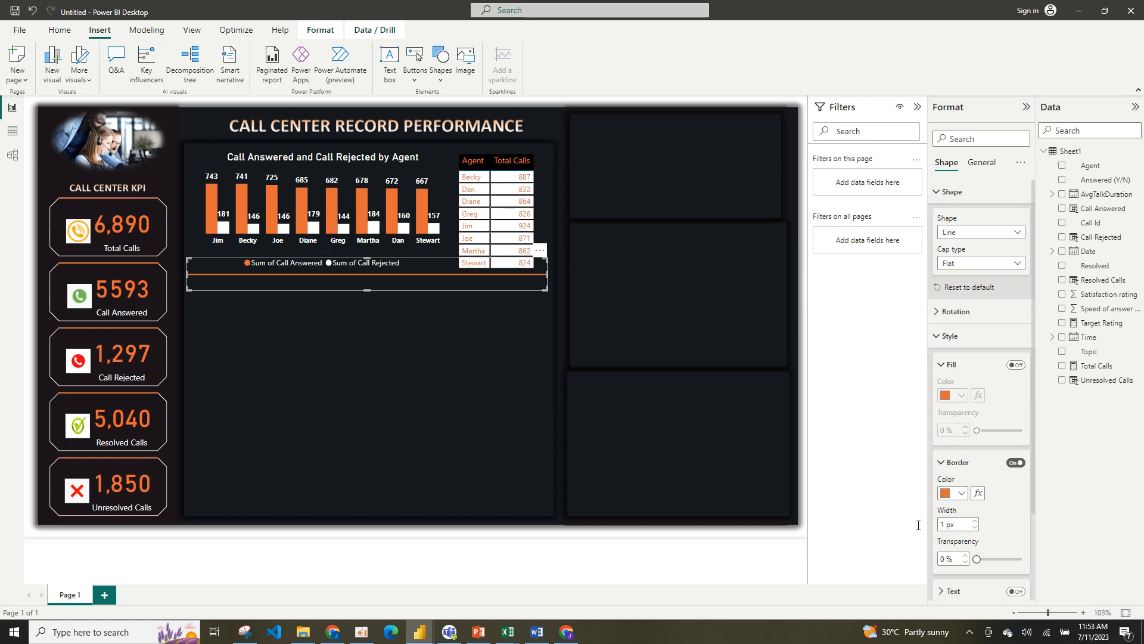
left_click(524, 426)
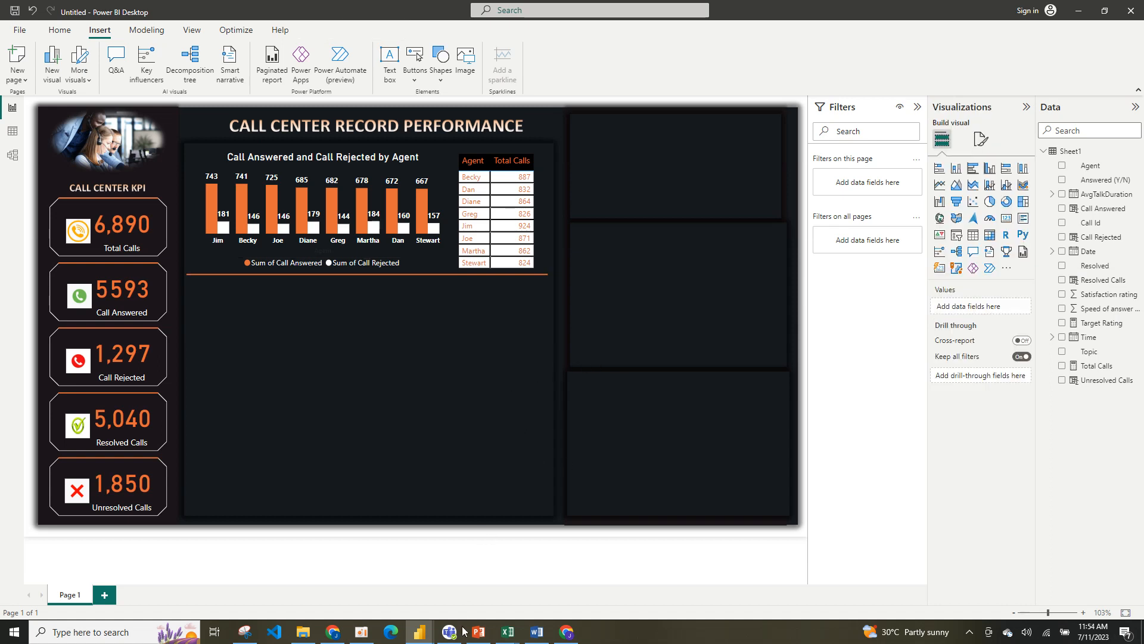
Preview the finished CALL CENTER RECORD report for reference and return to the untitled report.
mouse_move(419, 630)
left_click(355, 596)
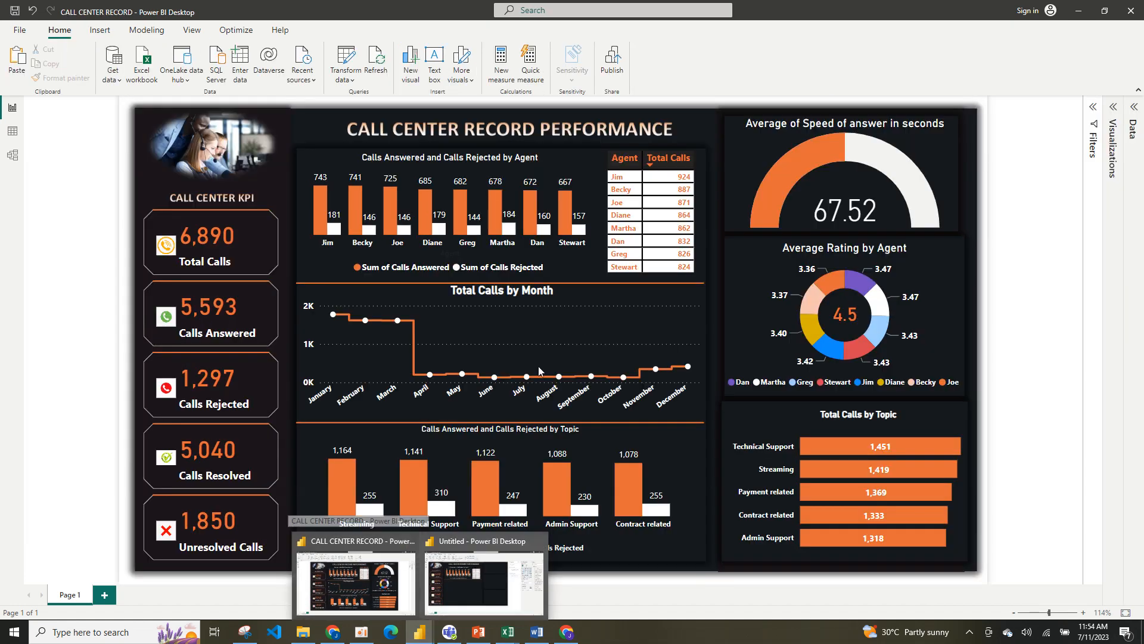
left_click(479, 585)
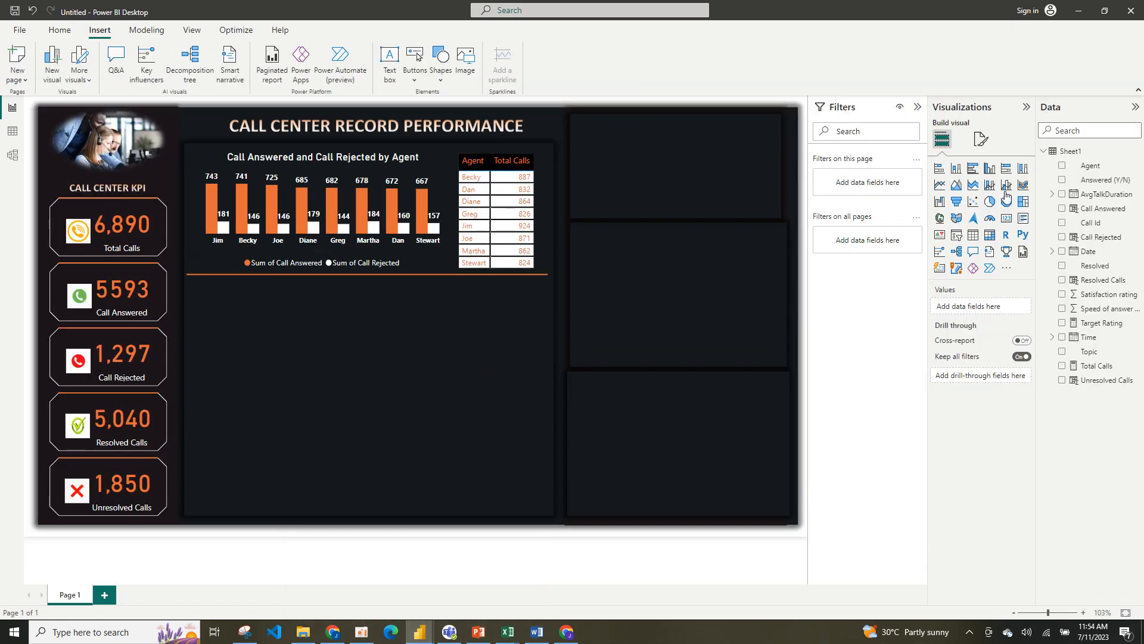
Add a line chart and size it to the middle panel's width directly below the orange divider line.
left_click(940, 185)
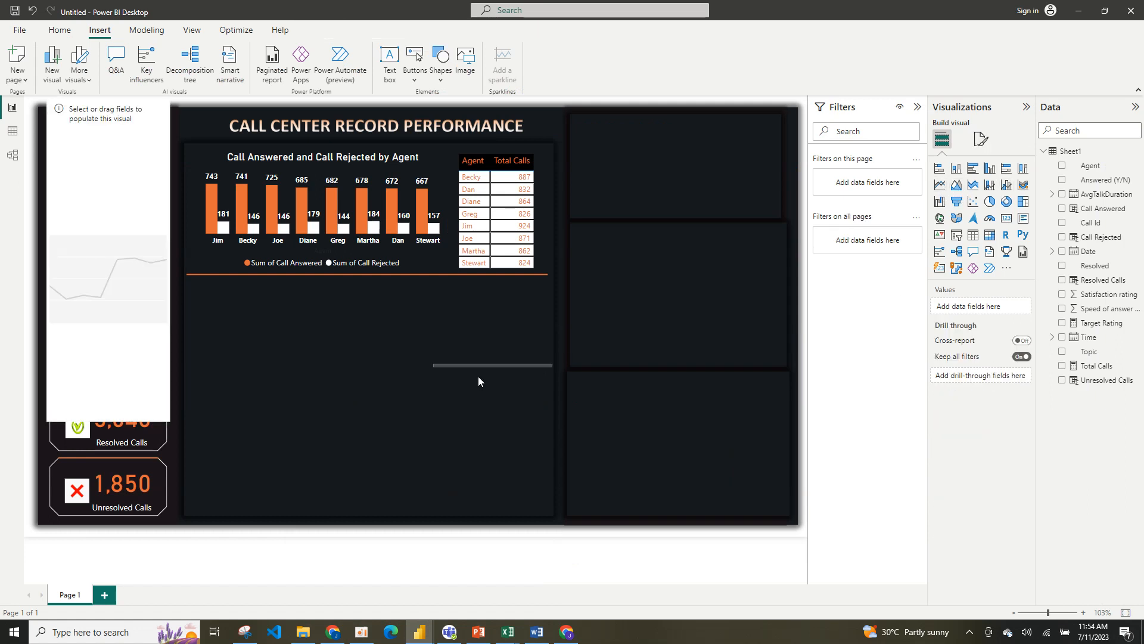
left_click(171, 382)
left_click_drag(171, 421, 548, 381)
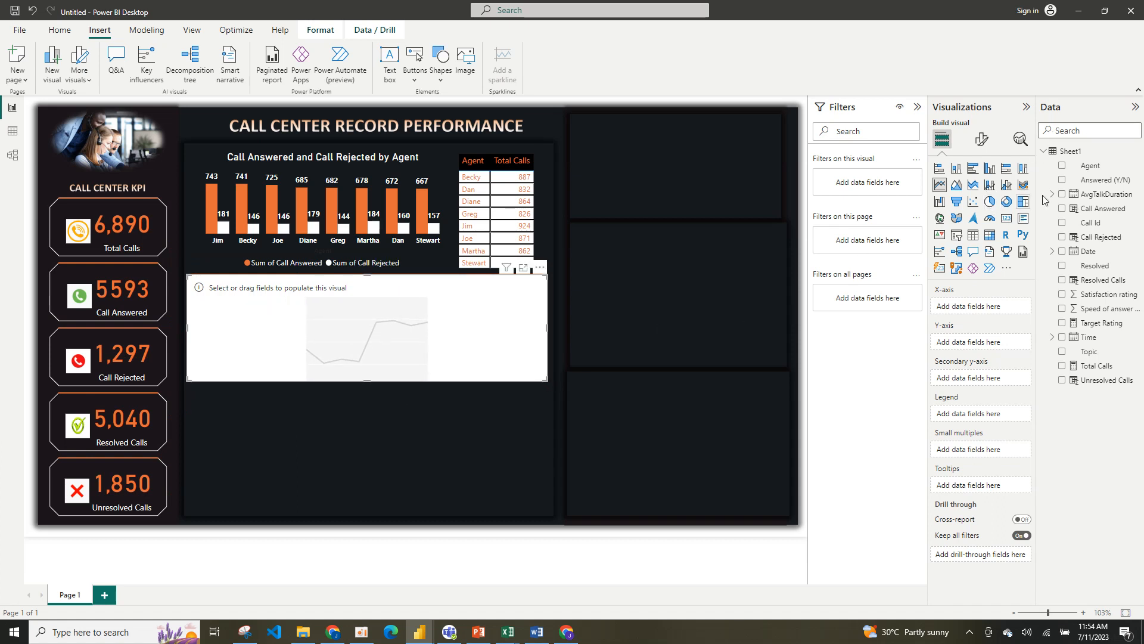
Put Date on the line chart's X-axis with only the Month level kept, and Total Calls on the Y-axis.
left_click(1064, 253)
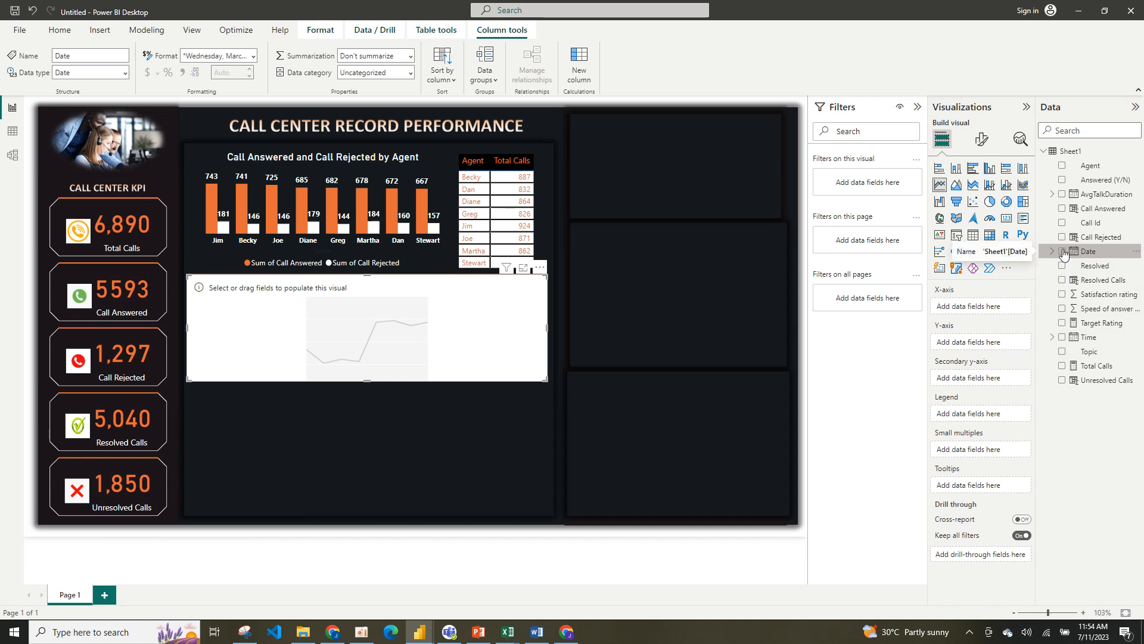
left_click(1062, 252)
left_click(1063, 251)
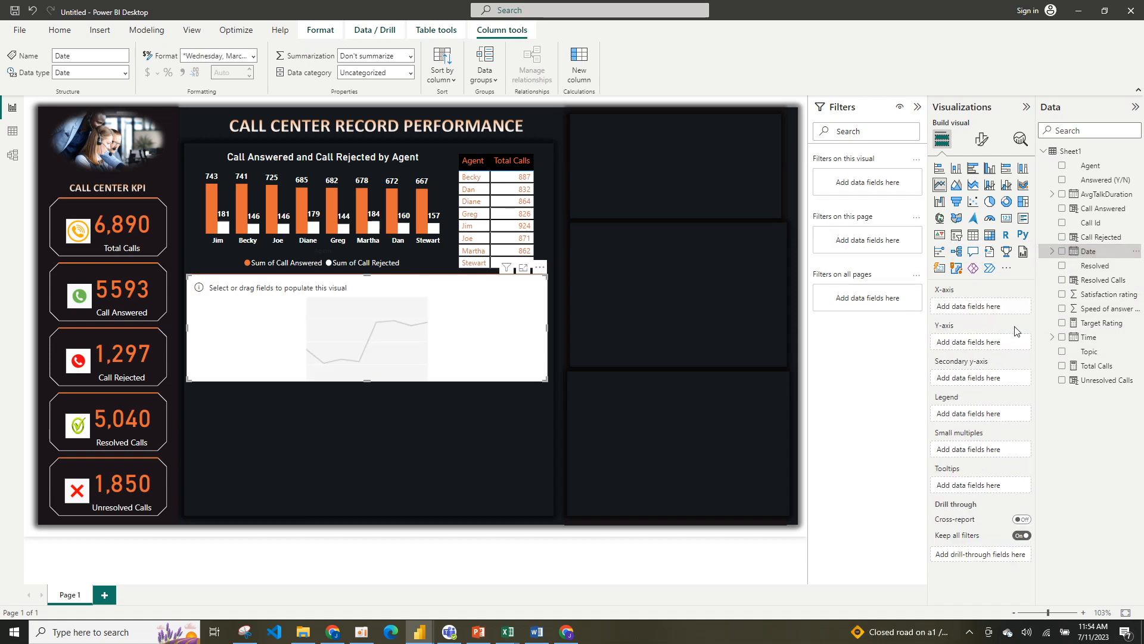
left_click(1063, 251)
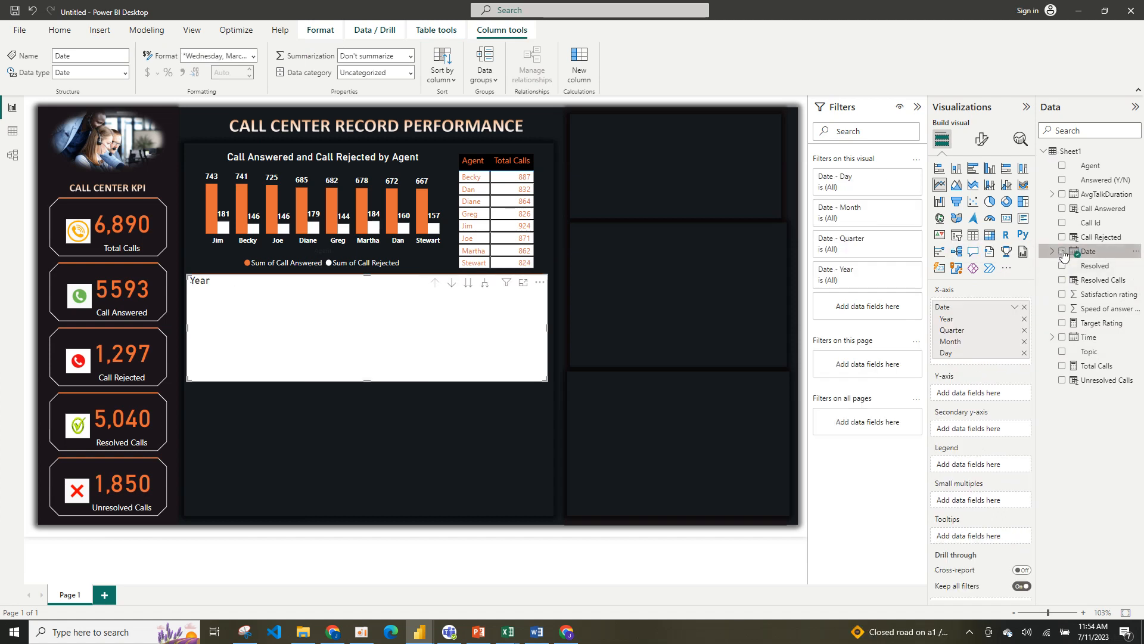
left_click(1025, 352)
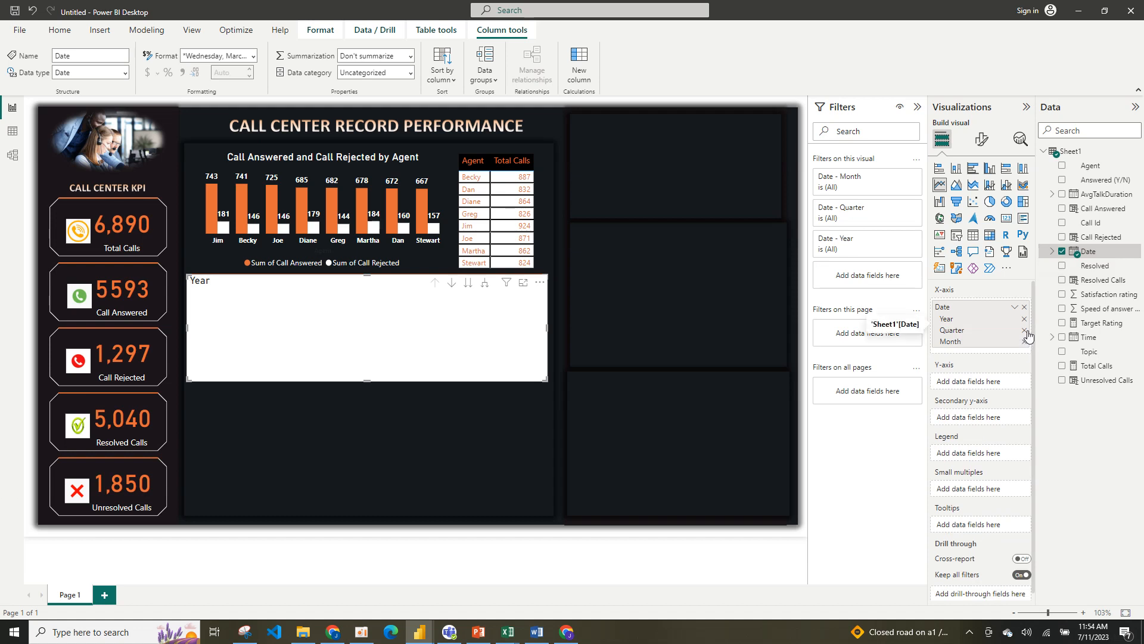
left_click(1024, 330)
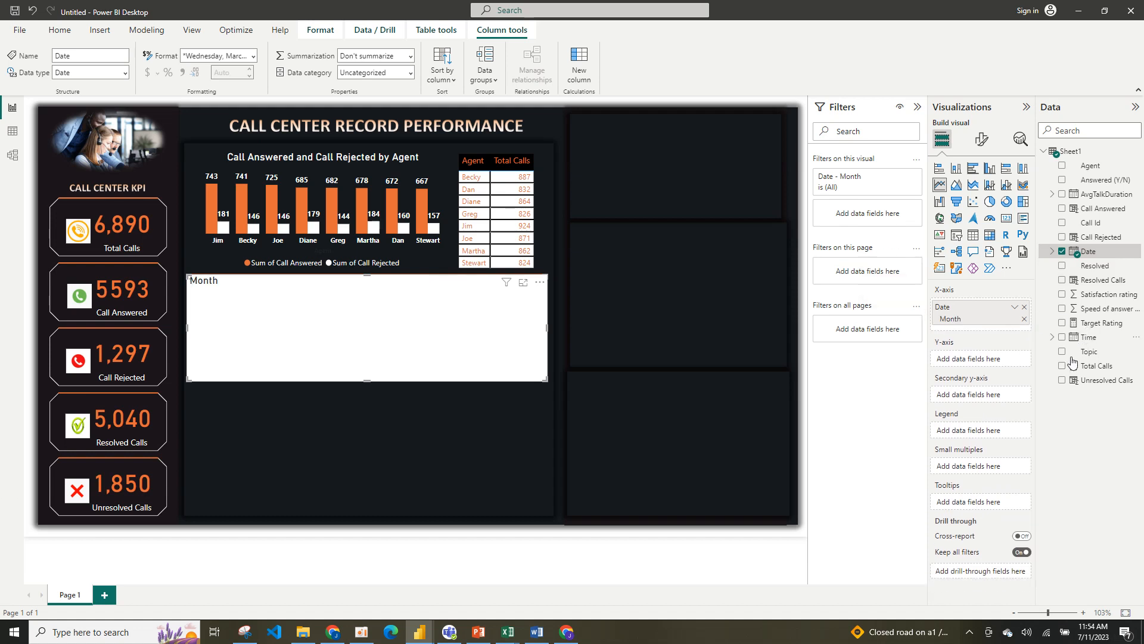
left_click_drag(1066, 370, 973, 365)
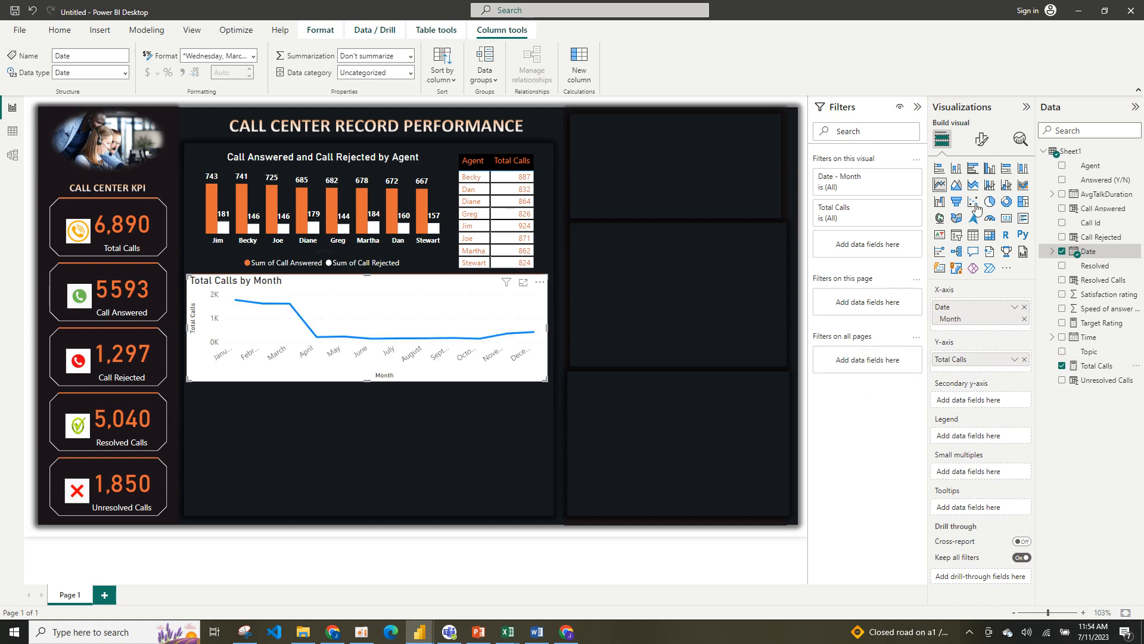
Turn off the secondary y-axis of the Total Calls by Month line chart.
left_click(982, 139)
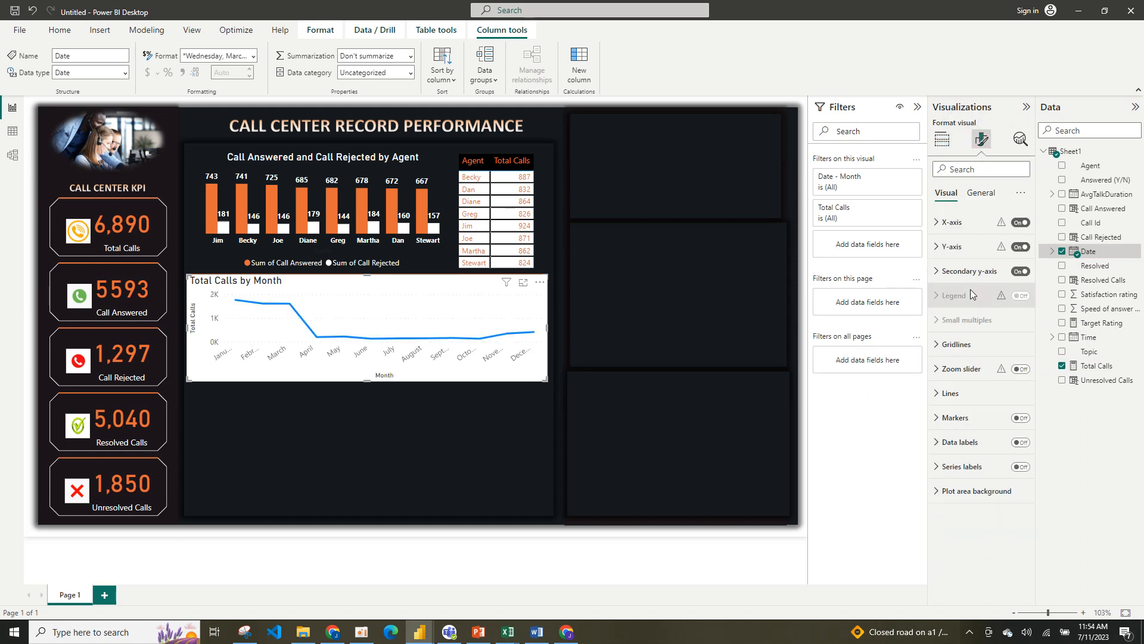
left_click(1020, 272)
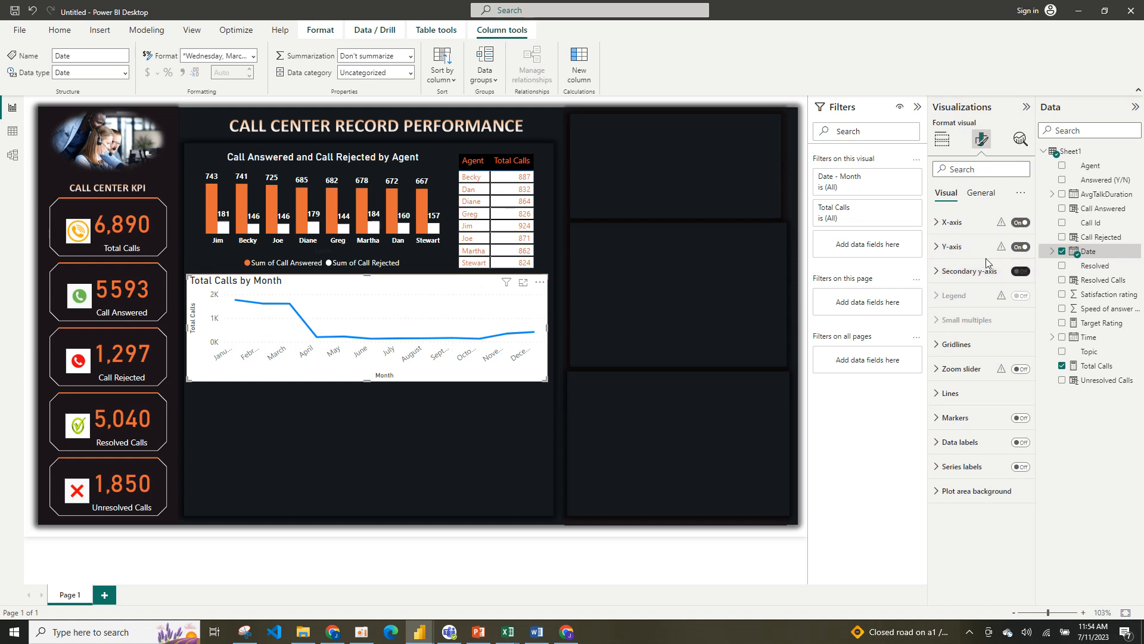
Turn off the Y-axis title of the Total Calls by Month line chart and make the Y-axis values bold and white.
left_click(983, 247)
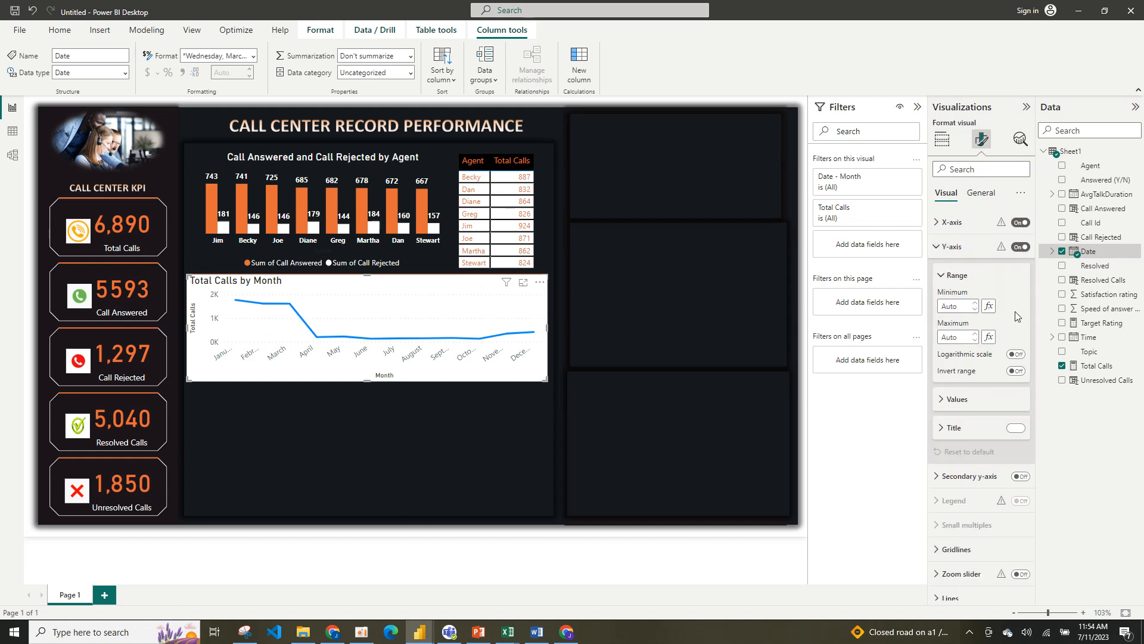
left_click(1015, 428)
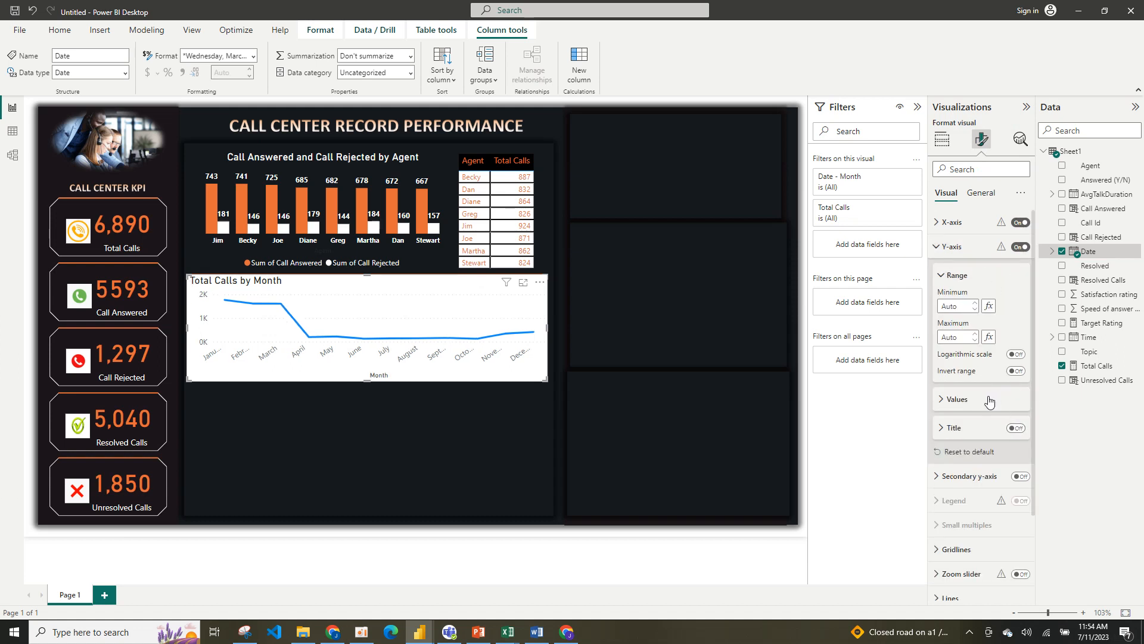
left_click(987, 404)
left_click(957, 482)
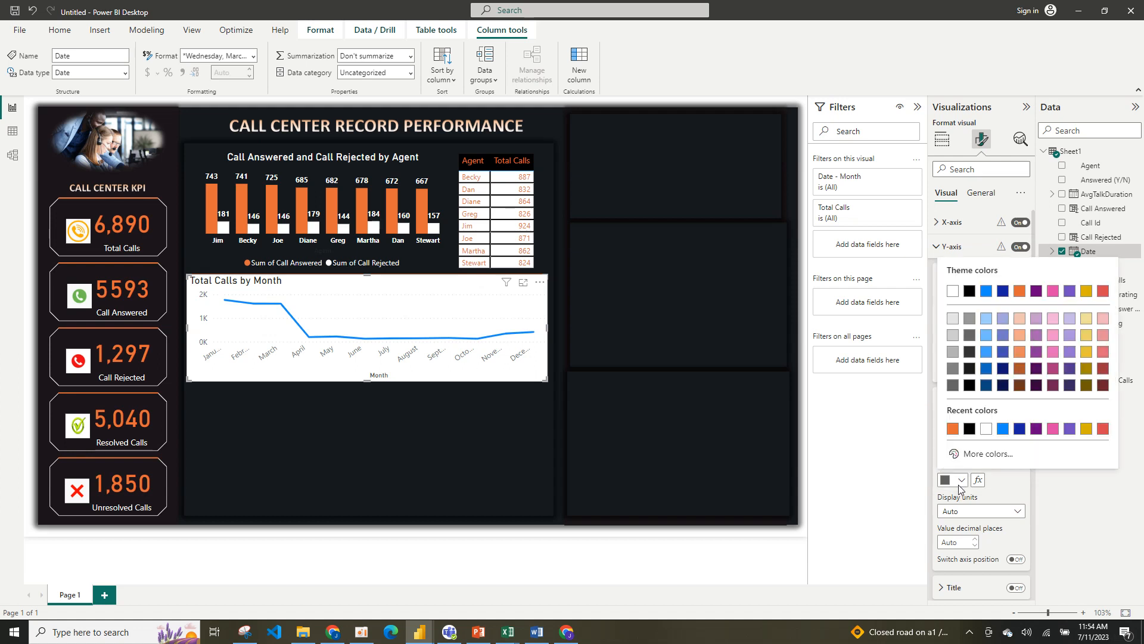
left_click(986, 429)
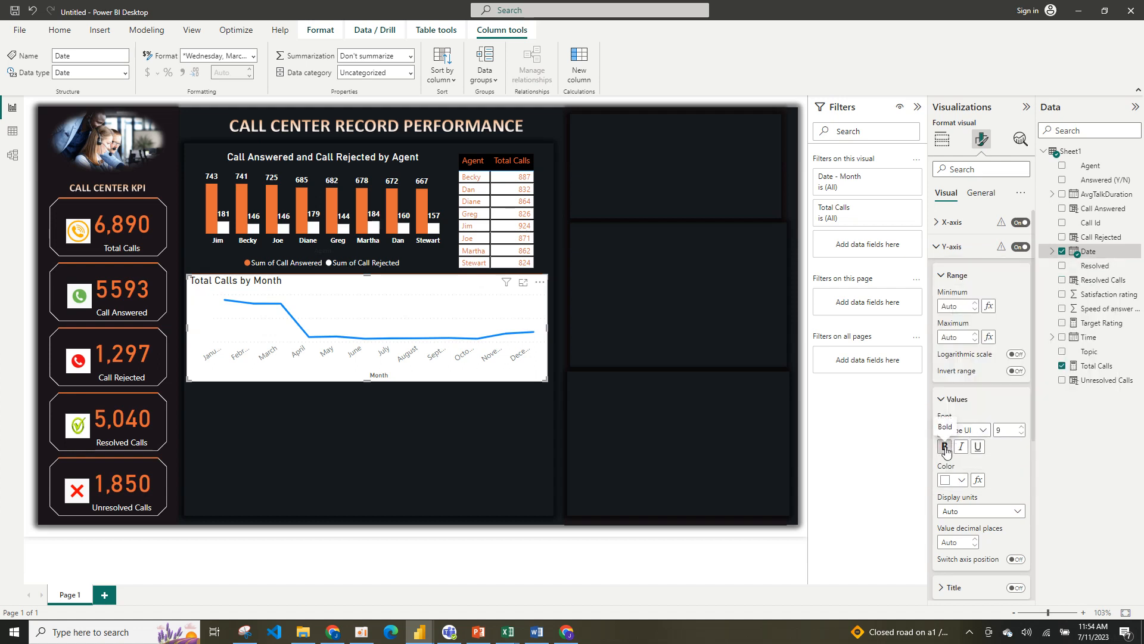
left_click(945, 448)
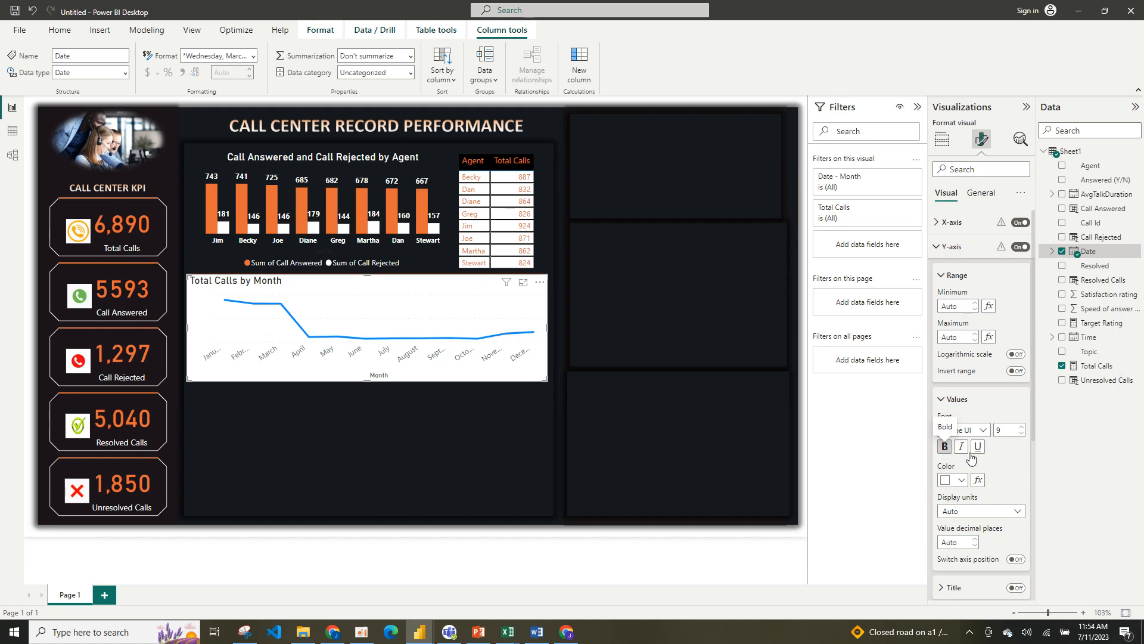
left_click(943, 400)
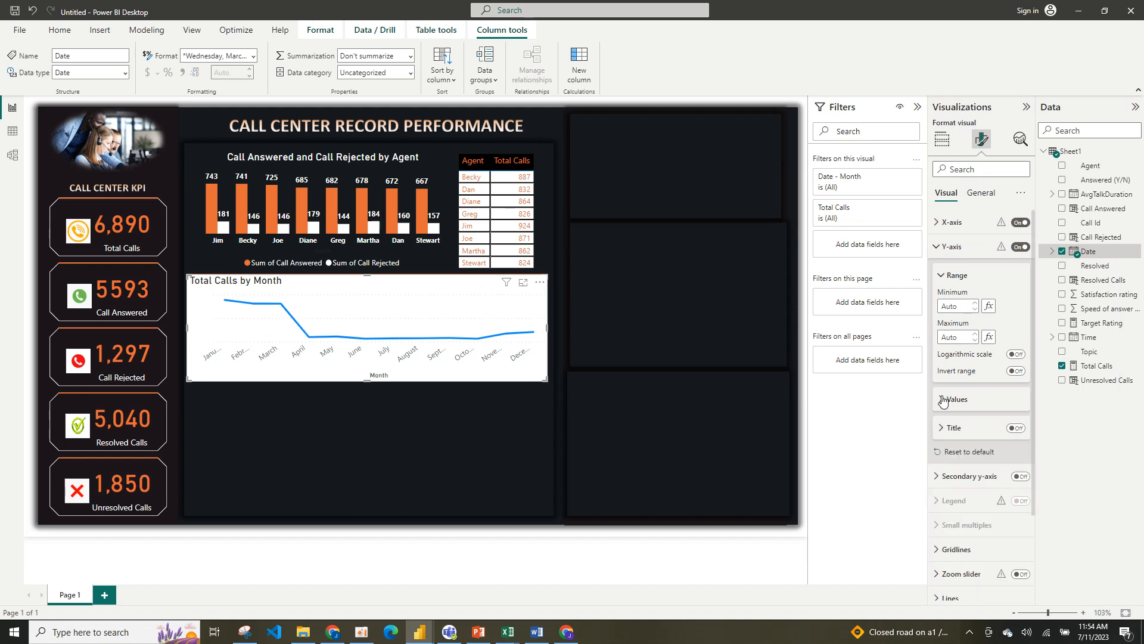
left_click(943, 401)
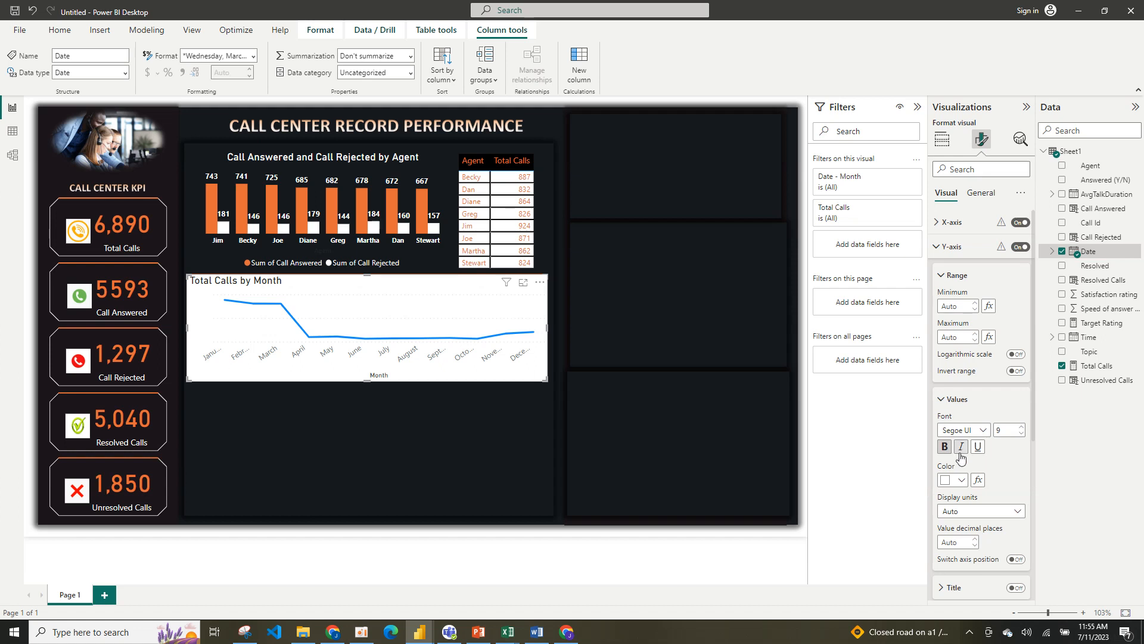
left_click(949, 401)
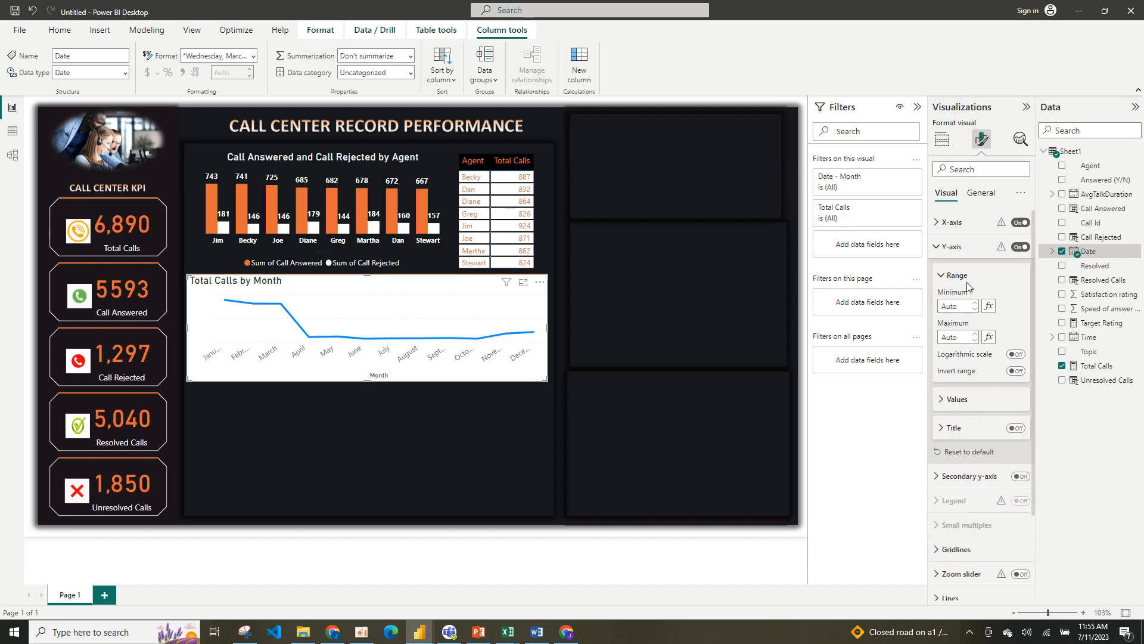
left_click(950, 247)
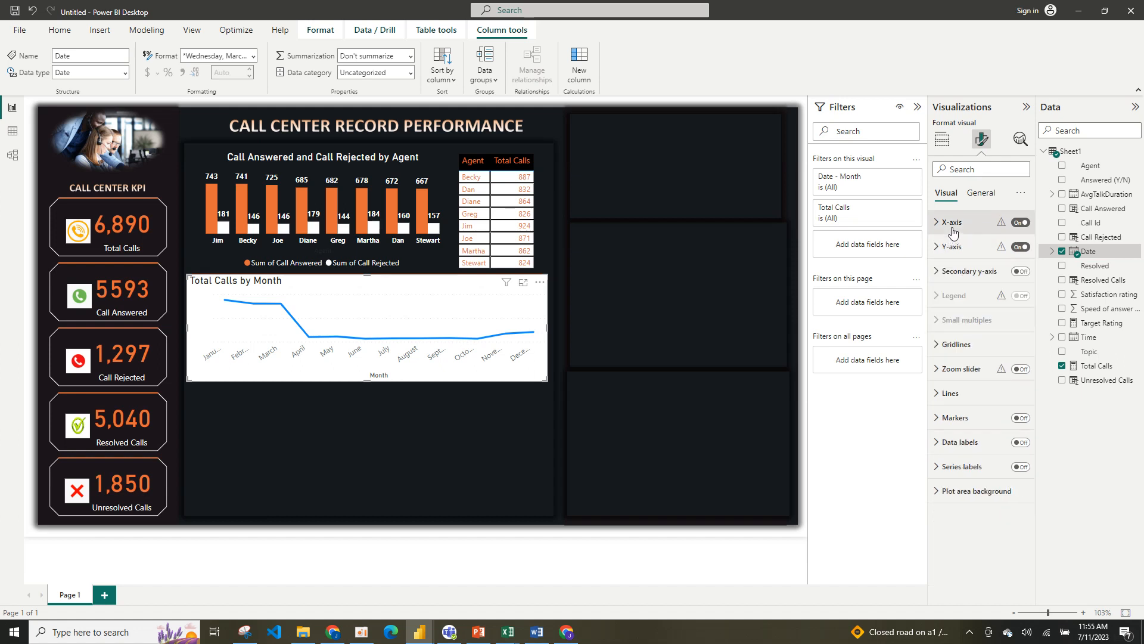
Turn off the line chart's X-axis title and set the month labels' color to white.
left_click(953, 223)
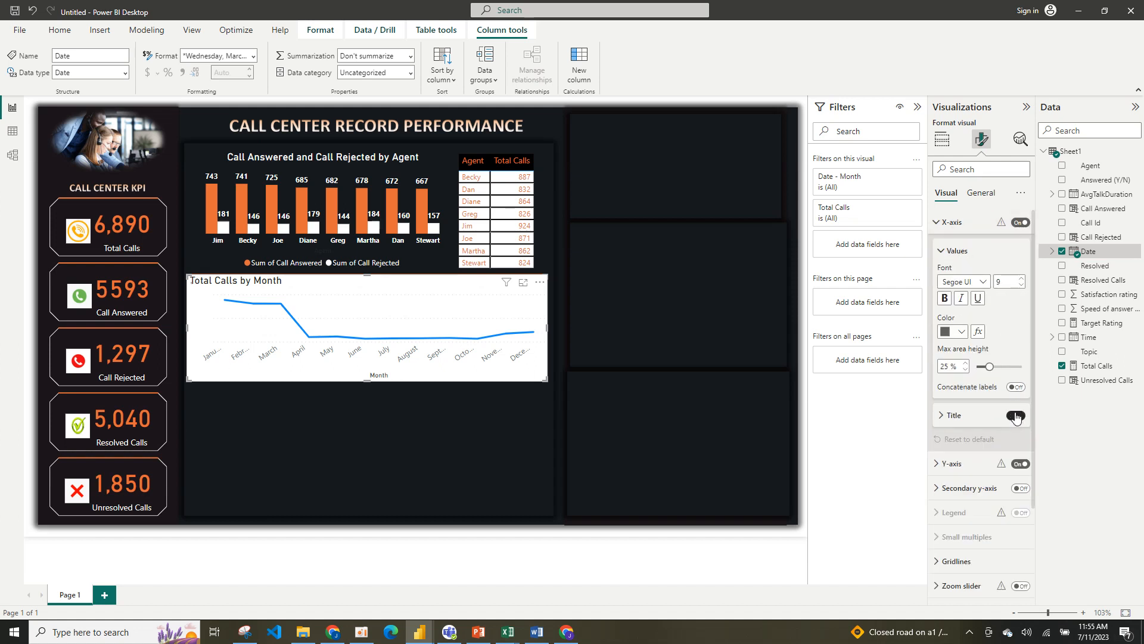
left_click(1017, 416)
left_click(961, 332)
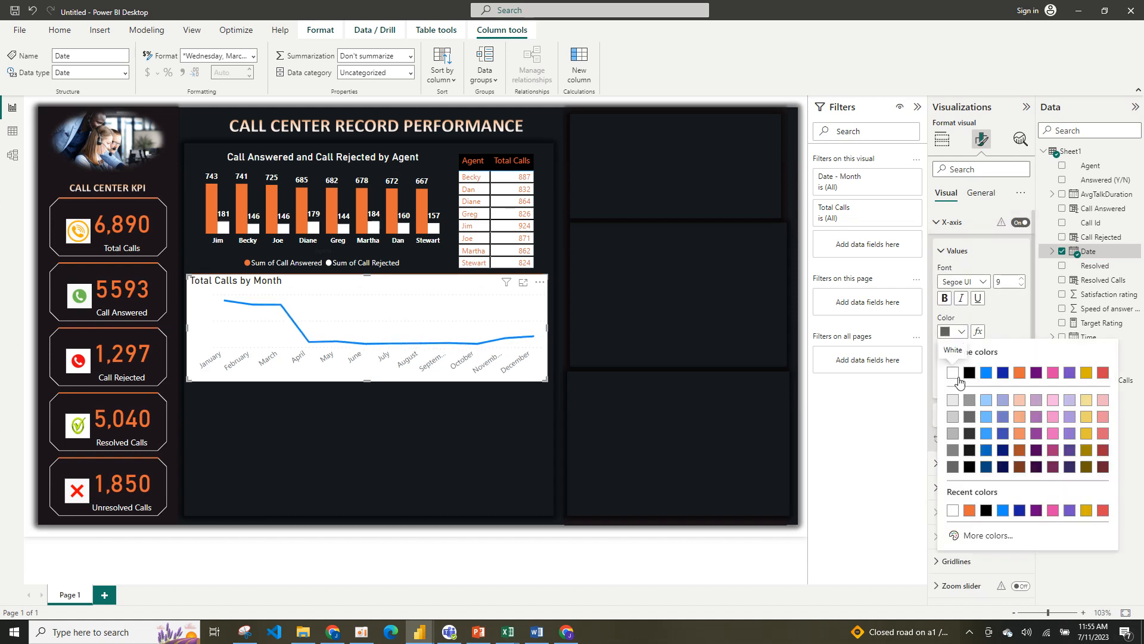
left_click(955, 377)
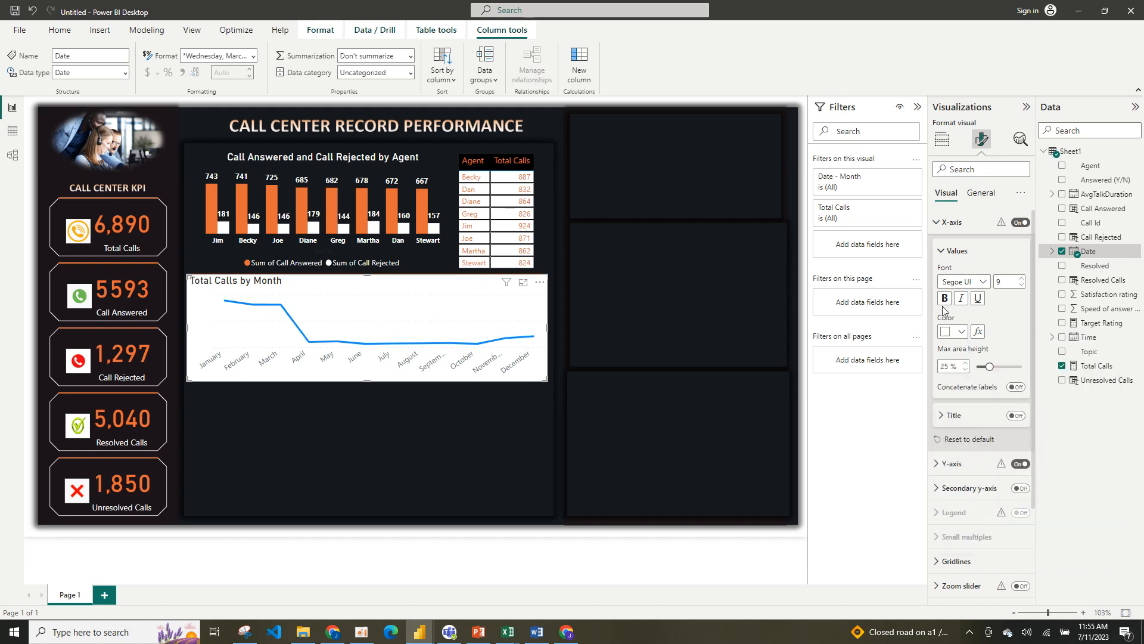
left_click(941, 252)
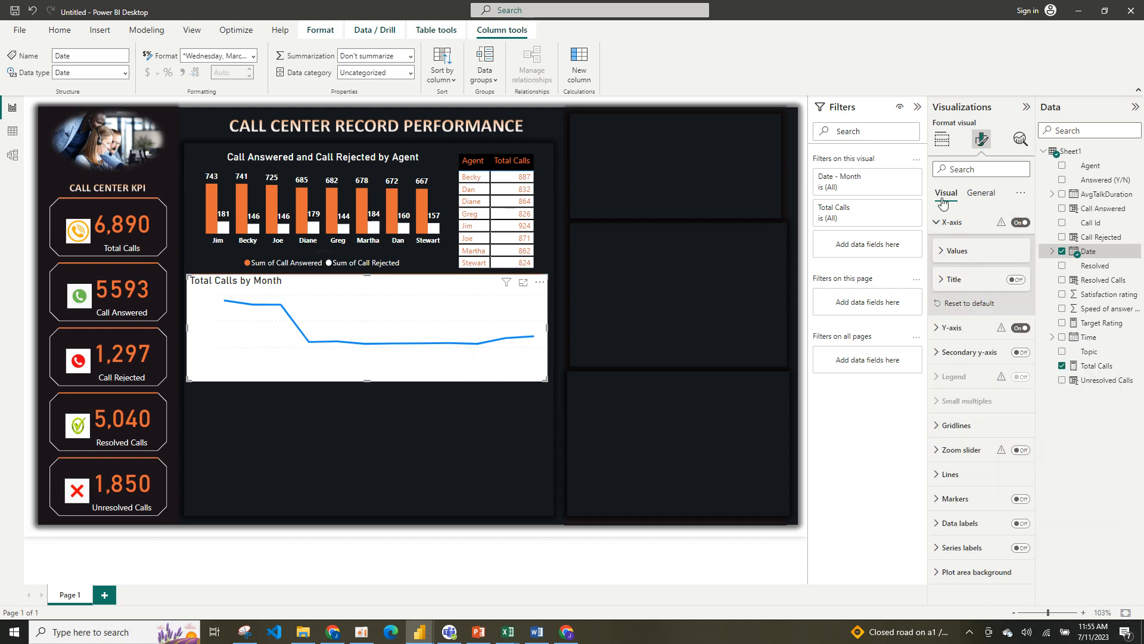
Turn off the background of the Total Calls by Month line chart.
left_click(981, 192)
left_click(984, 273)
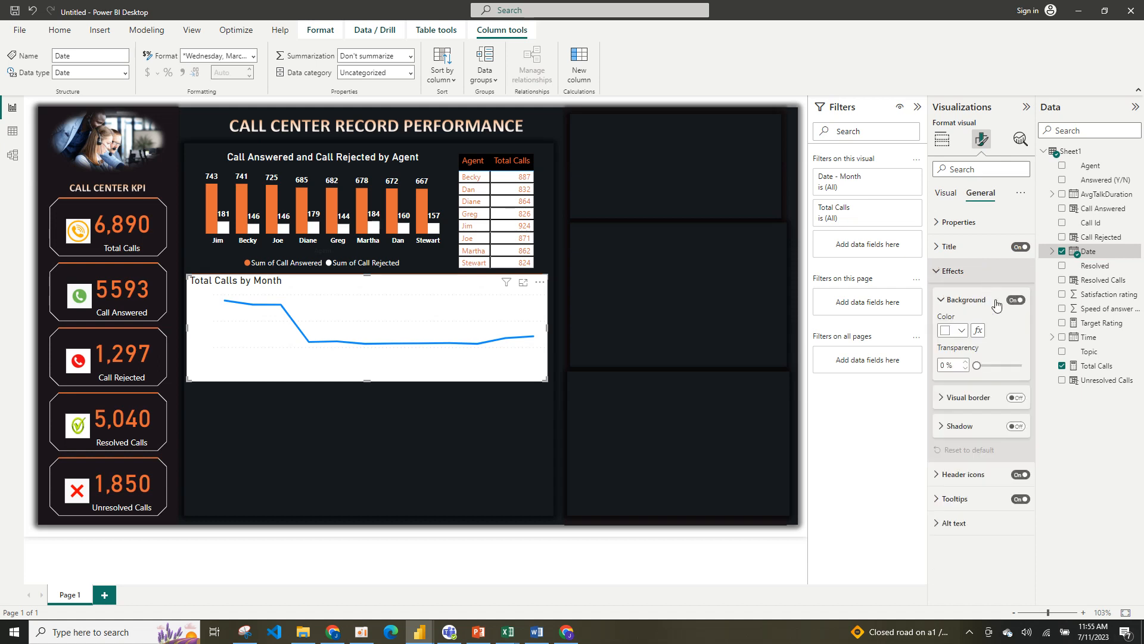
left_click(1016, 300)
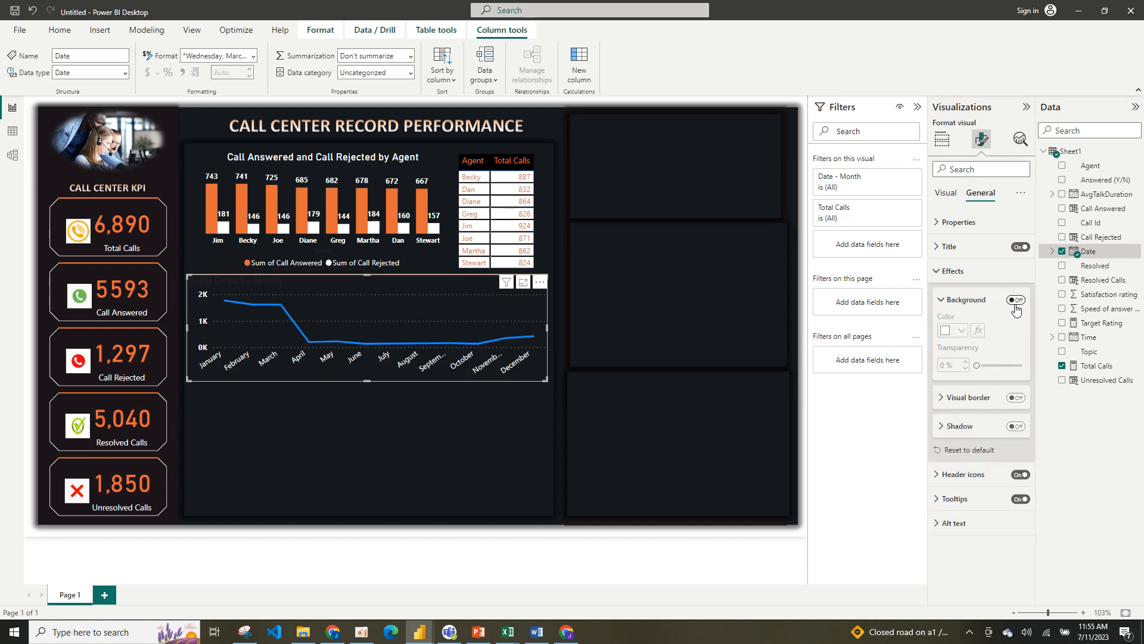
Change the color of the line chart's Total Calls line to orange.
left_click(946, 193)
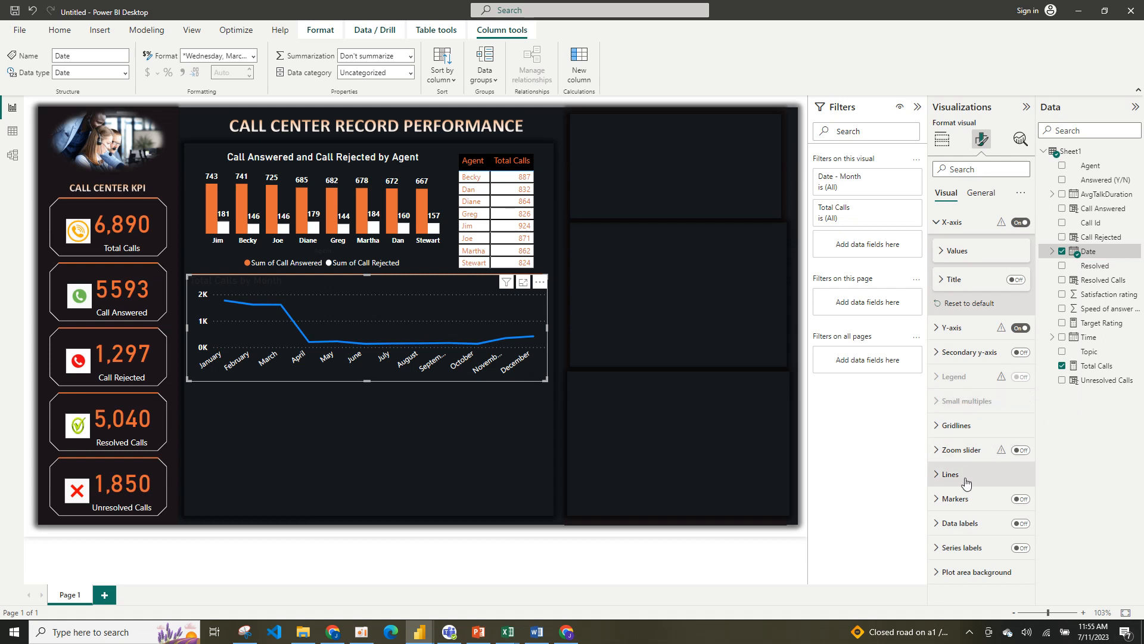
left_click(989, 474)
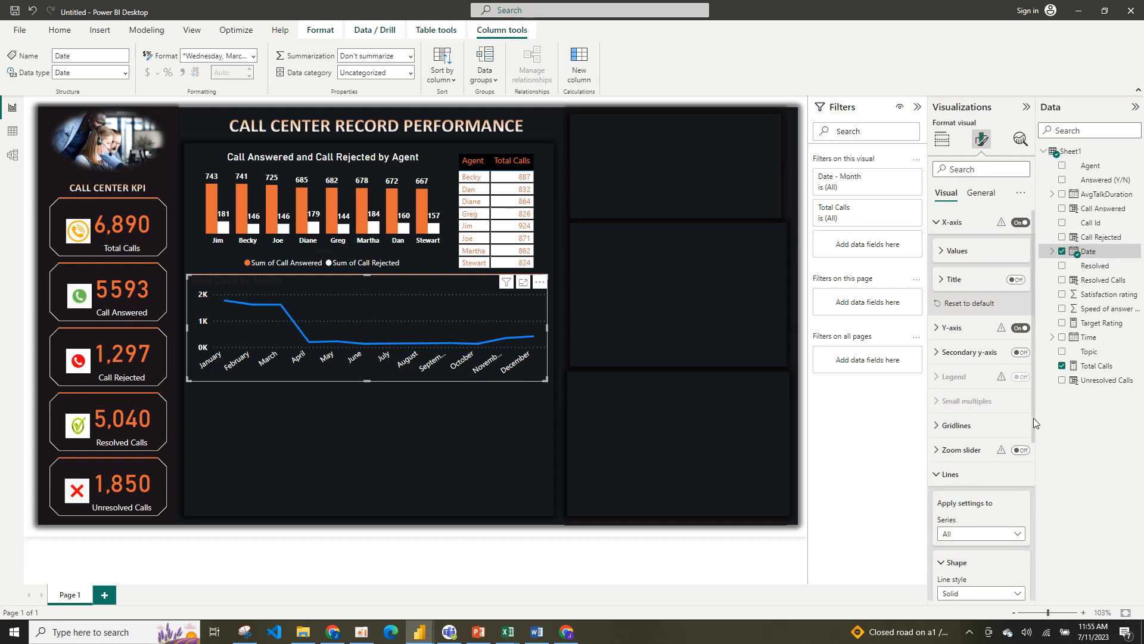
left_click_drag(1034, 417, 1038, 538)
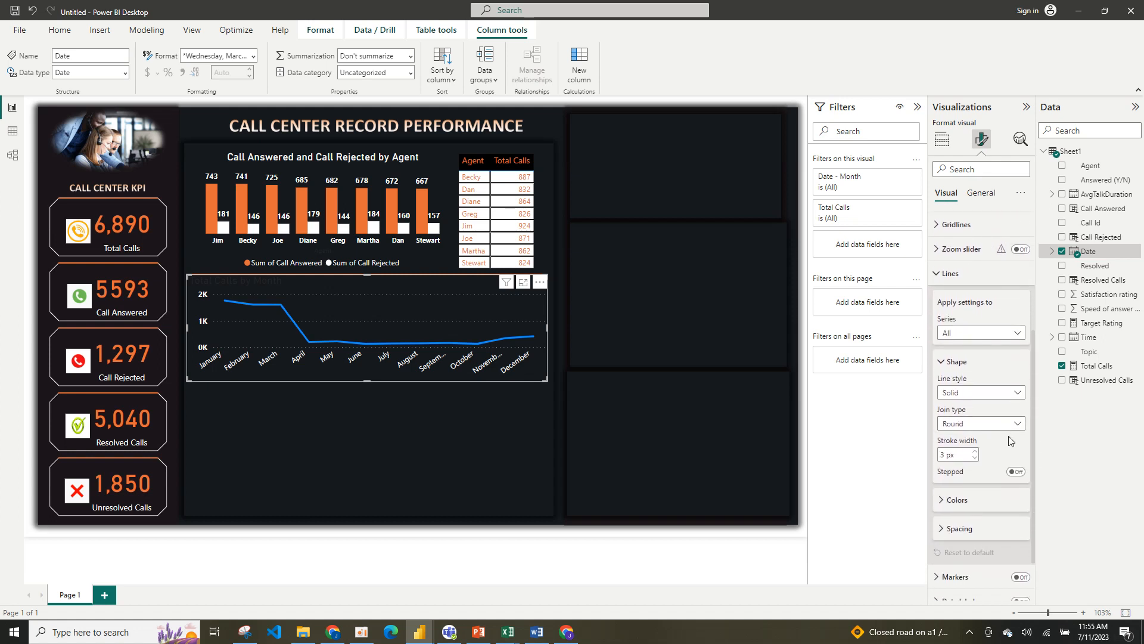
left_click(965, 502)
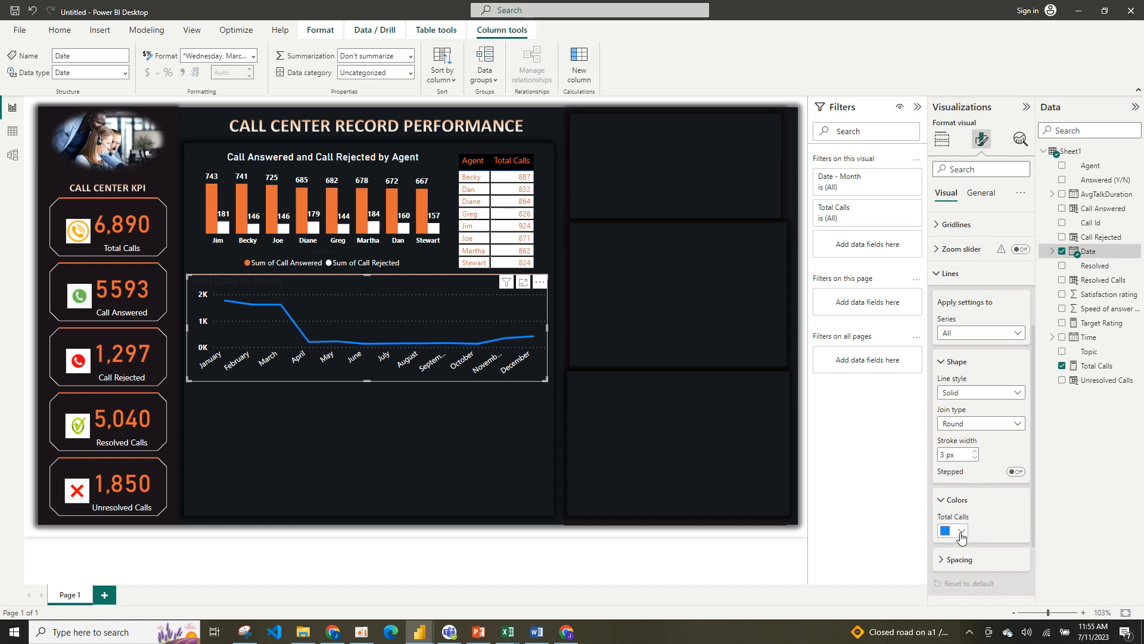
left_click(961, 531)
left_click(970, 479)
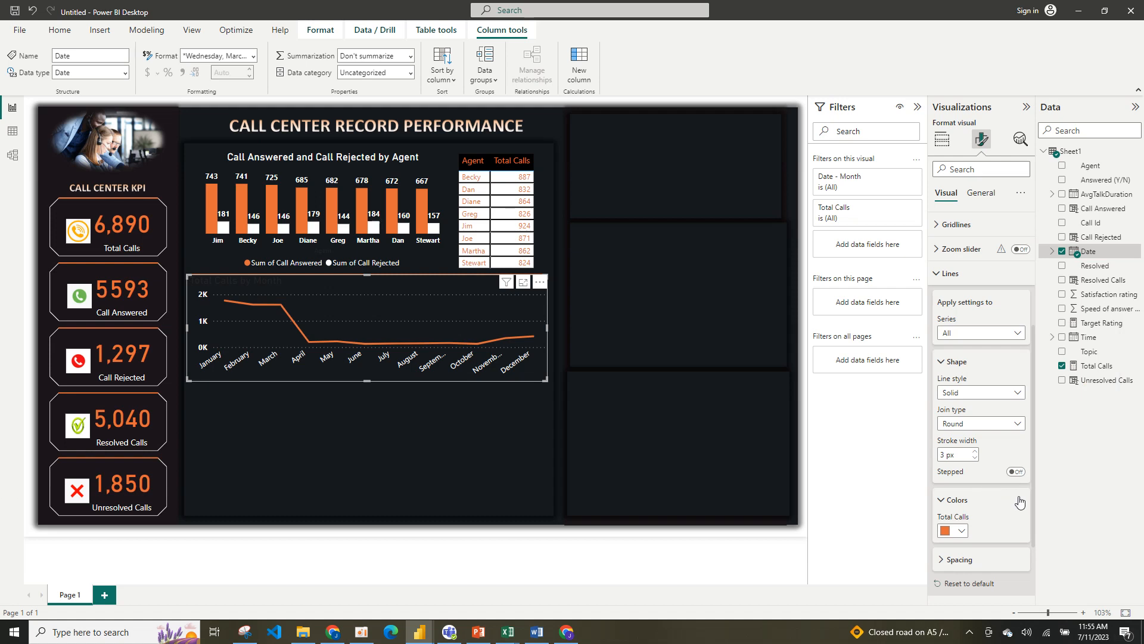
left_click(950, 503)
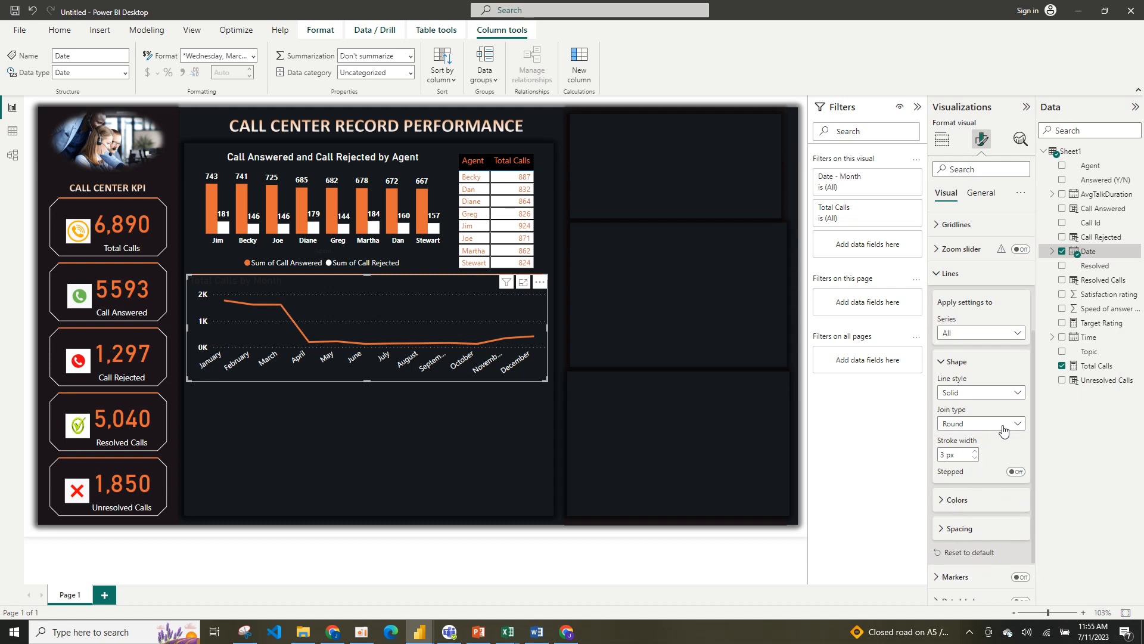
left_click(952, 361)
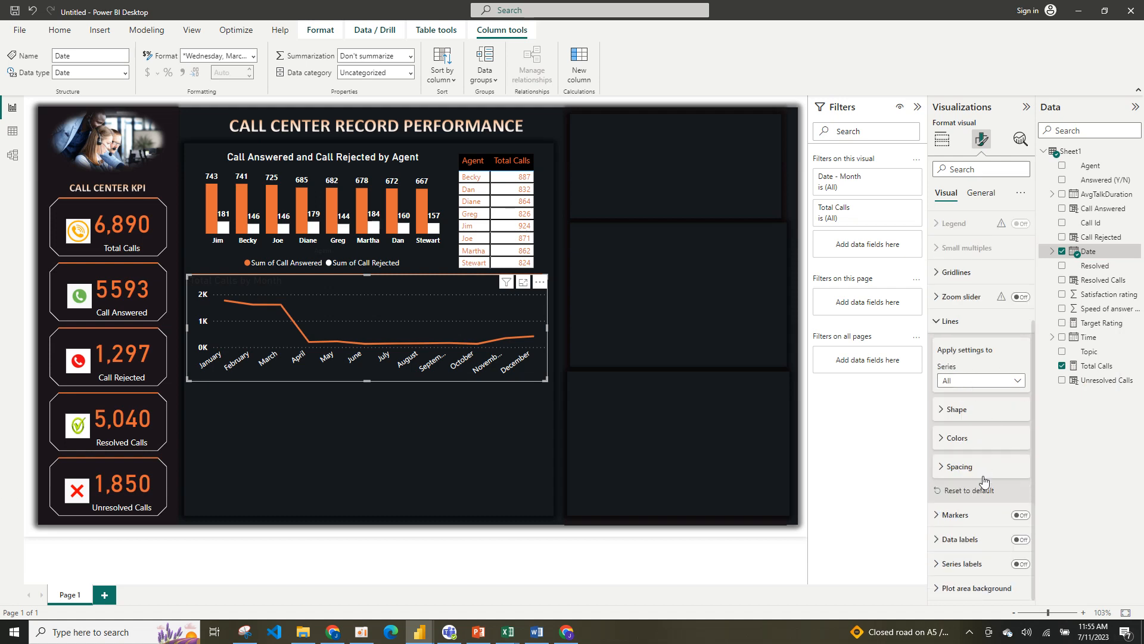
Turn on markers for all series of the Total Calls by Month line chart.
left_click(976, 516)
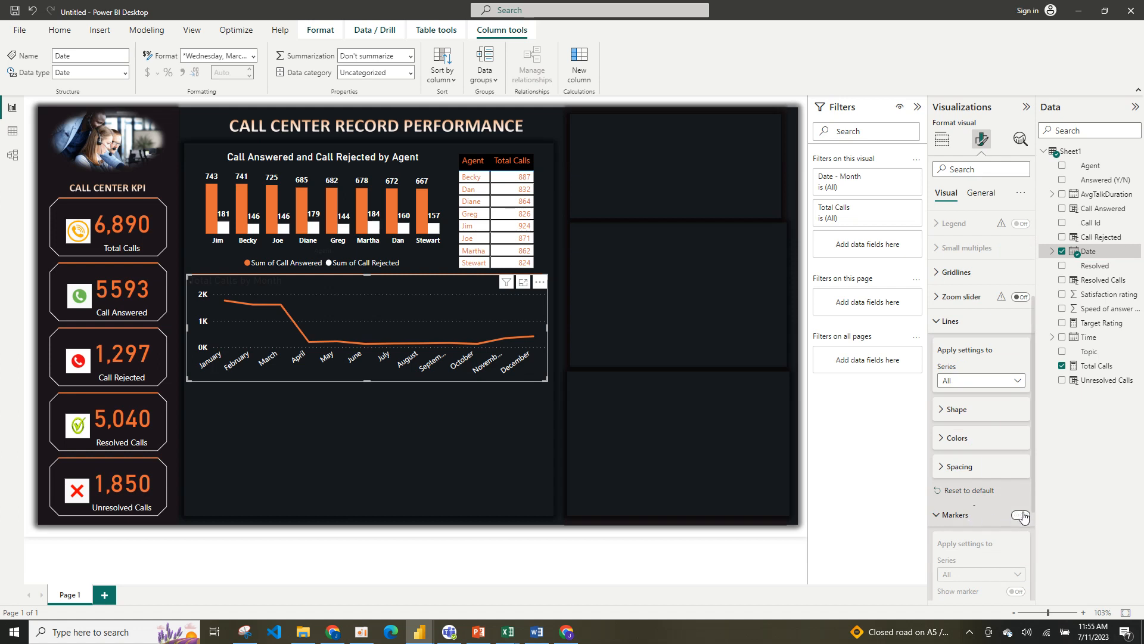
left_click(1020, 516)
left_click_drag(1035, 377, 1034, 484)
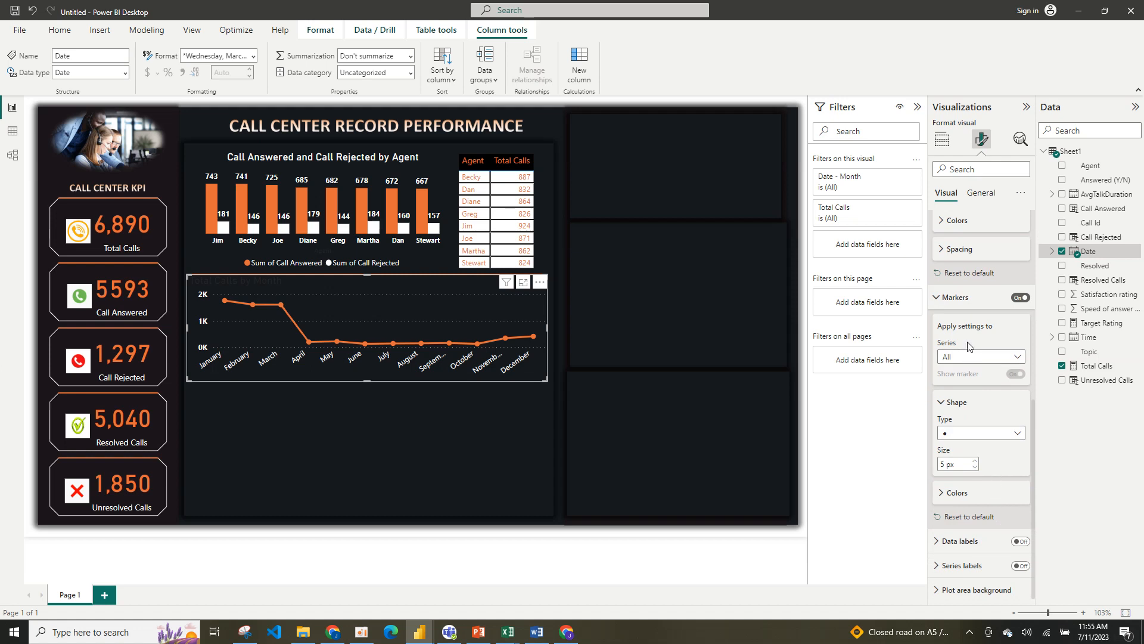
Review the line and marker shape and color settings of the Total Calls by Month chart.
left_click(971, 223)
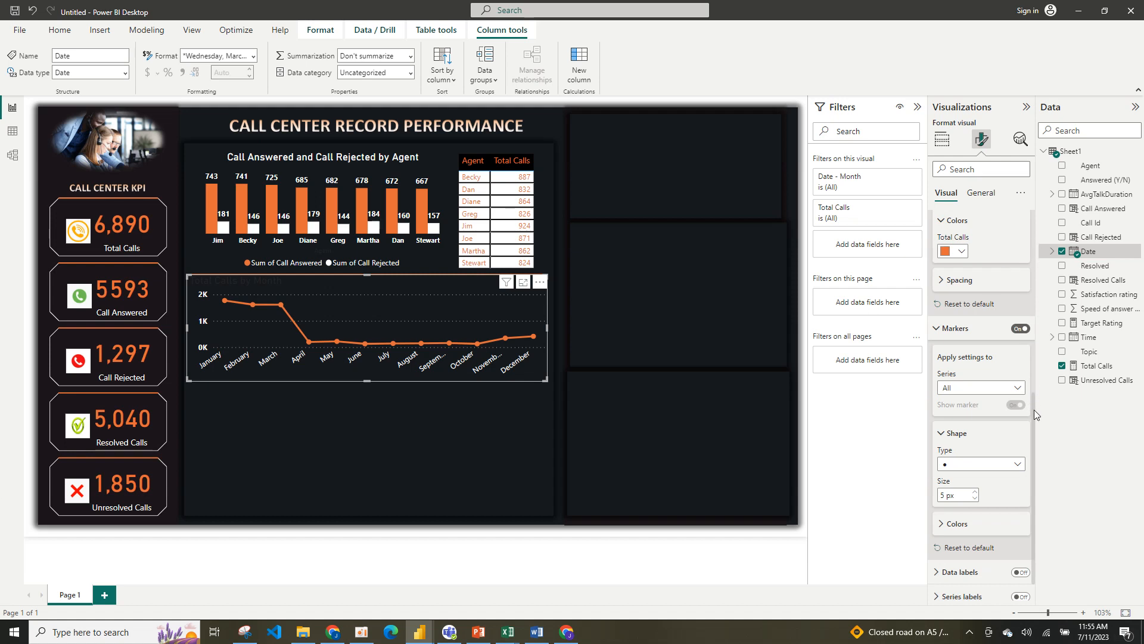
scroll(1031, 348, "up", 4)
left_click(980, 349)
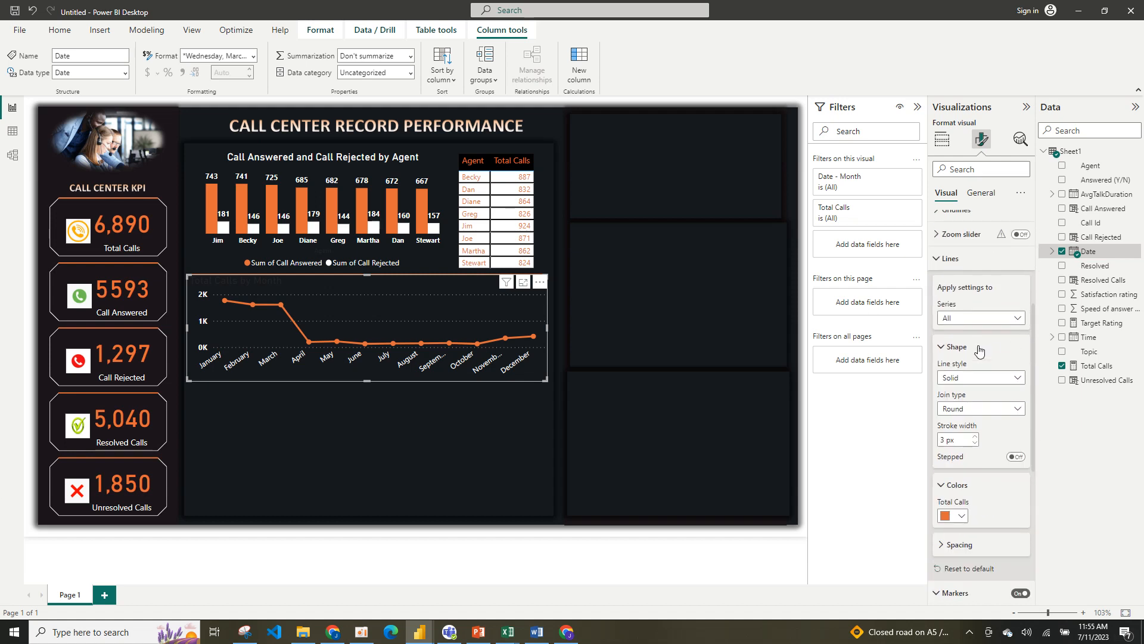
left_click(980, 349)
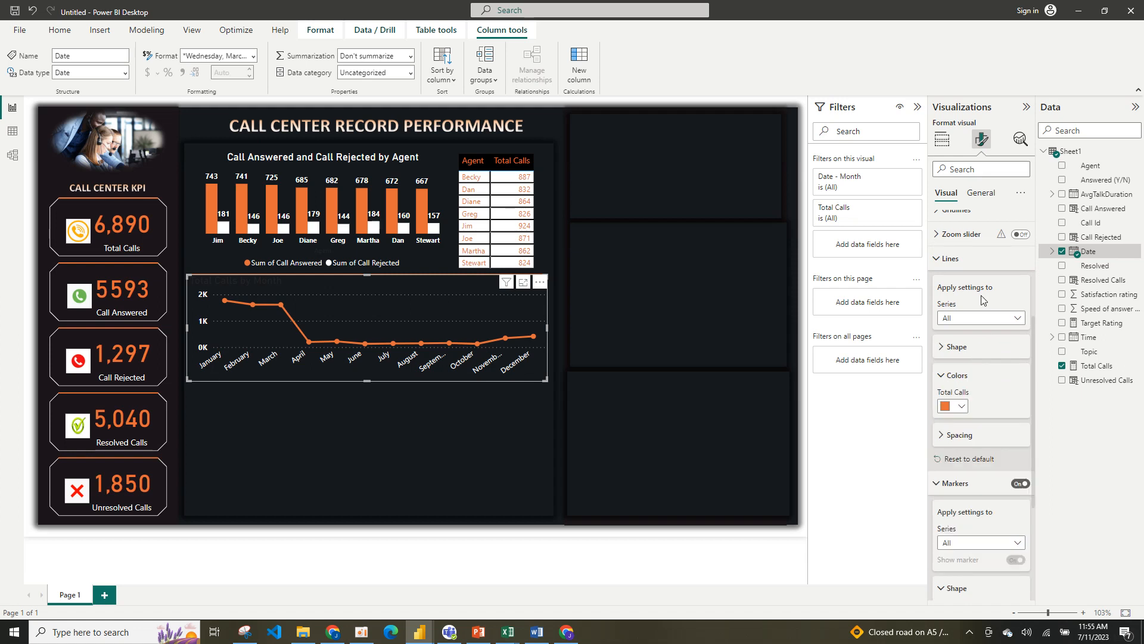
scroll(1035, 349, "down", 3)
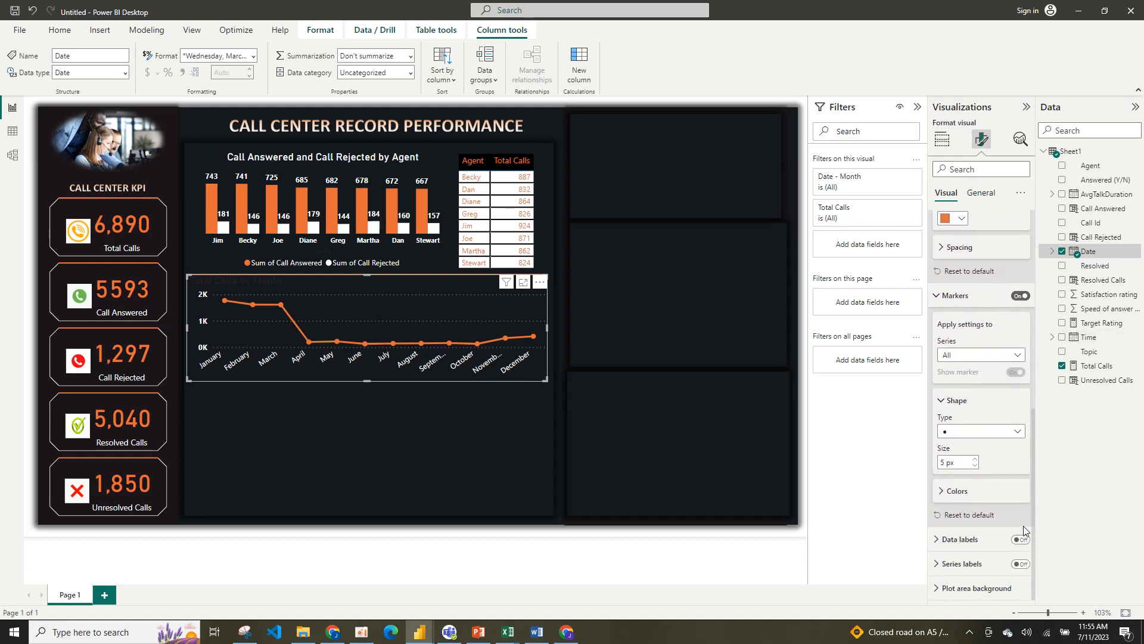
left_click(969, 495)
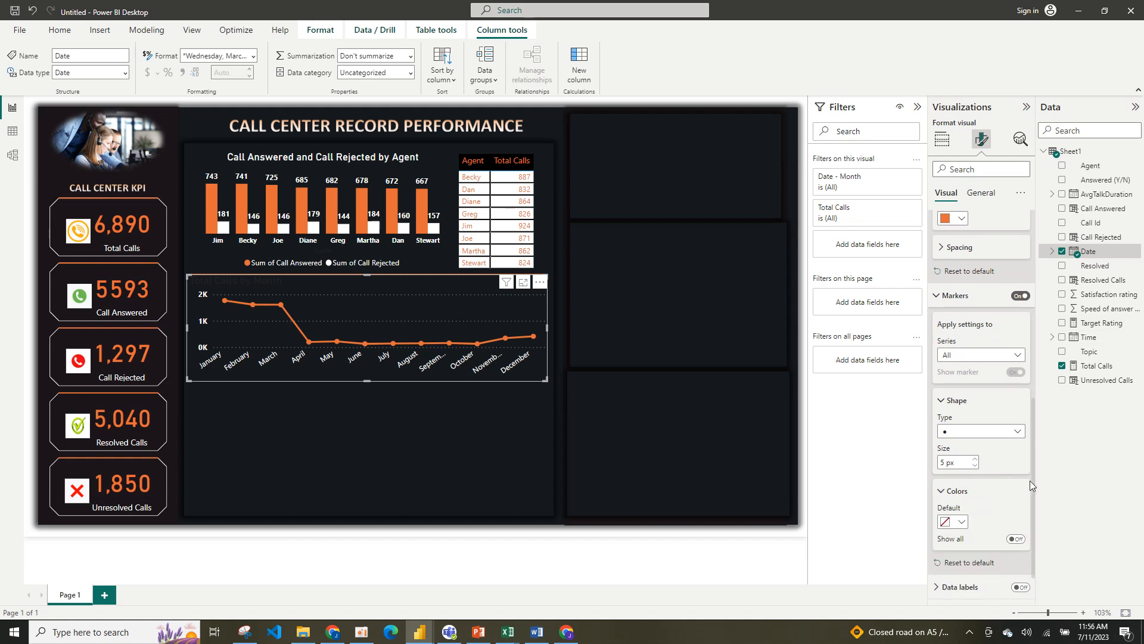
scroll(1032, 461, "down", 1)
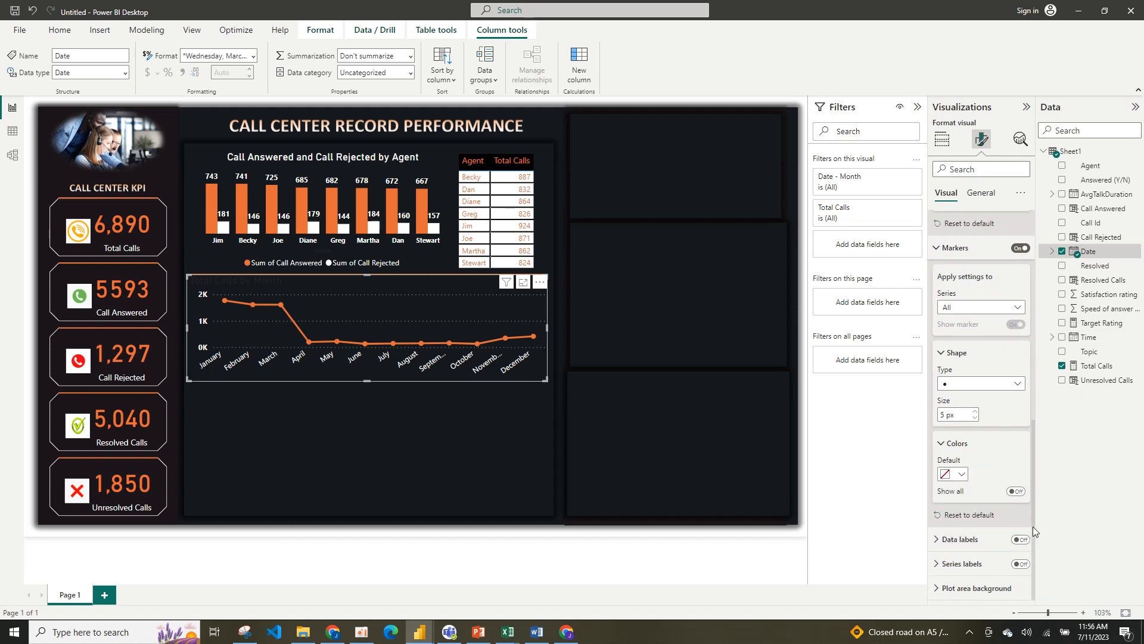
scroll(1032, 452, "up", 3)
left_click(939, 475)
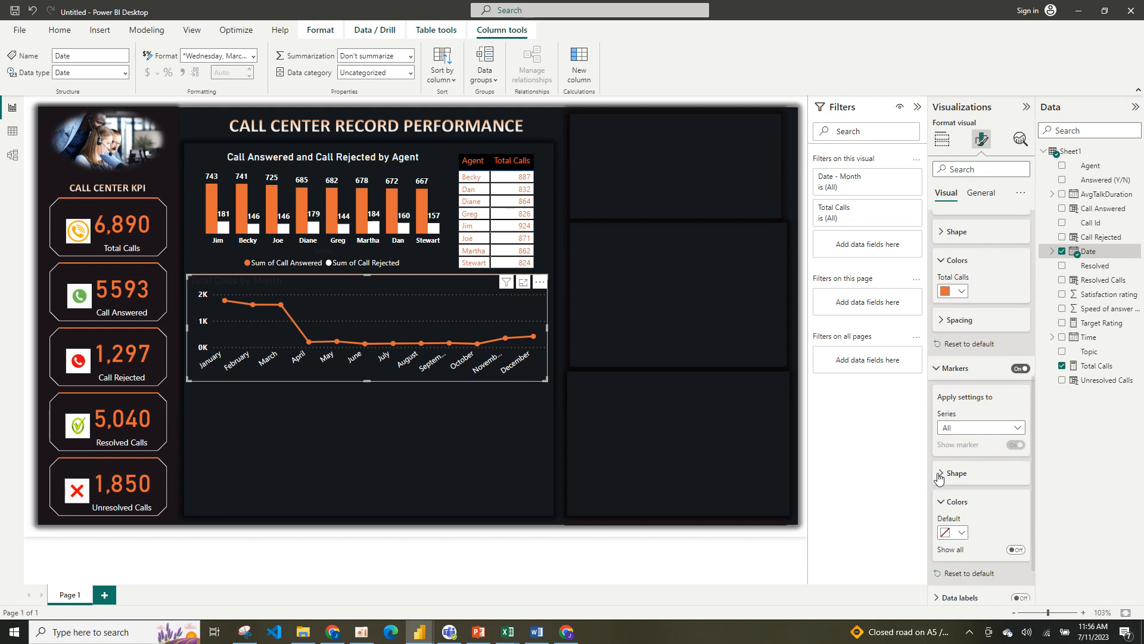
left_click(946, 502)
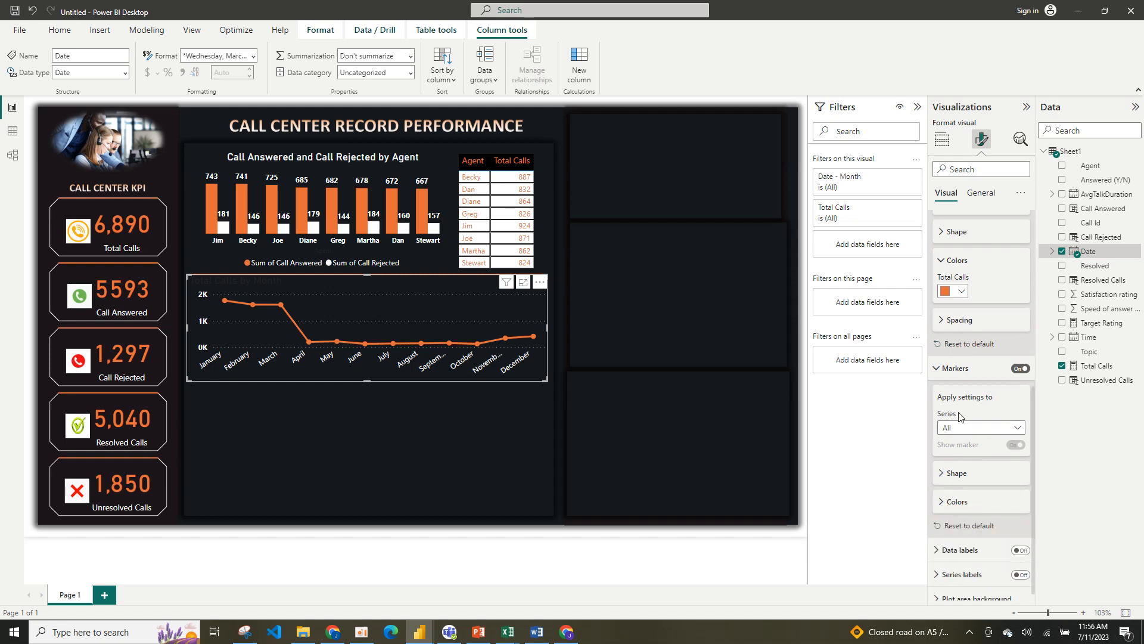
scroll(959, 385, "up", 3)
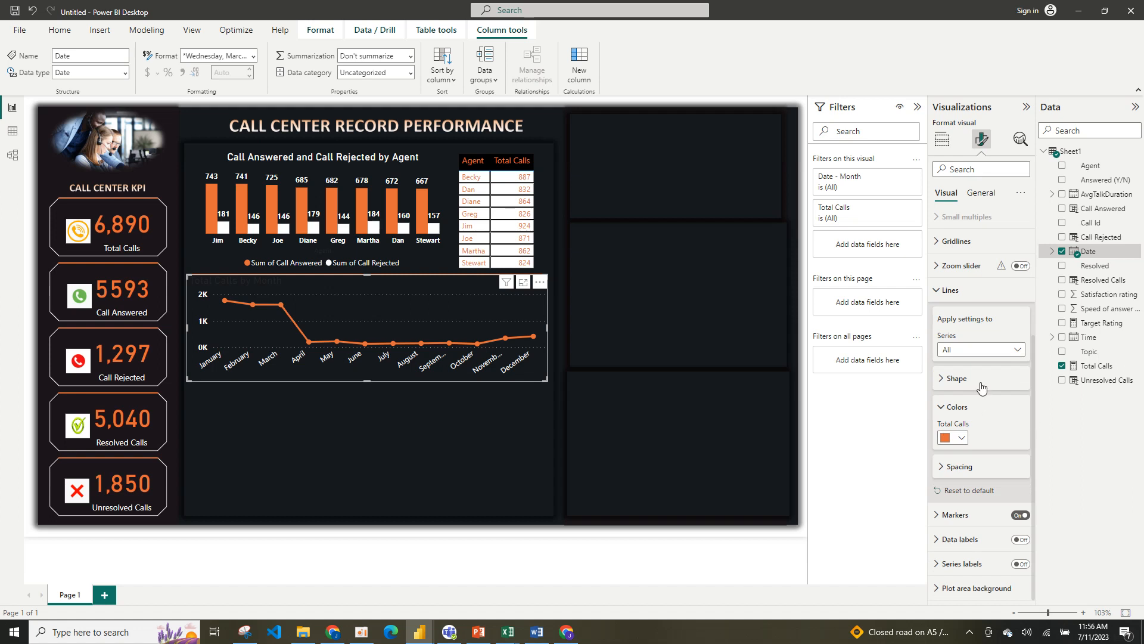
scroll(1035, 363, "up", 3)
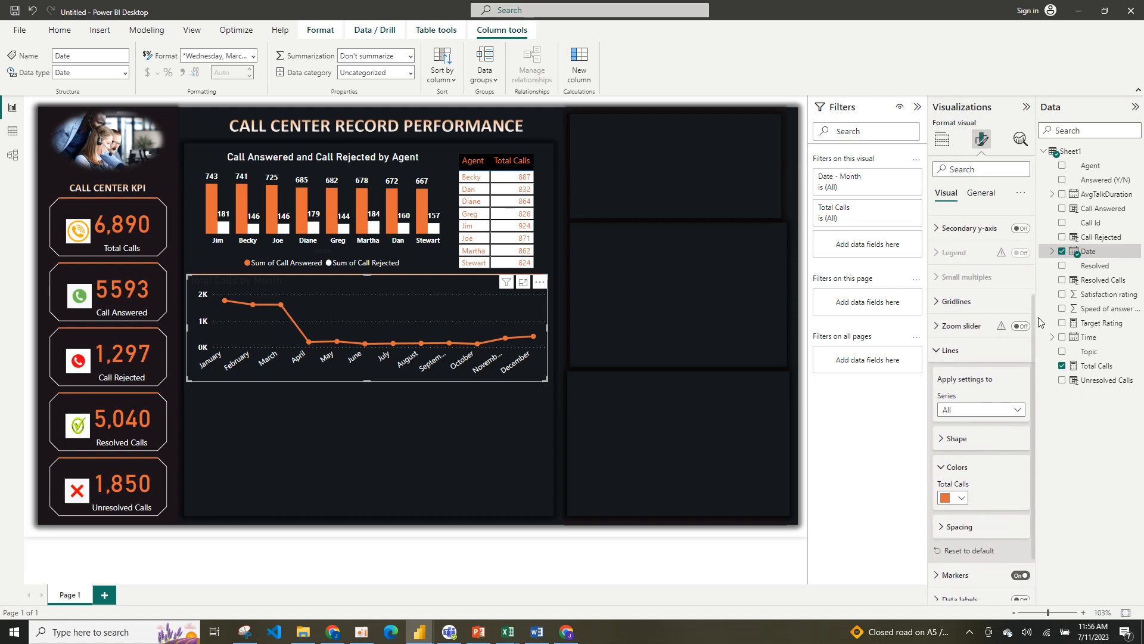
left_click(965, 415)
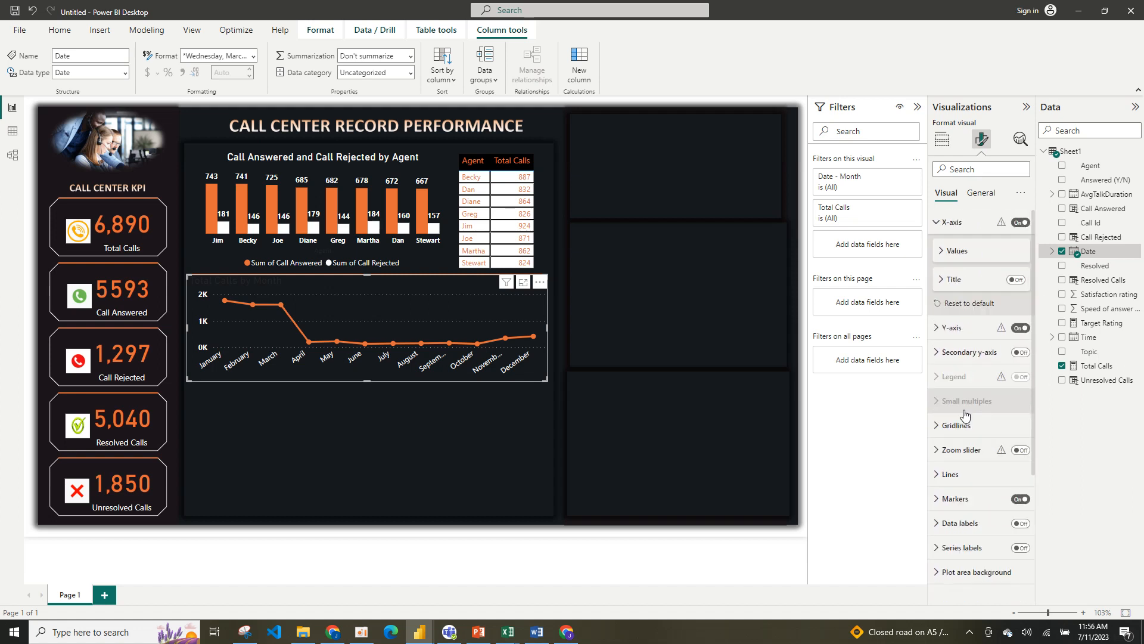
Examine the line spacing options and the marker shape and color options of the Total Calls by Month chart.
left_click(993, 486)
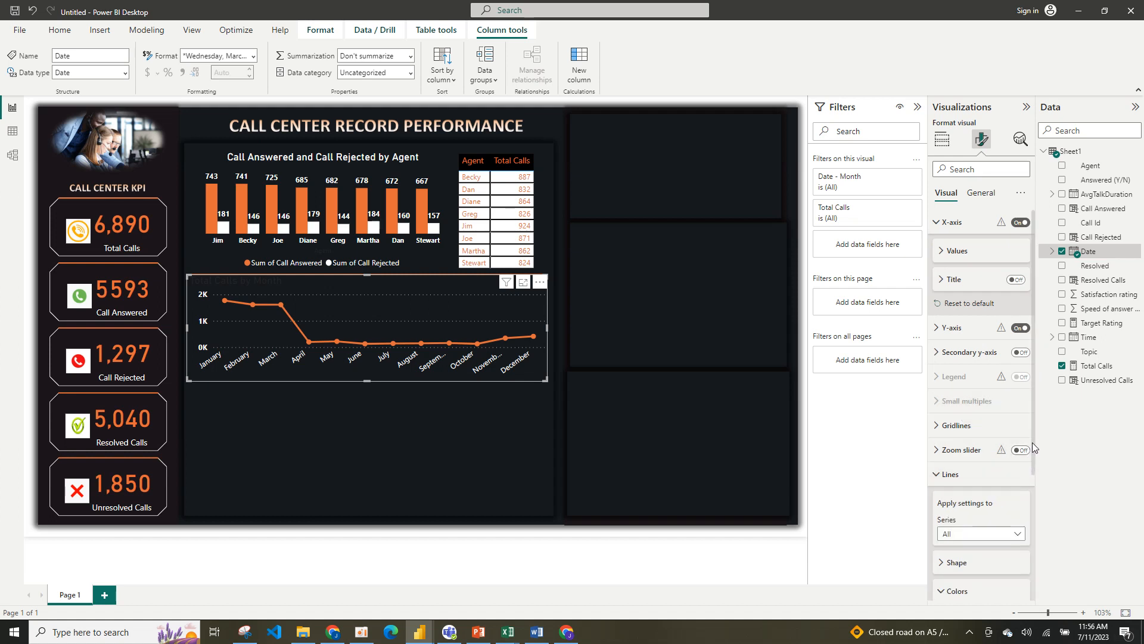
scroll(1033, 447, "down", 4)
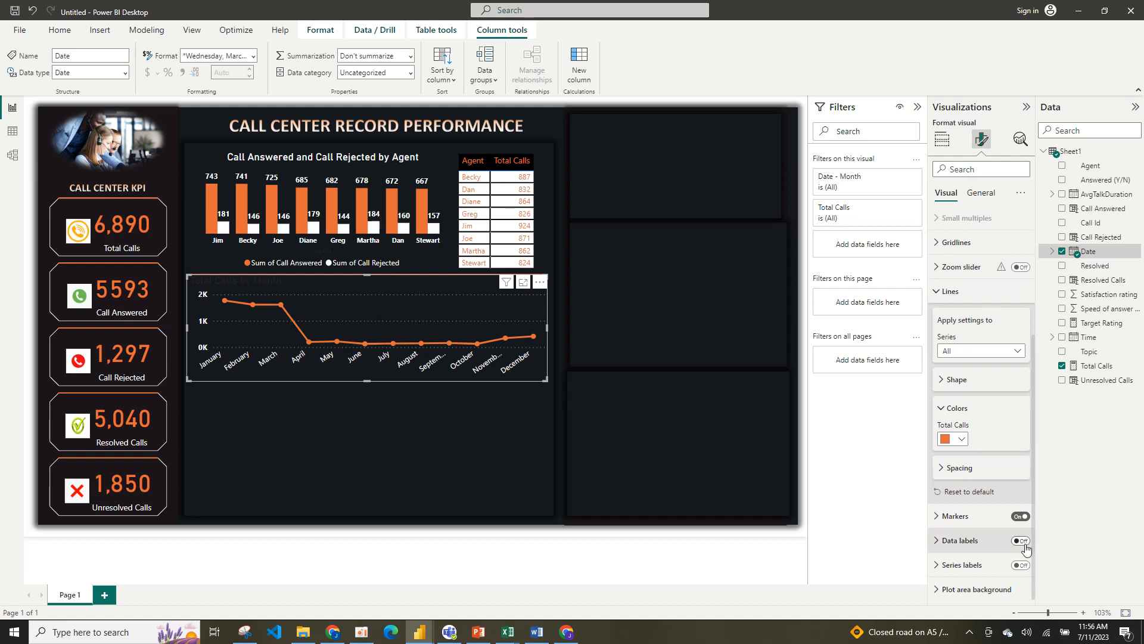
left_click(980, 469)
scroll(1034, 453, "down", 1)
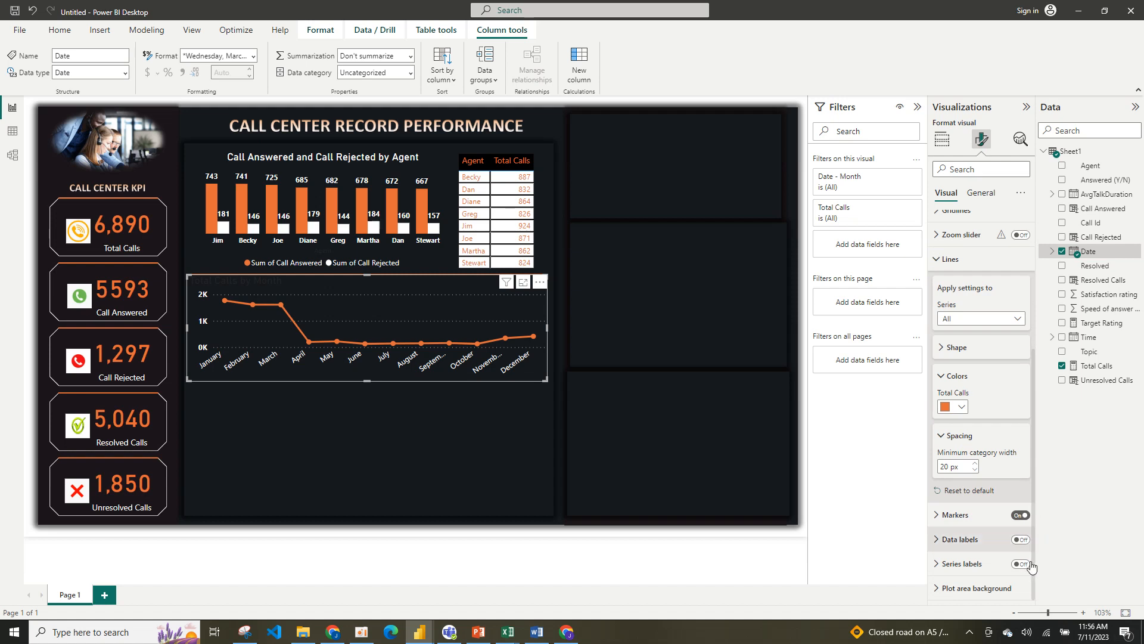
left_click(957, 516)
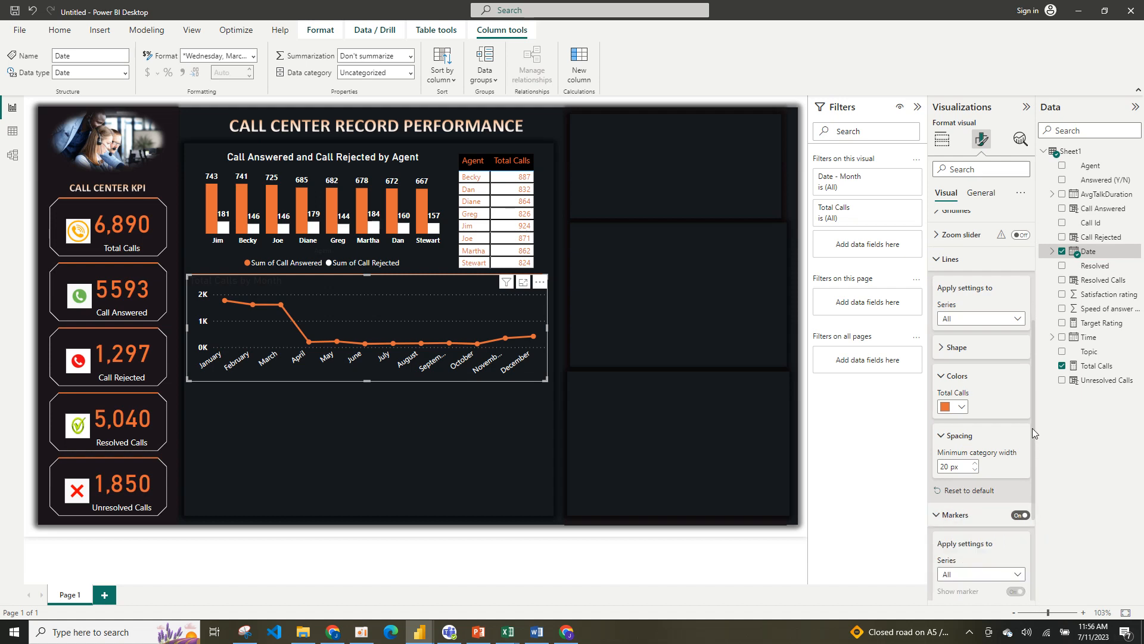
left_click_drag(1034, 427, 1038, 532)
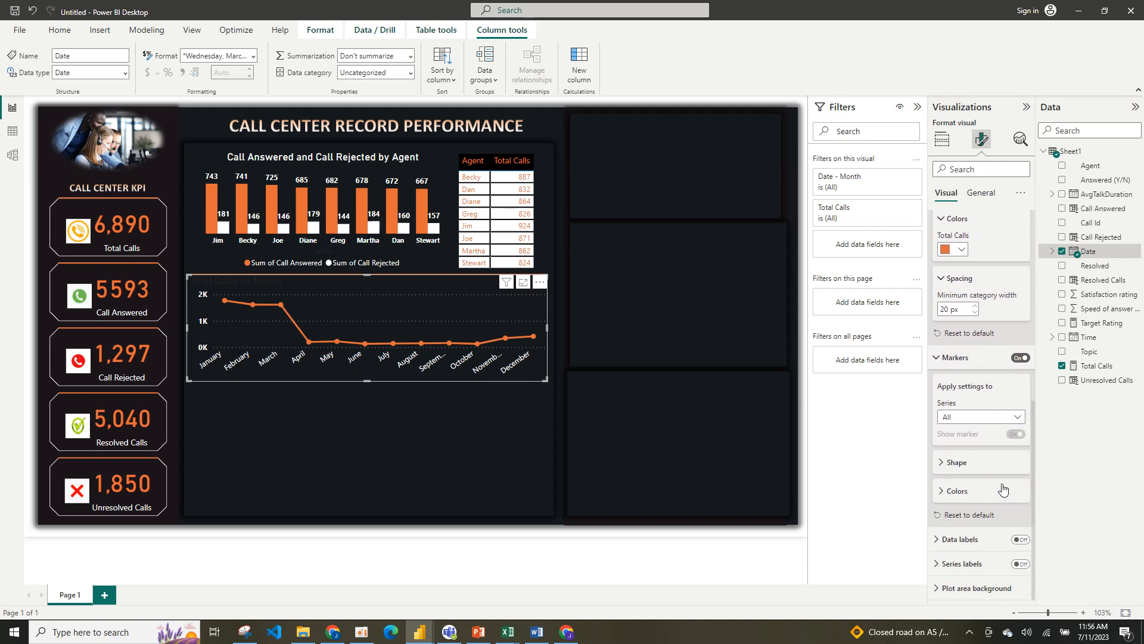
left_click(988, 465)
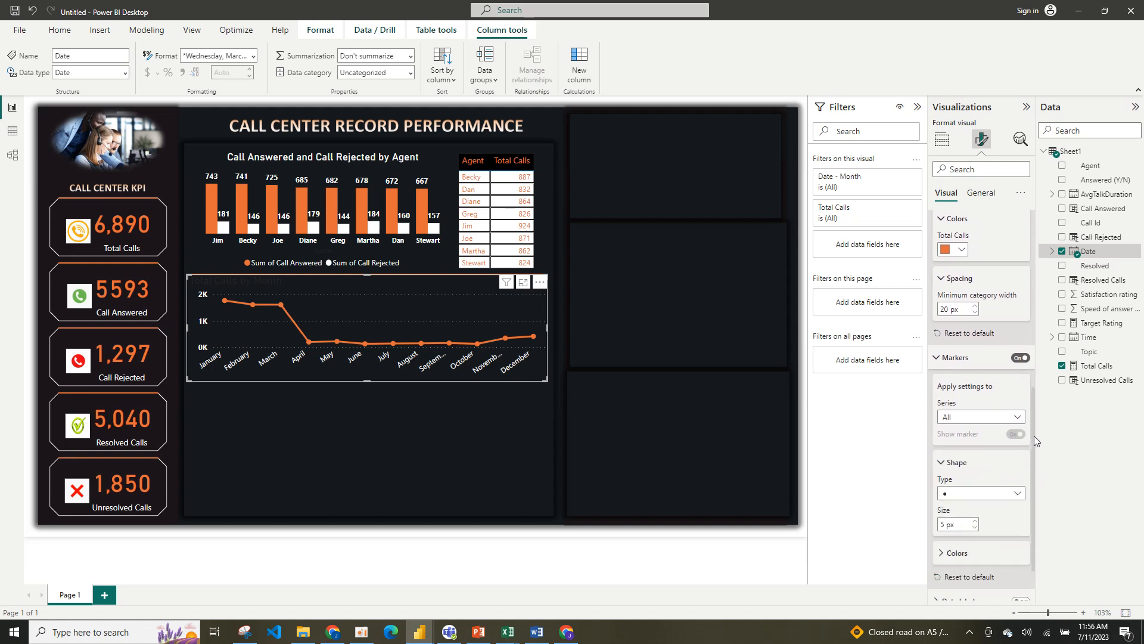
left_click_drag(1035, 441, 1039, 549)
left_click(961, 492)
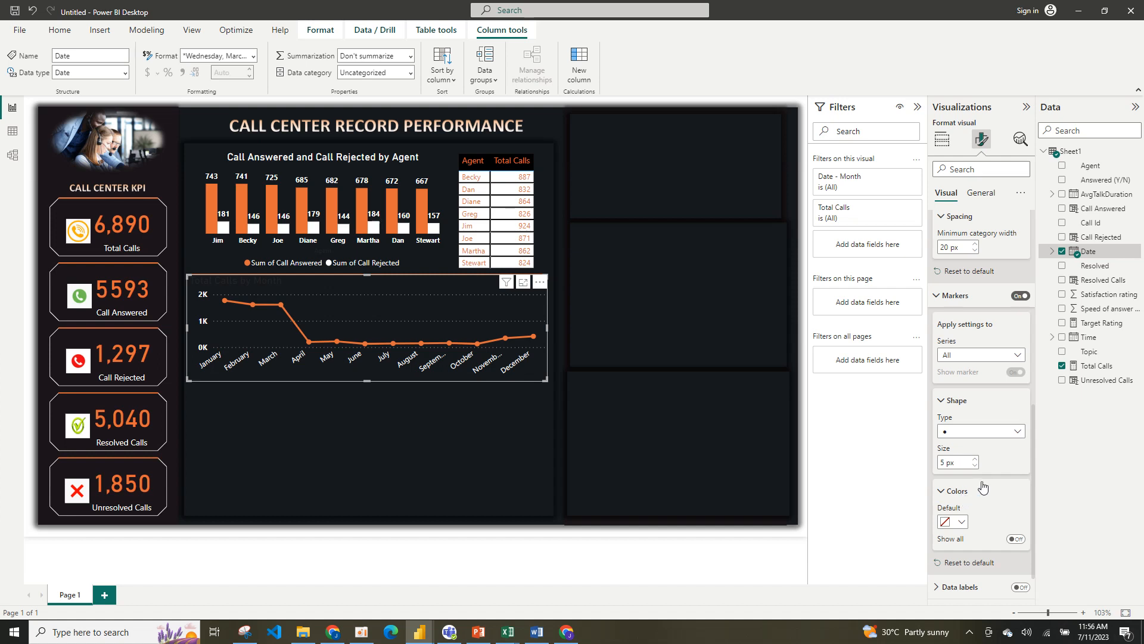
left_click(947, 491)
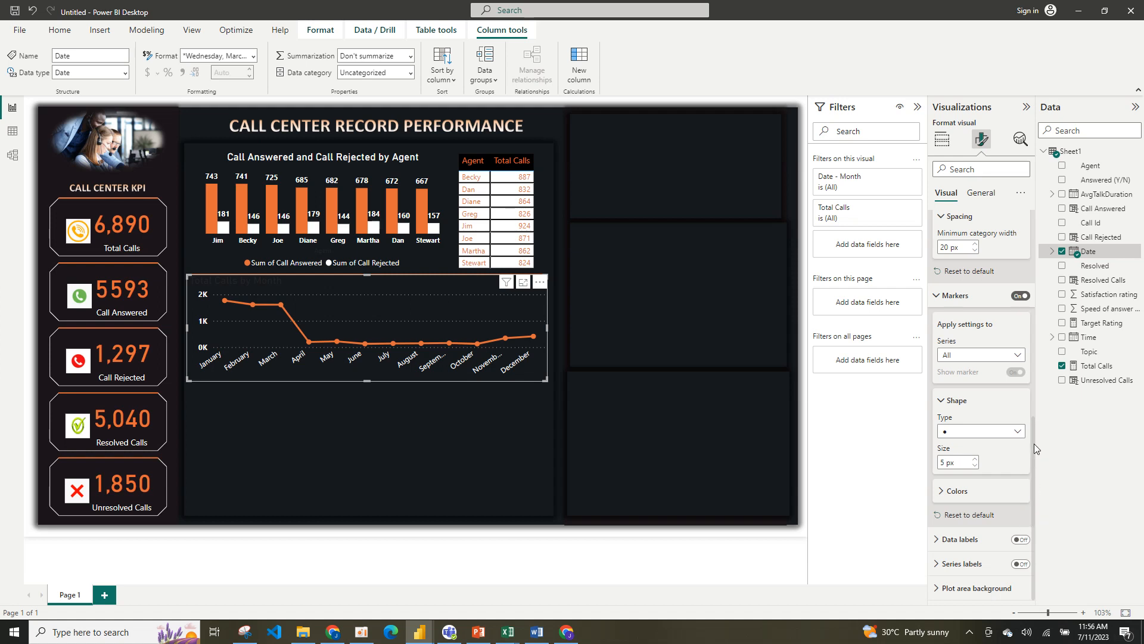
scroll(1035, 448, "up", 5)
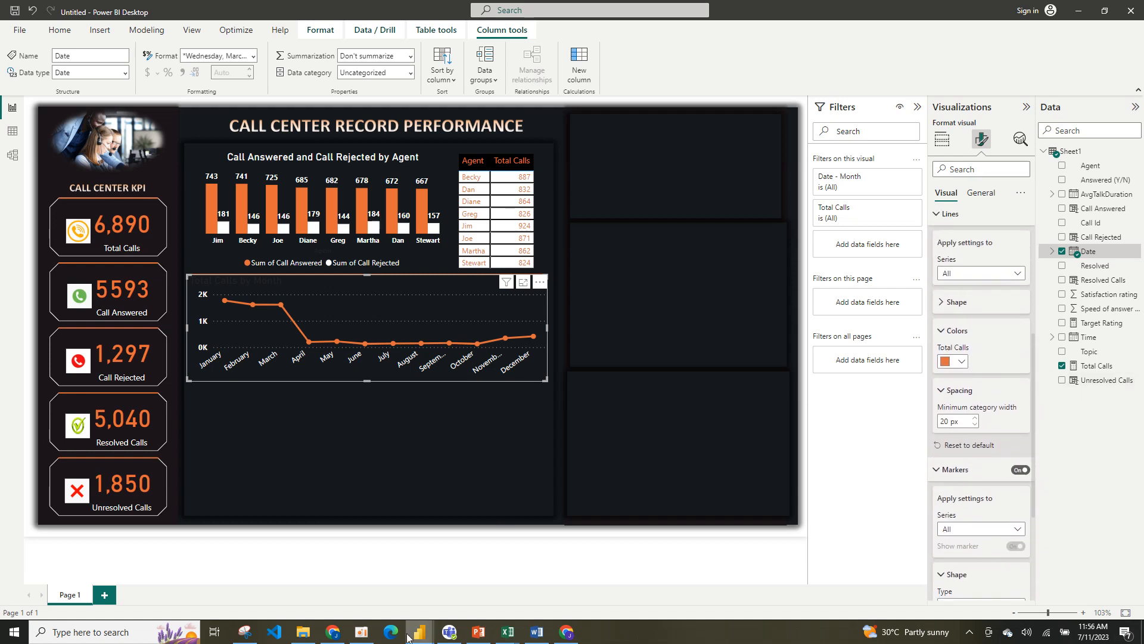
Compare the line style of the Total Calls by Month chart with its counterpart in the CALL CENTER RECORD report, and return to the untitled report.
mouse_move(418, 633)
left_click(343, 572)
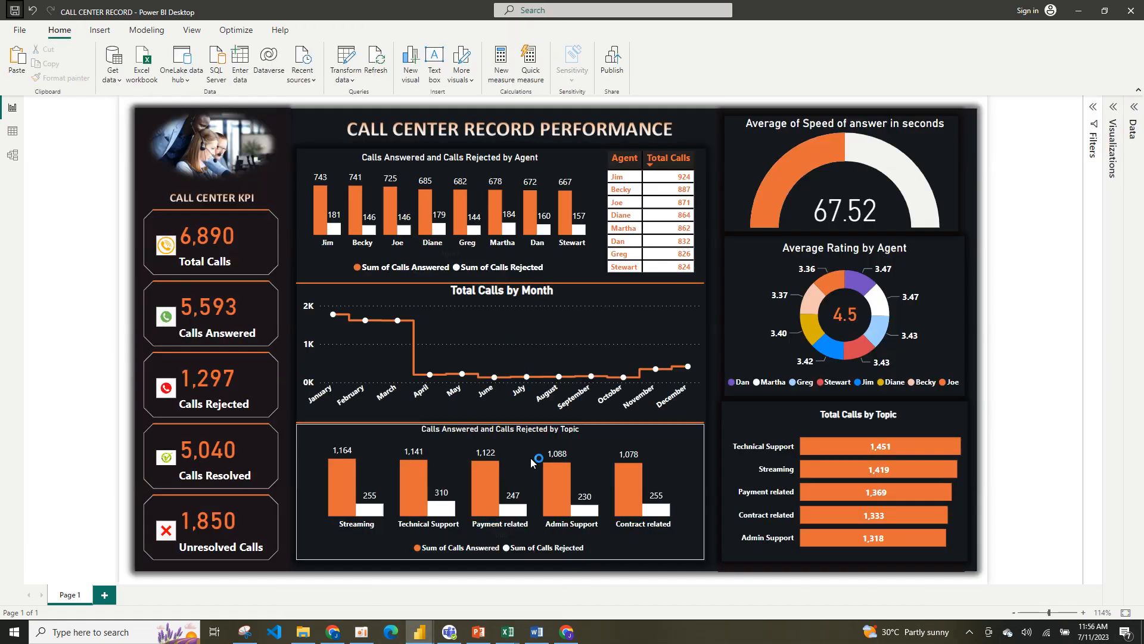
left_click(631, 359)
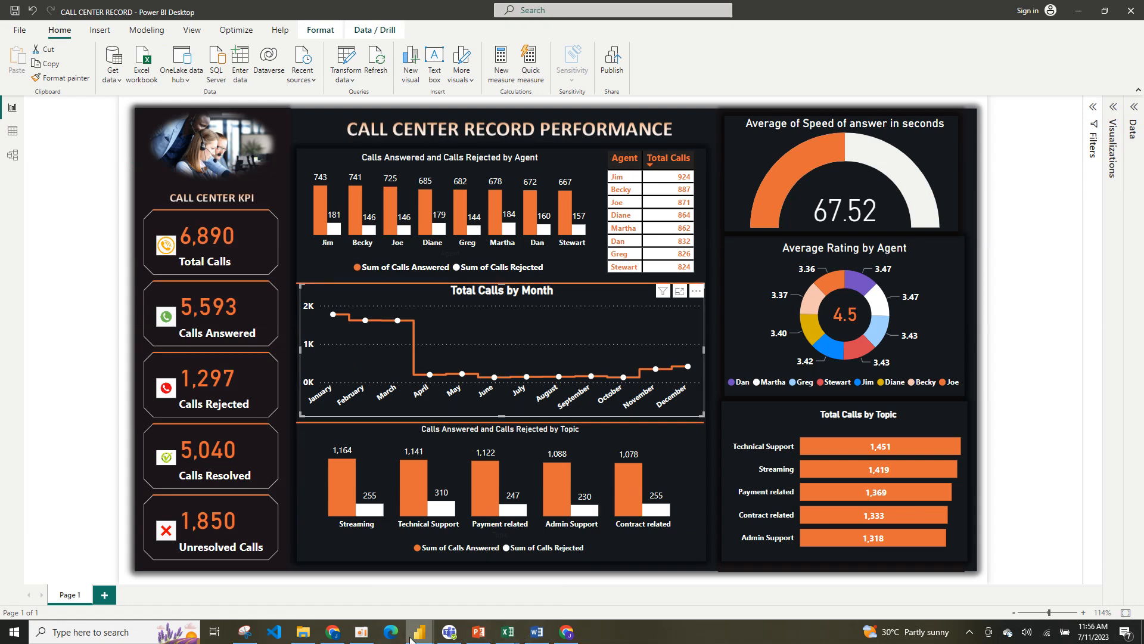
mouse_move(411, 638)
left_click(457, 598)
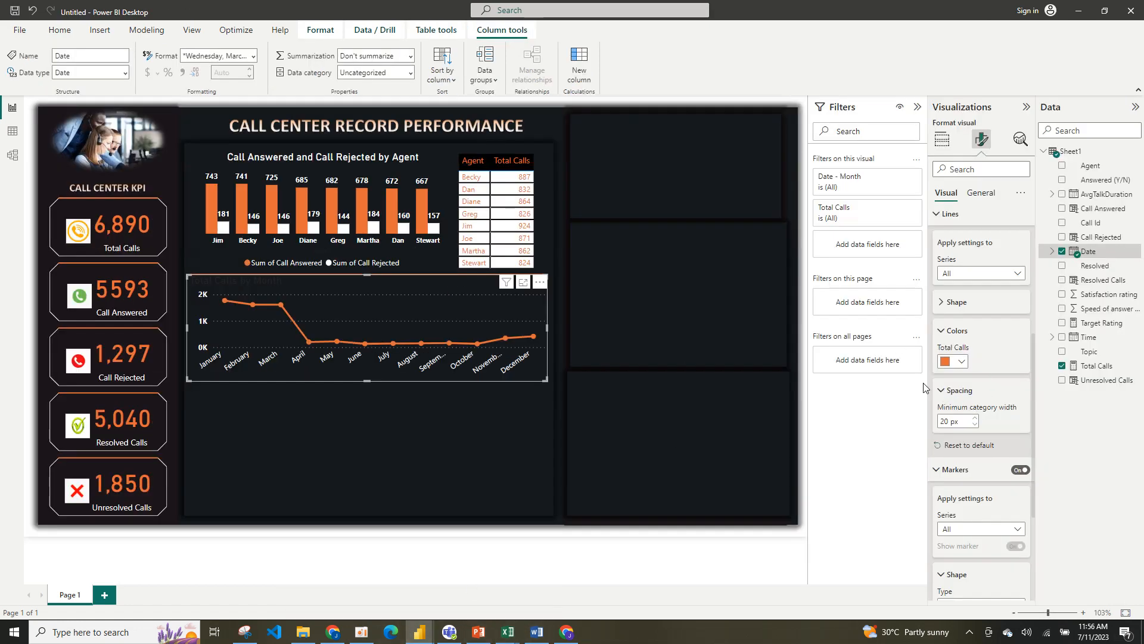
Turn on the Stepped shape for the lines of the Total Calls by Month chart, applied to all series.
left_click(967, 475)
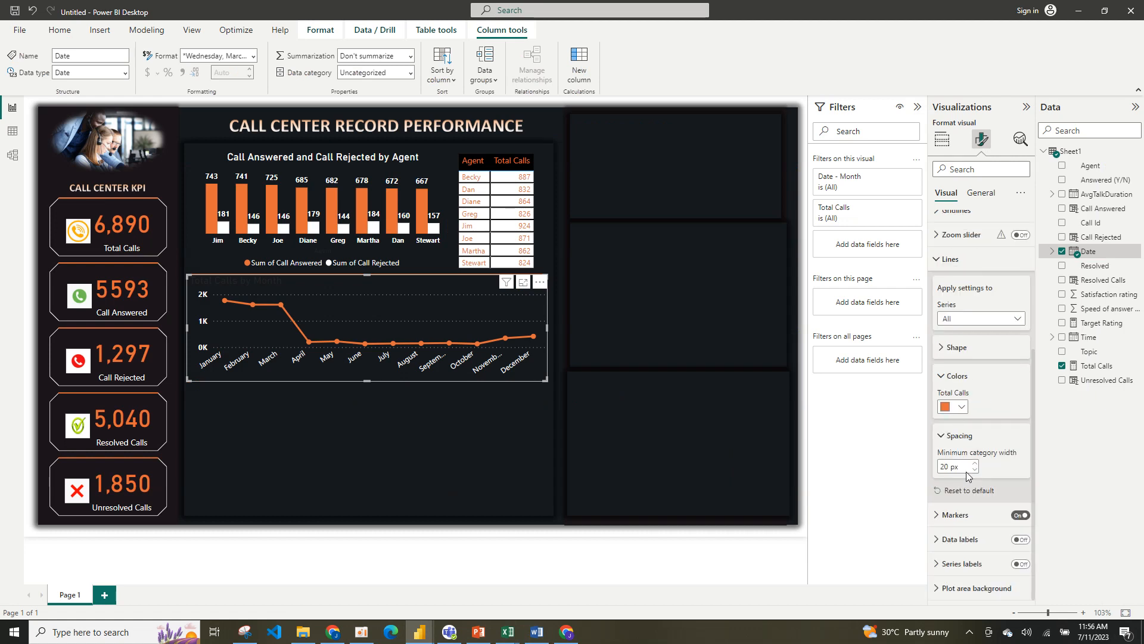
left_click(957, 435)
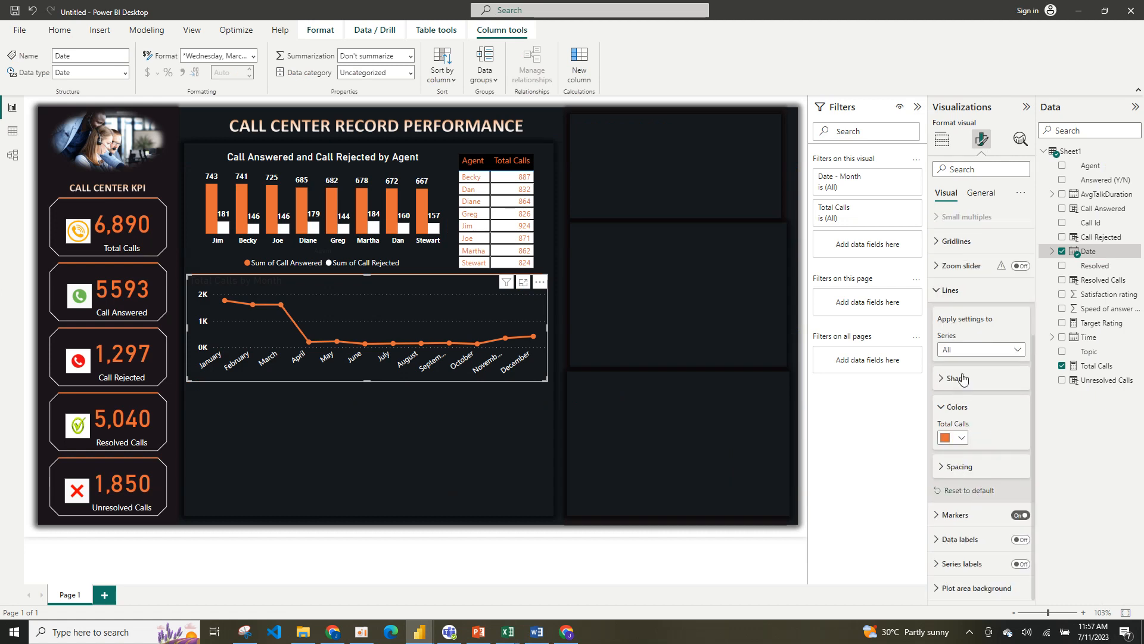
left_click(950, 292)
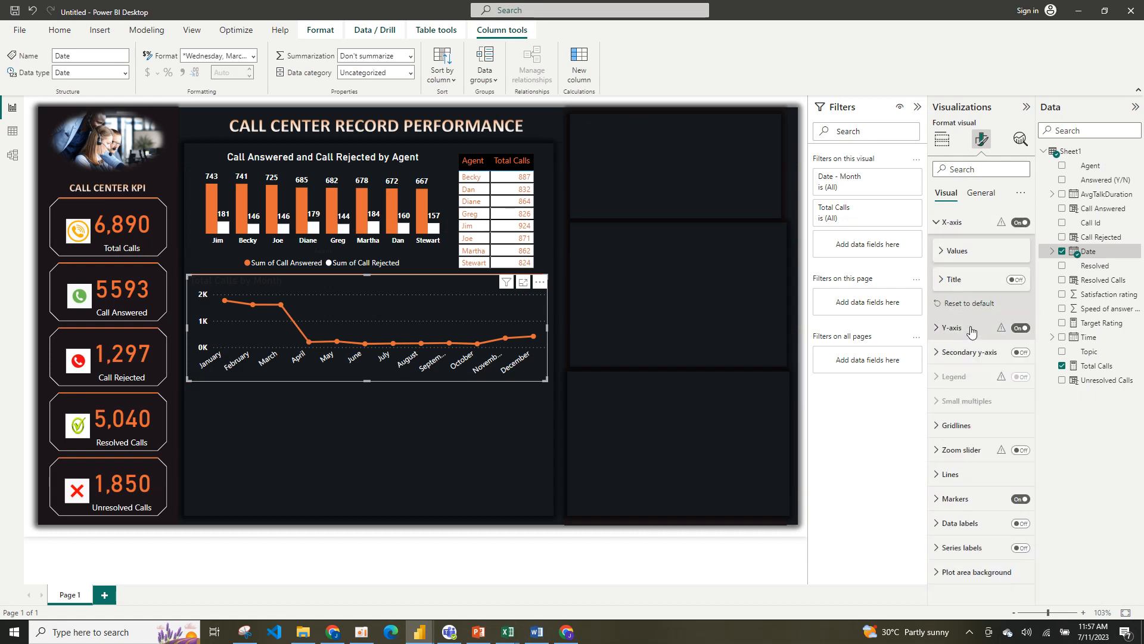
left_click(1008, 432)
left_click(1007, 432)
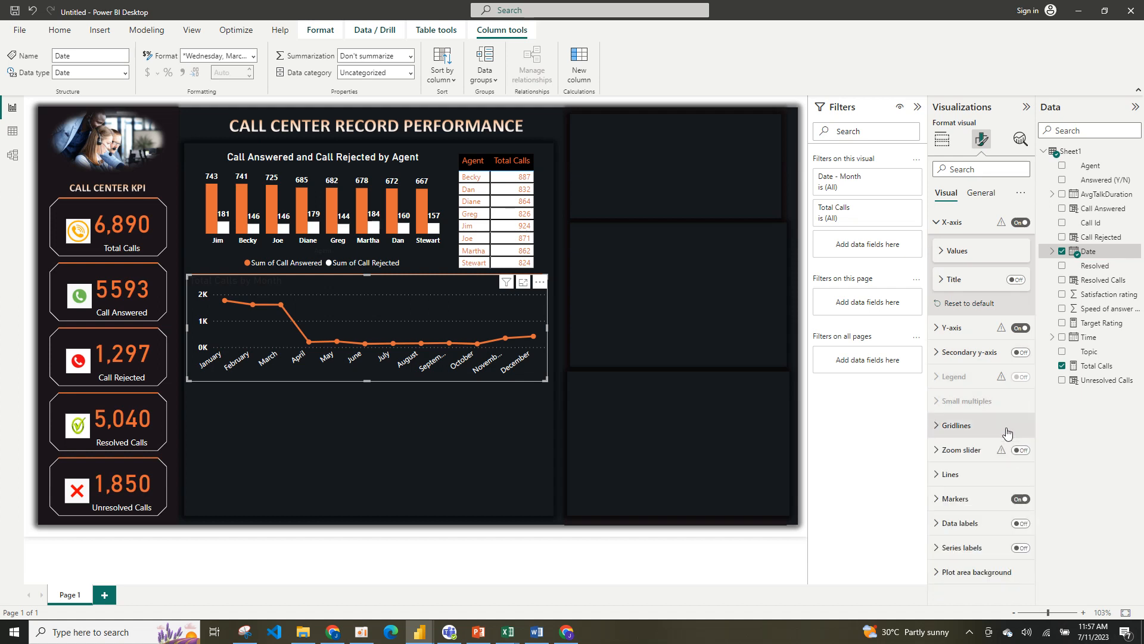
left_click(981, 475)
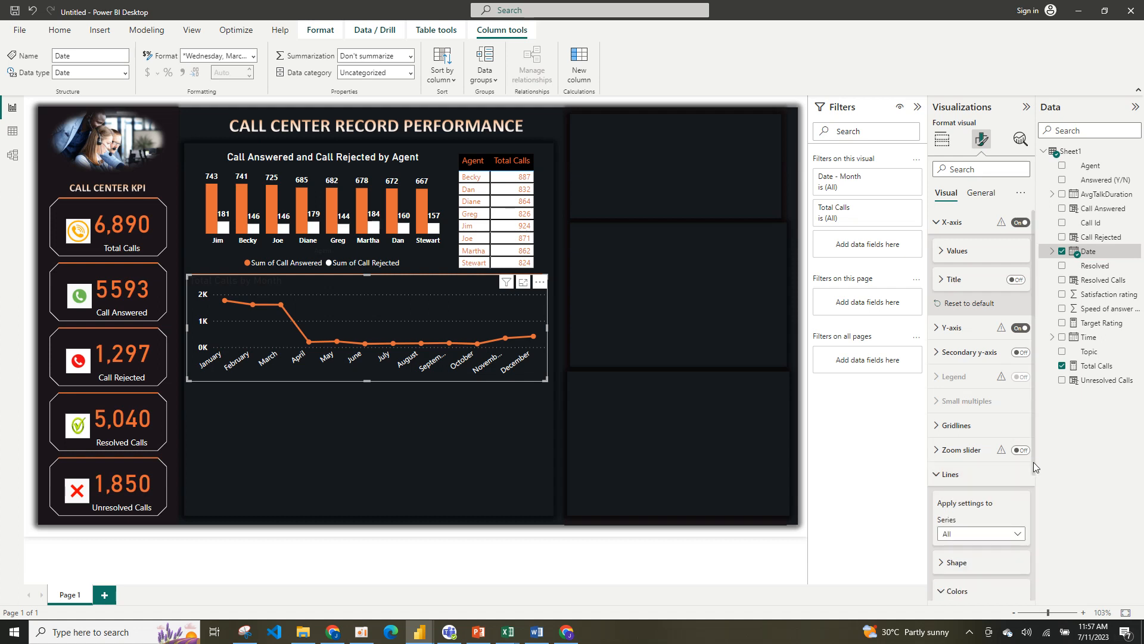
scroll(1035, 466, "down", 3)
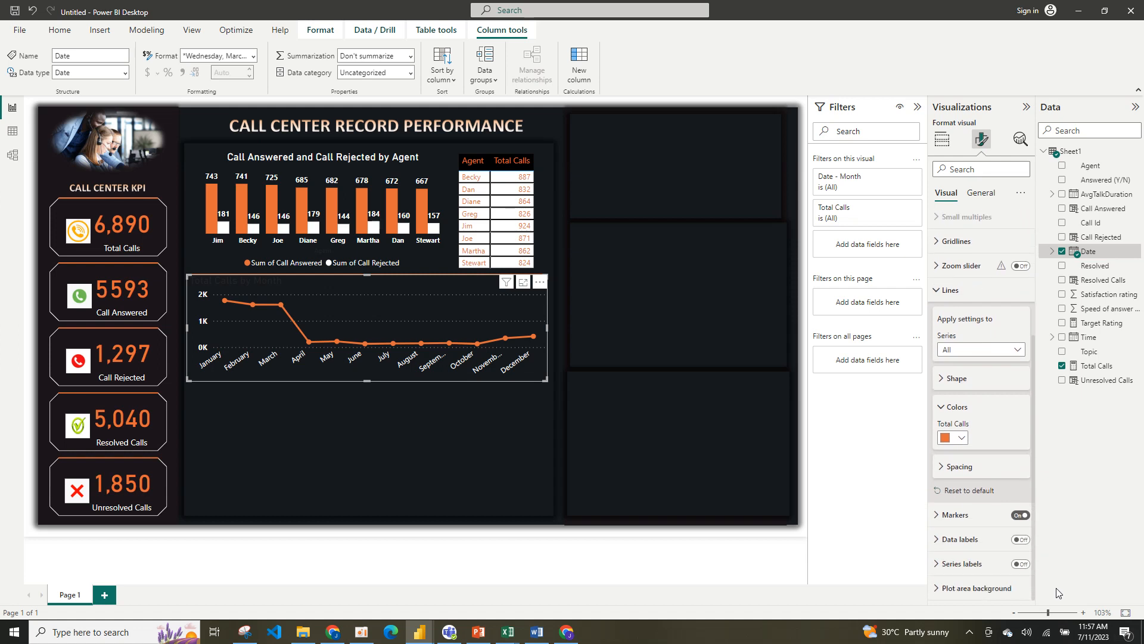
left_click(957, 469)
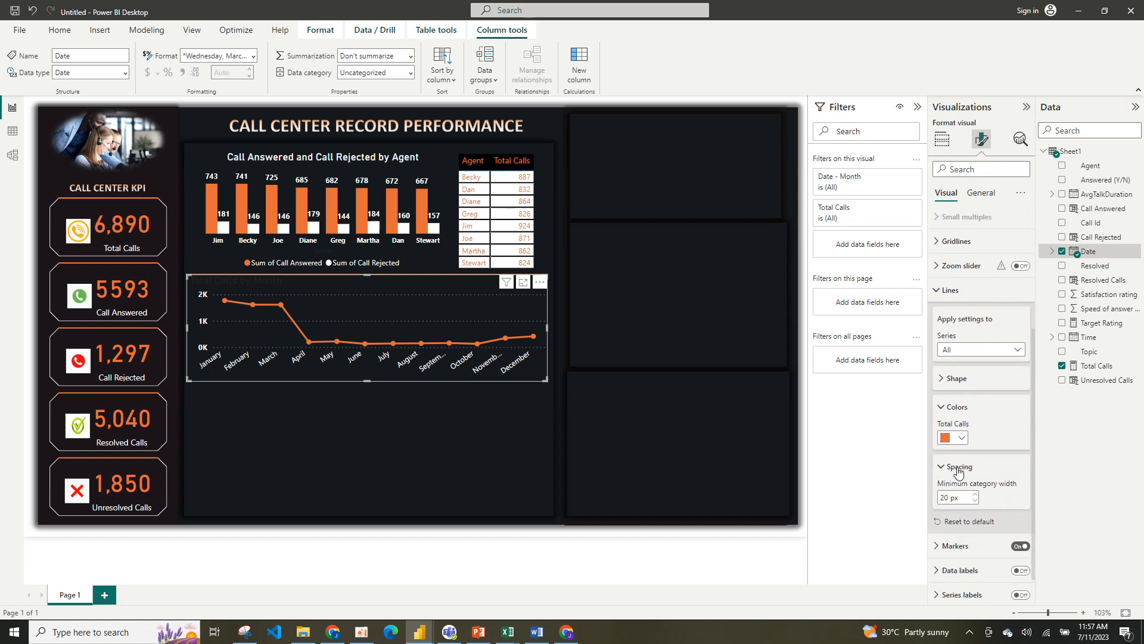
left_click(958, 468)
left_click(970, 381)
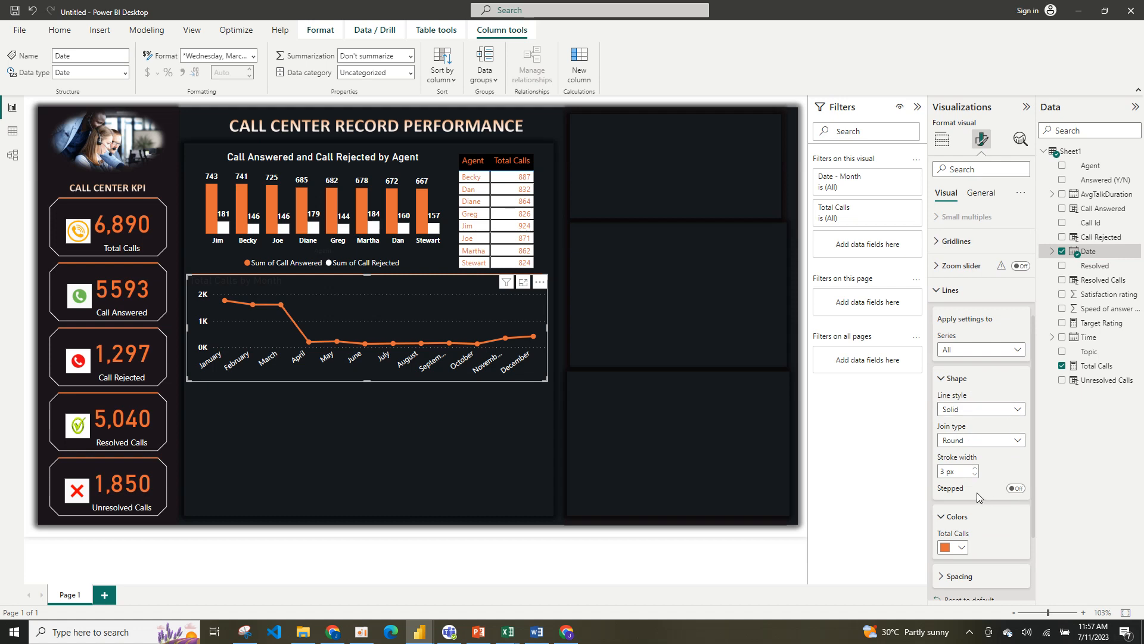
left_click(1016, 488)
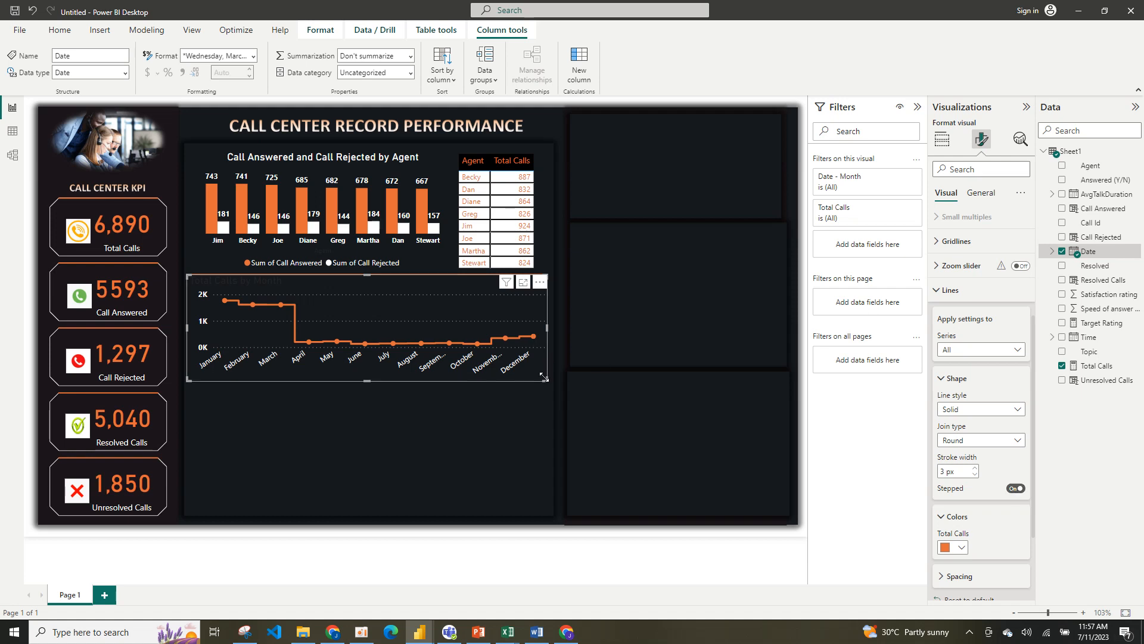
left_click_drag(545, 377, 545, 380)
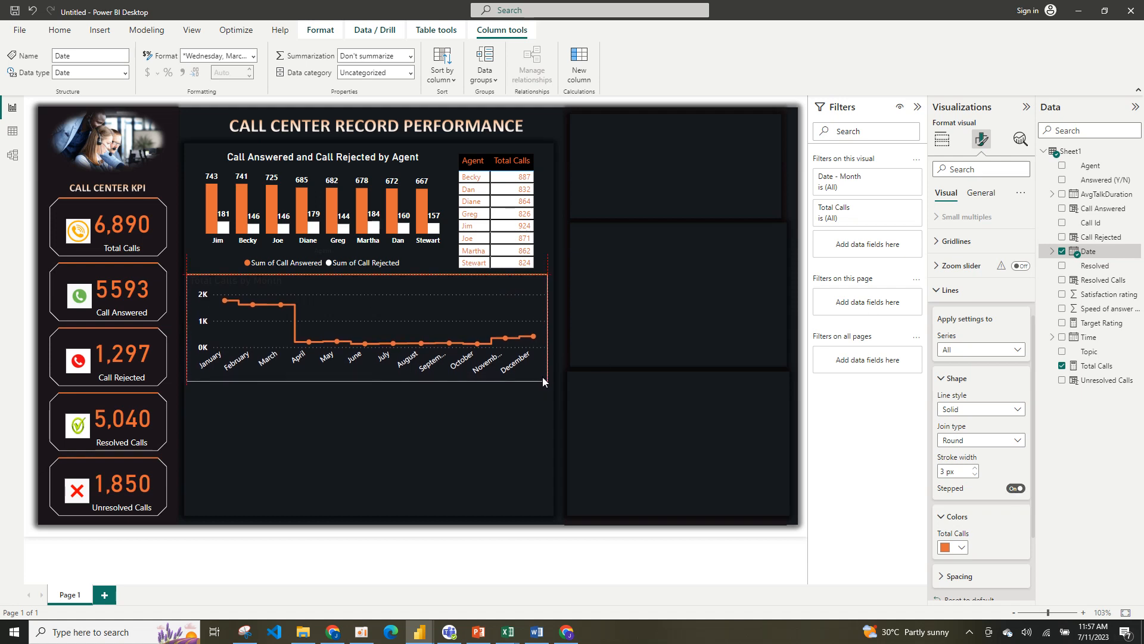
Center the Total Calls by Month chart's title, set its text color to white and make it bold.
left_click(942, 139)
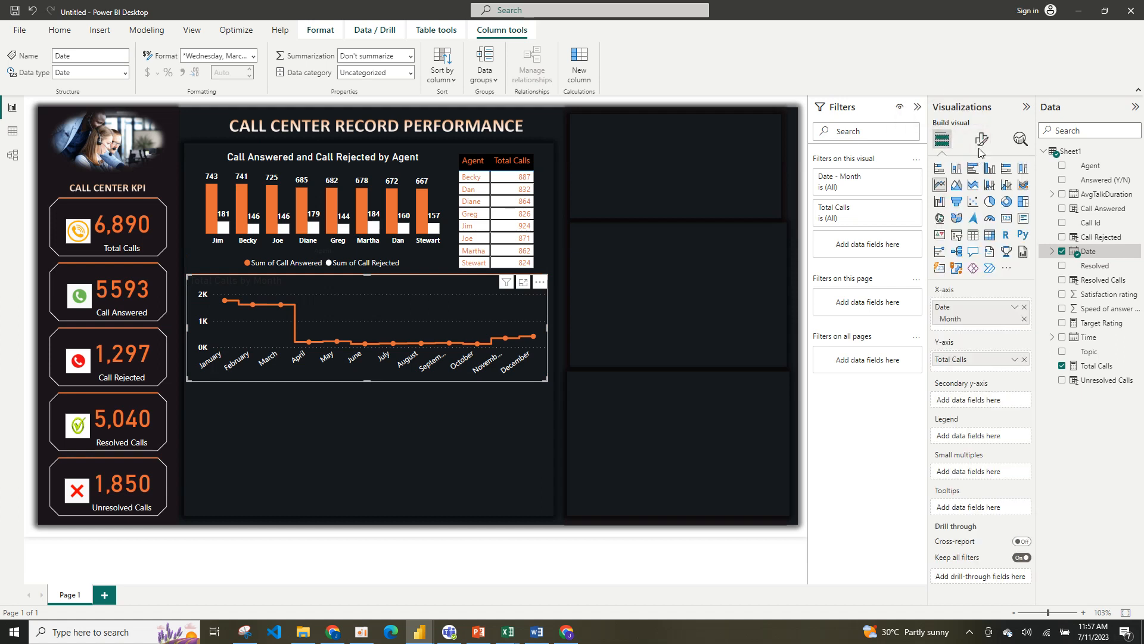
left_click(983, 139)
left_click(981, 192)
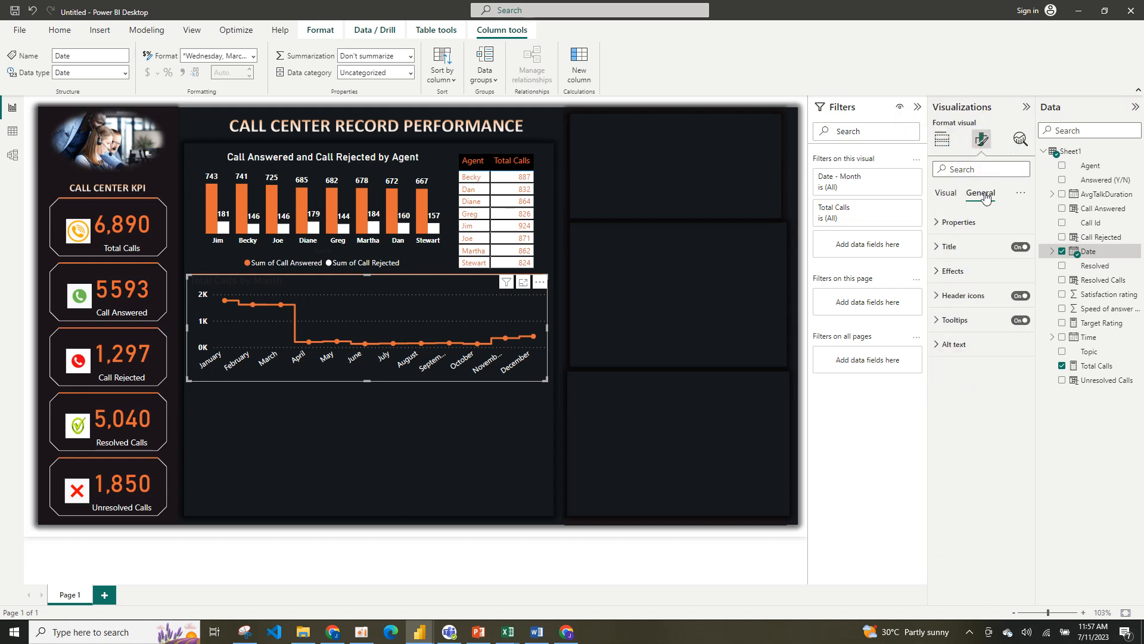
left_click(974, 247)
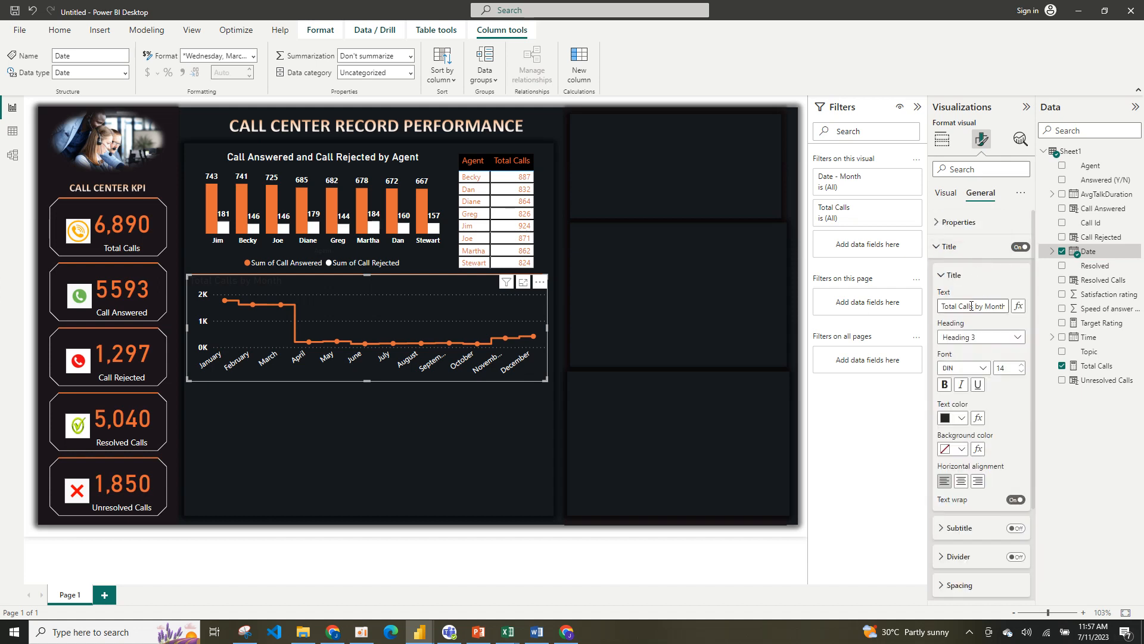
left_click_drag(971, 306, 1006, 306)
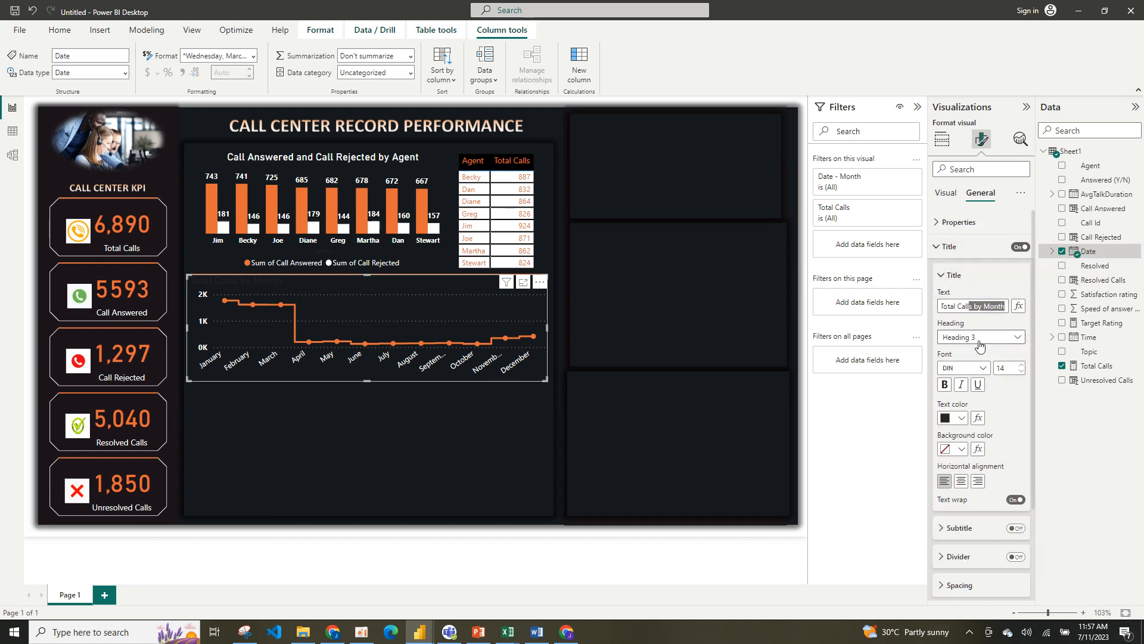
left_click(961, 481)
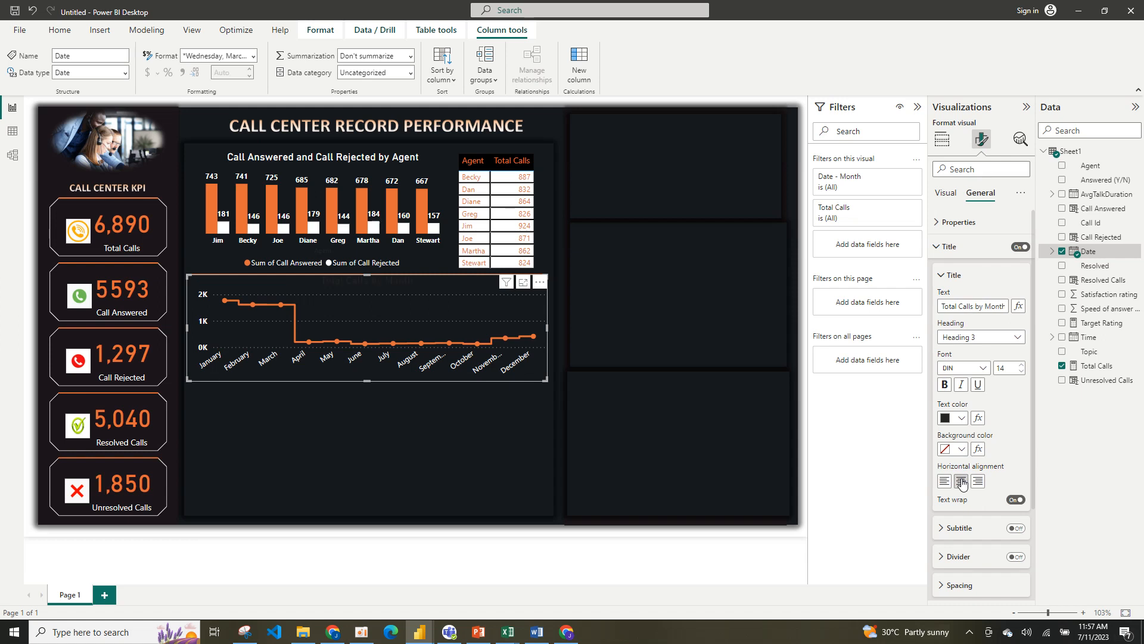
left_click(962, 418)
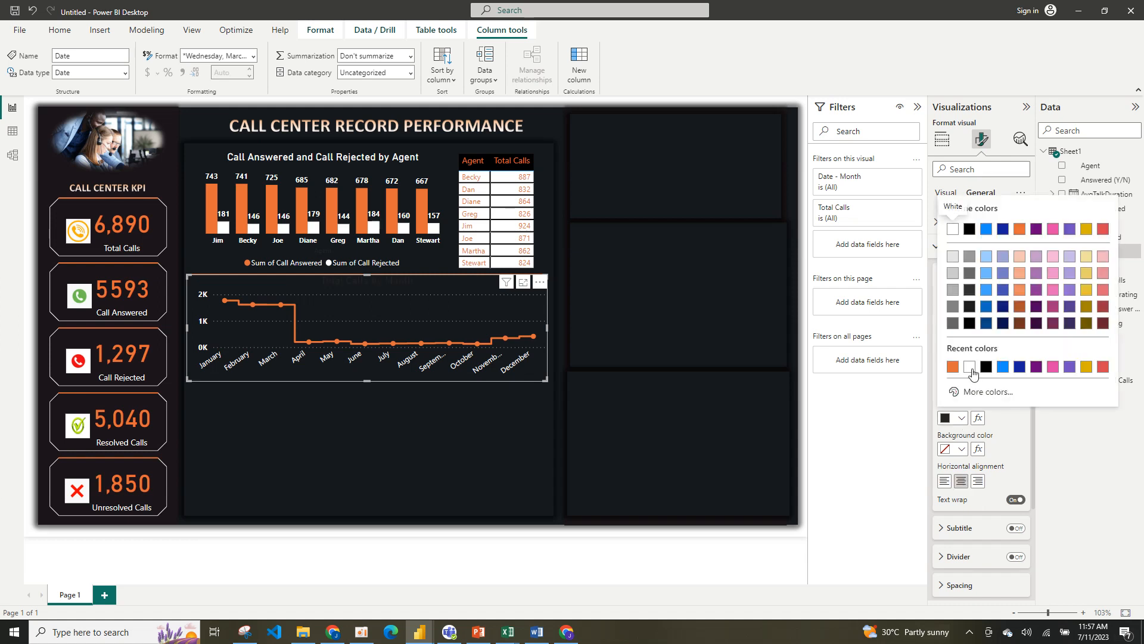
left_click(970, 368)
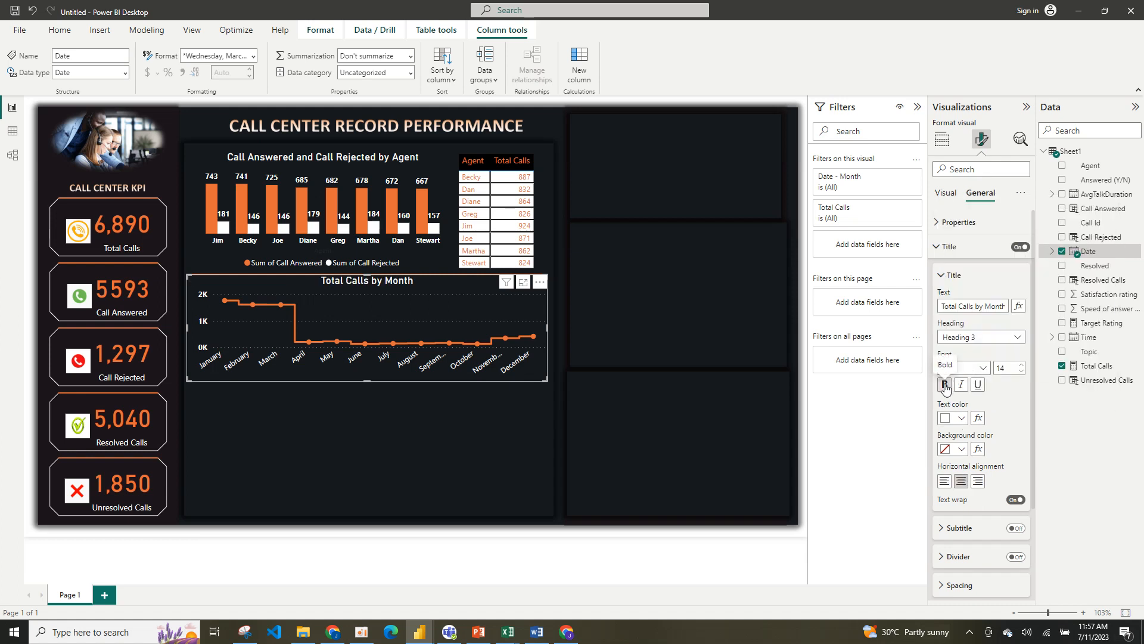
left_click(944, 386)
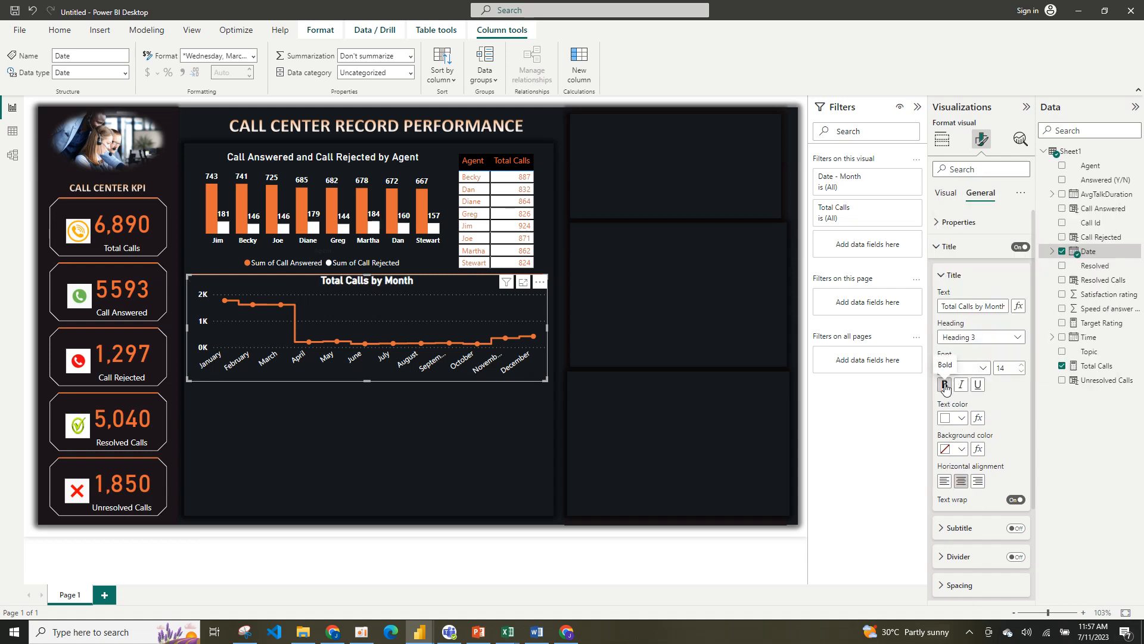
Move the line chart slightly down from the orange divider line, and place a copy of that divider along the chart's lower edge.
left_click(450, 421)
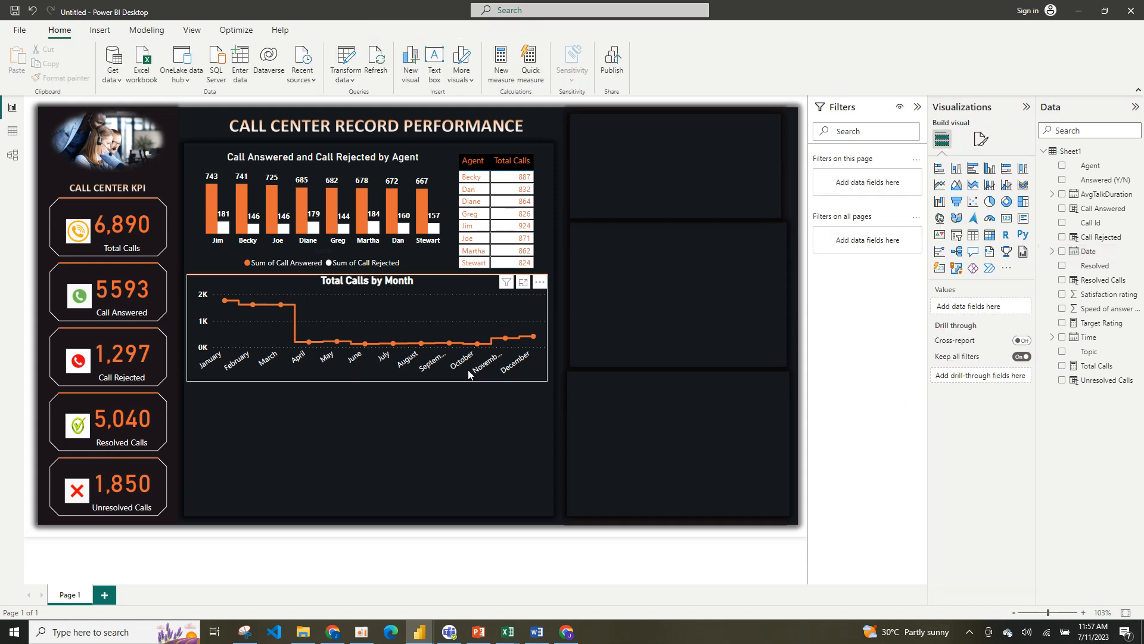
left_click_drag(464, 380, 466, 388)
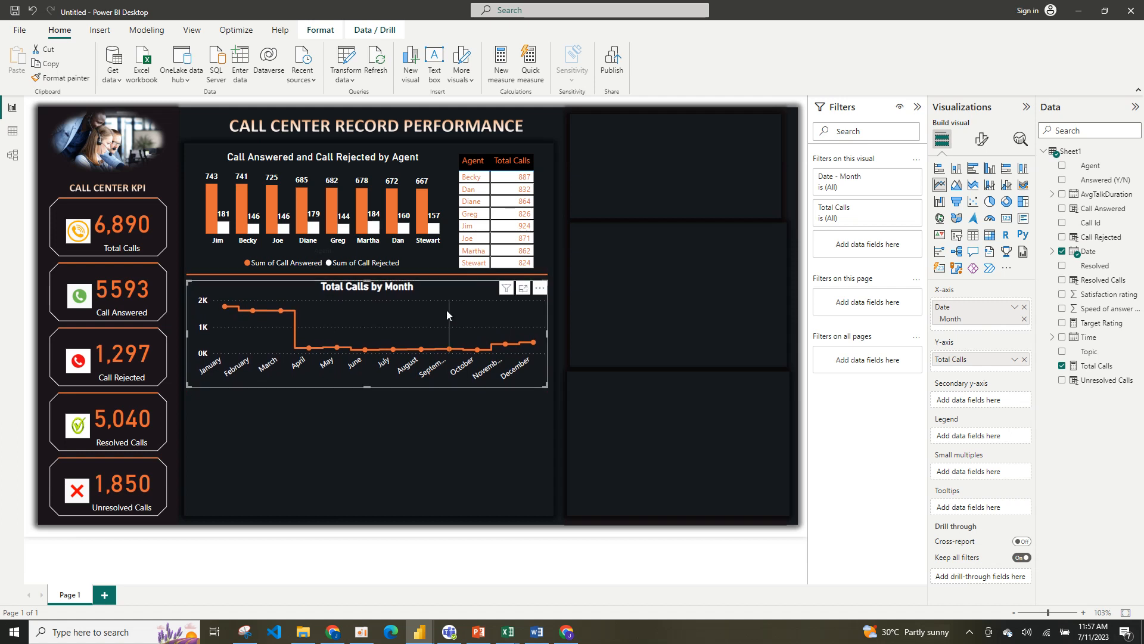
left_click(438, 273)
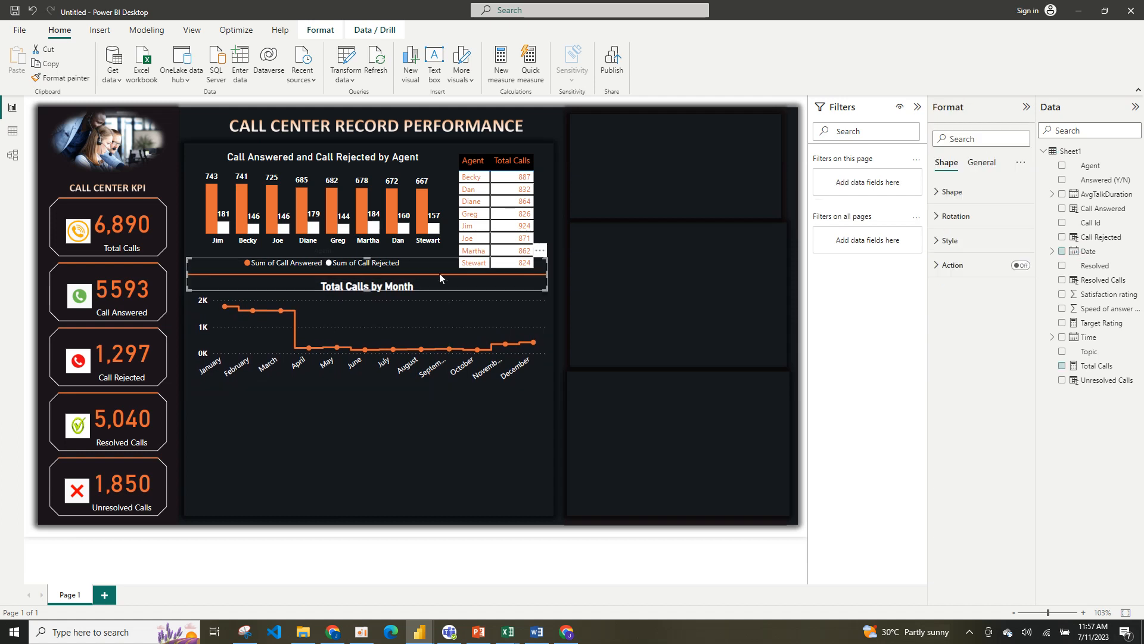
left_click(47, 64)
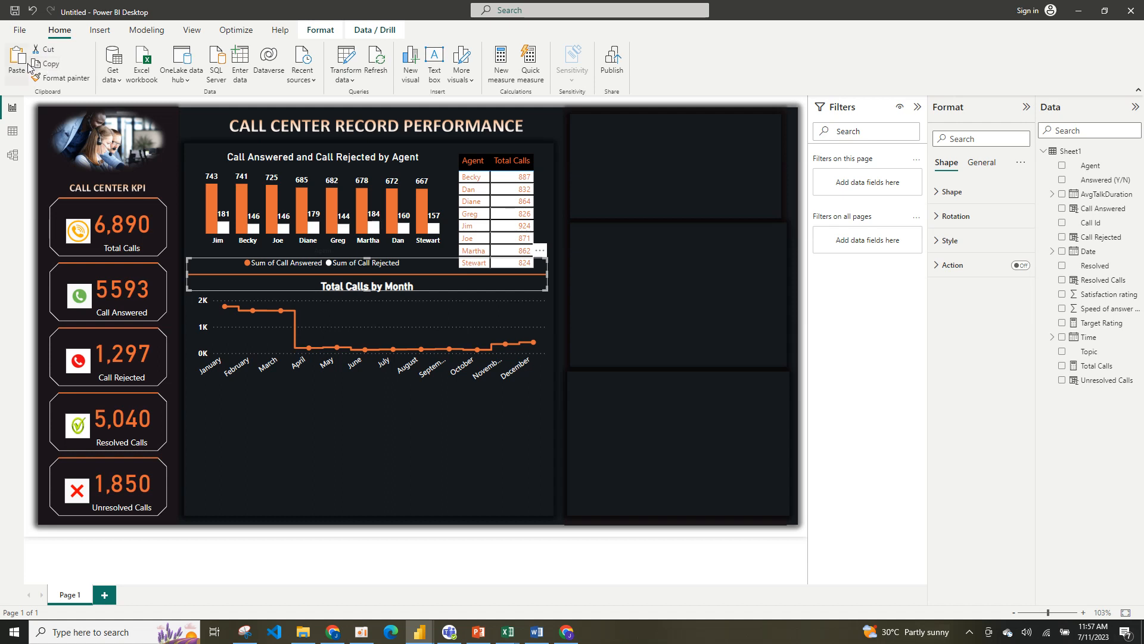
left_click(22, 65)
left_click_drag(352, 286, 356, 389)
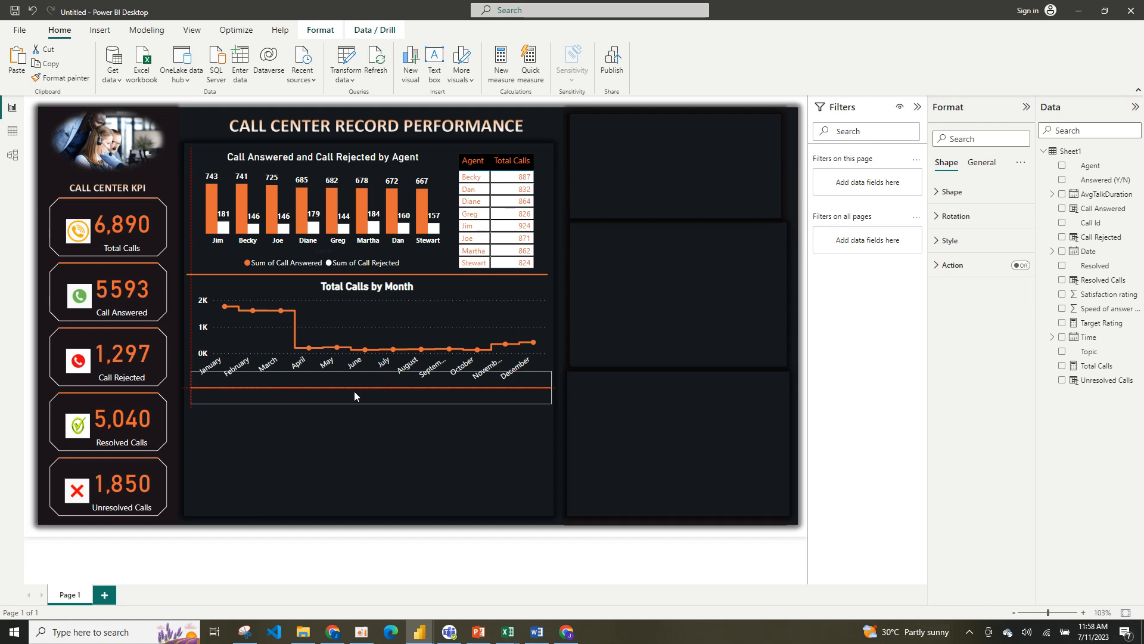
Copy the Call Answered and Call Rejected by Agent chart and place the copy in the empty area below the lower orange divider.
left_click(374, 459)
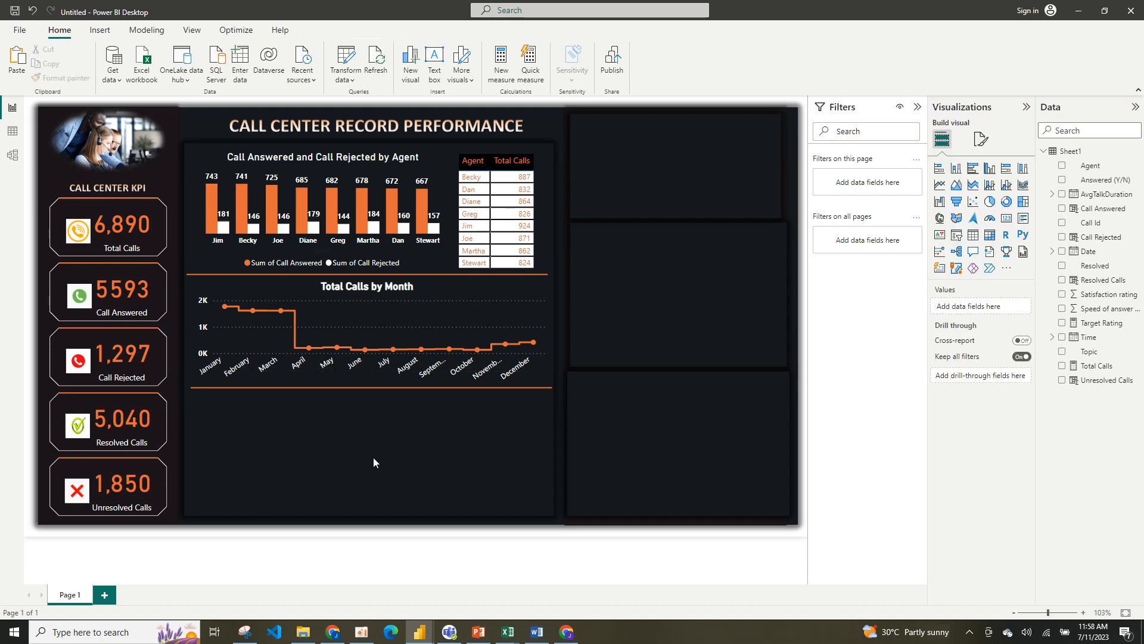
left_click(369, 222)
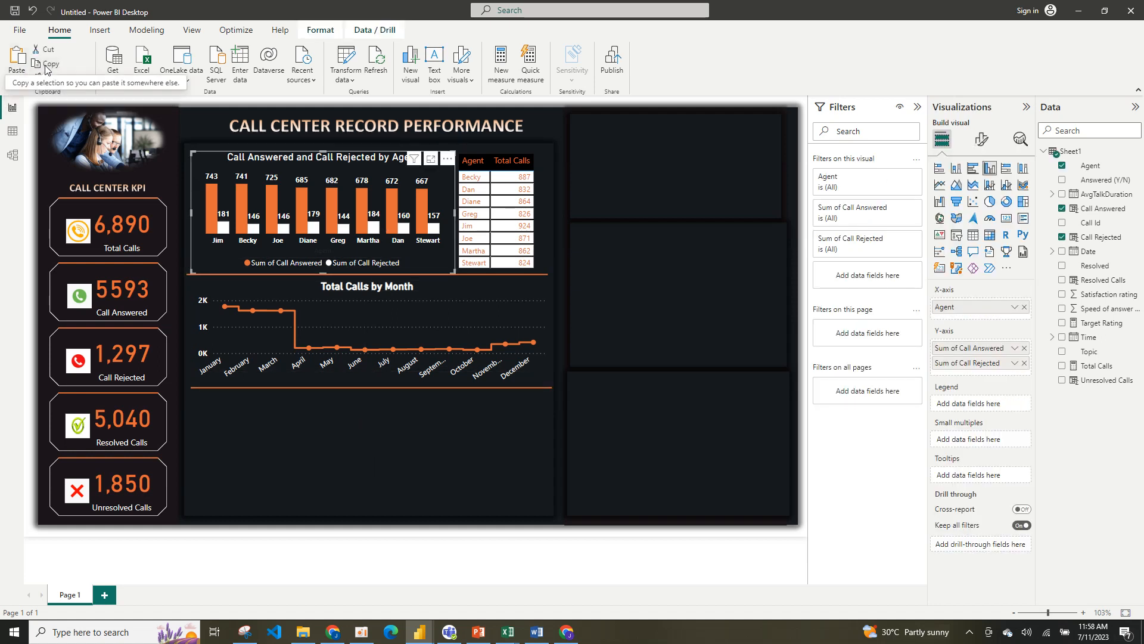
left_click(36, 66)
left_click(23, 65)
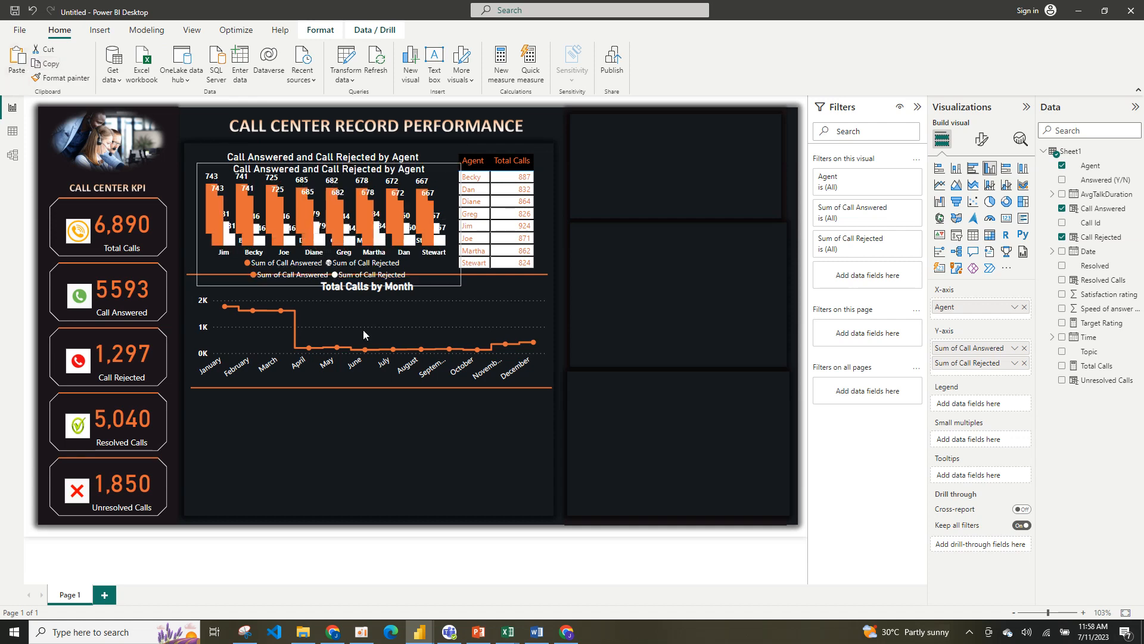
left_click_drag(350, 240, 357, 464)
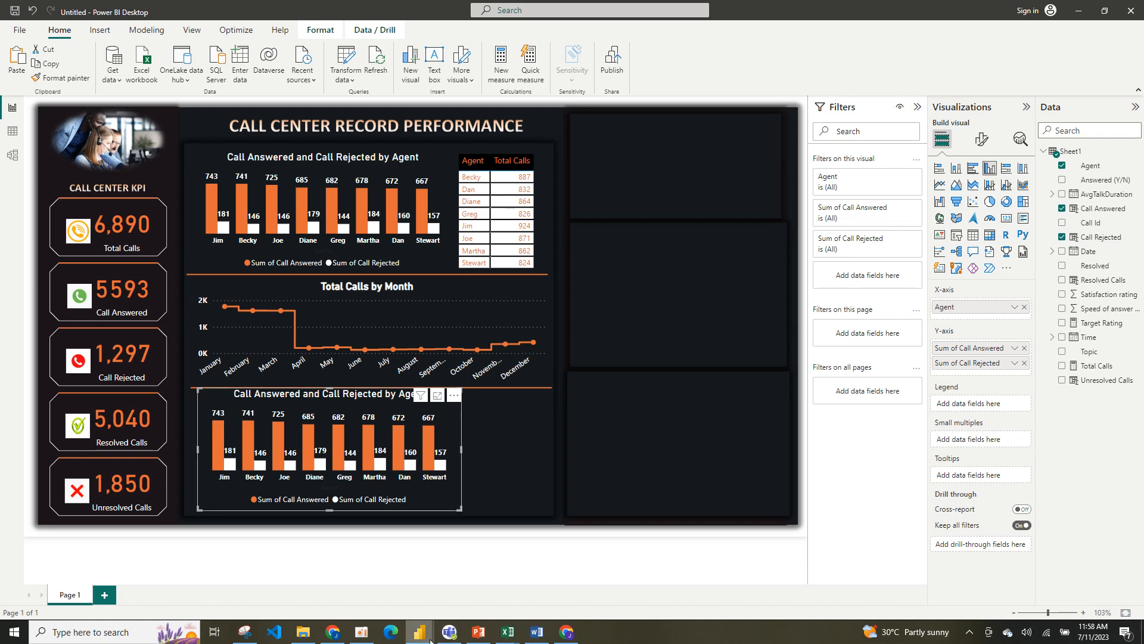
Check which chart sits beneath Total Calls by Month in the CALL CENTER RECORD report, and return to the untitled report.
mouse_move(430, 641)
left_click(387, 588)
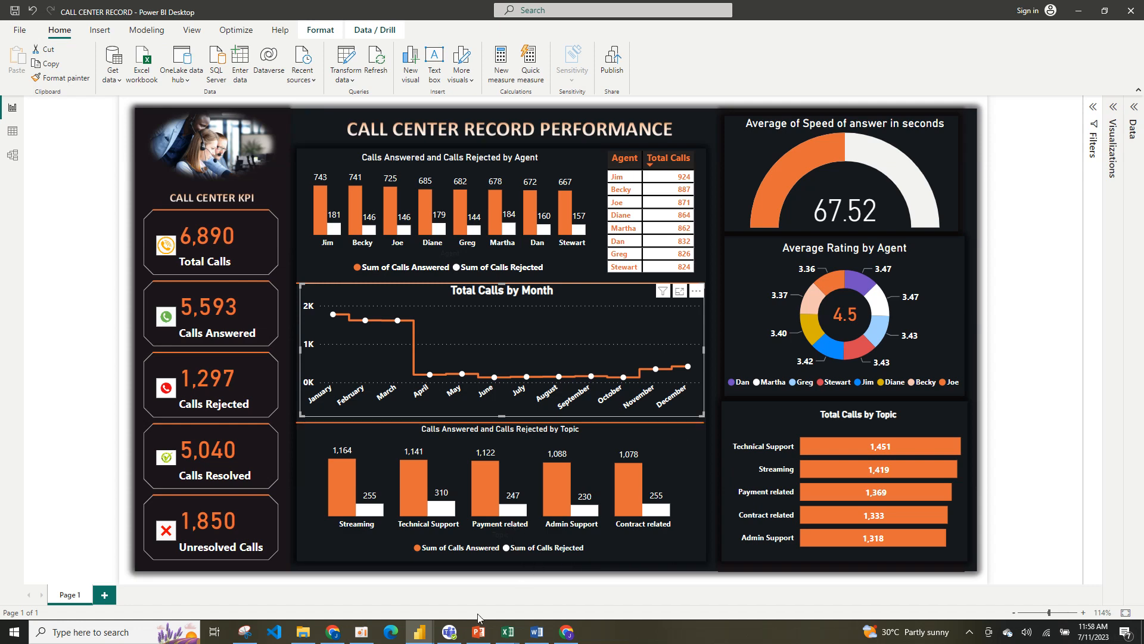
mouse_move(430, 640)
left_click(484, 581)
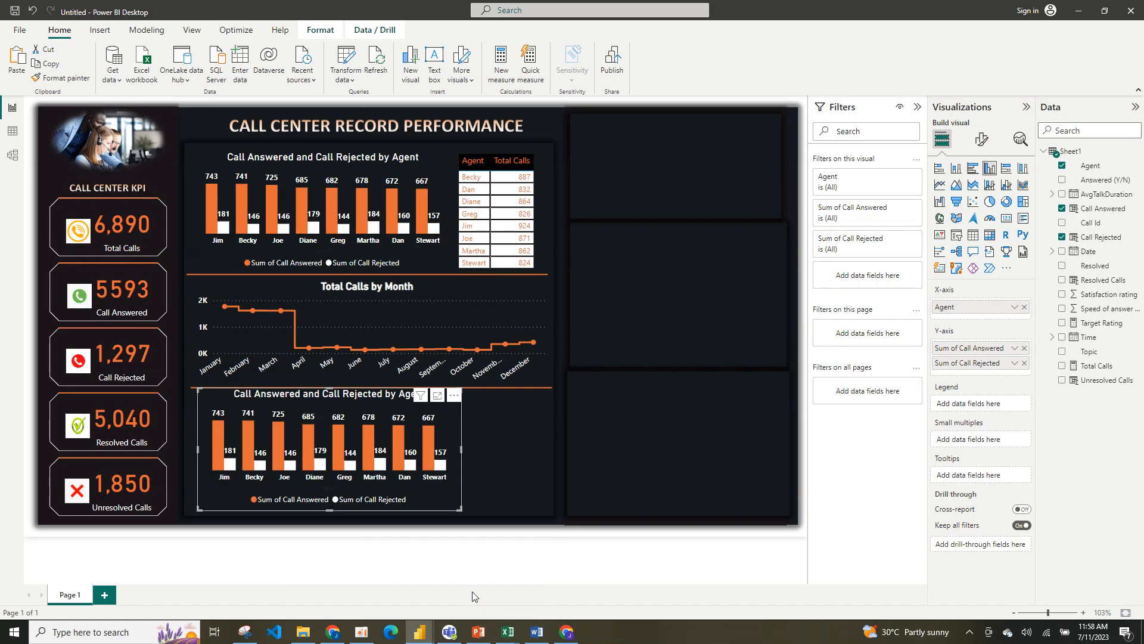
Replace Agent with Topic on the copied chart's X-axis and enlarge the chart toward the panel's lower right corner.
left_click(1071, 169)
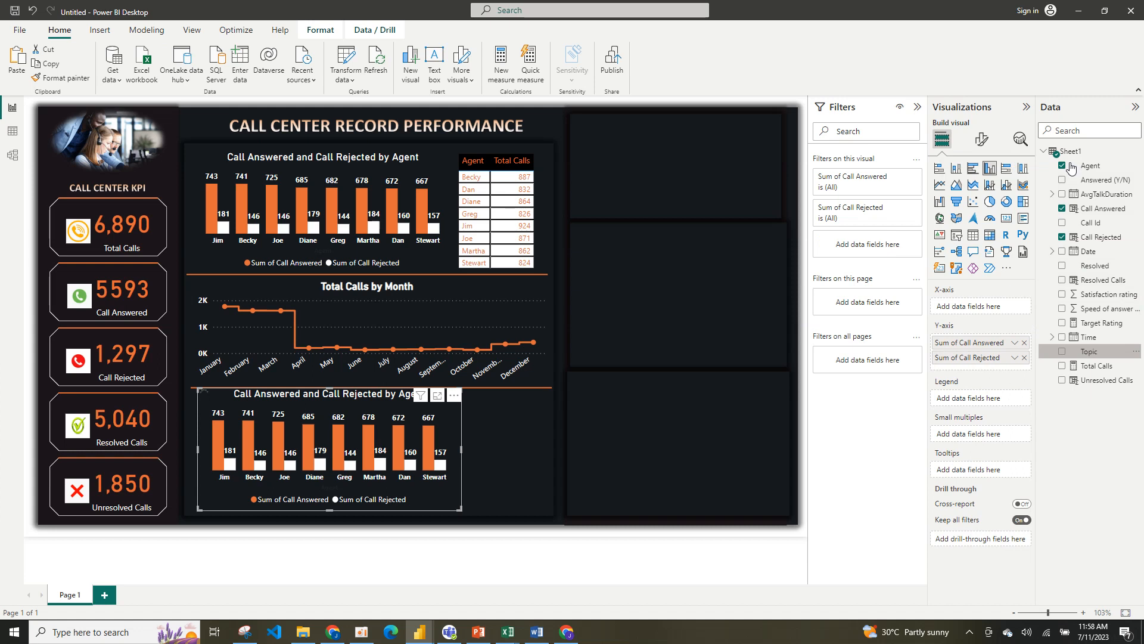
left_click_drag(1089, 352, 982, 307)
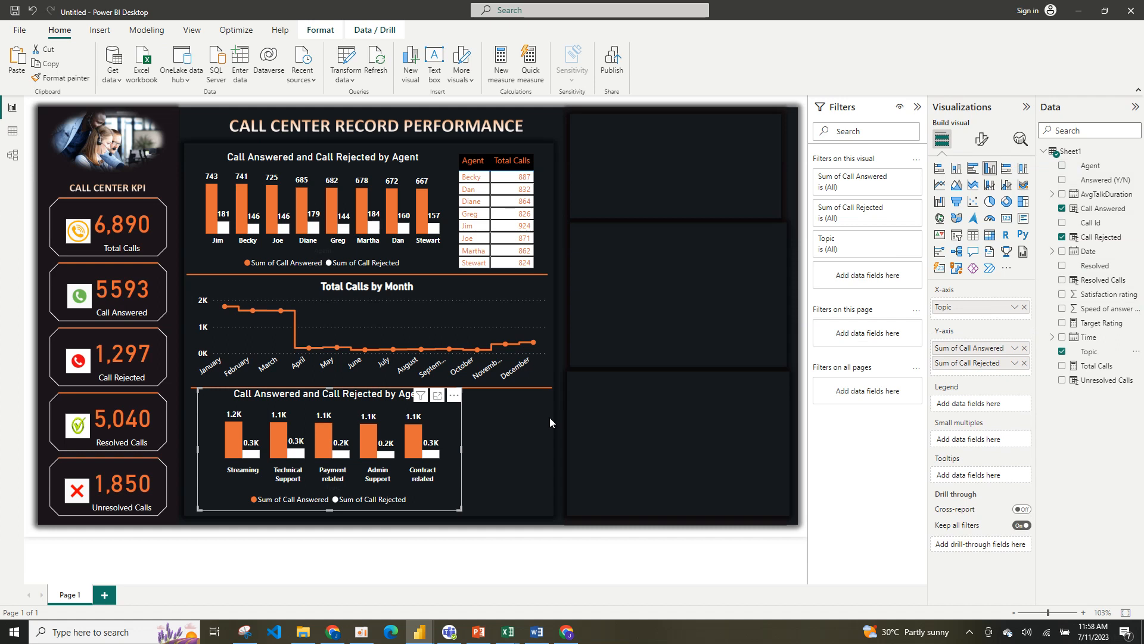
left_click_drag(460, 509, 532, 518)
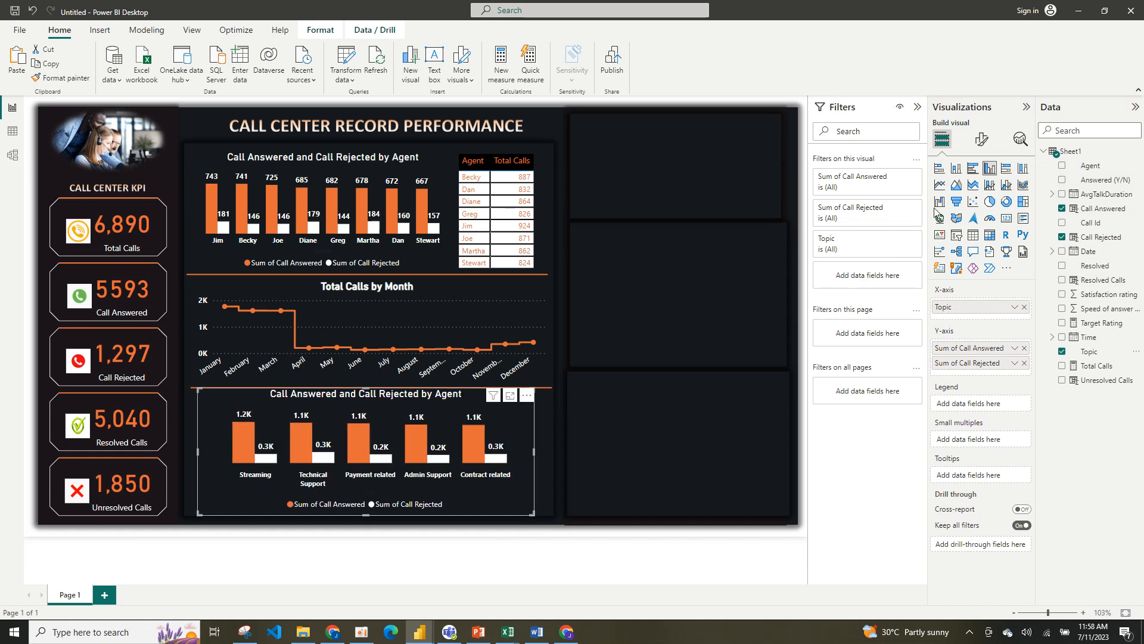
Retitle the copied column chart "Call Answered and Call Rejected by Topic".
left_click(989, 146)
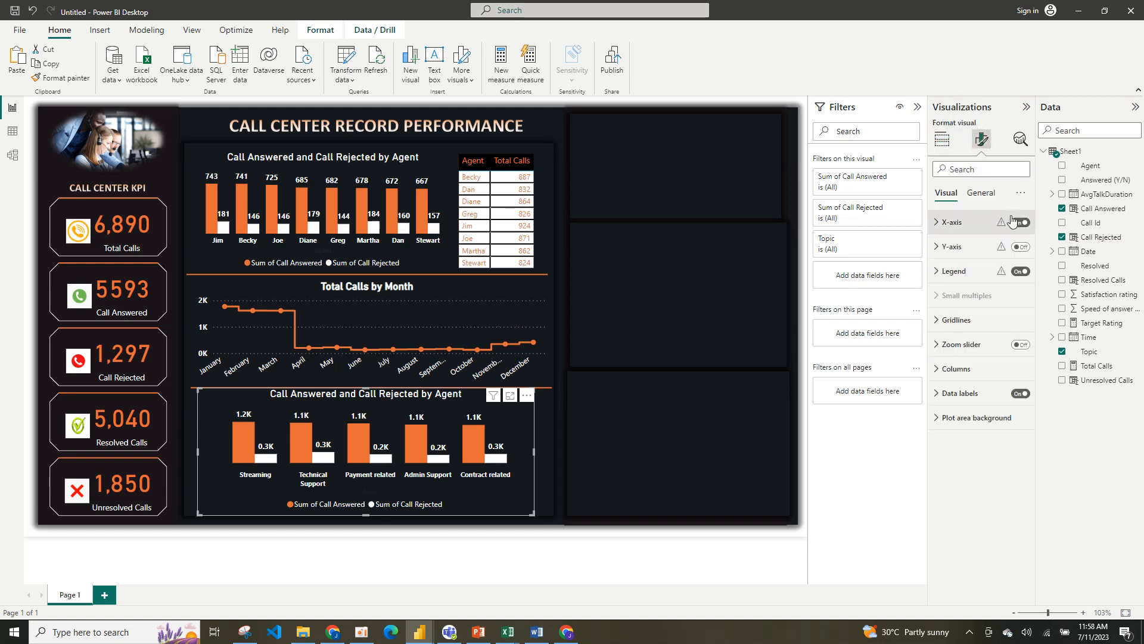
left_click(986, 193)
left_click(978, 272)
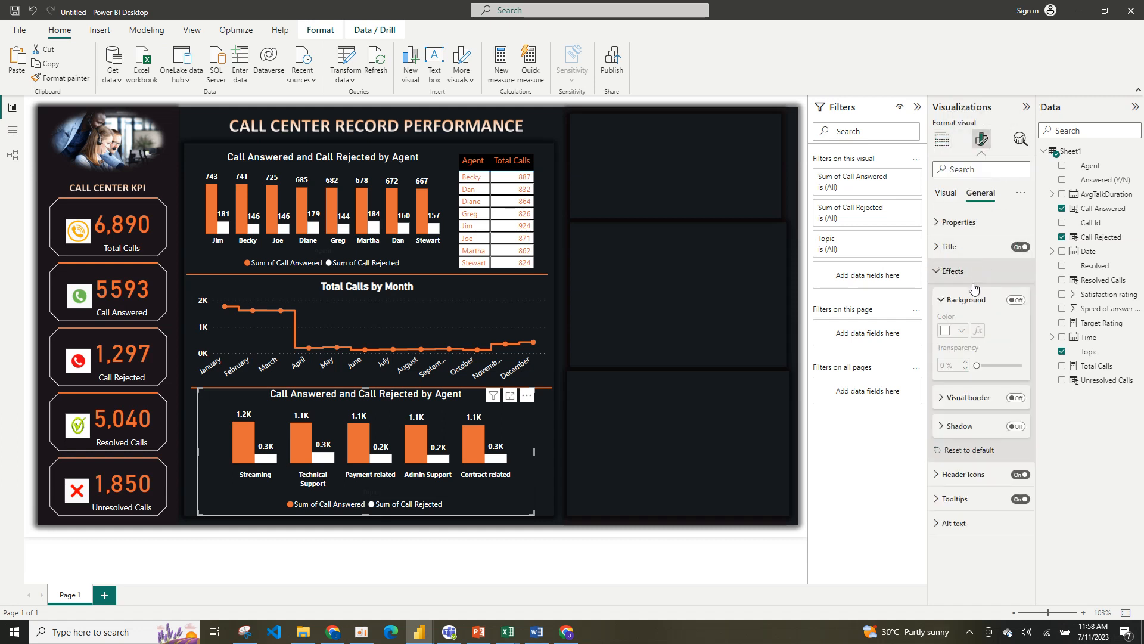
left_click(970, 253)
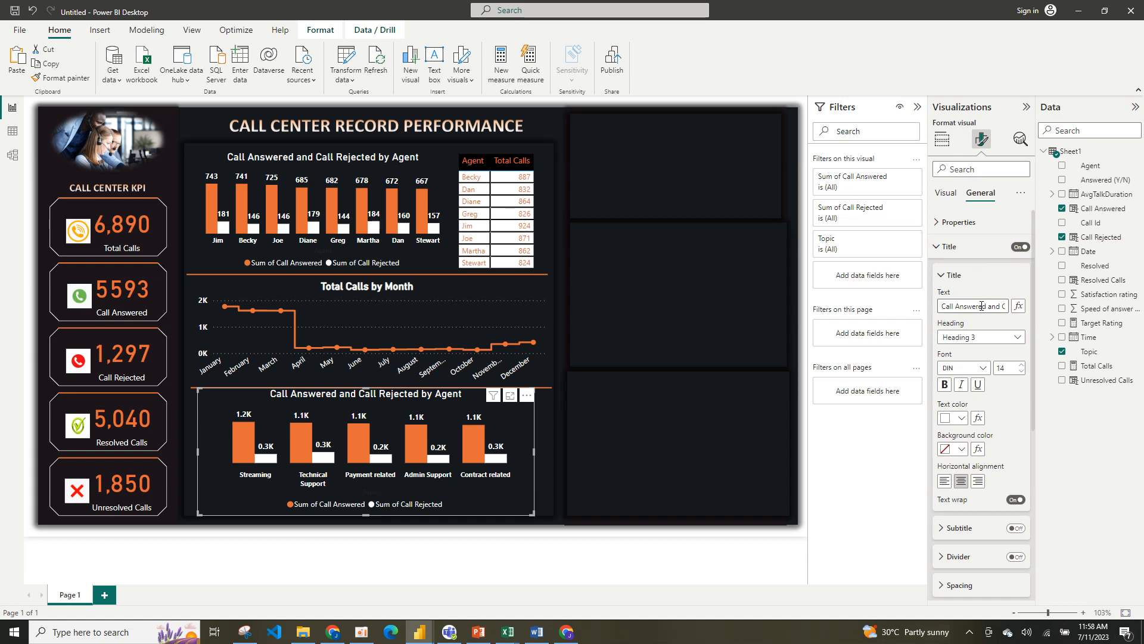
left_click_drag(980, 305, 1022, 311)
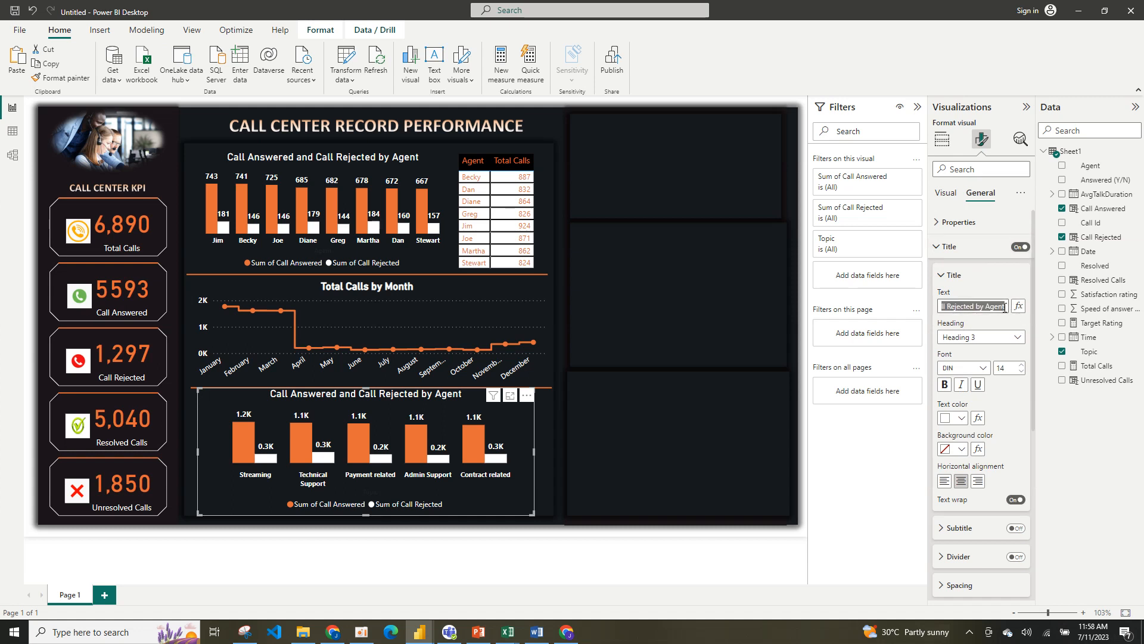
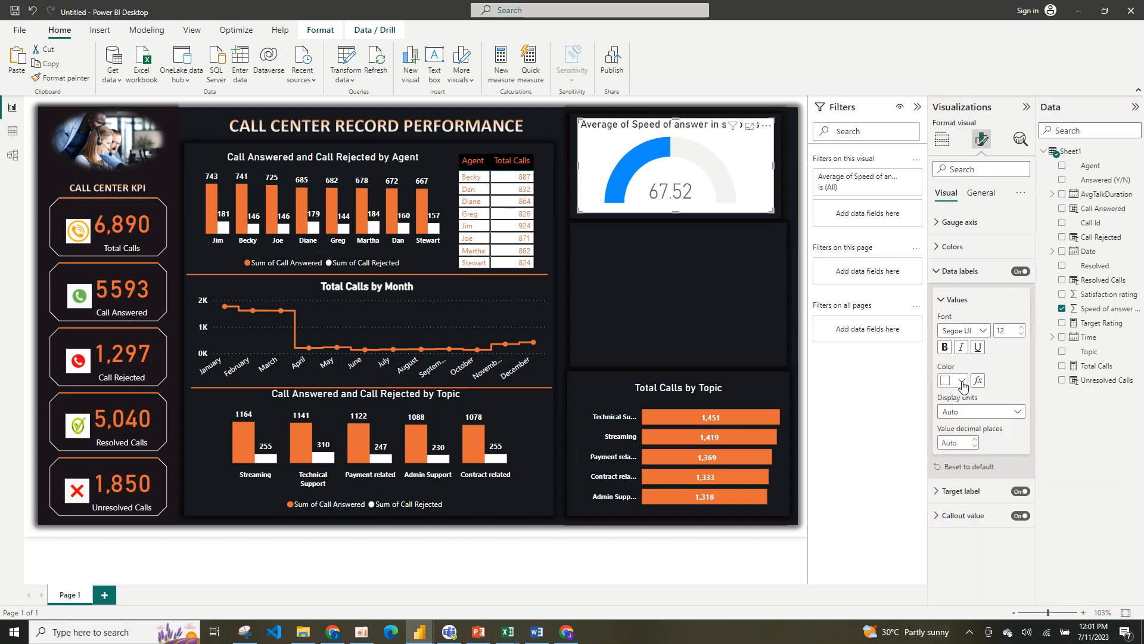
Turn off the gauge's data labels and target label, and set its callout value color to white.
left_click(1019, 271)
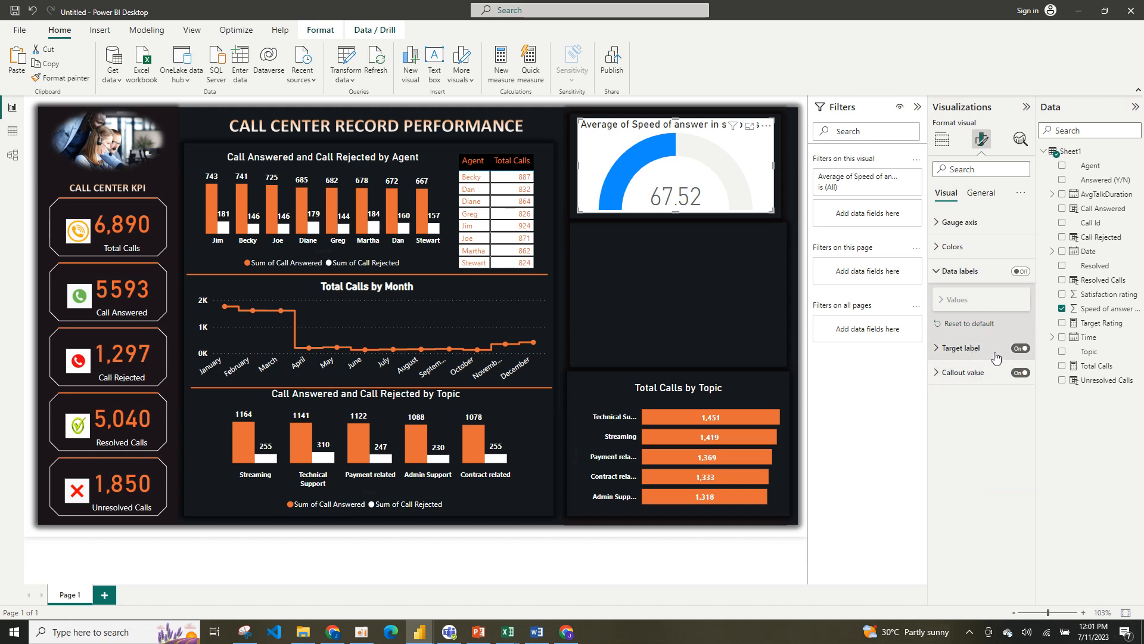
left_click(963, 373)
left_click(963, 486)
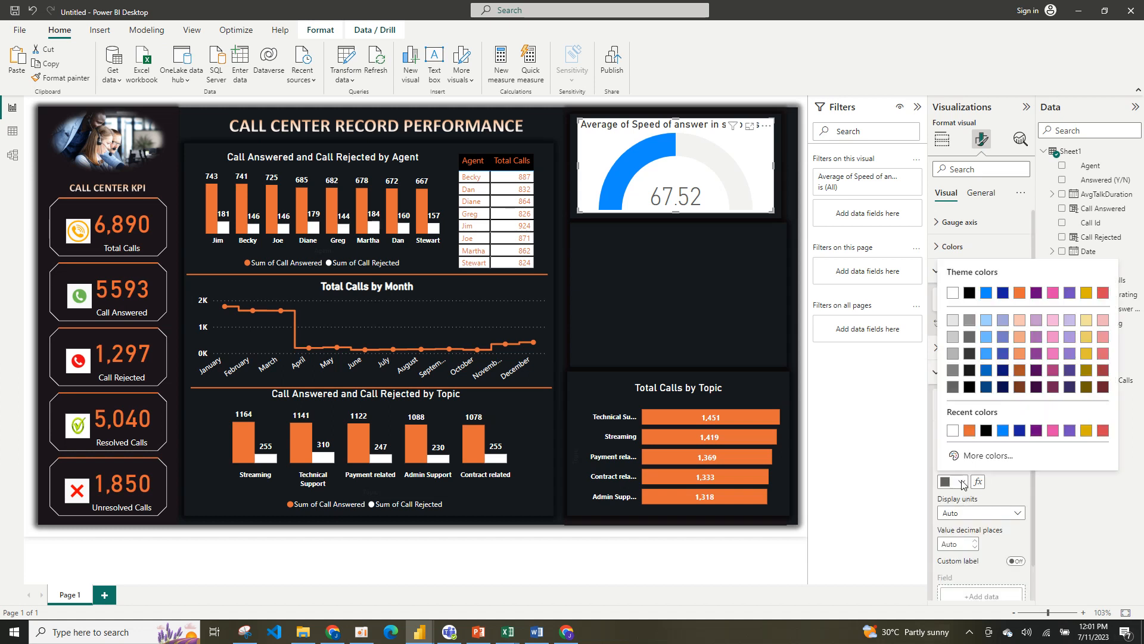
left_click(953, 433)
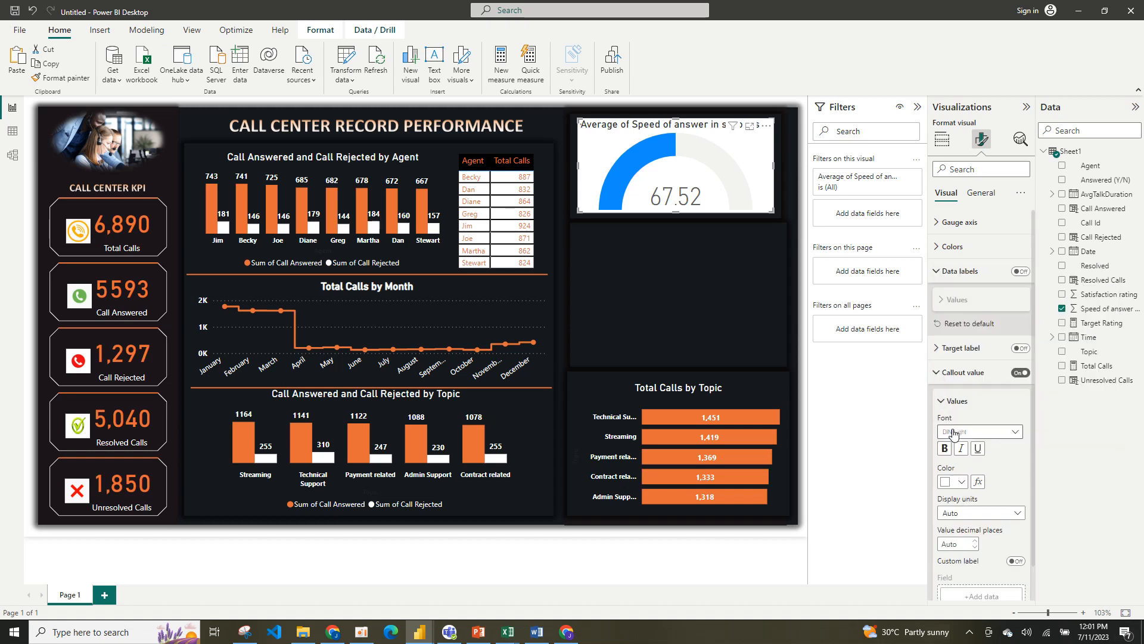
Turn off the background of the Average of Speed of answer gauge.
left_click(978, 192)
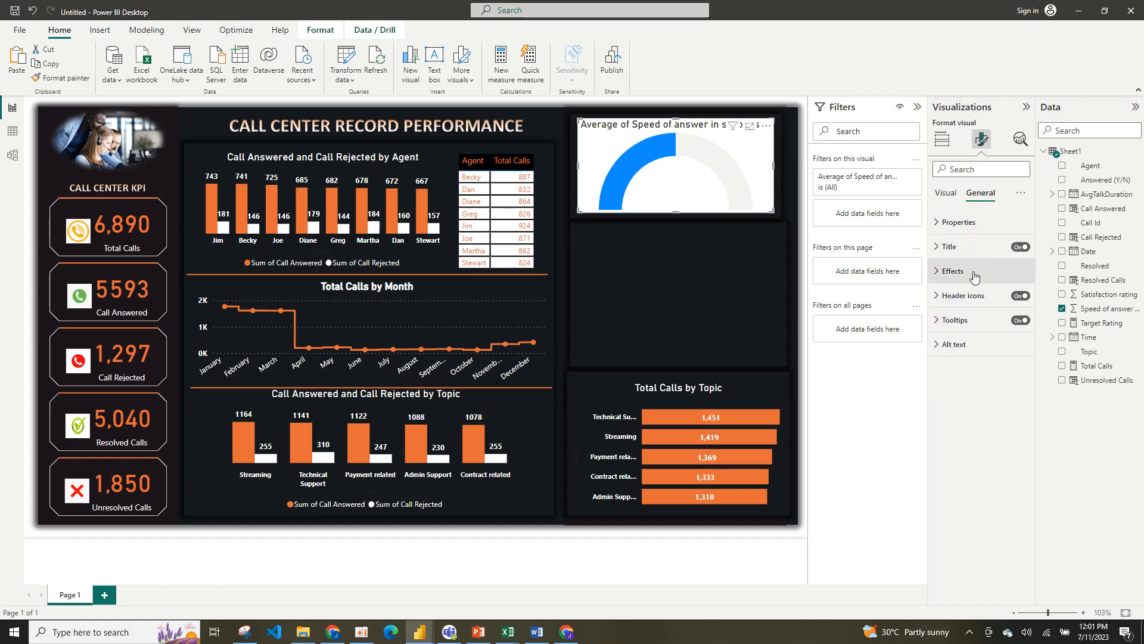
left_click(952, 271)
left_click(1016, 300)
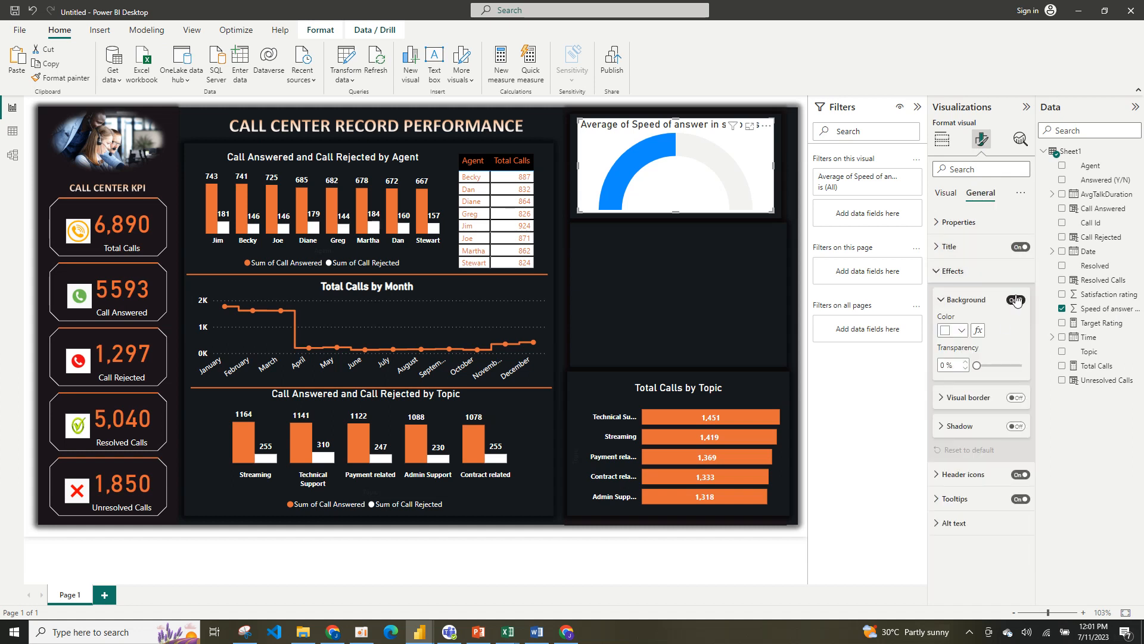
Set the gauge's fill color to the orange #E66C37.
left_click(948, 194)
left_click(942, 139)
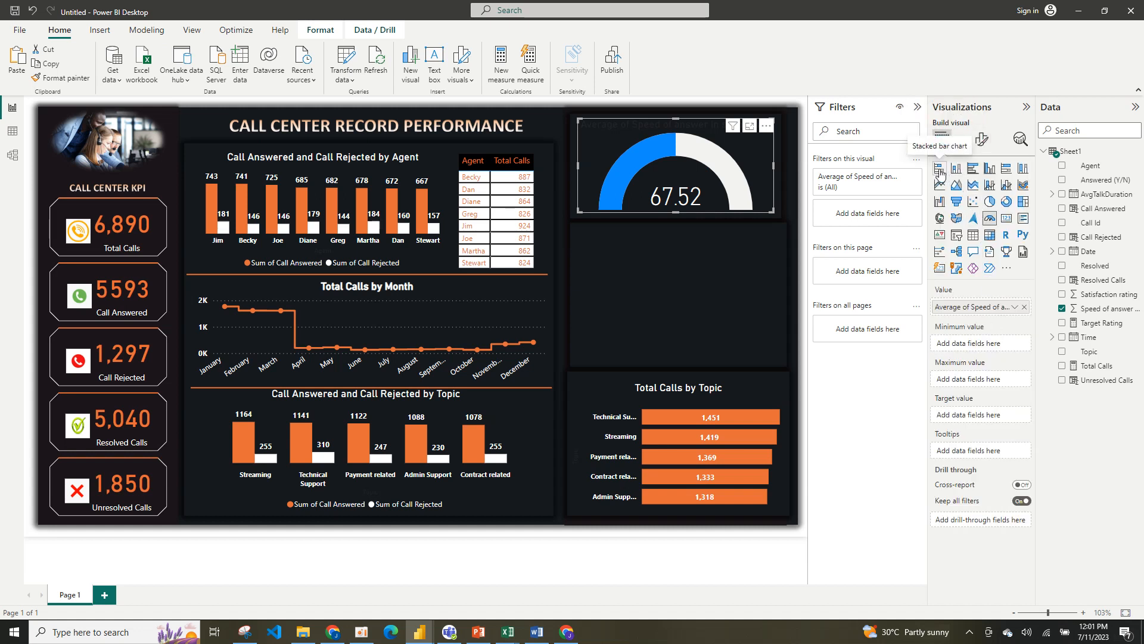
left_click(980, 141)
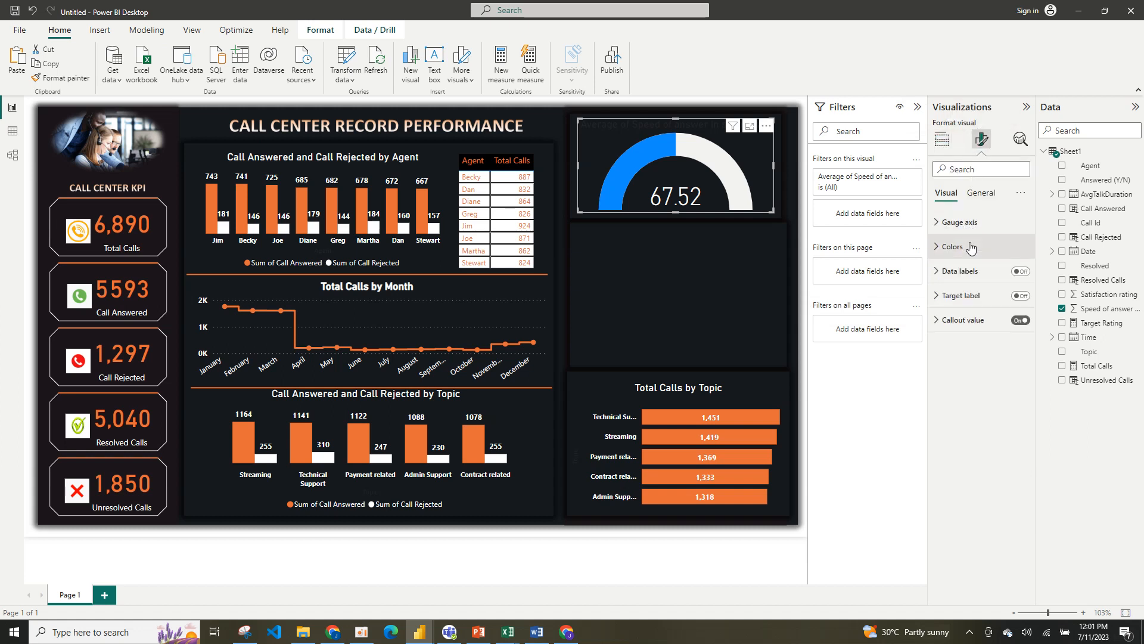
left_click(968, 247)
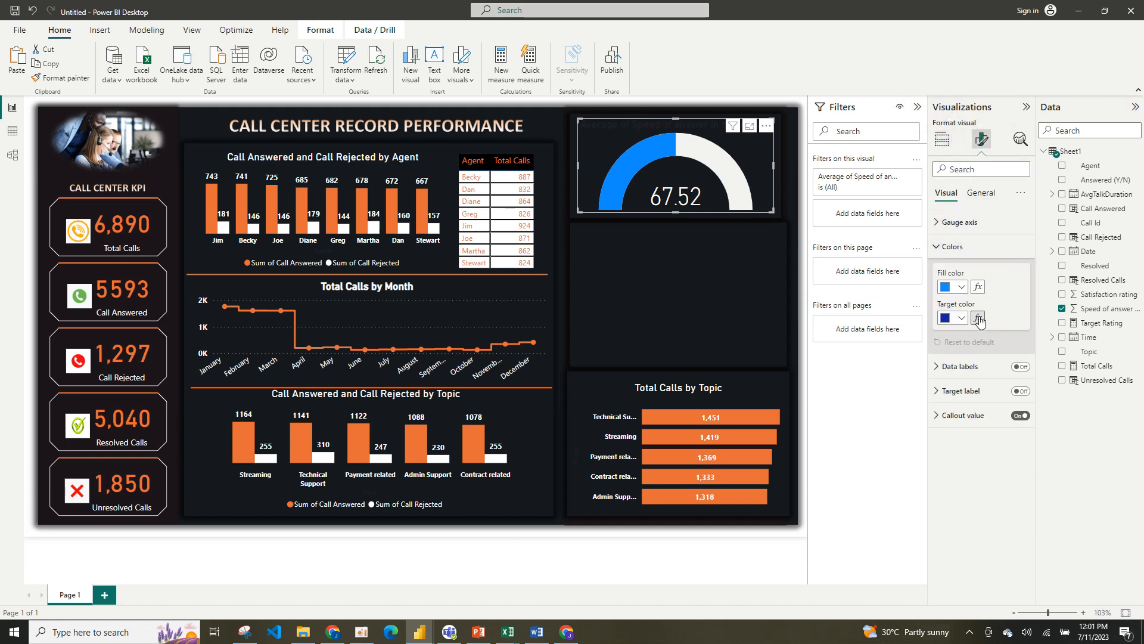
left_click(961, 287)
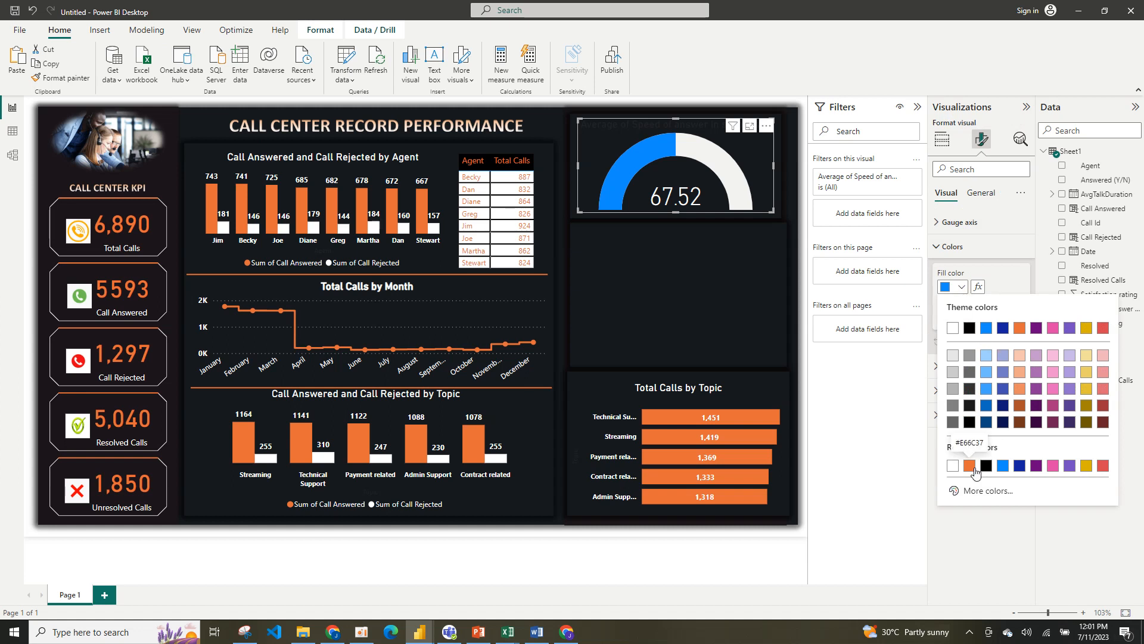
left_click(970, 466)
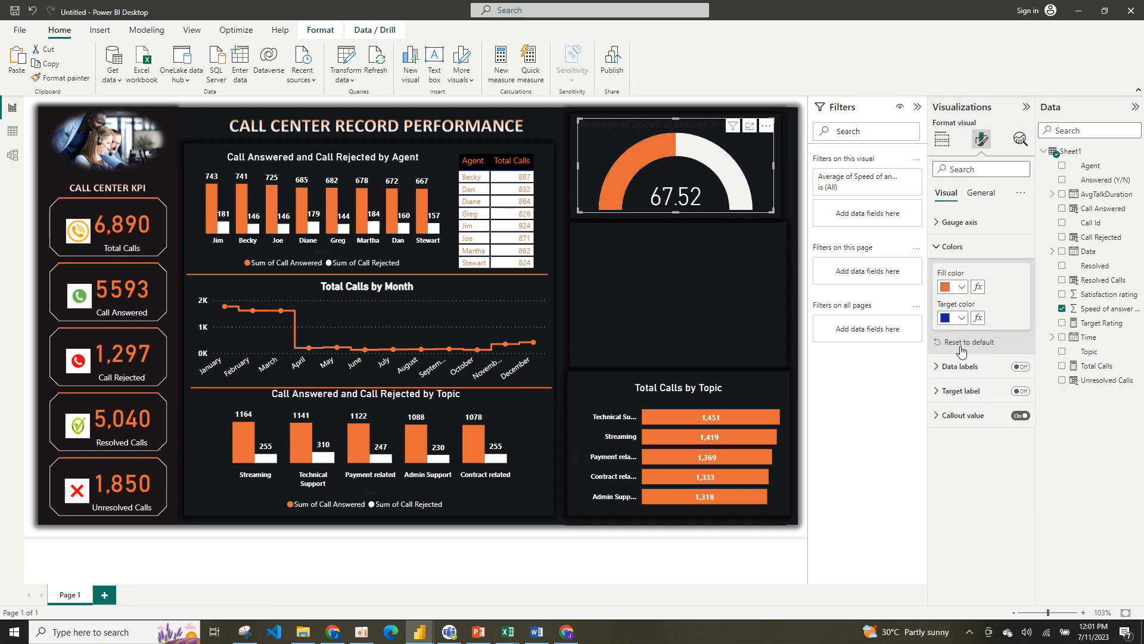
left_click(662, 277)
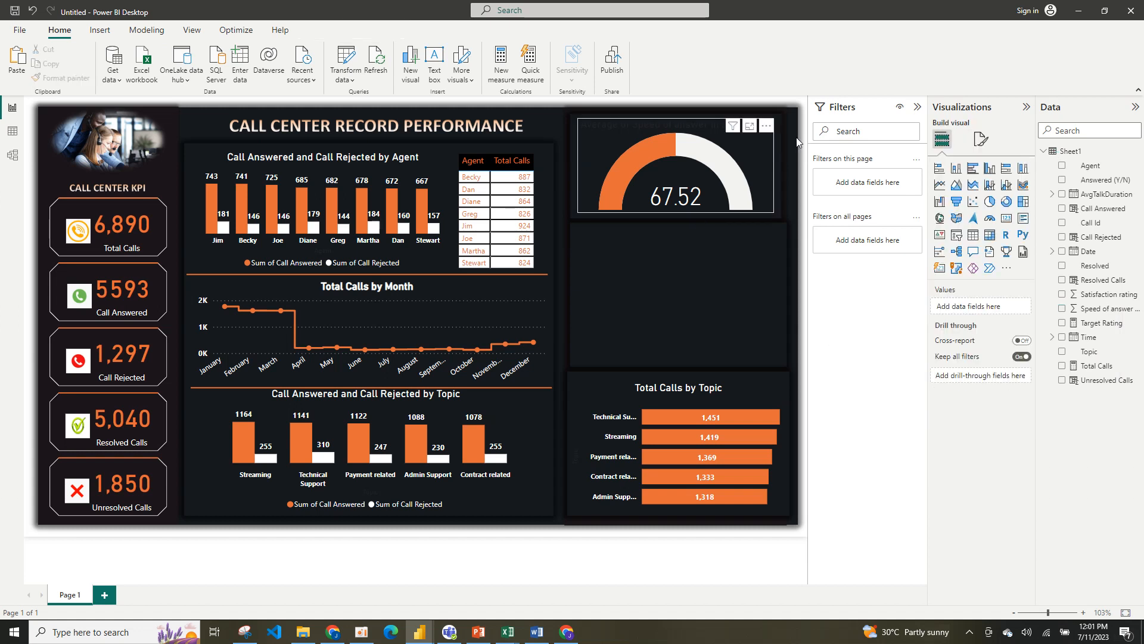
Center the gauge's title and set its text color to white.
left_click(768, 149)
left_click(982, 139)
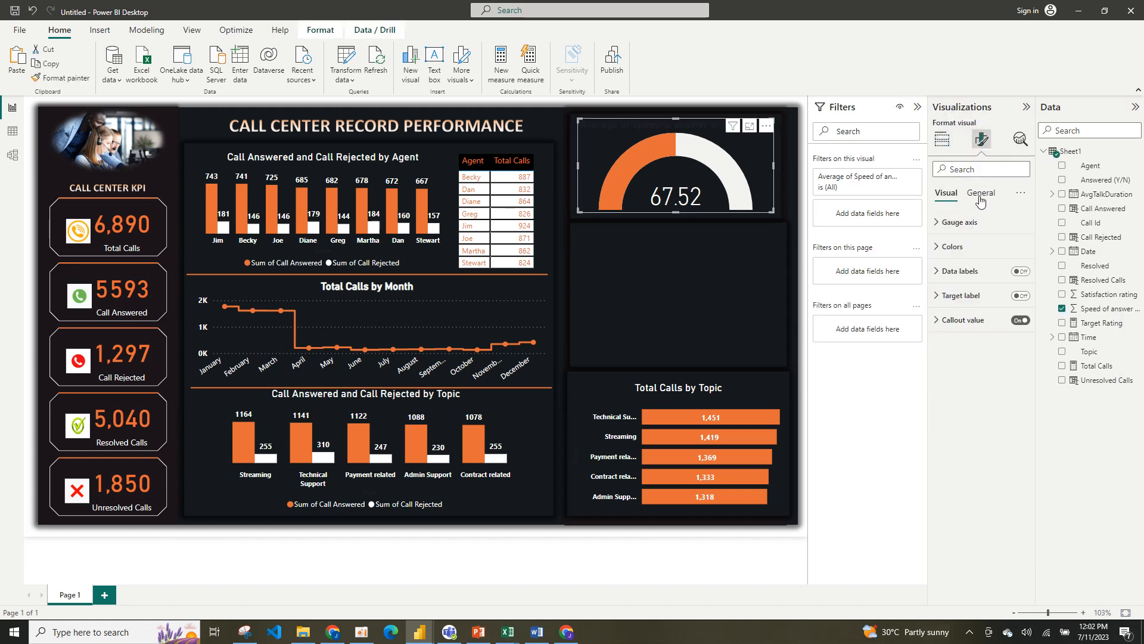
left_click(981, 194)
left_click(970, 247)
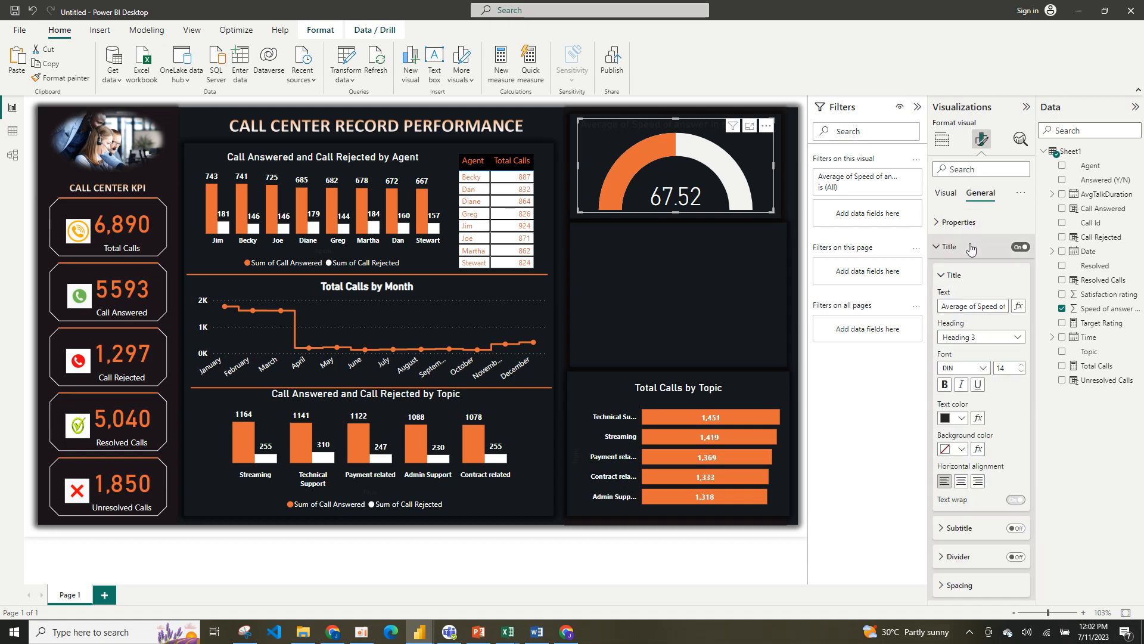
left_click_drag(995, 308, 1020, 313)
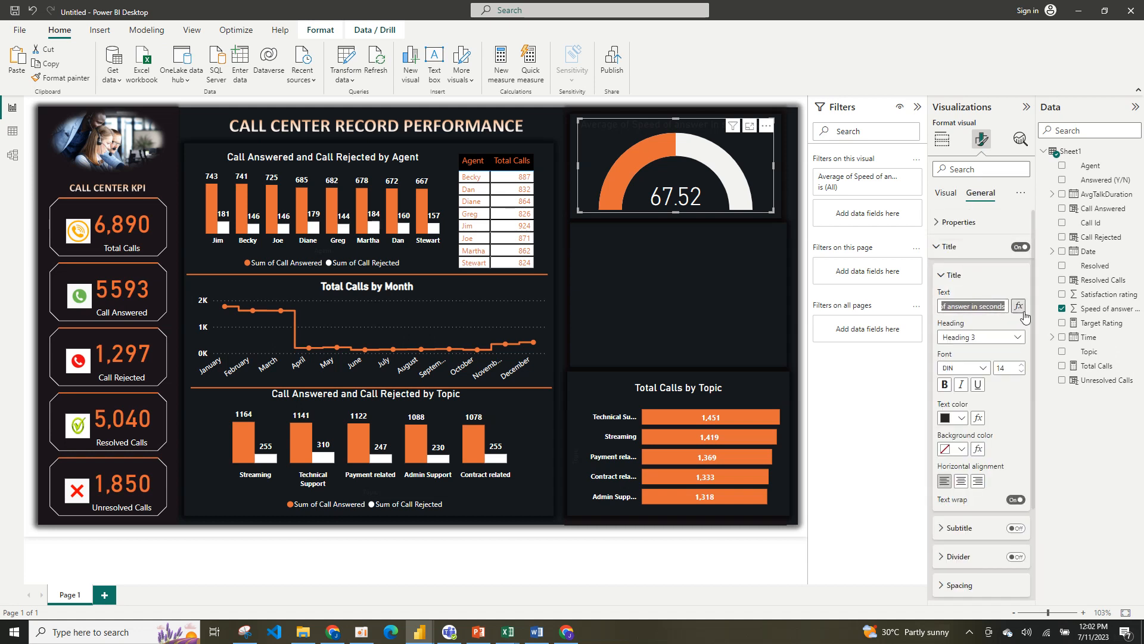
left_click(960, 481)
left_click(961, 418)
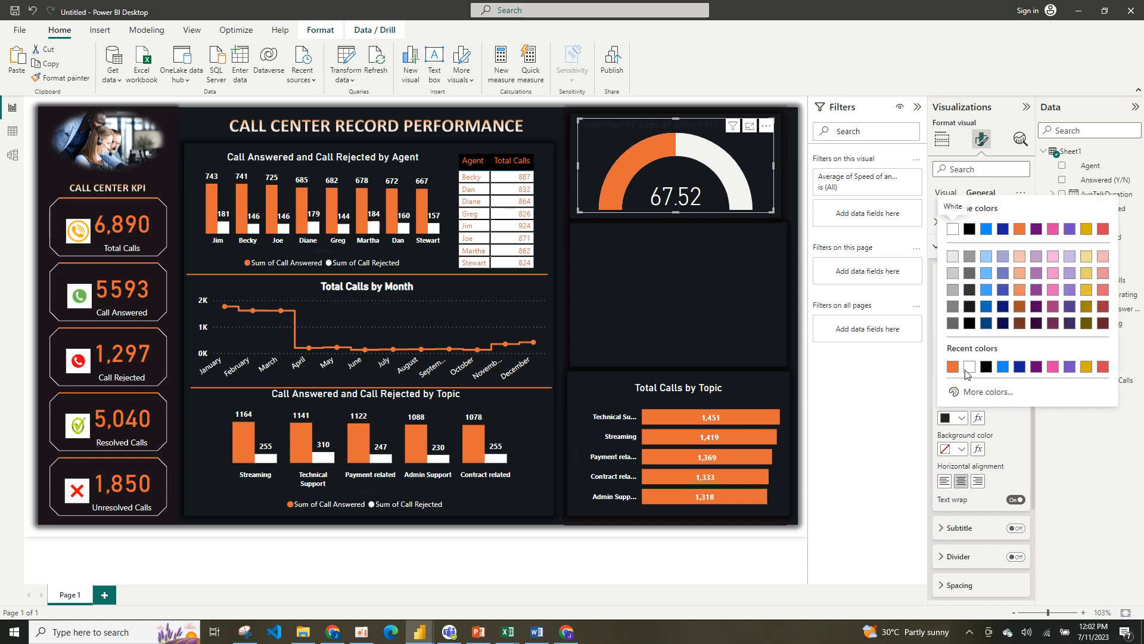
left_click(970, 367)
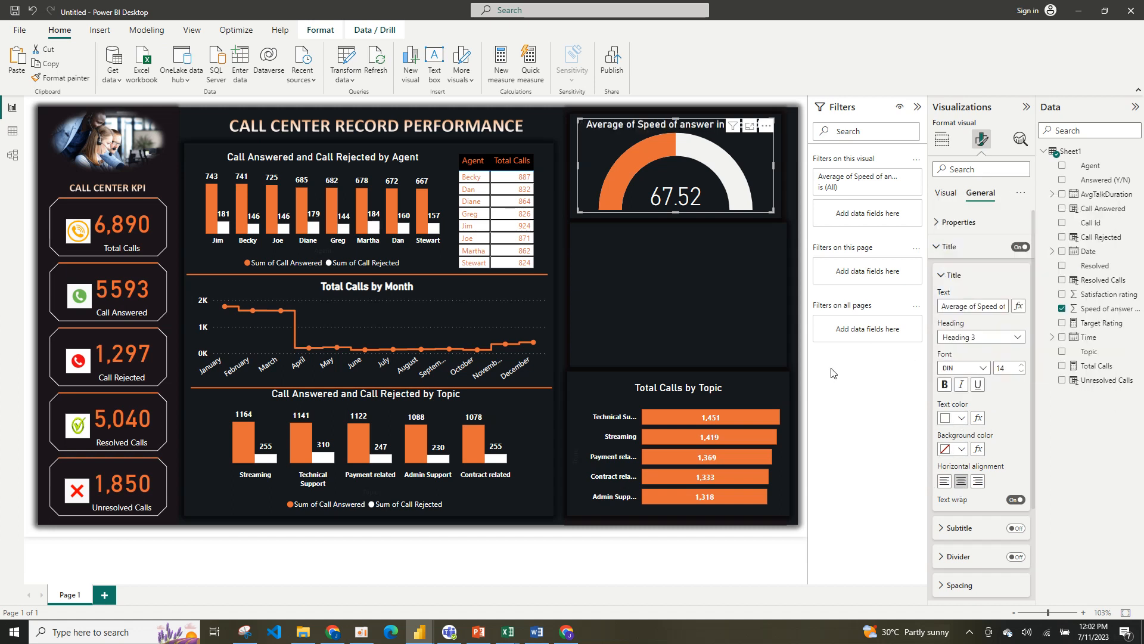
left_click(794, 323)
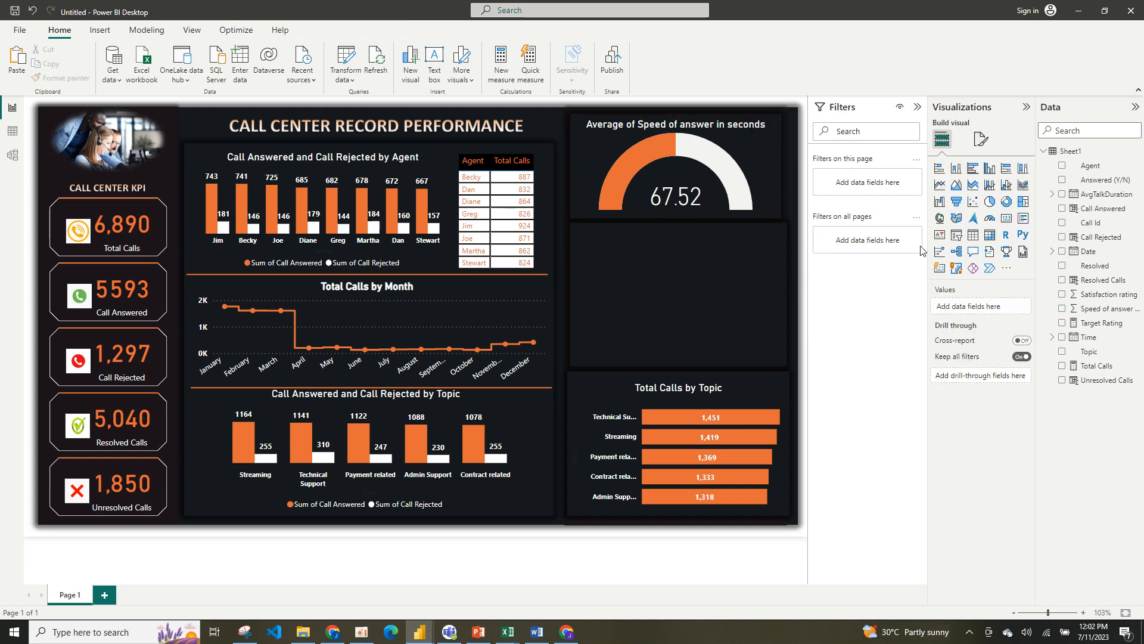
Insert a donut chart in the empty panel below the gauge and widen it slightly to line up with the gauge's left edge.
left_click(988, 203)
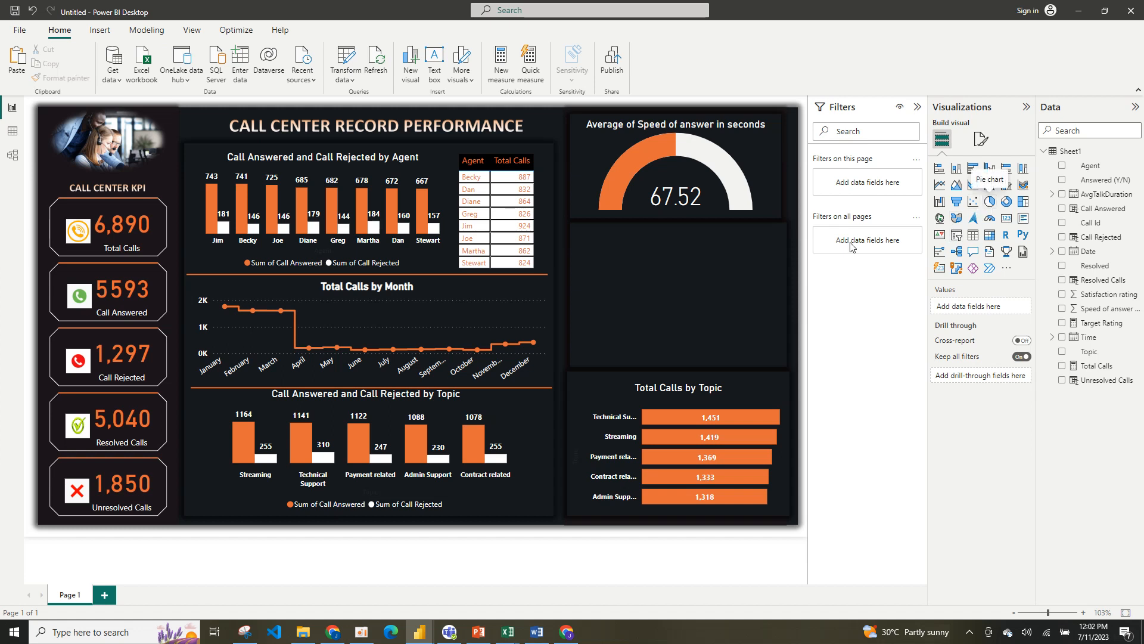
left_click(1006, 202)
left_click_drag(153, 157, 774, 358)
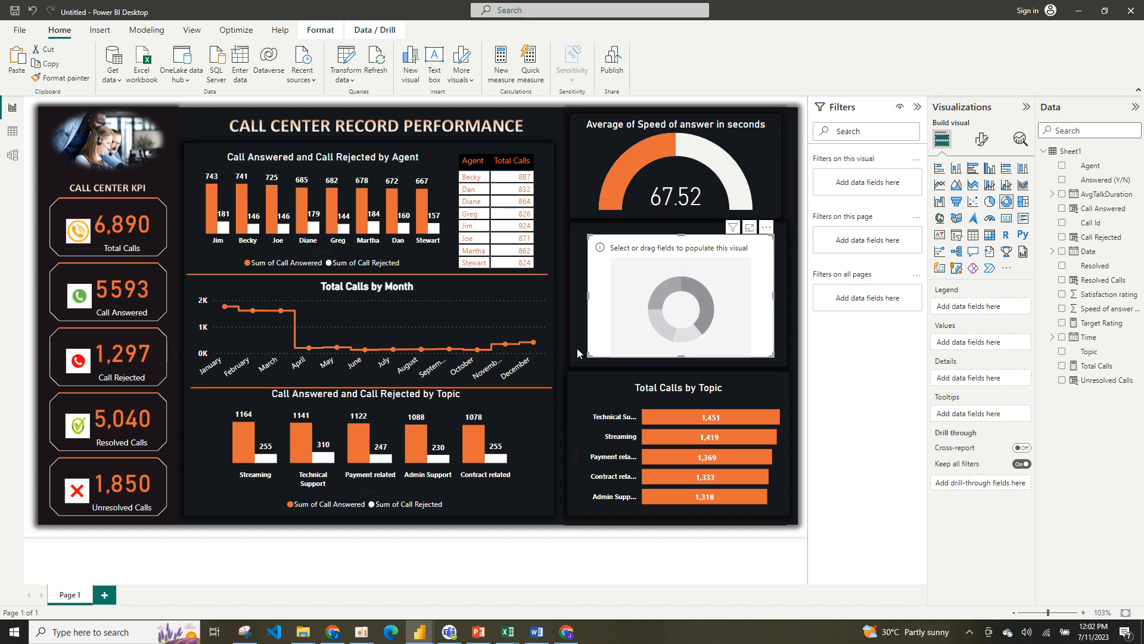
mouse_move(591, 354)
left_mouse_down()
mouse_move(569, 356)
mouse_move(580, 354)
left_mouse_up()
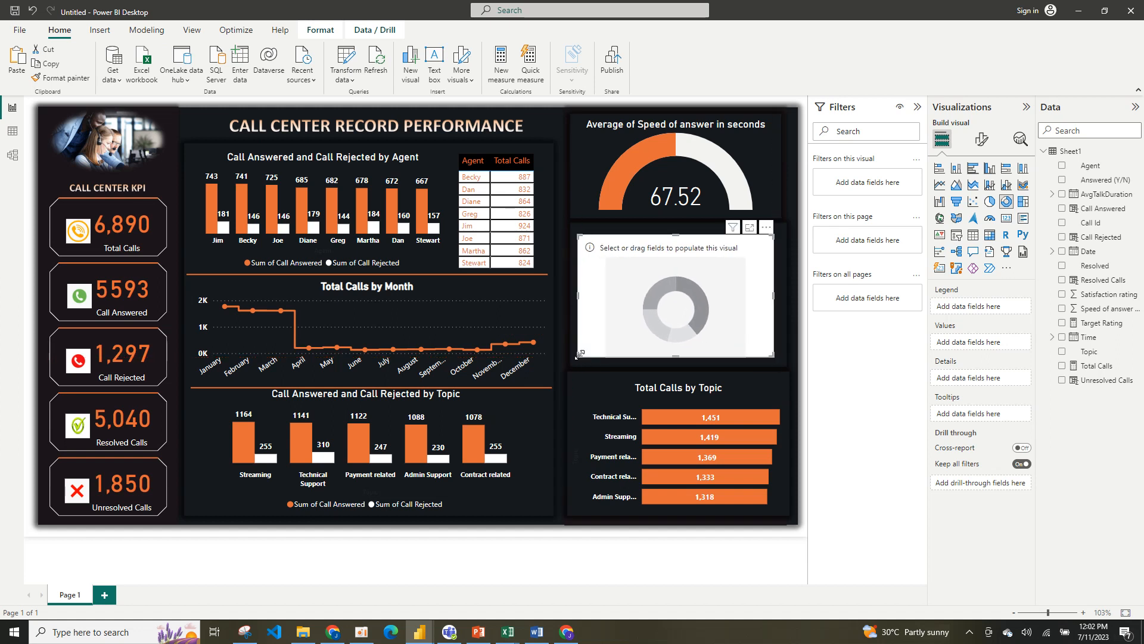
left_click(1064, 313)
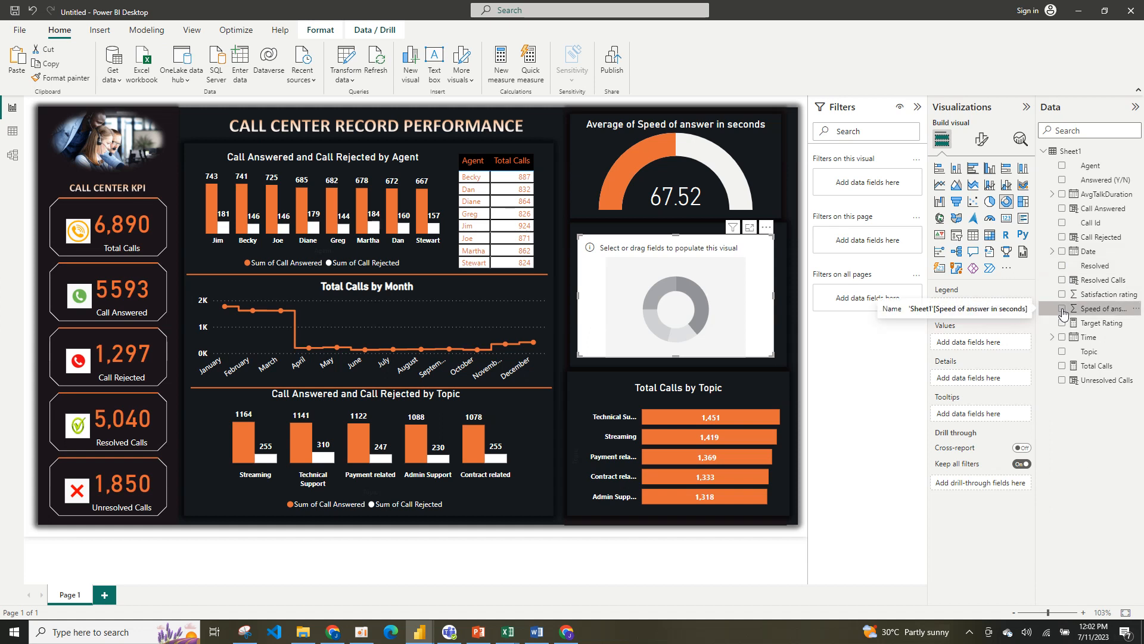
Populate the donut chart with the average of Satisfaction rating, using Agent as its legend.
left_click(1064, 310)
left_click(1063, 295)
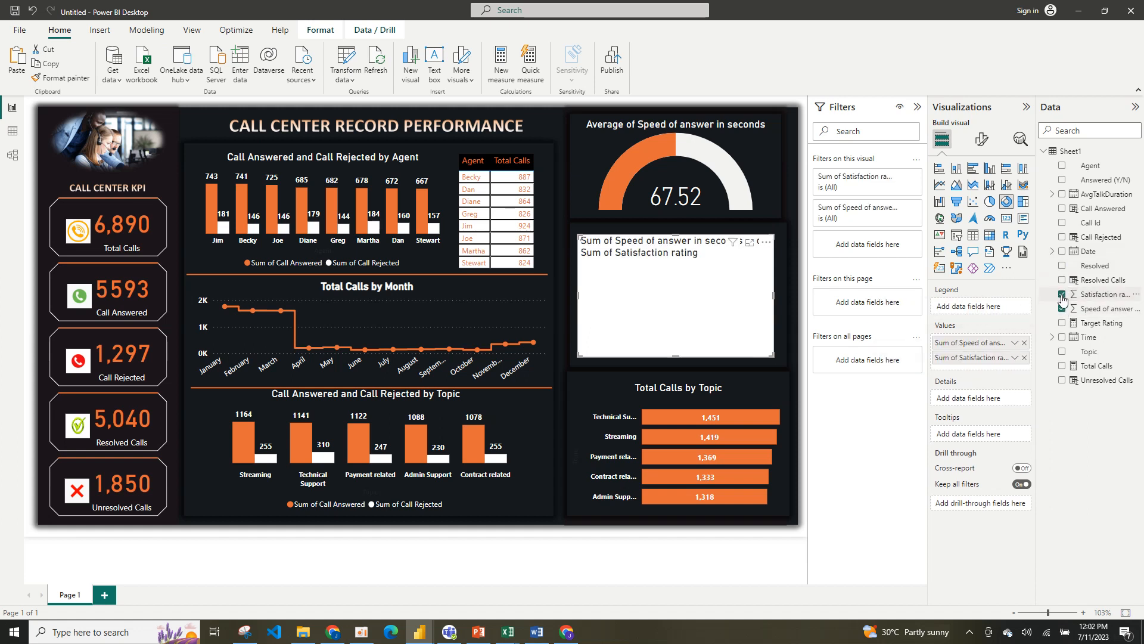
left_click(1063, 309)
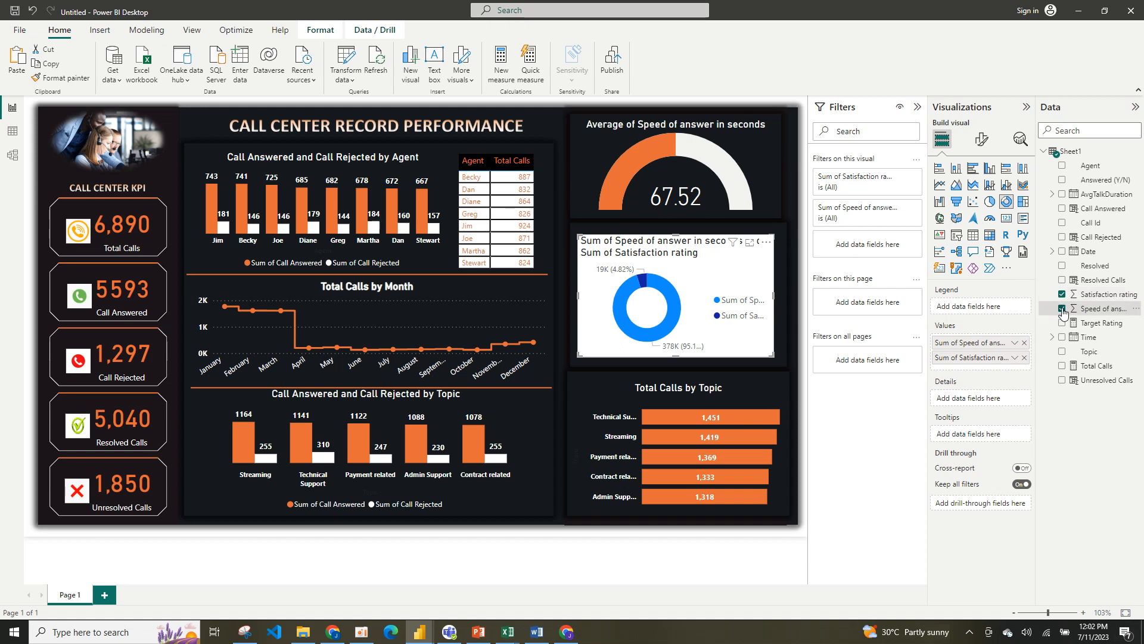
left_click(1068, 171)
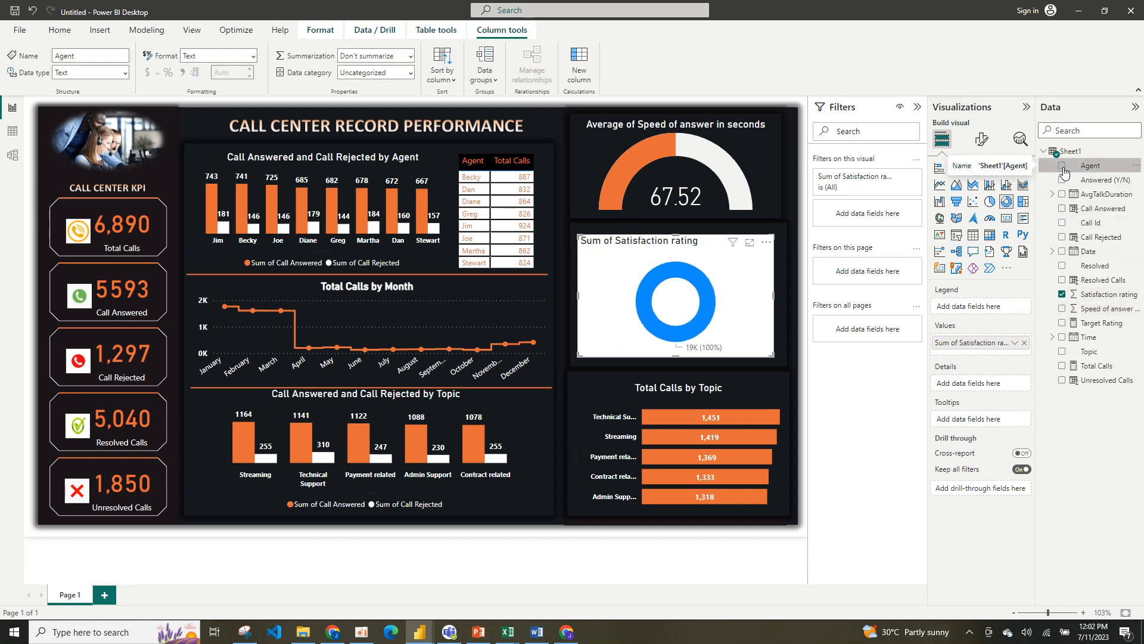
left_click(1063, 166)
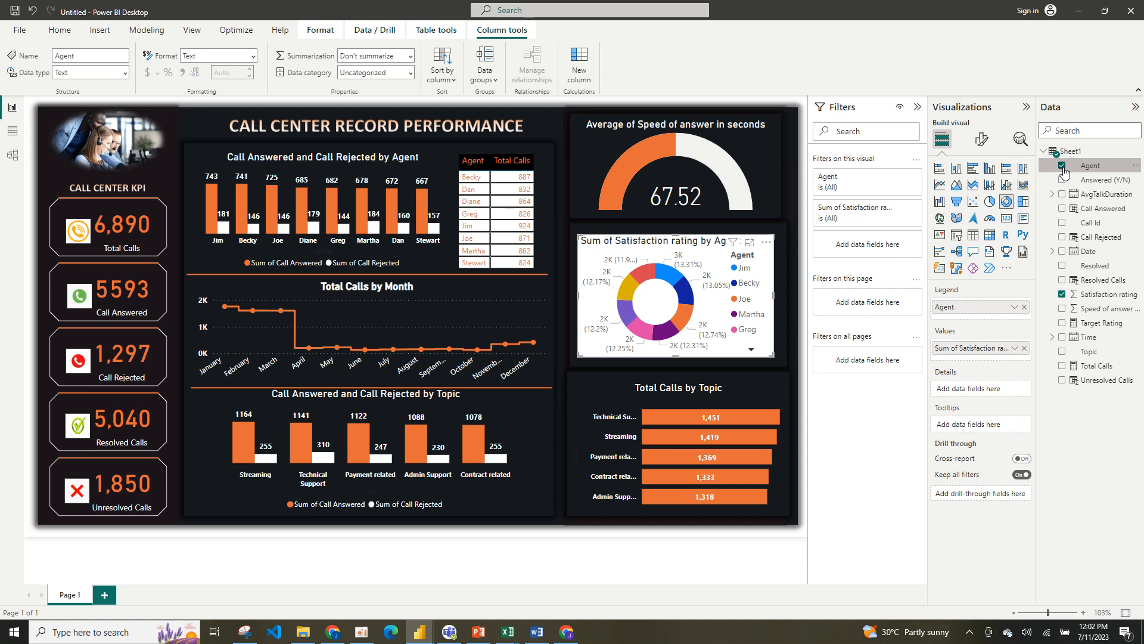
left_click(1015, 348)
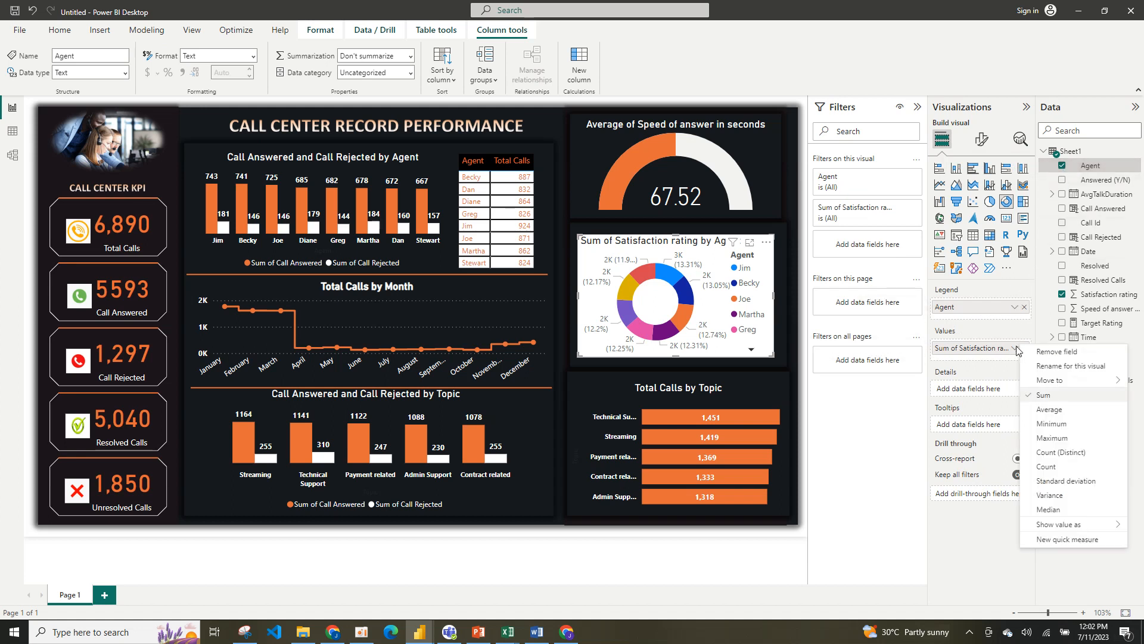
left_click(1051, 410)
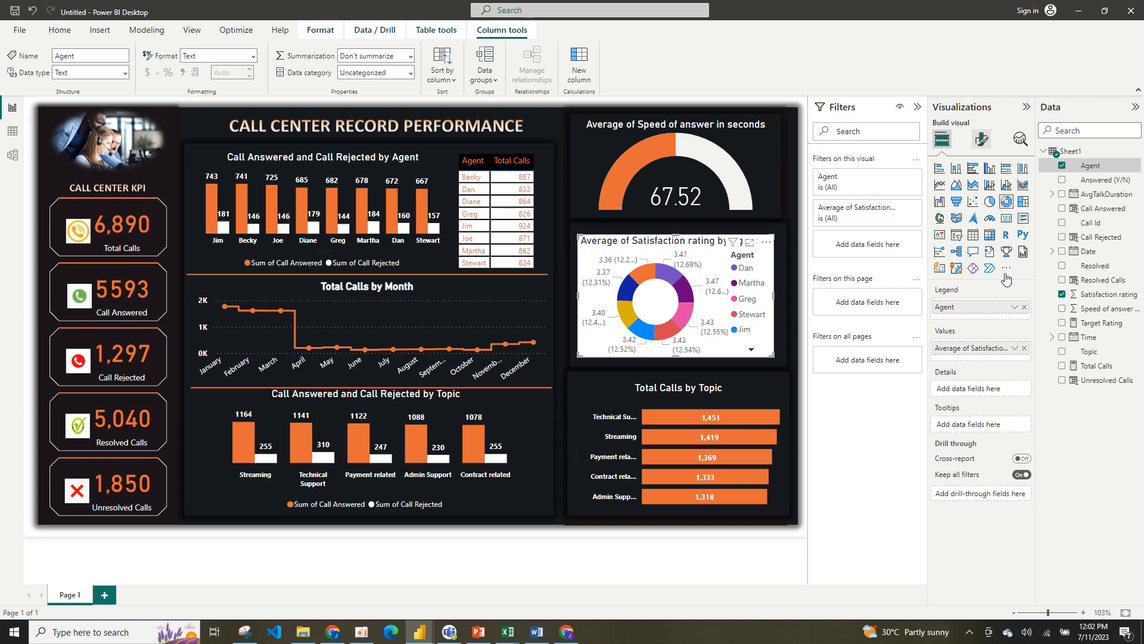
Turn off the donut chart's legend title and set the legend position to Bottom center.
left_click(983, 142)
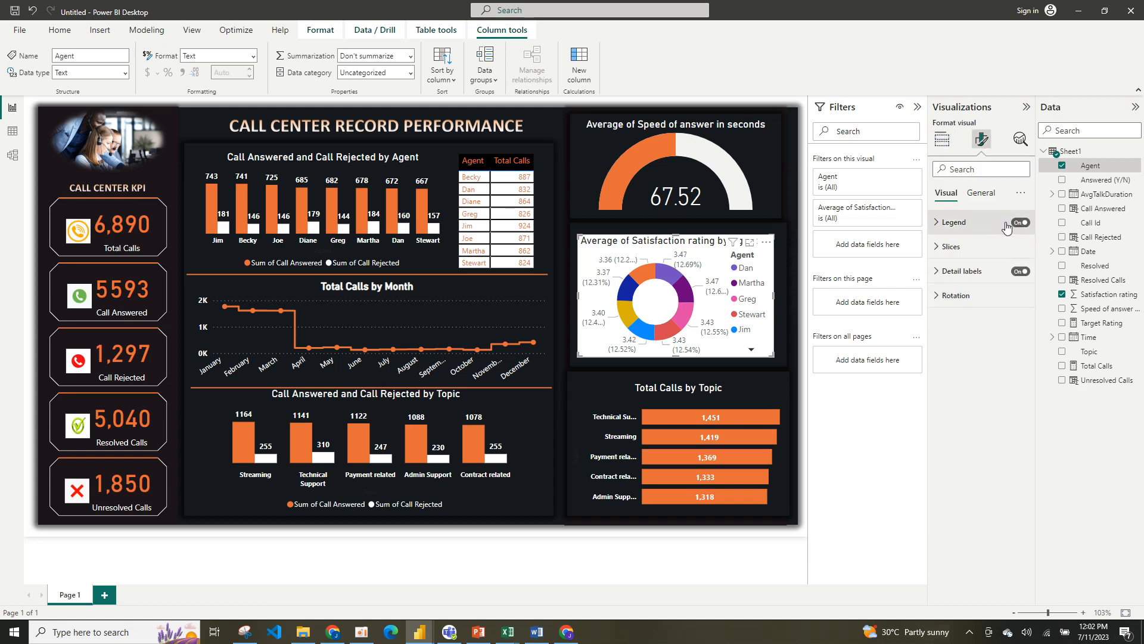
left_click(963, 225)
left_click(1012, 342)
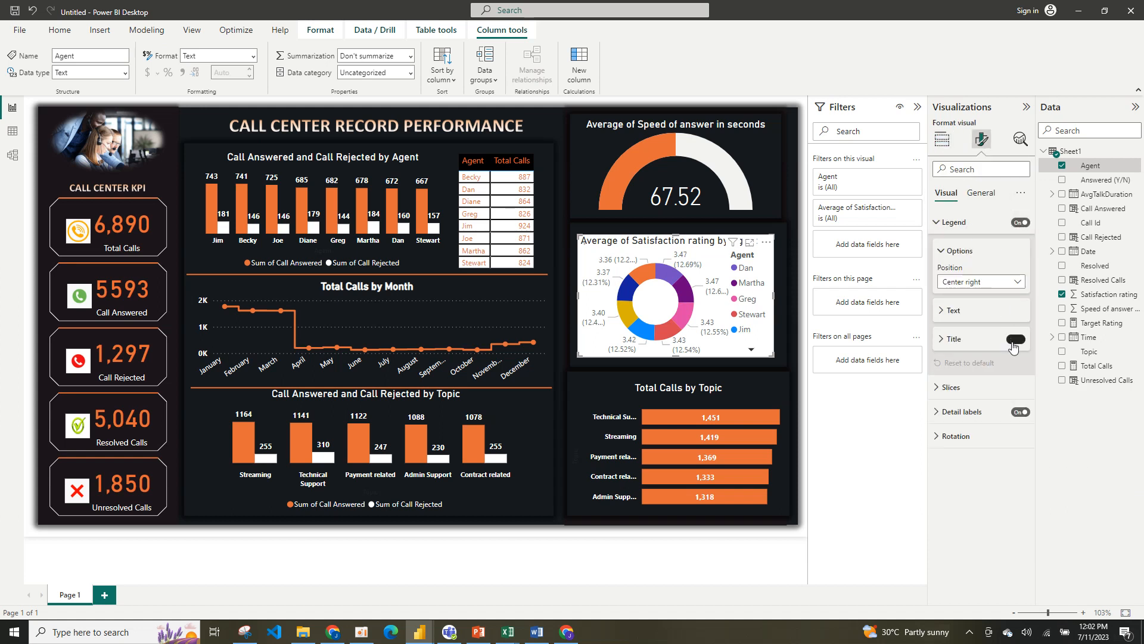
left_click(940, 223)
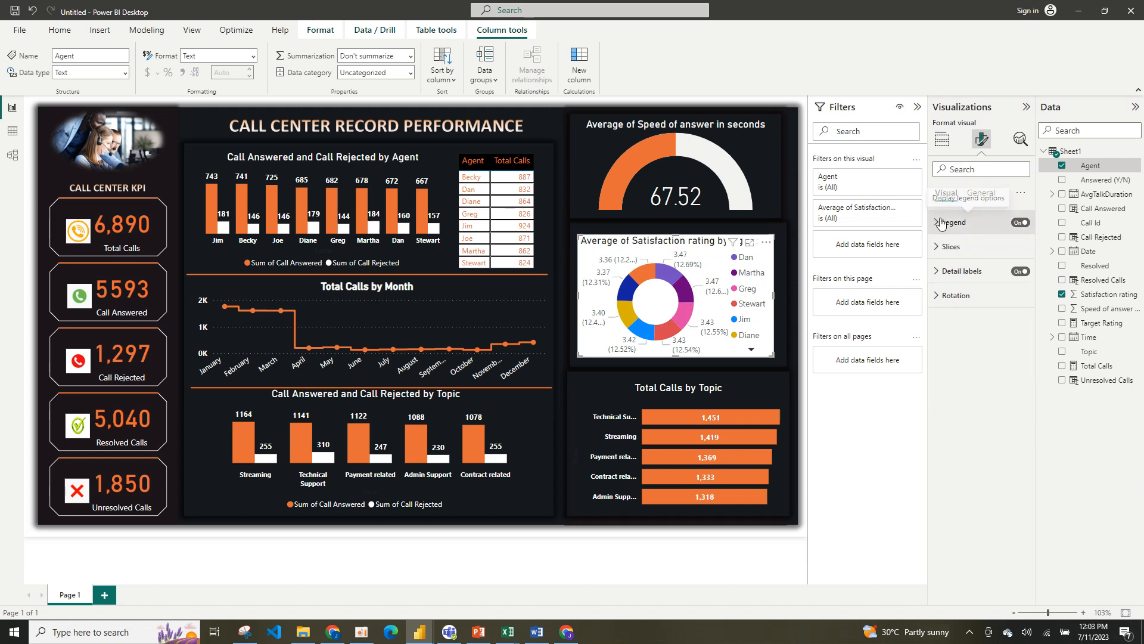
left_click(940, 223)
left_click(973, 288)
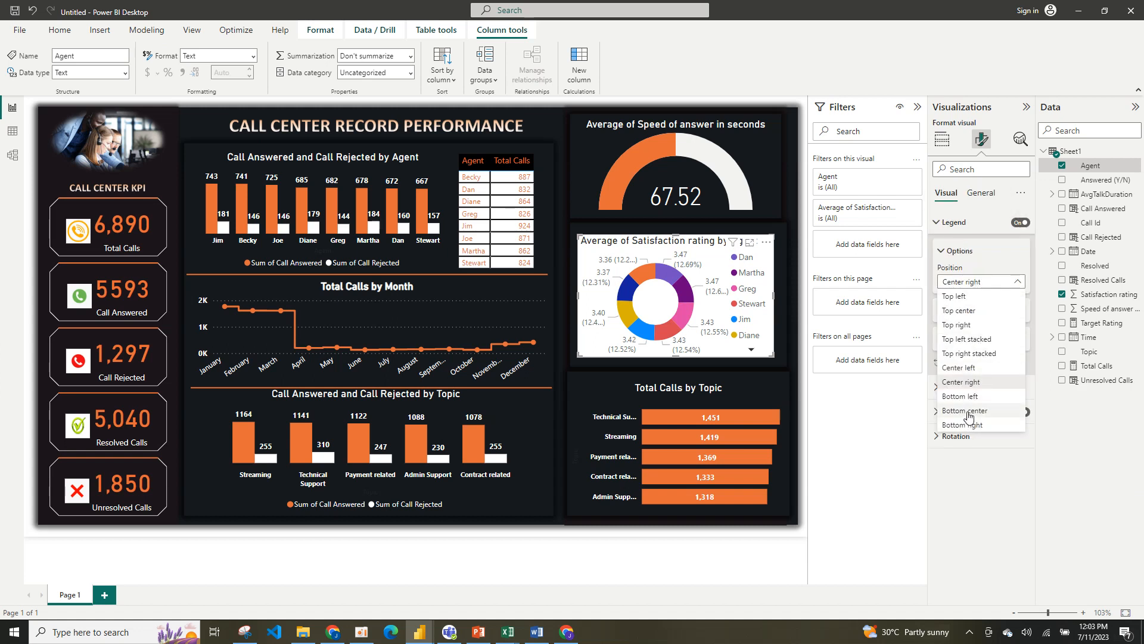
left_click(945, 264)
left_click(946, 251)
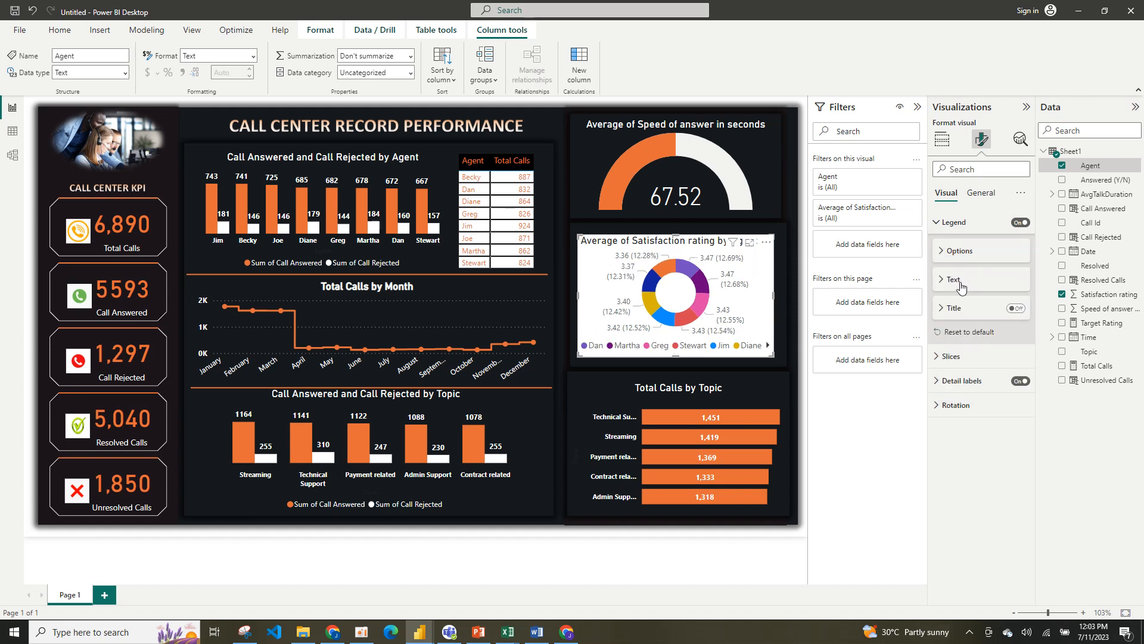
Set the donut chart's legend text color to white.
left_click(961, 288)
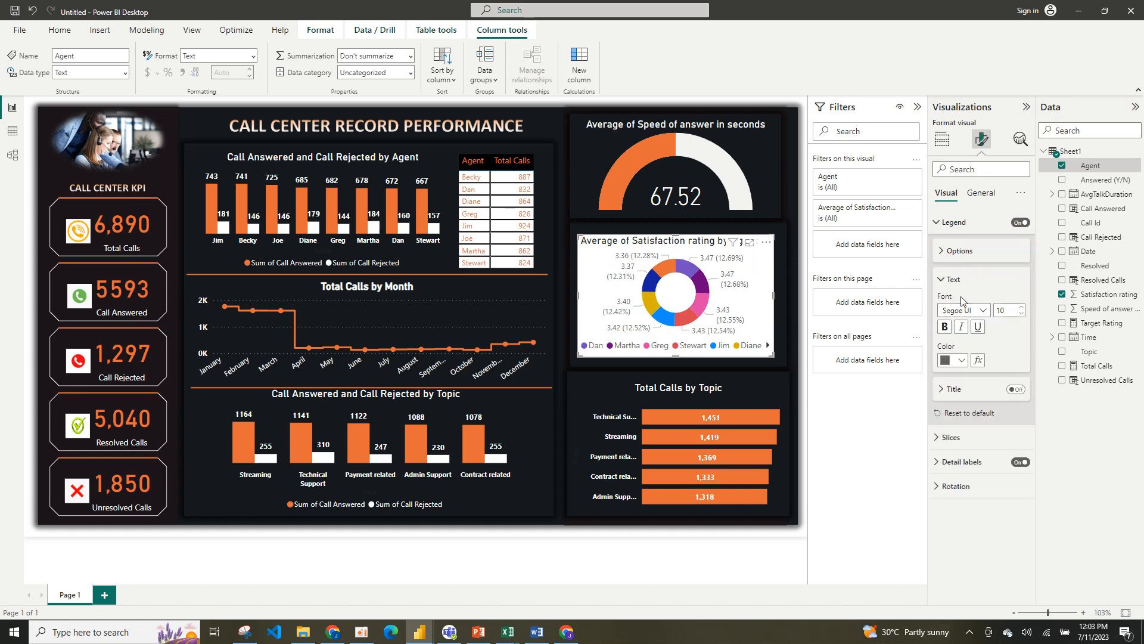
left_click(960, 360)
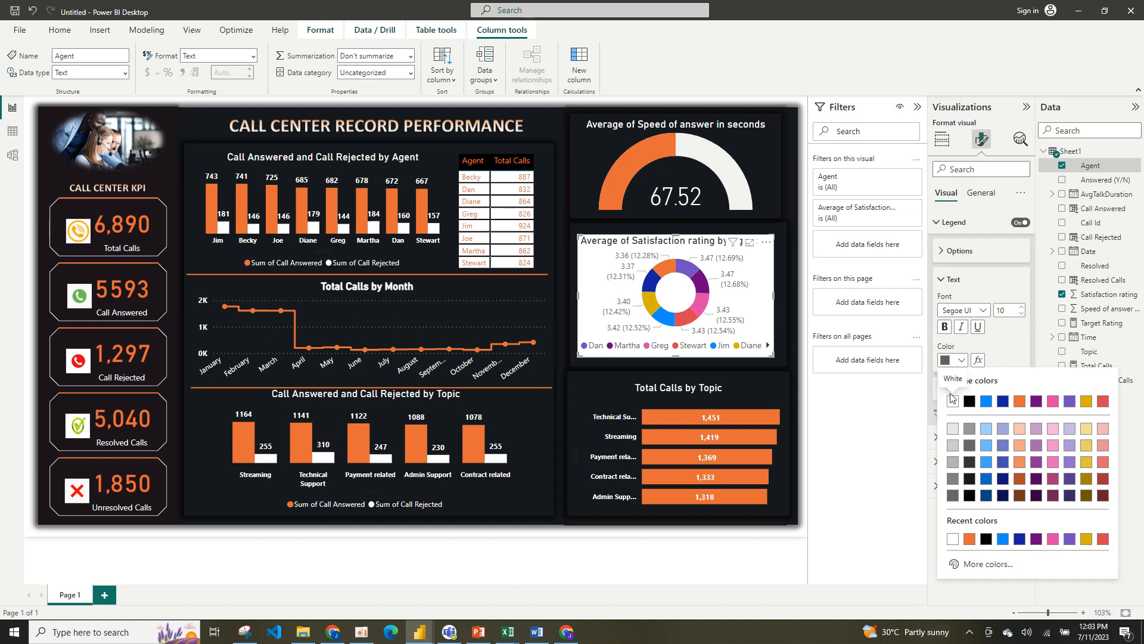
left_click(953, 403)
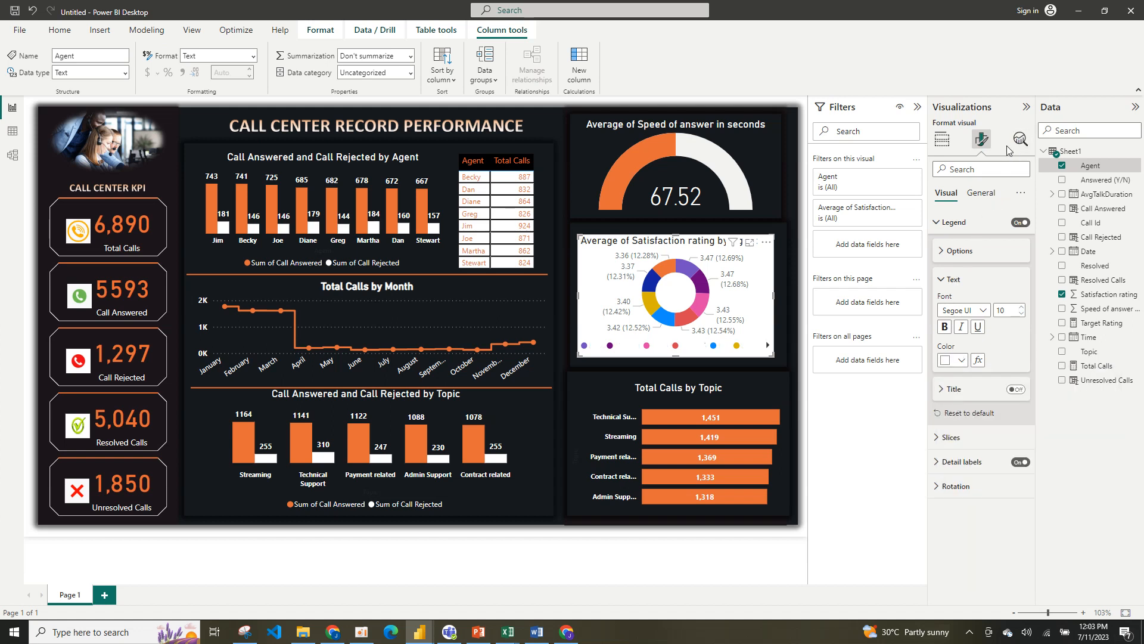
Turn off the donut chart's background.
left_click(941, 142)
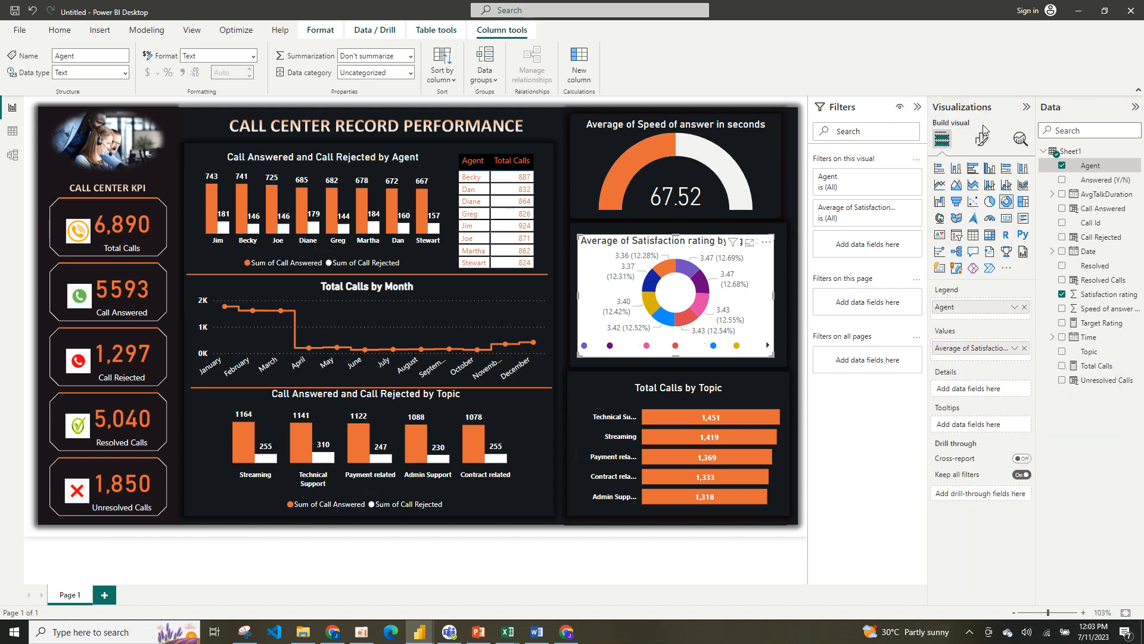
left_click(983, 148)
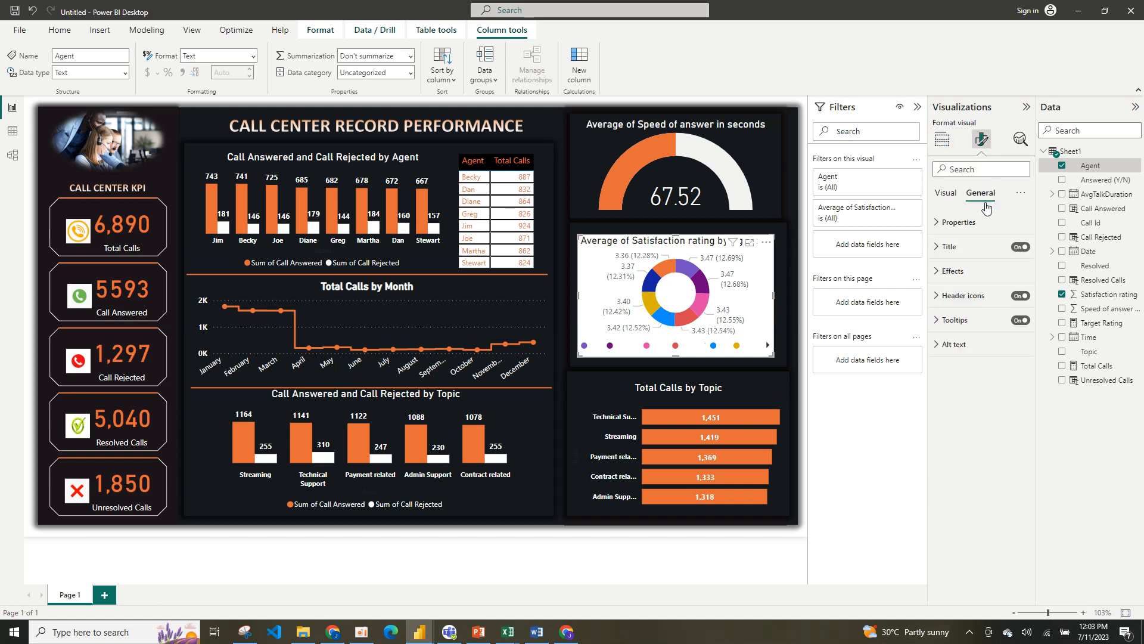
left_click(981, 193)
left_click(969, 271)
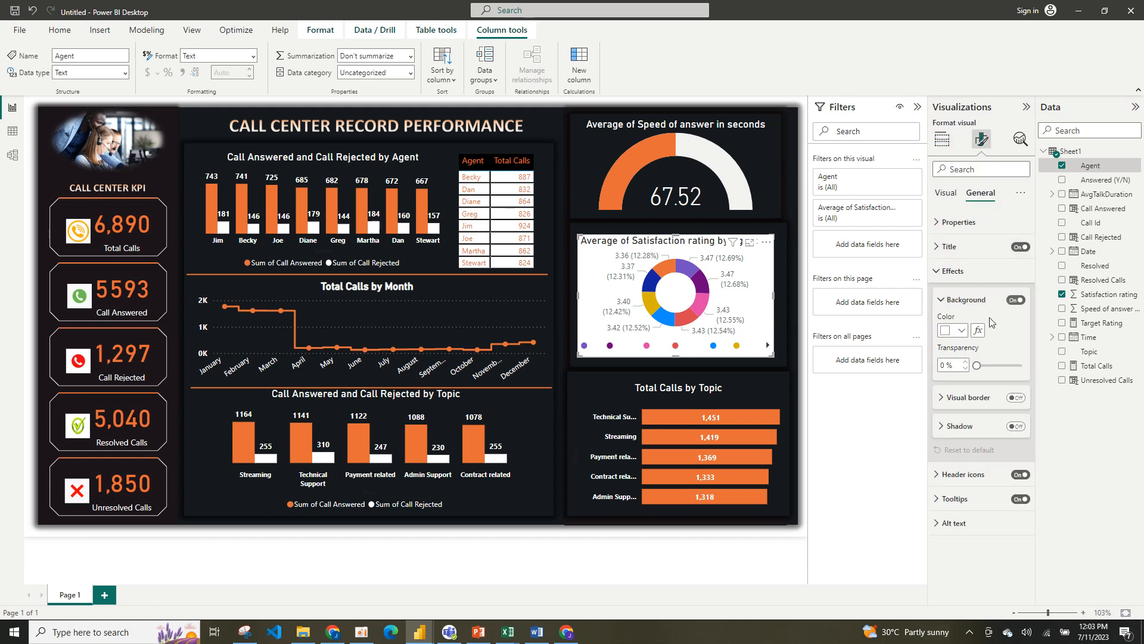
left_click(1013, 301)
left_click(948, 274)
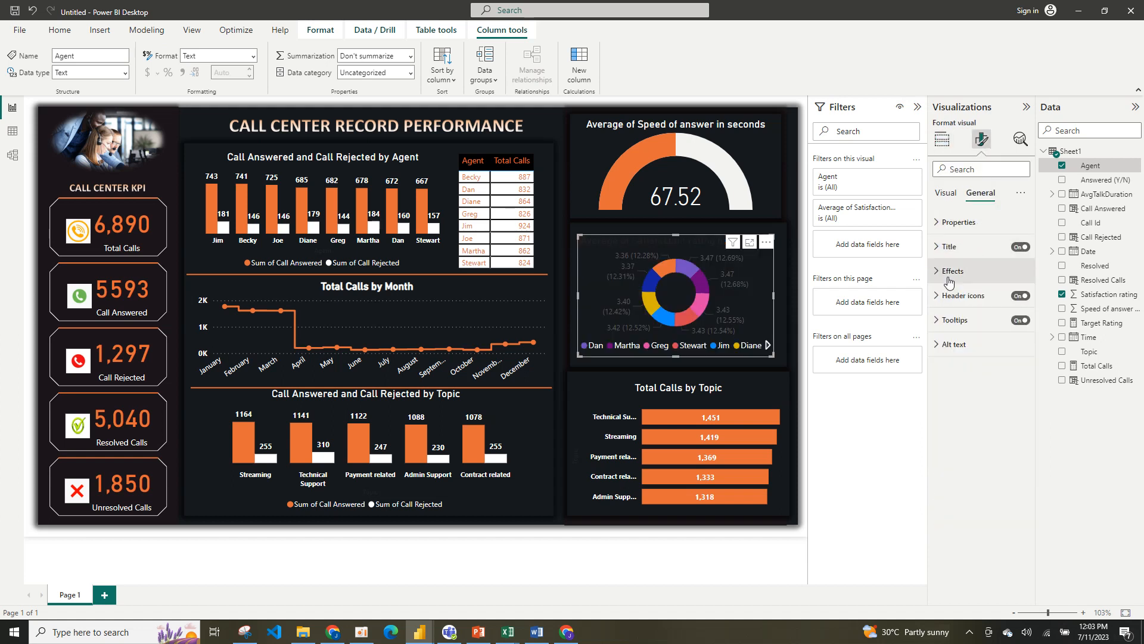
Set the donut chart's detail label contents to Data value.
left_click(948, 193)
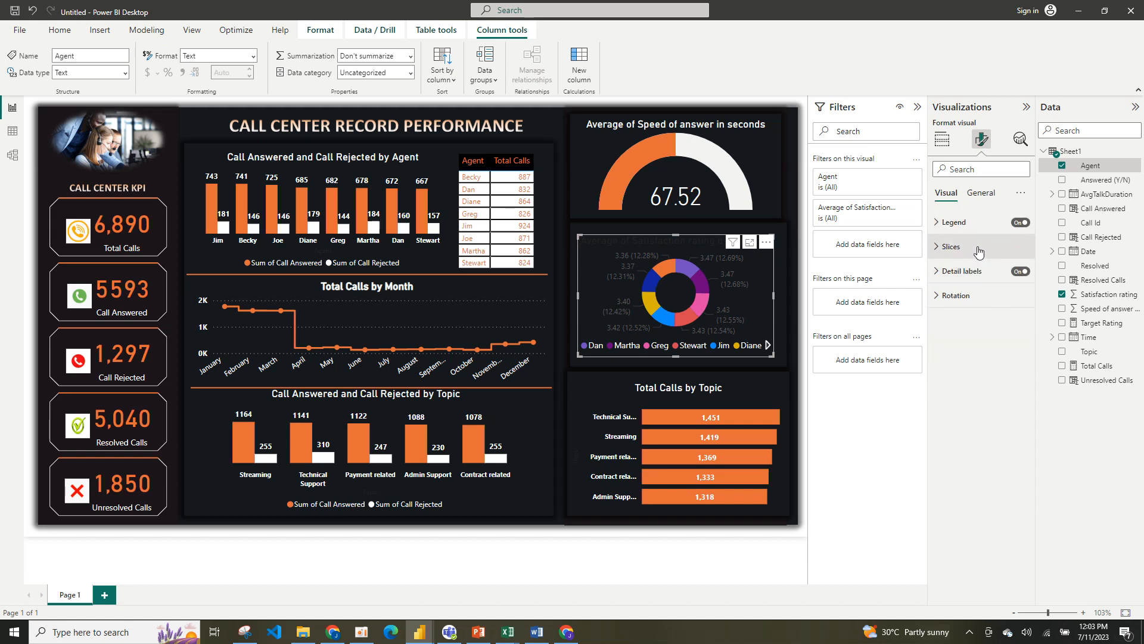
left_click(973, 273)
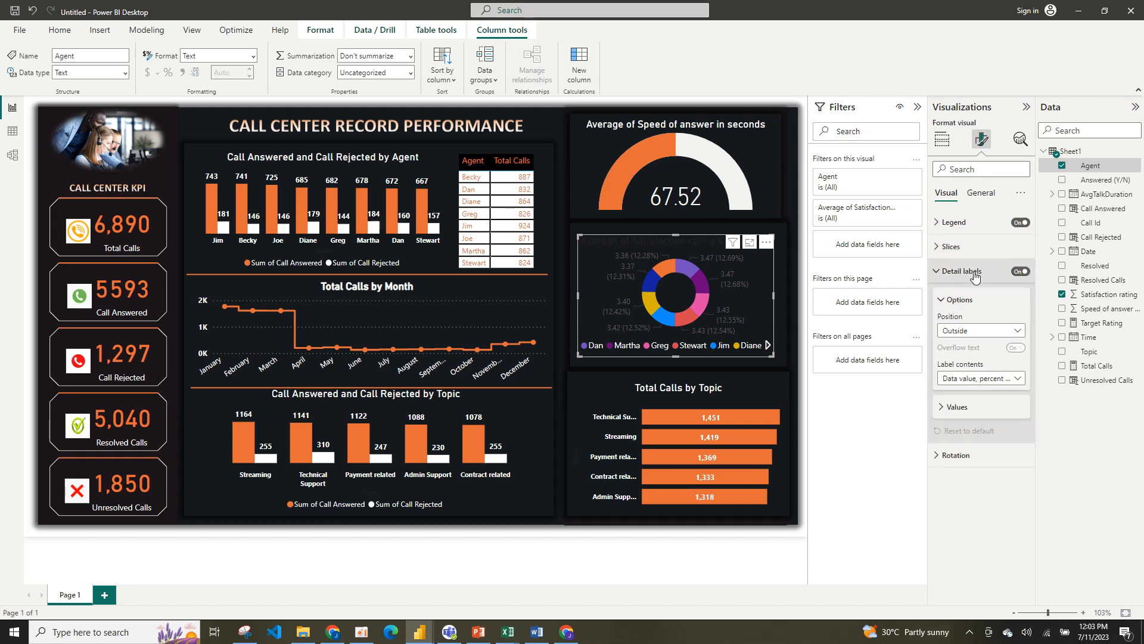
left_click(983, 337)
left_click(1027, 426)
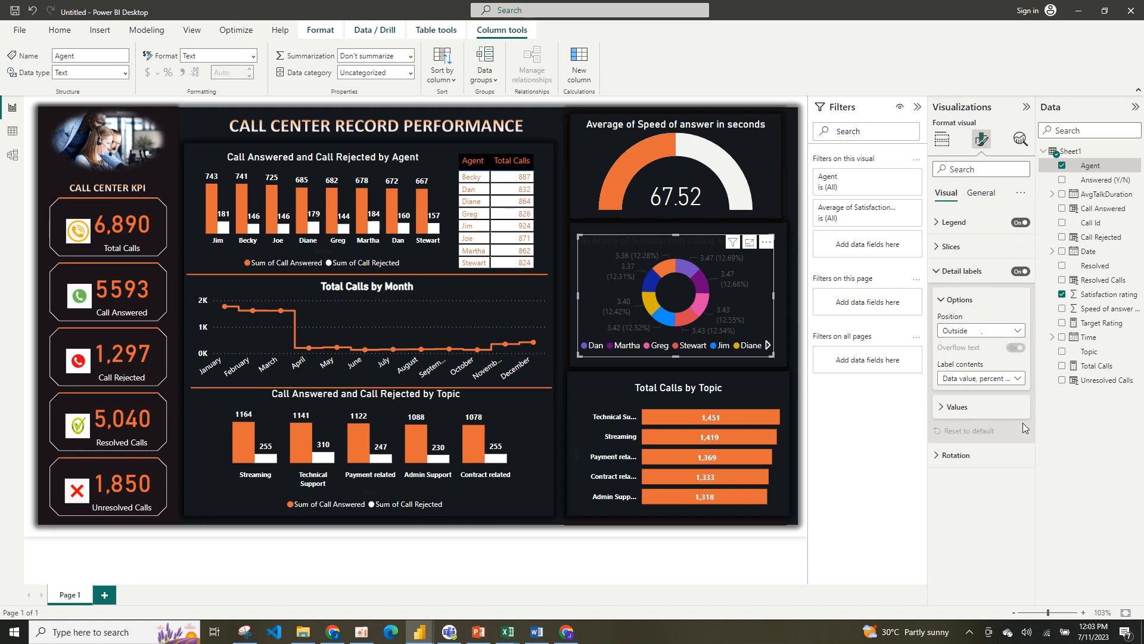
left_click(981, 378)
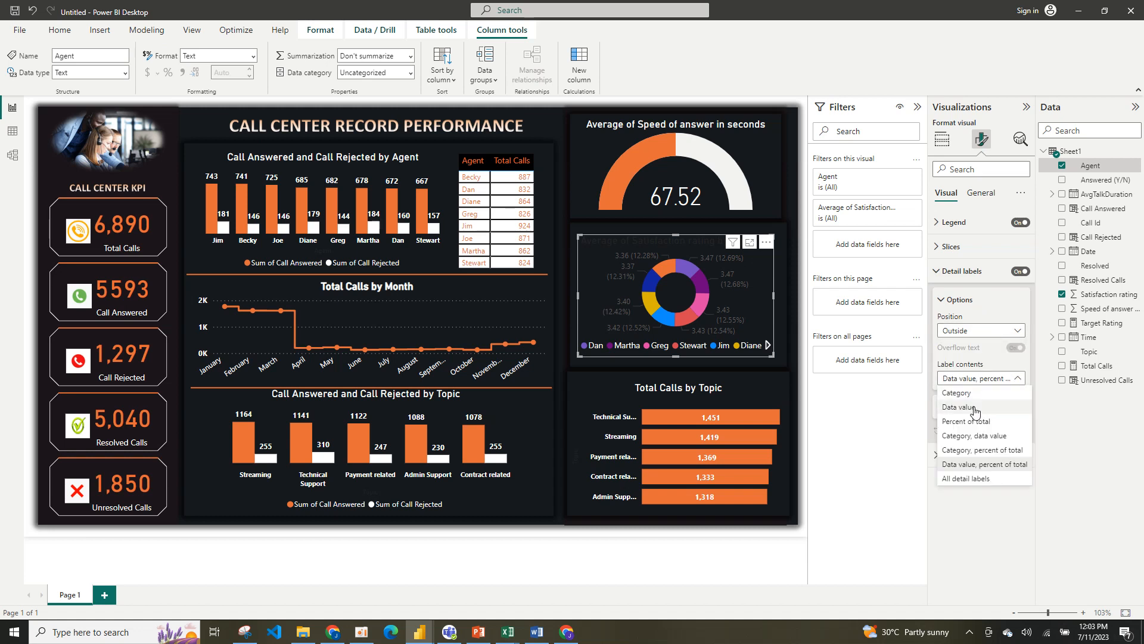
left_click(971, 412)
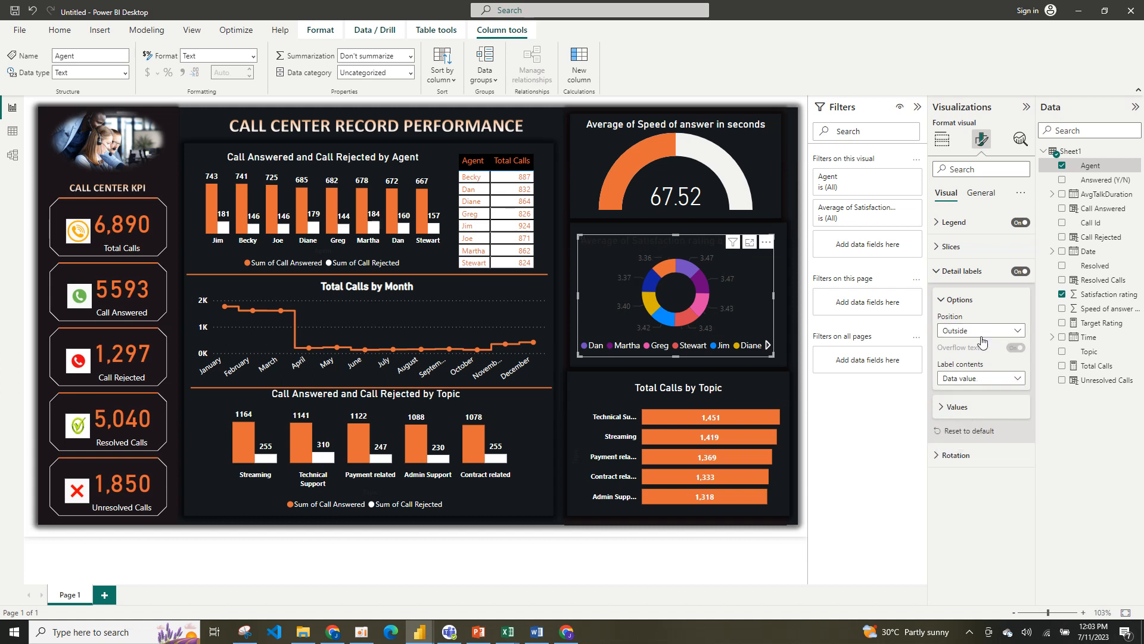
Set the text color of the donut chart's detail label values to white.
left_click(966, 407)
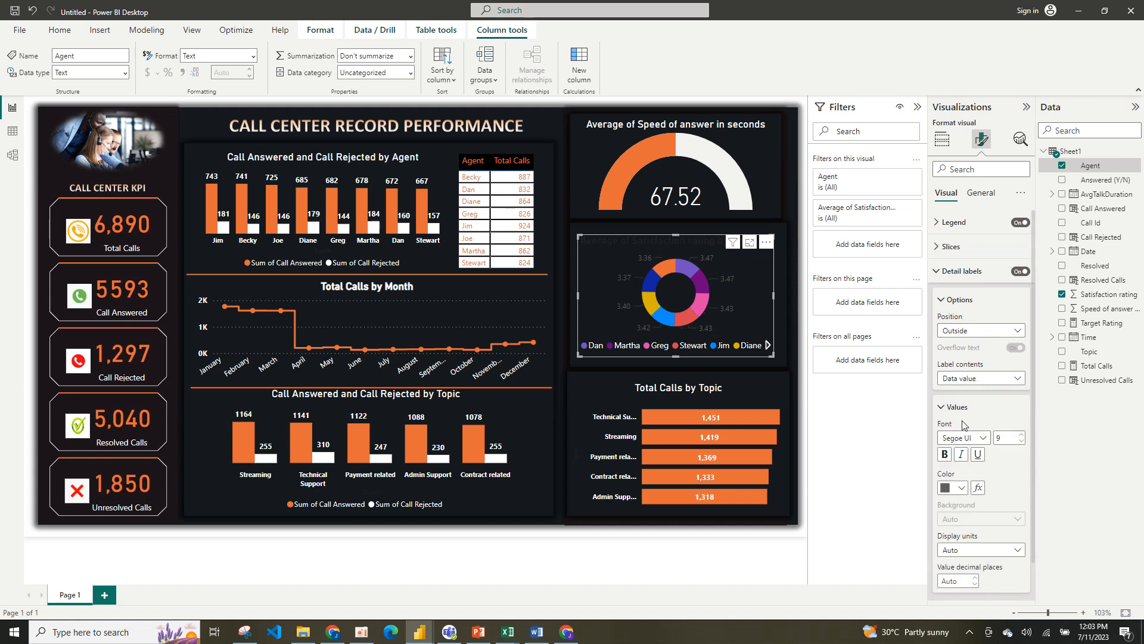
left_click(962, 488)
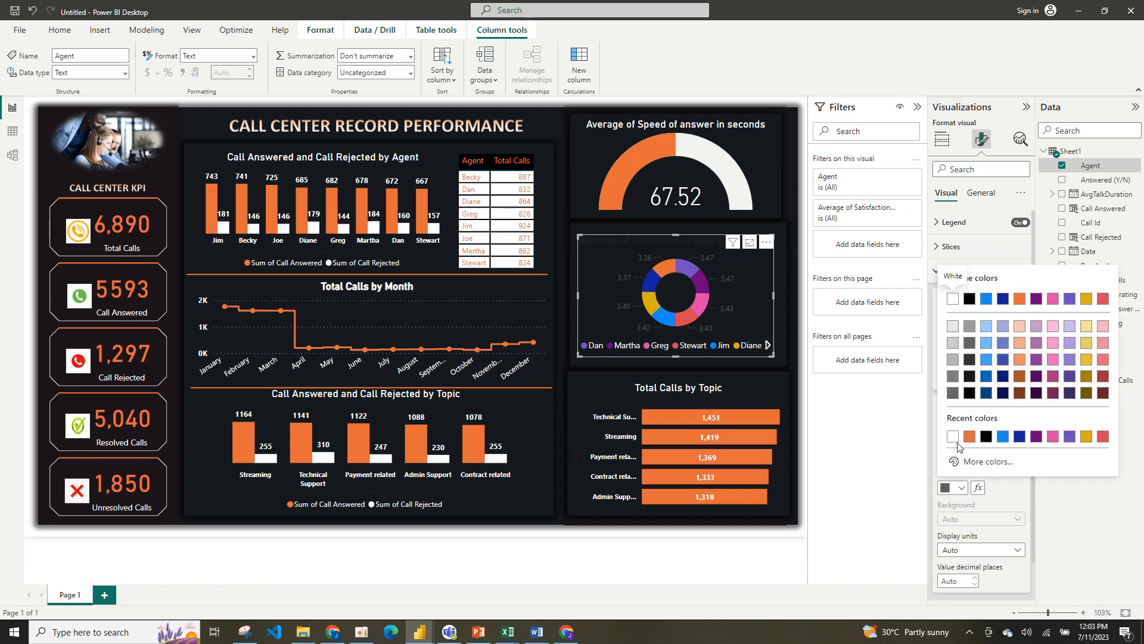
left_click(953, 436)
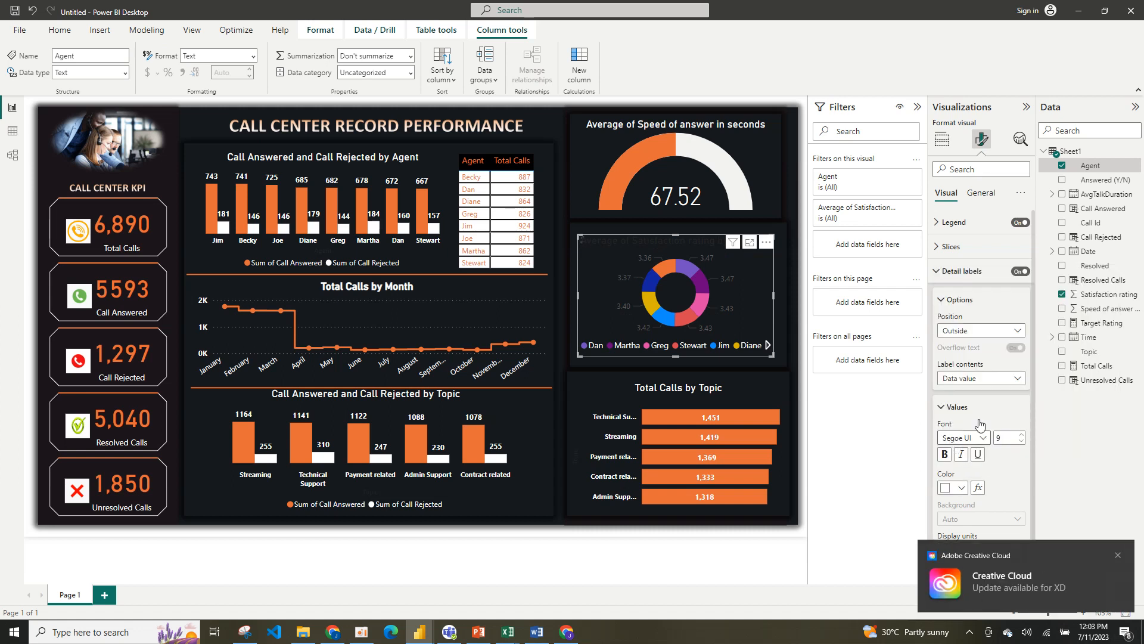
Dismiss the Creative Cloud notification and enlarge the donut chart at two opposite corners to fill its panel.
left_click(1118, 555)
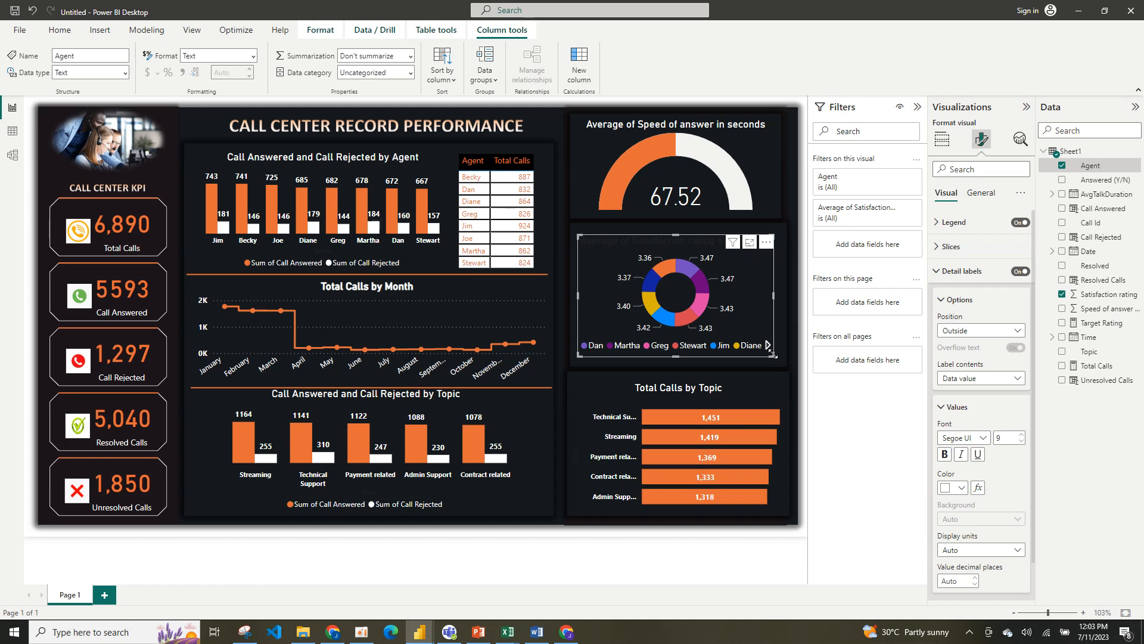
left_click_drag(773, 354, 786, 371)
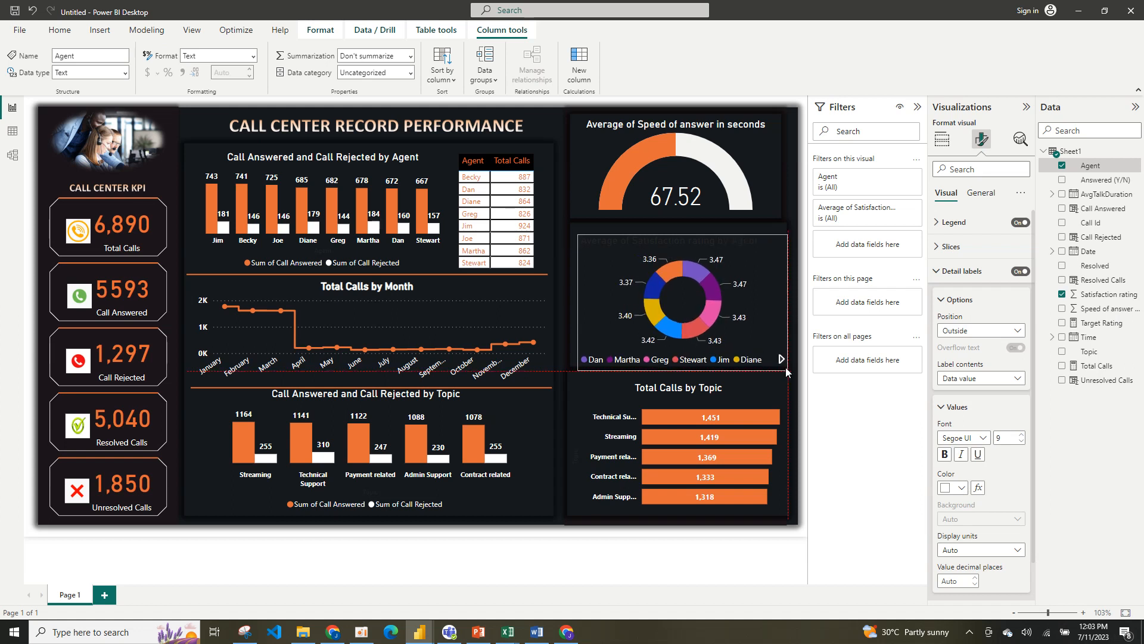
left_click_drag(578, 235, 575, 227)
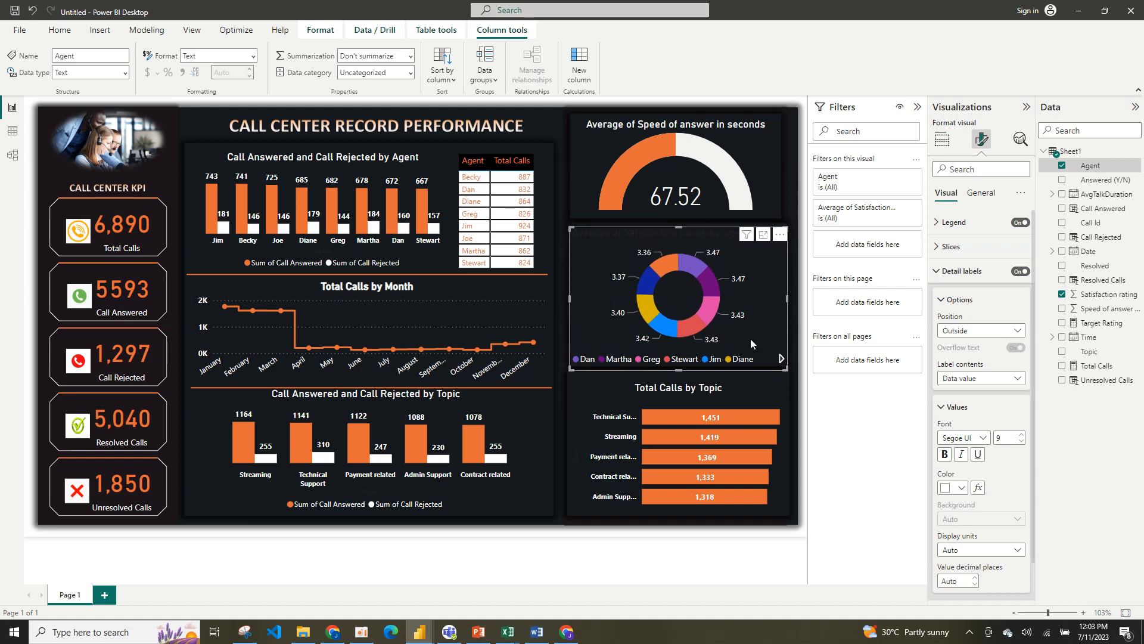
Make the donut chart's detail label values bold with font size 8.
left_click(942, 300)
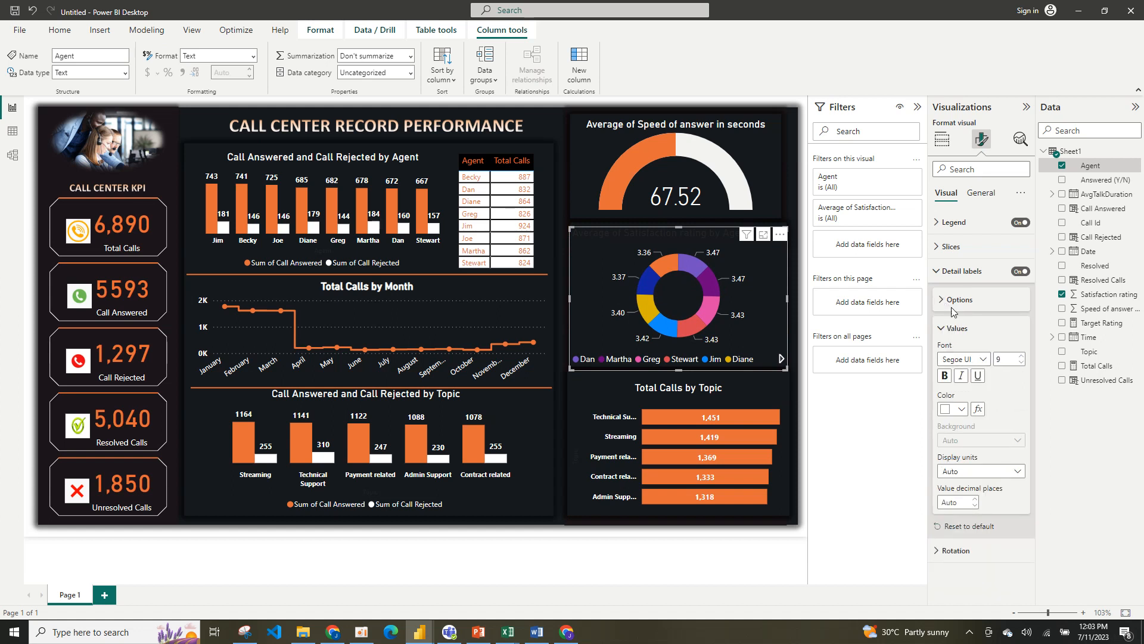
left_click(1020, 362)
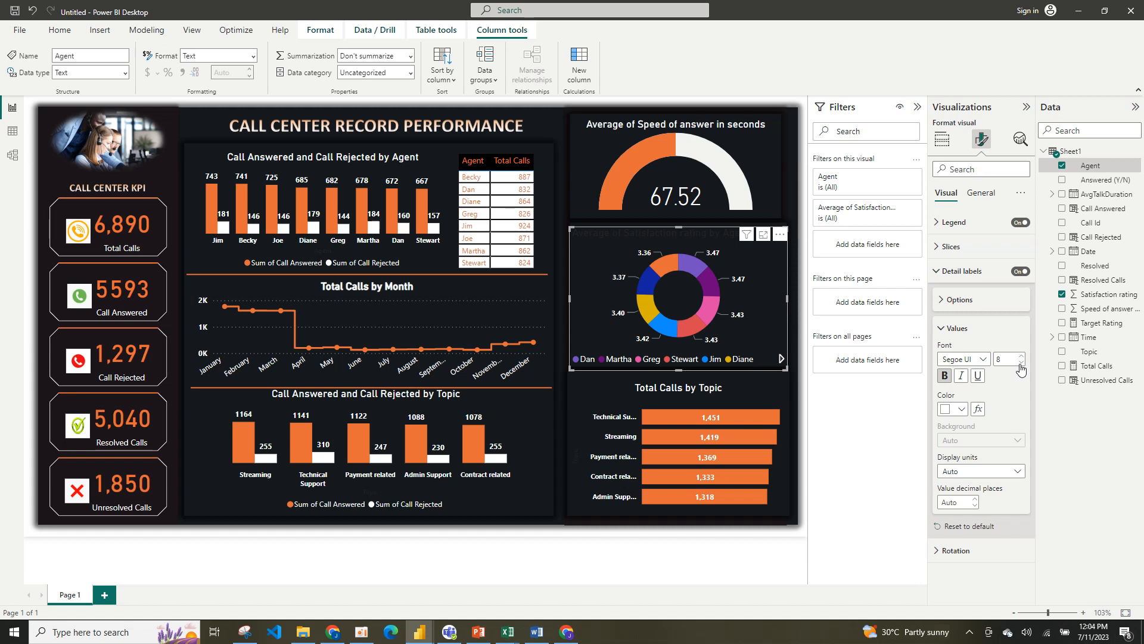
left_click(946, 274)
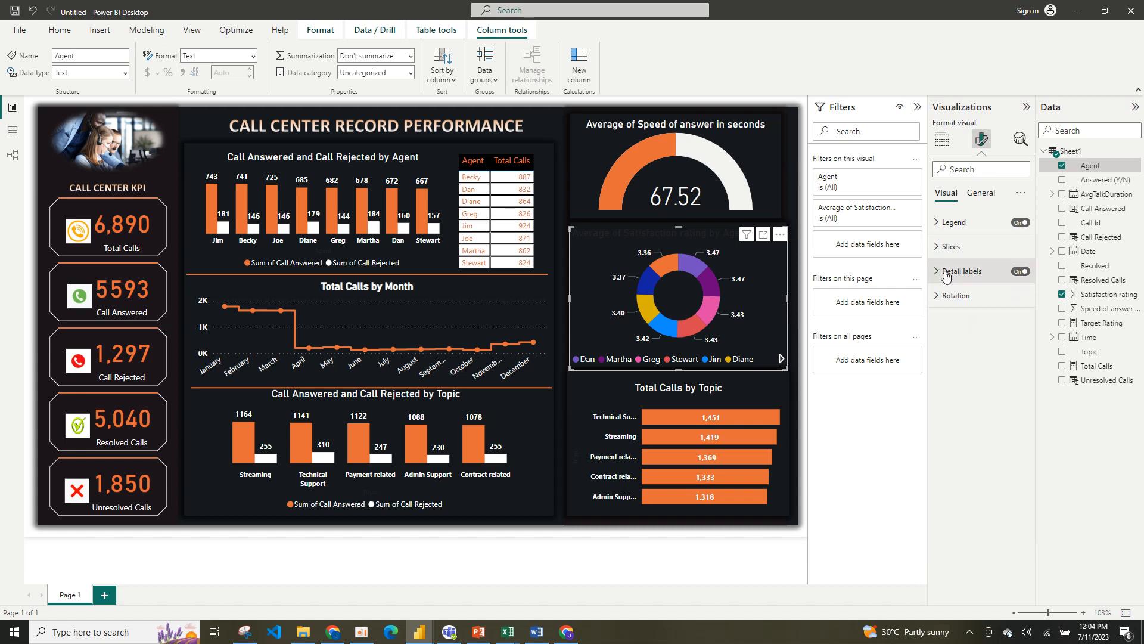
Set the donut chart's legend text size to 8.
left_click(961, 230)
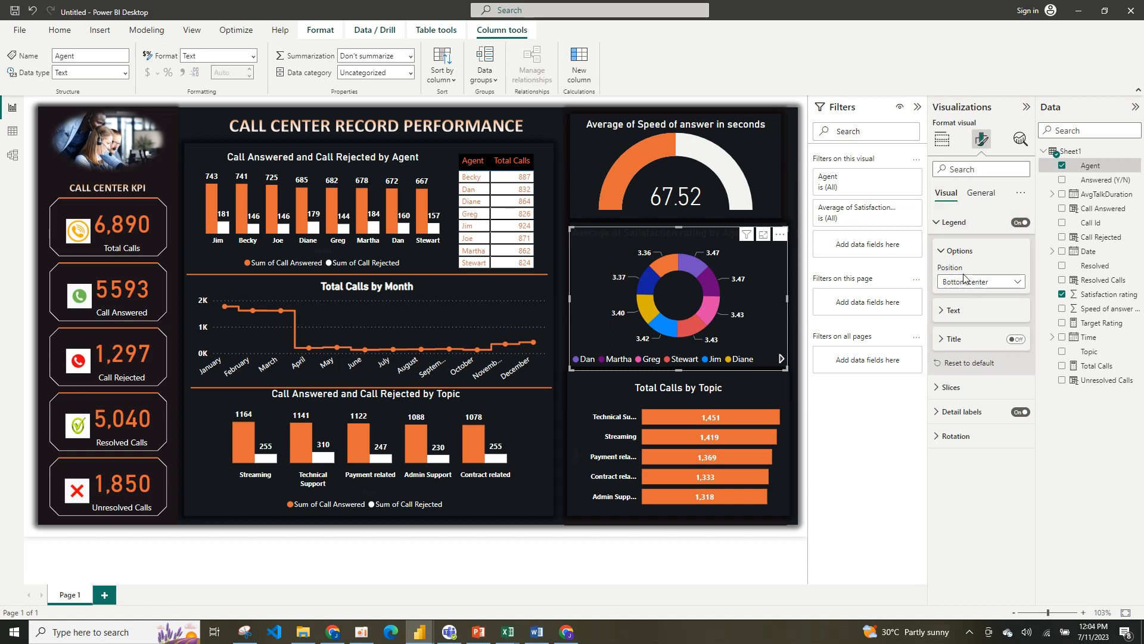
left_click(981, 319)
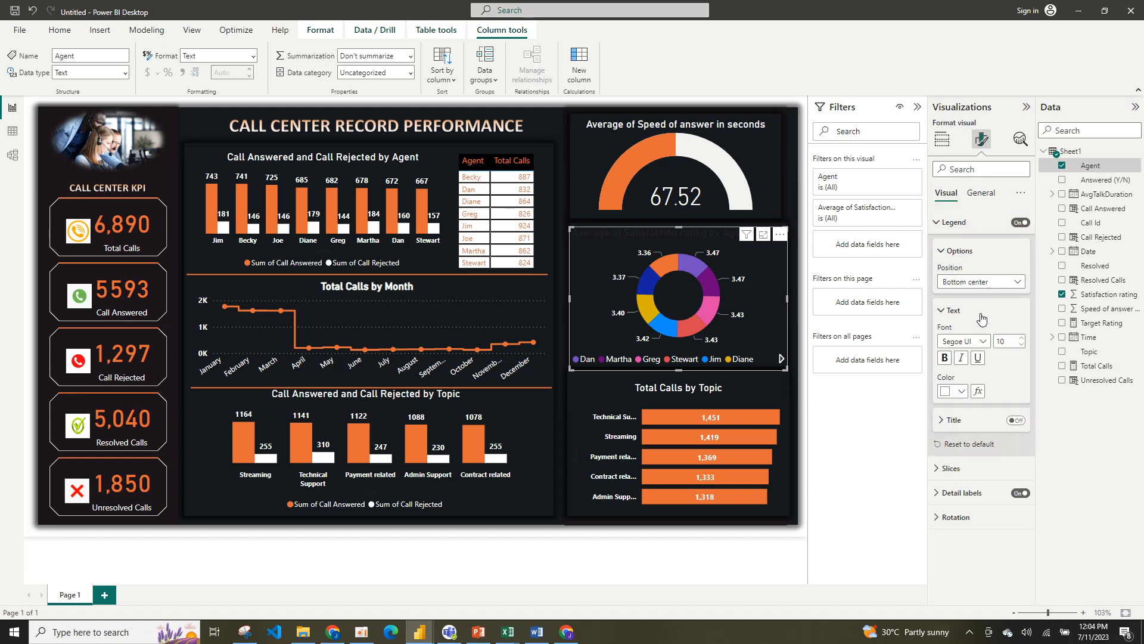
left_click(1021, 348)
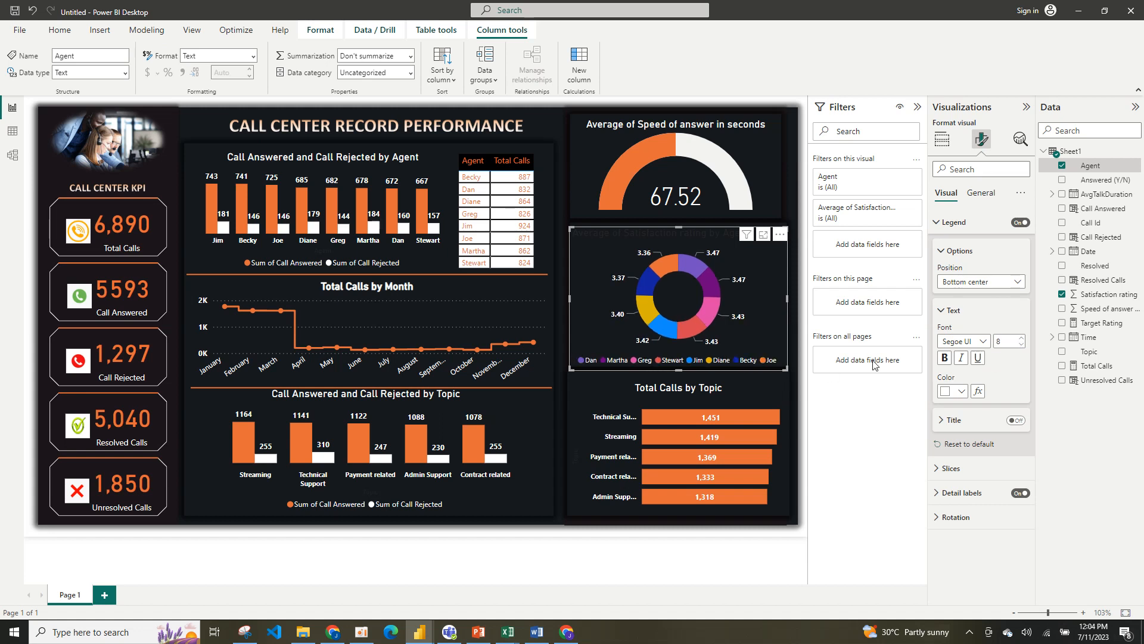
Make the donut chart's legend text bold.
left_click(944, 358)
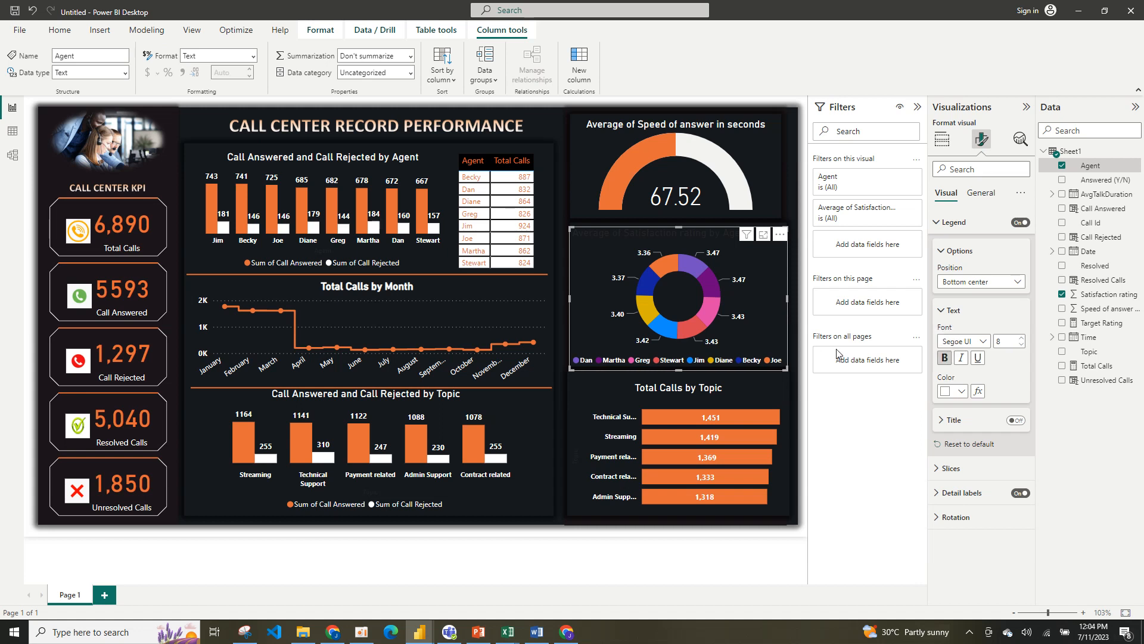
left_click(944, 312)
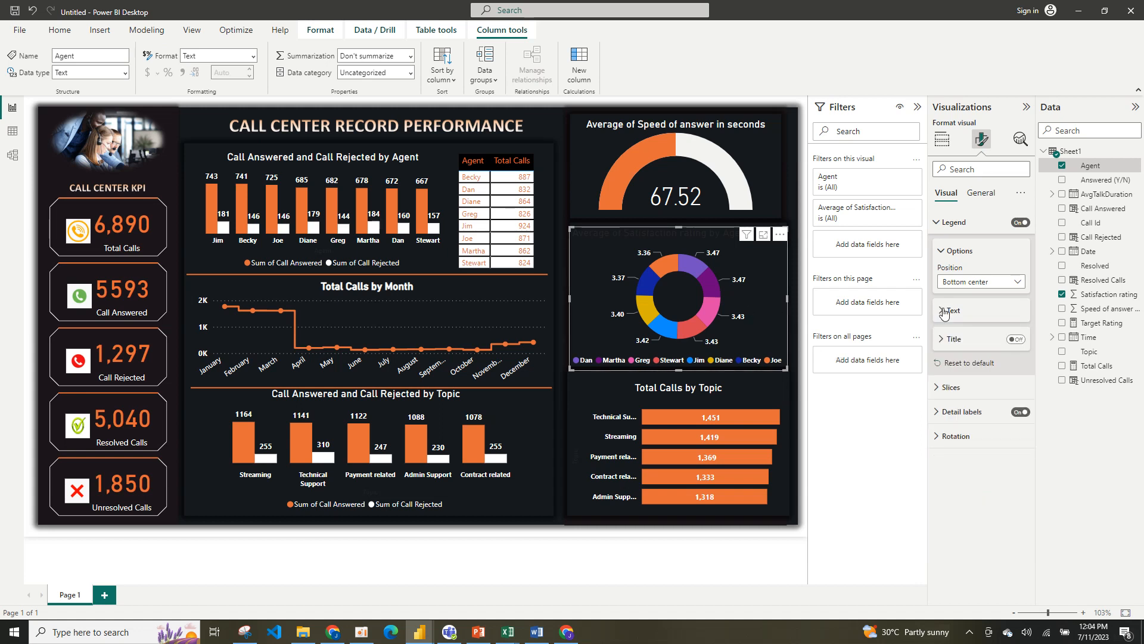
left_click(943, 254)
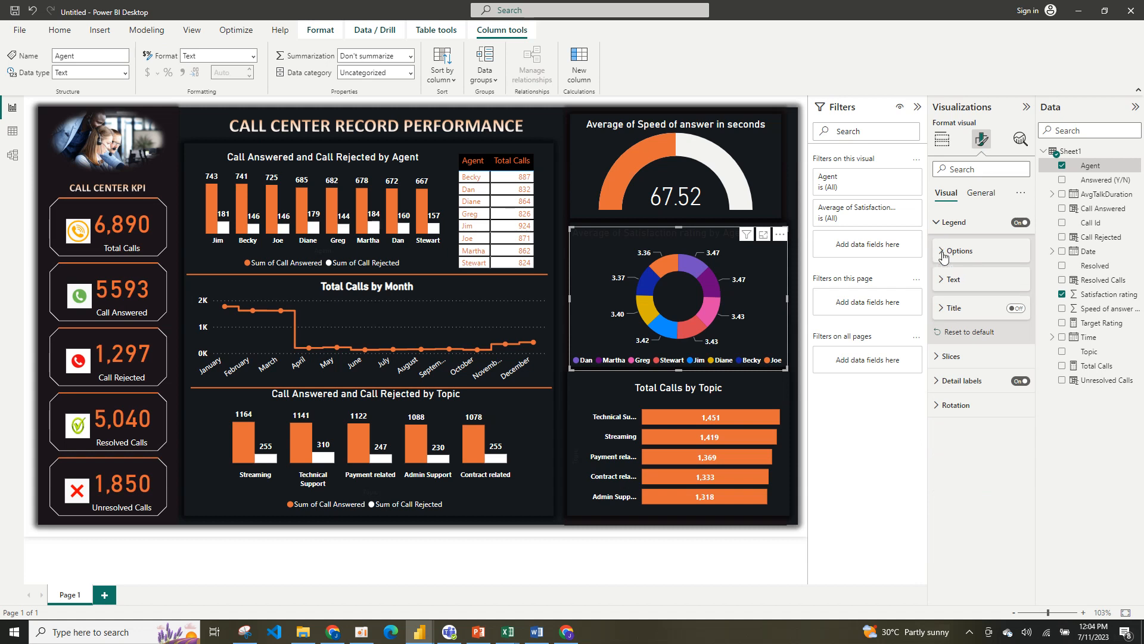
Change the donut chart's dark purple agent slice to white.
left_click(966, 358)
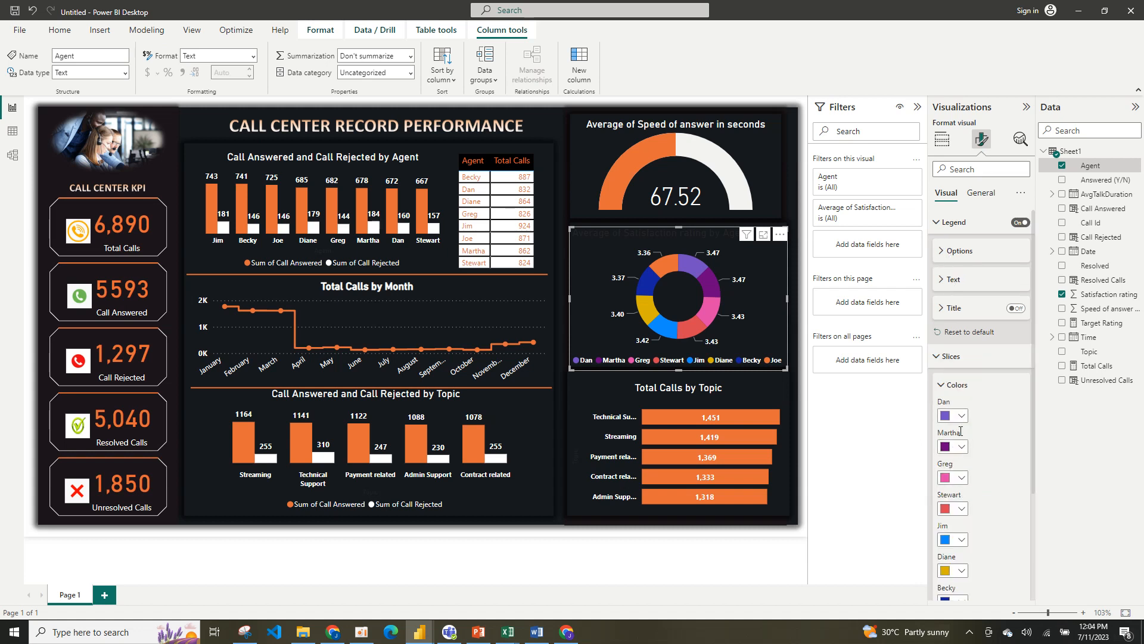
left_click(961, 447)
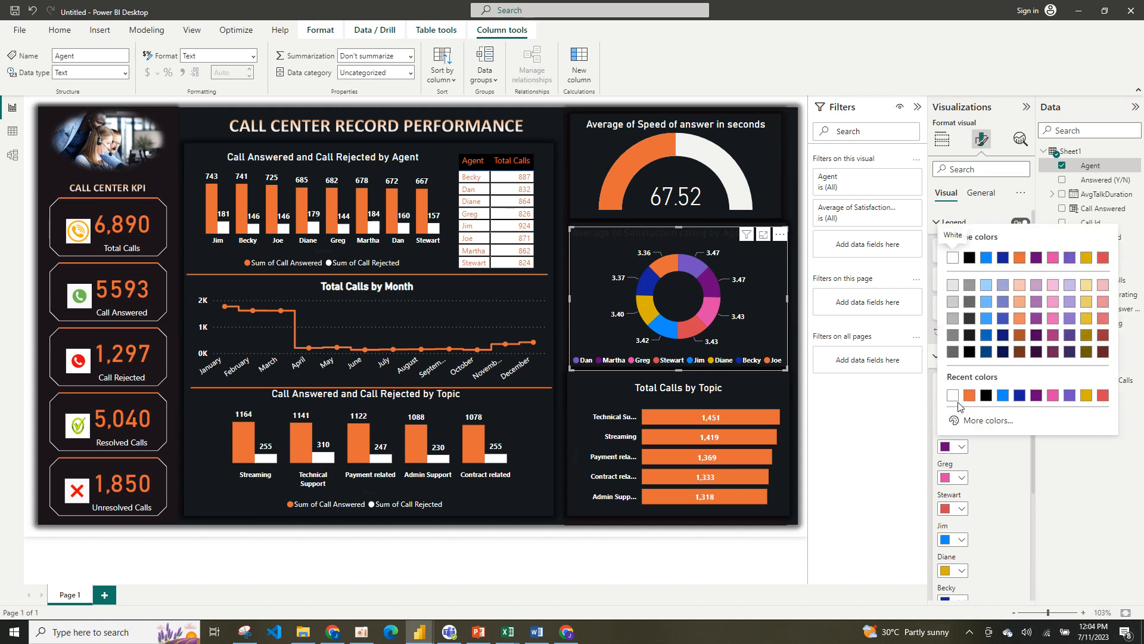
left_click(953, 395)
left_click(957, 384)
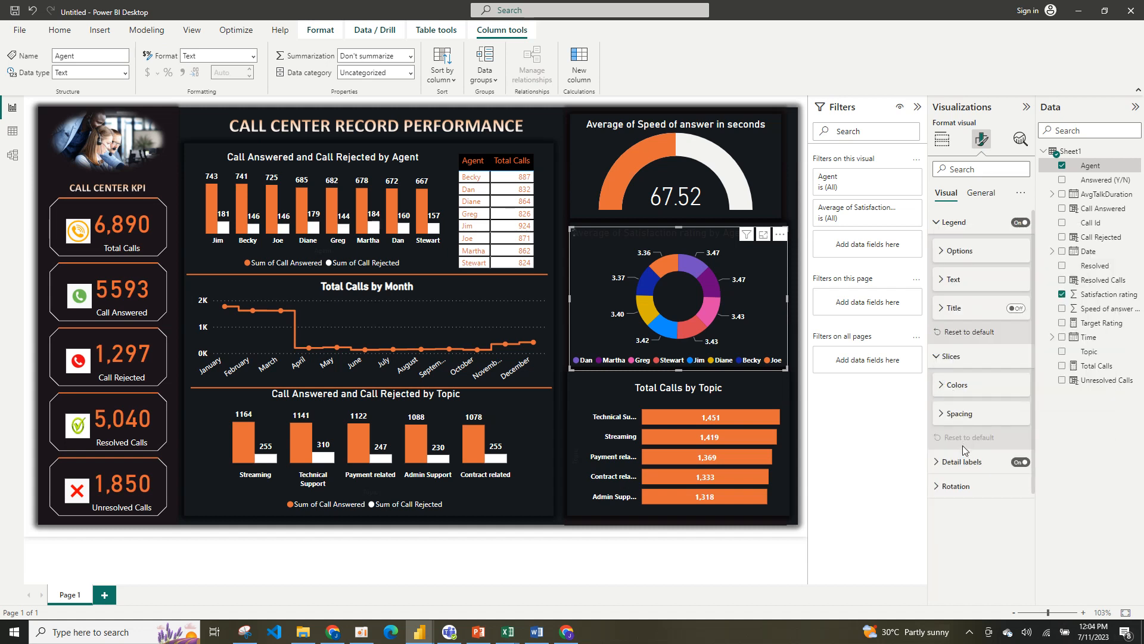
Change the donut chart's dark blue agent slice to light orange.
left_click(959, 384)
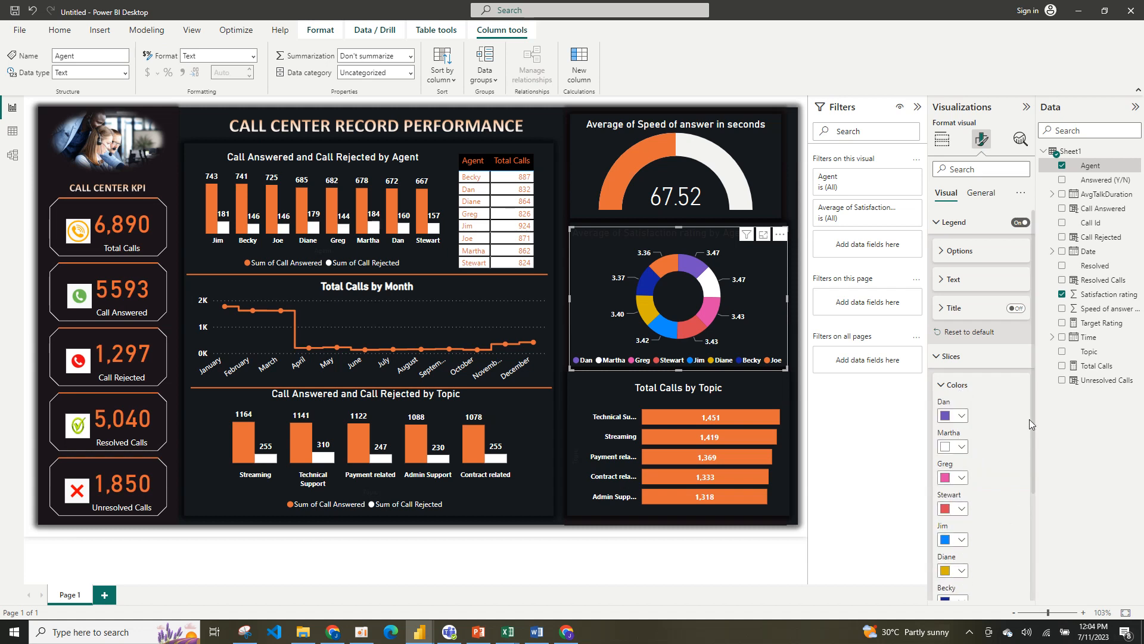
left_click_drag(1034, 463, 1037, 574)
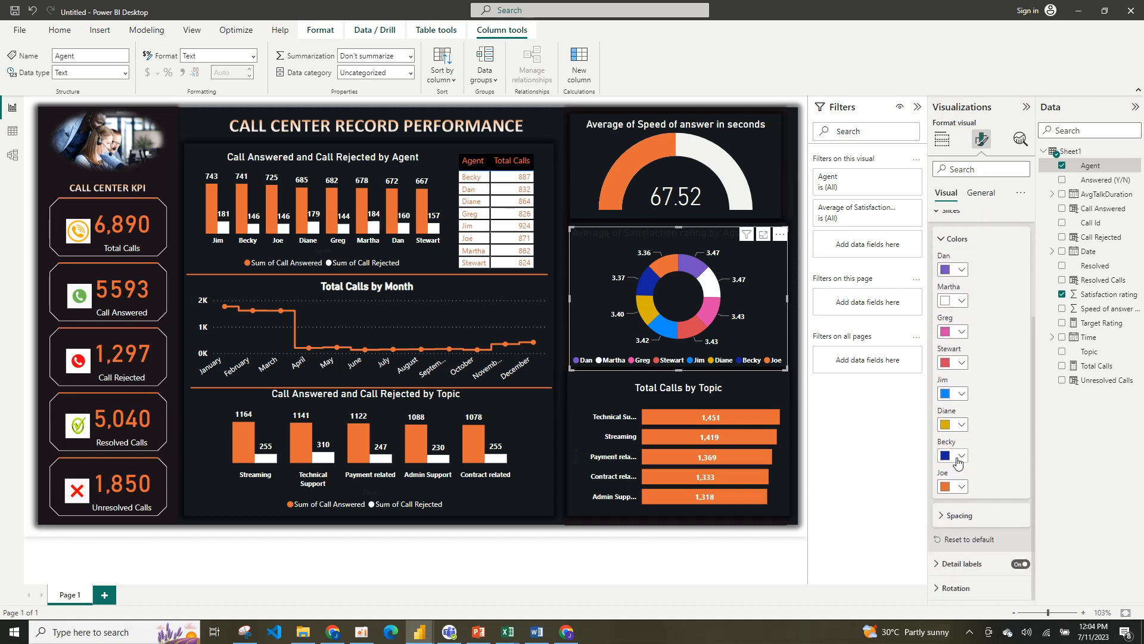
left_click(961, 458)
left_click(1018, 296)
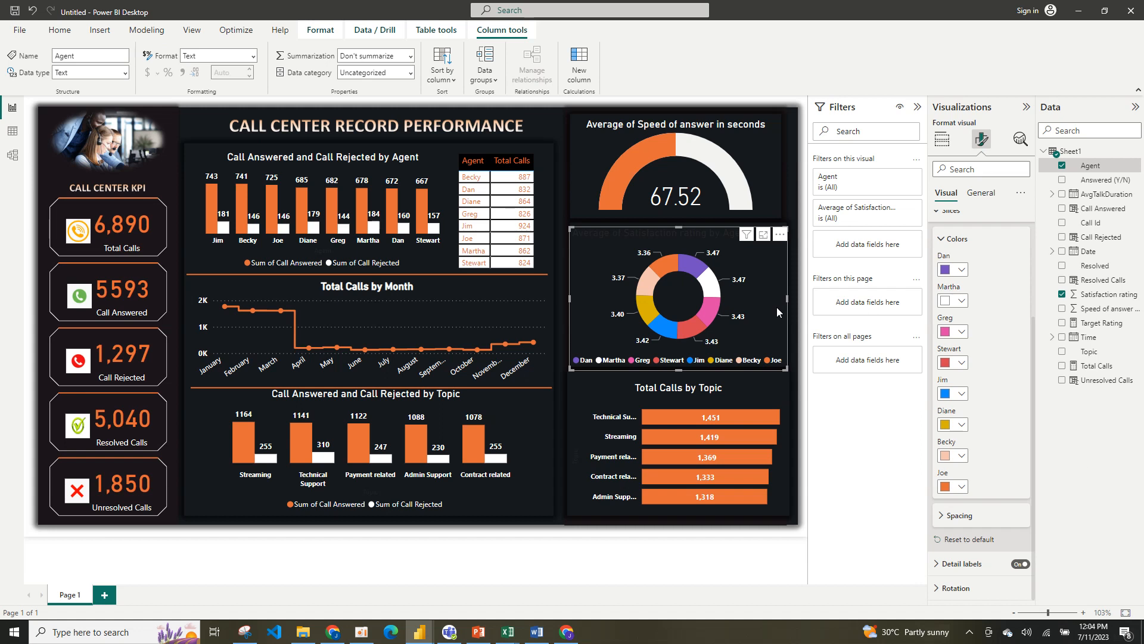
left_click(941, 140)
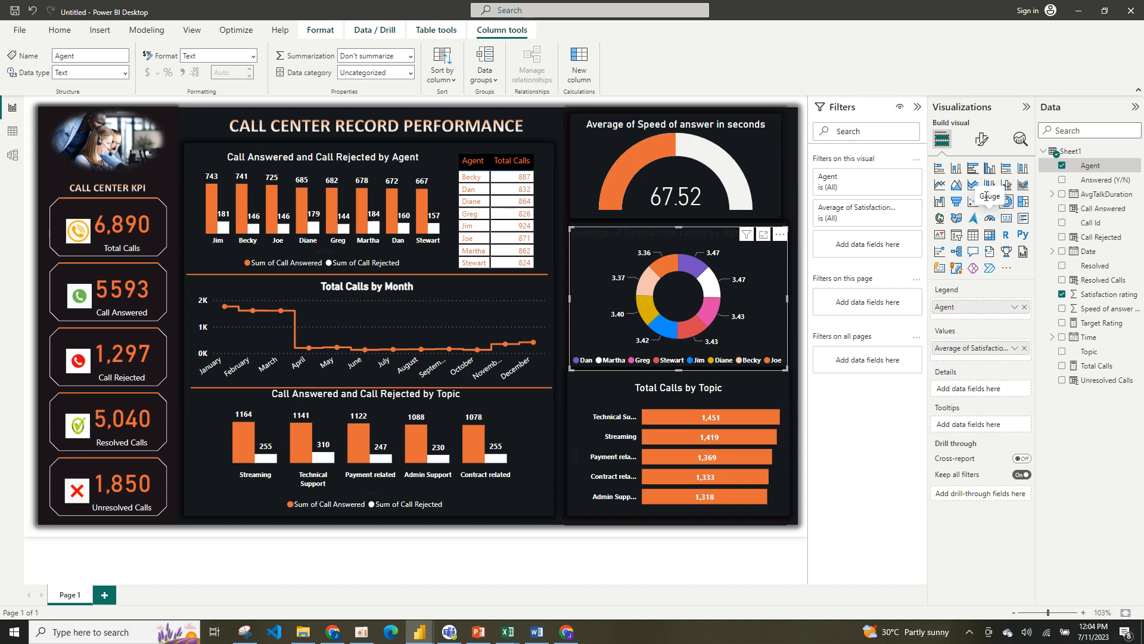
left_click(1007, 221)
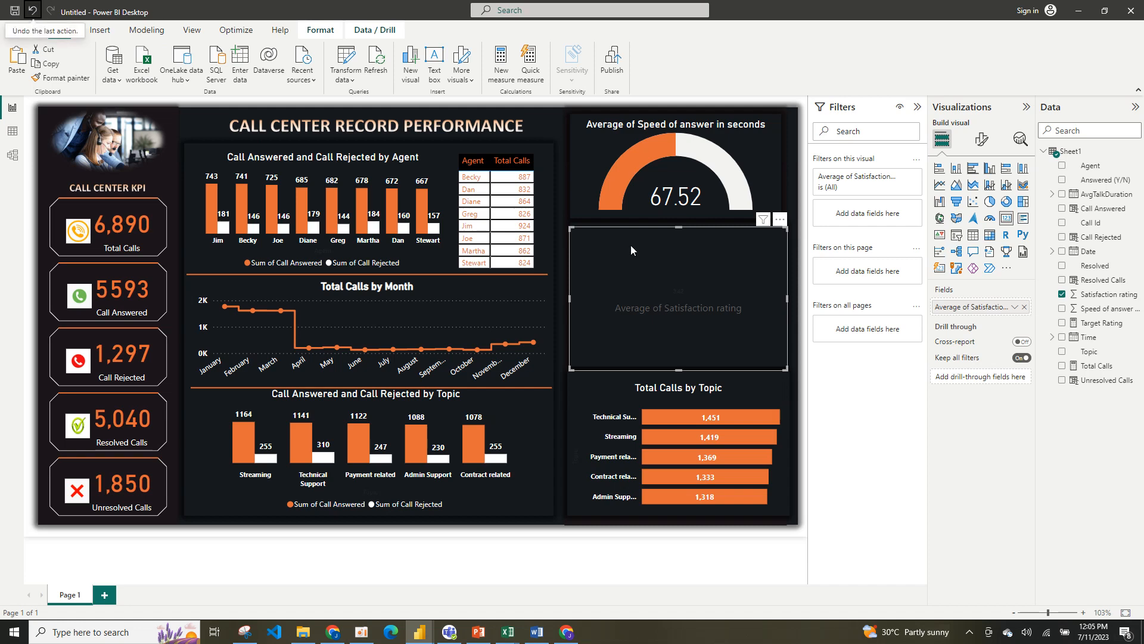
key("ctrl+z")
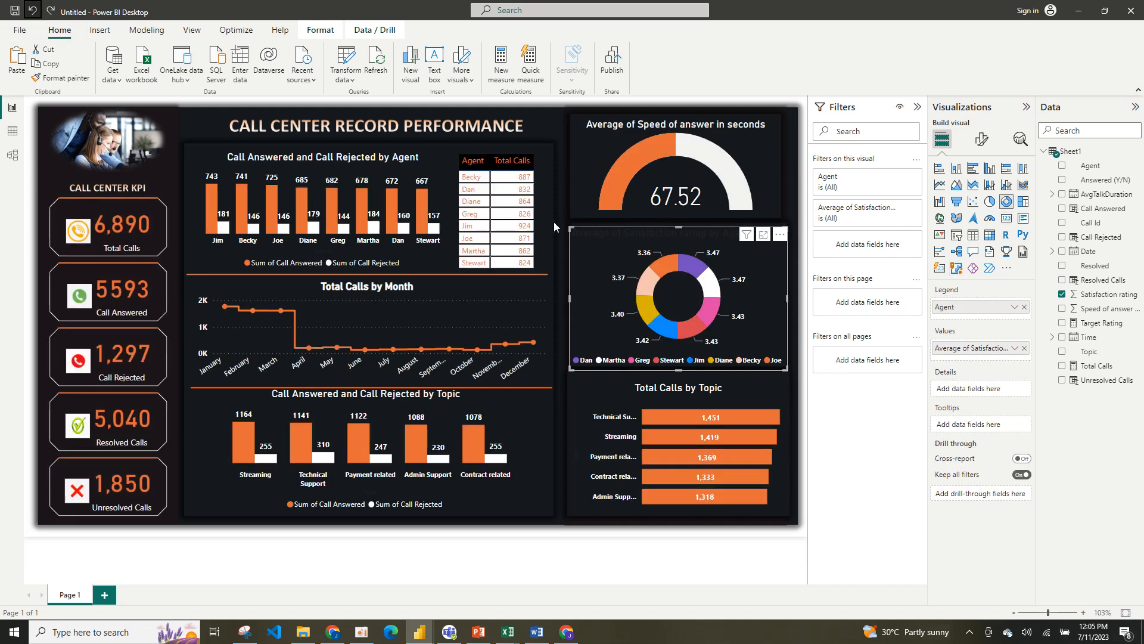
Add a new card visual showing the Target Rating measure and place it over the donut chart.
left_click(557, 200)
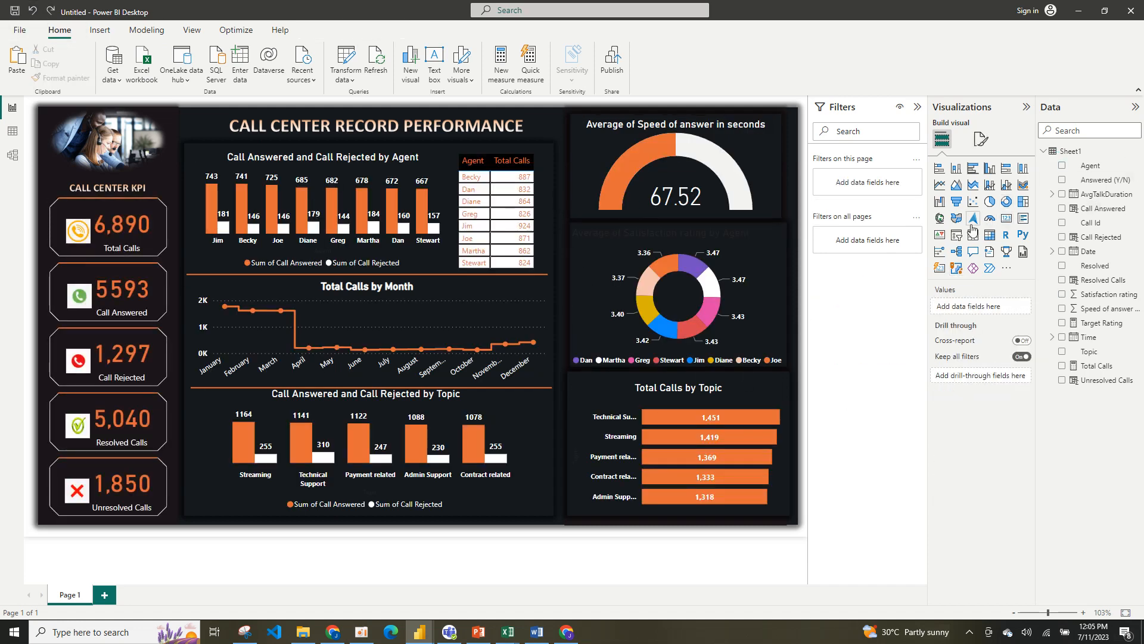
left_click(1007, 220)
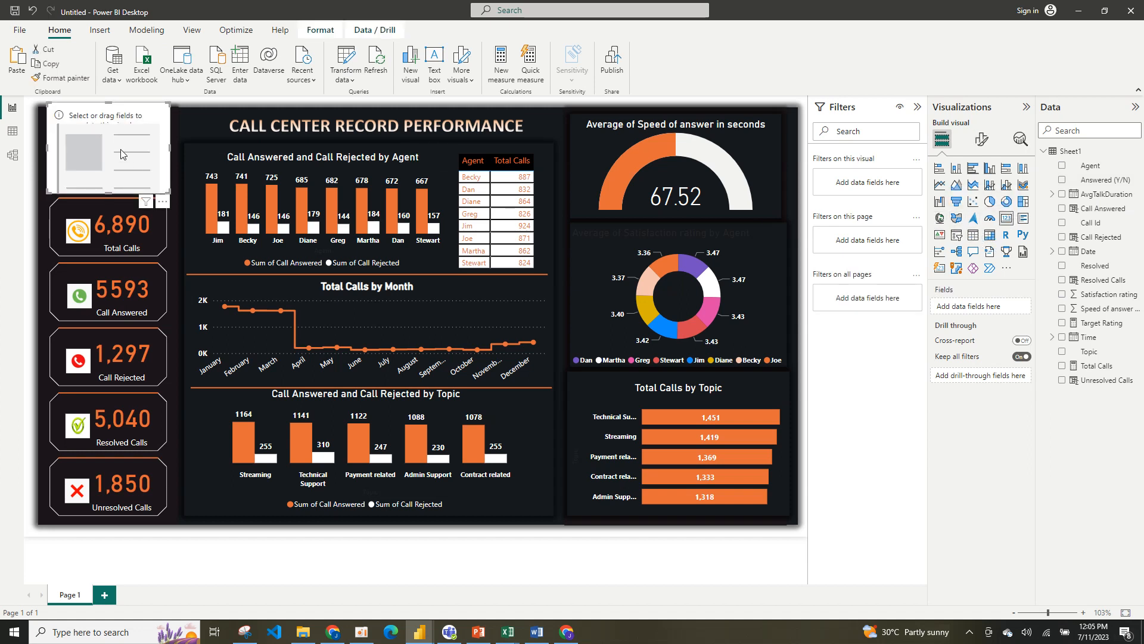
left_click_drag(120, 148, 627, 345)
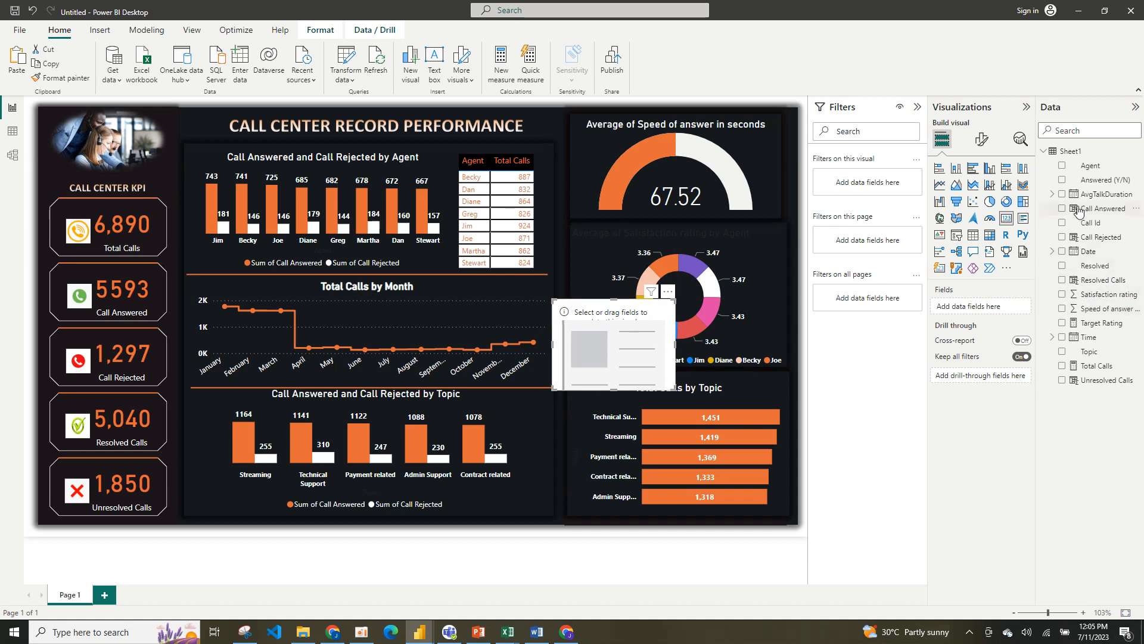
left_click(1069, 323)
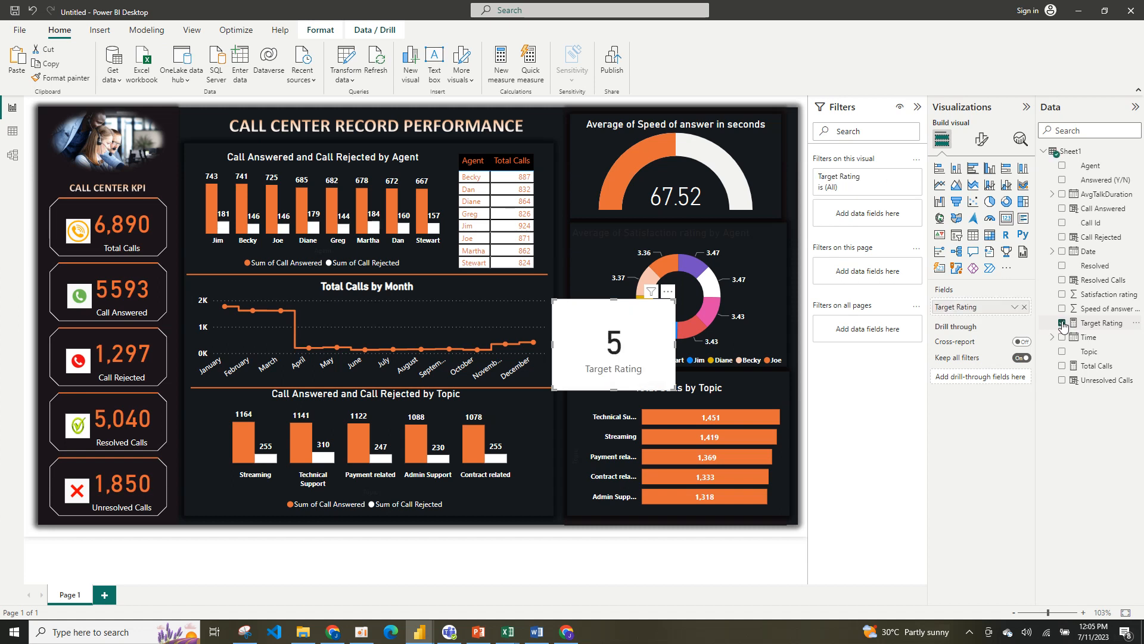
left_click(1012, 307)
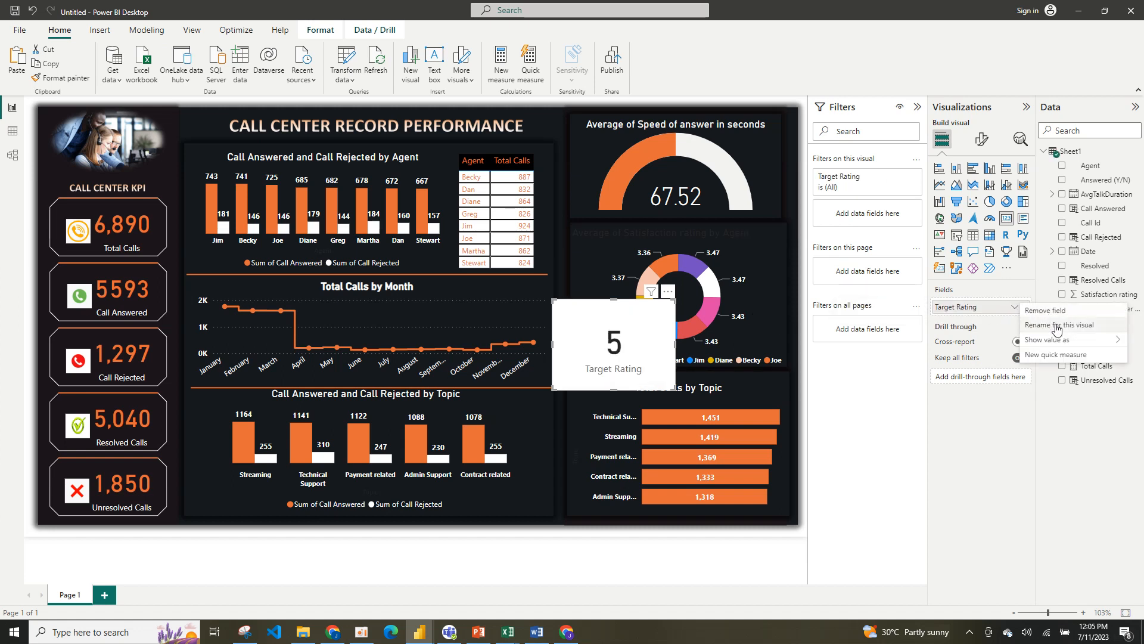
mouse_move(1058, 340)
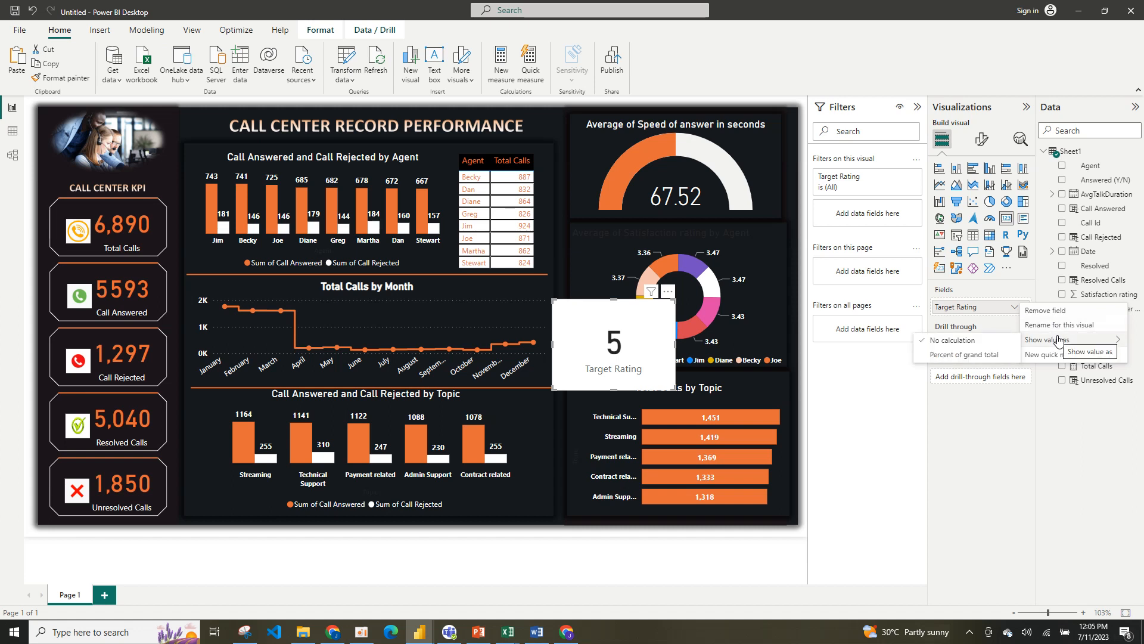
left_click(672, 389)
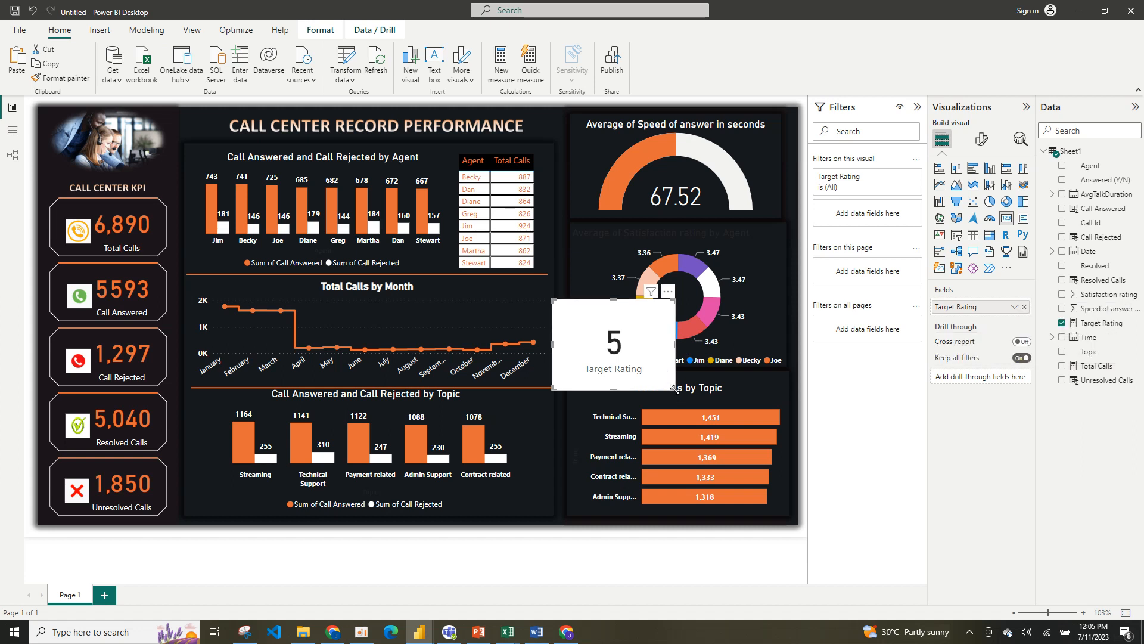
Enlarge the Target Rating card in width and height and format its measure with 1 decimal place.
left_click_drag(672, 388, 765, 389)
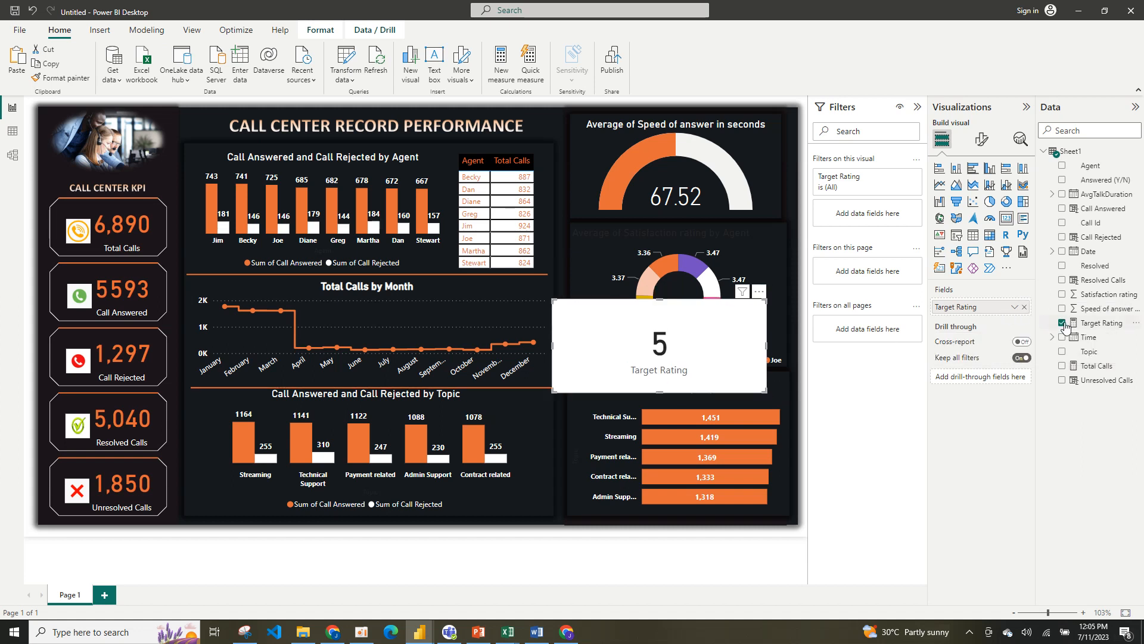
double_click(1087, 325)
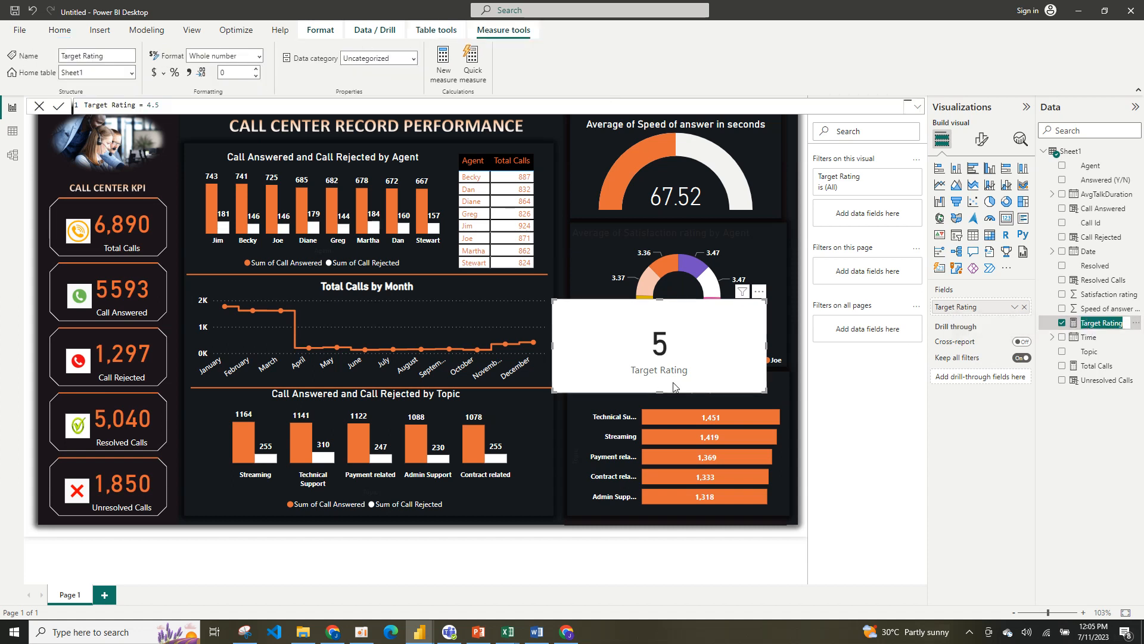
left_click_drag(660, 392, 658, 409)
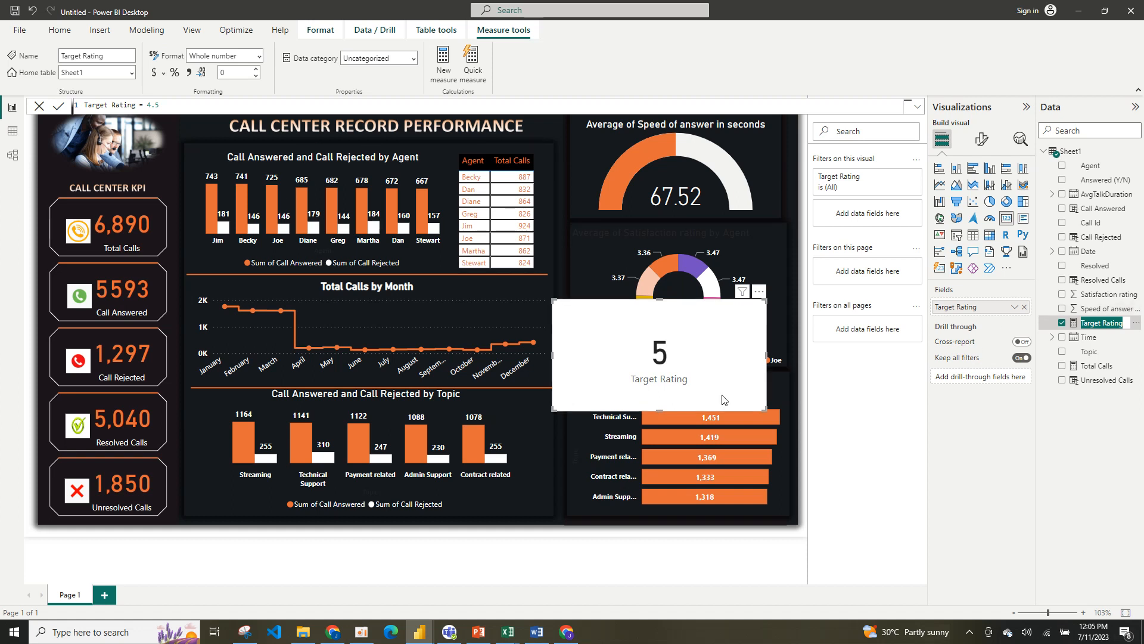
left_click(255, 76)
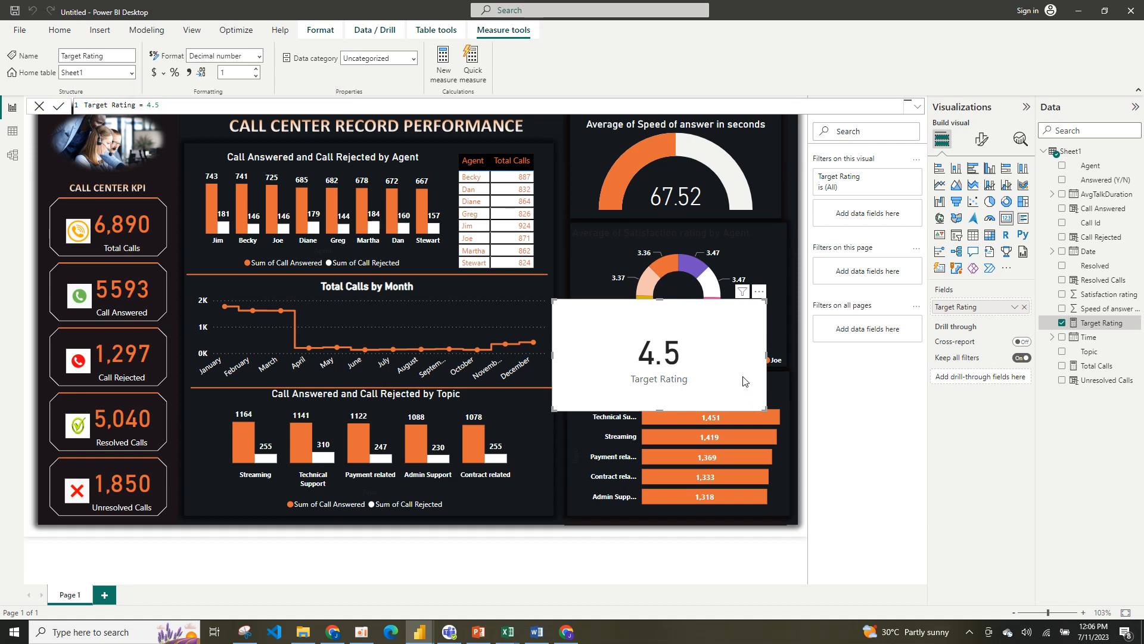
Hide the Target Rating card's category label and make its callout value white and bold.
left_click(975, 142)
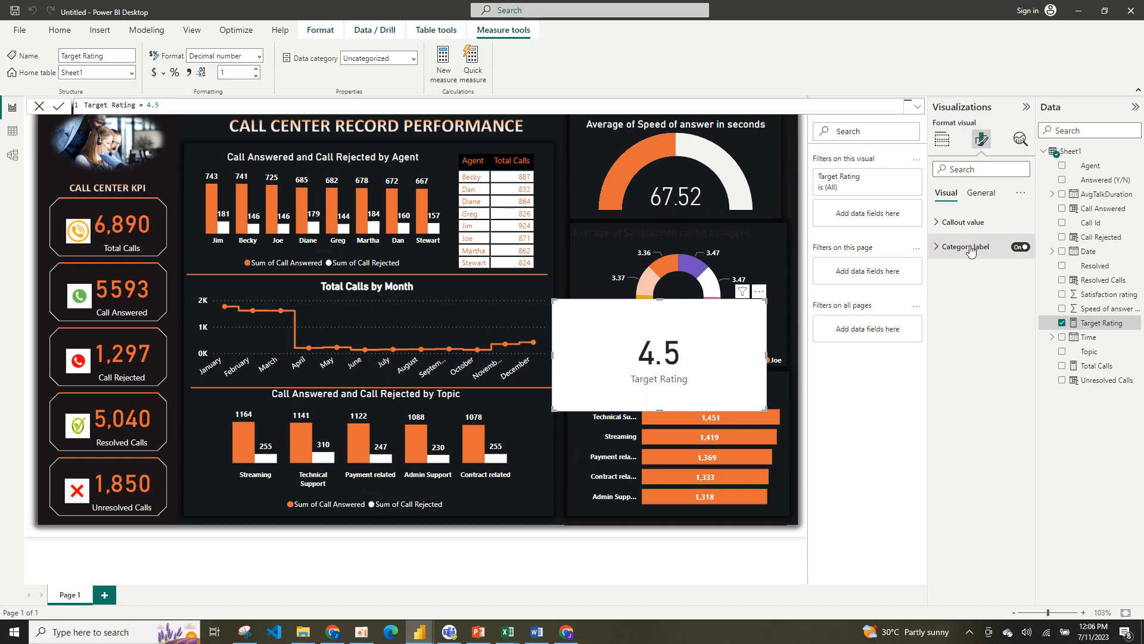
left_click(1020, 247)
left_click(979, 223)
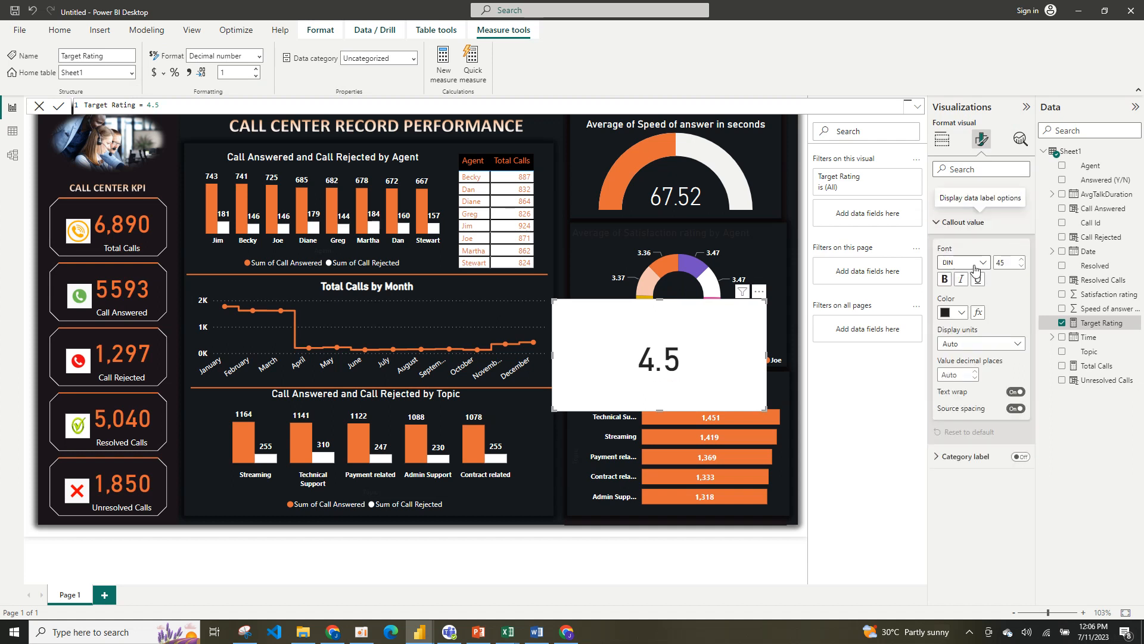
left_click(961, 312)
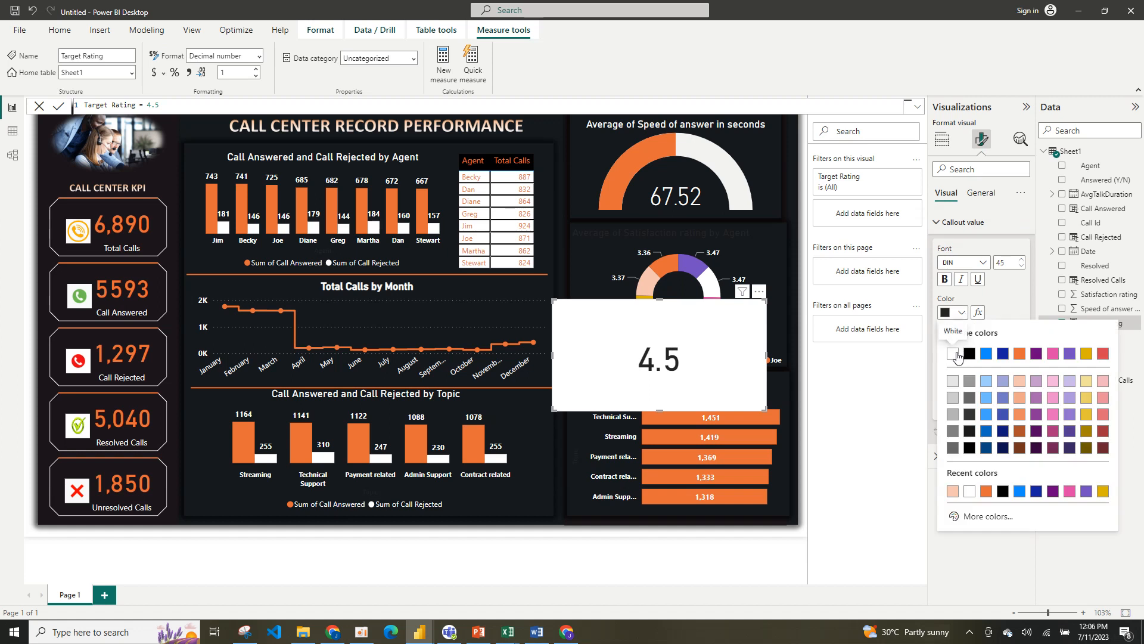
left_click(953, 354)
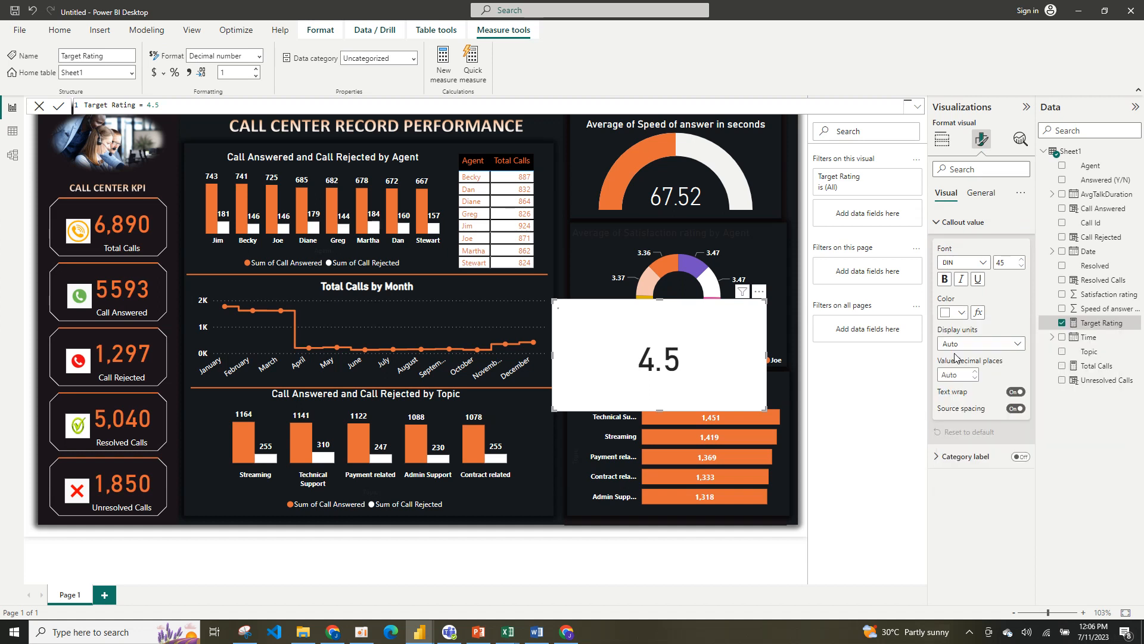
left_click(945, 278)
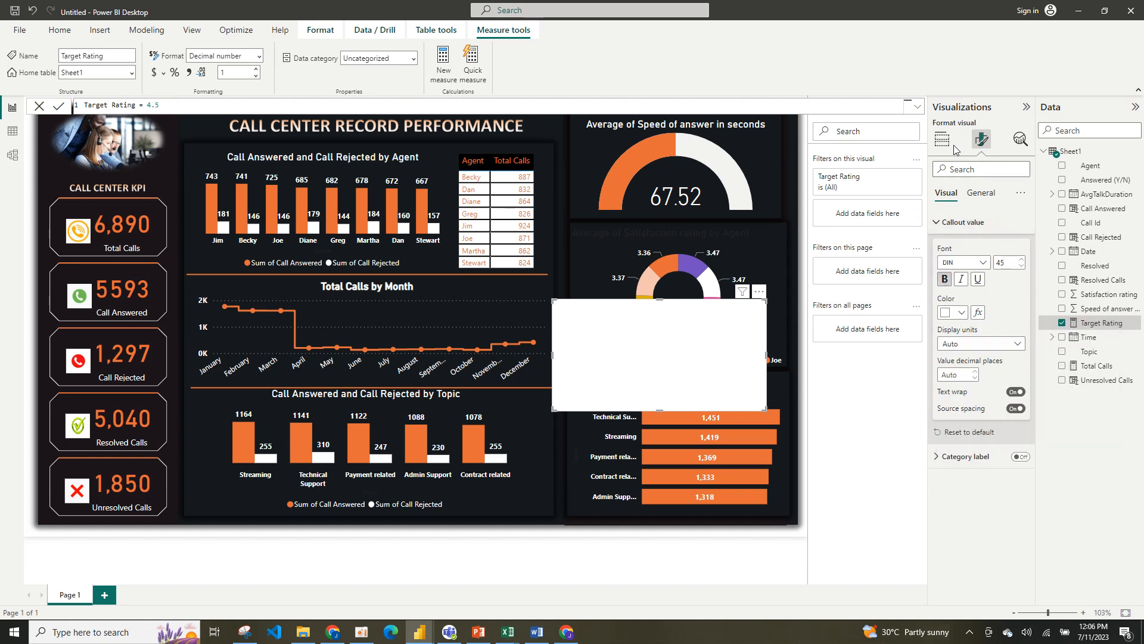
Turn off the Target Rating card's background and move the card so its value sits inside the donut ring.
left_click(987, 197)
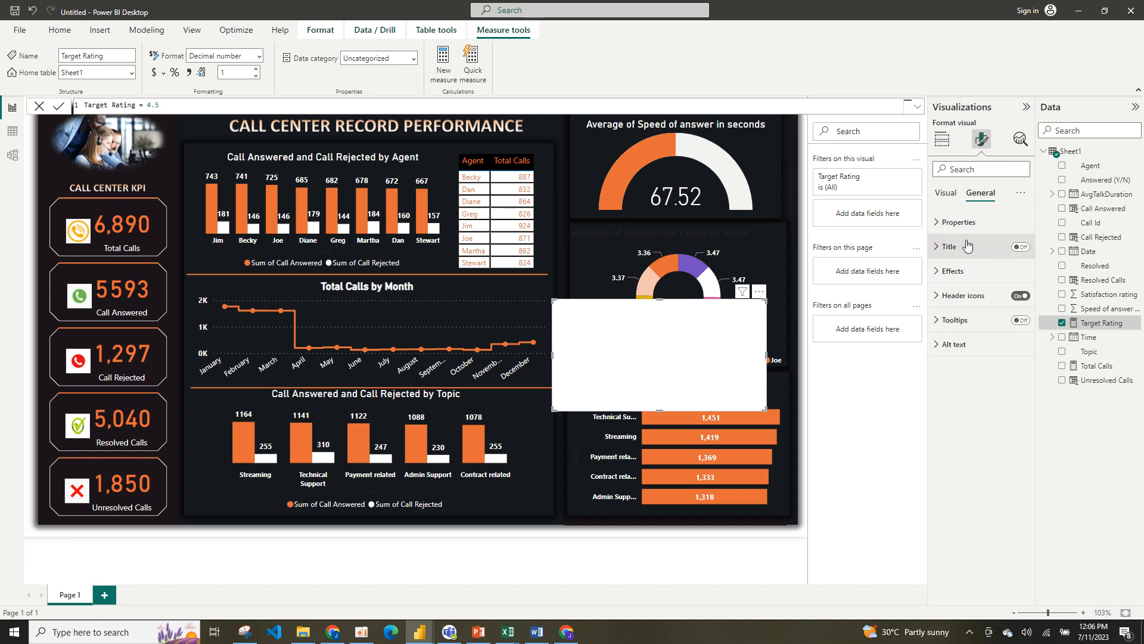
left_click(965, 272)
left_click(1013, 301)
left_click(1013, 301)
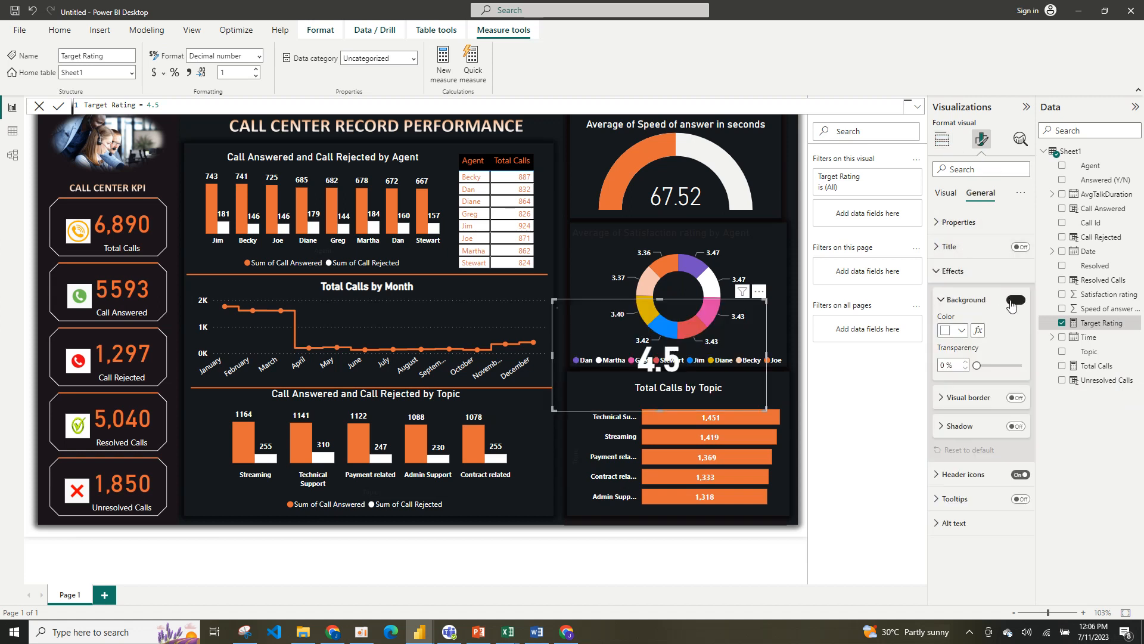
left_click_drag(745, 313, 763, 259)
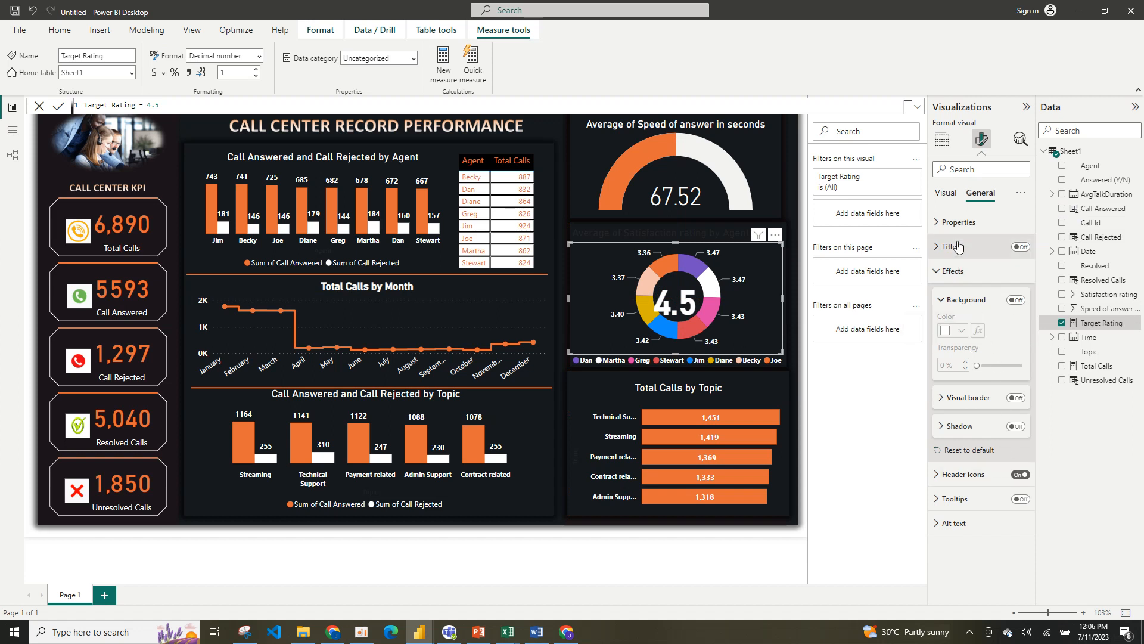
Set the card's callout value font size to 25 and widen the card slightly to center the value in the donut.
left_click(946, 193)
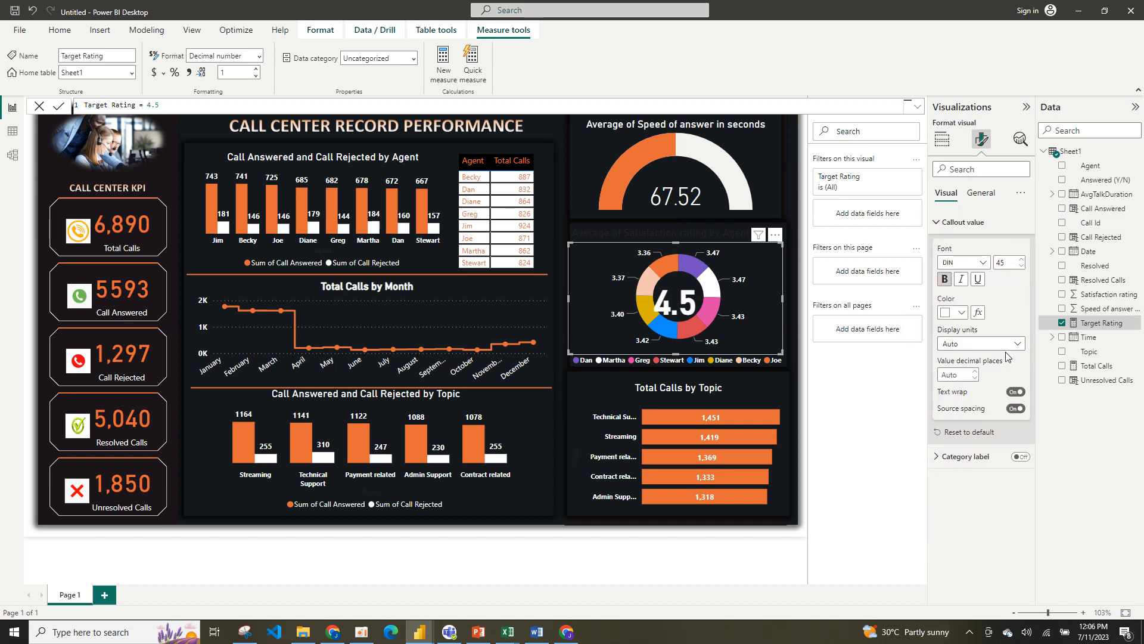
left_click(1021, 267)
left_click(1021, 267)
left_click(1021, 267)
left_click(1021, 267)
left_click(1021, 267)
left_click(1021, 267)
left_click(1021, 267)
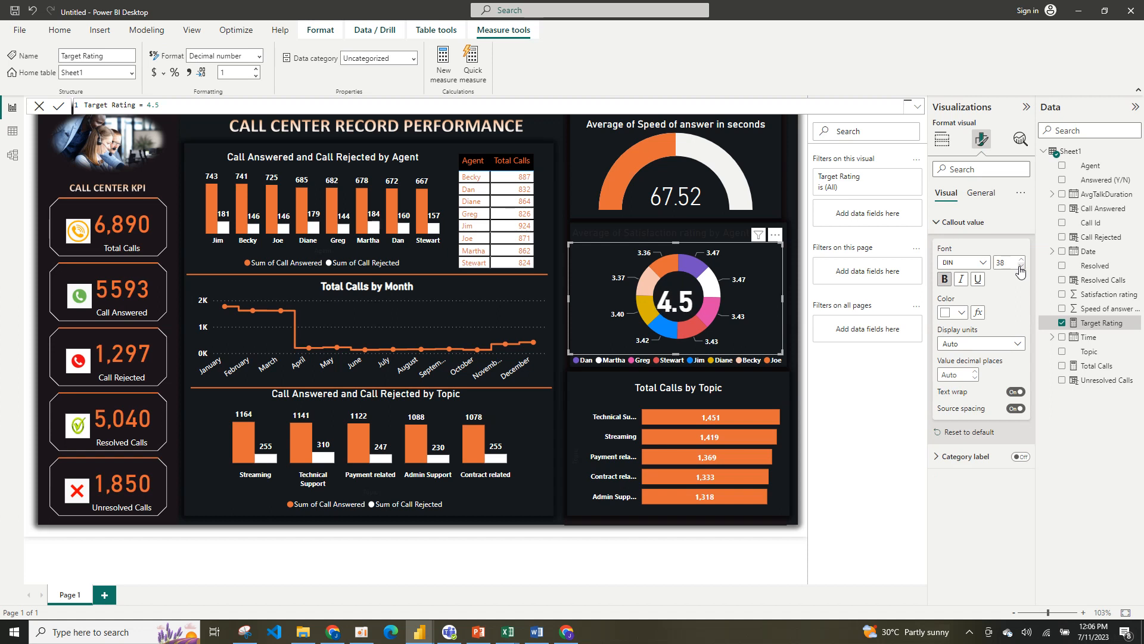
left_click(1021, 267)
left_click(1021, 267)
left_click(1021, 267)
left_click(1021, 267)
left_click(1021, 267)
left_click(1021, 267)
left_click(1021, 267)
left_click(1021, 267)
left_click(1021, 267)
left_click(1021, 267)
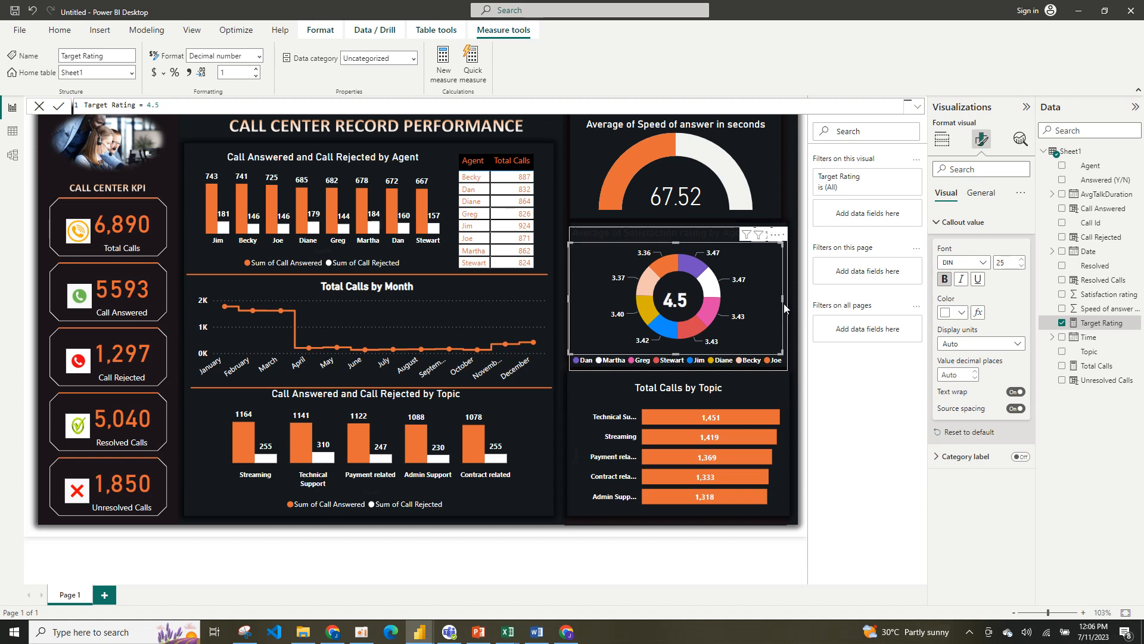
left_click_drag(783, 299, 787, 299)
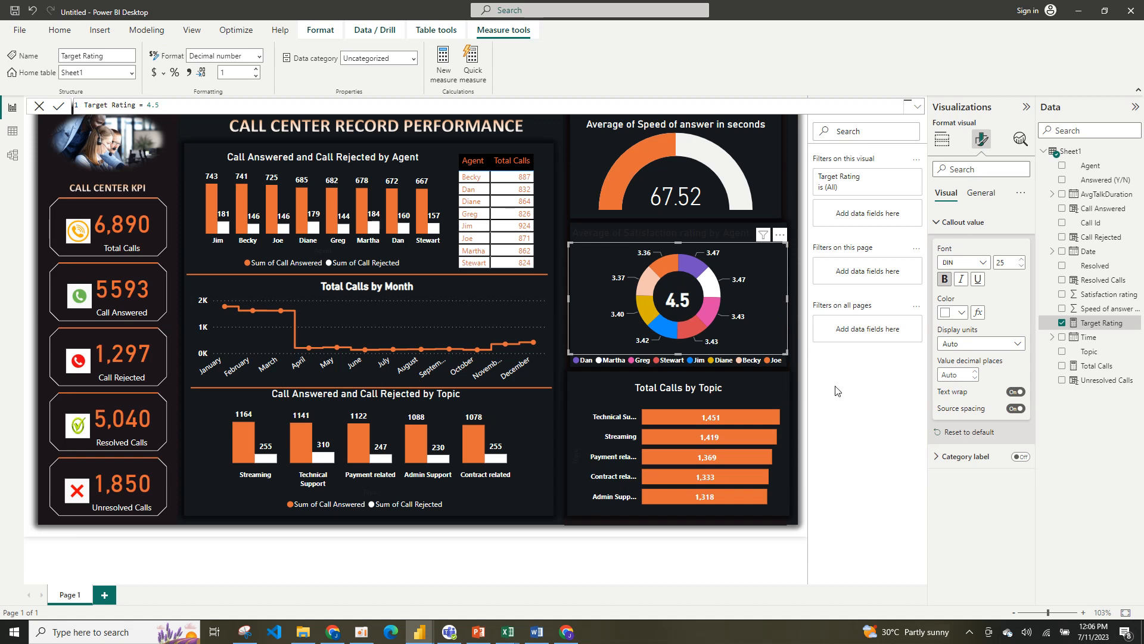
Make the title of the Average of Satisfaction rating by Agent donut chart white and center it horizontally.
left_click(792, 171)
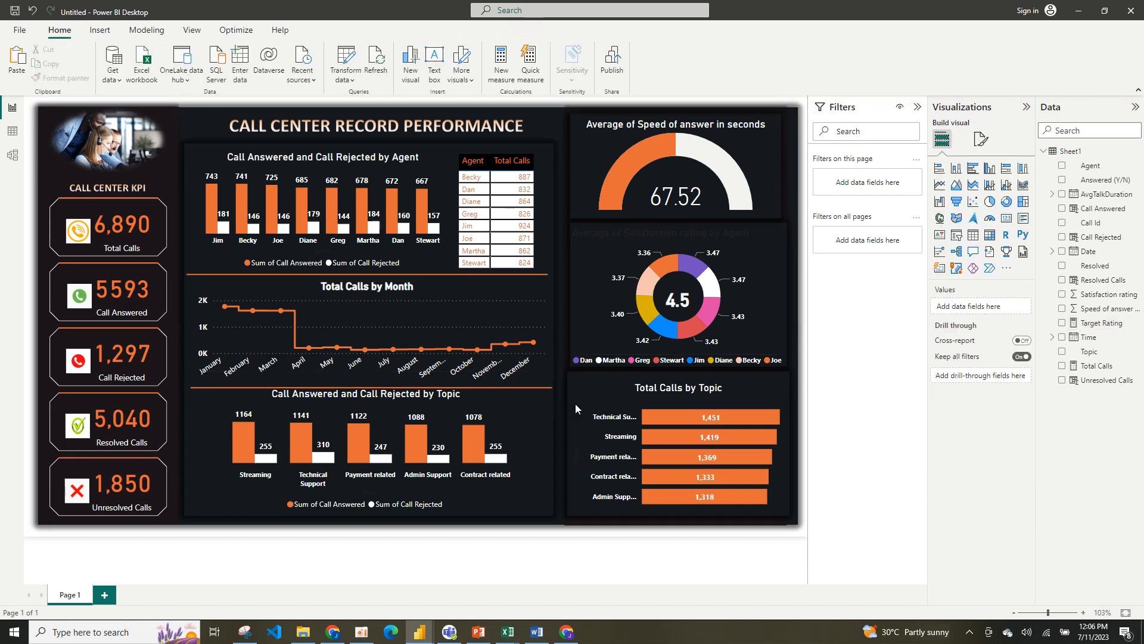
left_click(785, 284)
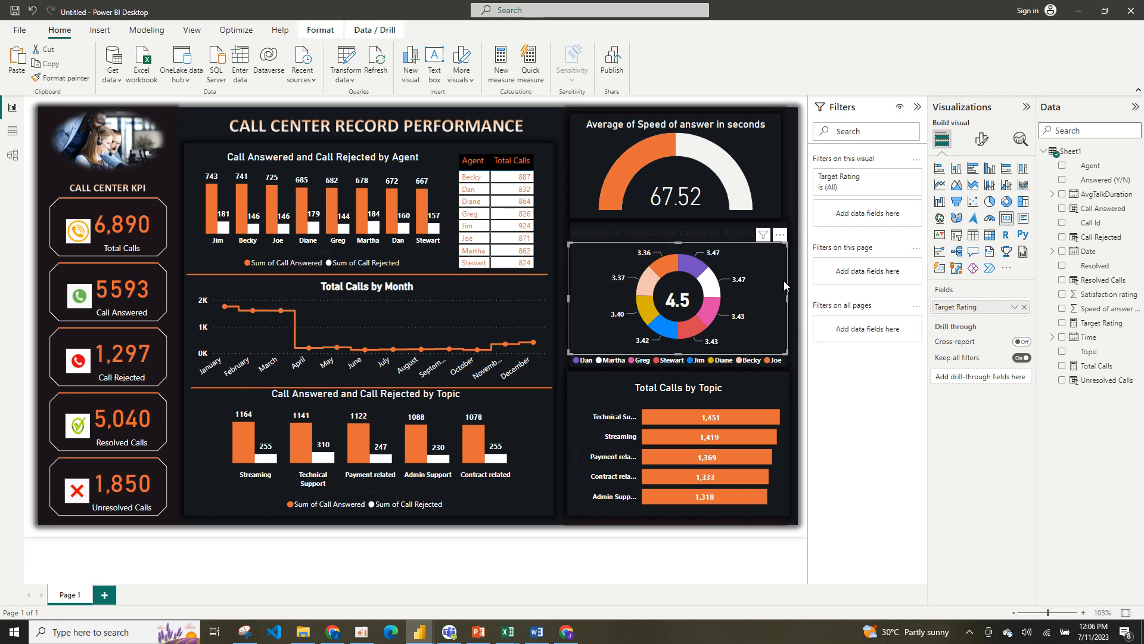
left_click(728, 235)
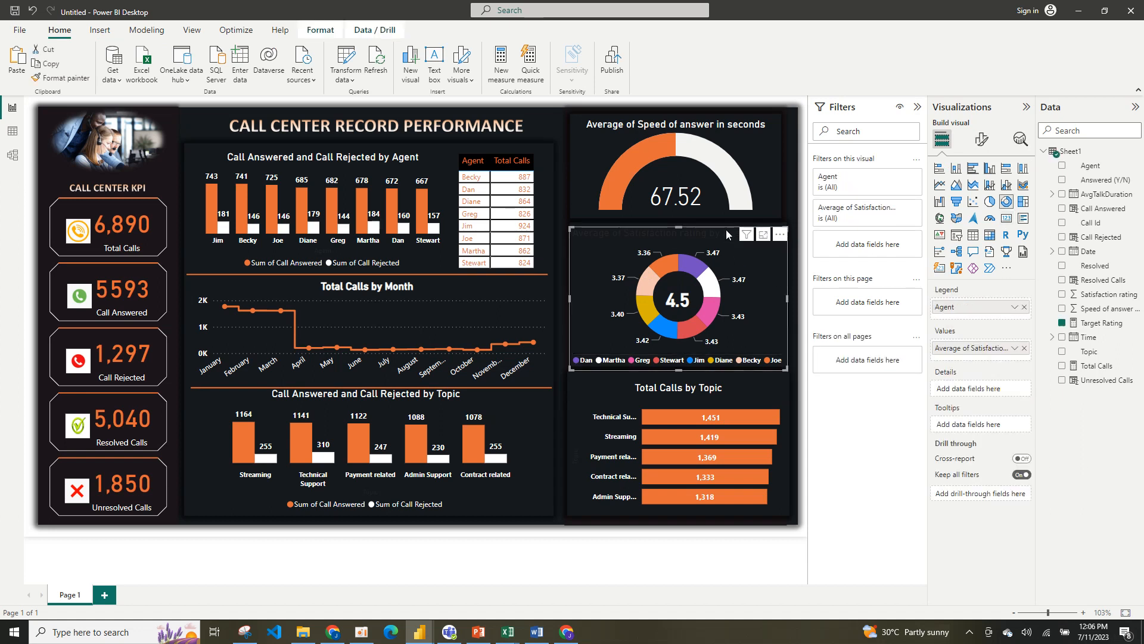
left_click(982, 142)
left_click(966, 246)
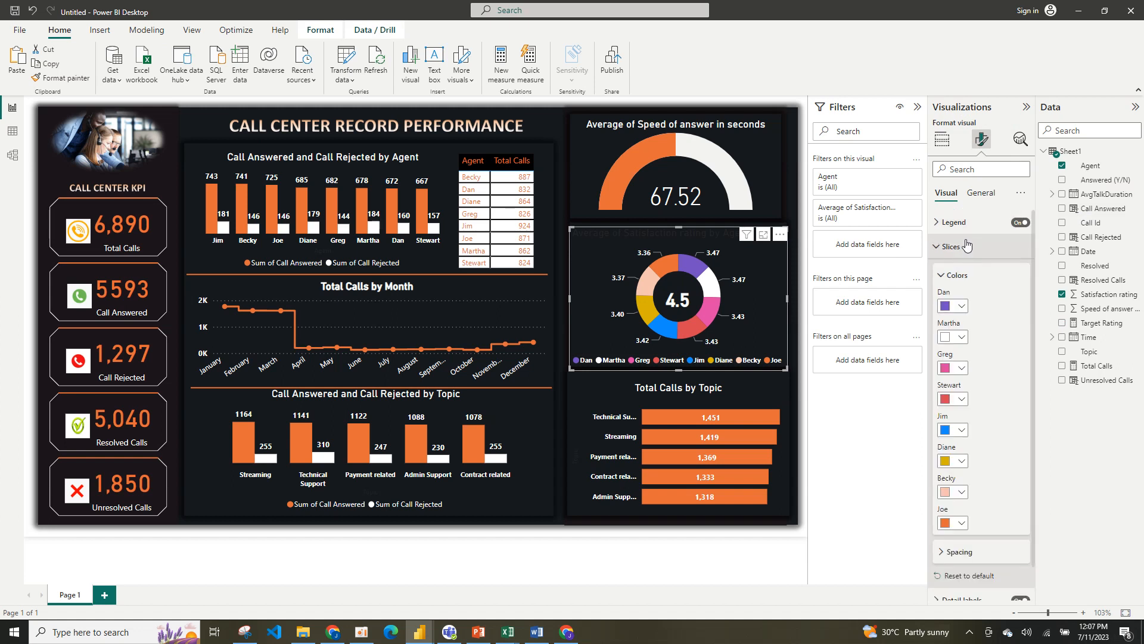
left_click(981, 193)
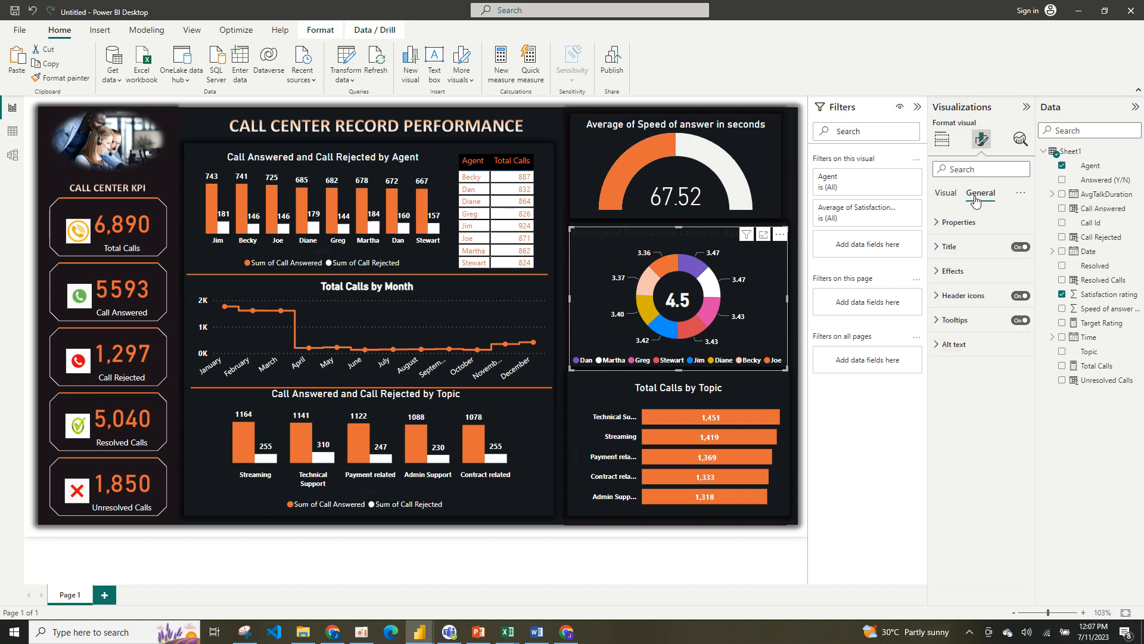
left_click(959, 250)
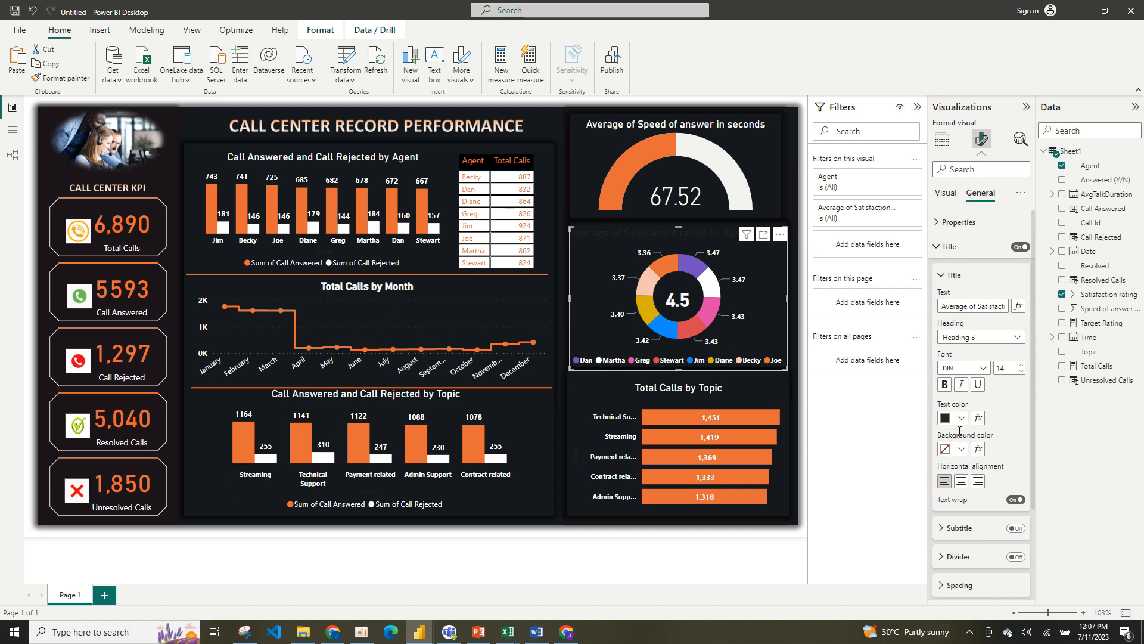
left_click(961, 424)
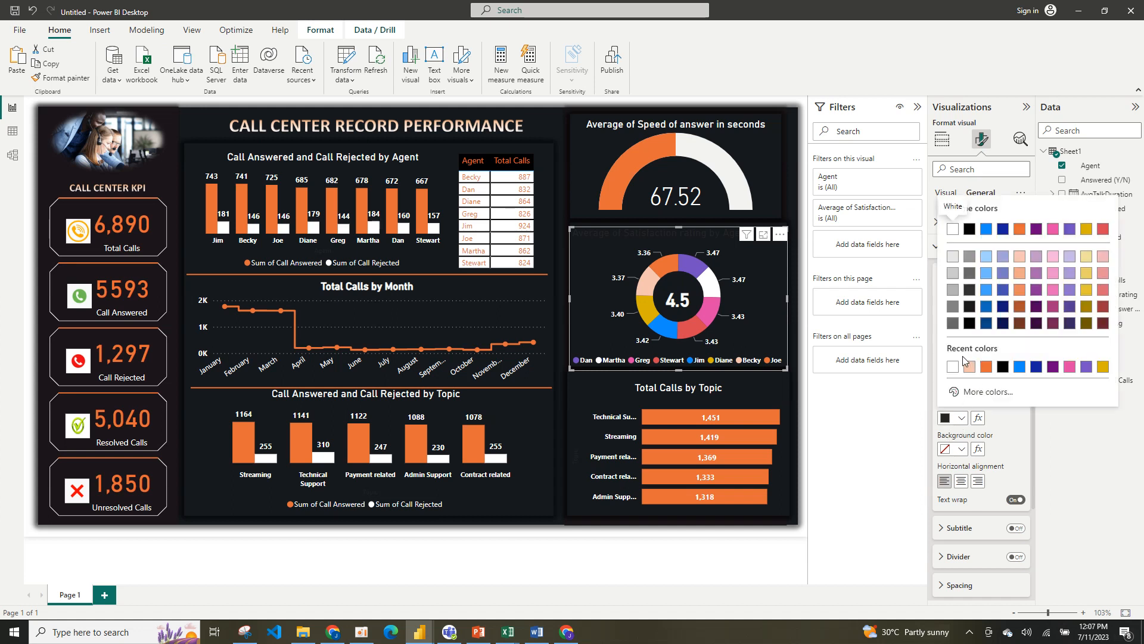
left_click(953, 366)
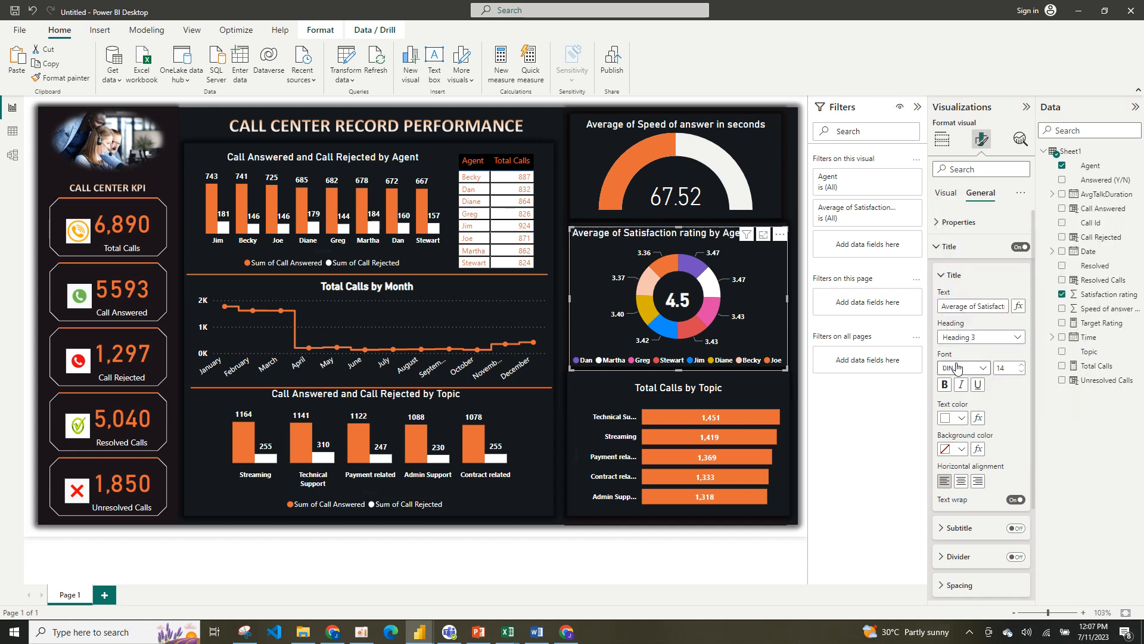
left_click(962, 481)
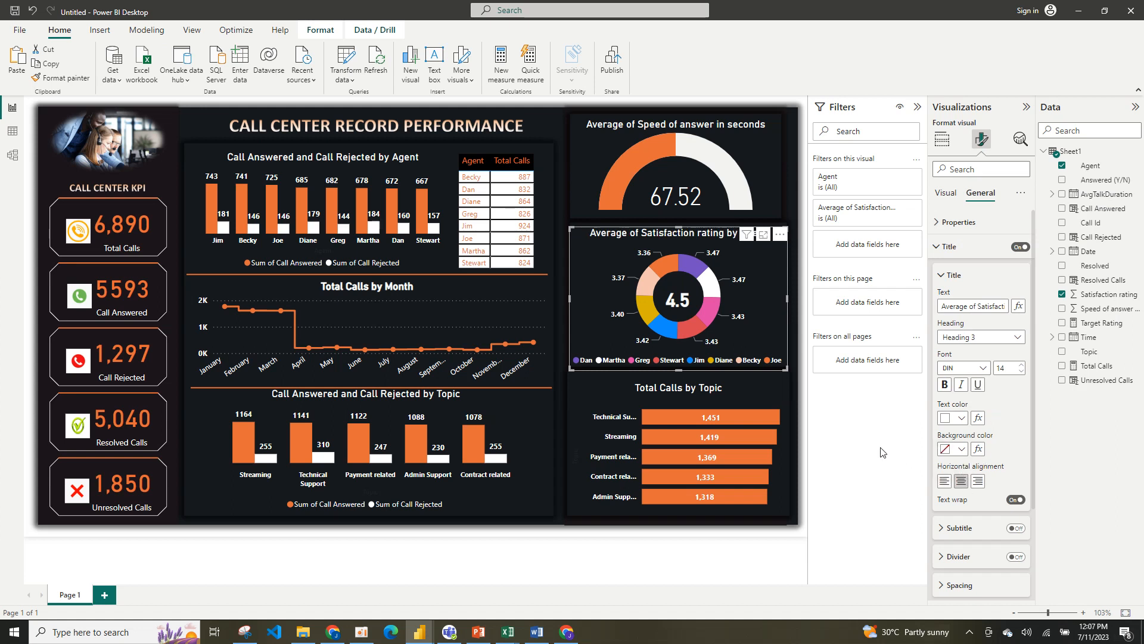
left_click(807, 422)
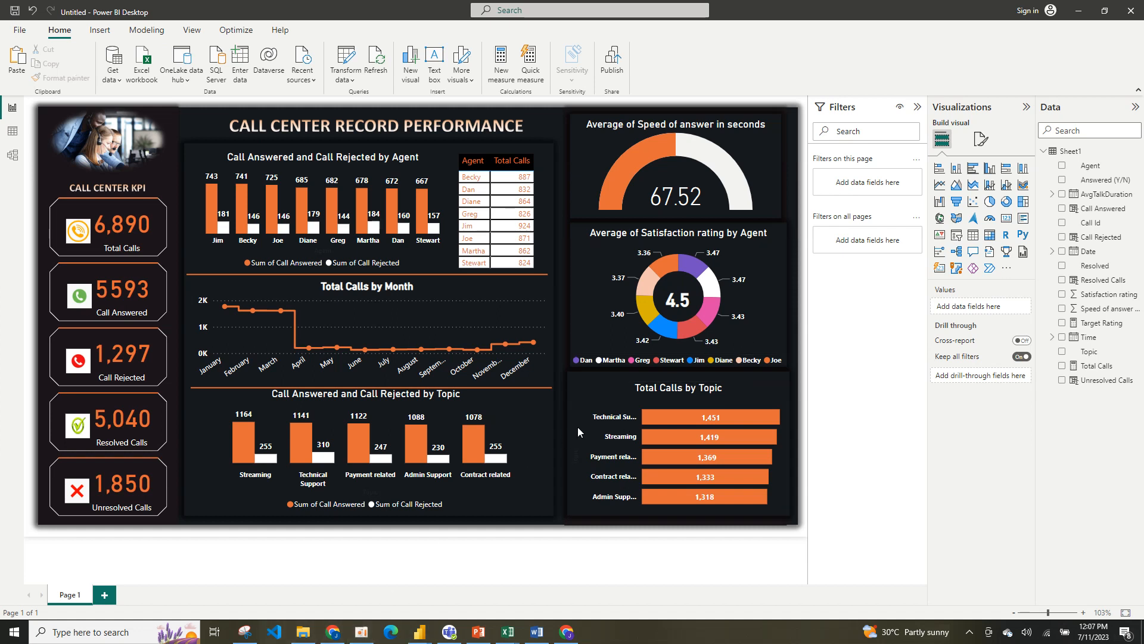
right_click(365, 632)
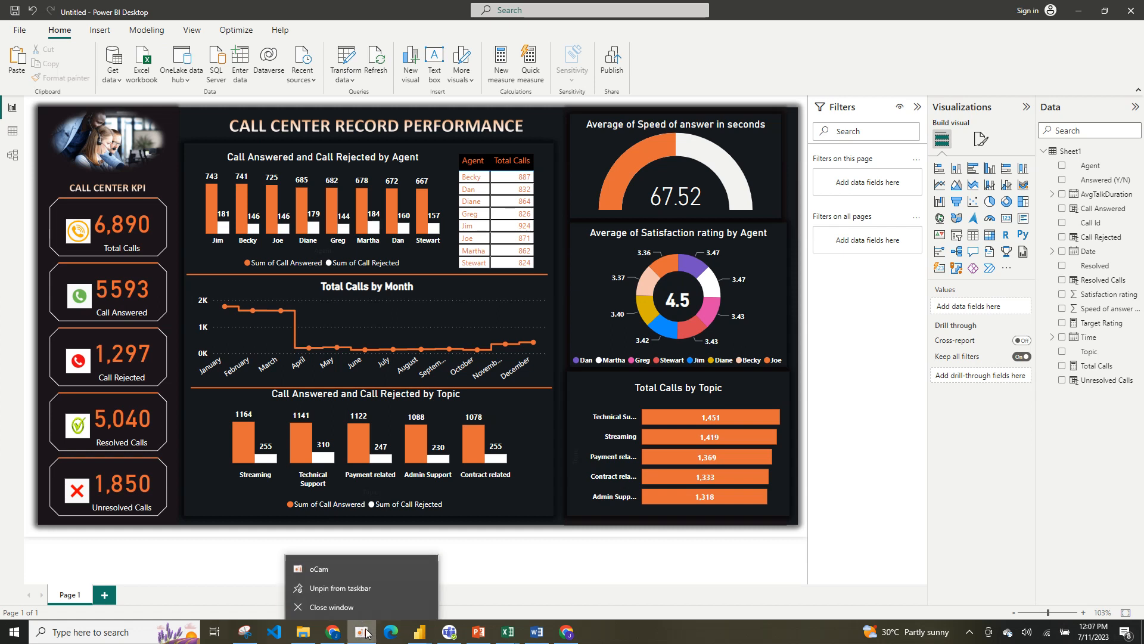
left_click(351, 567)
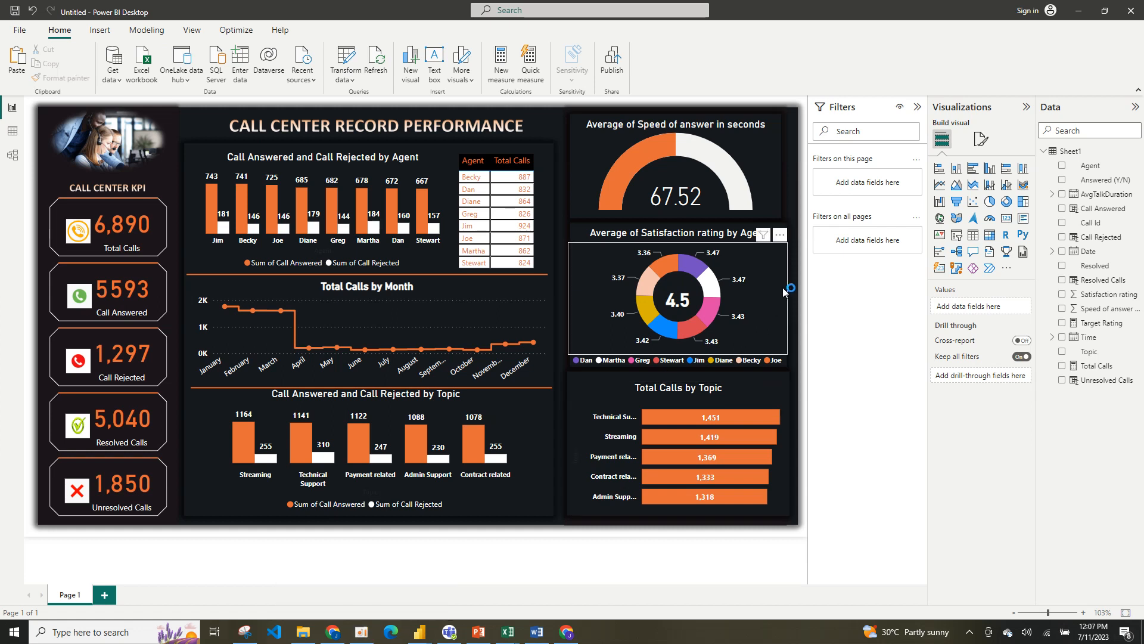